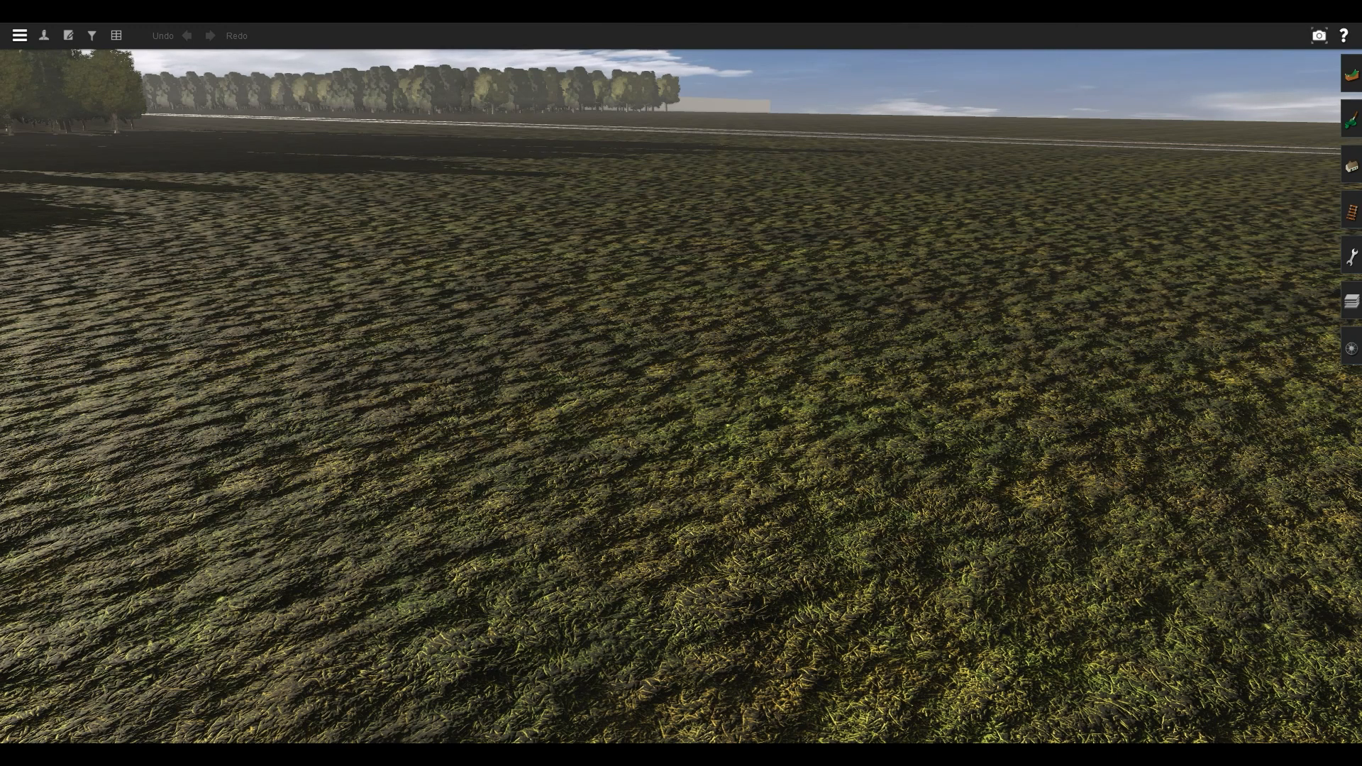
# Open the effect layer editor from the advanced topology options.
pyautogui.rightClick(722, 178)
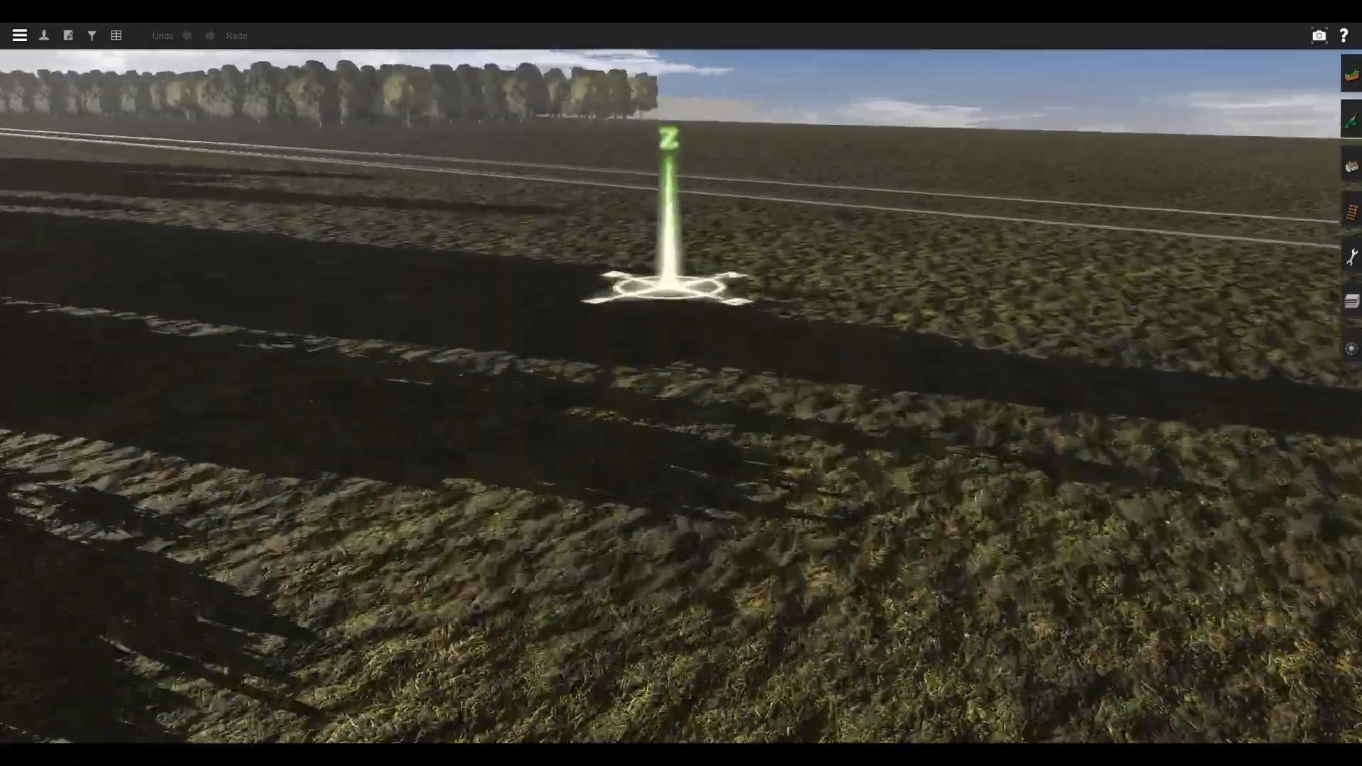
pyautogui.press('Right')
pyautogui.press('Down')
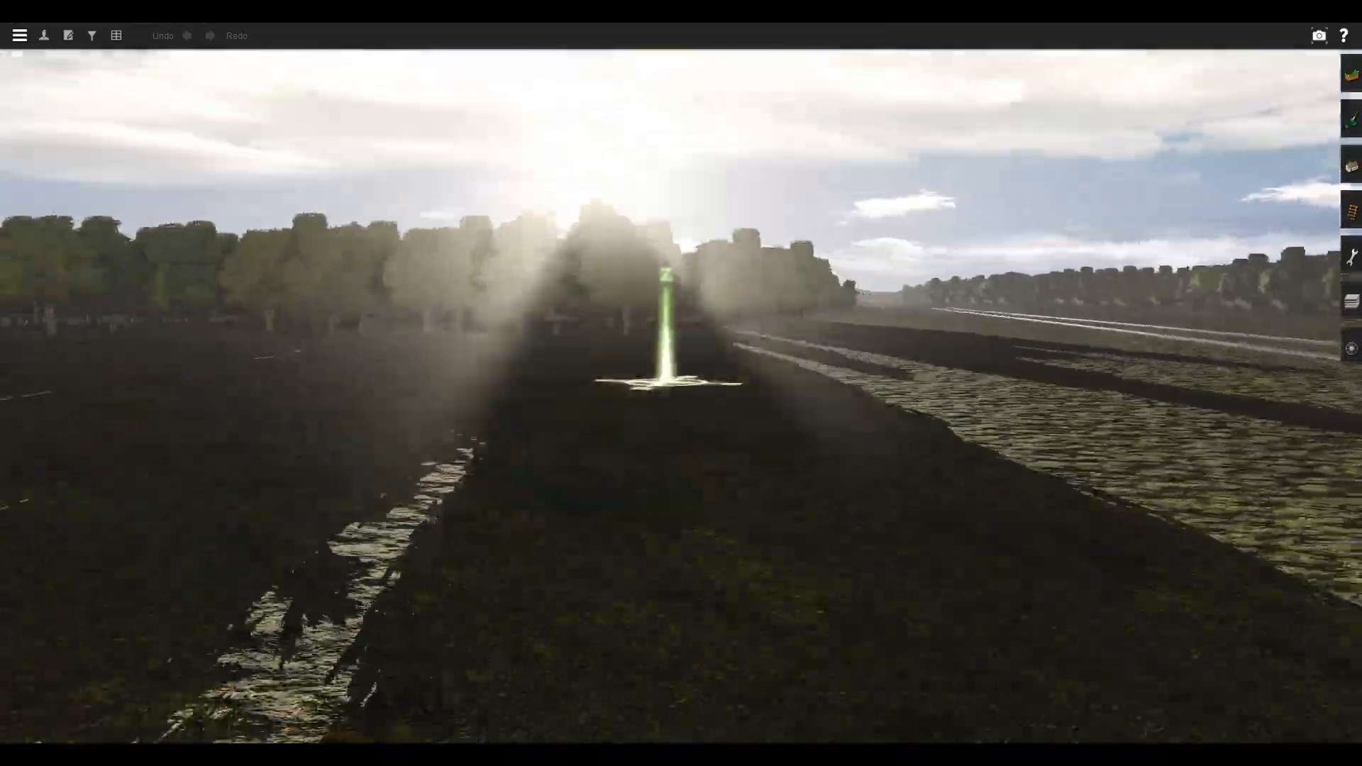
pyautogui.press('Up')
pyautogui.press('Down')
pyautogui.press('Right')
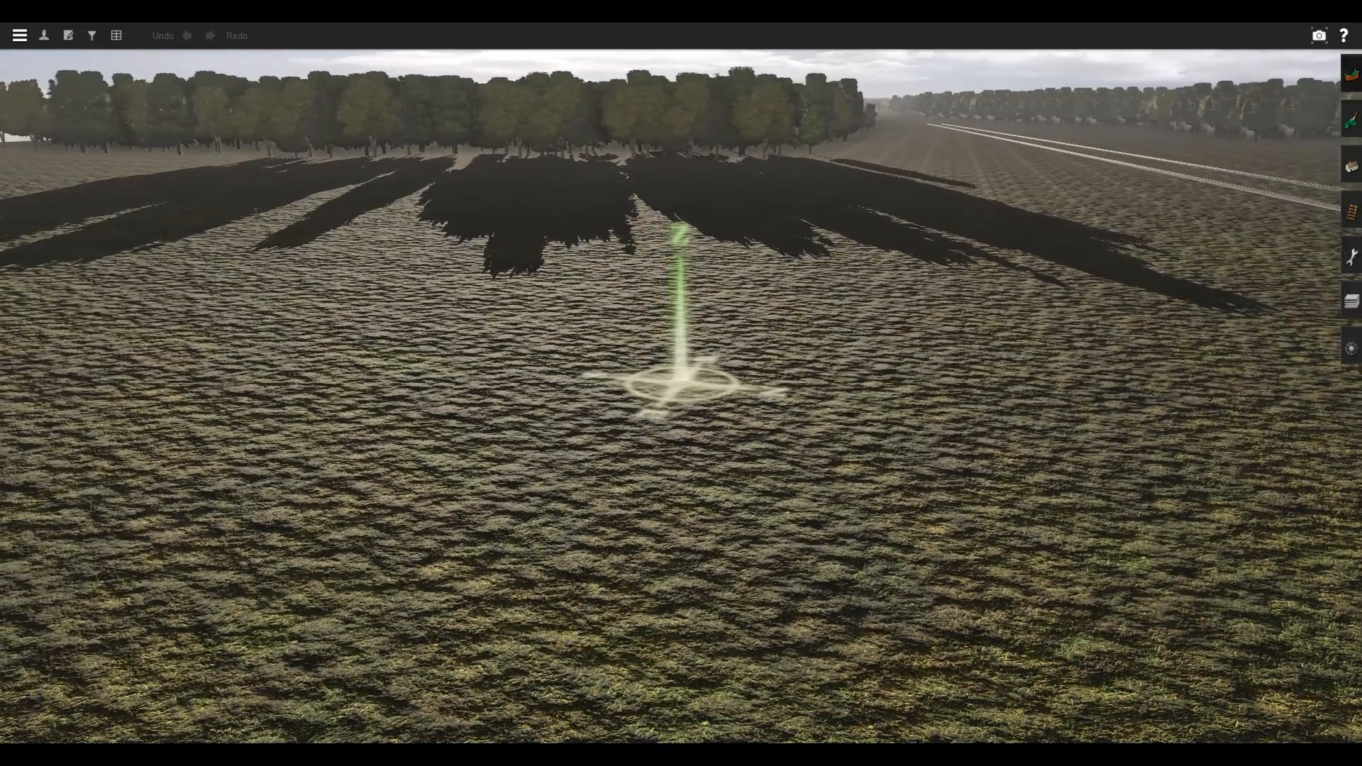
pyautogui.click(1351, 122)
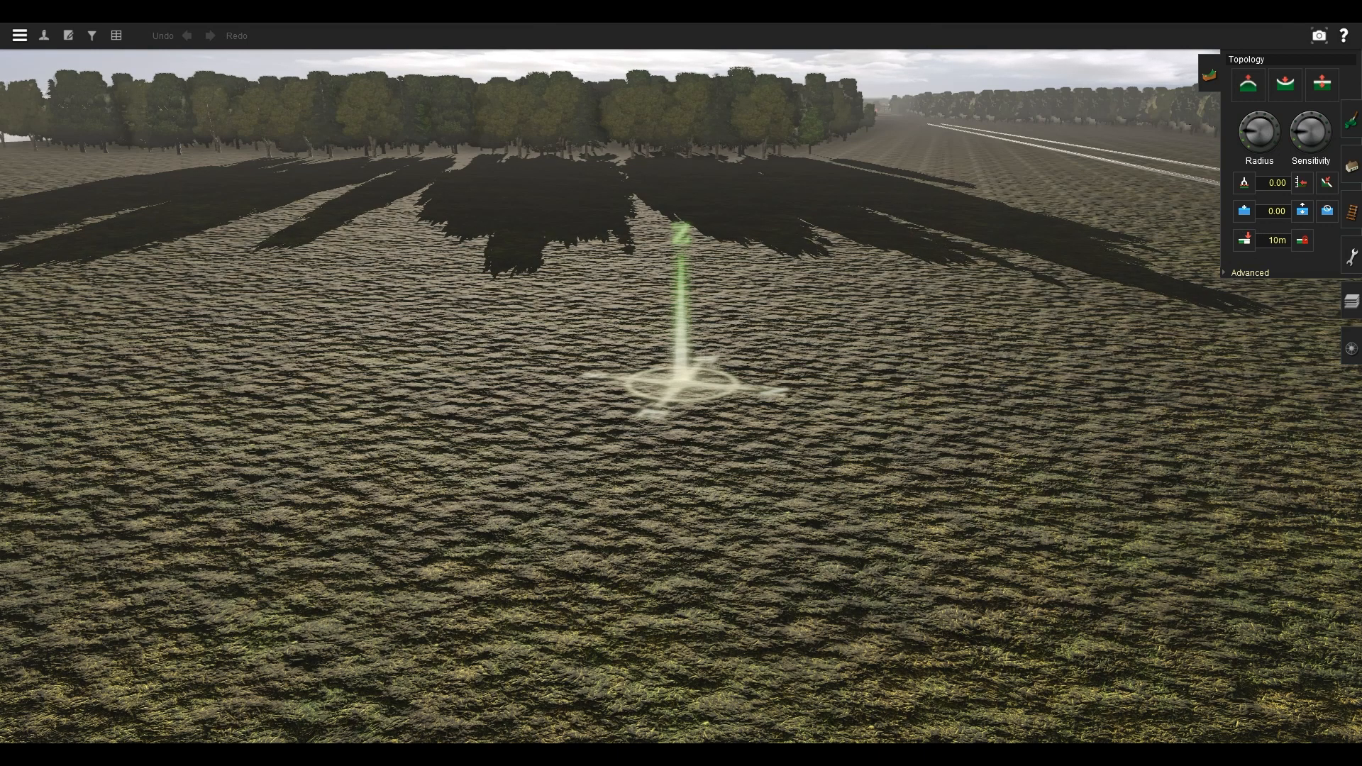
pyautogui.click(1250, 272)
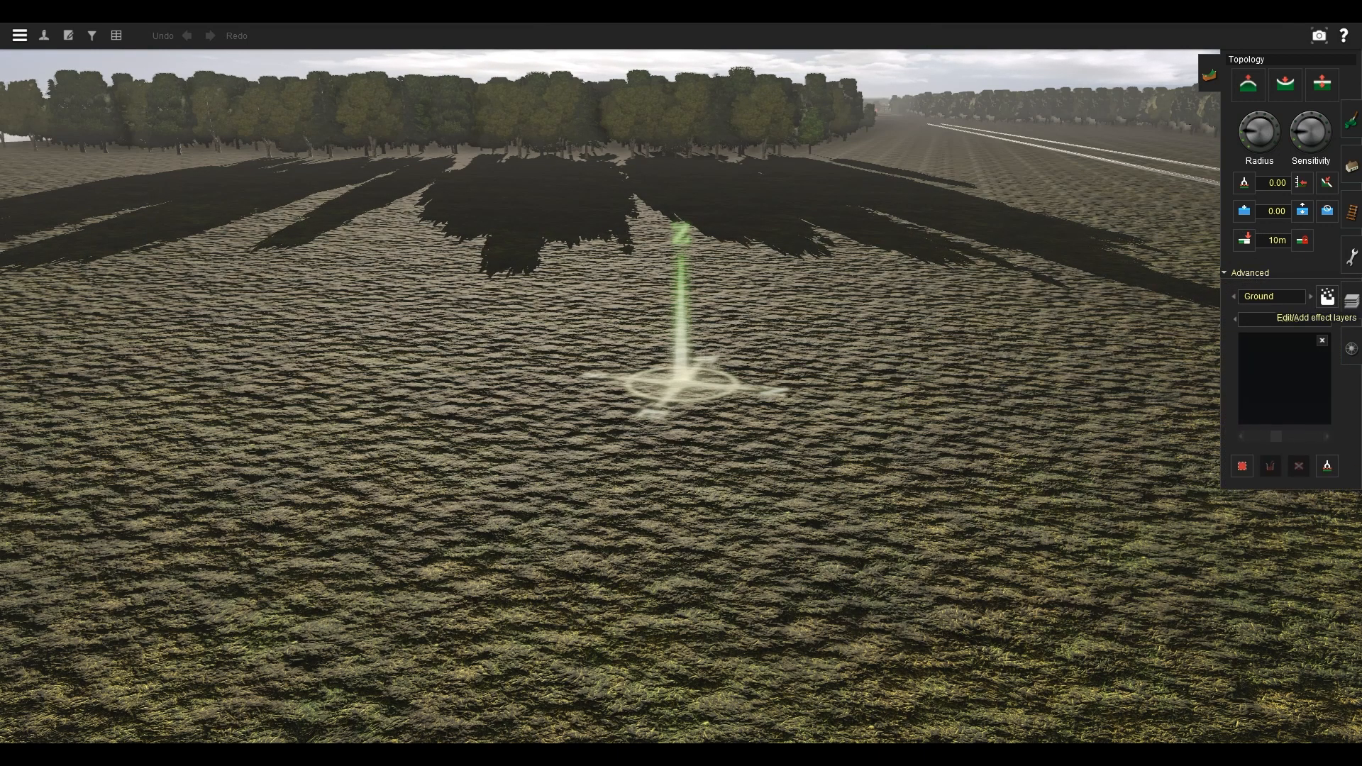
pyautogui.click(1327, 296)
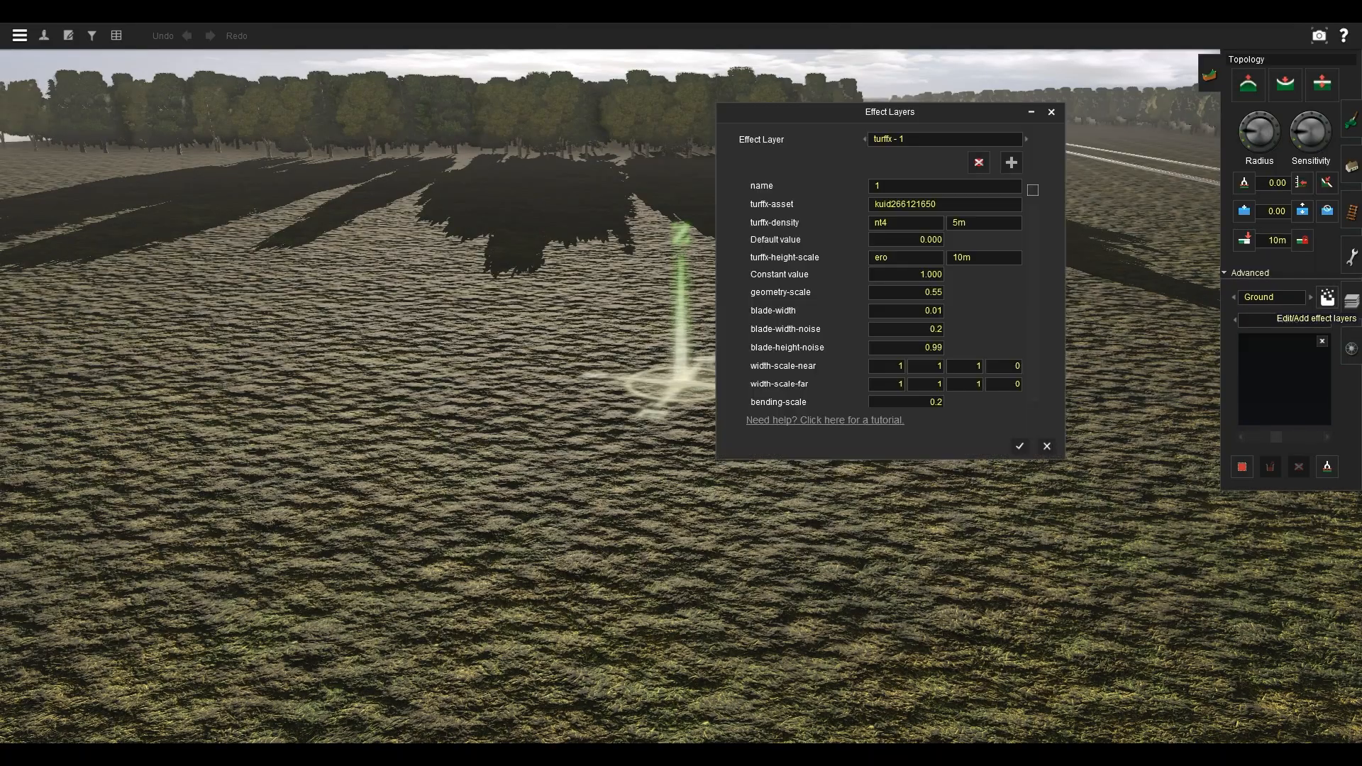
# Move the effect layer editor clear of the terrain and add a TurfFX layer named TG.
pyautogui.rightClick(430, 481)
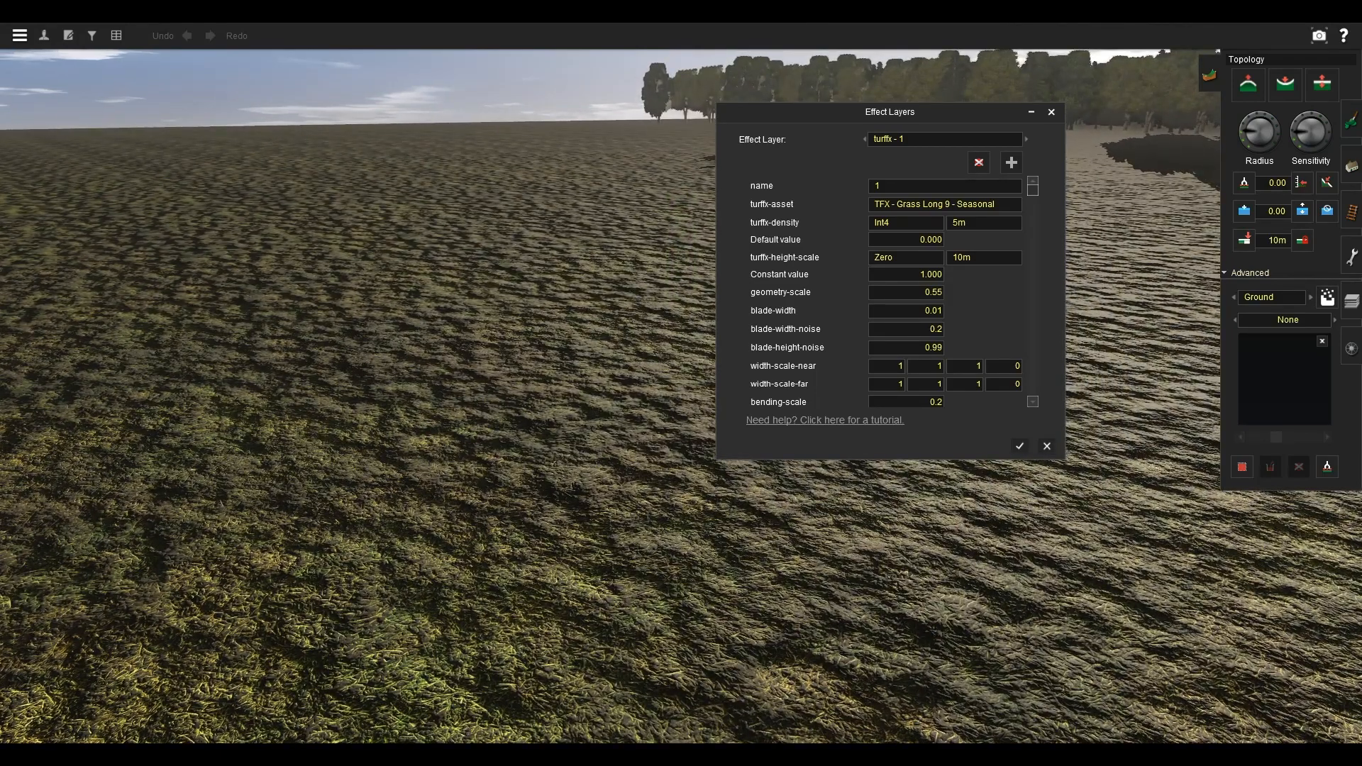
pyautogui.moveTo(890, 112); pyautogui.dragTo(198, 153)
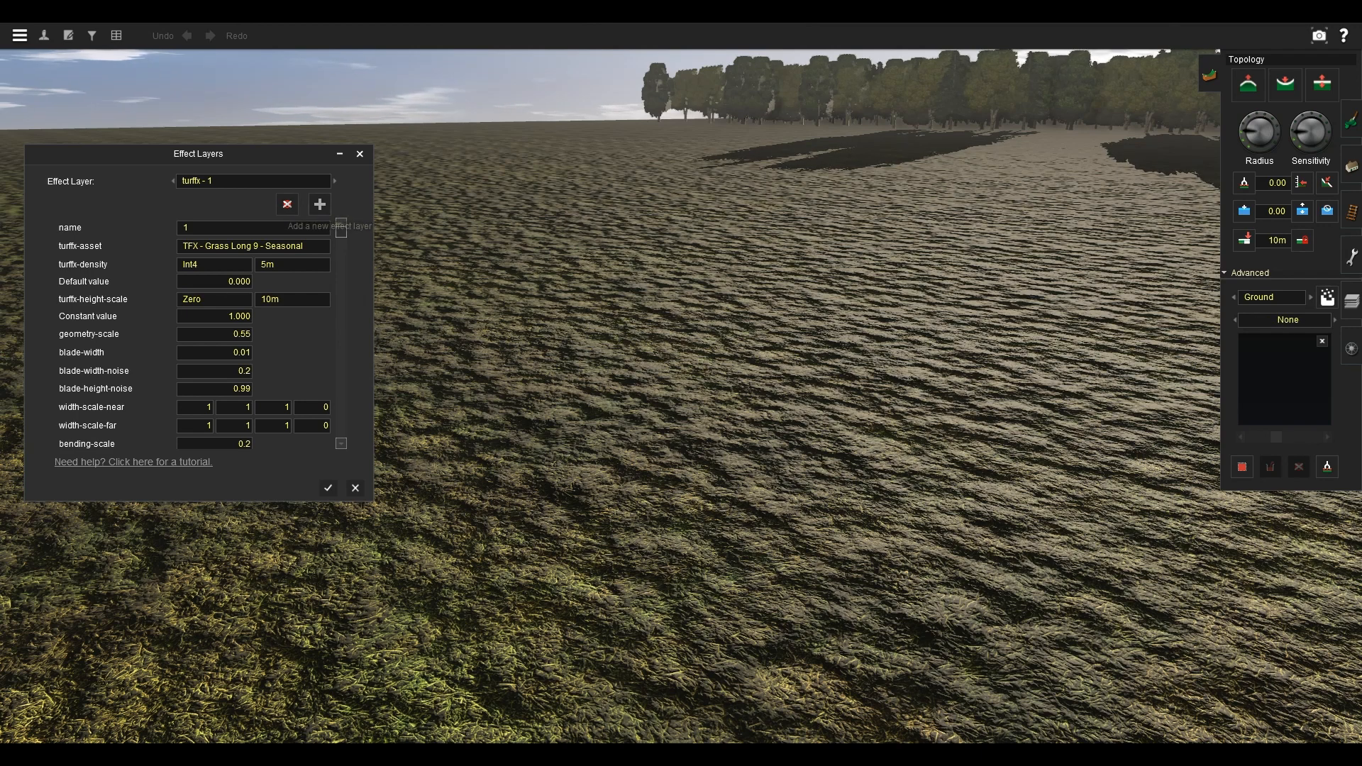
pyautogui.click(320, 204)
pyautogui.click(724, 376)
pyautogui.click(724, 389)
pyautogui.write('t')
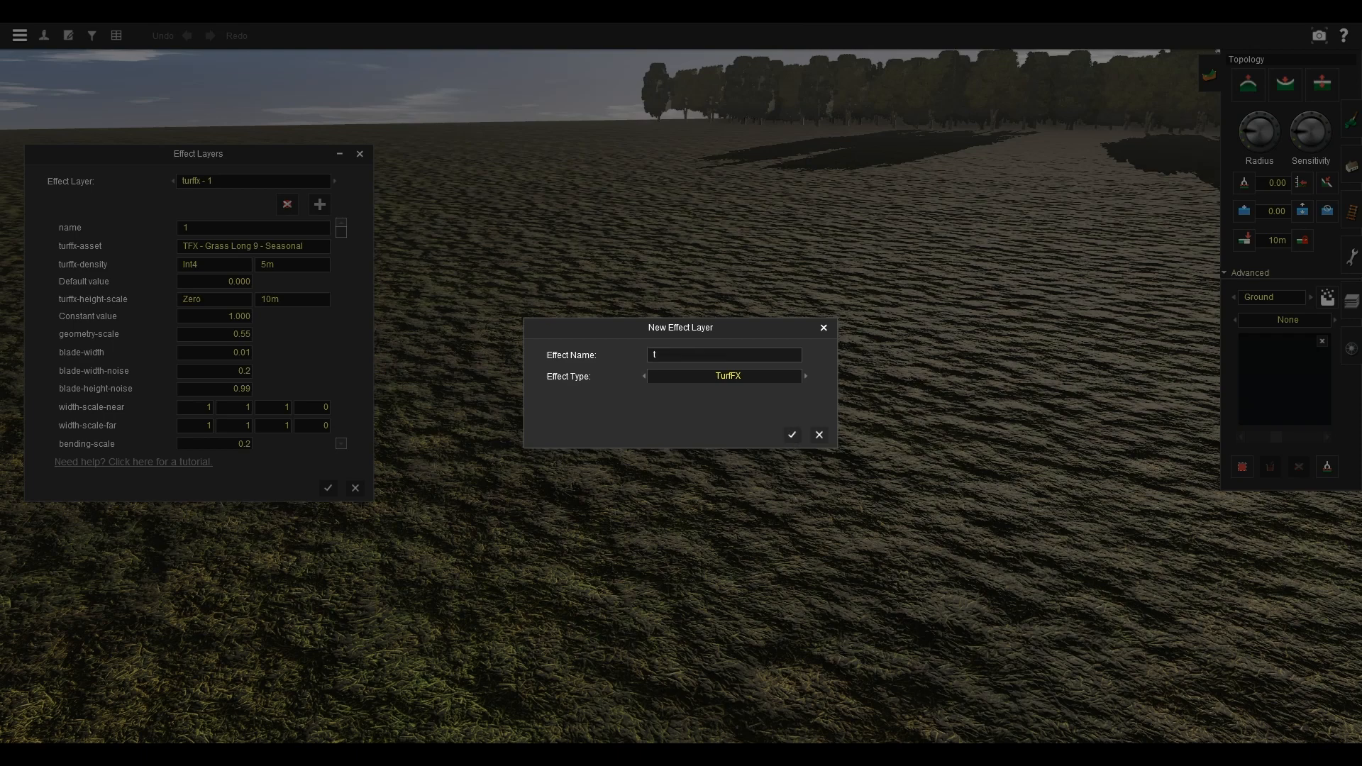
pyautogui.press('BackSpace')
pyautogui.write('TG')
pyautogui.press('Return')
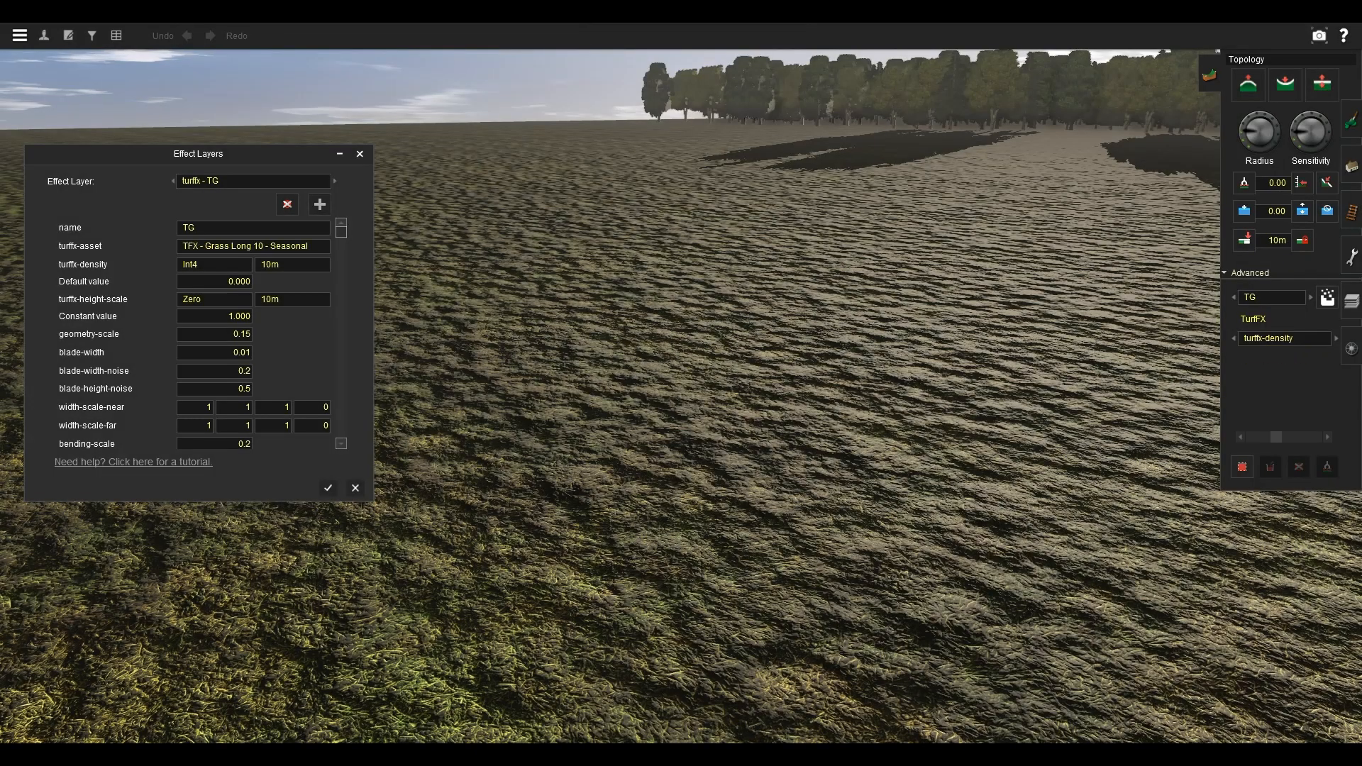
# Add a Clutter effect layer named TC and accept the effect layer settings.
pyautogui.click(1327, 298)
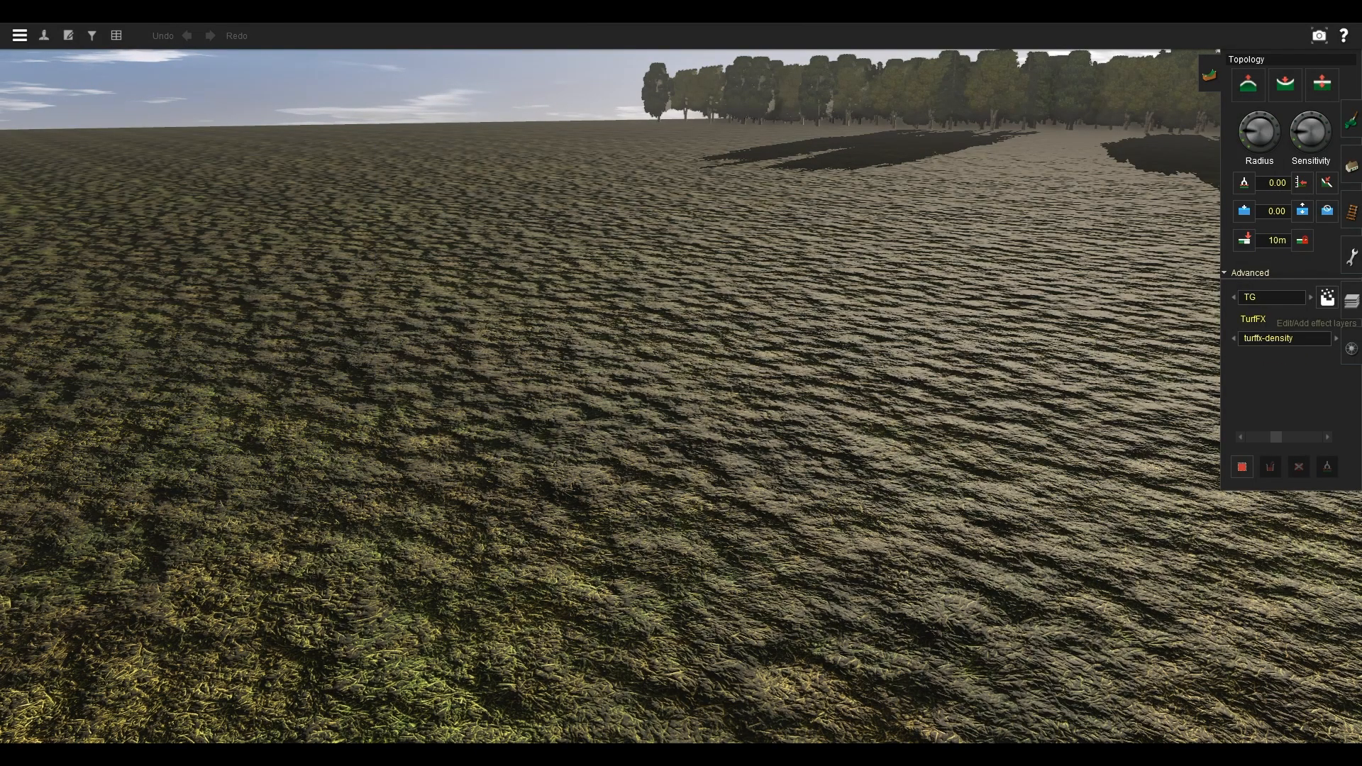
pyautogui.click(1327, 297)
pyautogui.click(320, 205)
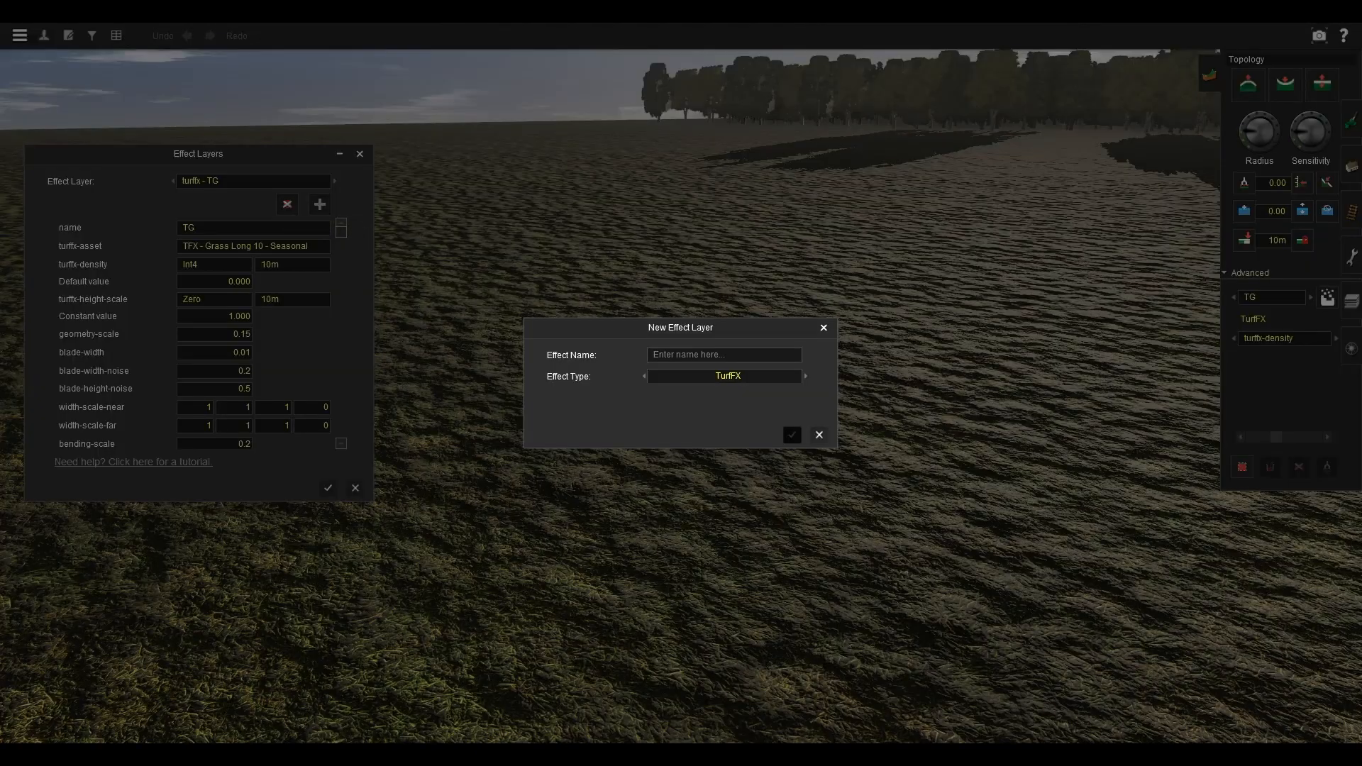
pyautogui.click(724, 376)
pyautogui.click(724, 402)
pyautogui.write('T')
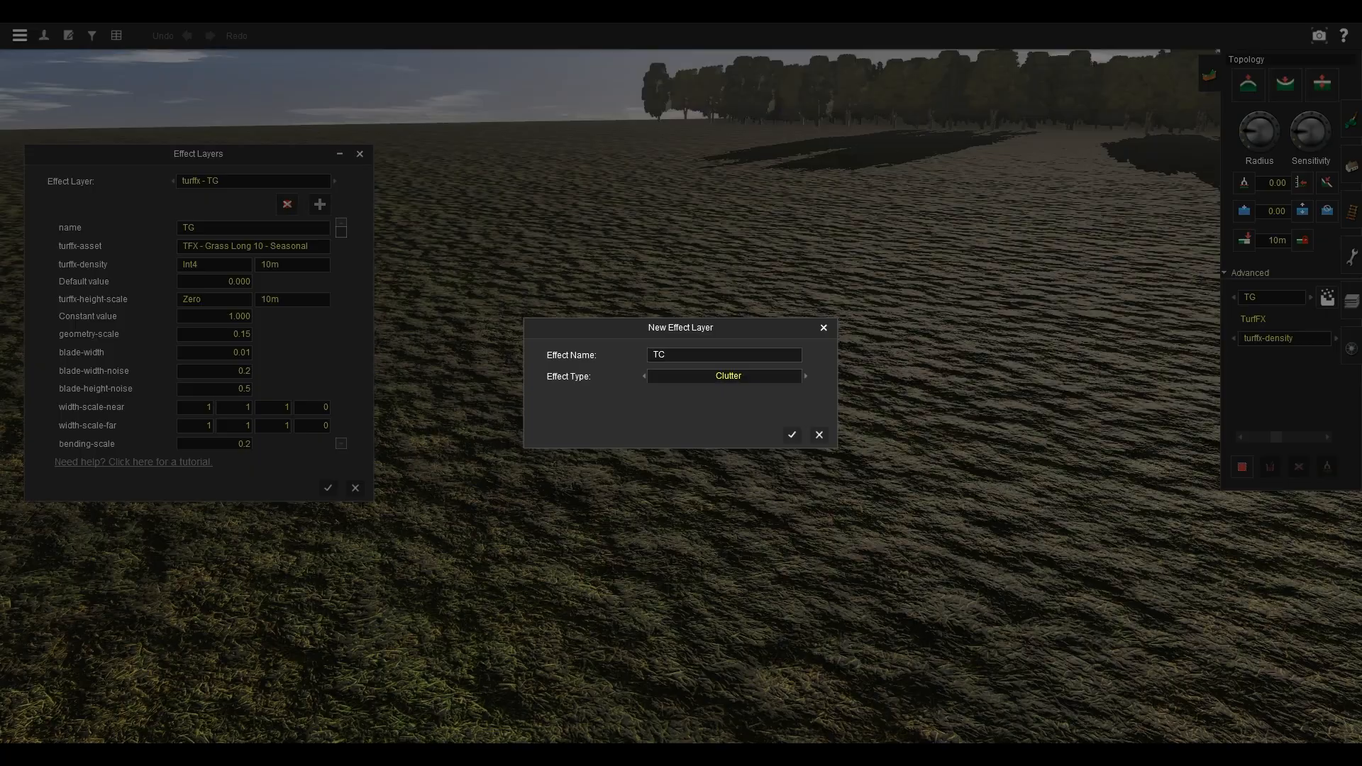
pyautogui.write('C')
pyautogui.press('Return')
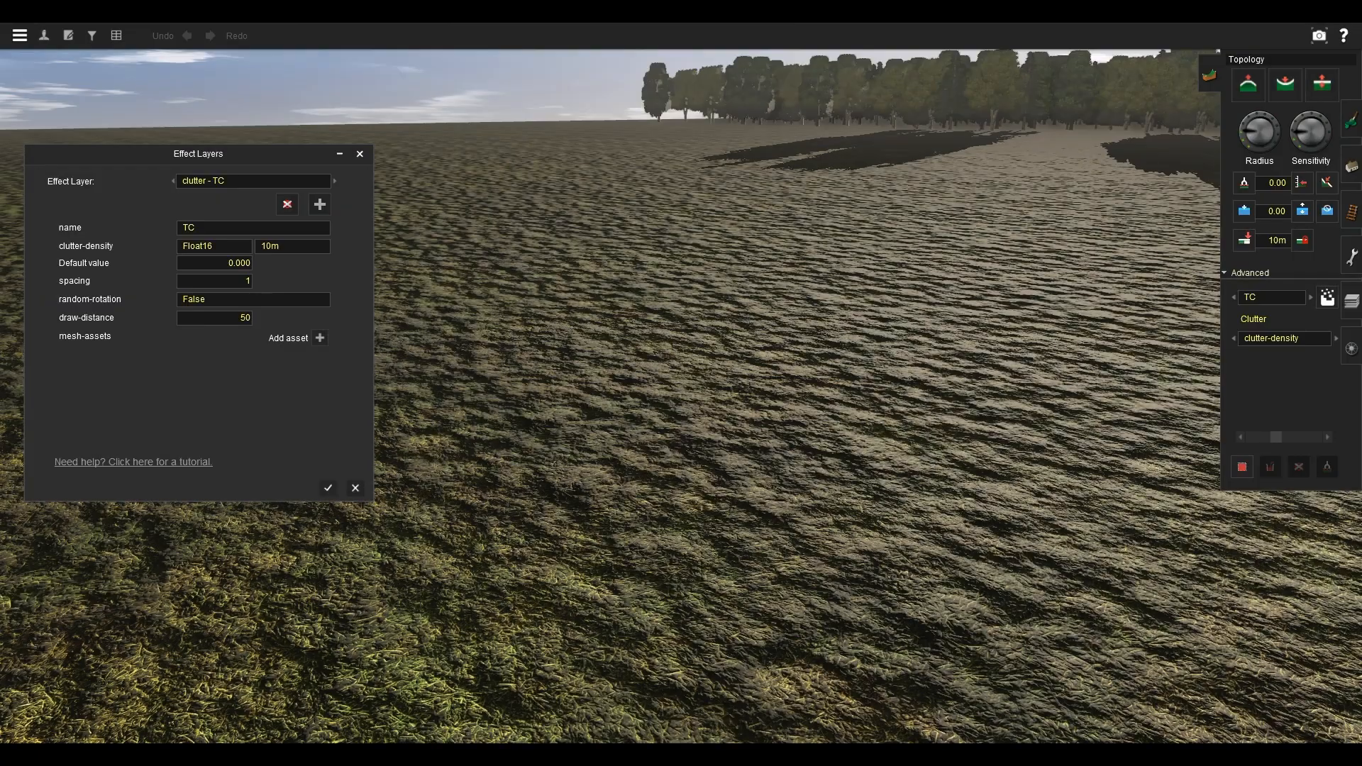
pyautogui.press('Return')
# Paint a broad patch of the open field with the selected ground texture.
pyautogui.rightClick(894, 288)
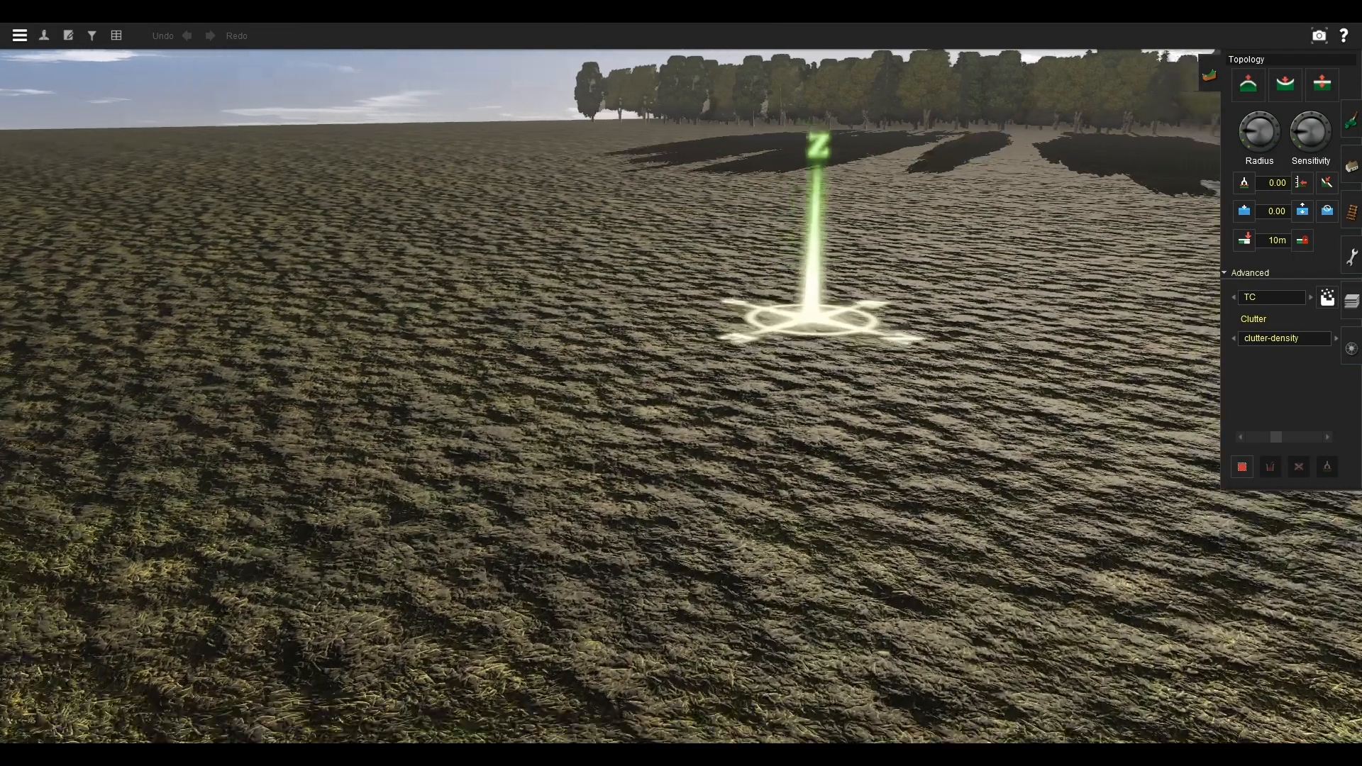
pyautogui.scroll(-3, 681, 383)
pyautogui.moveTo(681, 383); pyautogui.dragTo(865, 334, button='right')
pyautogui.press('Down')
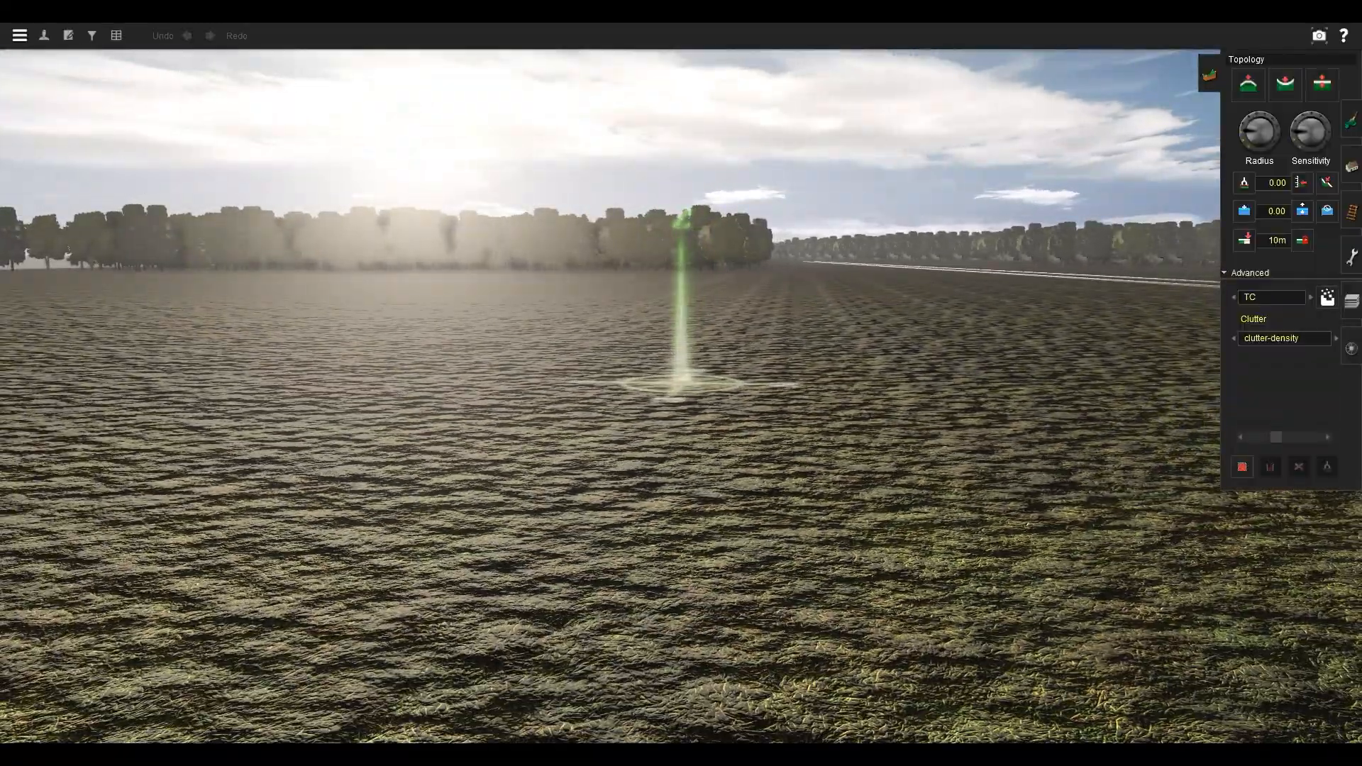
pyautogui.moveTo(682, 383); pyautogui.dragTo(681, 539, button='right')
pyautogui.scroll(-5, 681, 383)
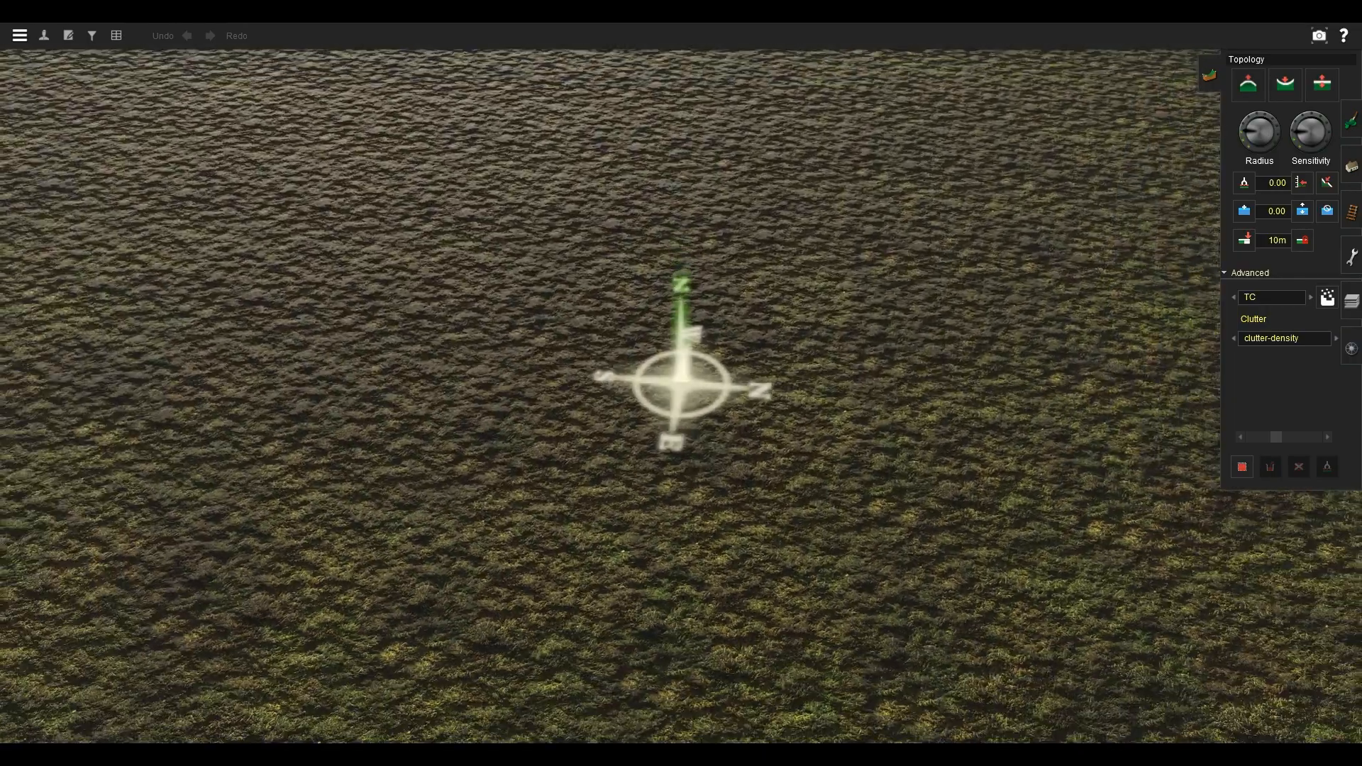
pyautogui.rightClick(358, 376)
pyautogui.click(1351, 119)
pyautogui.moveTo(678, 248)
pyautogui.mouseDown()
pyautogui.moveTo(555, 370)
pyautogui.moveTo(891, 561)
pyautogui.moveTo(633, 440)
pyautogui.moveTo(492, 511)
pyautogui.moveTo(560, 280)
pyautogui.moveTo(481, 607)
pyautogui.moveTo(790, 432)
pyautogui.moveTo(766, 237)
pyautogui.moveTo(547, 249)
pyautogui.moveTo(393, 501)
pyautogui.moveTo(371, 599)
pyautogui.moveTo(596, 608)
pyautogui.moveTo(596, 426)
pyautogui.mouseUp()
pyautogui.scroll(4, 596, 416)
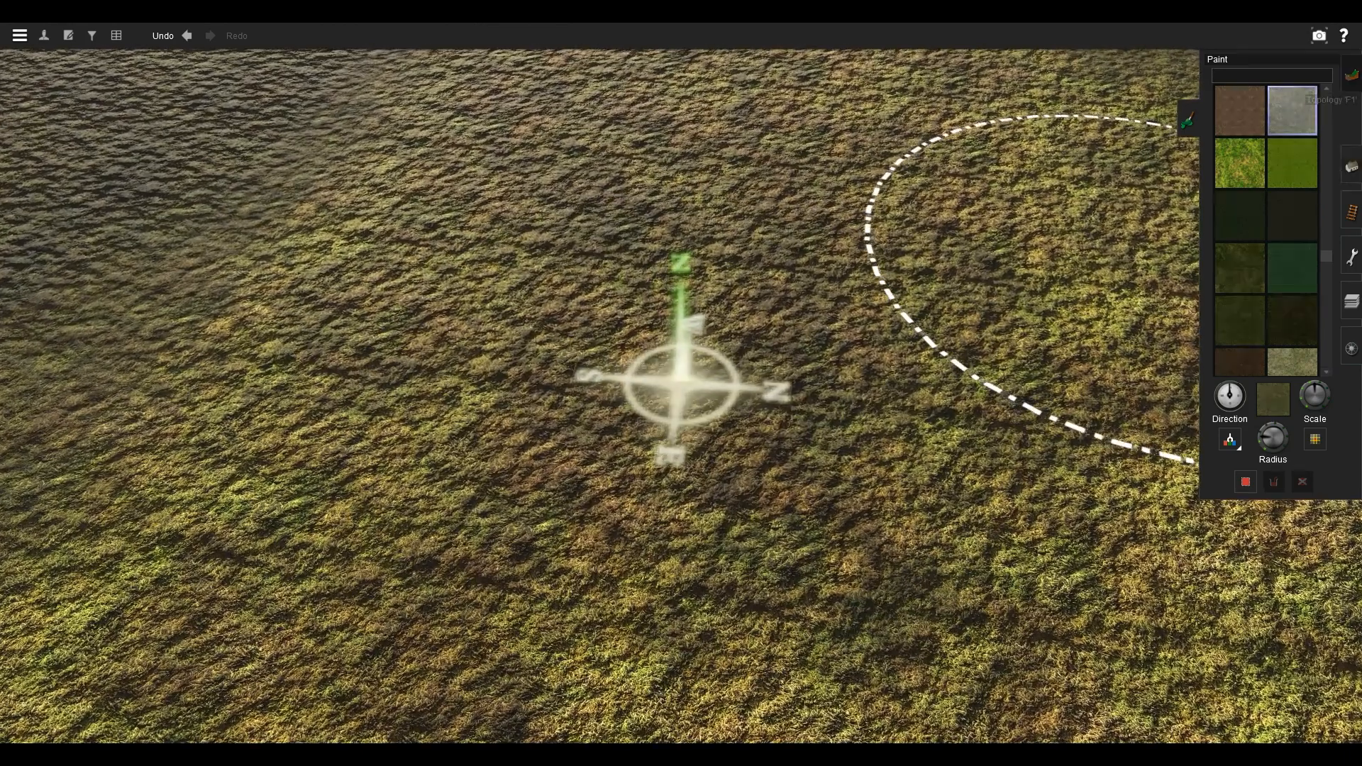
# Raise the effect fill density close to its maximum in the advanced topology options.
pyautogui.click(1352, 74)
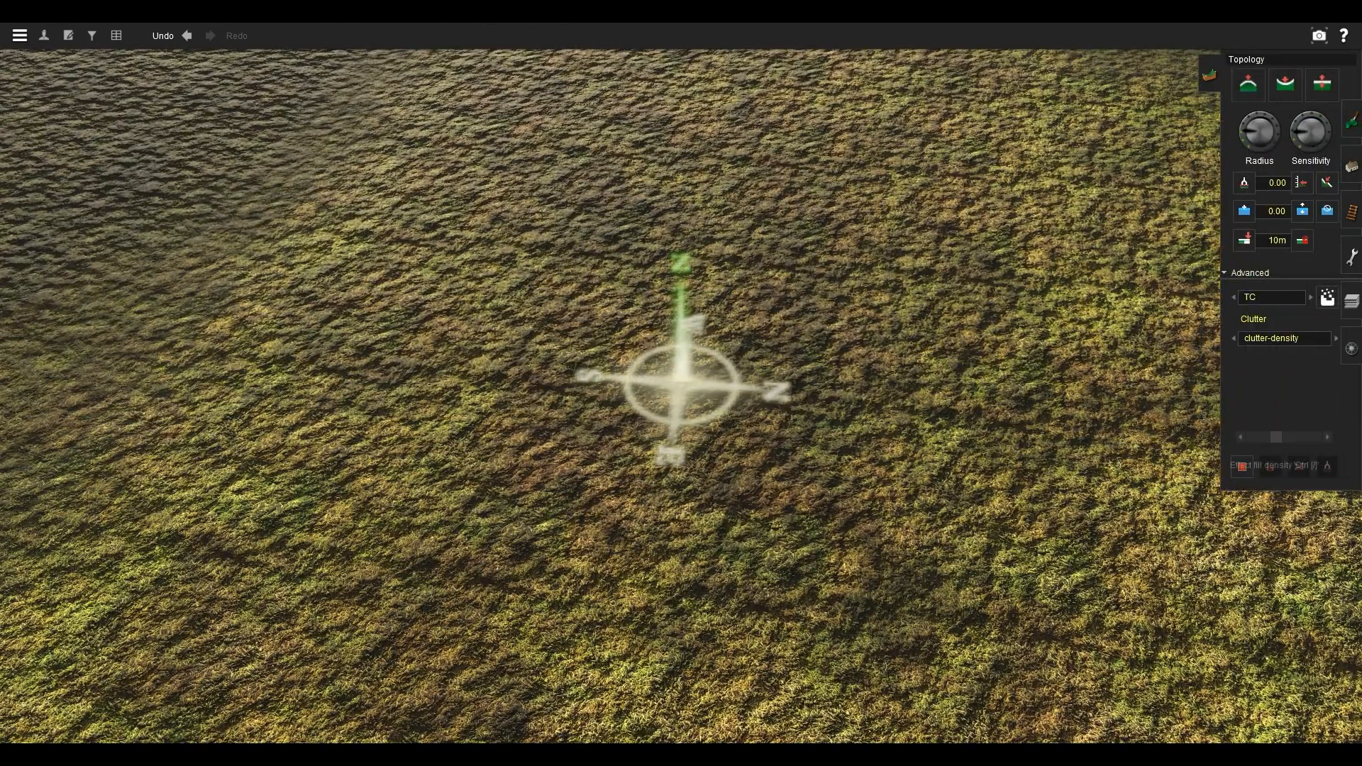
pyautogui.moveTo(1279, 437); pyautogui.dragTo(1318, 437)
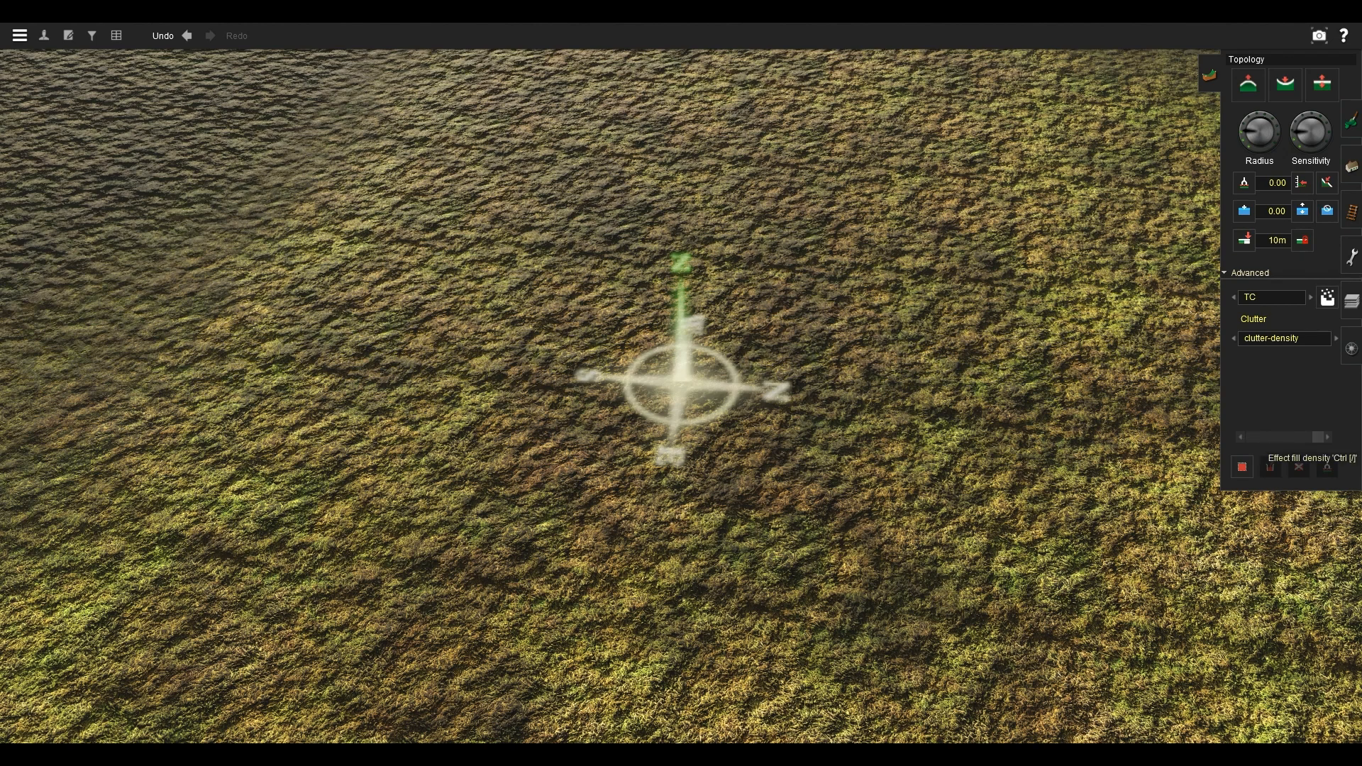
pyautogui.moveTo(1318, 437)
pyautogui.mouseDown()
pyautogui.moveTo(1251, 437)
pyautogui.moveTo(1318, 437)
pyautogui.mouseUp()
# Select a rectangular terrain area covering most of the painted patch.
pyautogui.click(1242, 466)
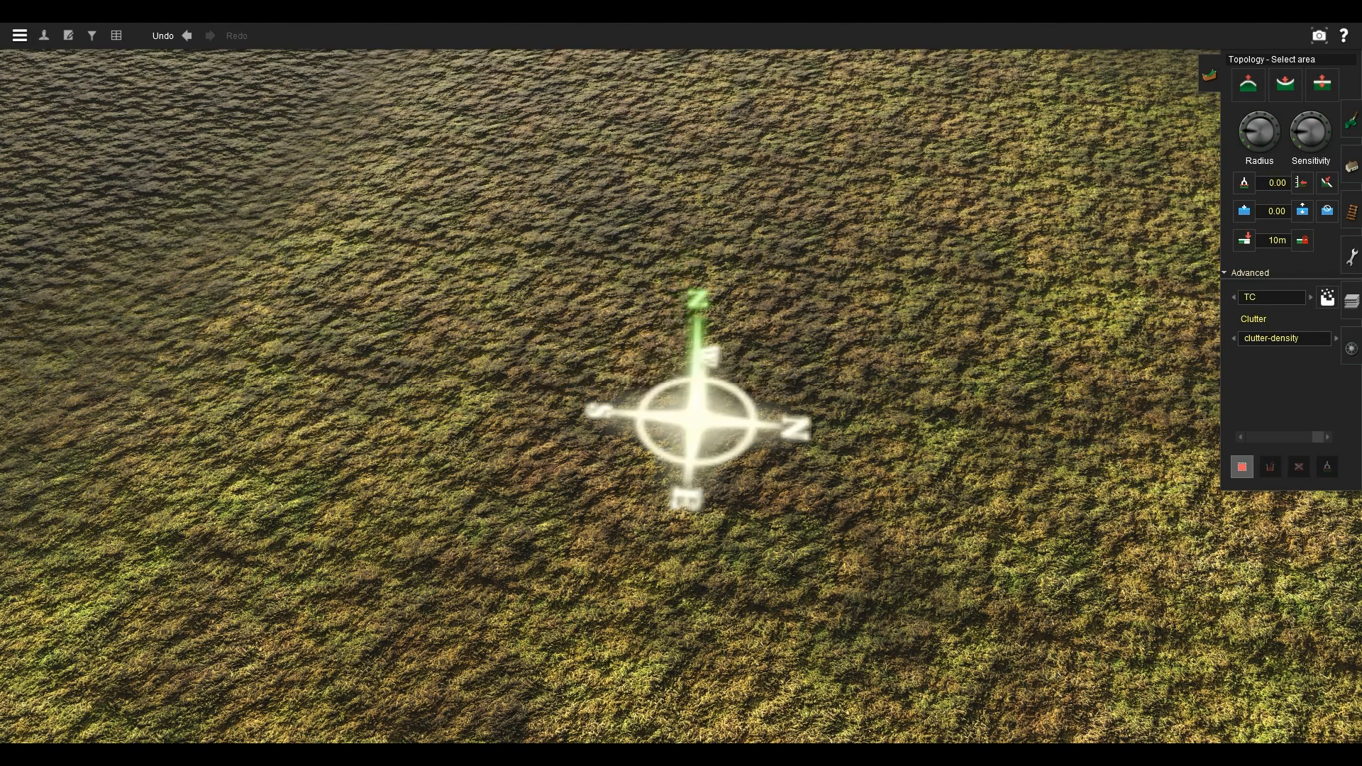
pyautogui.press('Down')
pyautogui.scroll(-3, 681, 396)
pyautogui.press('Left')
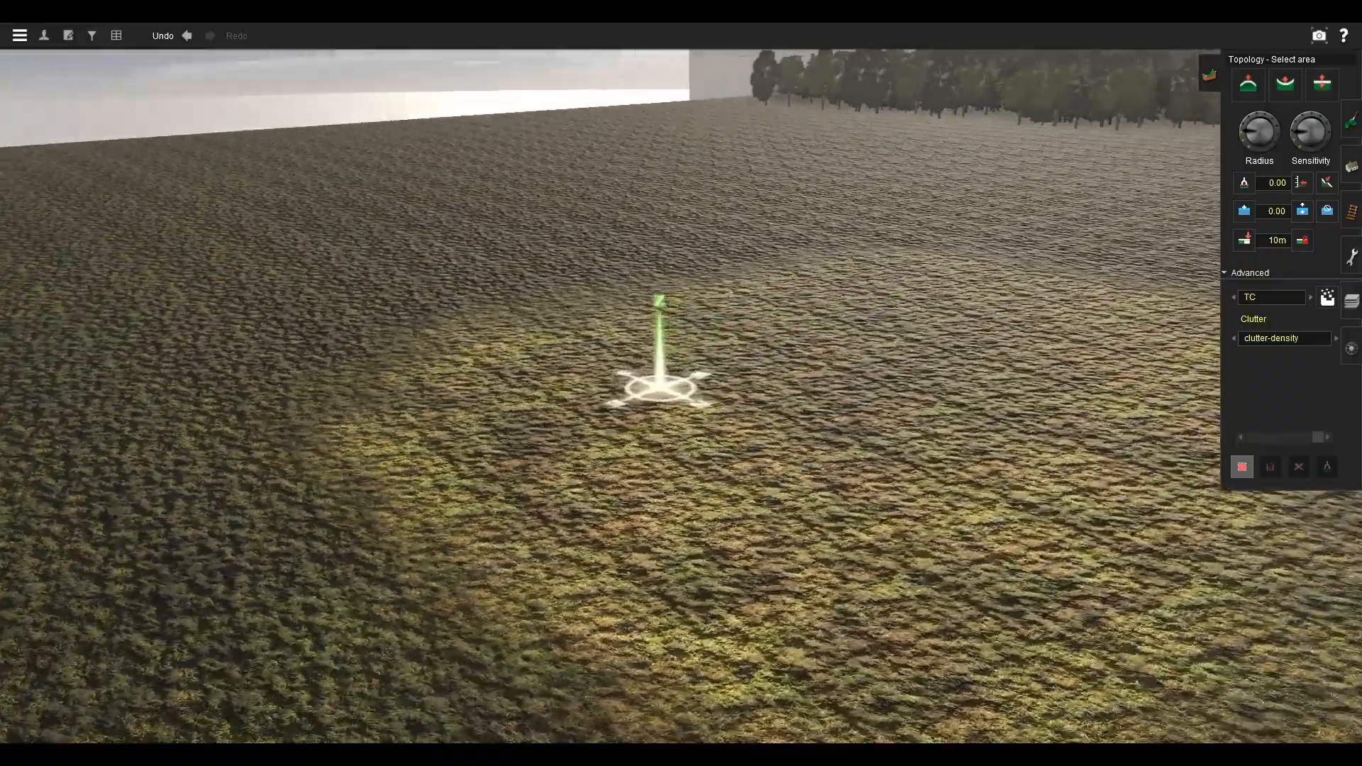
pyautogui.press('Left')
pyautogui.scroll(2, 681, 395)
pyautogui.press('Up')
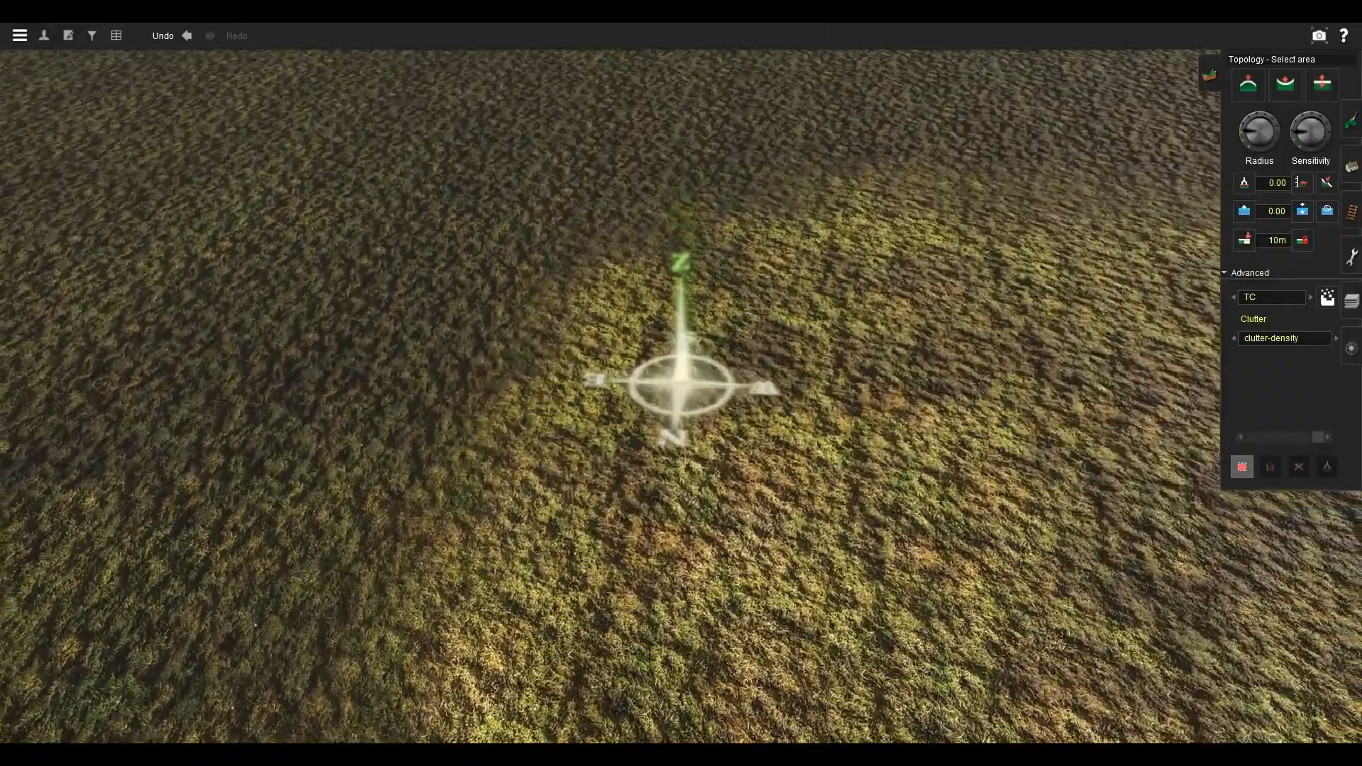
pyautogui.press('Up')
pyautogui.scroll(-3, 681, 395)
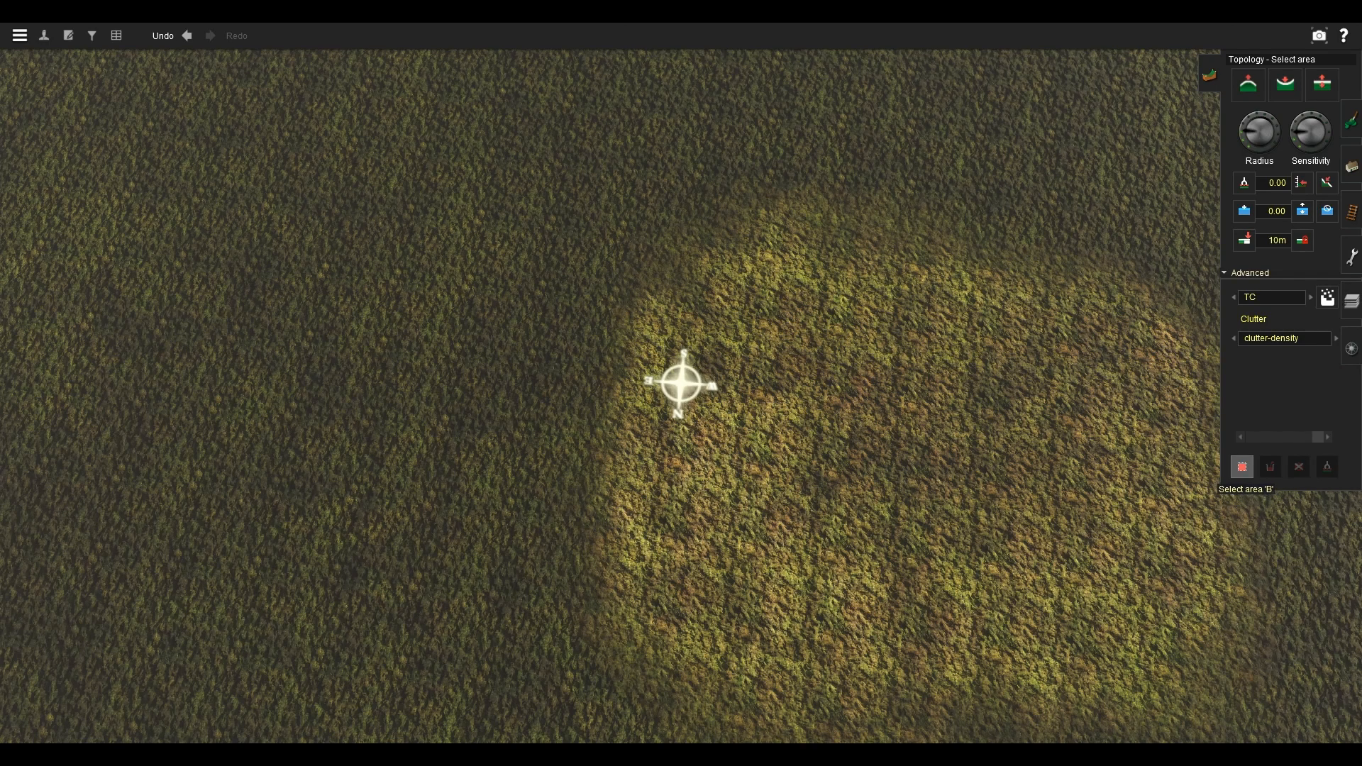
pyautogui.moveTo(1140, 346); pyautogui.dragTo(872, 323)
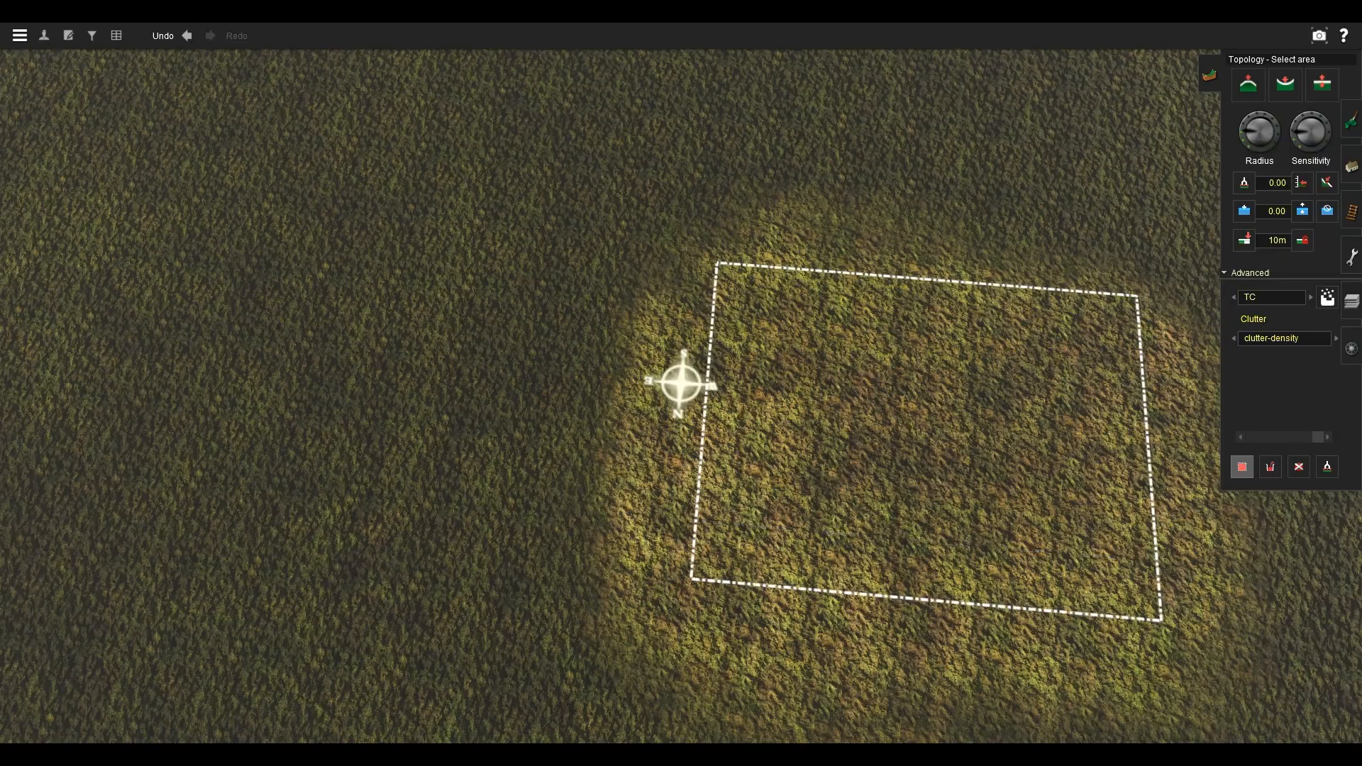
# Make TG the active effect layer and fill the selected area with its turfx-density.
pyautogui.rightClick(967, 481)
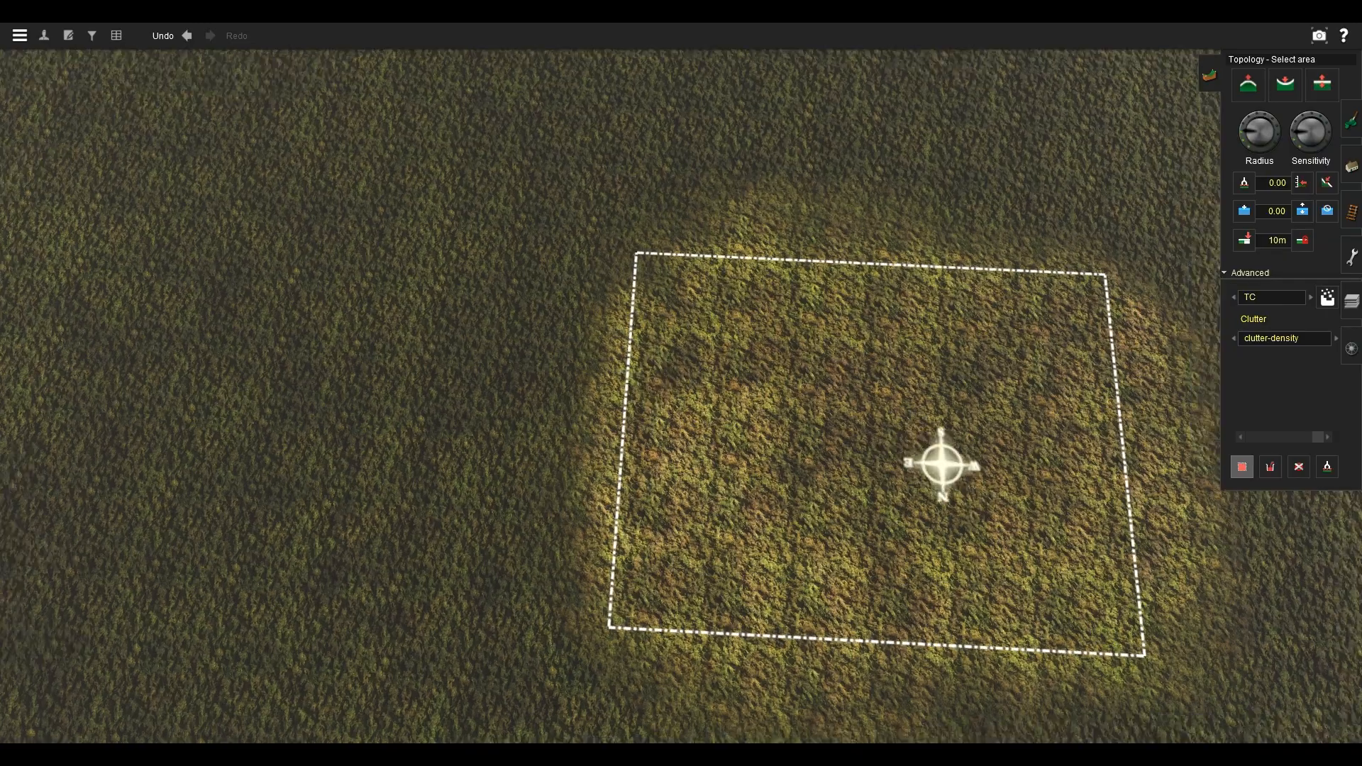
pyautogui.scroll(3, 966, 481)
pyautogui.press('Left')
pyautogui.press('Down')
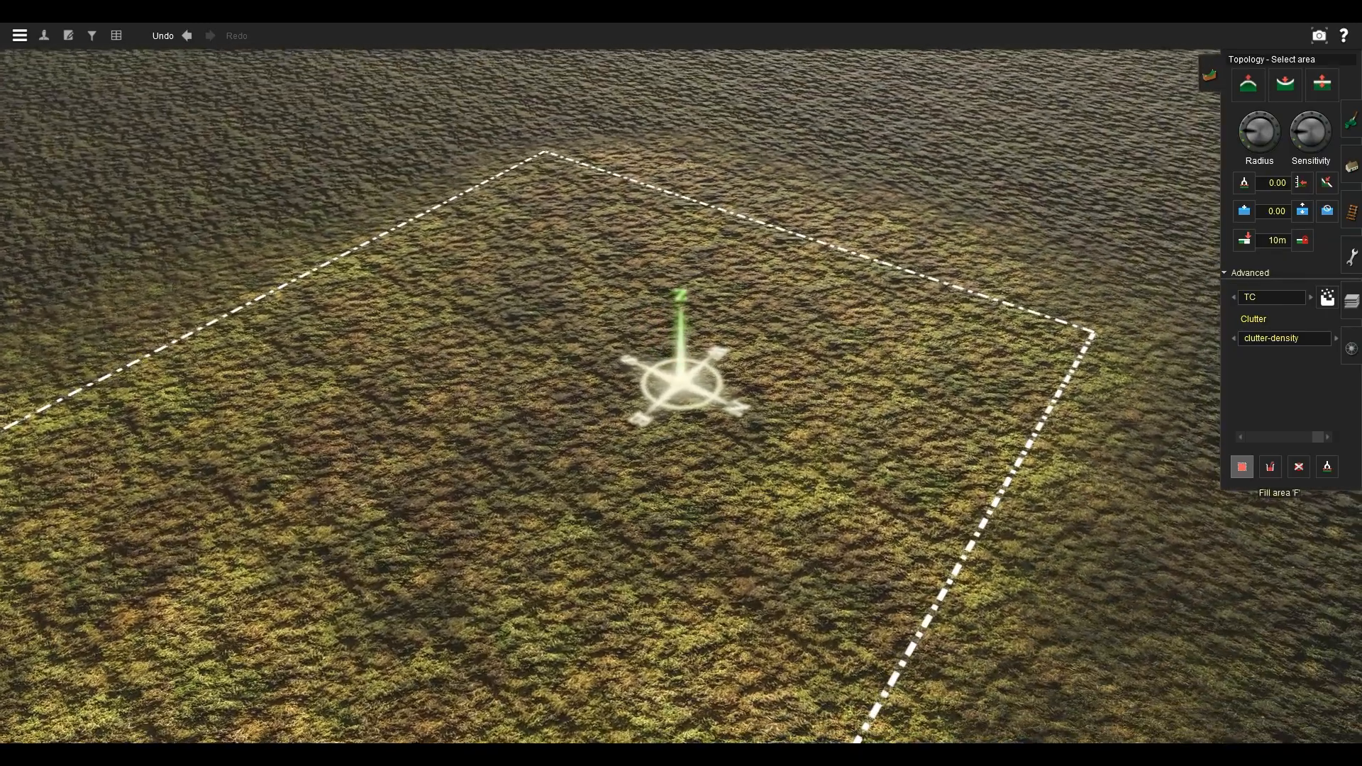
pyautogui.scroll(2, 681, 383)
pyautogui.press('Down')
pyautogui.press('Down')
pyautogui.scroll(3, 681, 383)
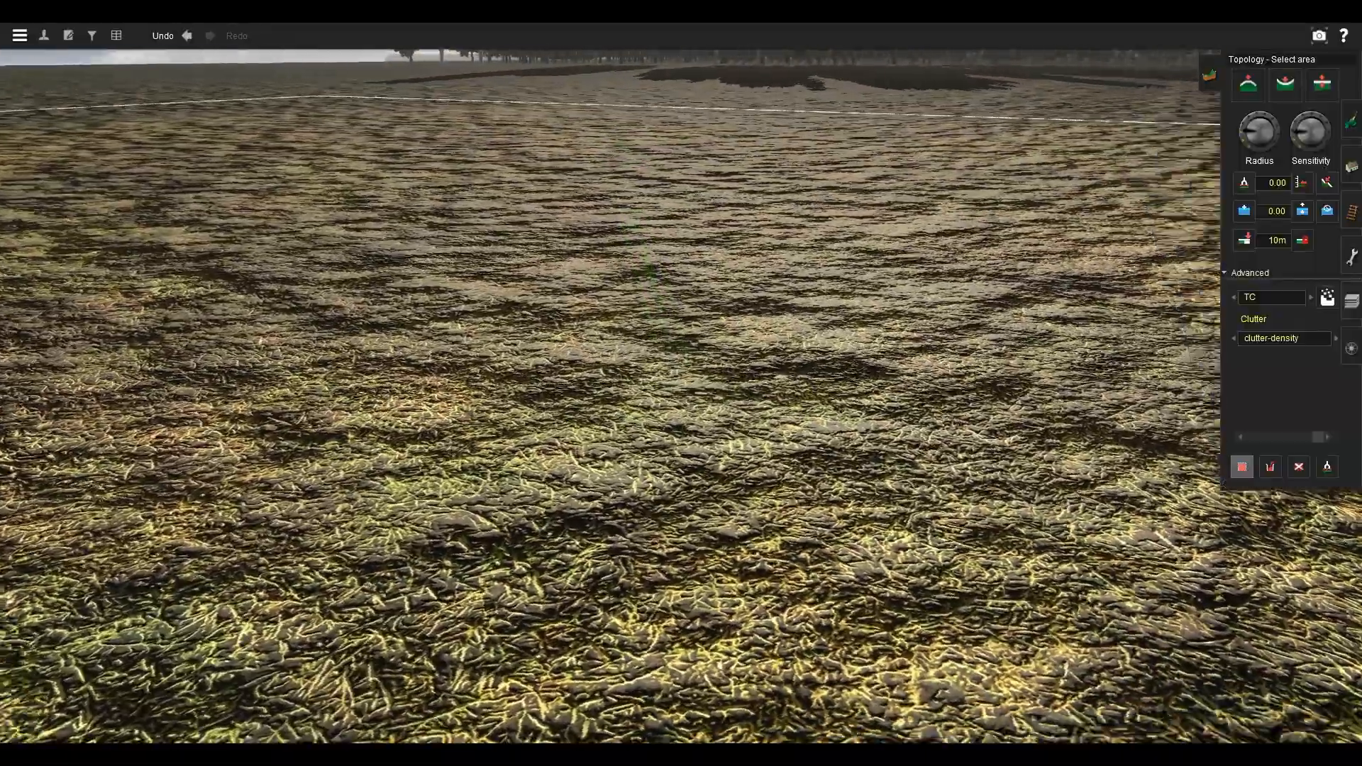
pyautogui.press('Left')
pyautogui.press('Down')
pyautogui.click(1271, 298)
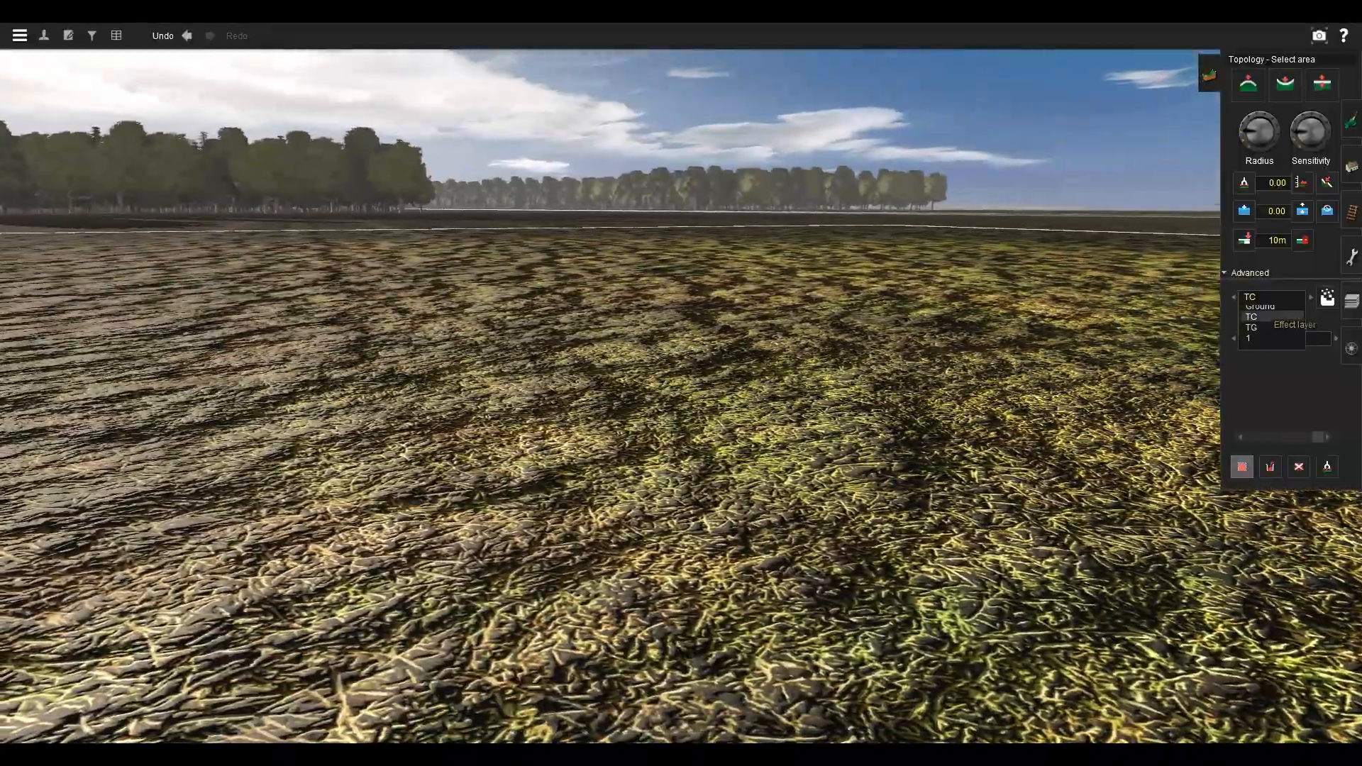
pyautogui.click(1251, 312)
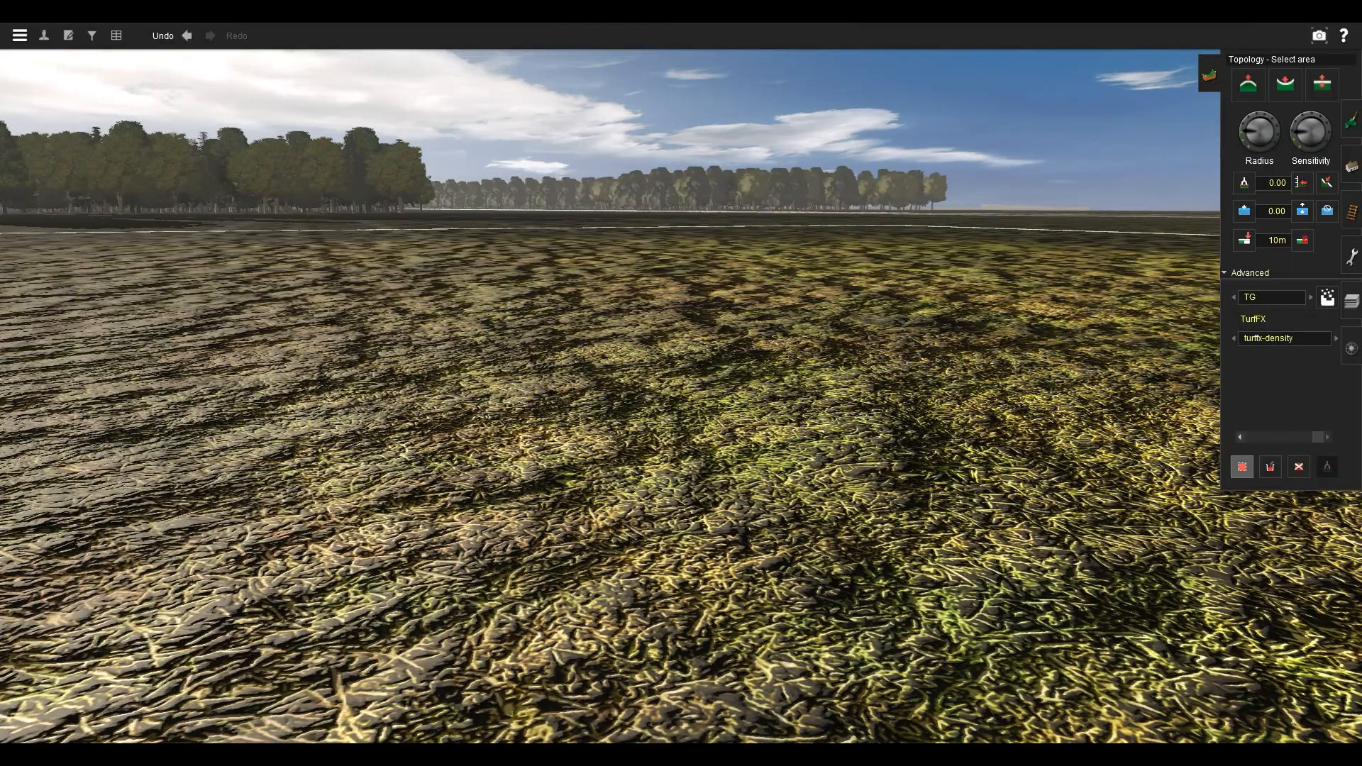
# Change the TG effect layer's turffx-asset to TFX - Grass 4 - Seasonal and apply the change.
pyautogui.rightClick(742, 396)
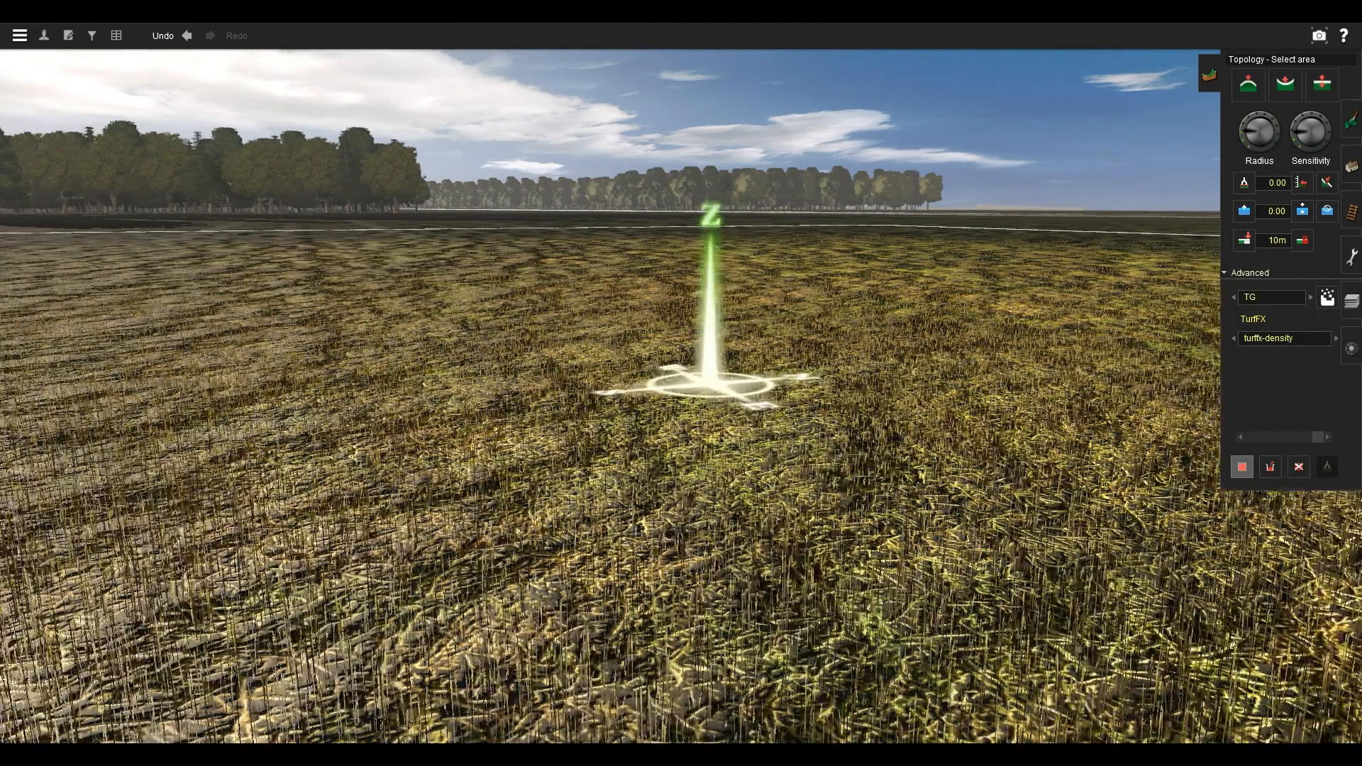
pyautogui.rightClick(545, 389)
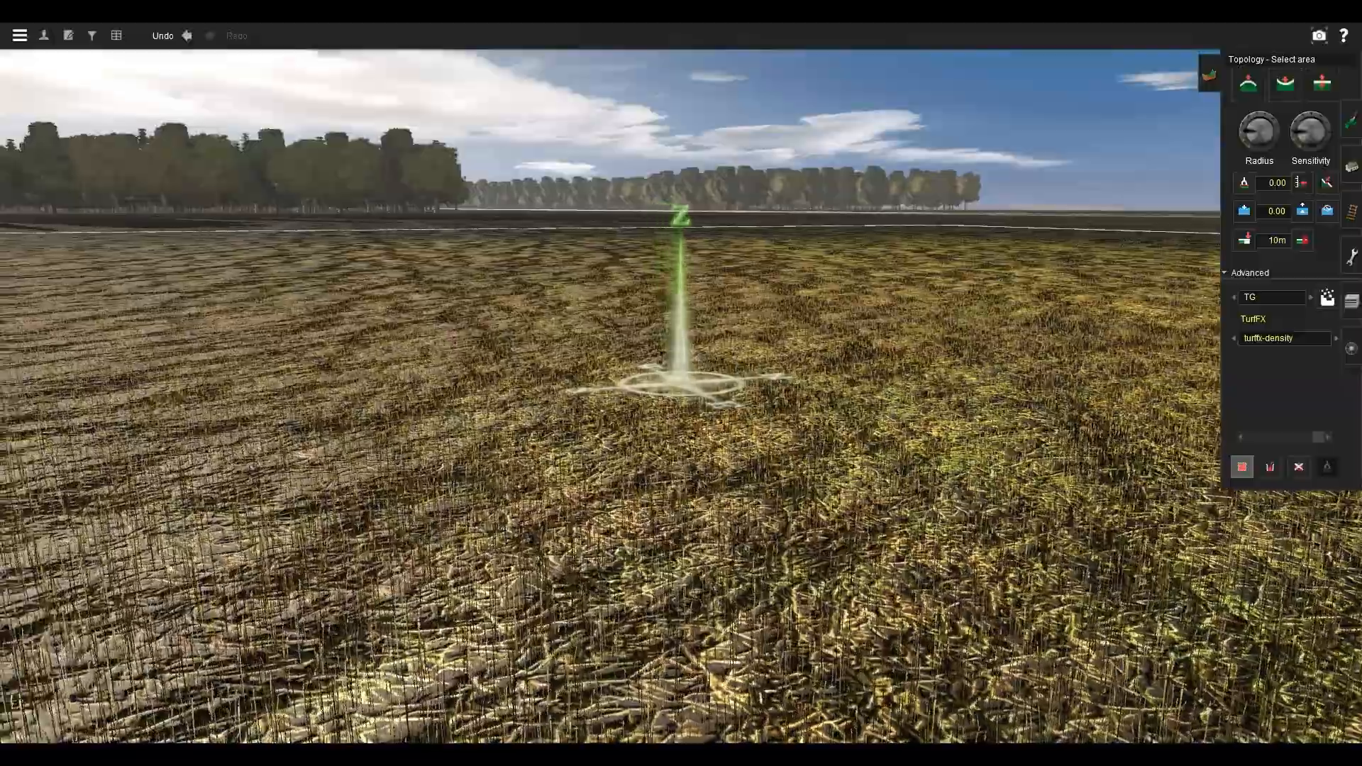
pyautogui.press('Left')
pyautogui.press('Down')
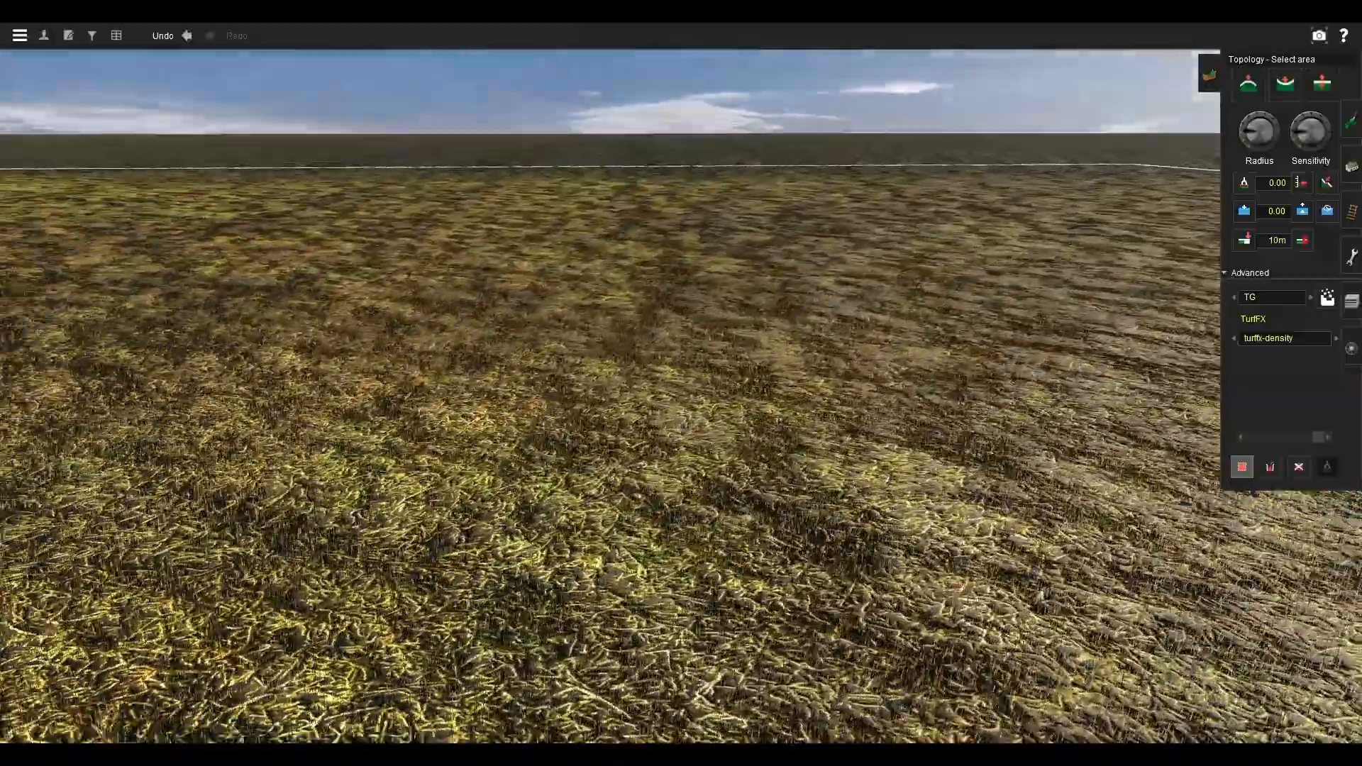
pyautogui.press('Up')
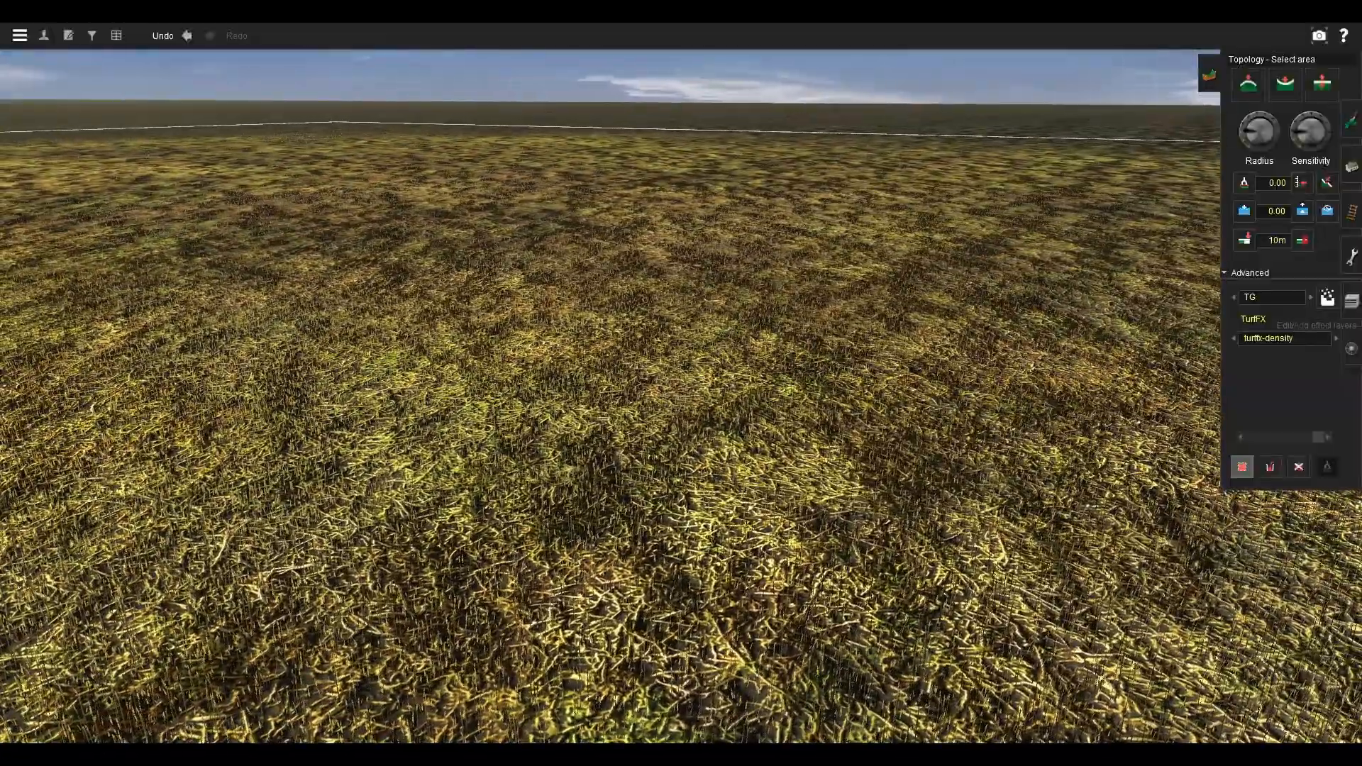
pyautogui.click(1327, 297)
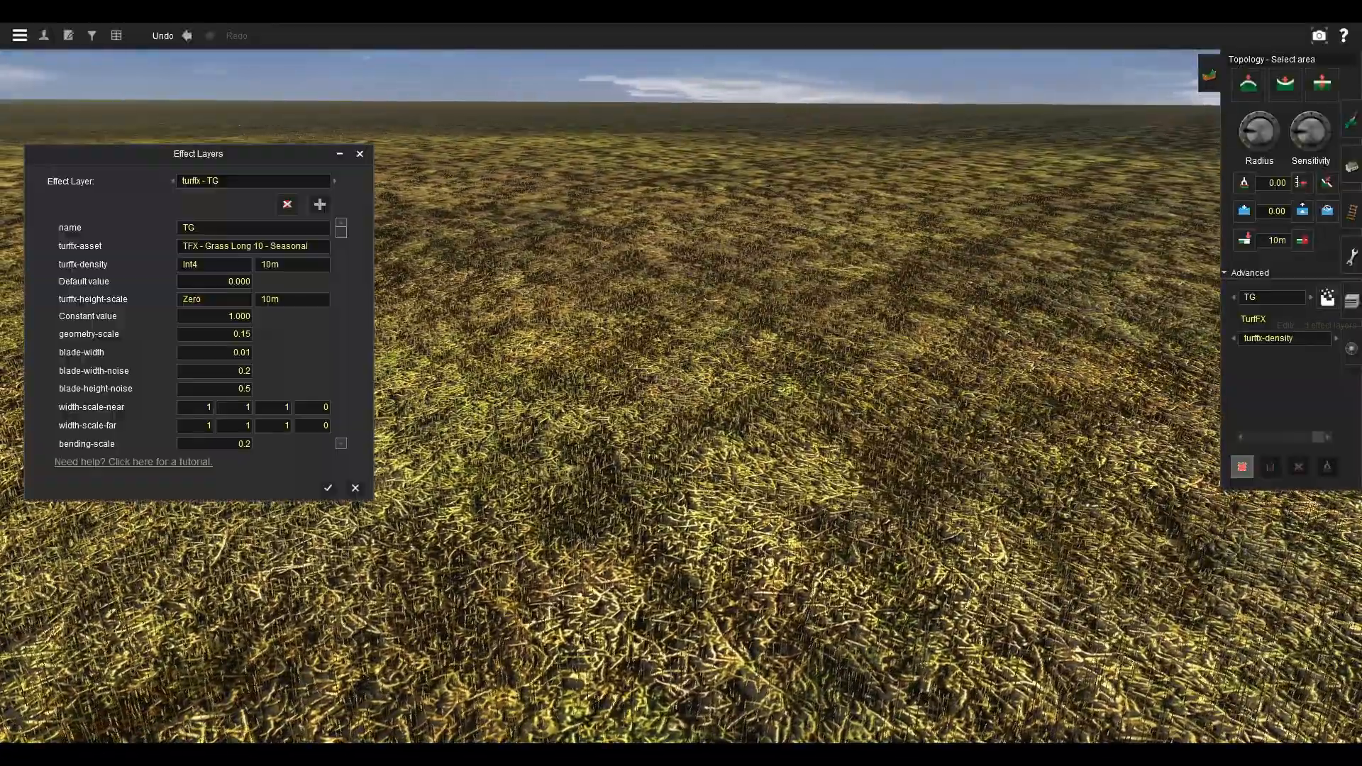
pyautogui.click(253, 245)
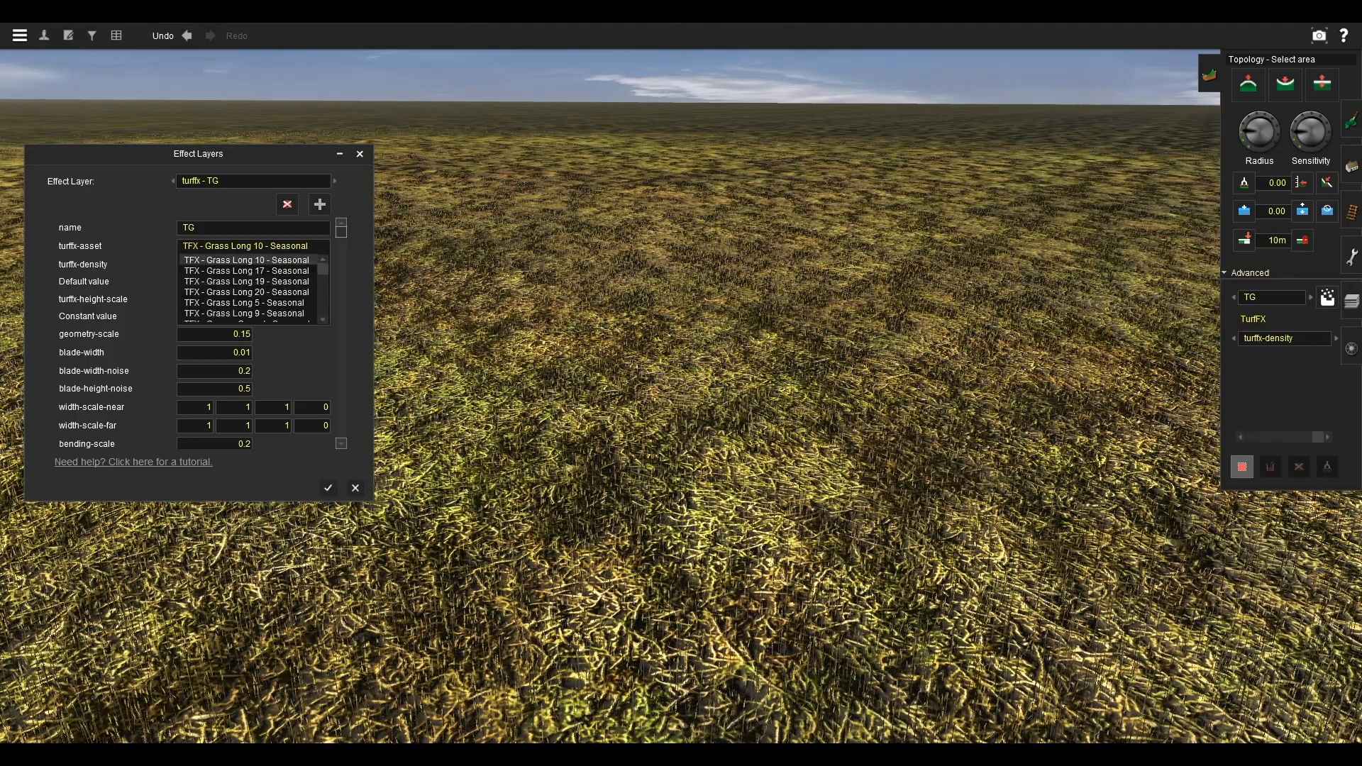
pyautogui.scroll(-4, 249, 287)
pyautogui.scroll(3, 249, 288)
pyautogui.scroll(1, 249, 287)
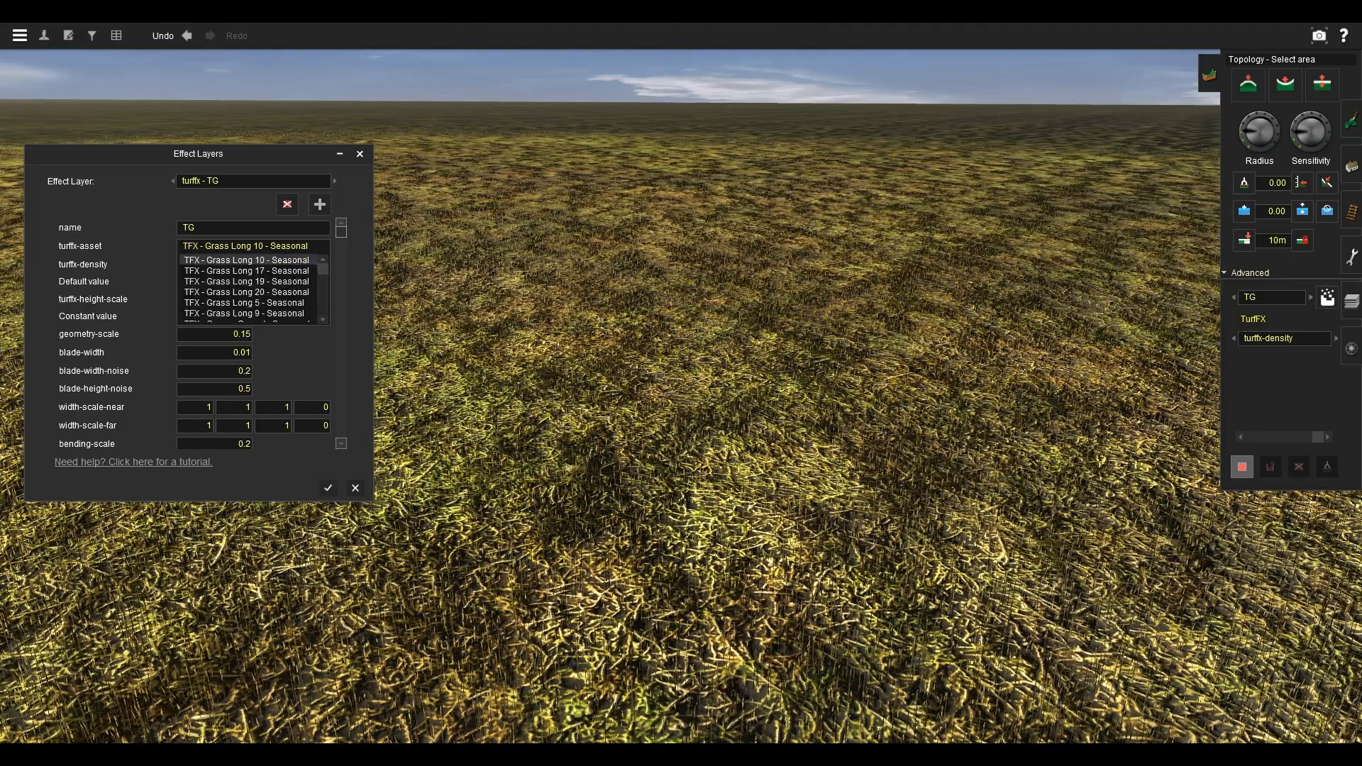
pyautogui.click(247, 260)
pyautogui.click(253, 245)
pyautogui.moveTo(198, 153); pyautogui.dragTo(596, 202)
pyautogui.scroll(-4, 647, 335)
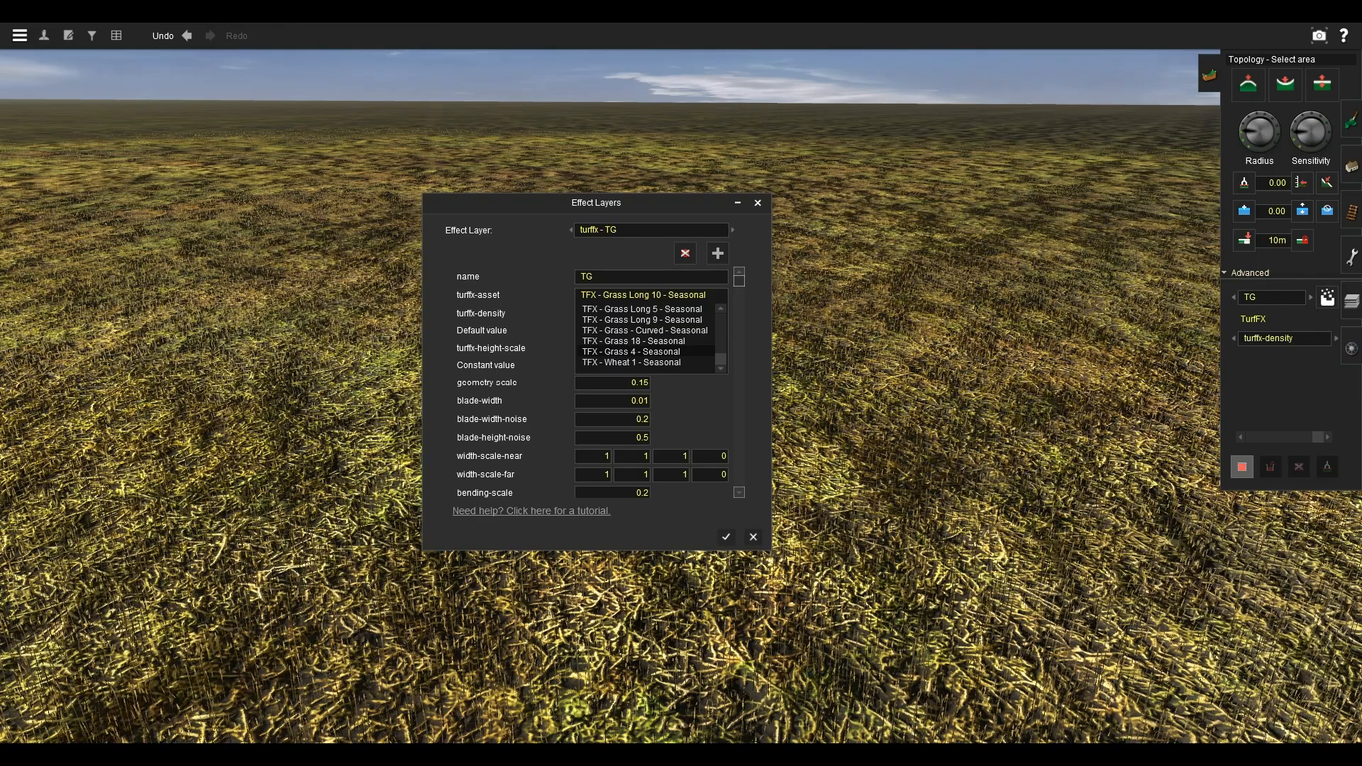
pyautogui.click(630, 351)
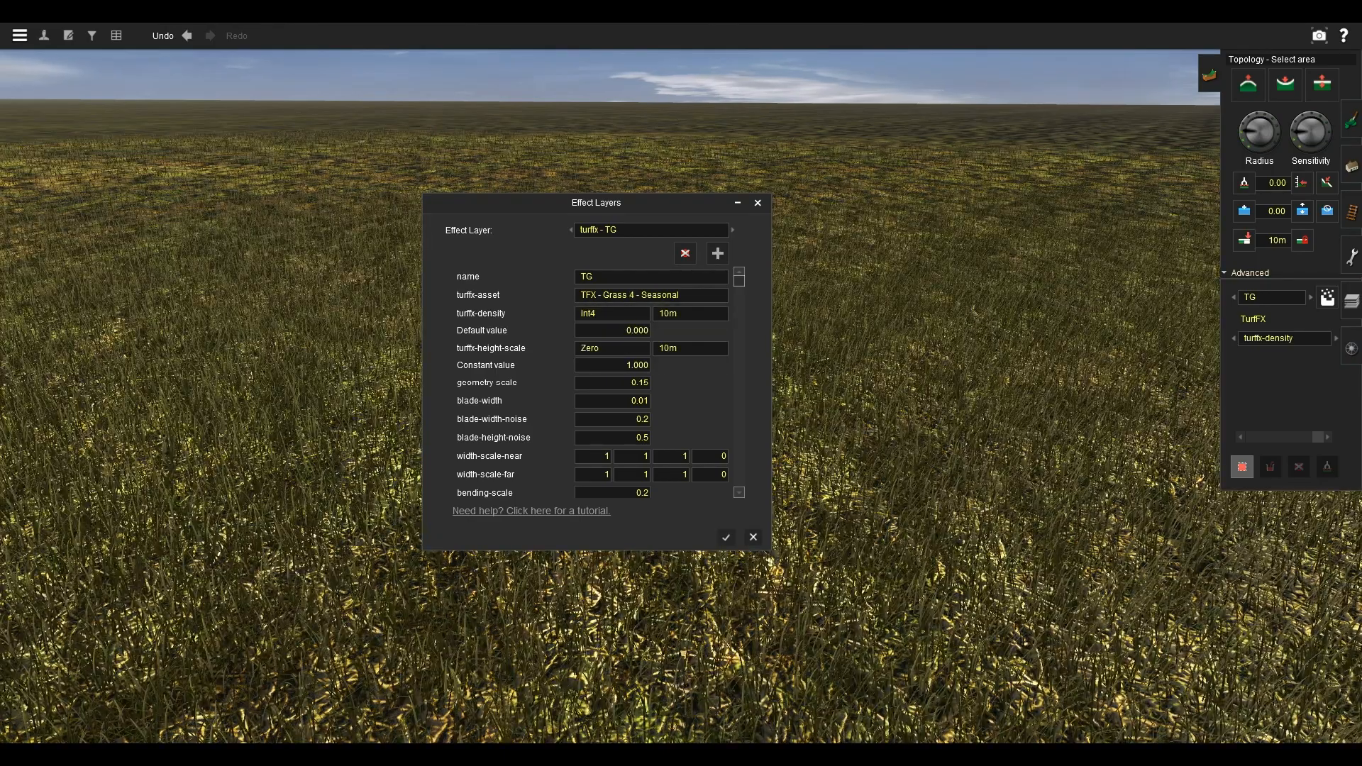
pyautogui.click(726, 537)
# Examine the new grass coverage up close, from a distance and along the edges of the selected terrain area.
pyautogui.rightClick(699, 477)
pyautogui.moveTo(681, 389); pyautogui.dragTo(1014, 390, button='right')
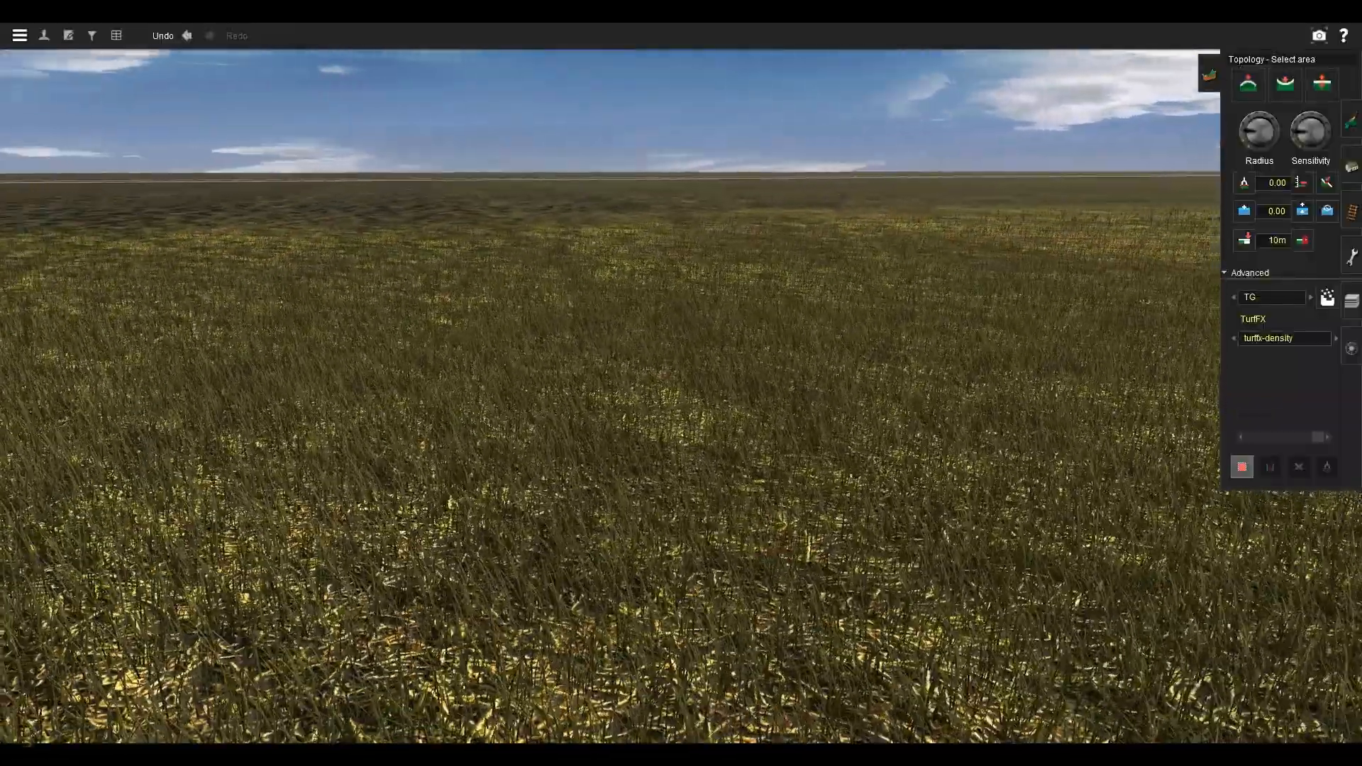
pyautogui.scroll(-5, 681, 396)
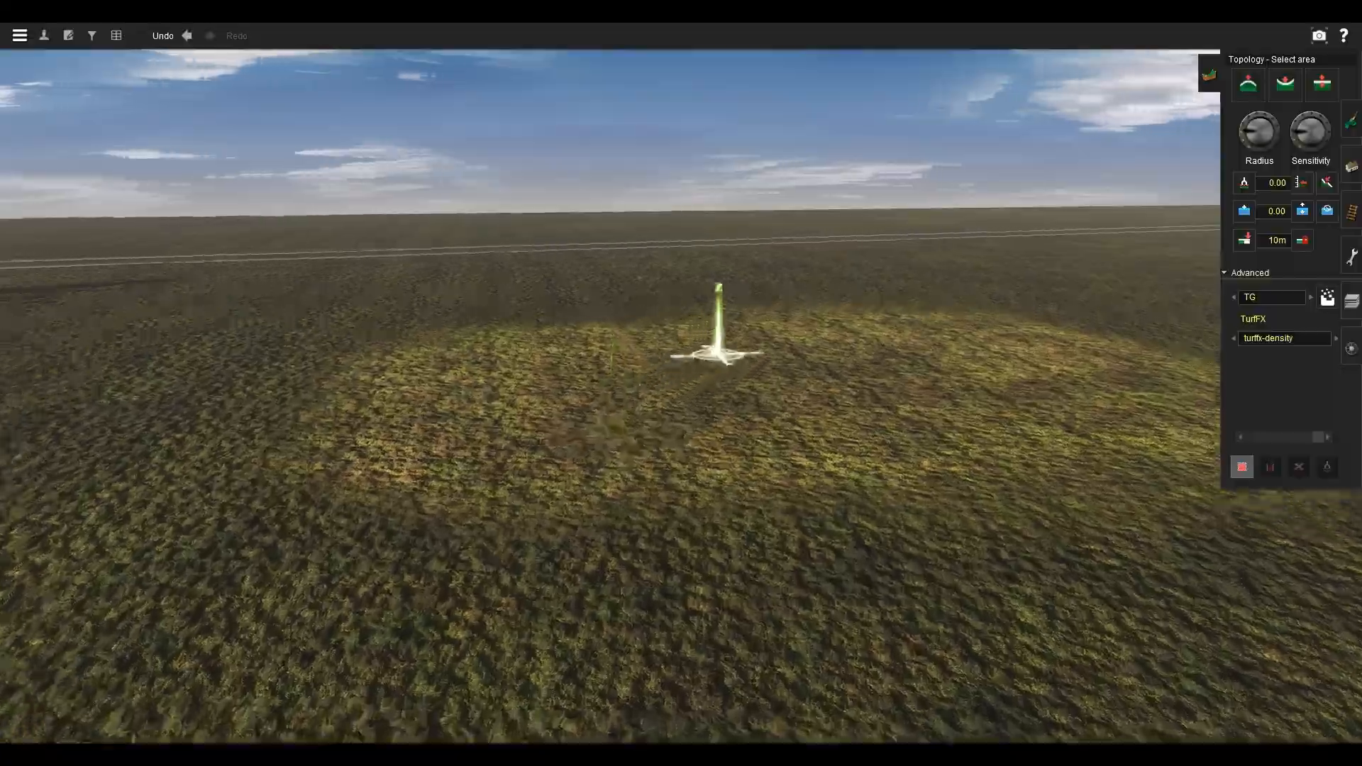
pyautogui.scroll(5, 681, 396)
pyautogui.moveTo(620, 511)
pyautogui.mouseDown(button='right')
pyautogui.moveTo(435, 431)
pyautogui.moveTo(417, 362)
pyautogui.moveTo(599, 418)
pyautogui.moveTo(679, 462)
pyautogui.moveTo(563, 344)
pyautogui.moveTo(678, 301)
pyautogui.moveTo(712, 326)
pyautogui.moveTo(599, 292)
pyautogui.moveTo(632, 294)
pyautogui.moveTo(629, 324)
pyautogui.moveTo(628, 284)
pyautogui.mouseUp(button='right')
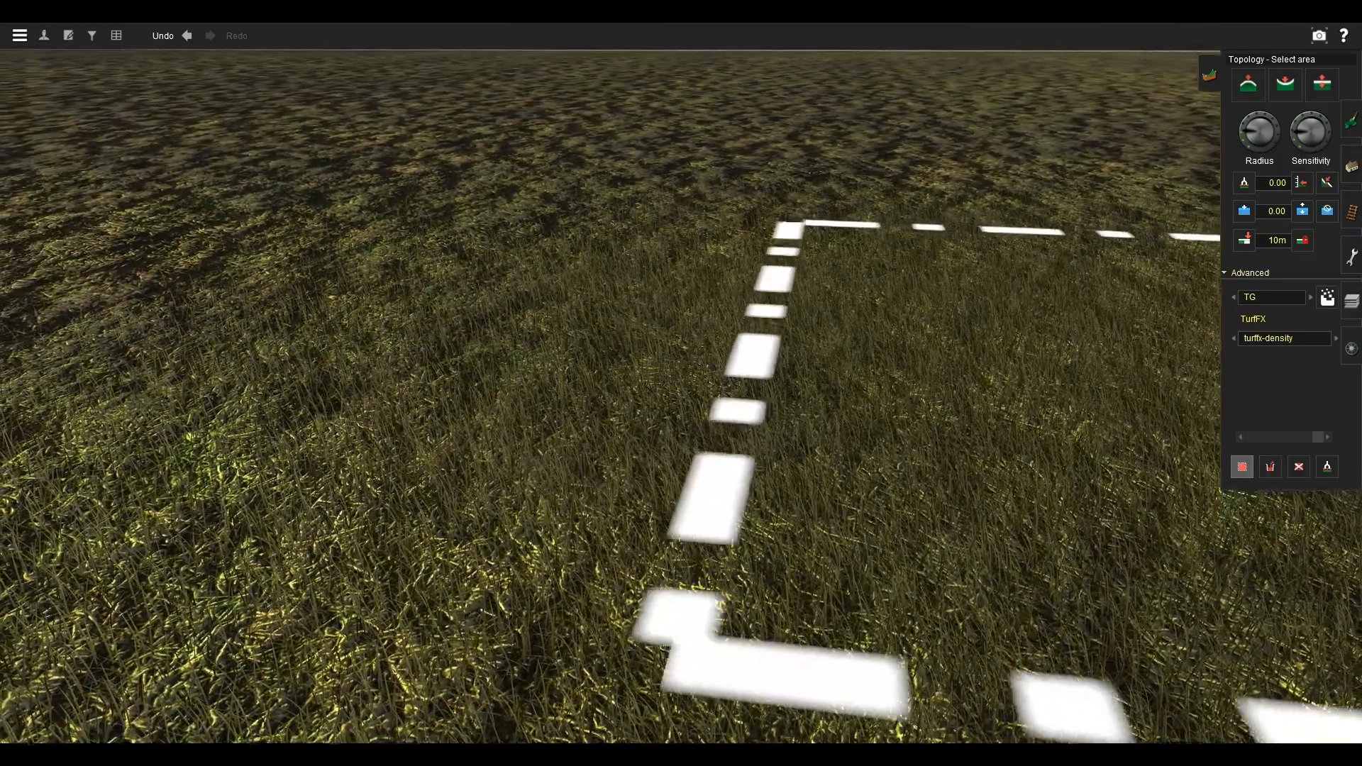
pyautogui.press('Right')
pyautogui.press('Left')
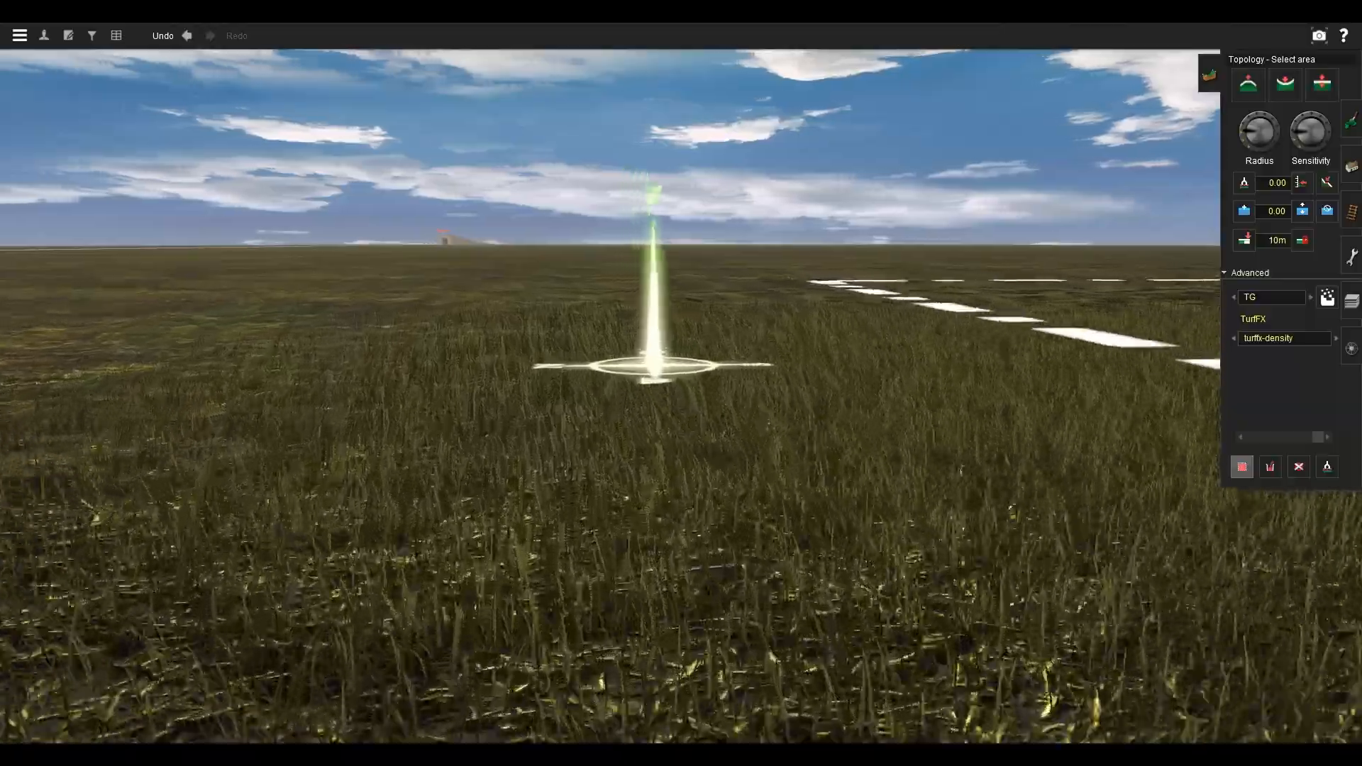
pyautogui.moveTo(680, 383)
pyautogui.mouseDown(button='right')
pyautogui.moveTo(880, 408)
pyautogui.moveTo(1043, 376)
pyautogui.mouseUp(button='right')
pyautogui.press('Left')
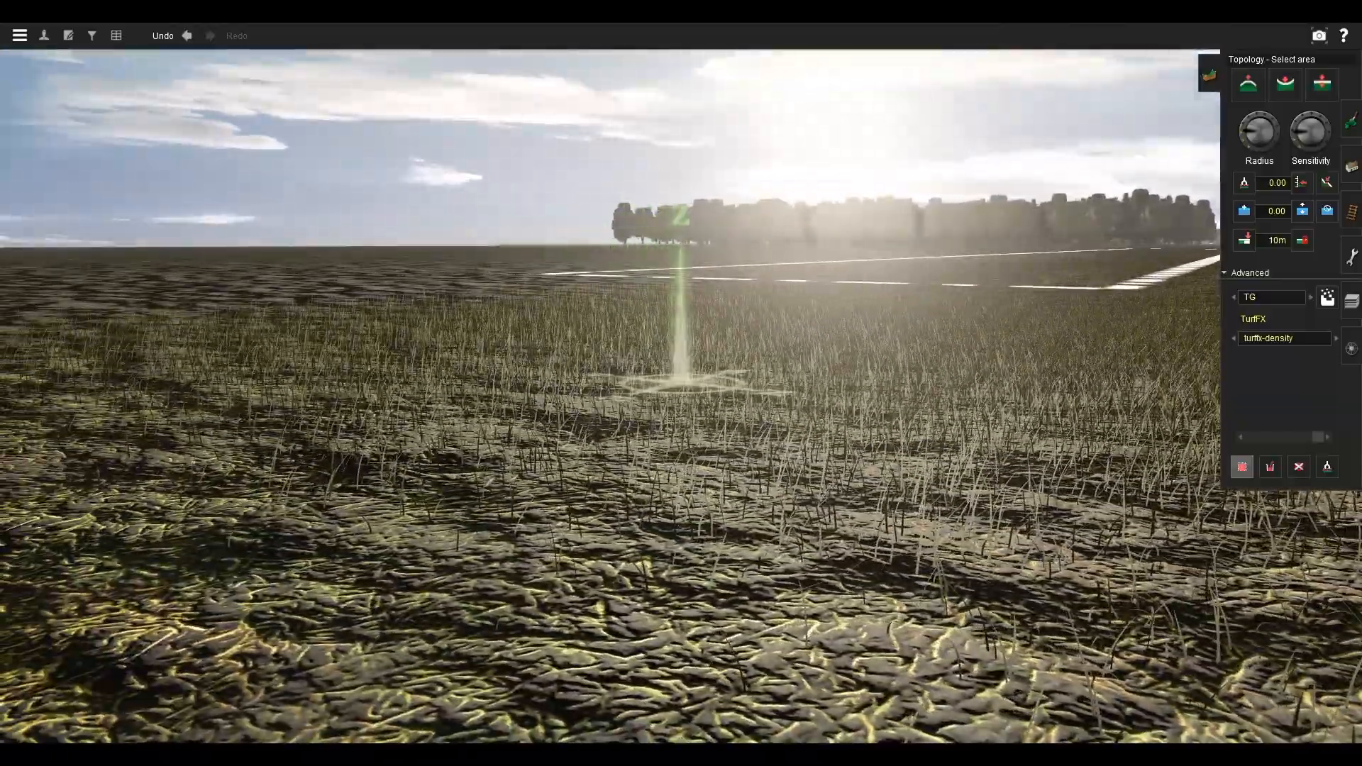
pyautogui.press('Left')
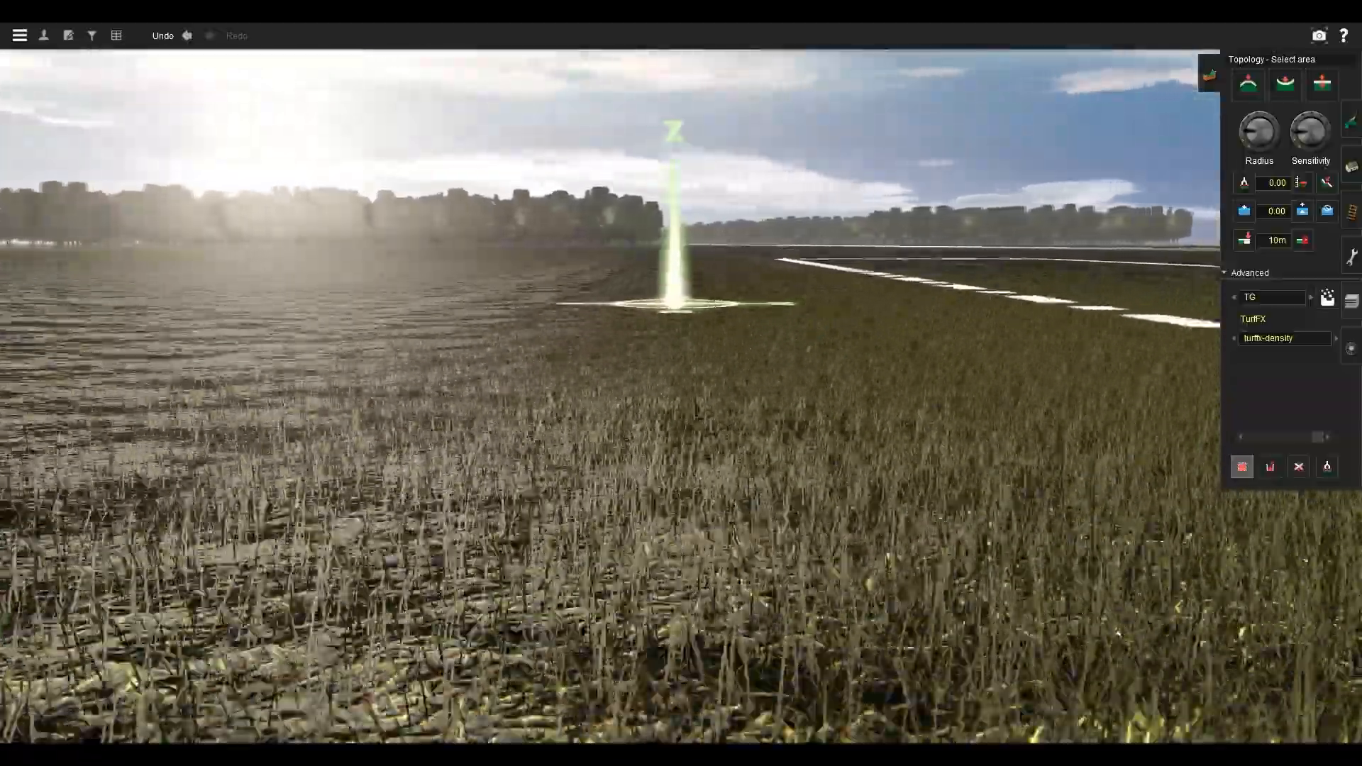
pyautogui.press('Right')
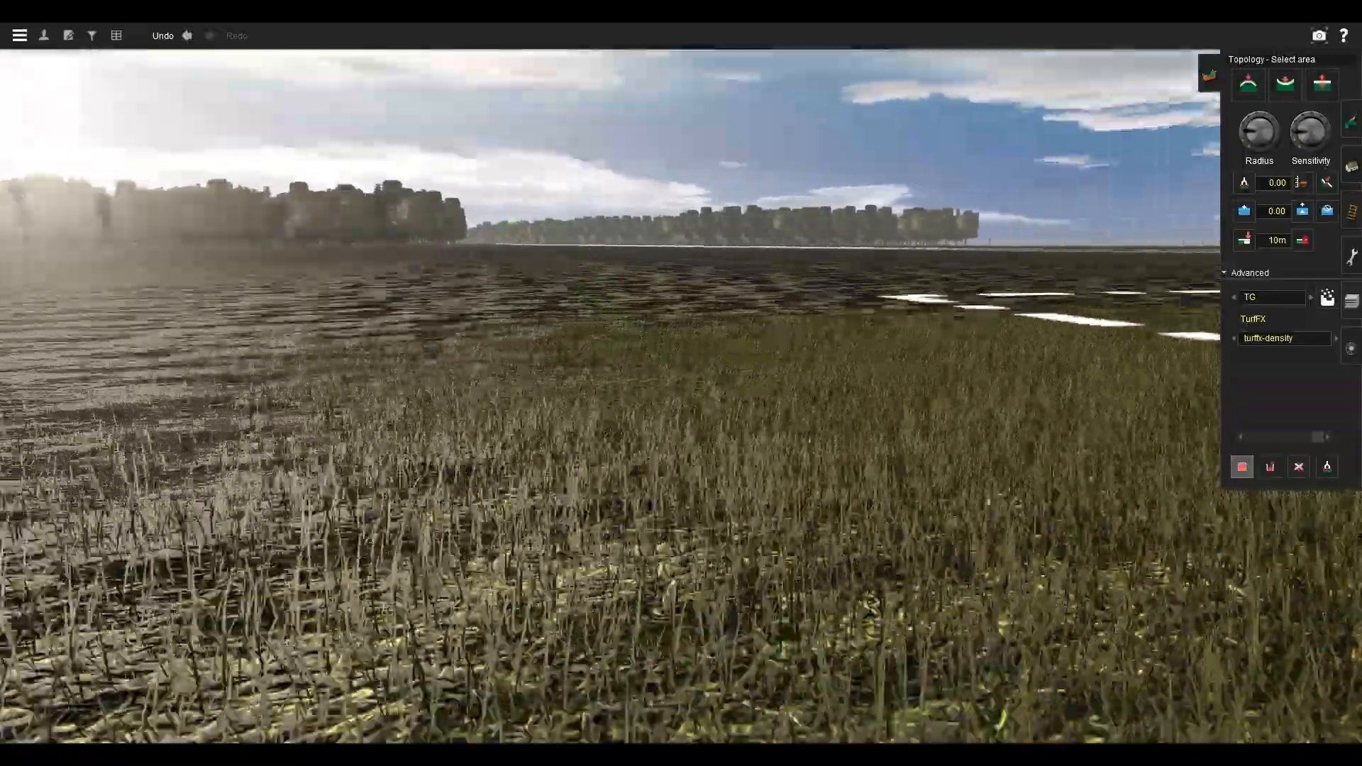
pyautogui.press('Right')
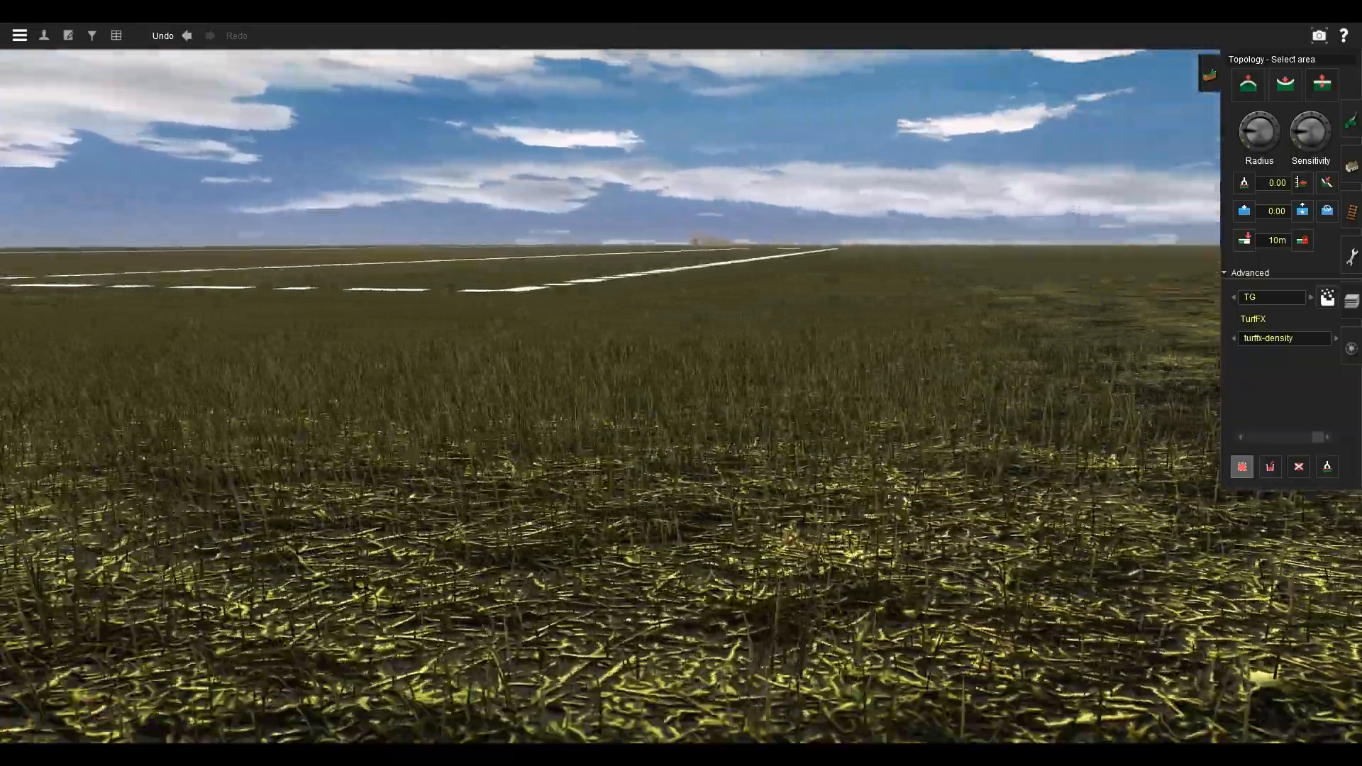
pyautogui.press('Left')
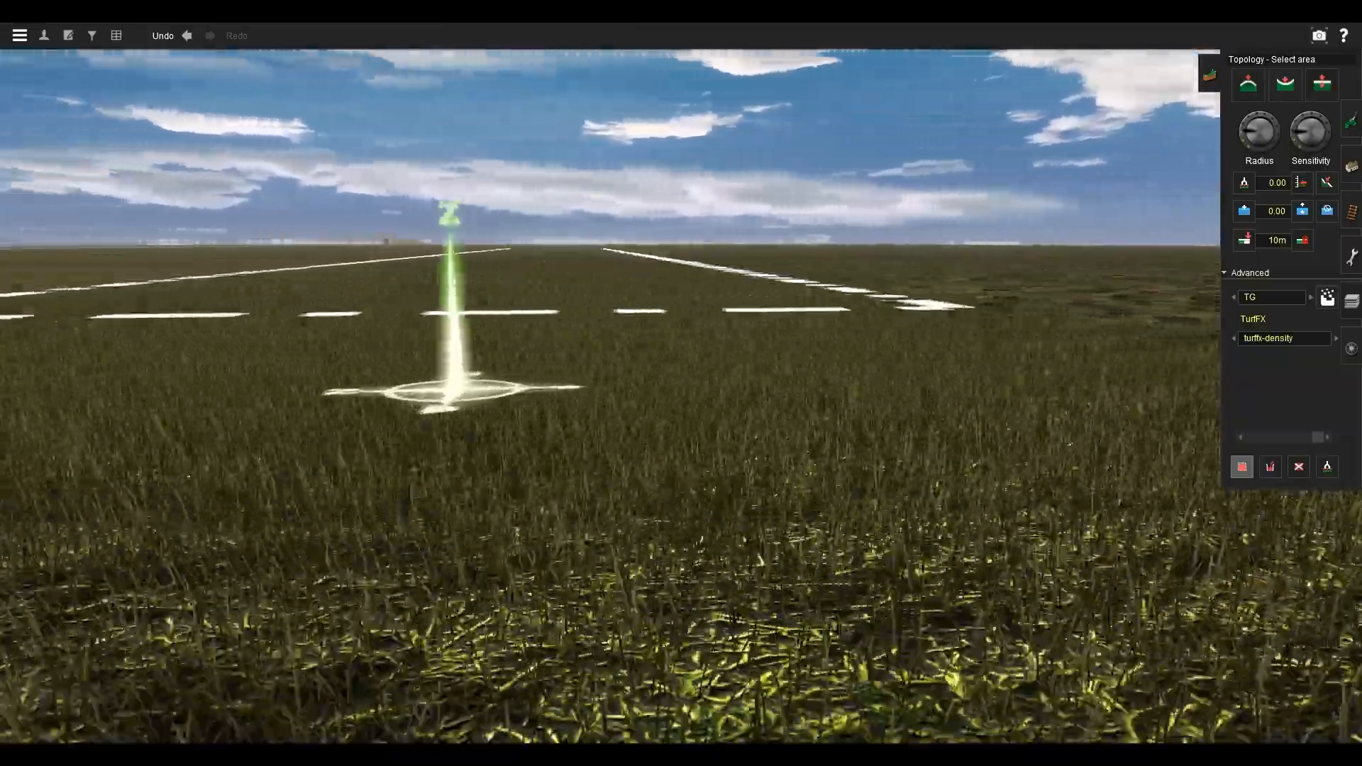
pyautogui.press('Right')
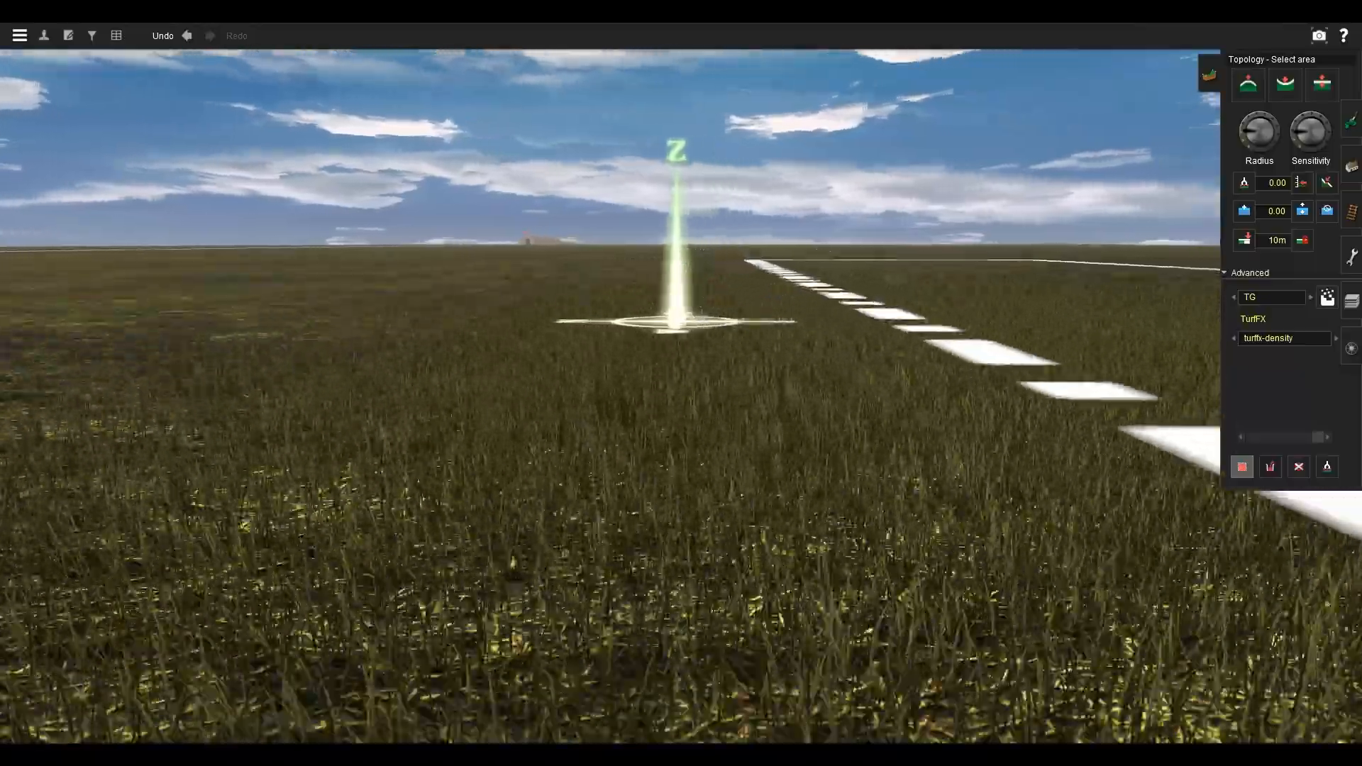
pyautogui.press('Right')
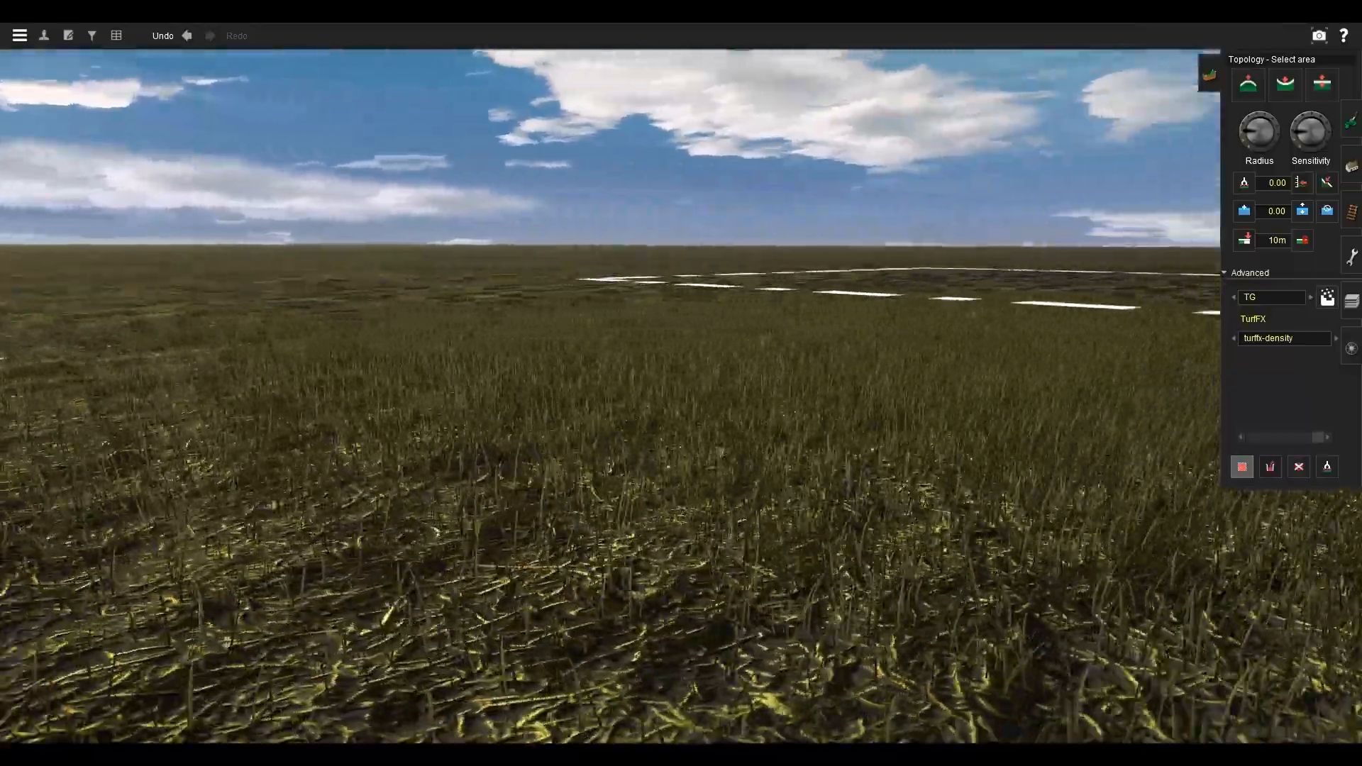
pyautogui.press('Up')
pyautogui.press('Right')
pyautogui.press('Down')
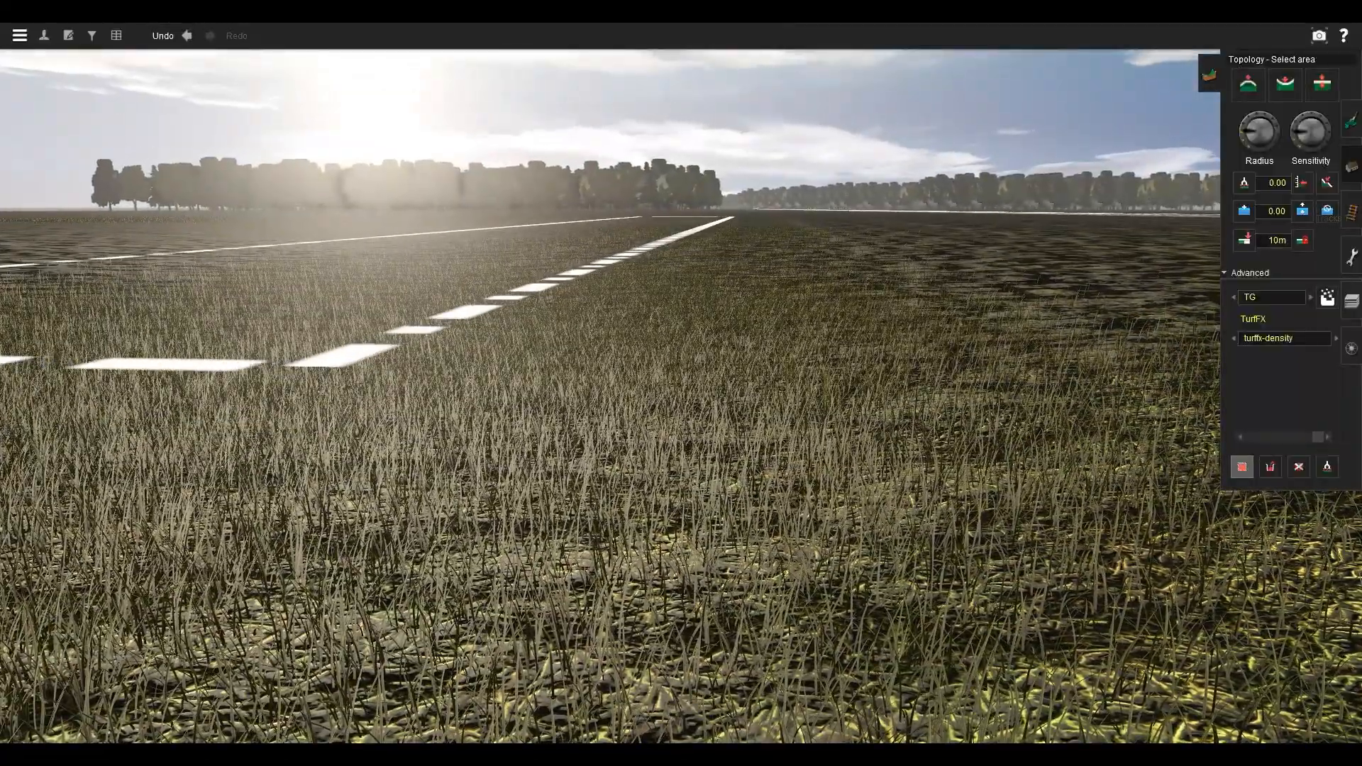
# Choose the YARN L4 DL2 -Si +Sh road spline and try to place it on the grassy field.
pyautogui.click(1351, 165)
pyautogui.click(1303, 91)
pyautogui.click(1273, 124)
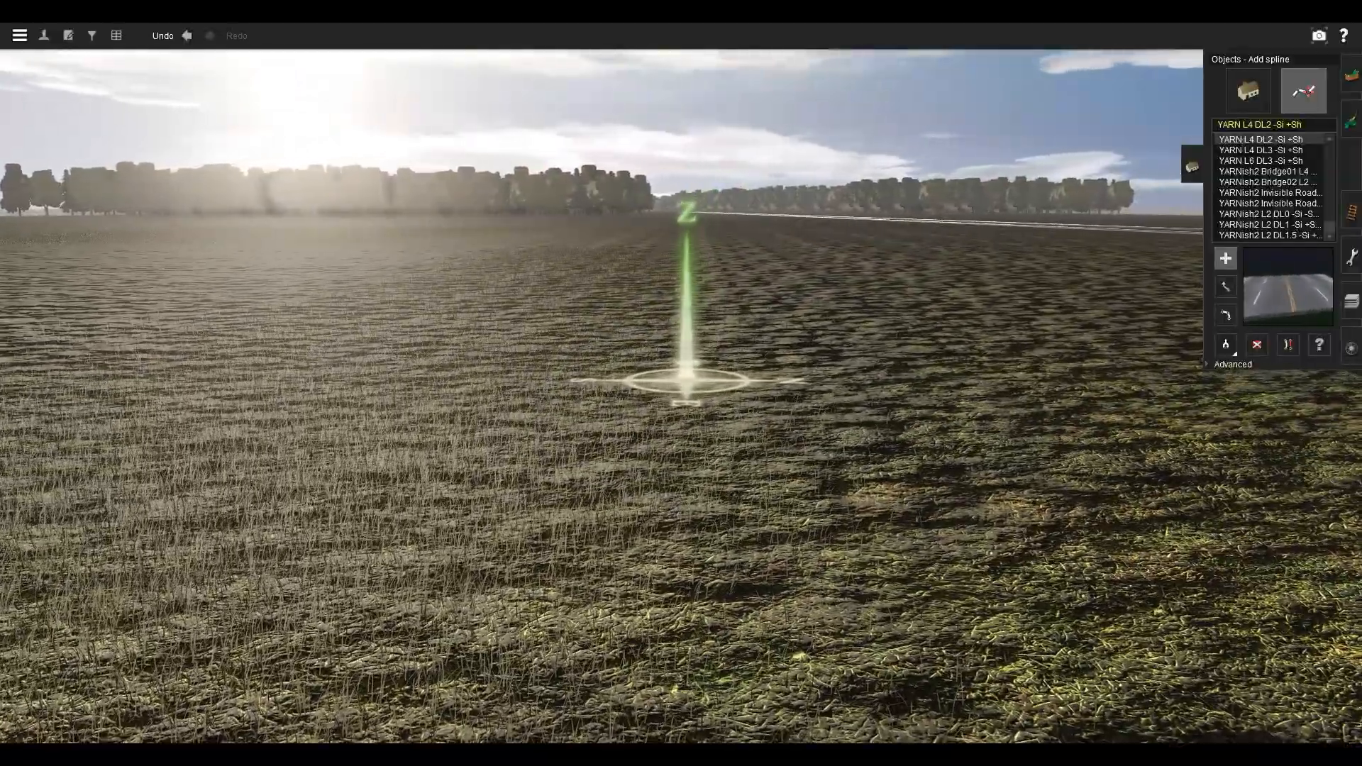
pyautogui.click(687, 380)
pyautogui.click(838, 419)
# Make Road & Track the active layer and lay the chosen four-lane road spline across the field.
pyautogui.click(1351, 300)
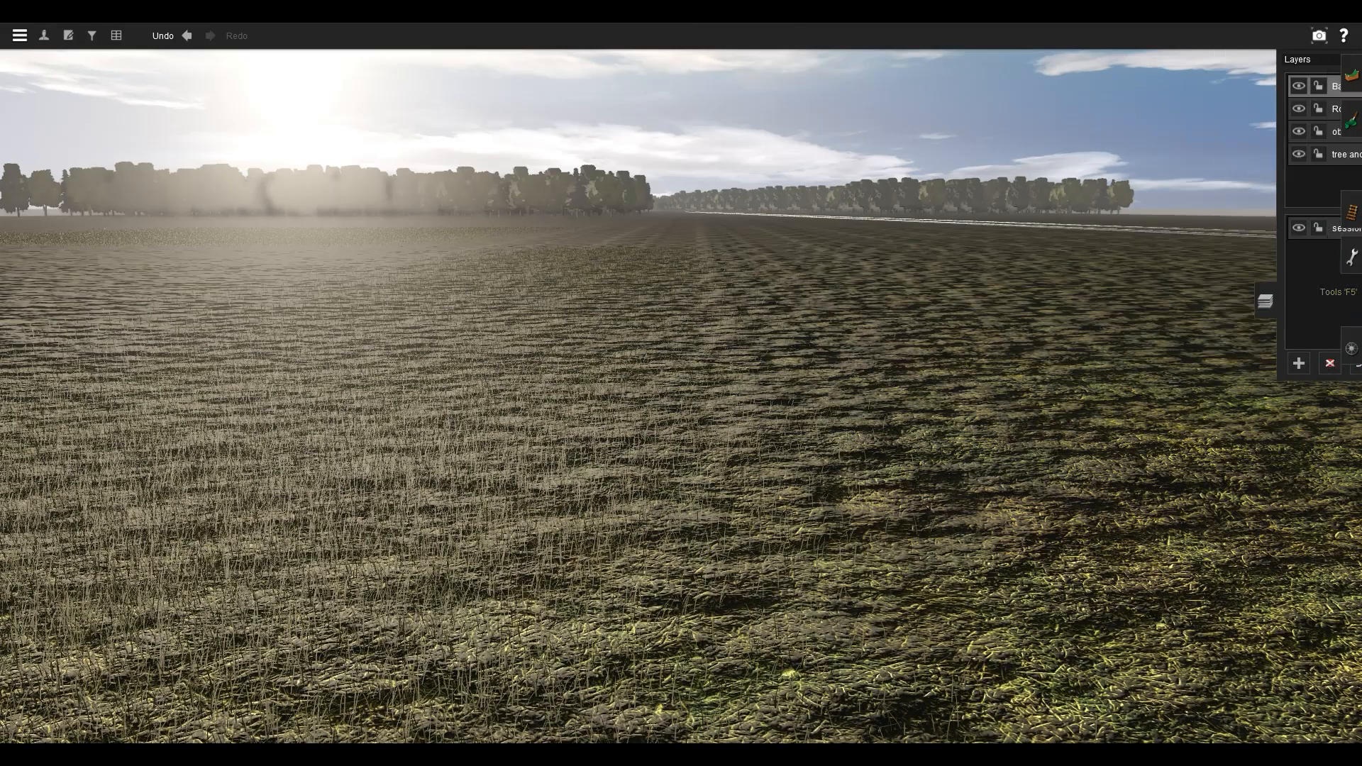
pyautogui.click(1285, 108)
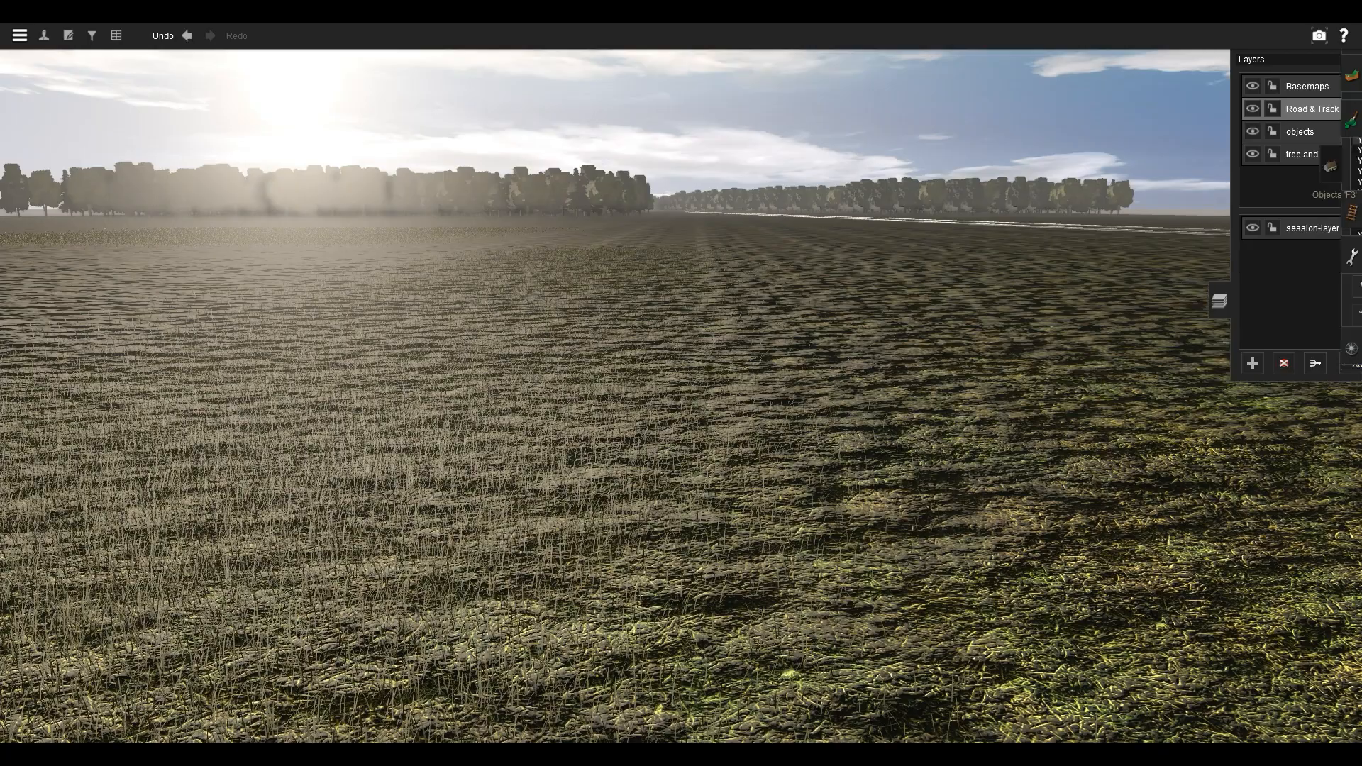
pyautogui.click(1351, 166)
pyautogui.click(1006, 557)
pyautogui.rightClick(848, 251)
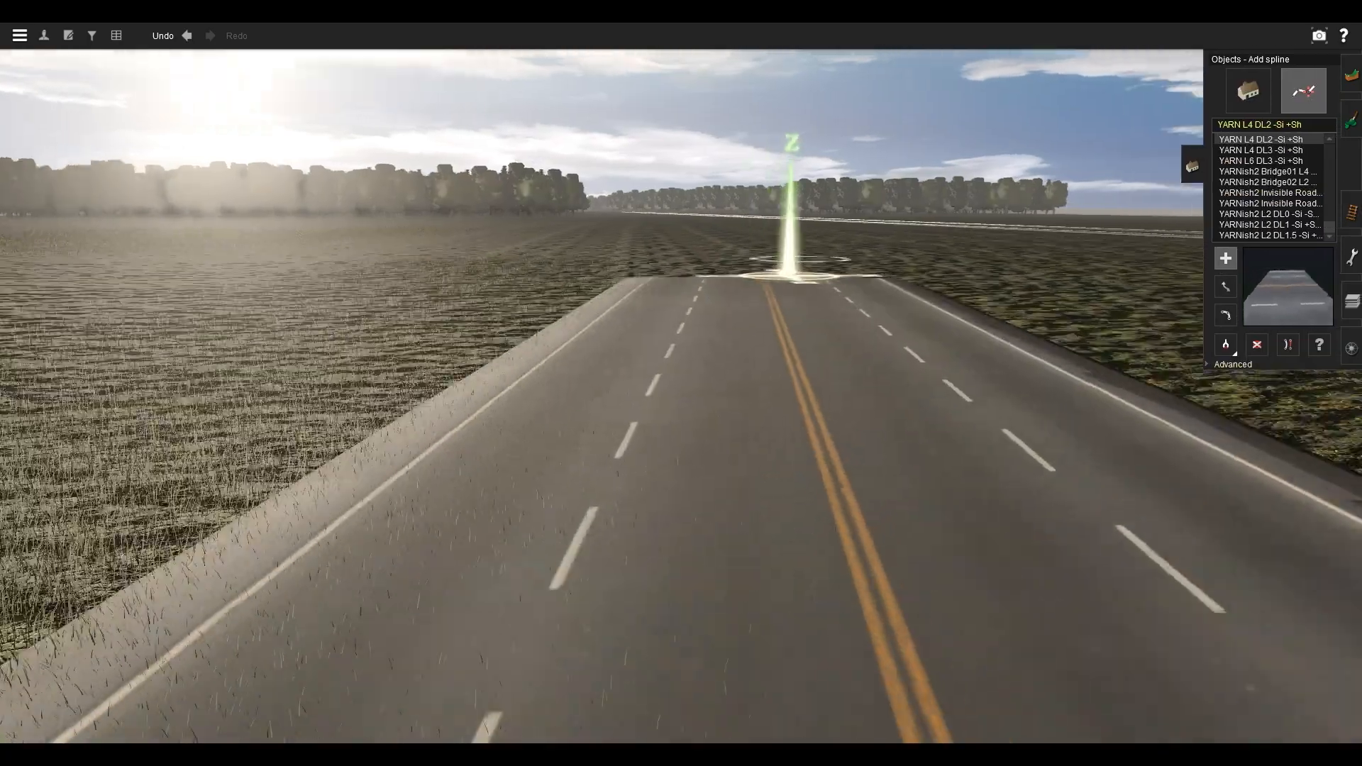
# Select a long rectangular terrain strip beside the road's shoulder and fill it with the TG layer's turffx-density.
pyautogui.moveTo(603, 505); pyautogui.dragTo(518, 599, button='right')
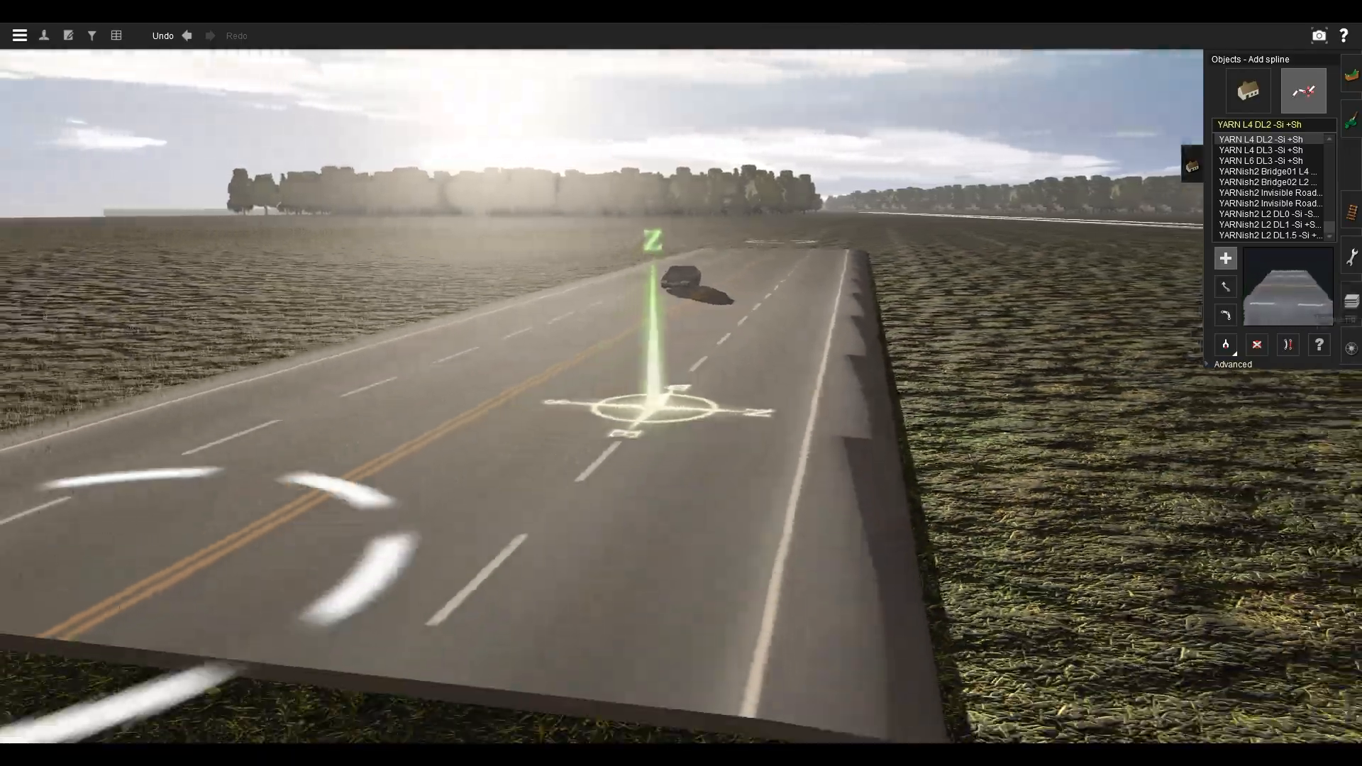
pyautogui.press('F1')
pyautogui.rightClick(983, 477)
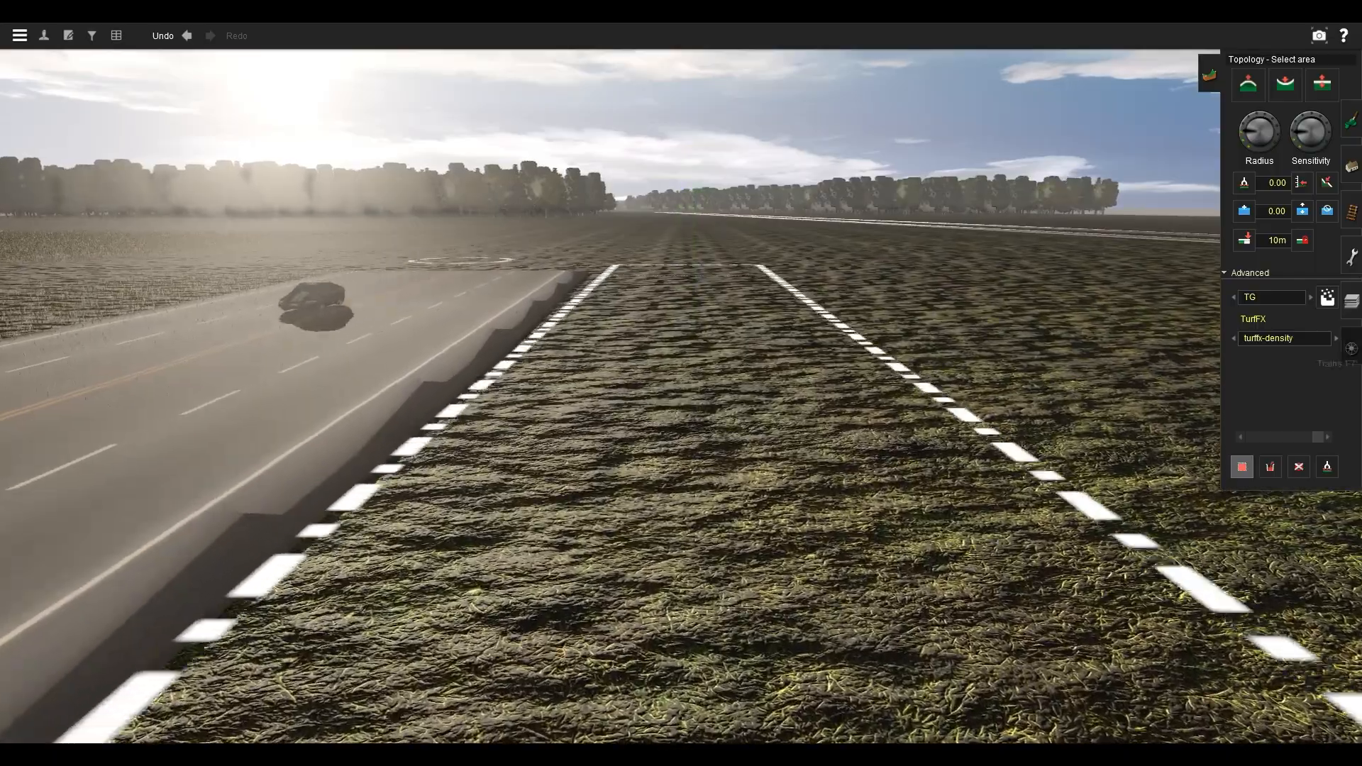
pyautogui.click(1270, 466)
# Examine how the filled grass meets the road surface and shoulder from low, high and lengthwise views.
pyautogui.moveTo(596, 487); pyautogui.dragTo(436, 394, button='right')
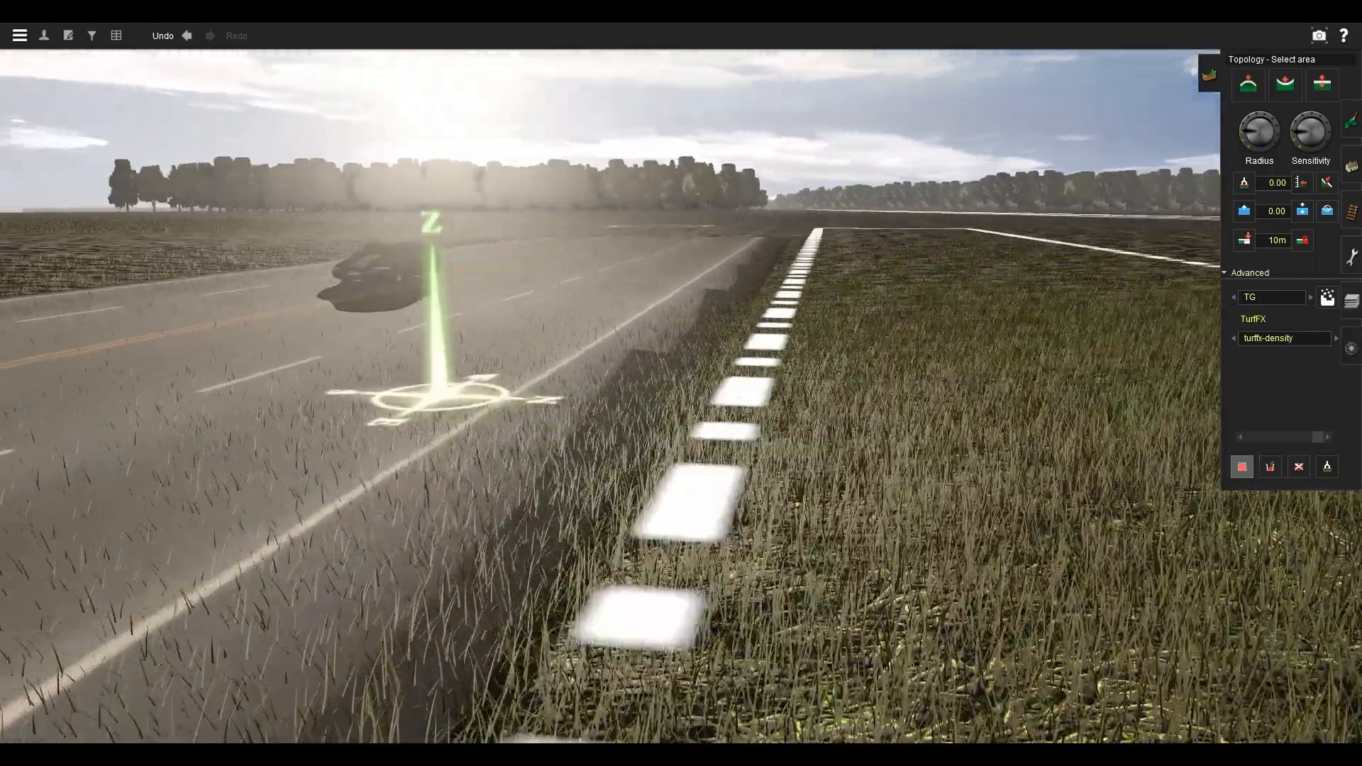
pyautogui.rightClick(1065, 568)
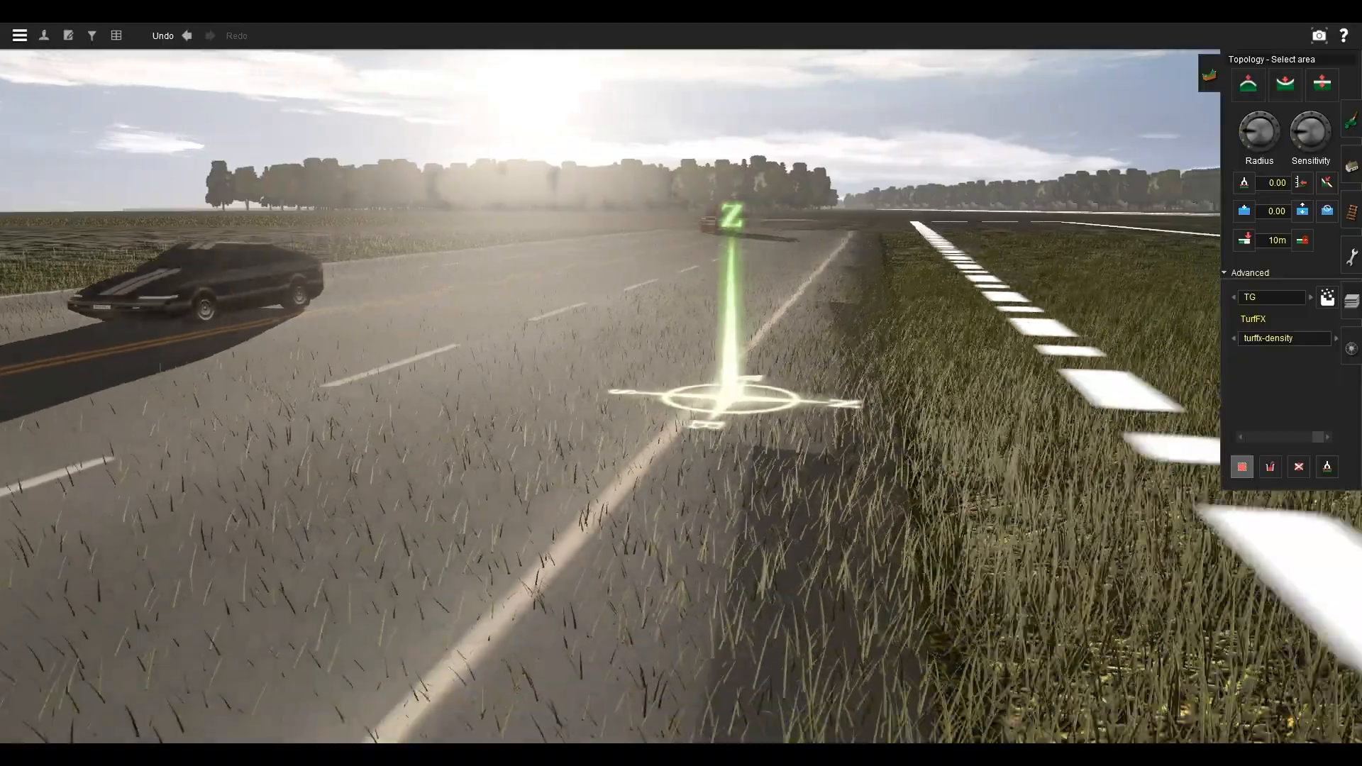
pyautogui.press('Down')
pyautogui.press('Left')
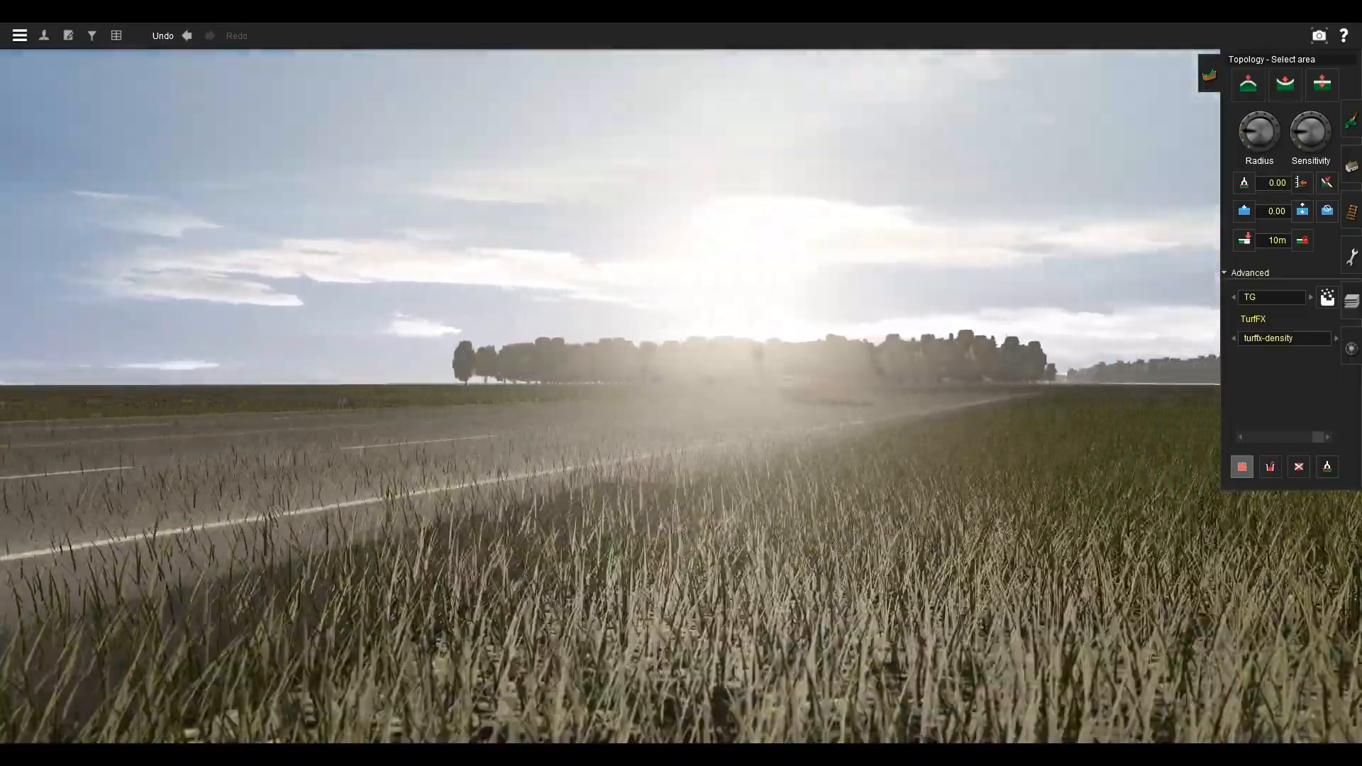
pyautogui.press('Right')
pyautogui.press('Up')
pyautogui.press('Right')
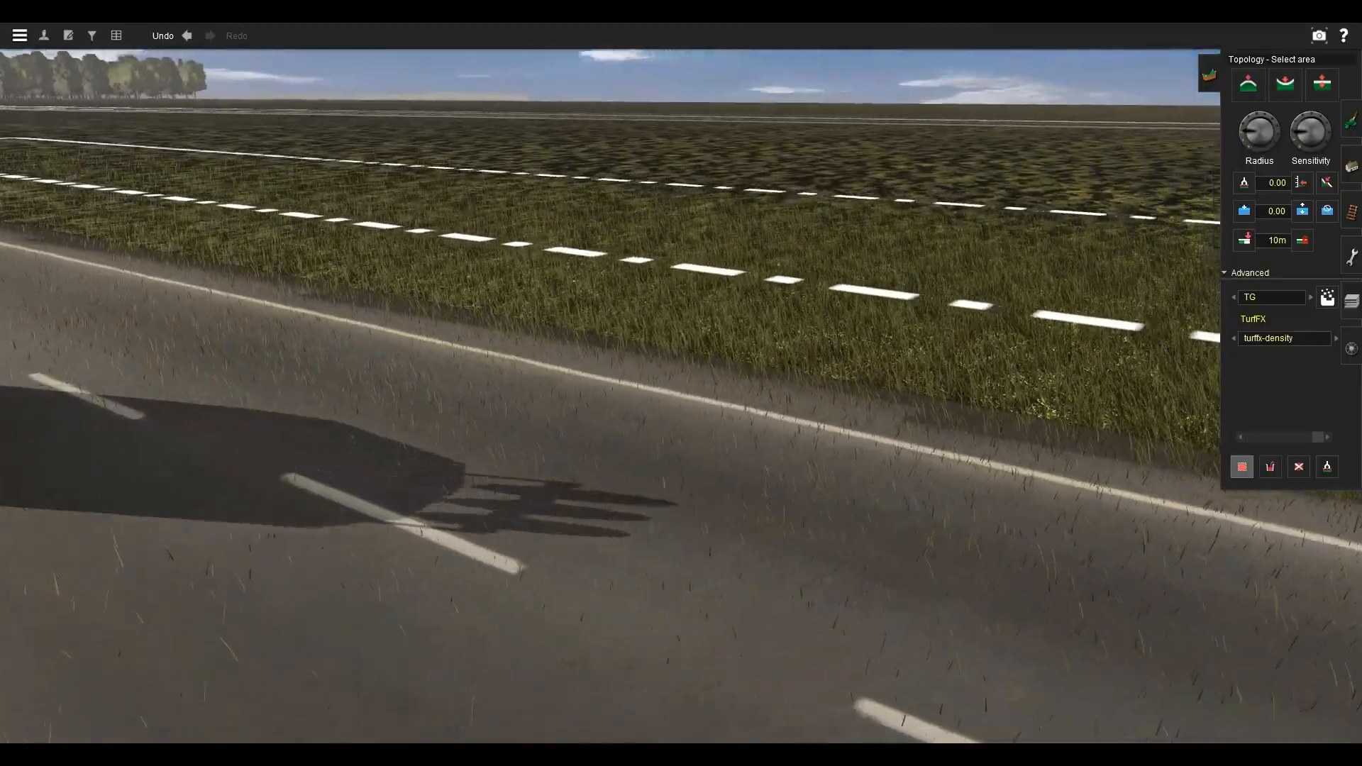
pyautogui.press('Down')
pyautogui.press('Left')
pyautogui.press('Left')
pyautogui.press('Up')
pyautogui.press('Right')
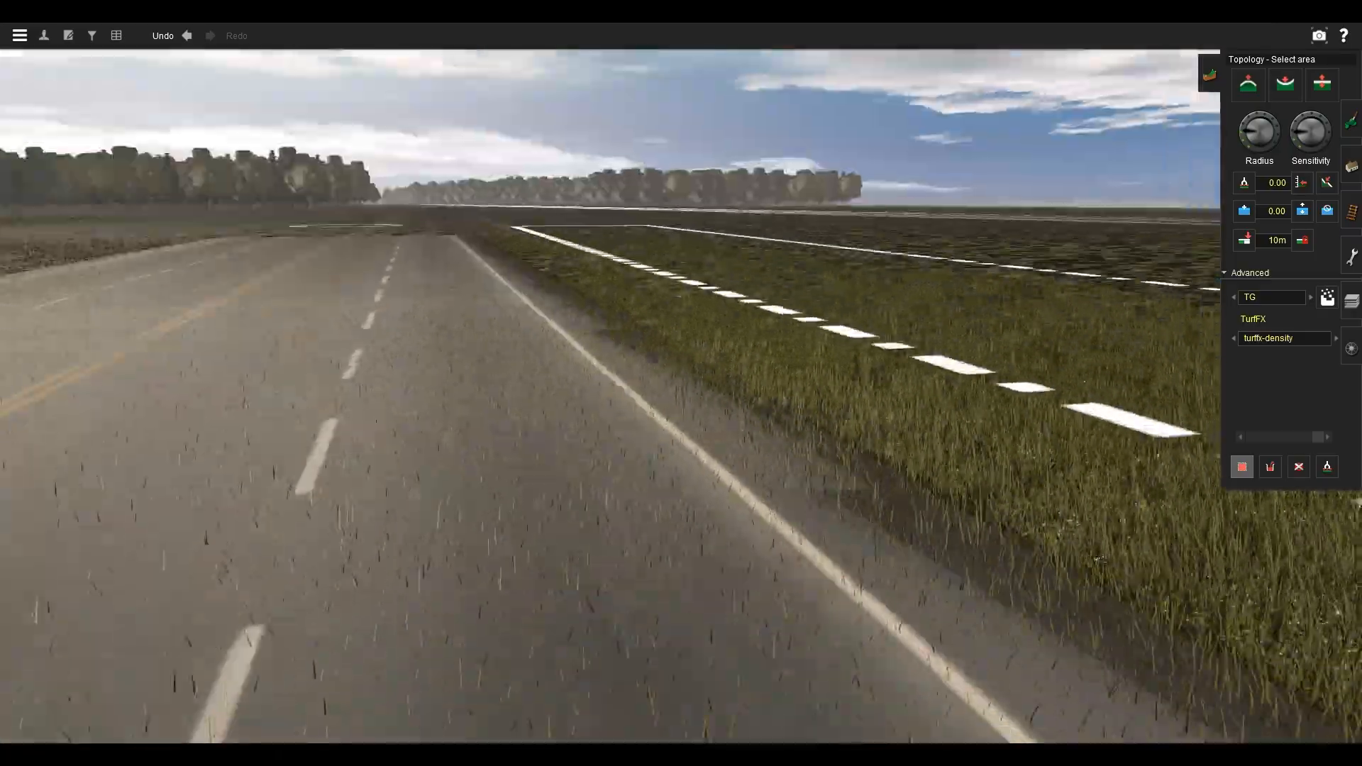
pyautogui.press('Down')
pyautogui.press('Left')
pyautogui.press('Up')
pyautogui.press('Right')
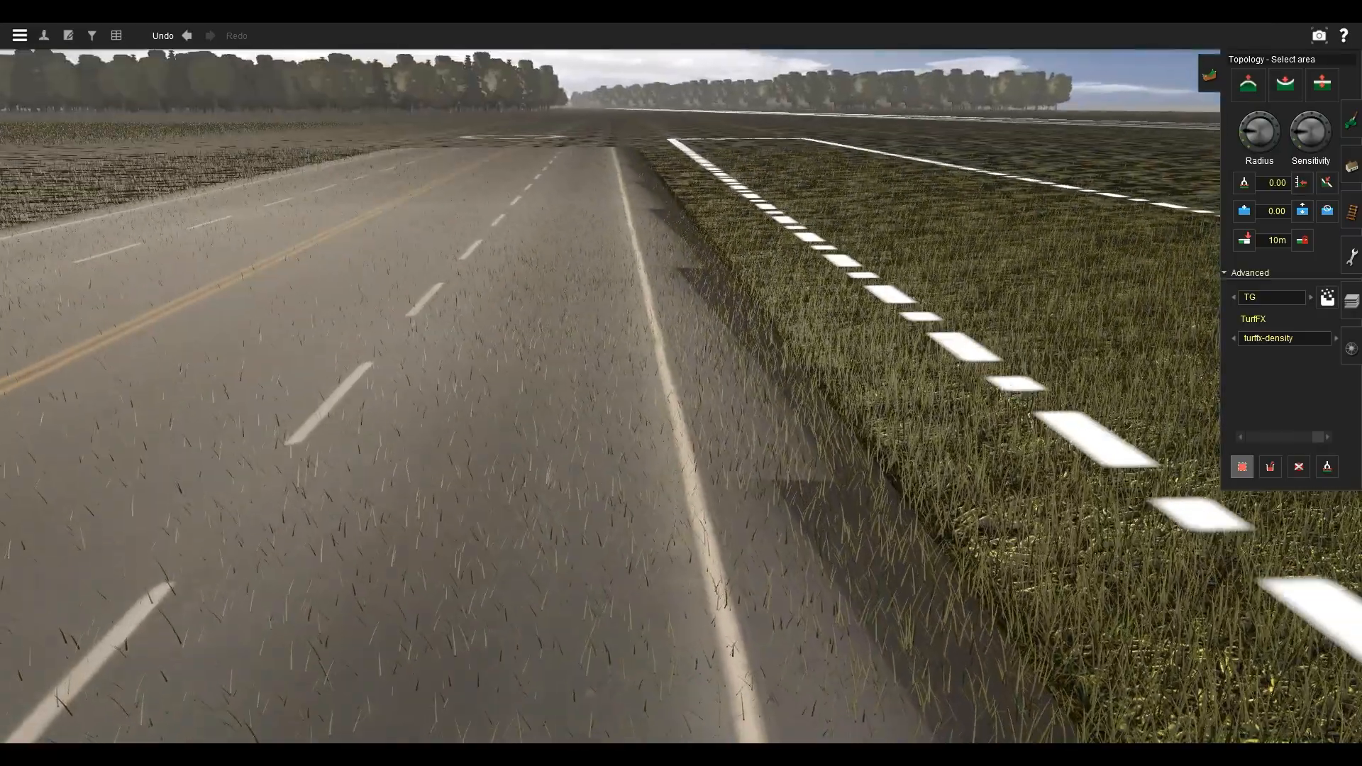
# Undo the grass fill made along the road's shoulder.
pyautogui.press('Down')
pyautogui.press('Left')
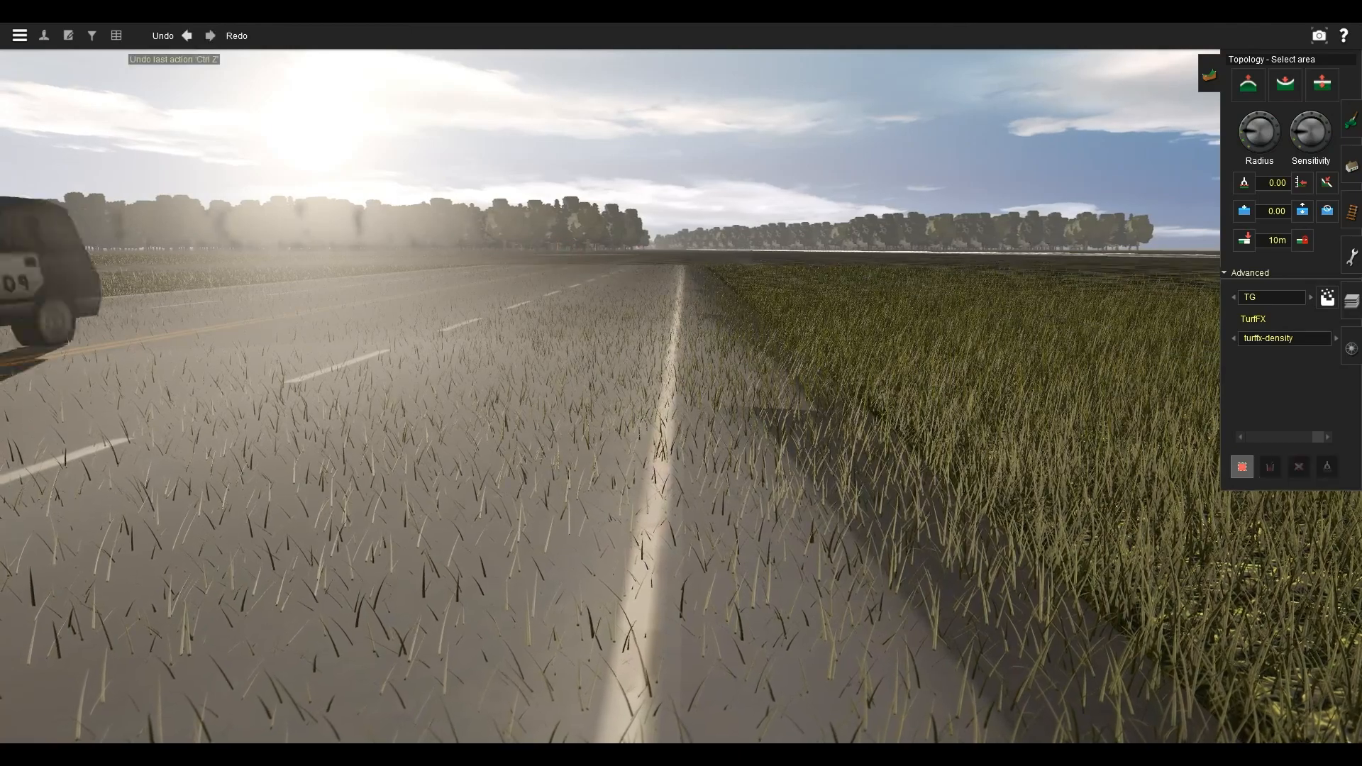
pyautogui.click(186, 35)
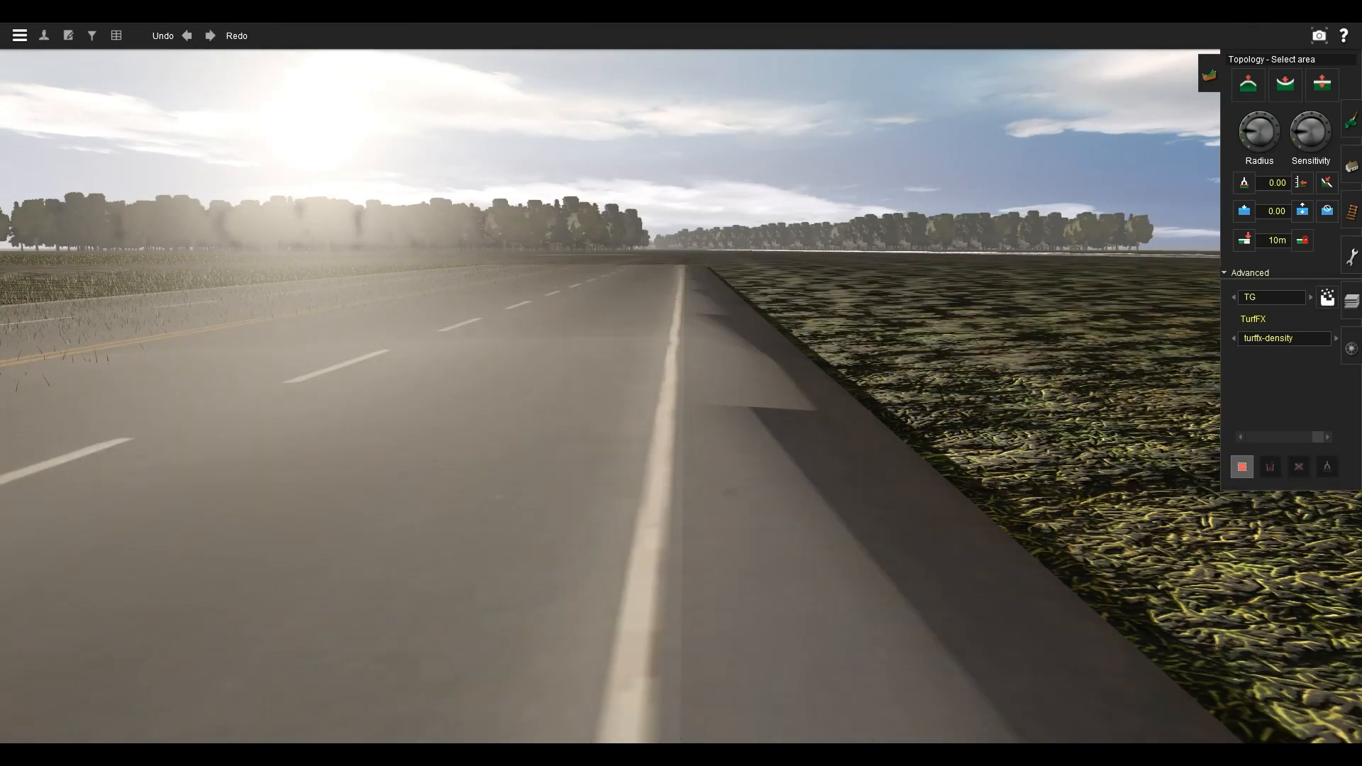
pyautogui.scroll(-5, 681, 397)
pyautogui.rightClick(483, 440)
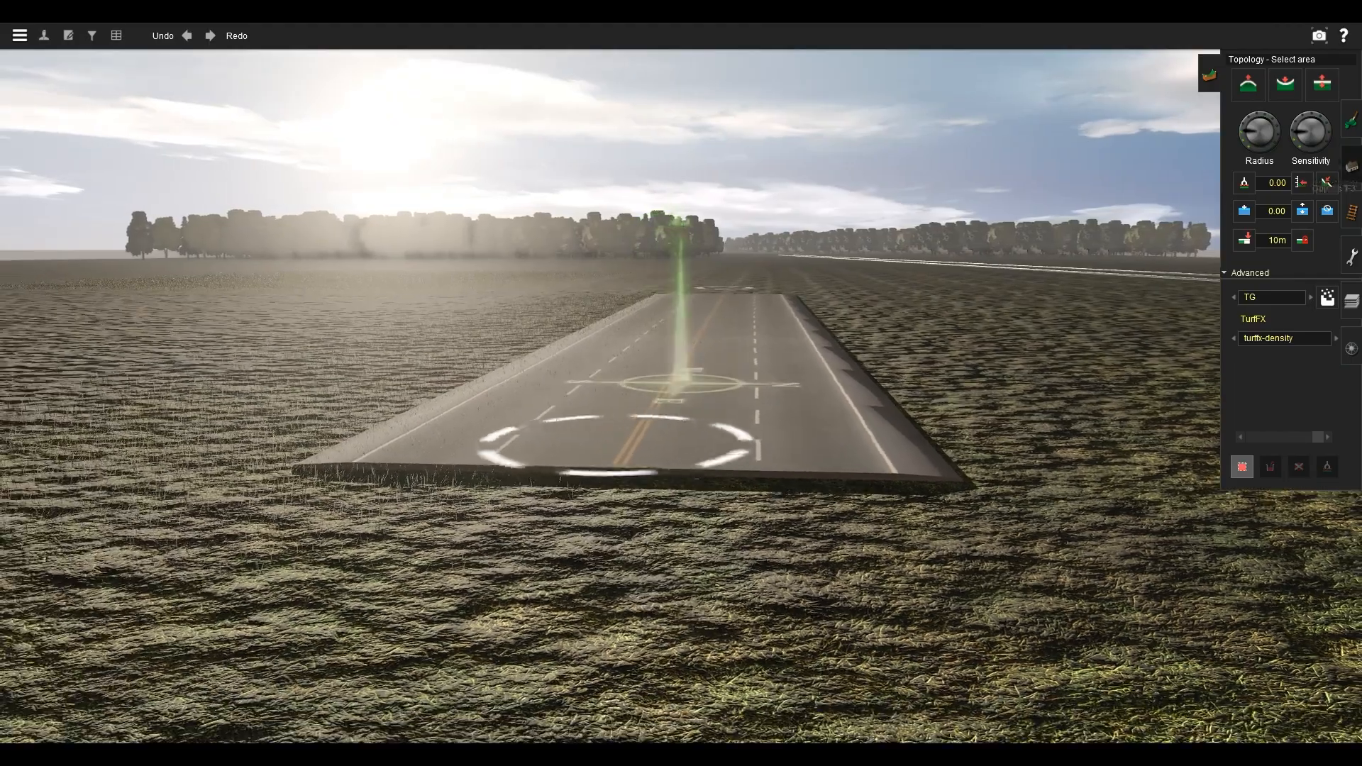
pyautogui.click(1351, 166)
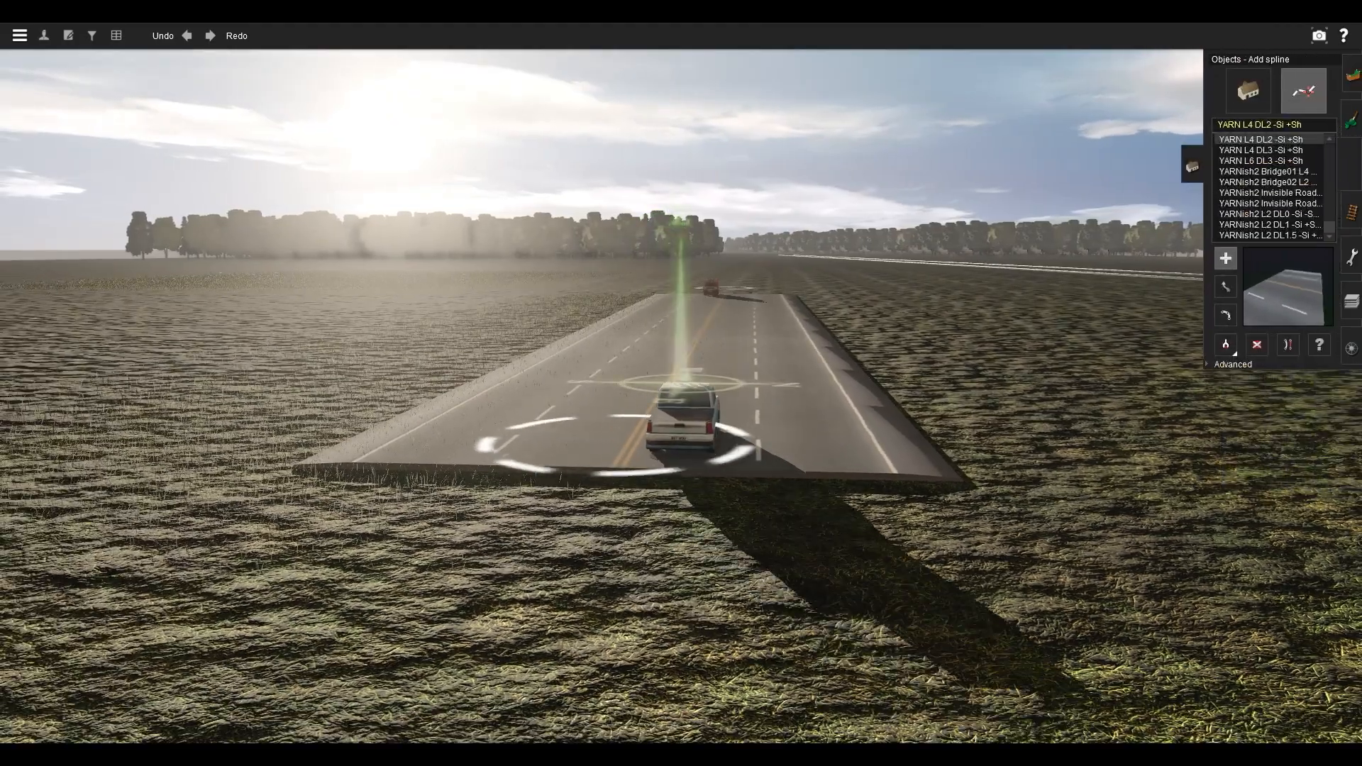
pyautogui.rightClick(847, 406)
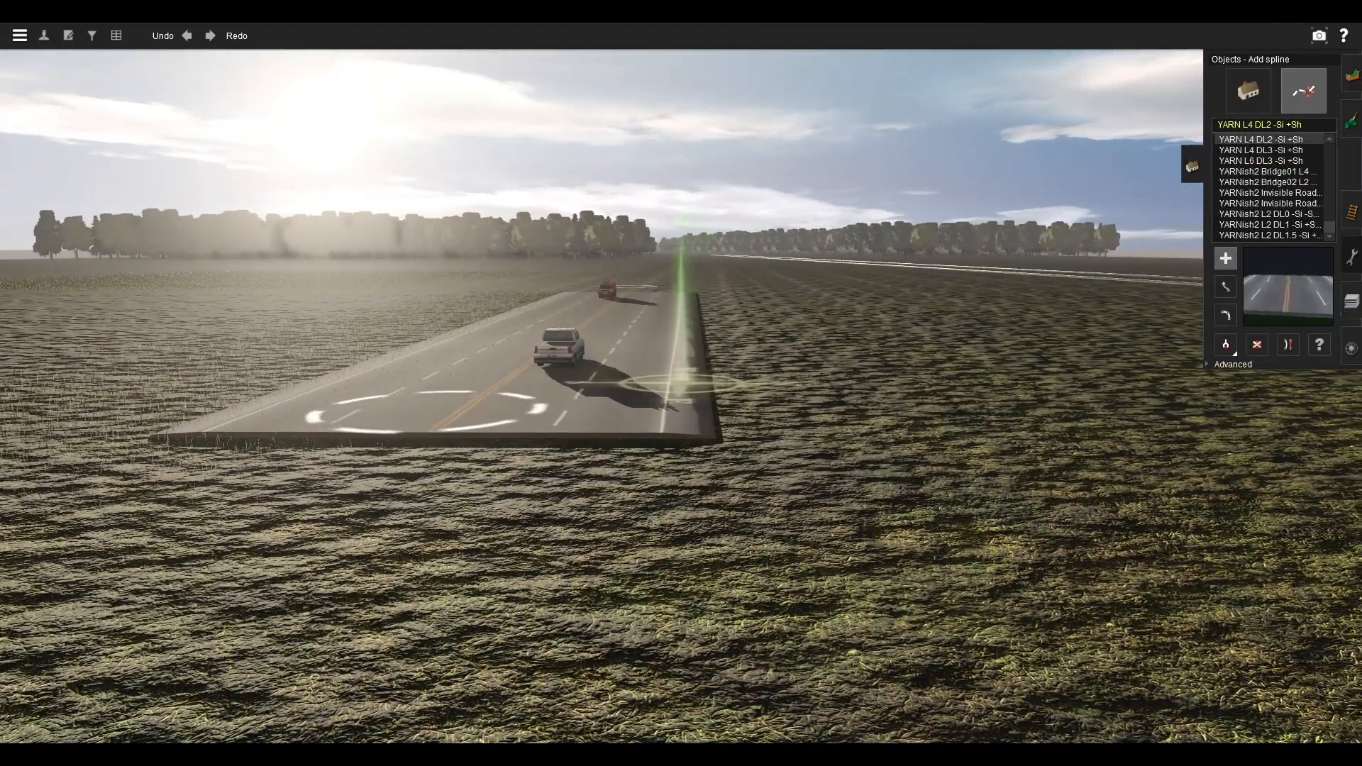
pyautogui.click(1351, 257)
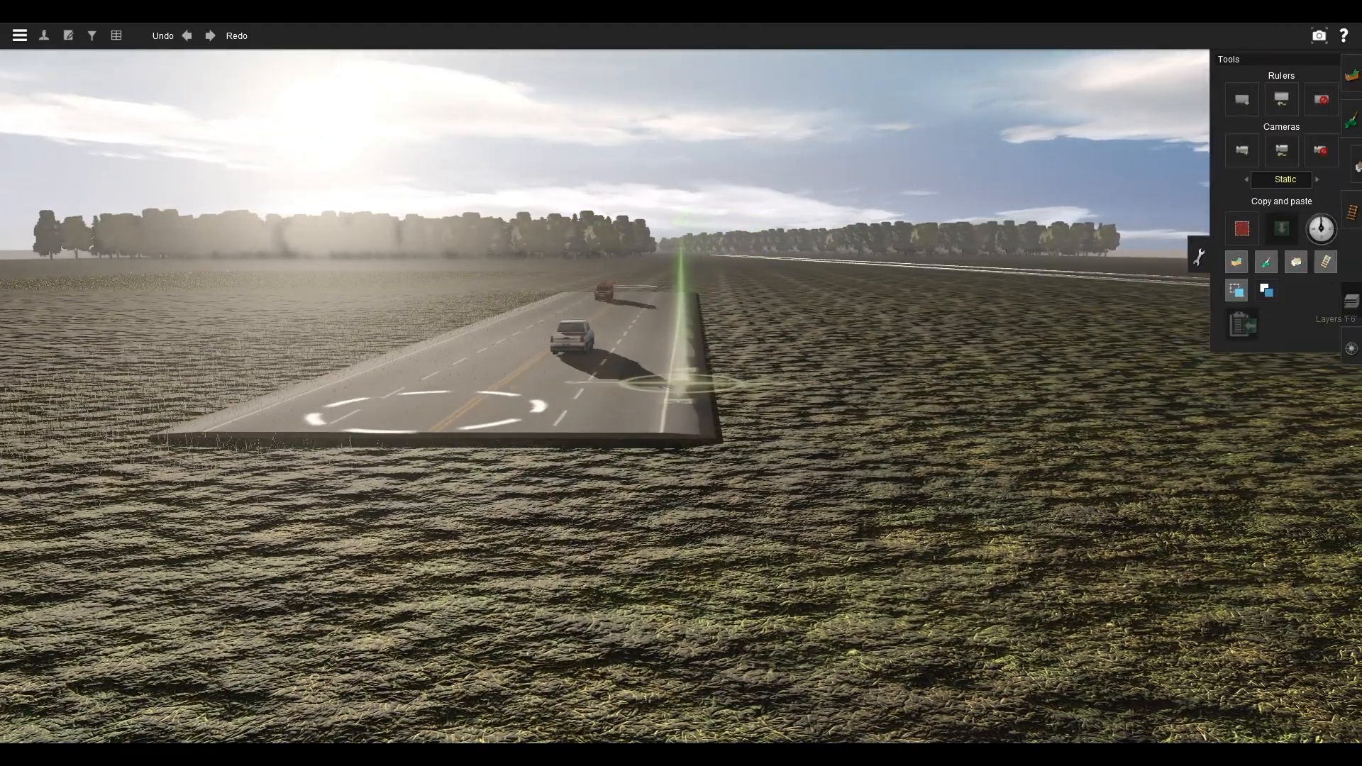
pyautogui.click(1350, 301)
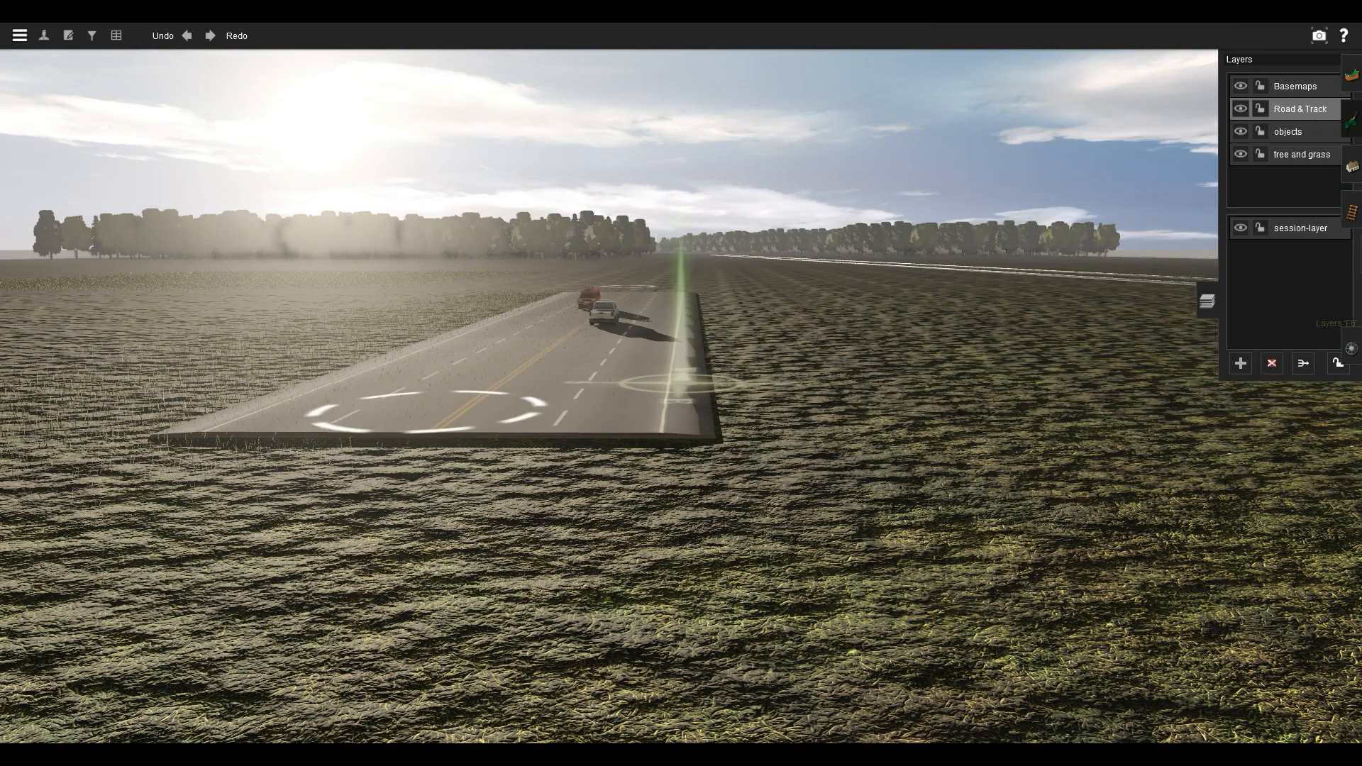
# Select a long rectangular terrain strip parallel to the road, set back from its shoulder, and fill it with the TG layer's turffx-density.
pyautogui.click(1351, 74)
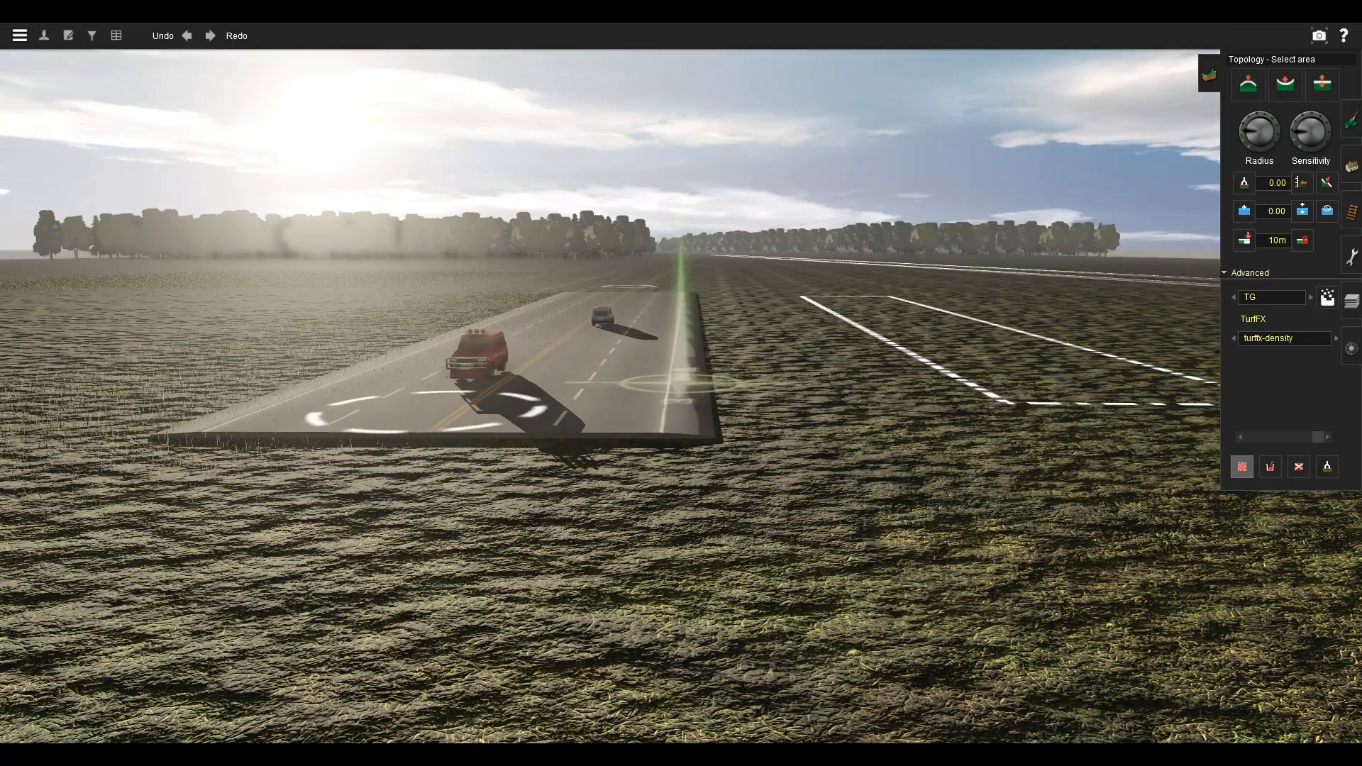
pyautogui.press('Up')
pyautogui.press('Left')
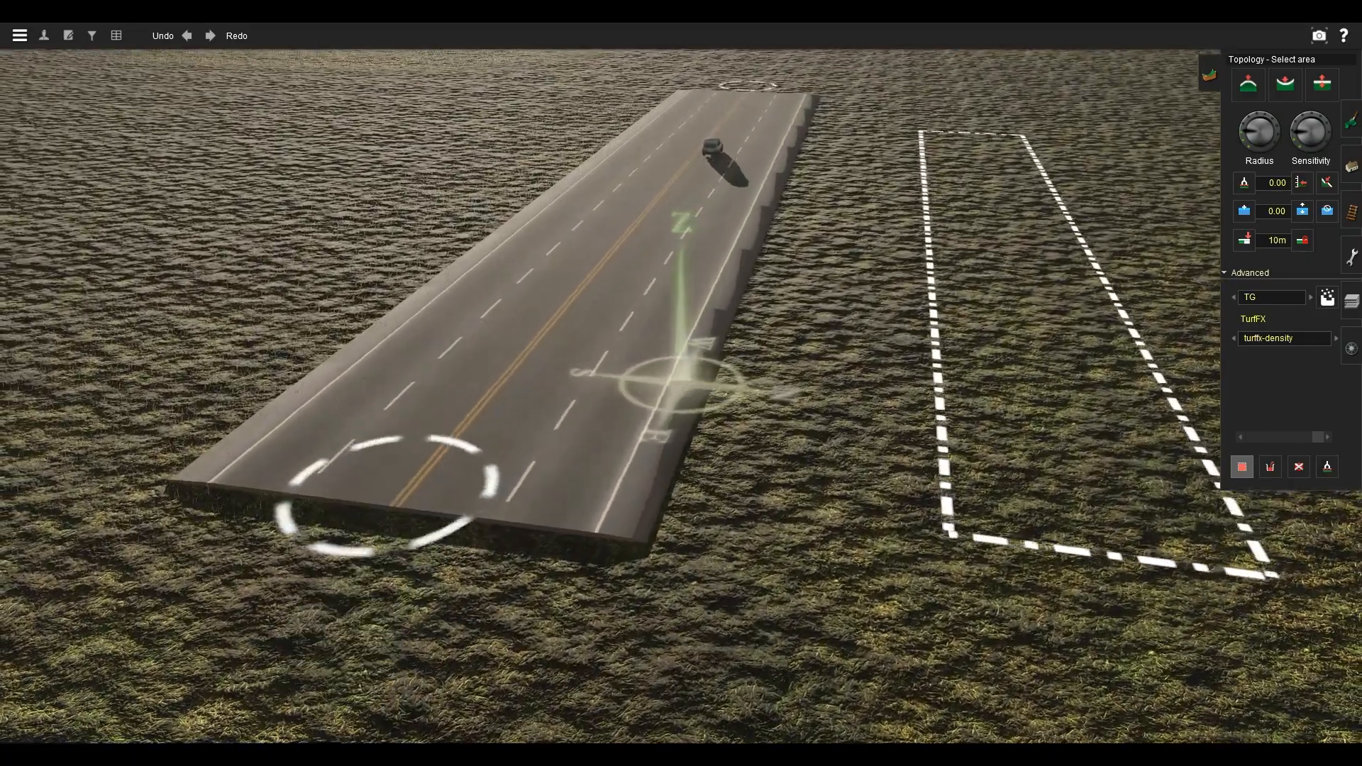
pyautogui.rightClick(955, 540)
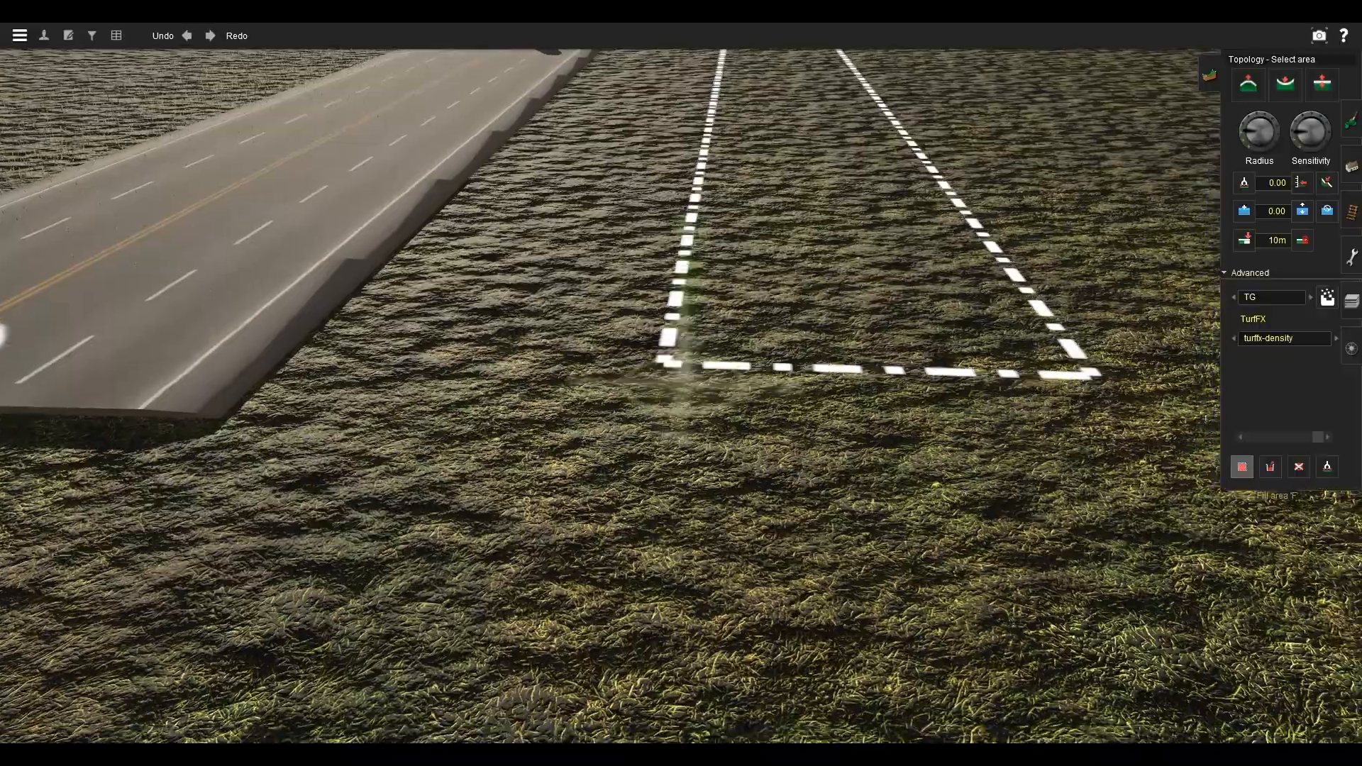
pyautogui.click(1270, 467)
# Examine the grass between the filled strip and the road shoulder from low, high and lengthwise views.
pyautogui.rightClick(541, 305)
pyautogui.rightClick(426, 330)
pyautogui.scroll(3, 541, 334)
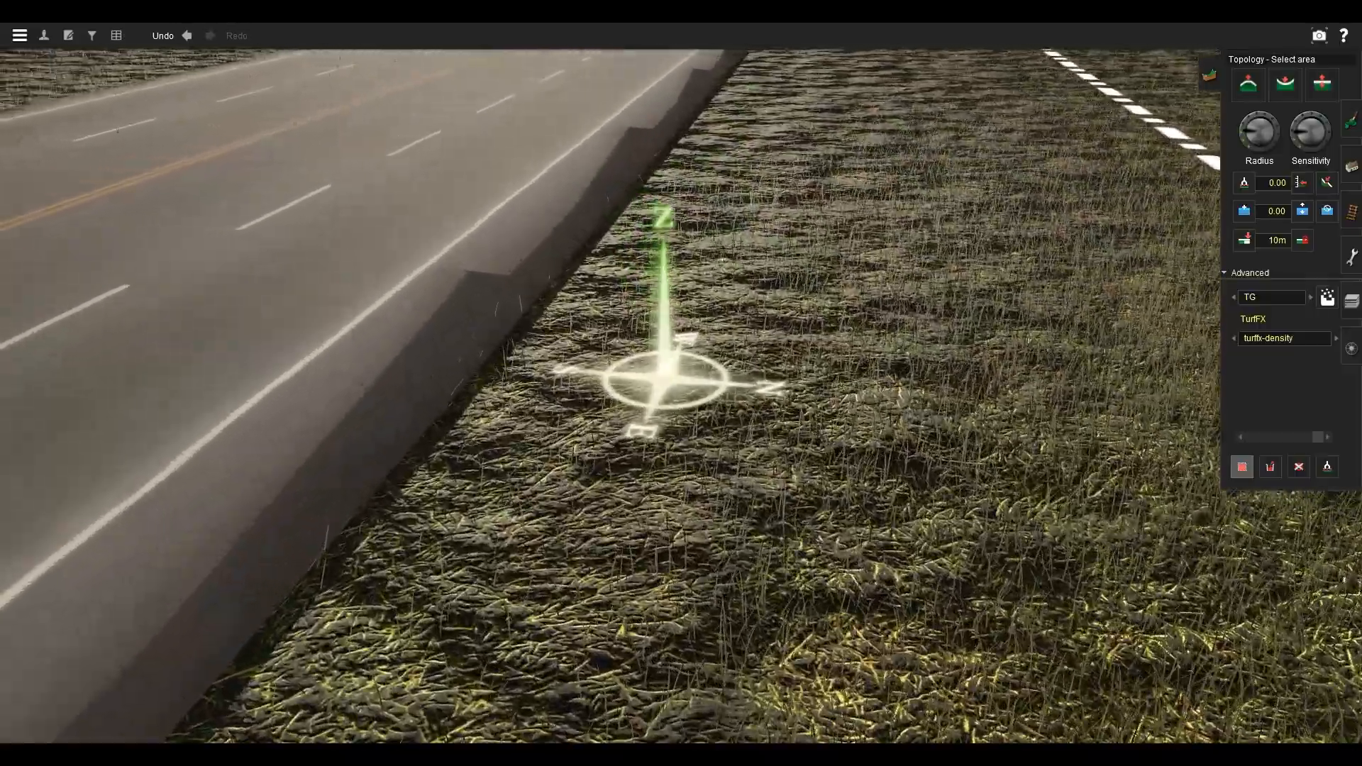
pyautogui.press('Down')
pyautogui.press('Right')
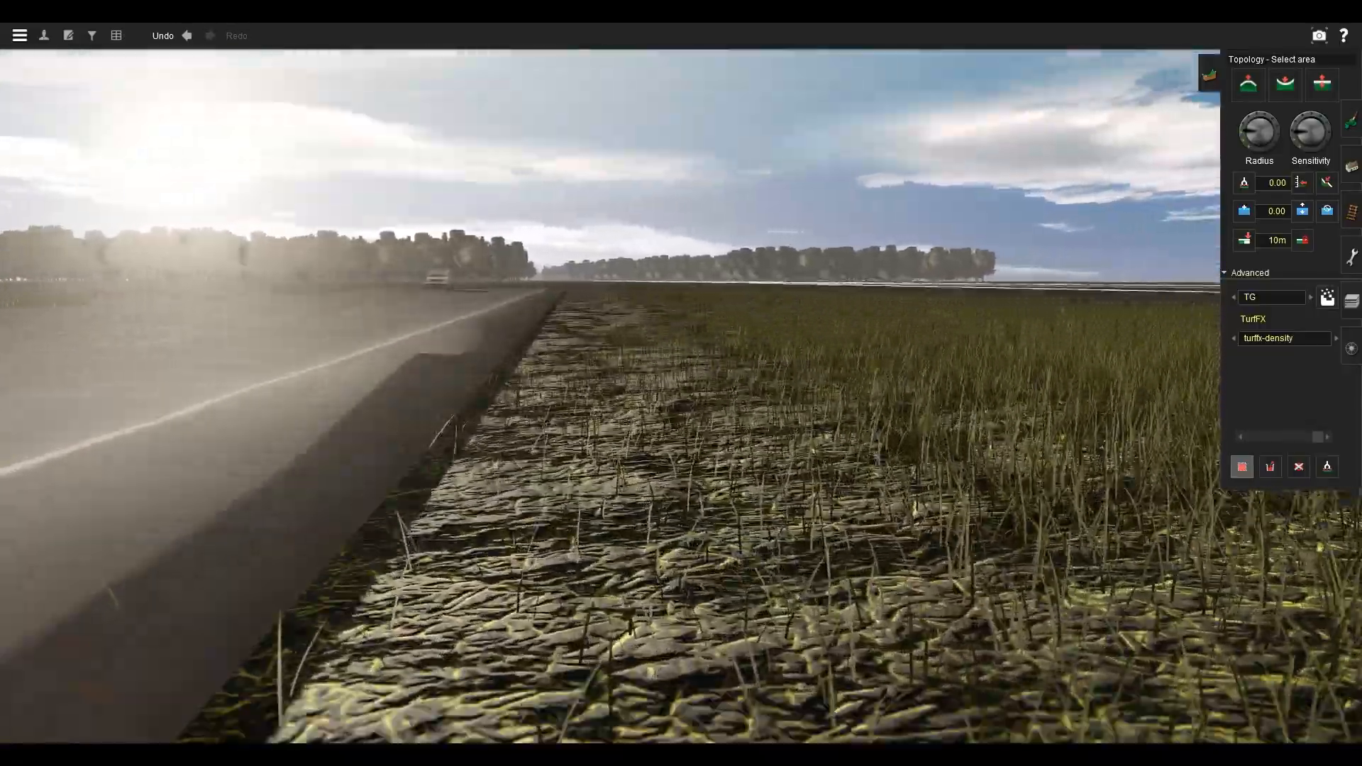
pyautogui.press('Up')
pyautogui.rightClick(539, 245)
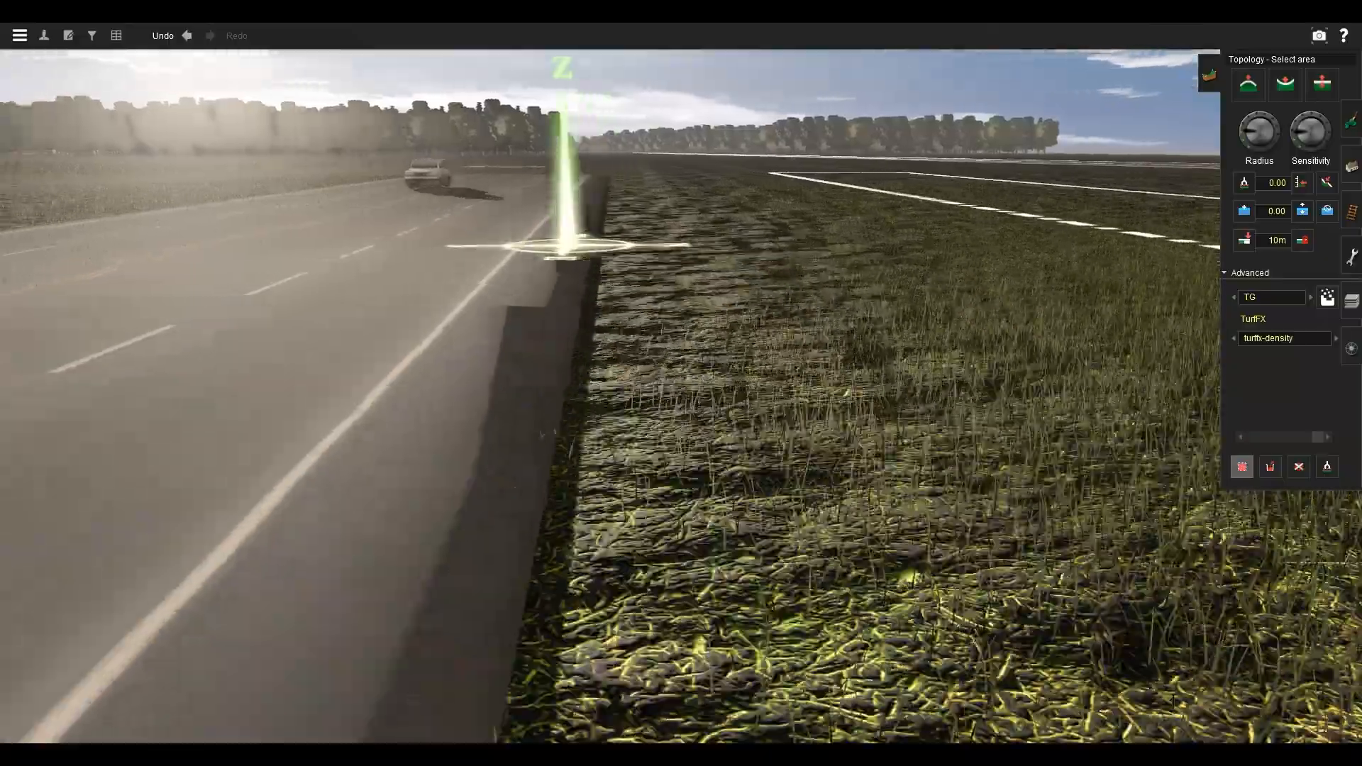
pyautogui.moveTo(750, 294); pyautogui.dragTo(694, 385, button='right')
pyautogui.press('Down')
pyautogui.press('Left')
pyautogui.press('Right')
pyautogui.press('Up')
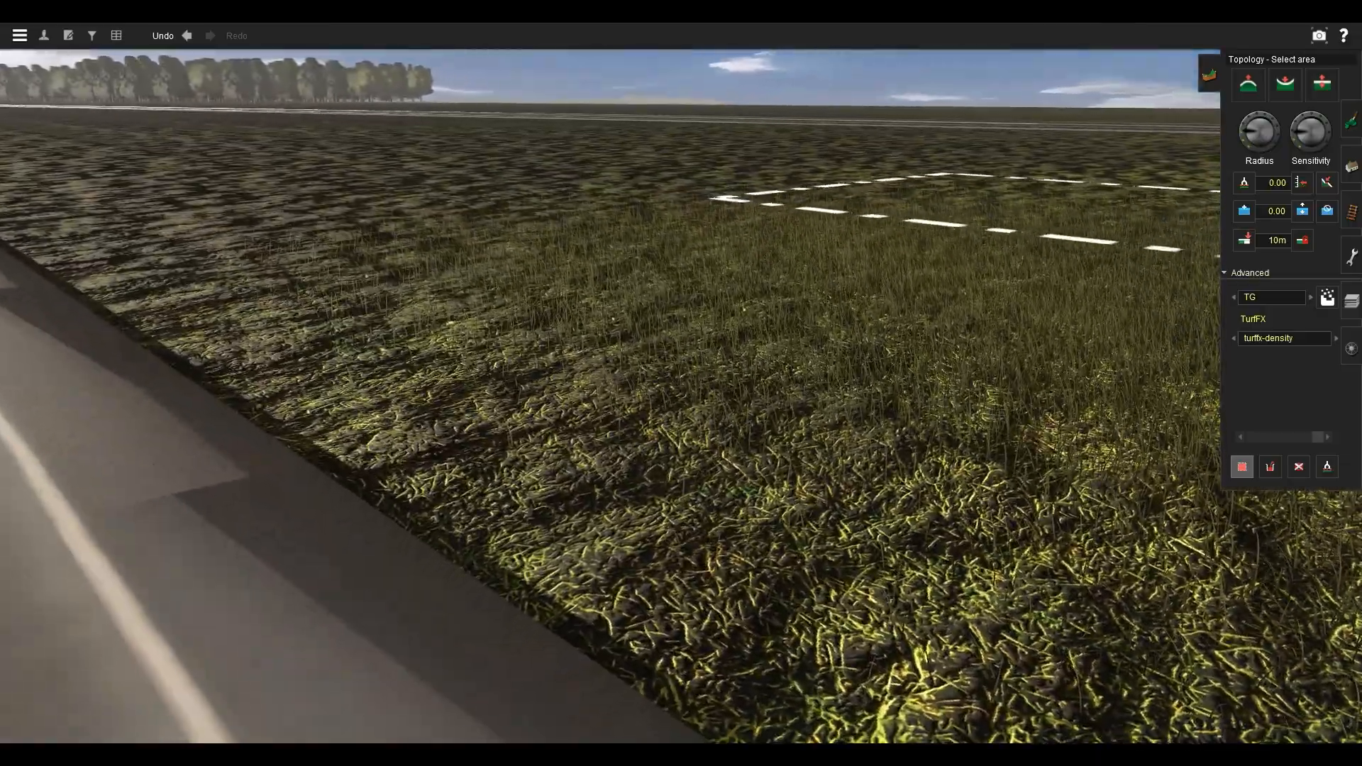
pyautogui.press('Down')
pyautogui.press('Left')
pyautogui.press('Left')
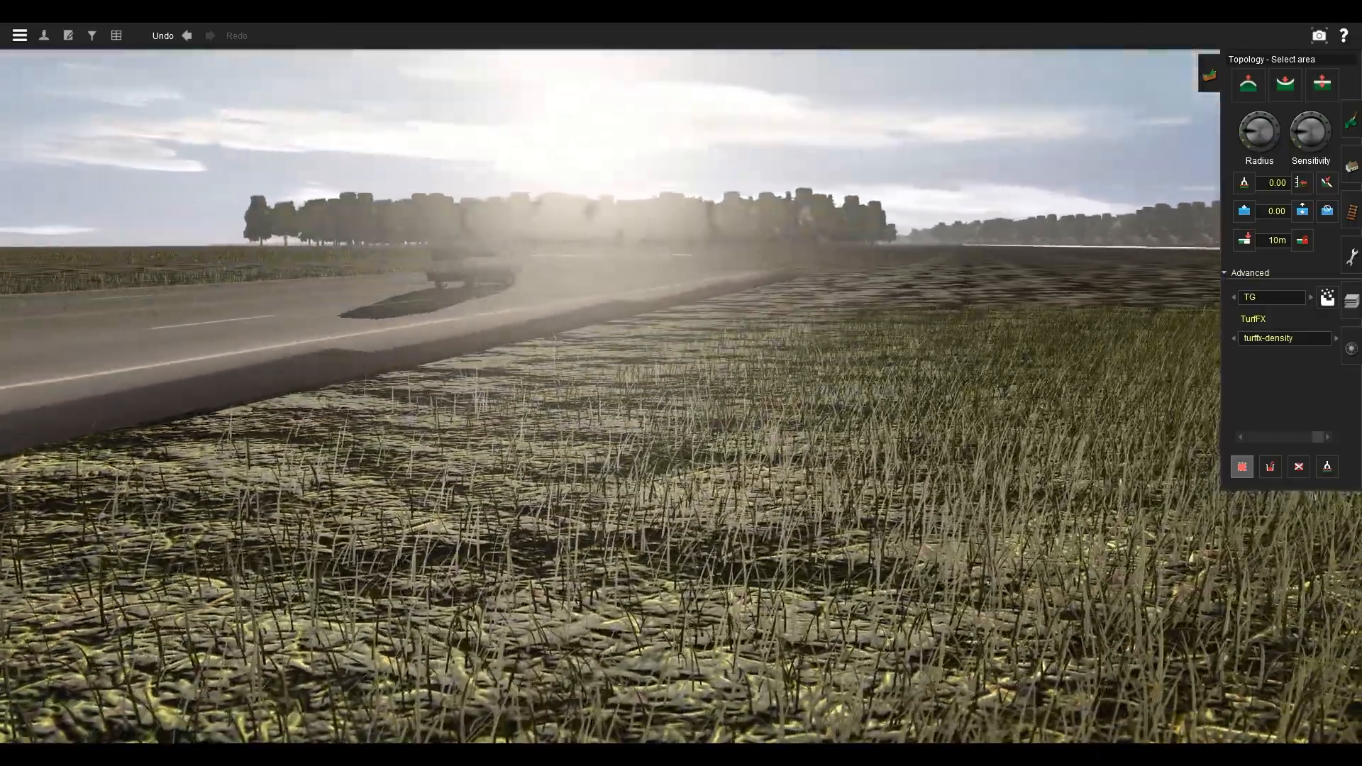
pyautogui.press('Right')
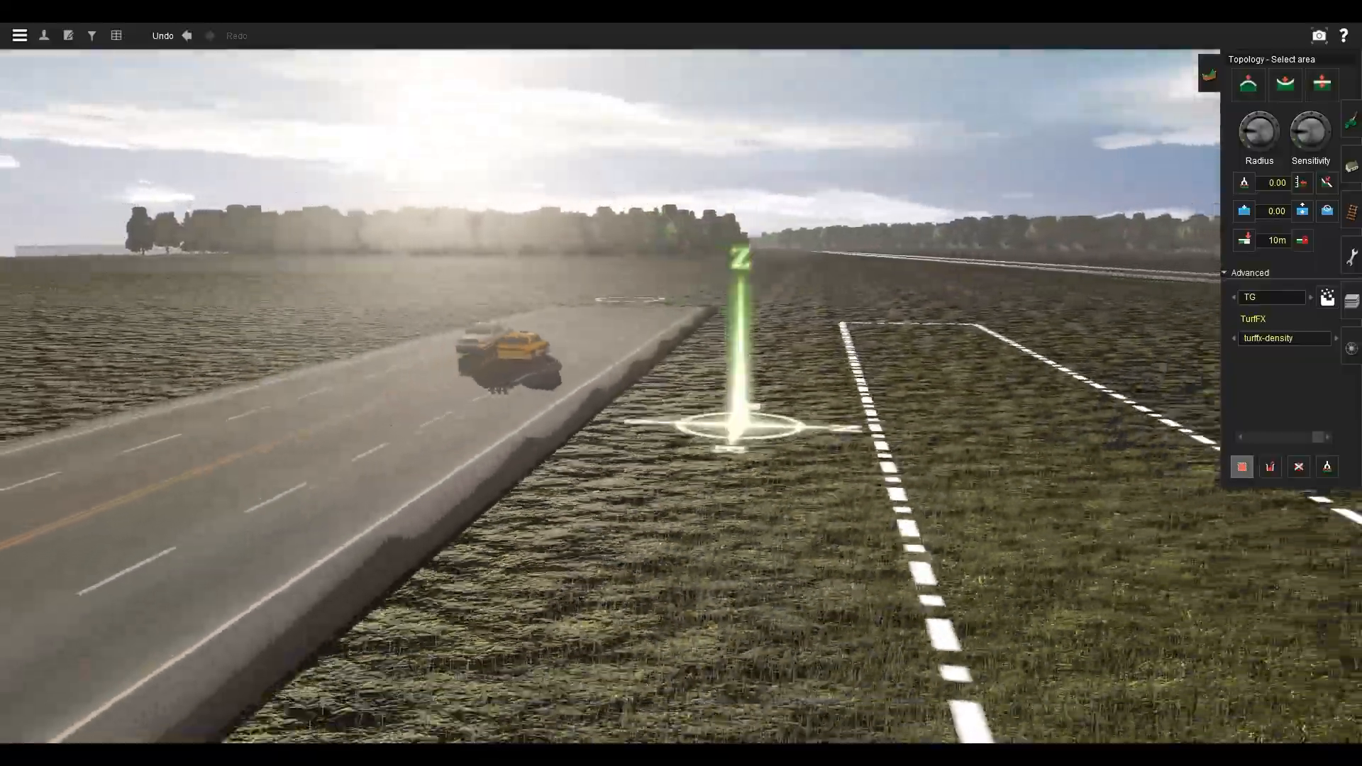
pyautogui.press('s')
pyautogui.press('Right')
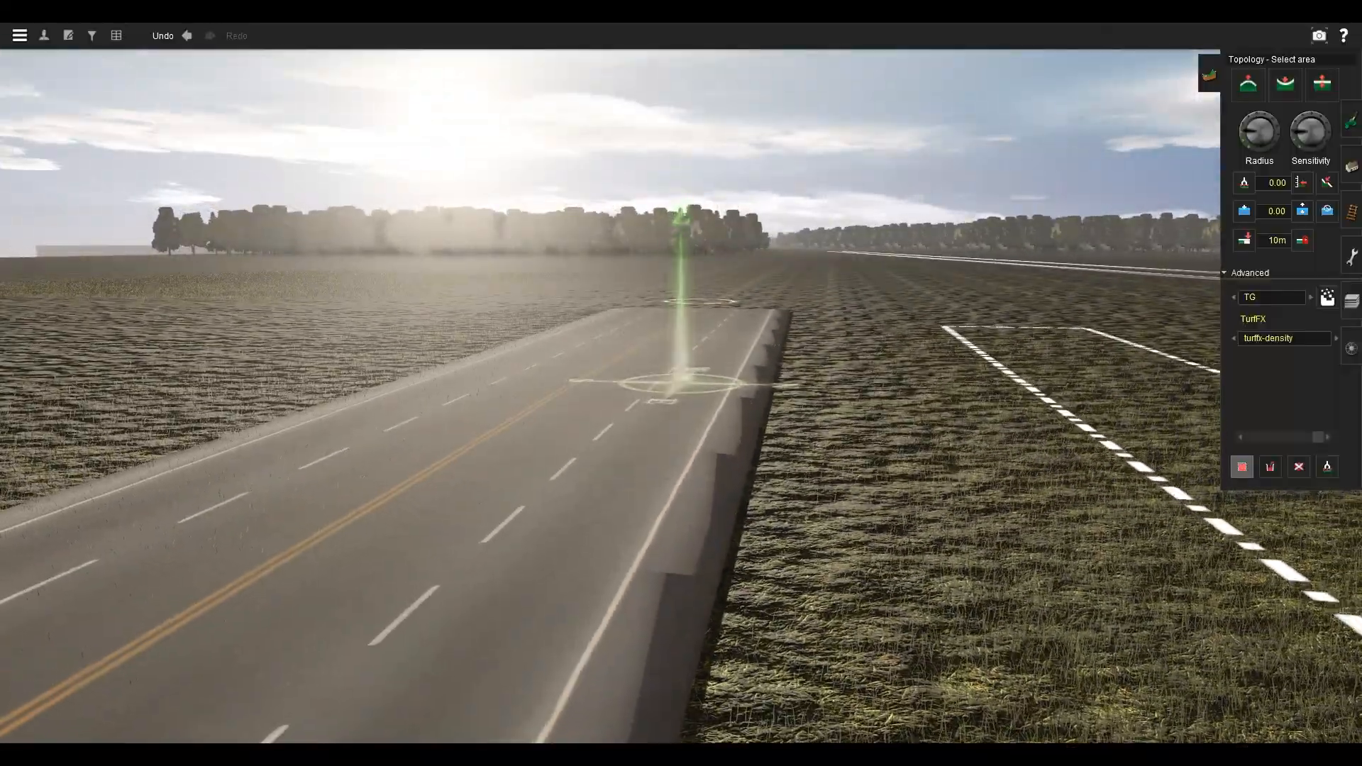
# Lay a straight JR Lt Grey track across the field, roughly parallel to the road beyond the grass strip.
pyautogui.press('F4')
pyautogui.press('s')
pyautogui.press('a')
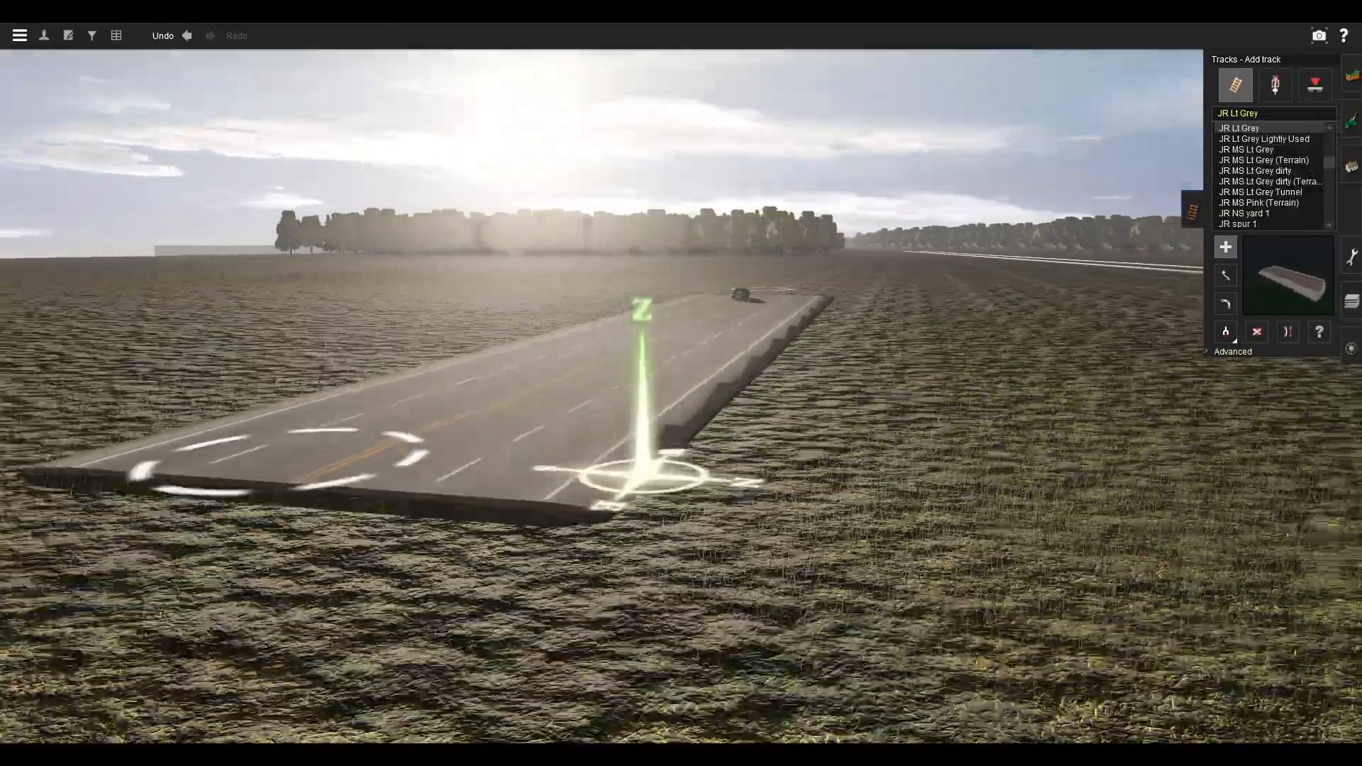
pyautogui.press('d')
pyautogui.press('Right')
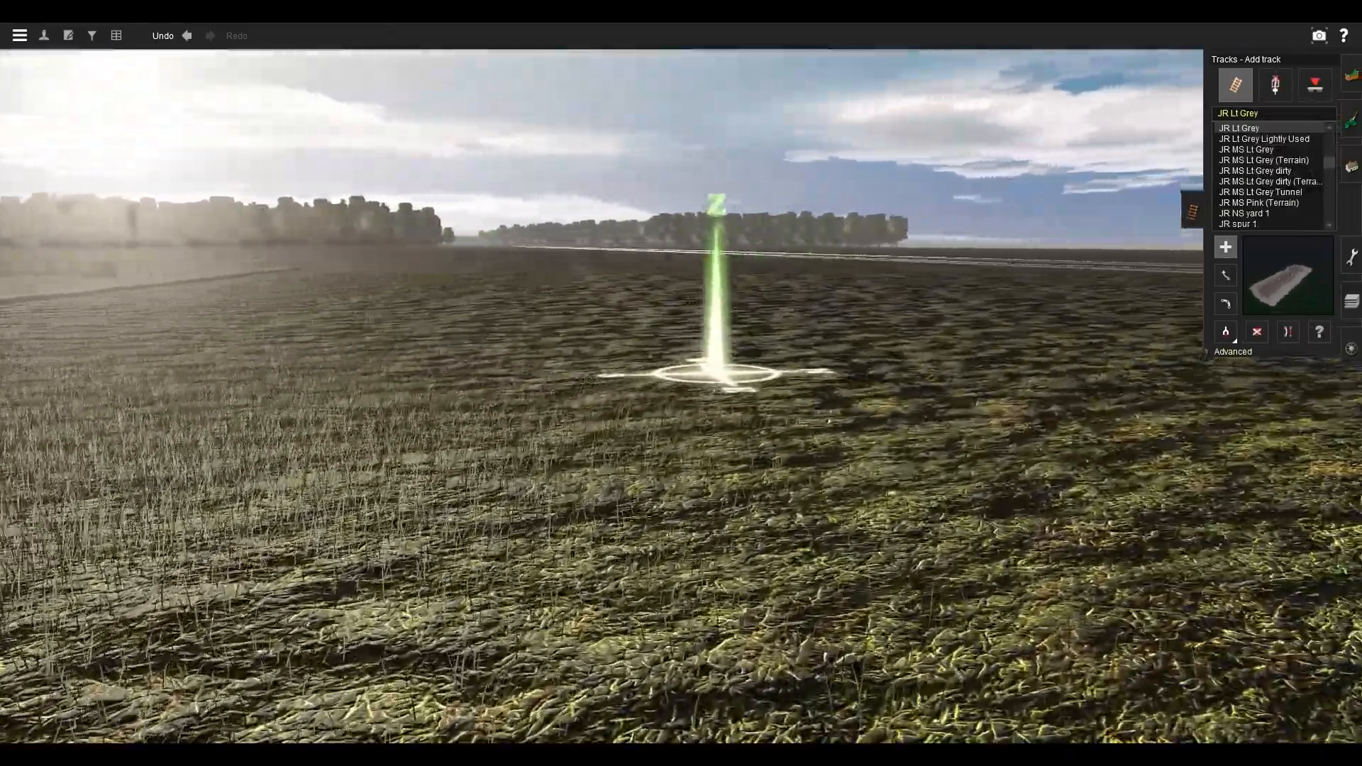
pyautogui.press('a')
pyautogui.press('Left')
pyautogui.press('s')
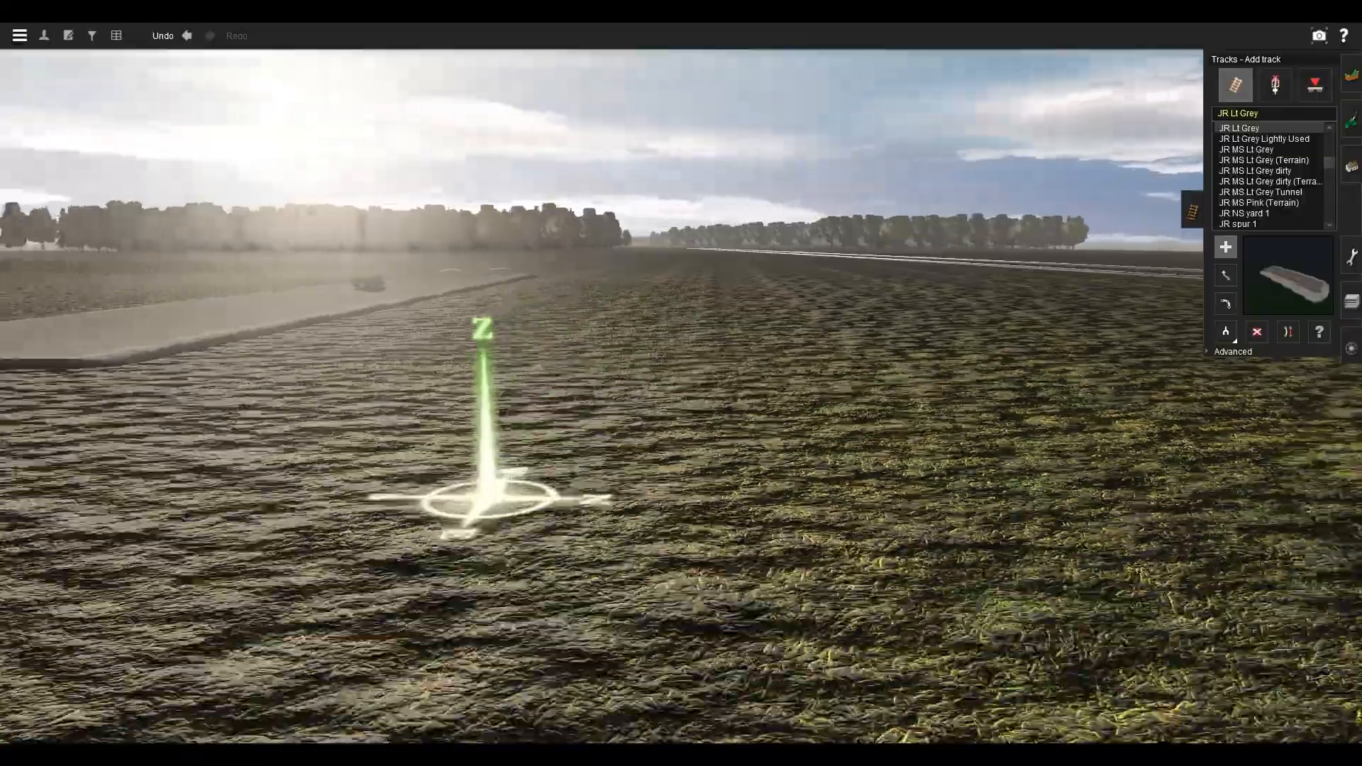
pyautogui.press('d')
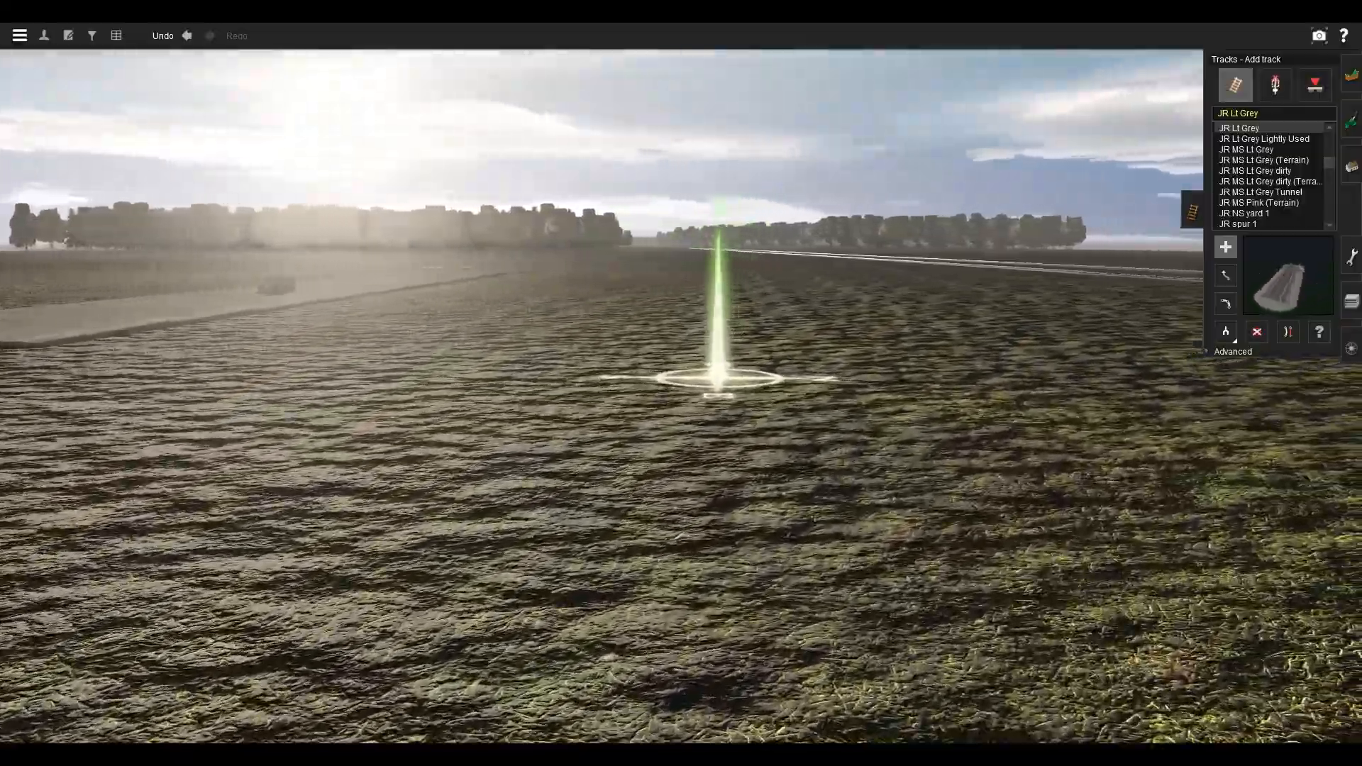
pyautogui.click(777, 382)
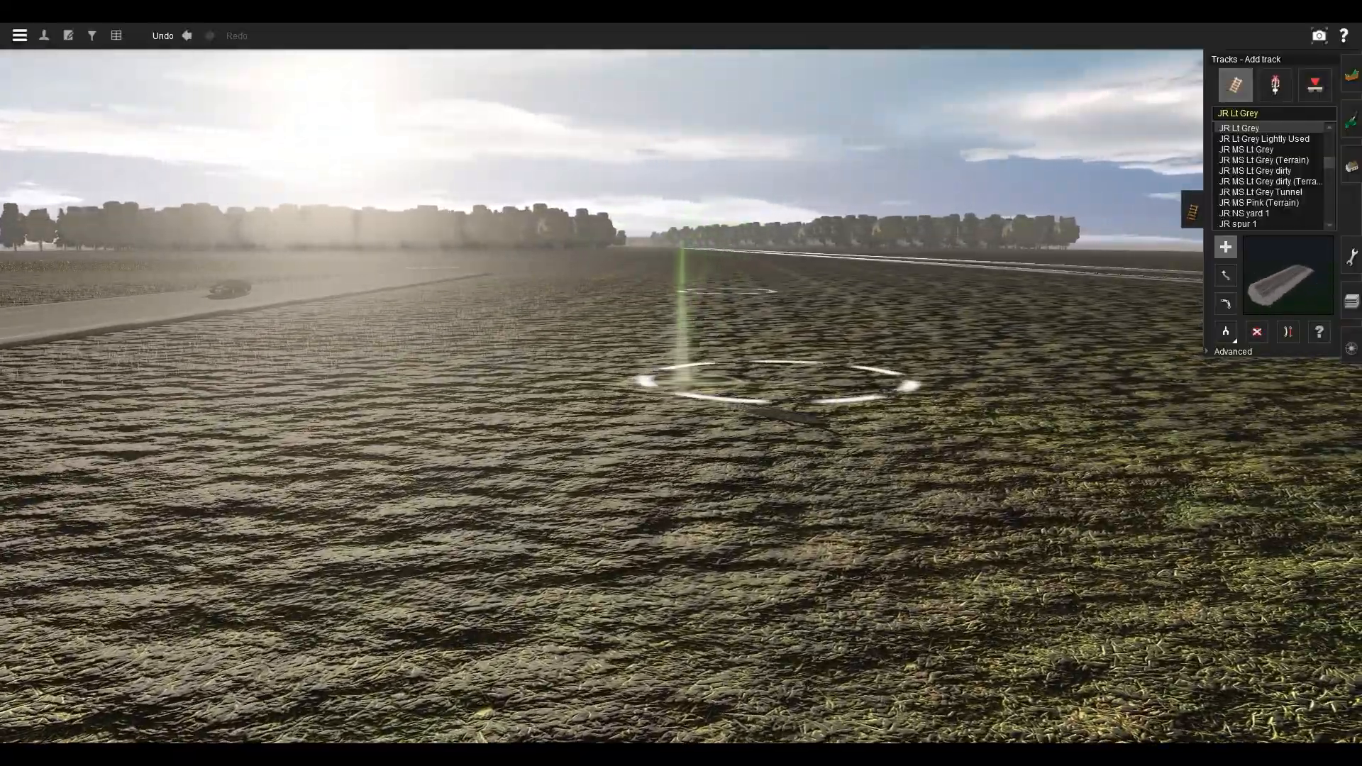
pyautogui.press('w')
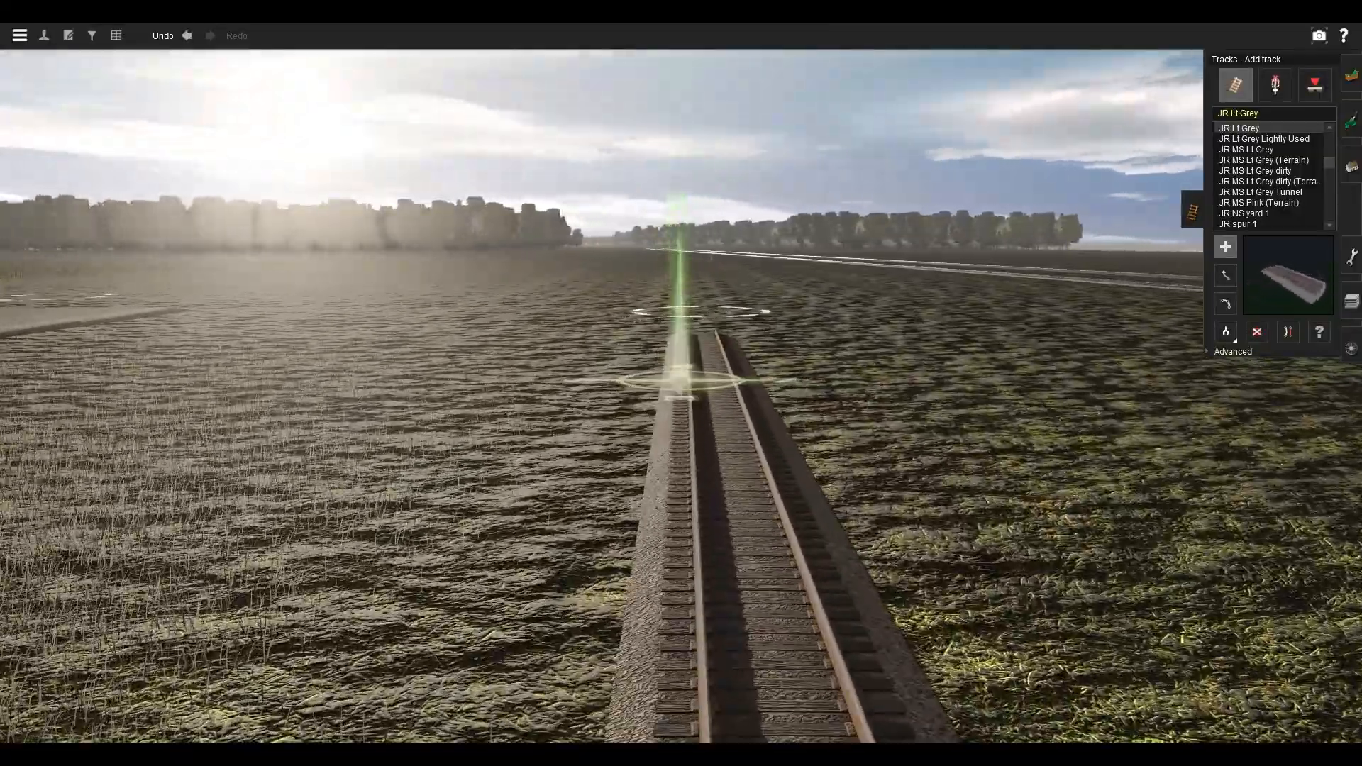
# Search the scenery objects for "dere" to find a building for the grass between the road and the track.
pyautogui.press('s')
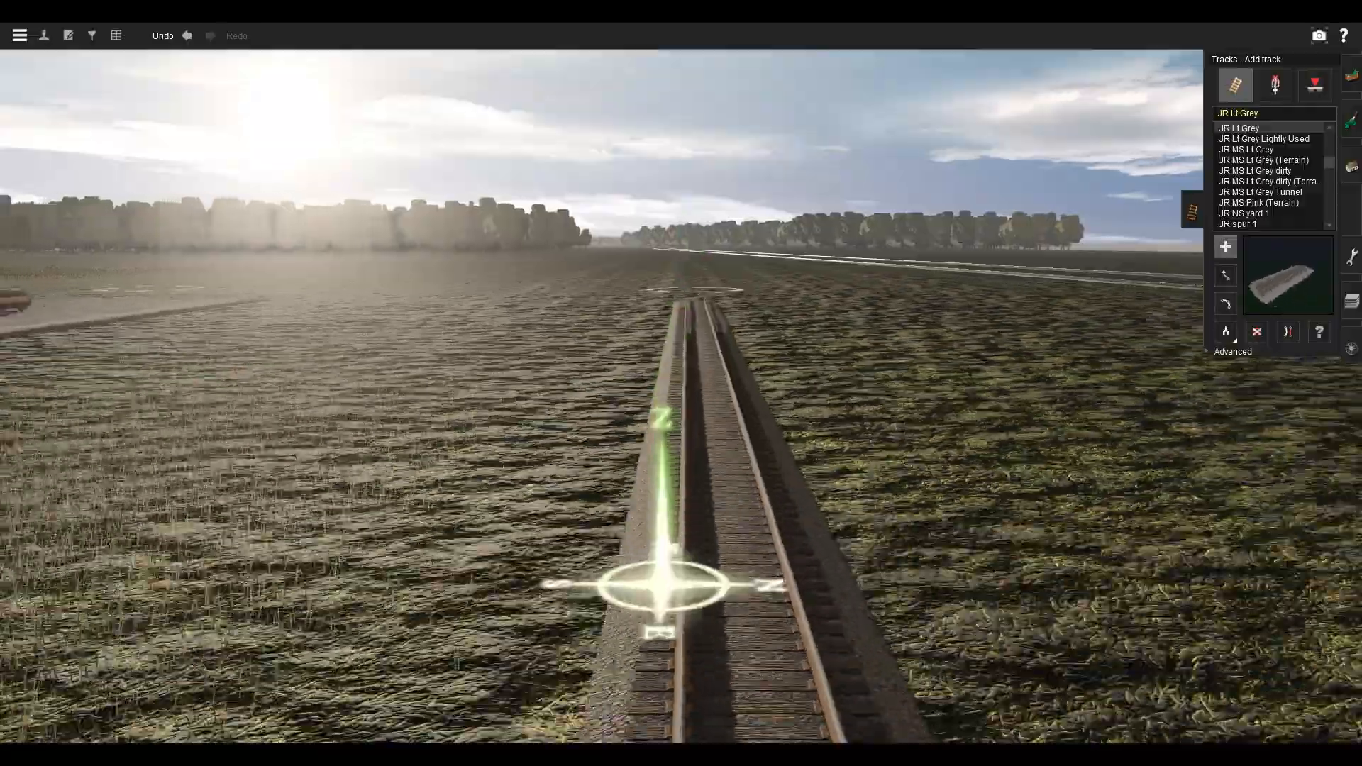
pyautogui.press('a')
pyautogui.press('a')
pyautogui.press('w')
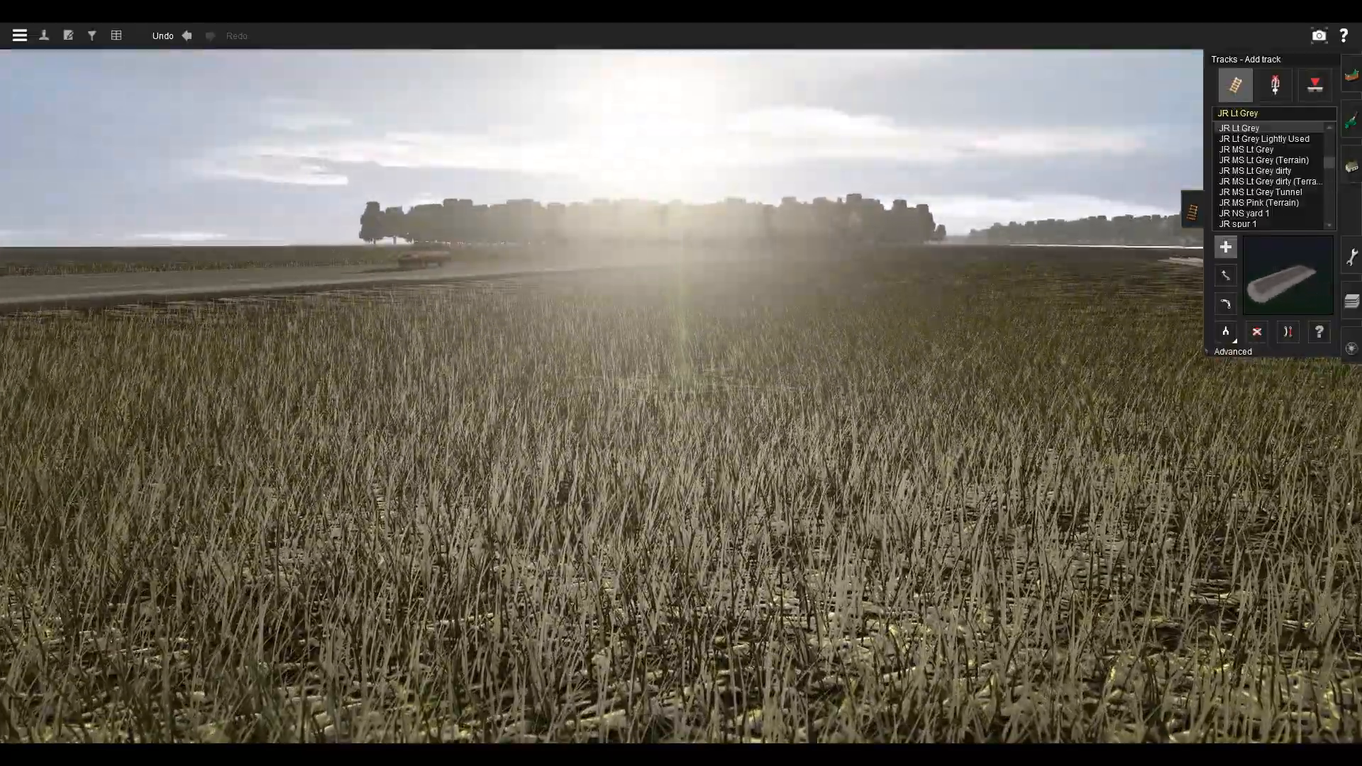
pyautogui.scroll(-3, 682, 396)
pyautogui.click(1351, 167)
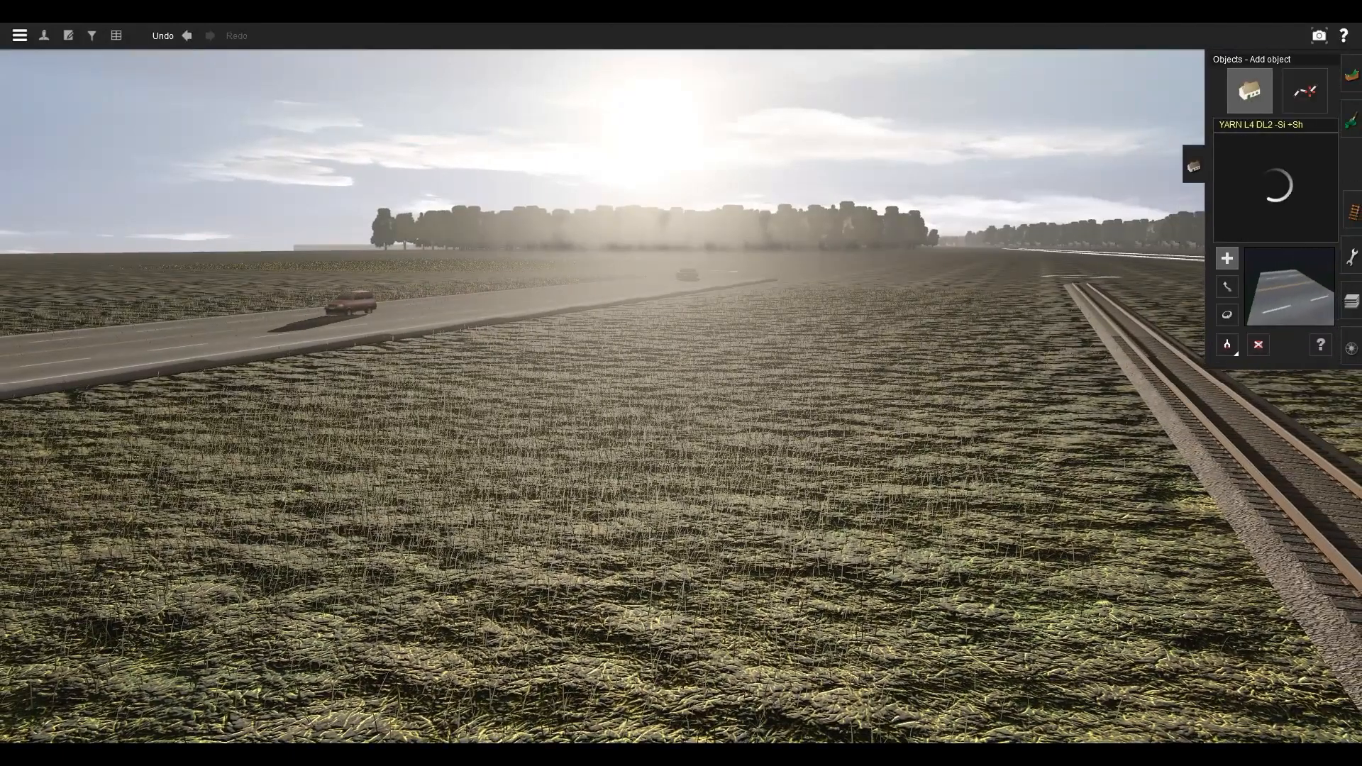
pyautogui.write('dere')
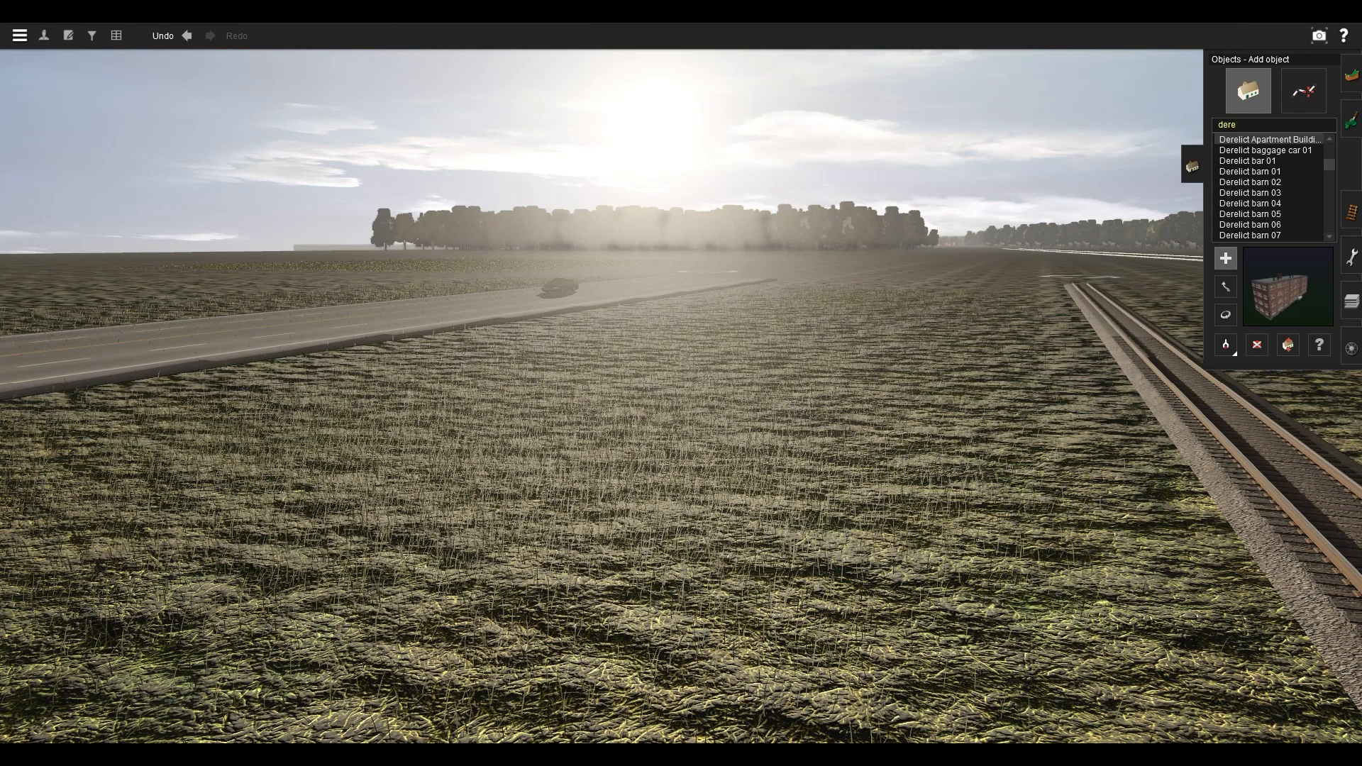
# Try the Derelict Apartment Building on the grass between the road and the track, and delete it.
pyautogui.click(788, 334)
pyautogui.scroll(-2, 787, 334)
pyautogui.click(1257, 345)
pyautogui.click(787, 330)
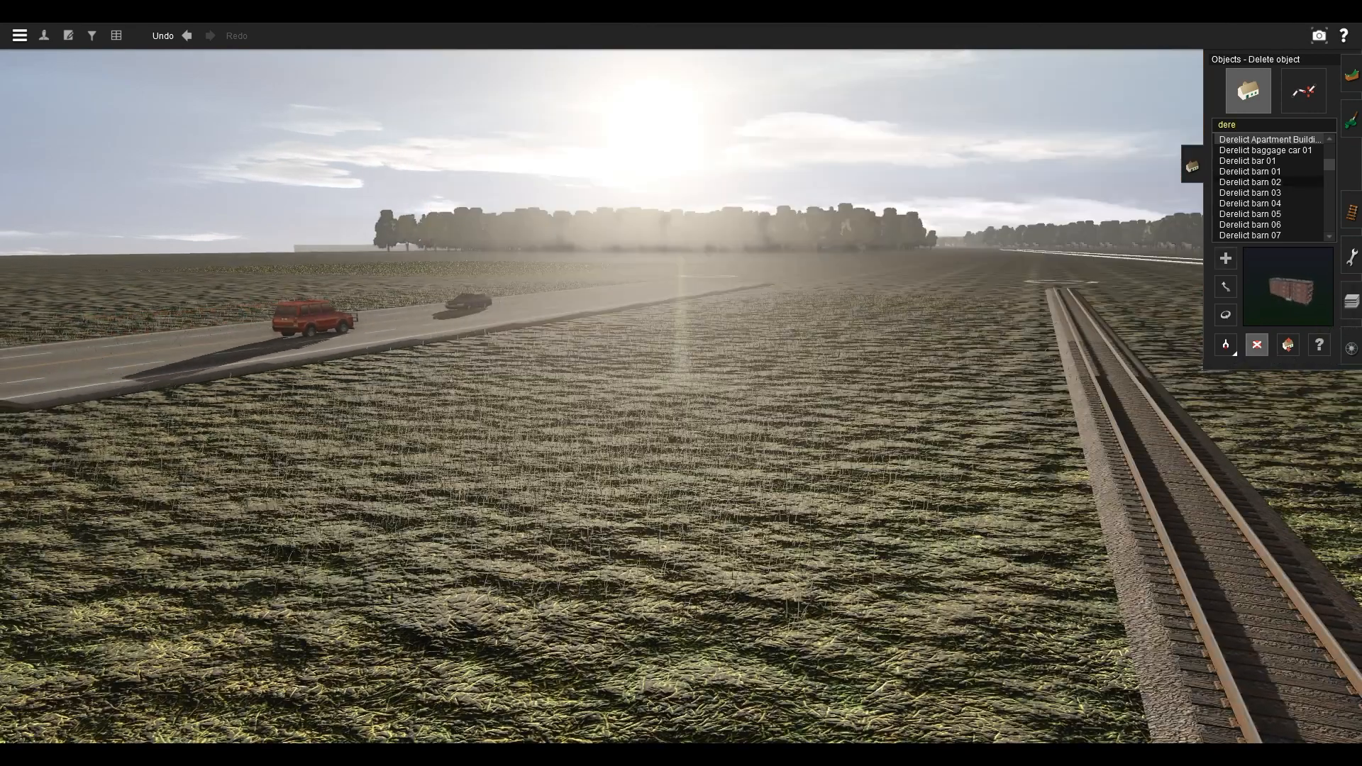
# Place Derelict barn 05 on the filled grass between the road and the track.
pyautogui.click(1250, 182)
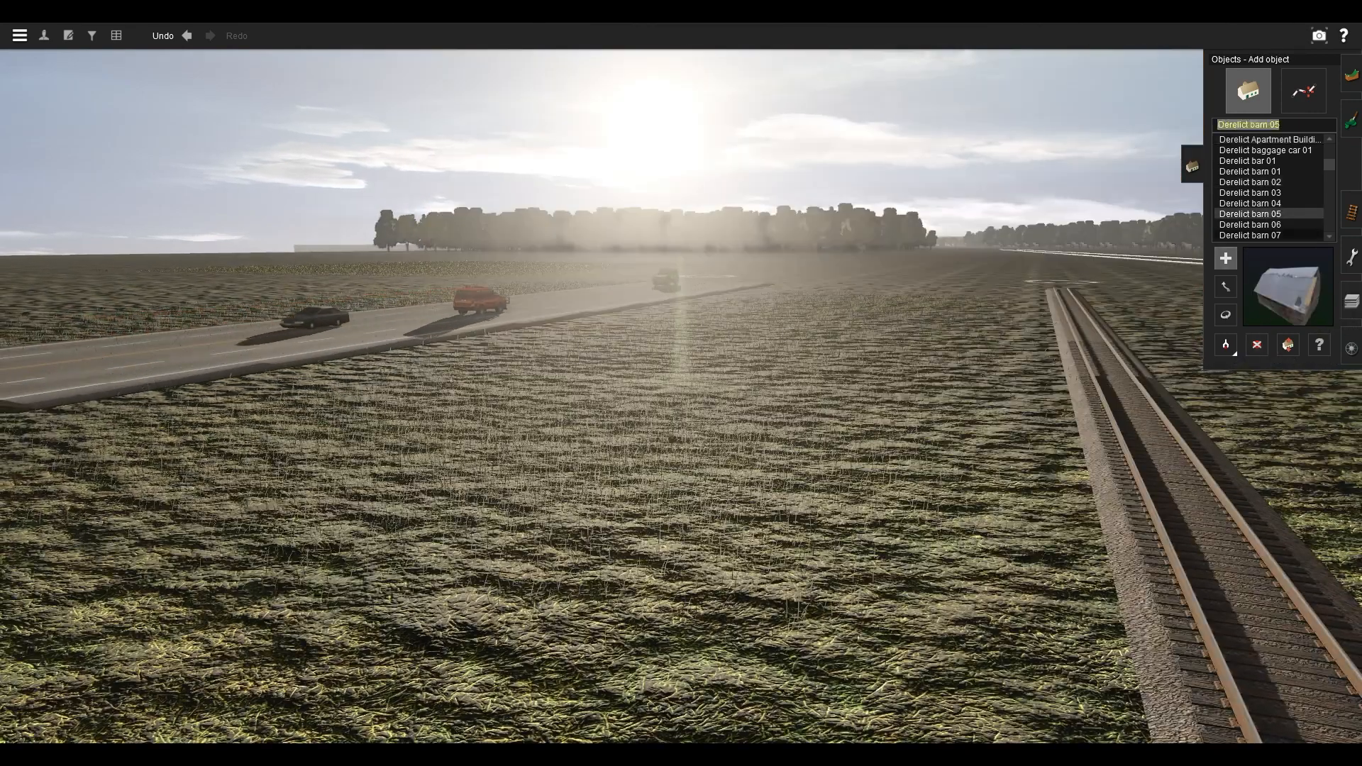
pyautogui.click(798, 355)
pyautogui.scroll(3, 798, 355)
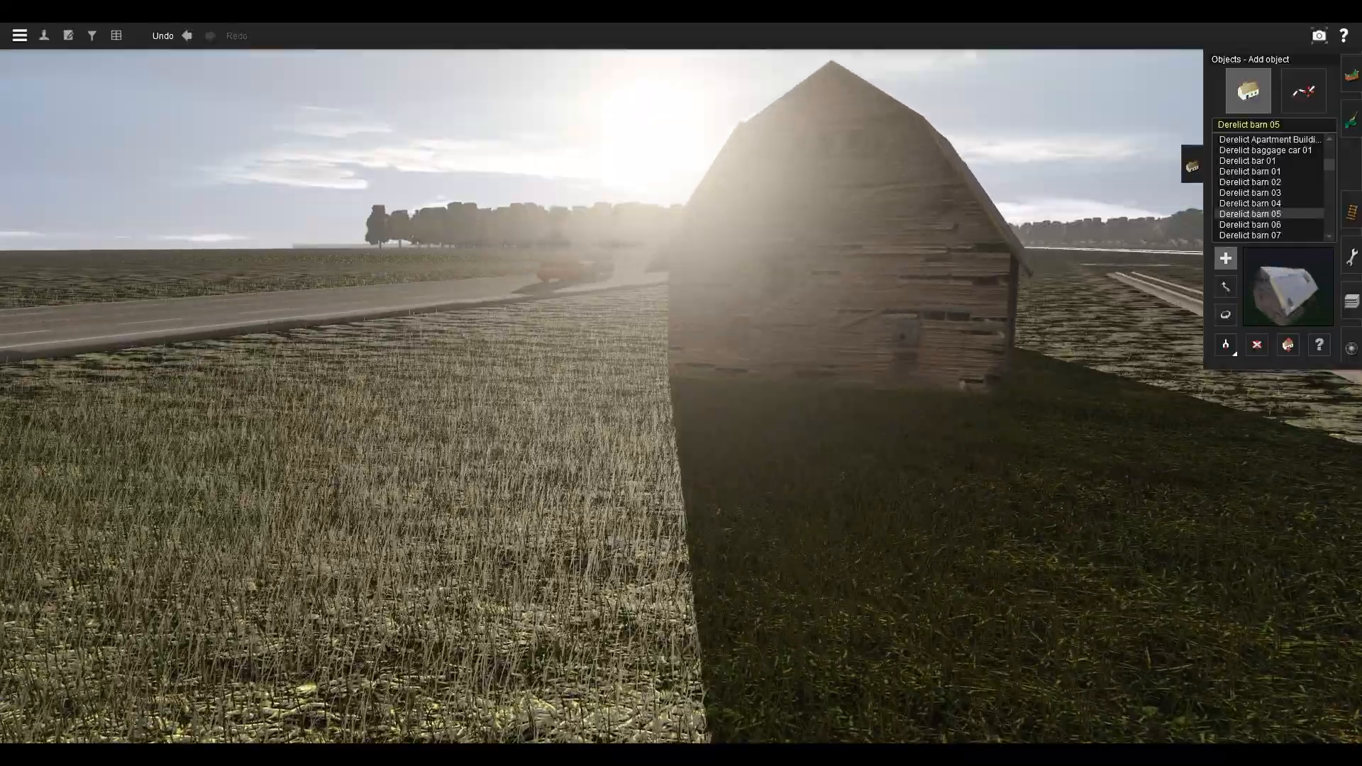
# Examine how the grass meets the derelict barn's walls and open doorway from several sides.
pyautogui.press('Down')
pyautogui.press('Left')
pyautogui.press('Right')
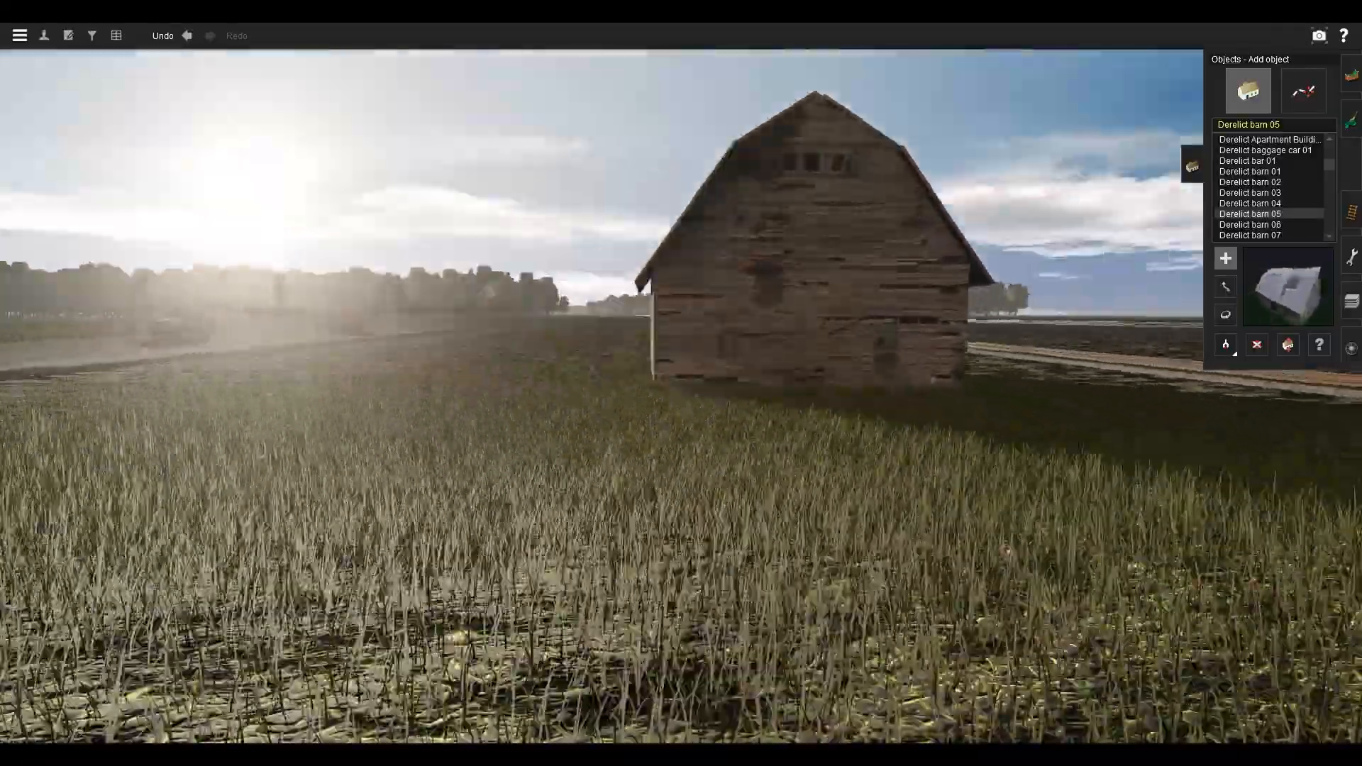
pyautogui.press('Right')
pyautogui.press('Up')
pyautogui.press('Down')
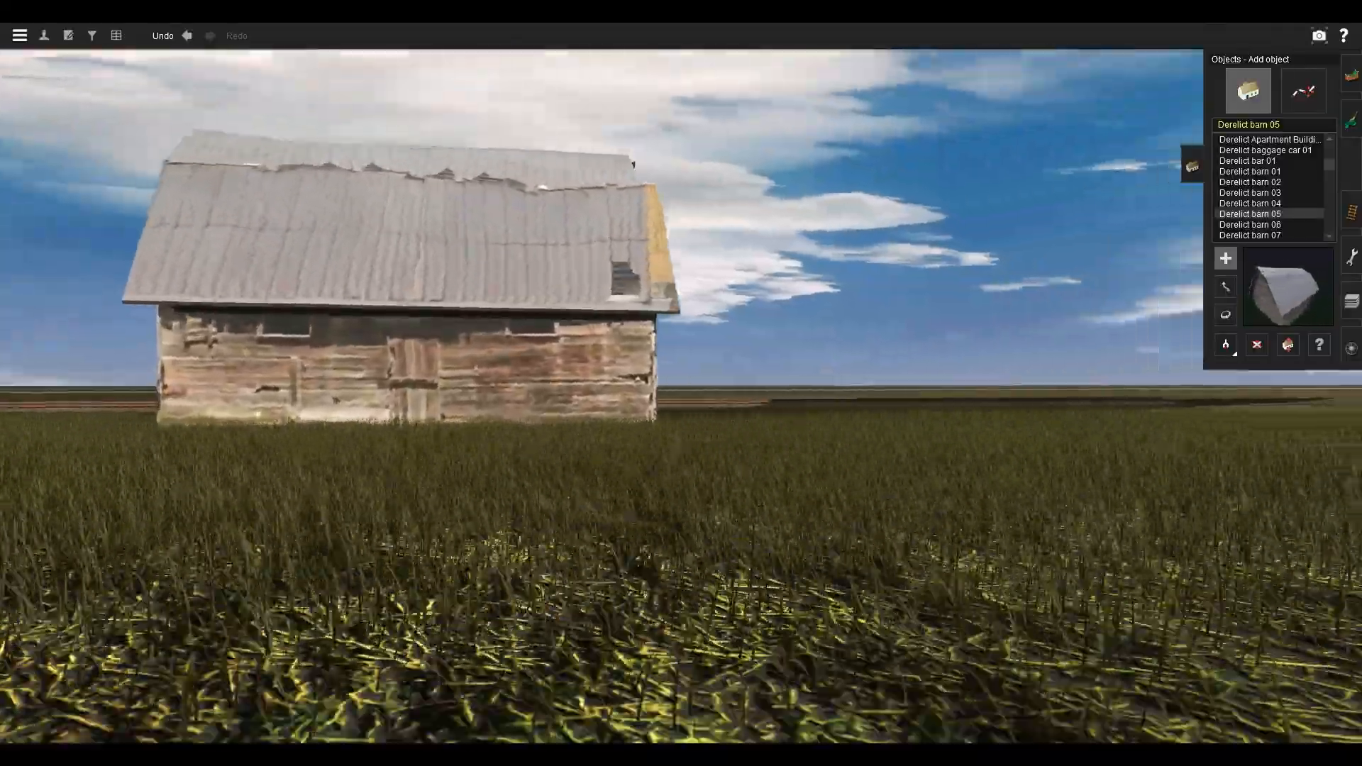
pyautogui.press('Left')
pyautogui.press('Up')
pyautogui.press('Down')
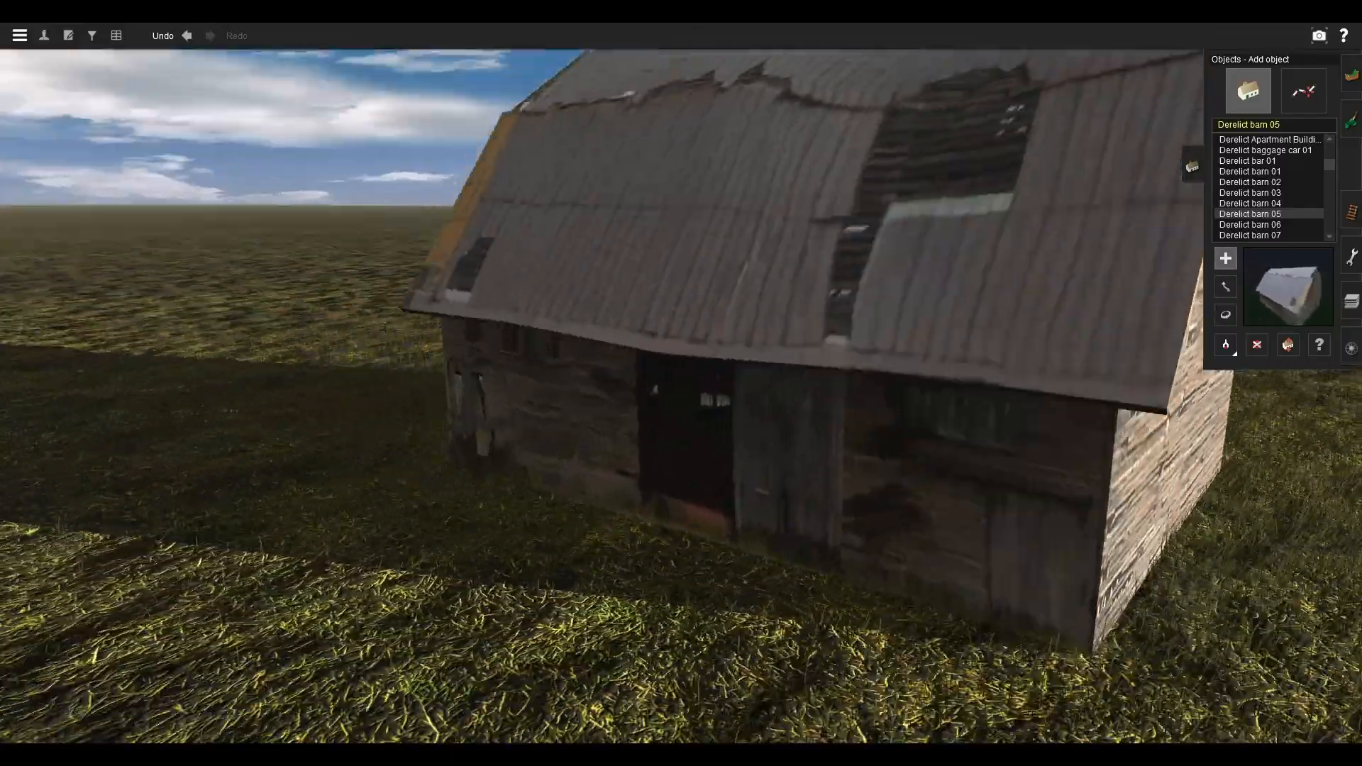
pyautogui.press('Up')
# Delete the derelict barn and check the grass where it stood from high and low views.
pyautogui.press('Left')
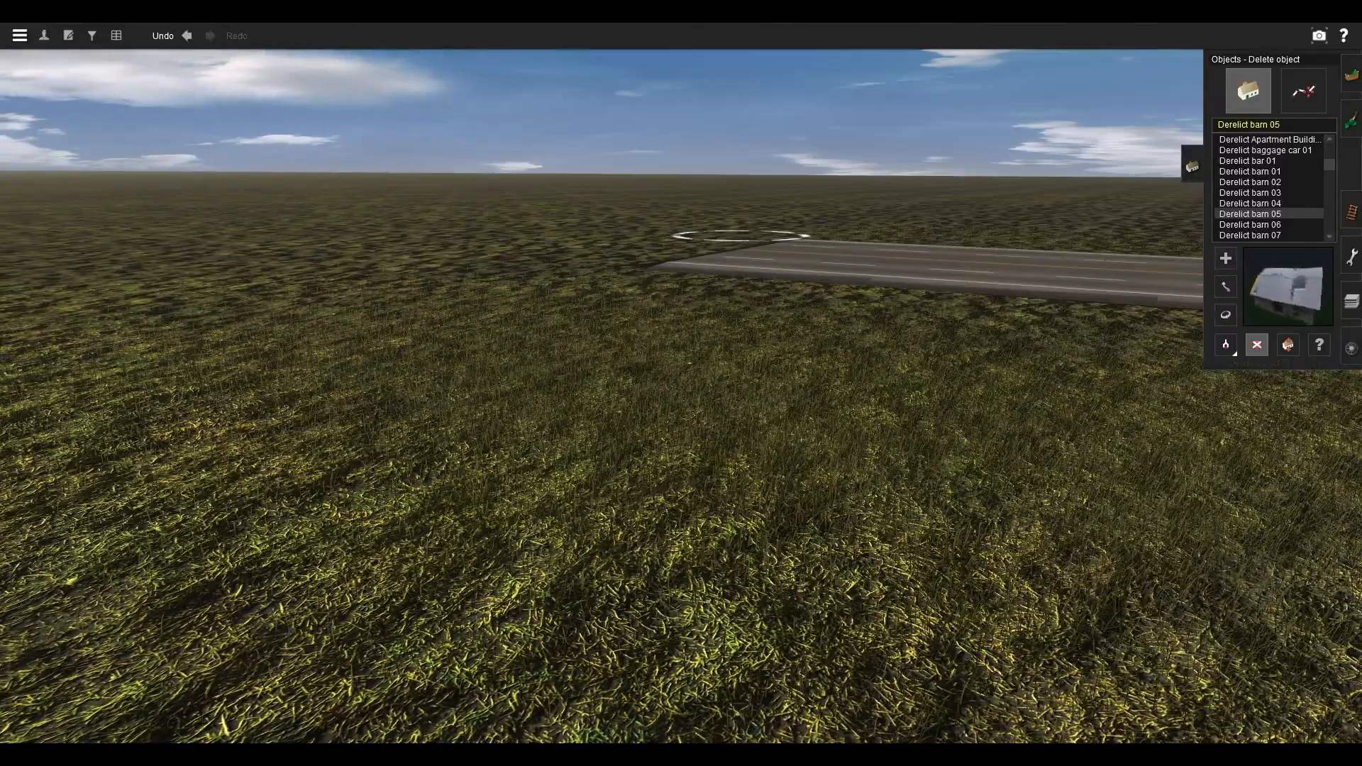
pyautogui.press('Right')
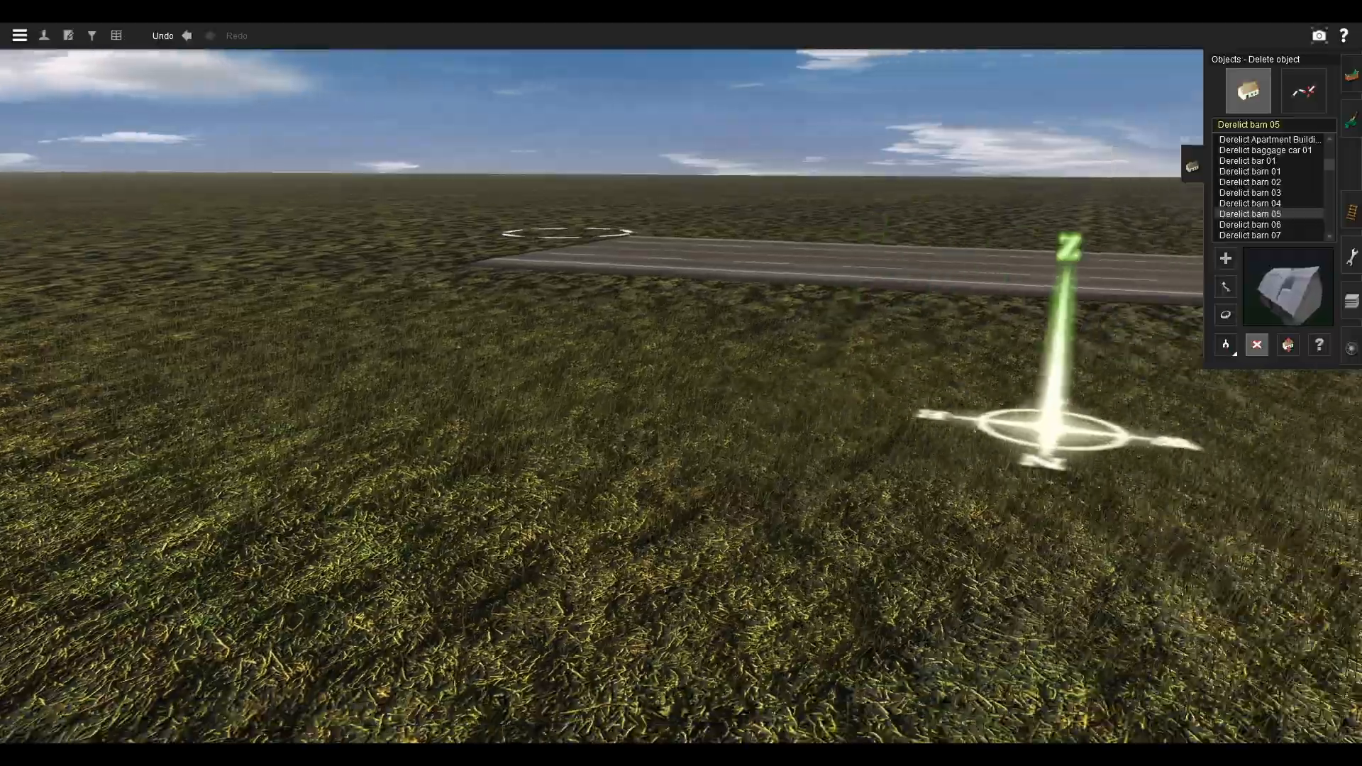
pyautogui.press('Down')
pyautogui.press('Right')
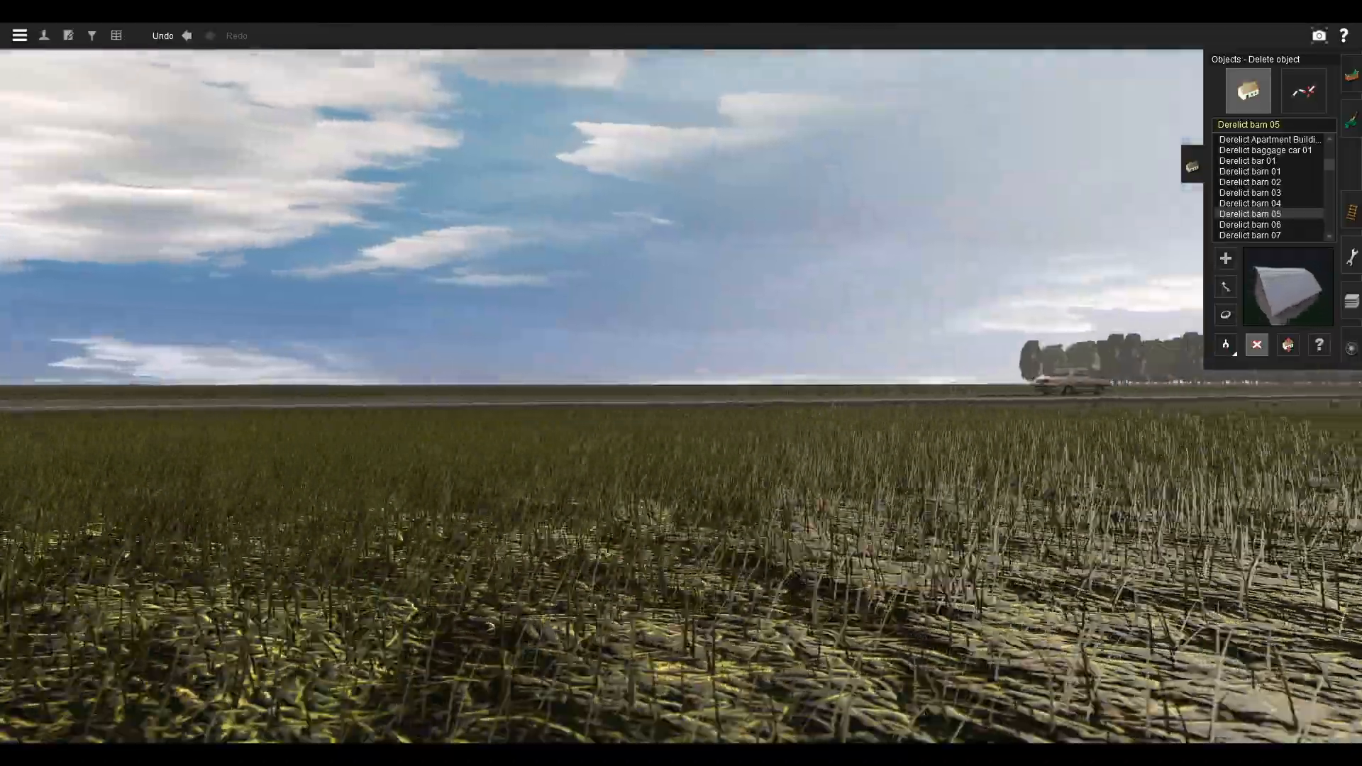
pyautogui.press('Up')
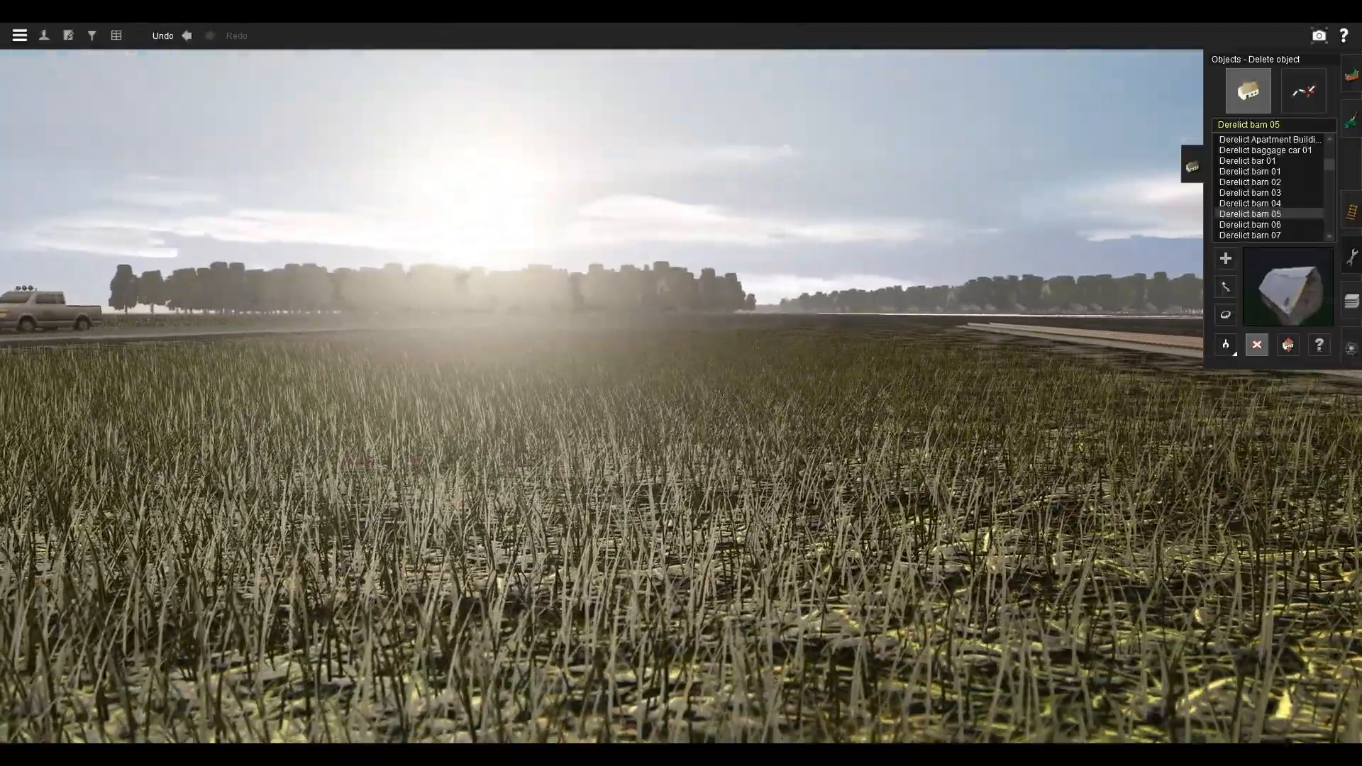
# Open the effect layer settings for the TG grass layer.
pyautogui.press('F6')
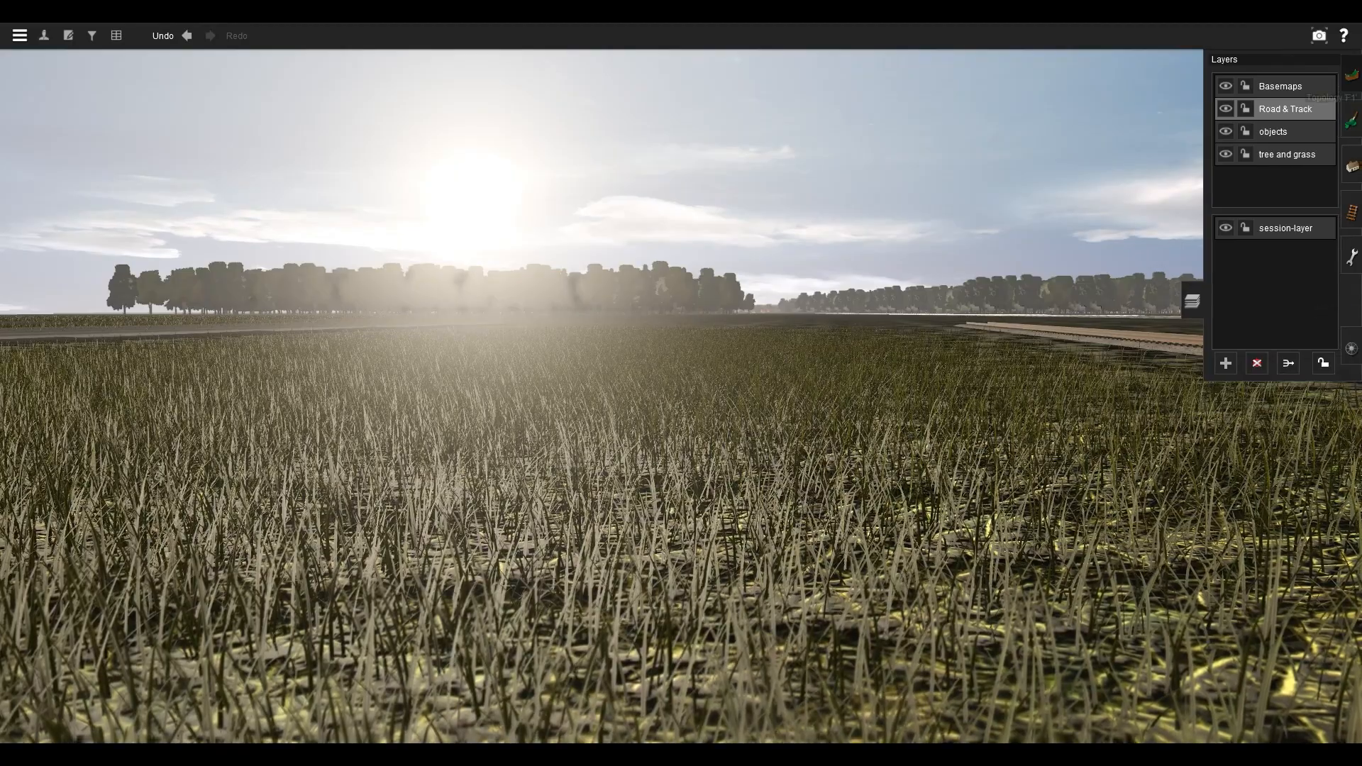
pyautogui.press('F1')
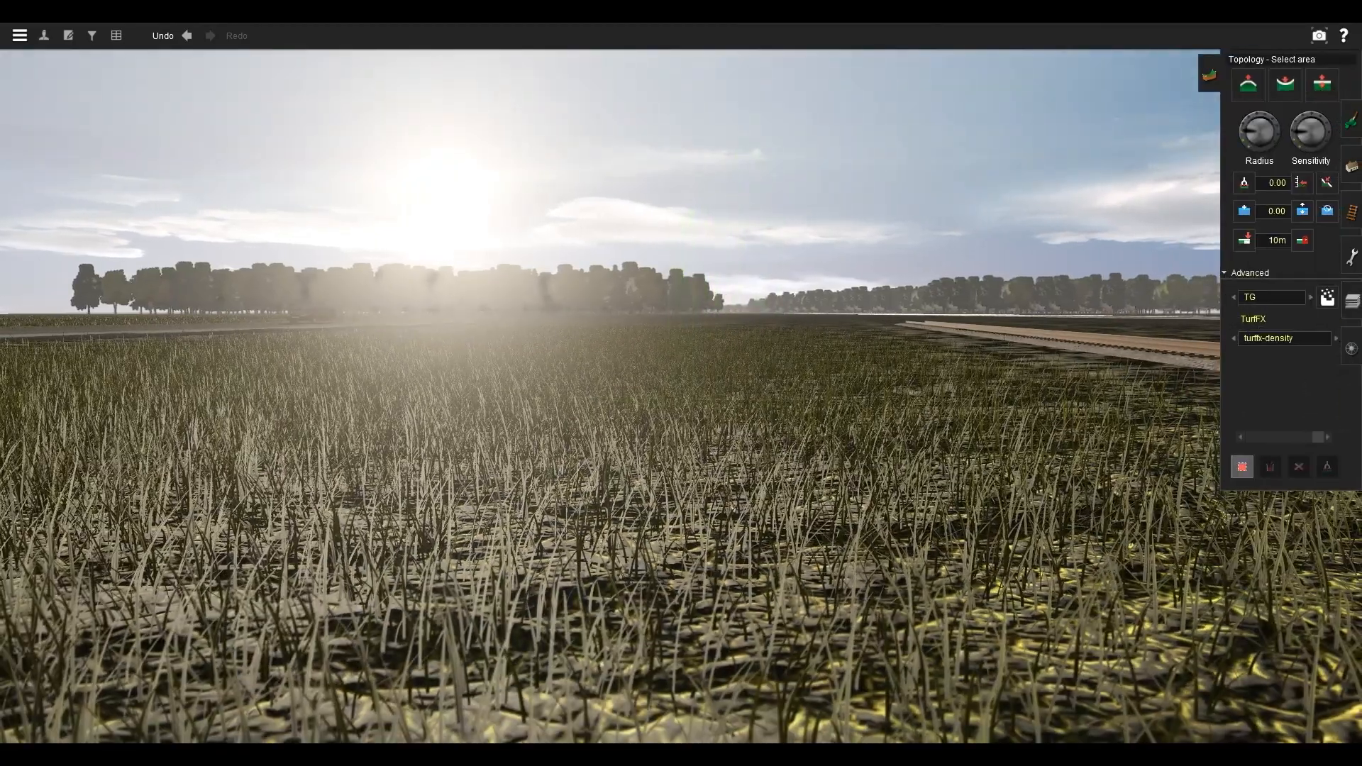
pyautogui.click(1326, 297)
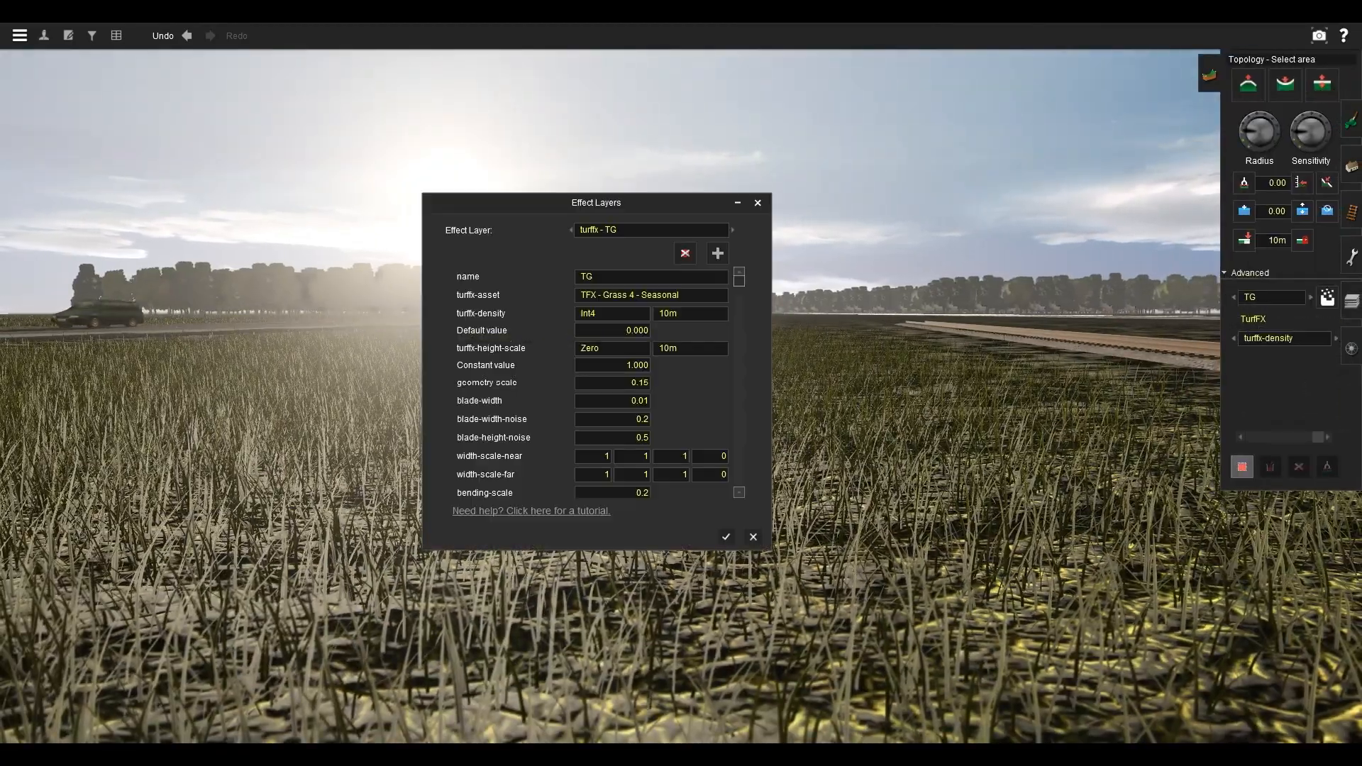
# Try the seasonal TFX assets Grass - Curved, Grass Long 9 and Grass Long 17 on the TG layer.
pyautogui.click(651, 294)
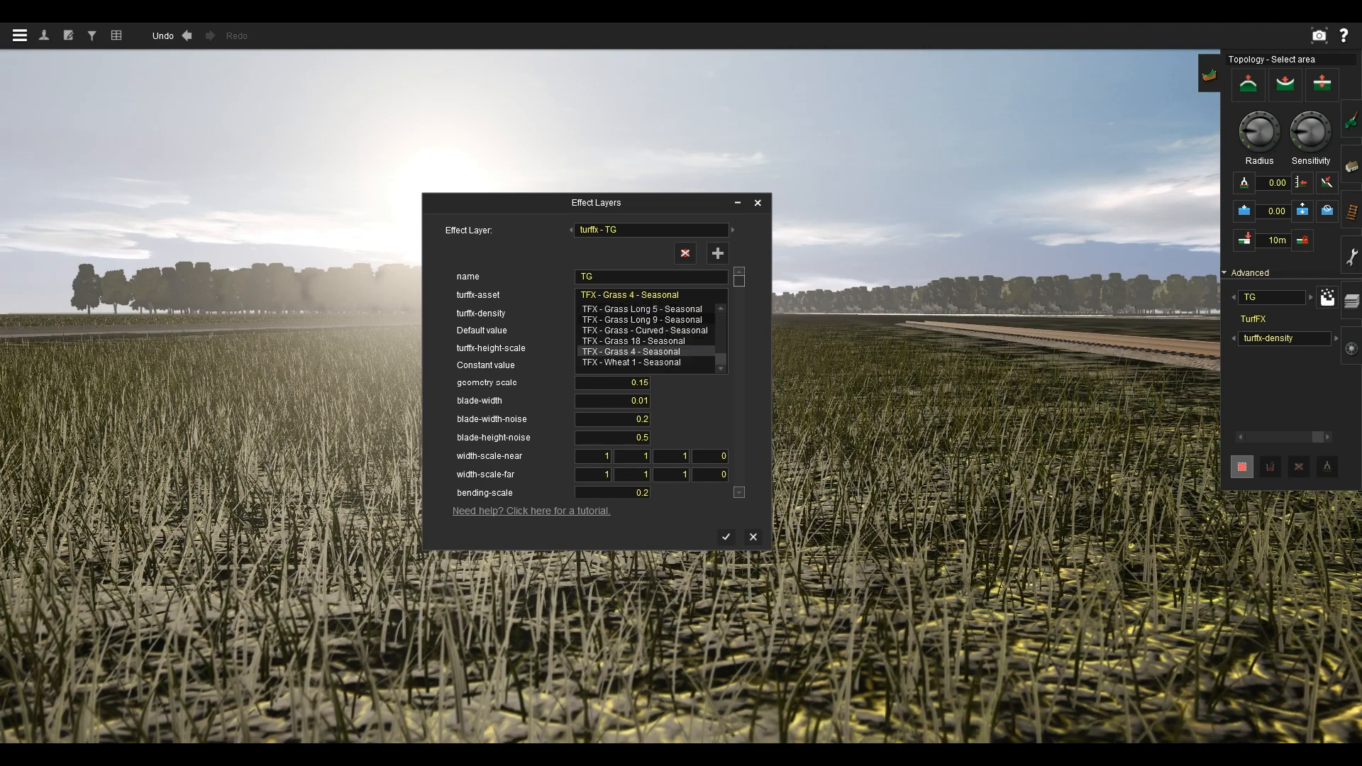
pyautogui.click(632, 325)
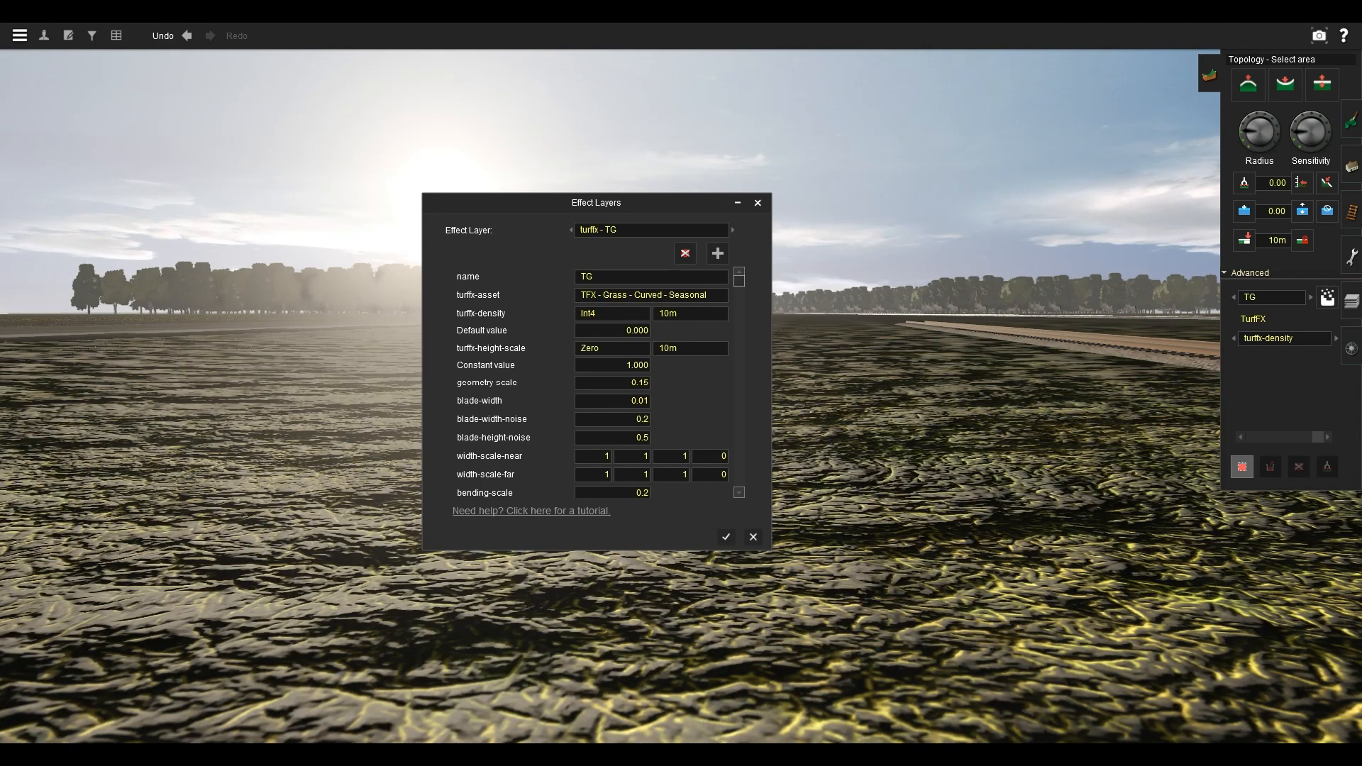
pyautogui.click(652, 295)
pyautogui.click(642, 320)
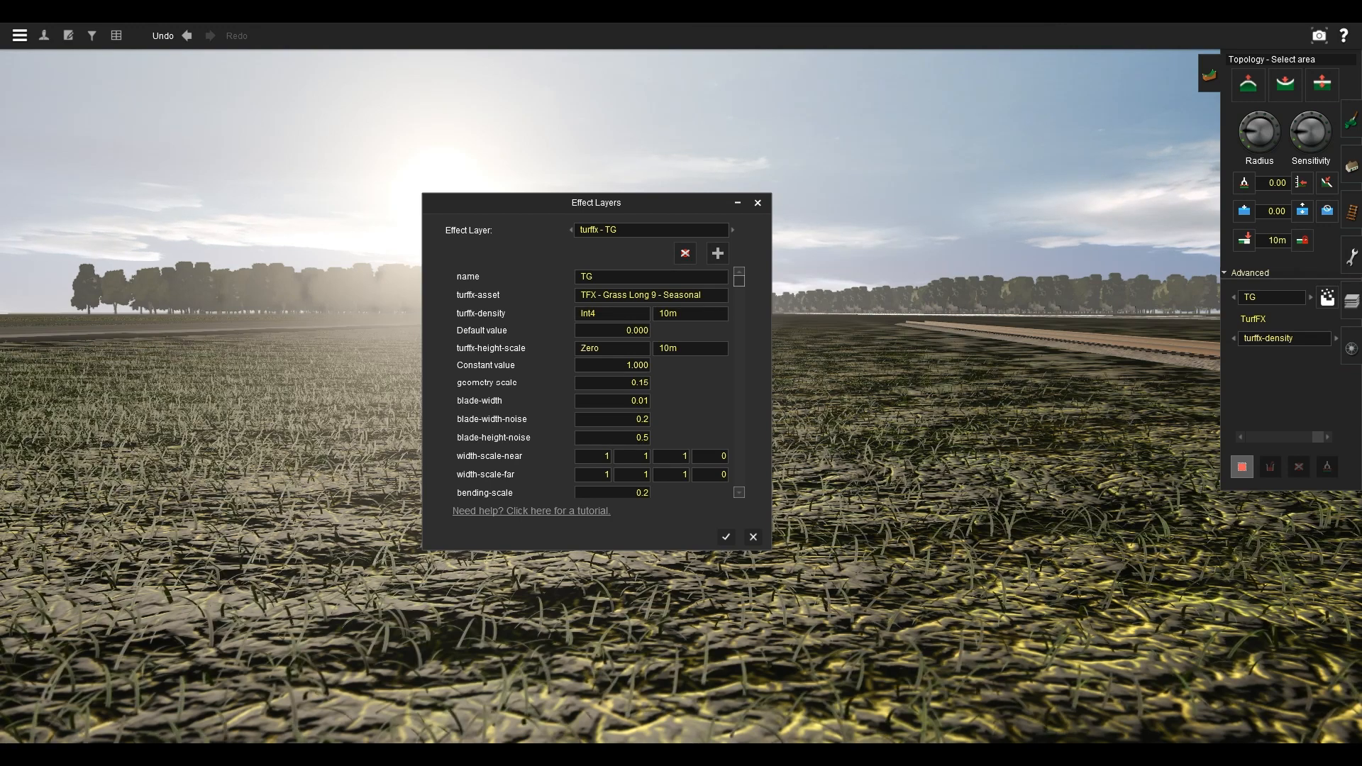
pyautogui.click(651, 294)
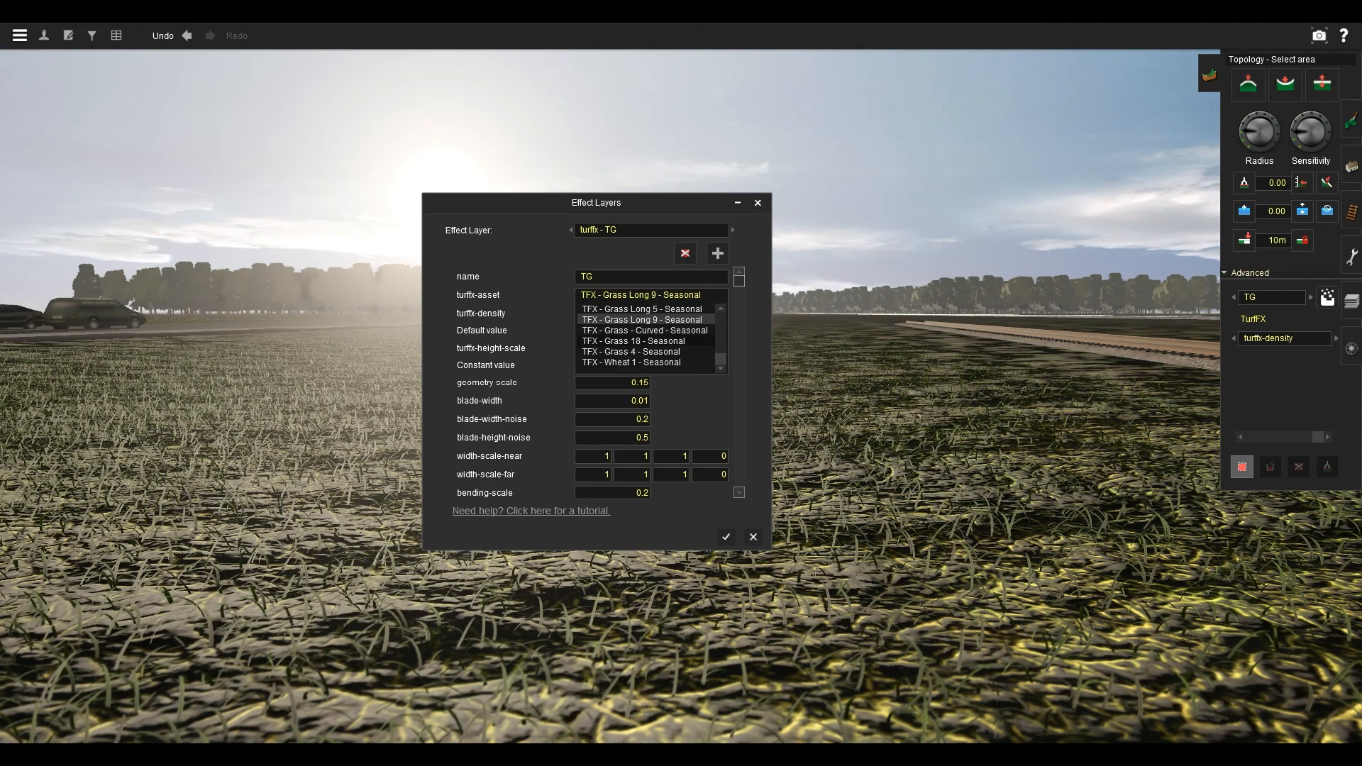
pyautogui.scroll(2, 649, 337)
pyautogui.click(644, 319)
# Set the TG layer's turffx-asset back to TFX - Grass 4 - Seasonal.
pyautogui.click(651, 294)
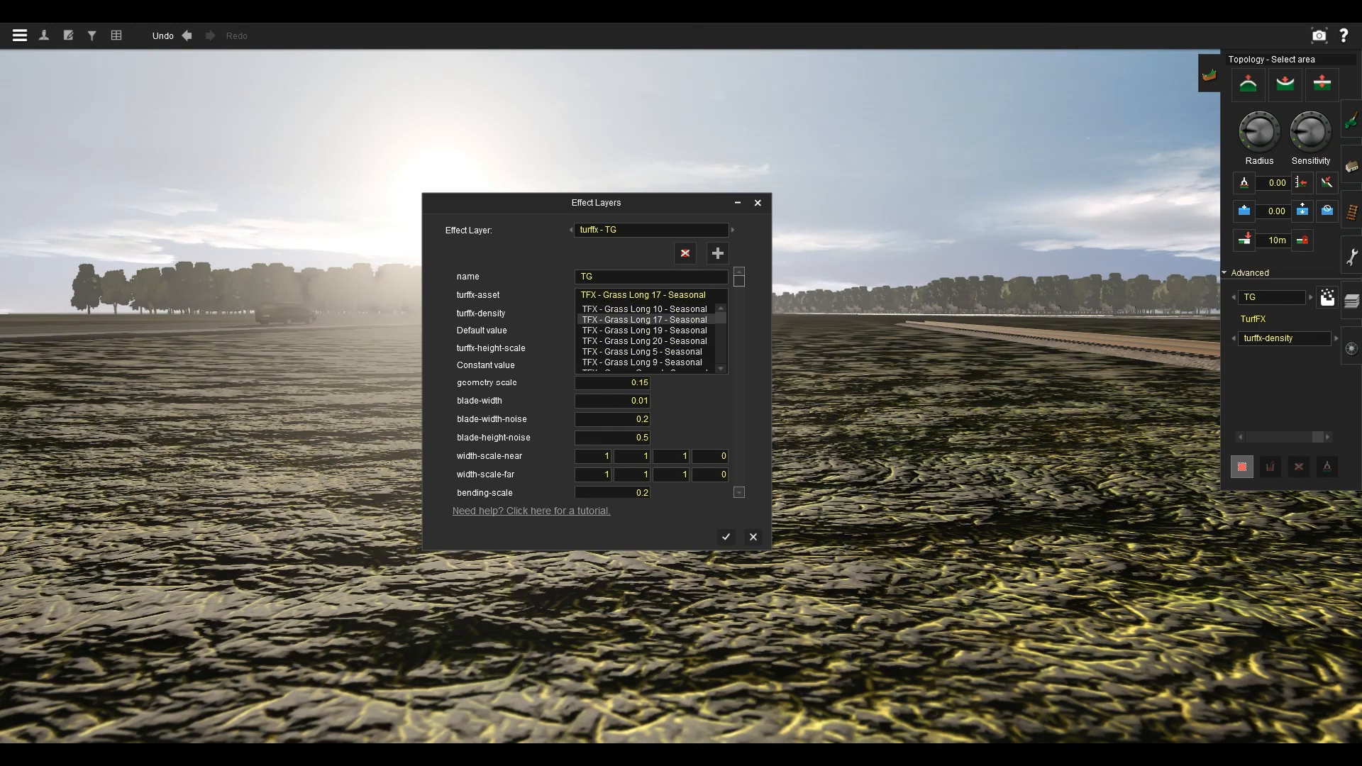
pyautogui.scroll(-2, 645, 341)
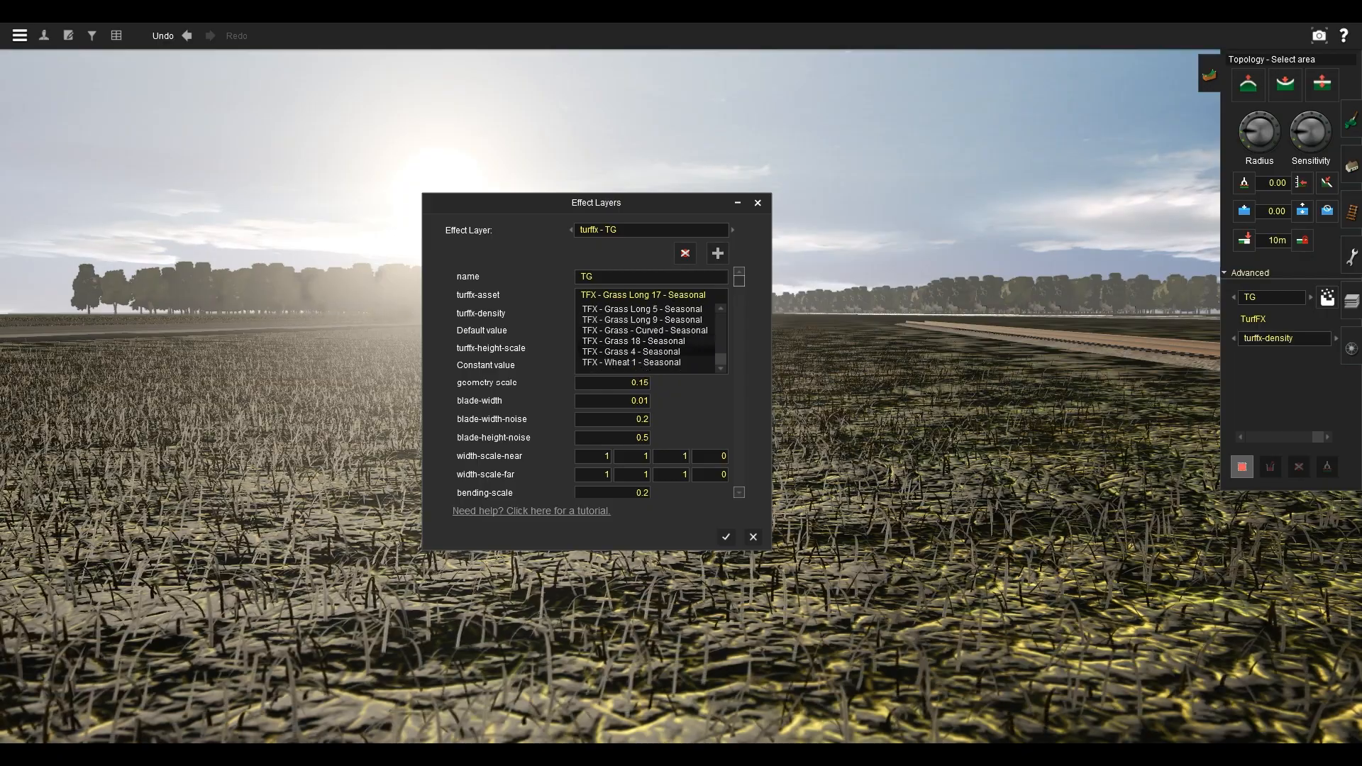
pyautogui.click(638, 351)
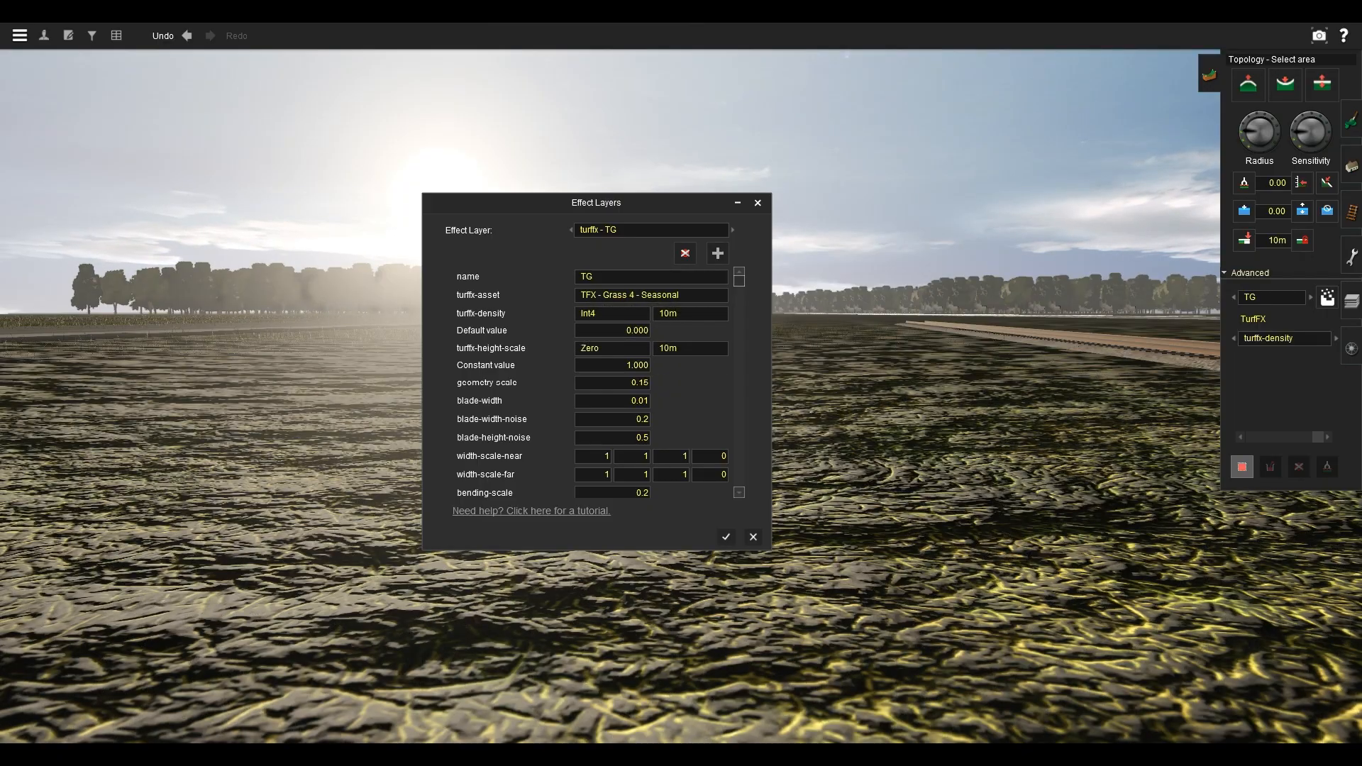
# Set the TG layer's geometry-scale to 0.75 and apply the effect layer settings.
pyautogui.press('Left')
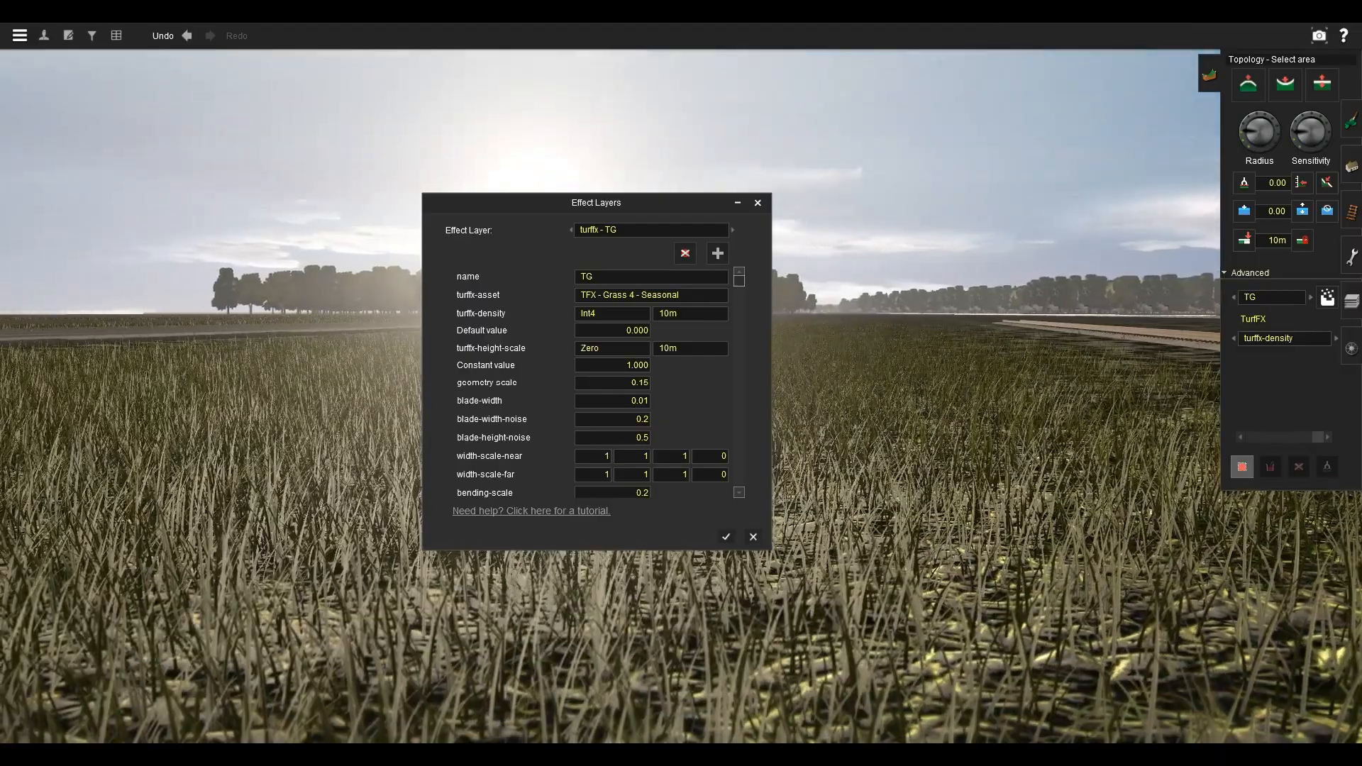
pyautogui.moveTo(596, 203); pyautogui.dragTo(798, 214)
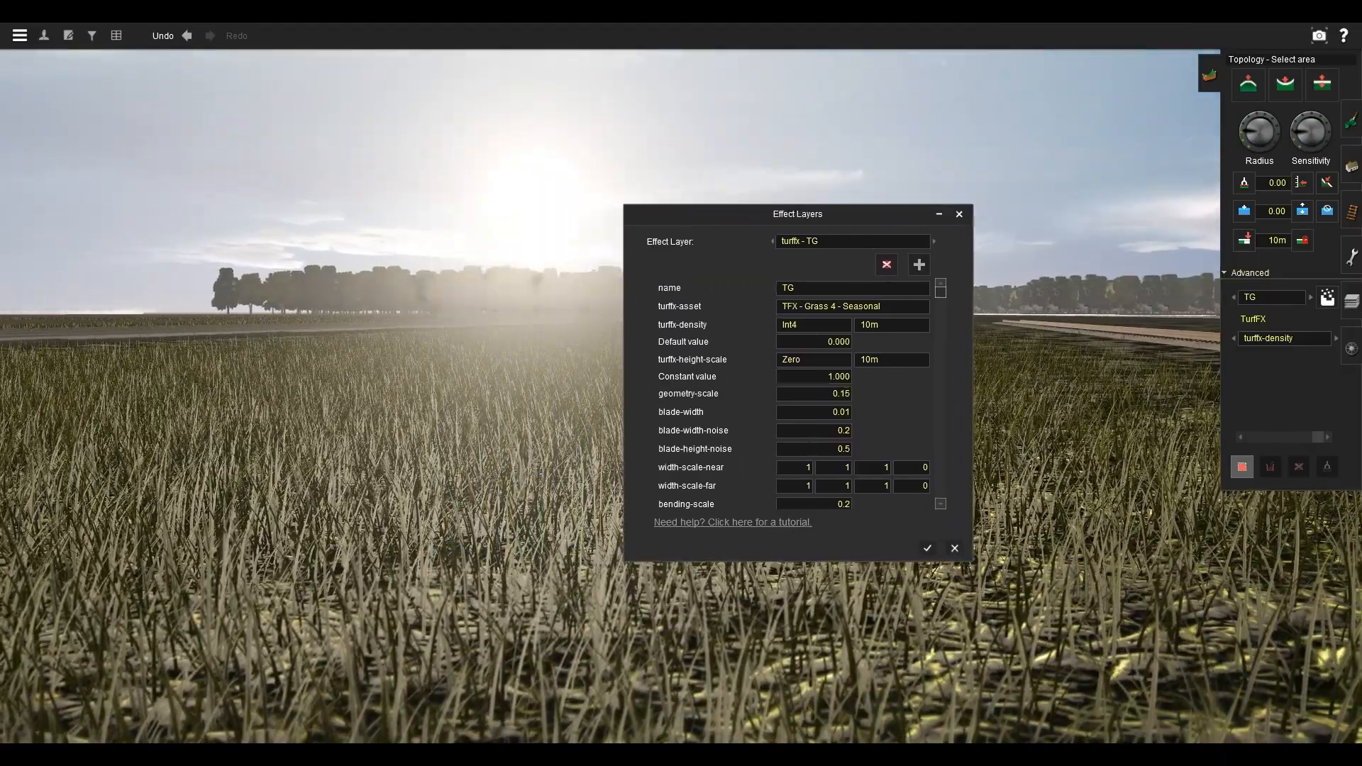
pyautogui.rightClick(435, 403)
pyautogui.press('Up')
pyautogui.press('Down')
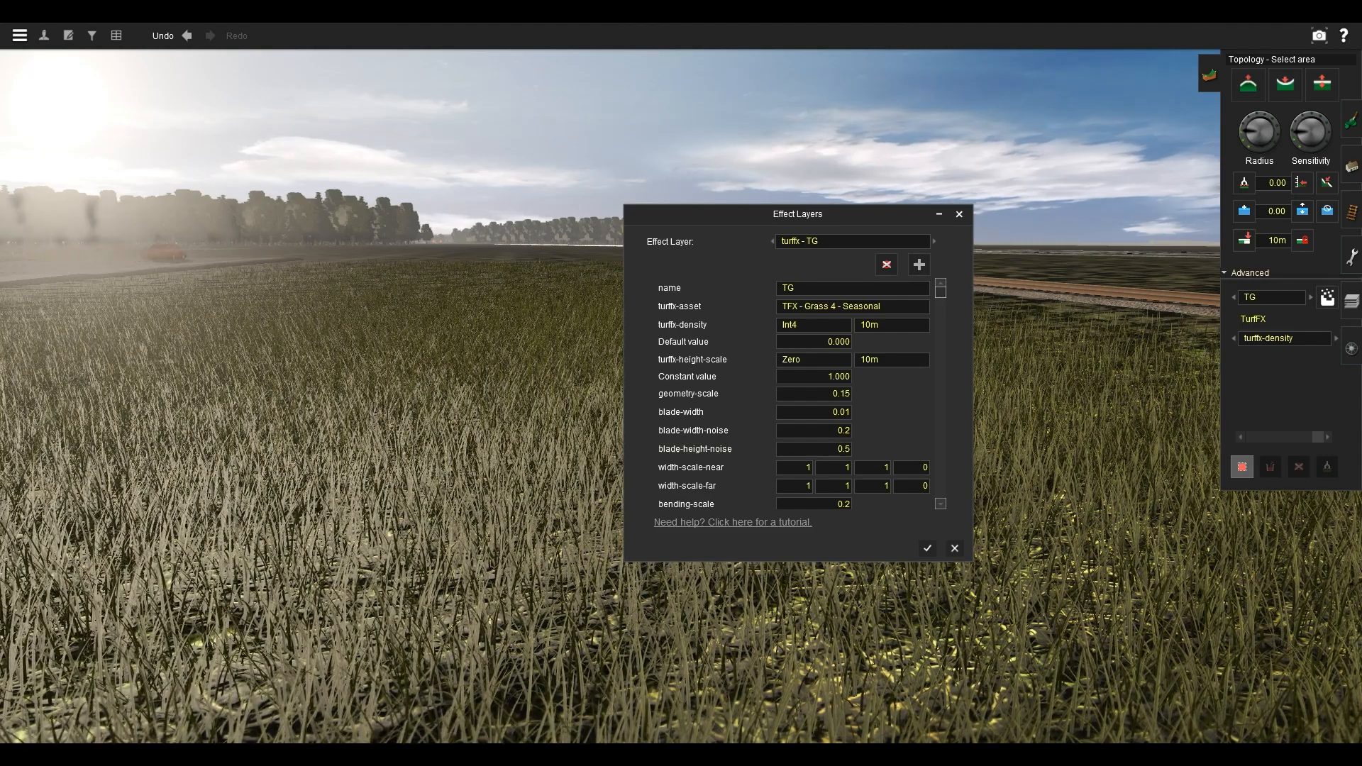
pyautogui.rightClick(349, 426)
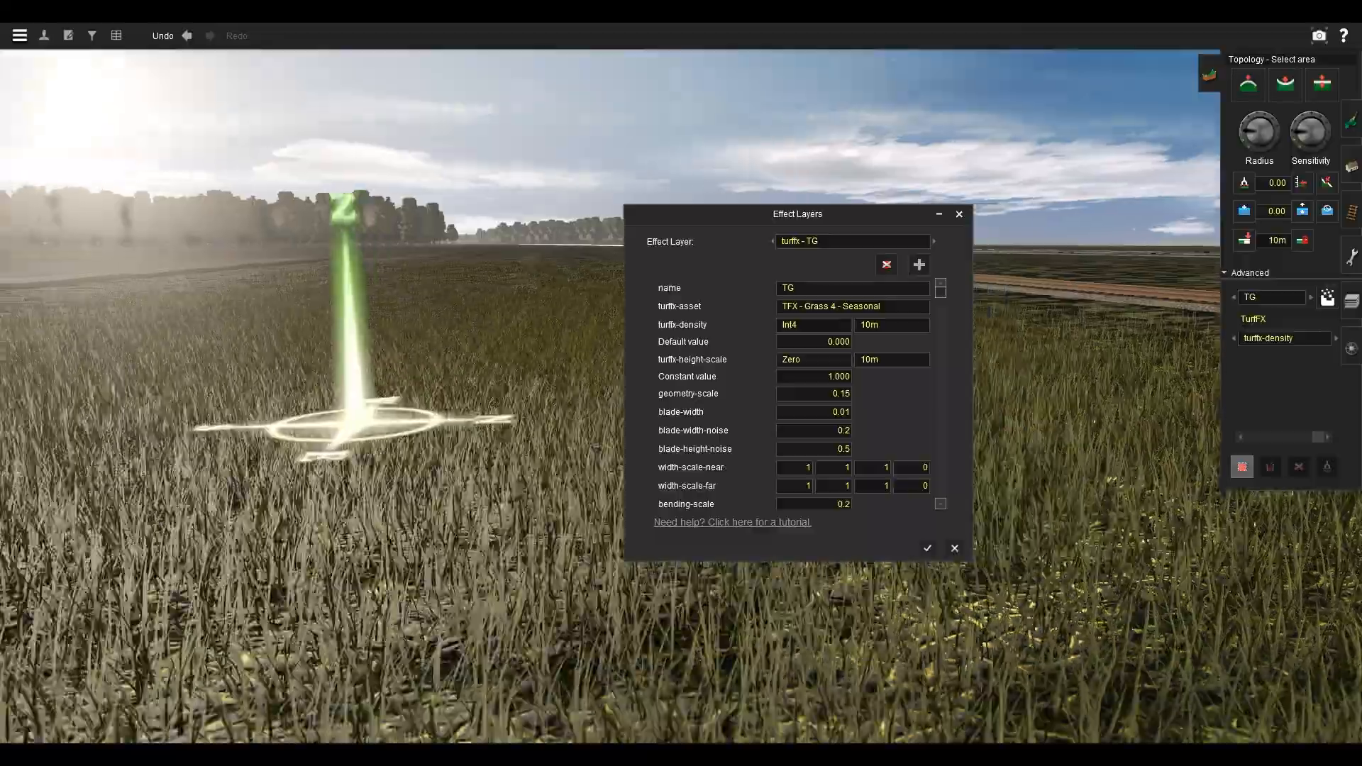
pyautogui.rightClick(510, 397)
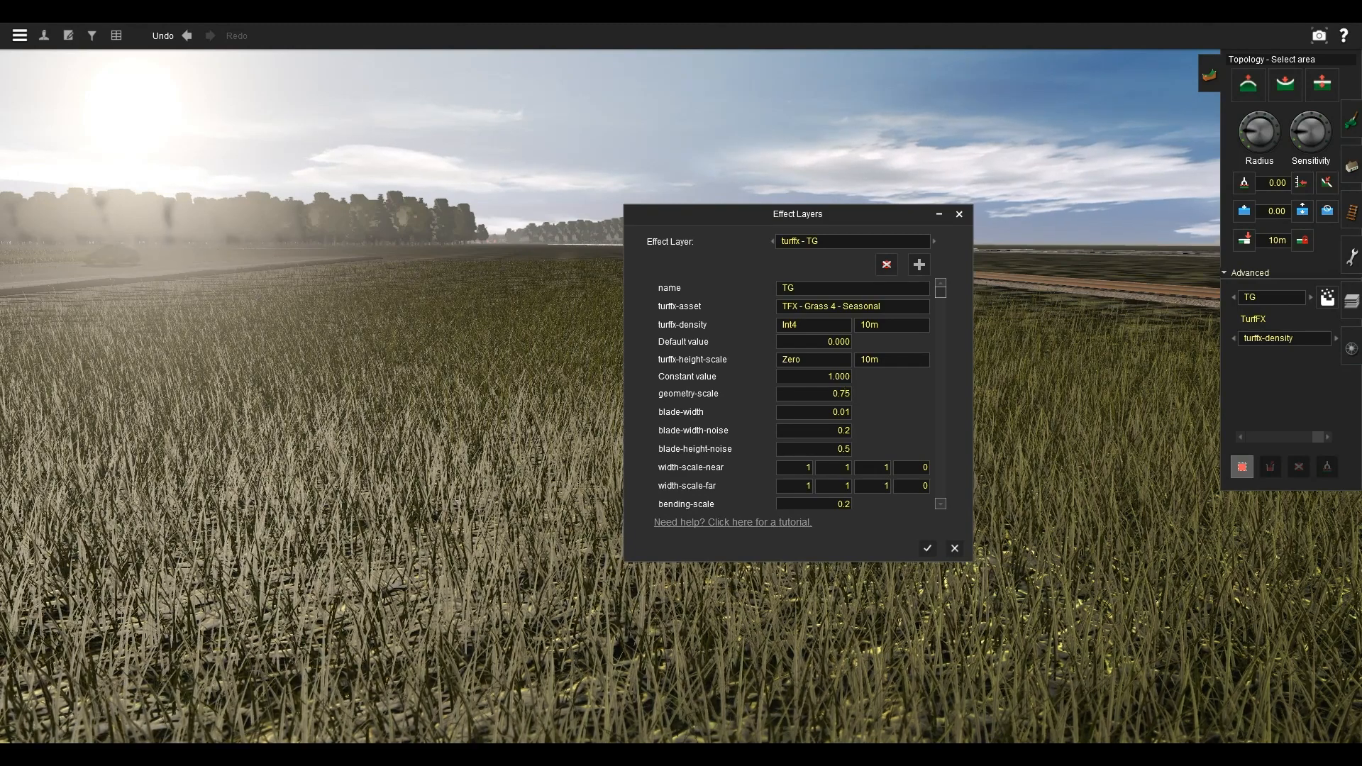
pyautogui.press('Return')
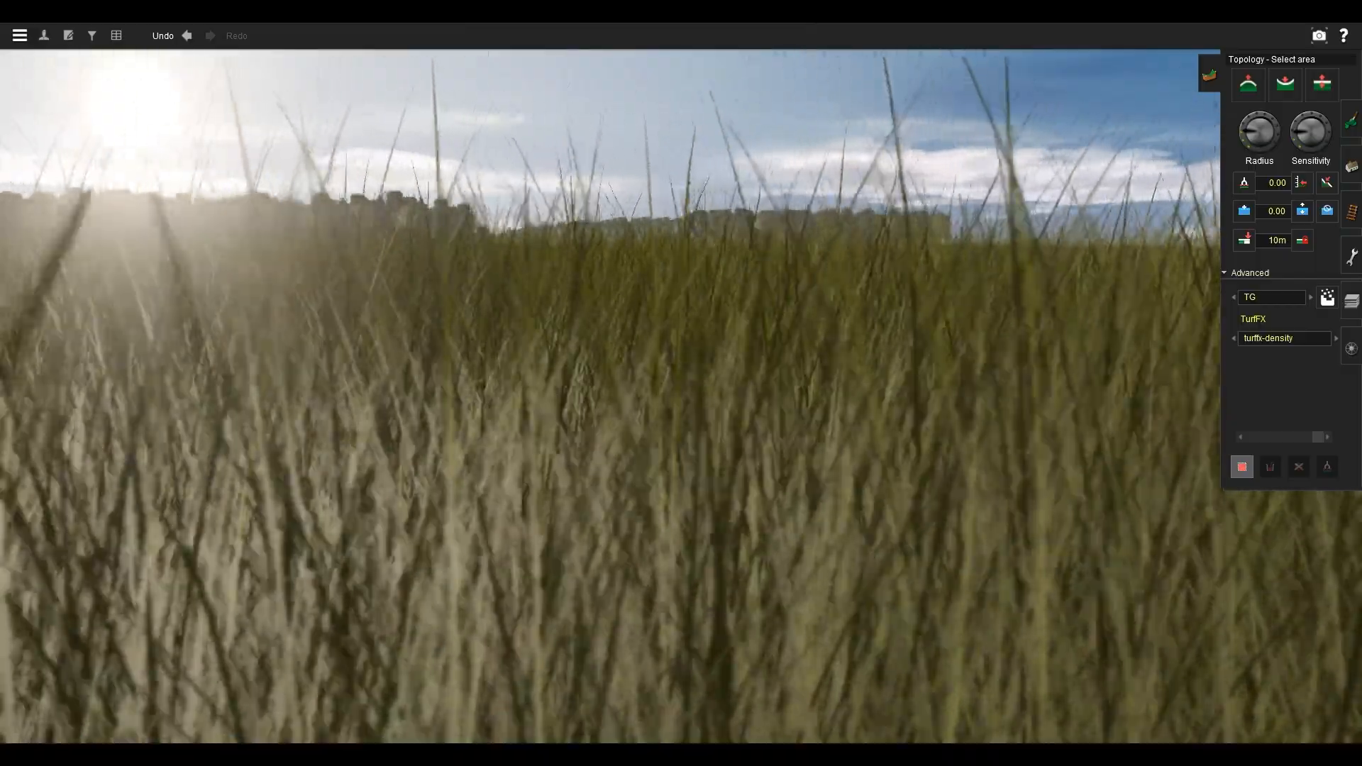
# Examine the rescaled TG grass from ground level, across the track and from above.
pyautogui.press('Left')
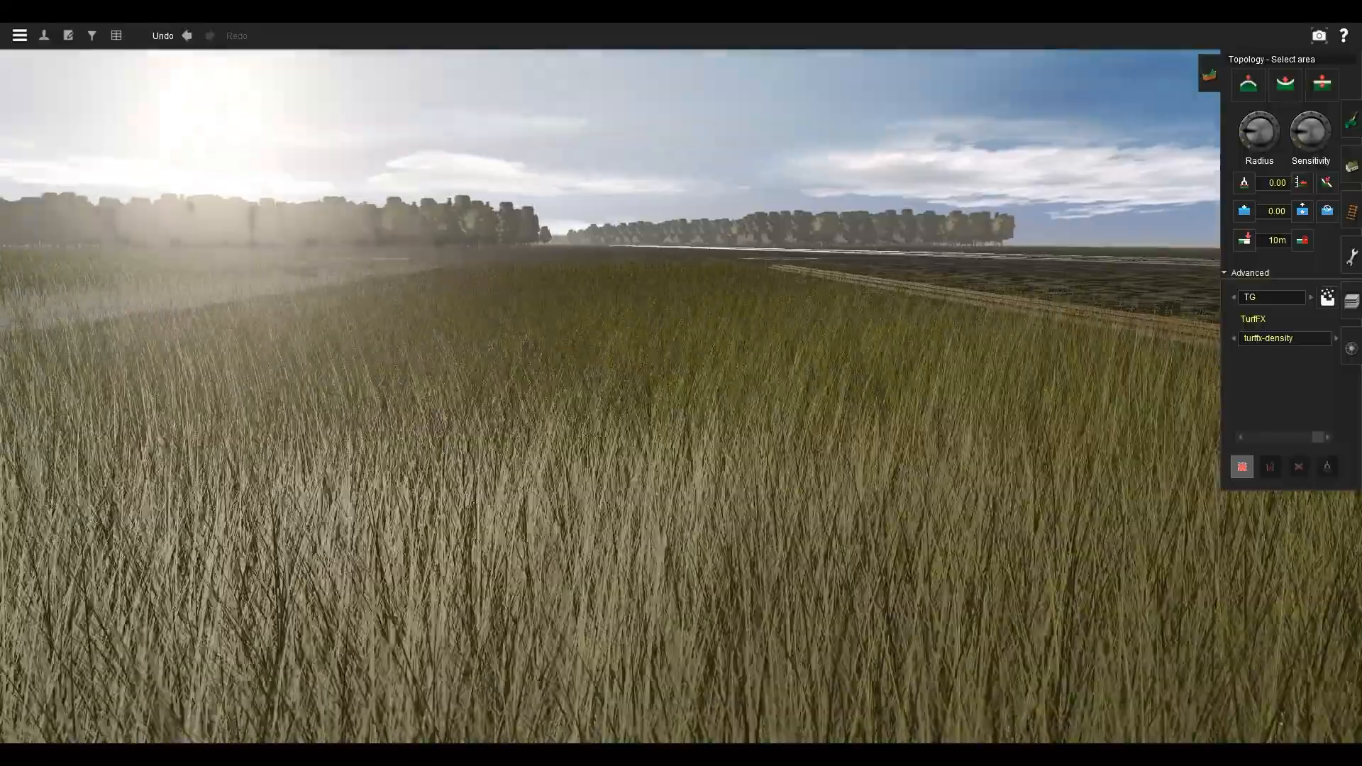
pyautogui.press('Left')
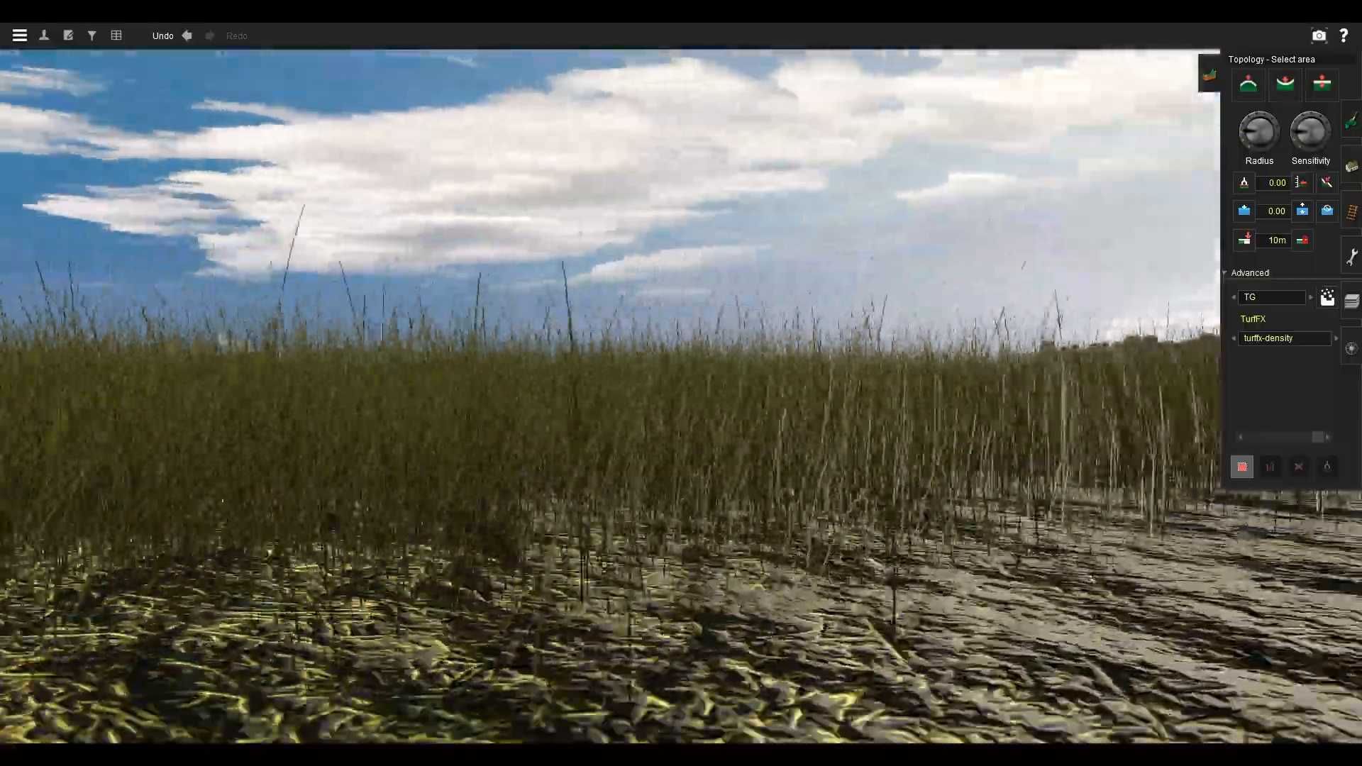
pyautogui.press('Down')
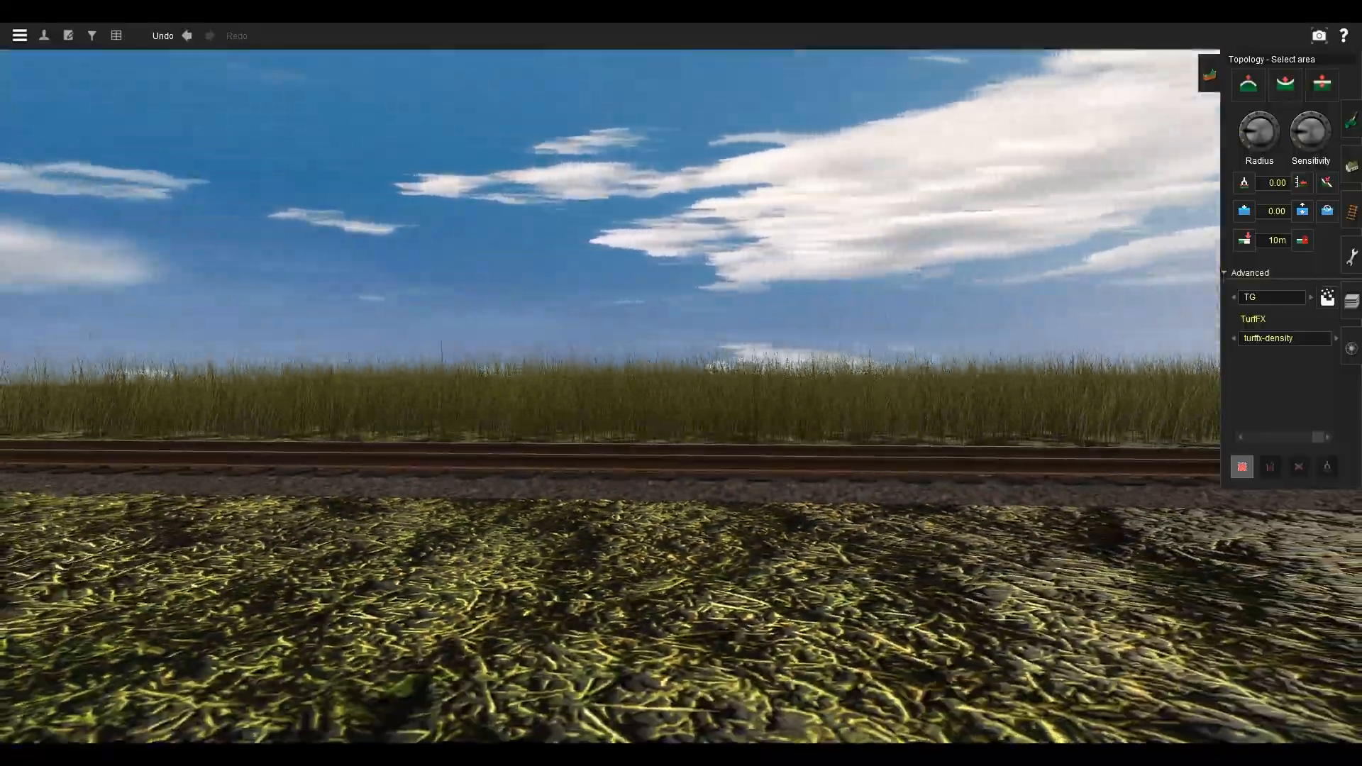
pyautogui.press('Left')
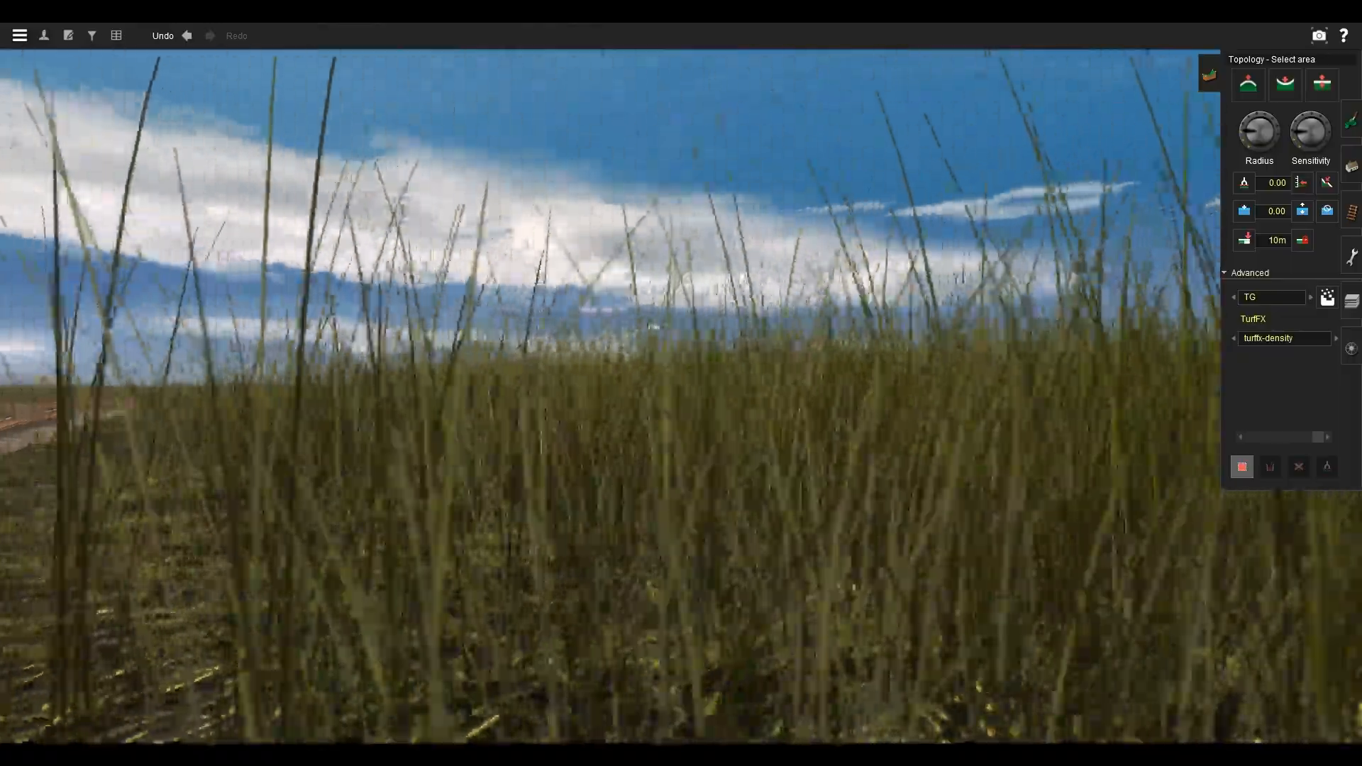
pyautogui.press('Right')
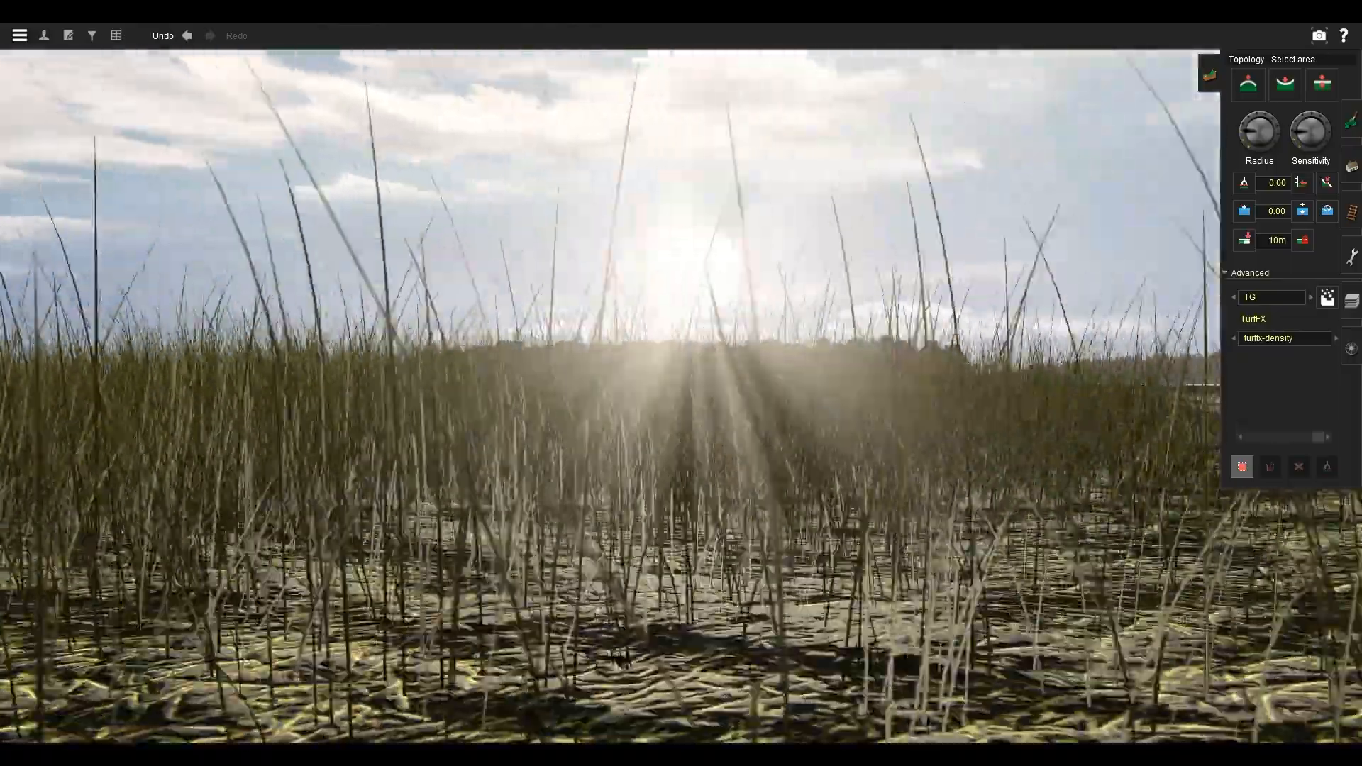
pyautogui.press('Right')
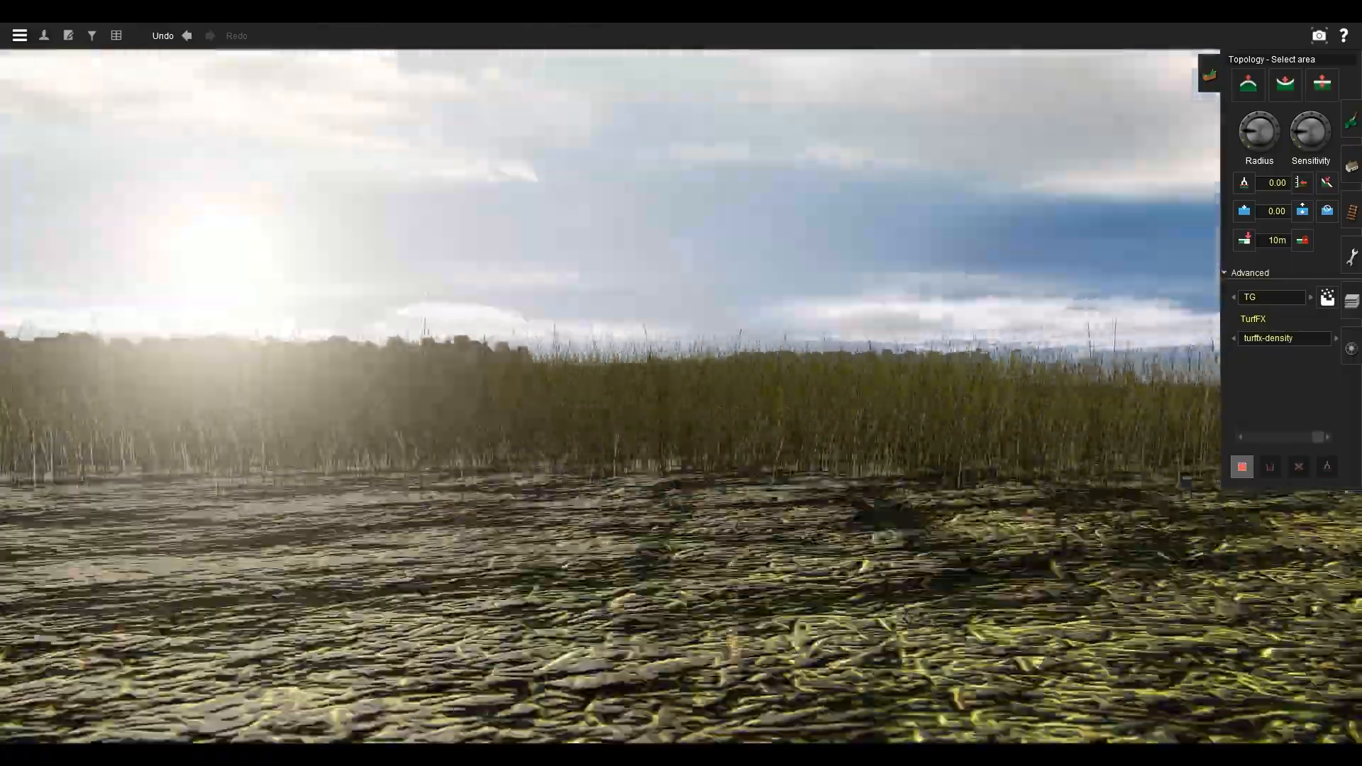
pyautogui.press('Right')
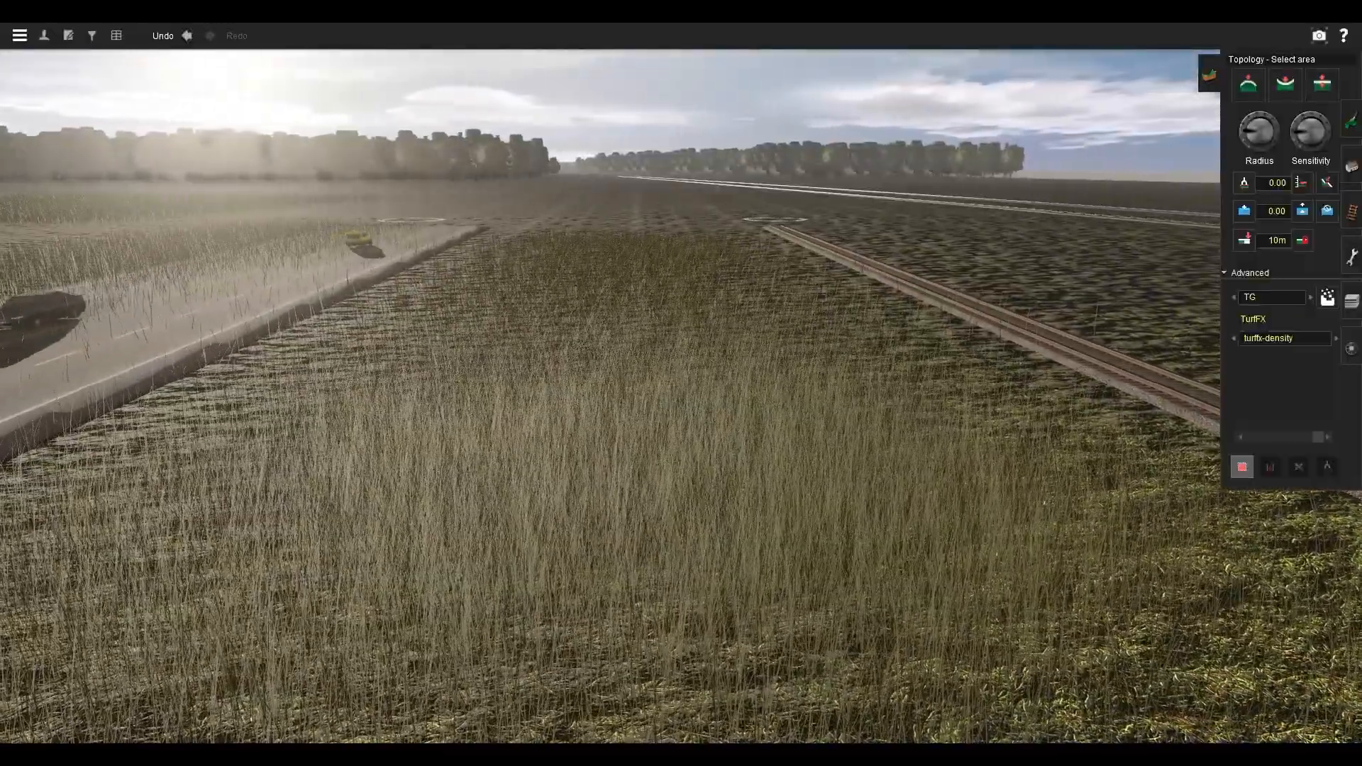
# Examine how the rescaled grass meets the road's edges and the open ground beyond the end of the road.
pyautogui.rightClick(476, 358)
pyautogui.rightClick(383, 368)
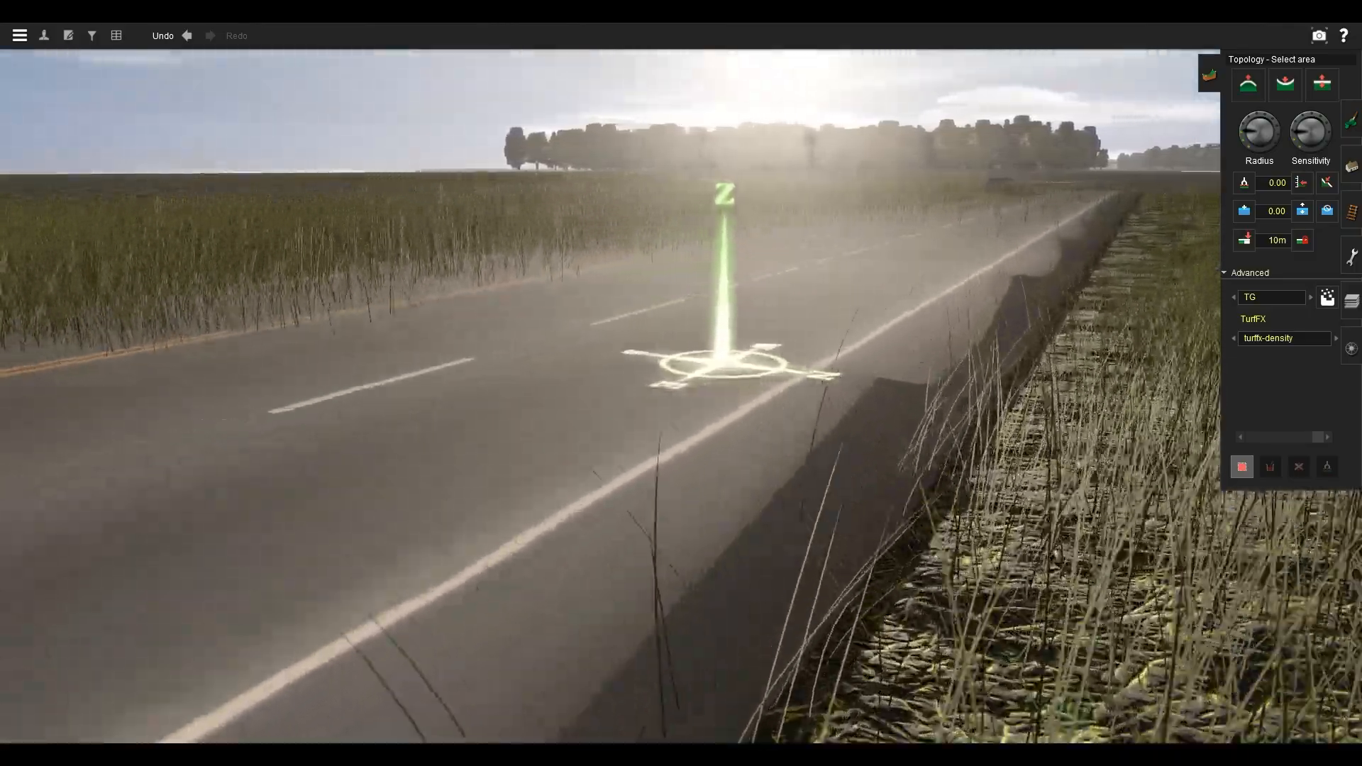
pyautogui.press('Right')
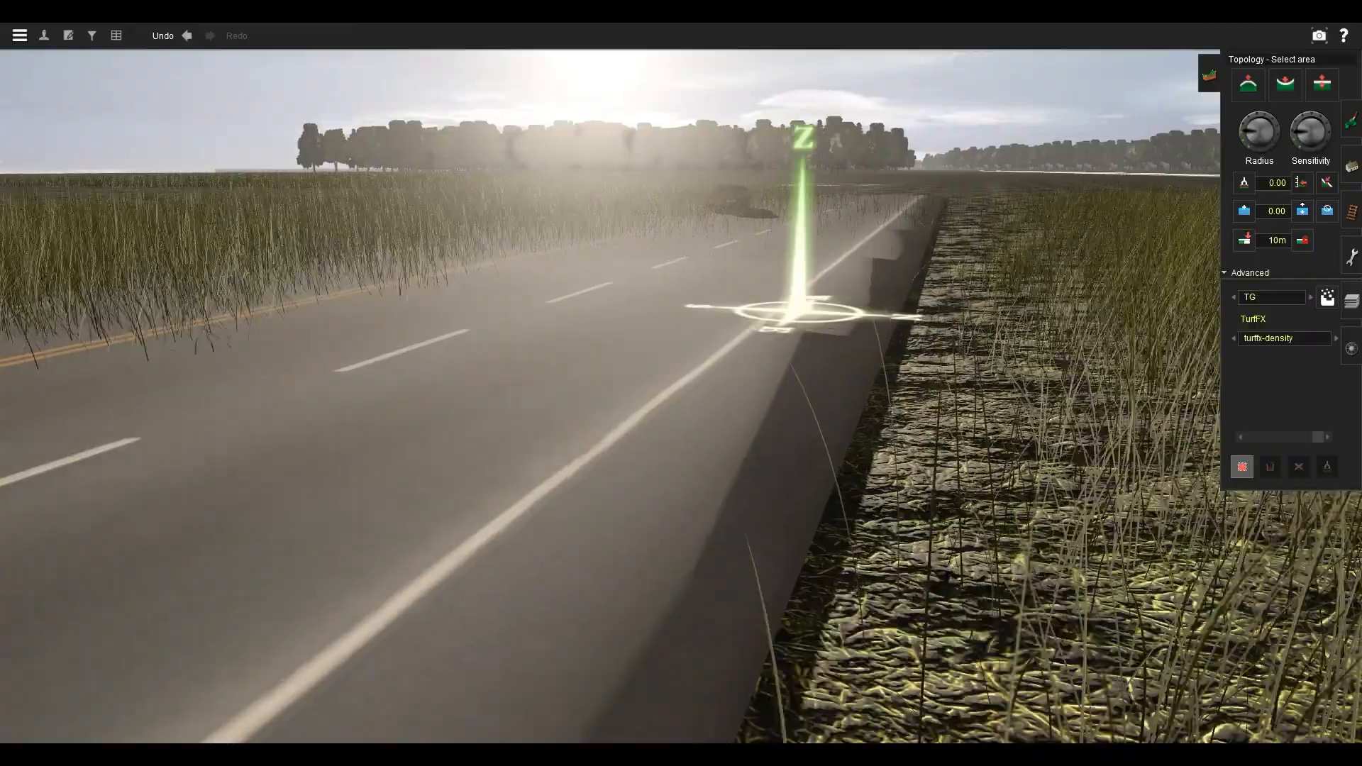
pyautogui.scroll(-3, 681, 383)
pyautogui.moveTo(682, 384); pyautogui.dragTo(699, 324, button='right')
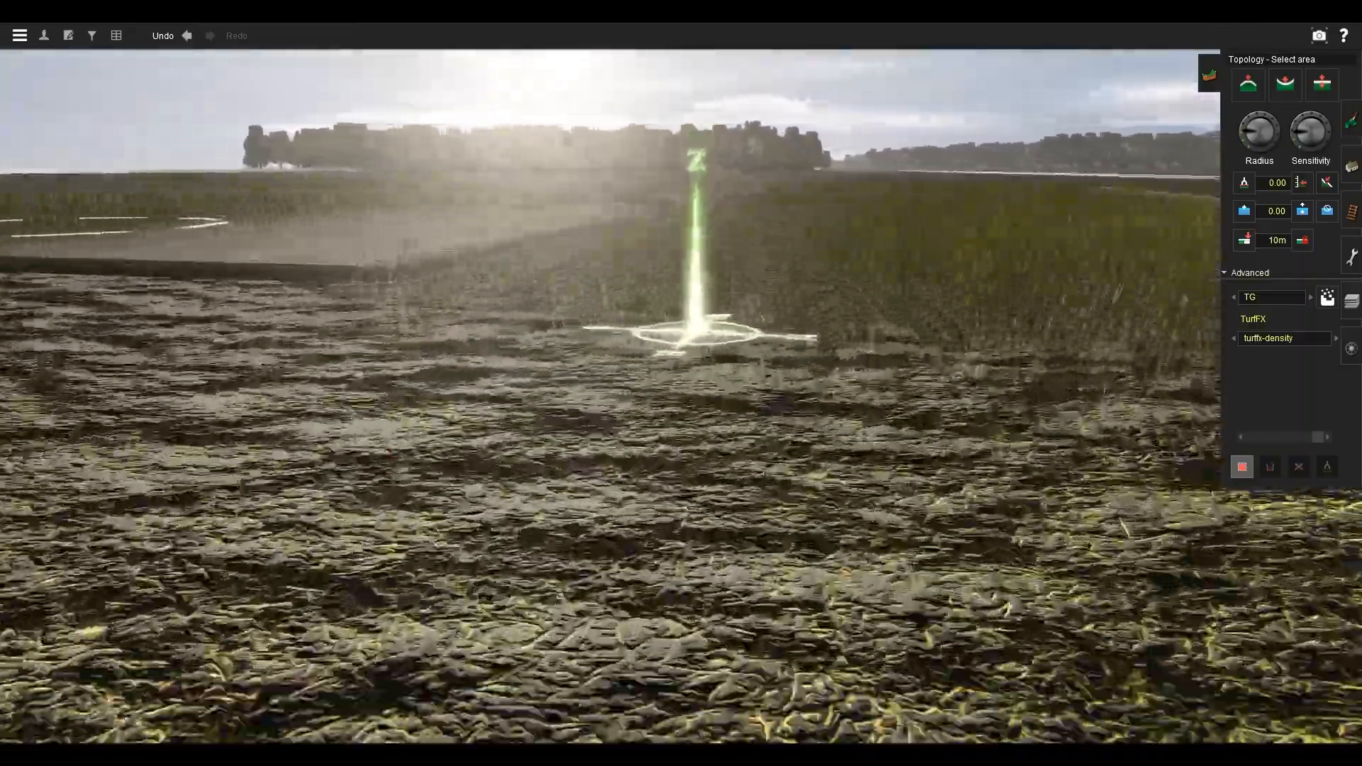
pyautogui.scroll(-3, 681, 383)
pyautogui.scroll(2, 681, 383)
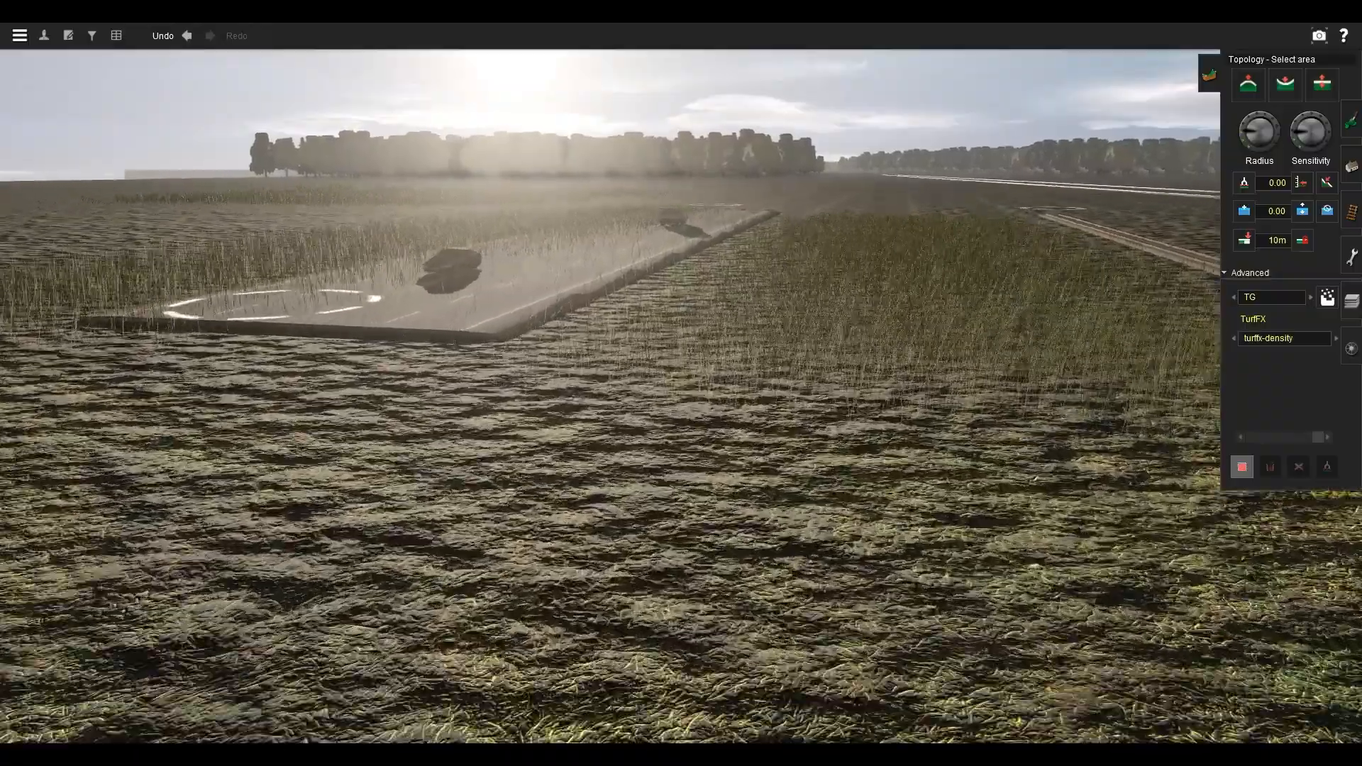
pyautogui.scroll(-1, 681, 383)
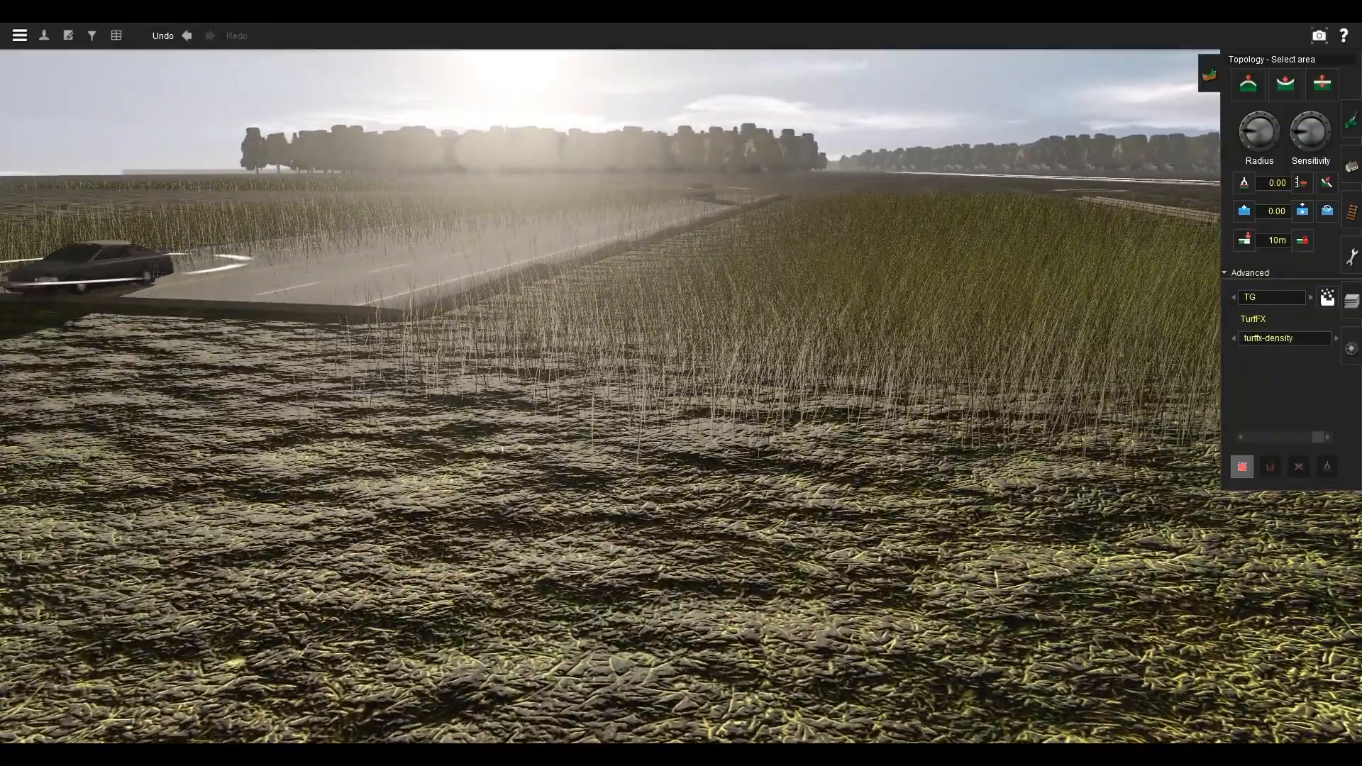
pyautogui.moveTo(750, 419); pyautogui.dragTo(660, 371, button='right')
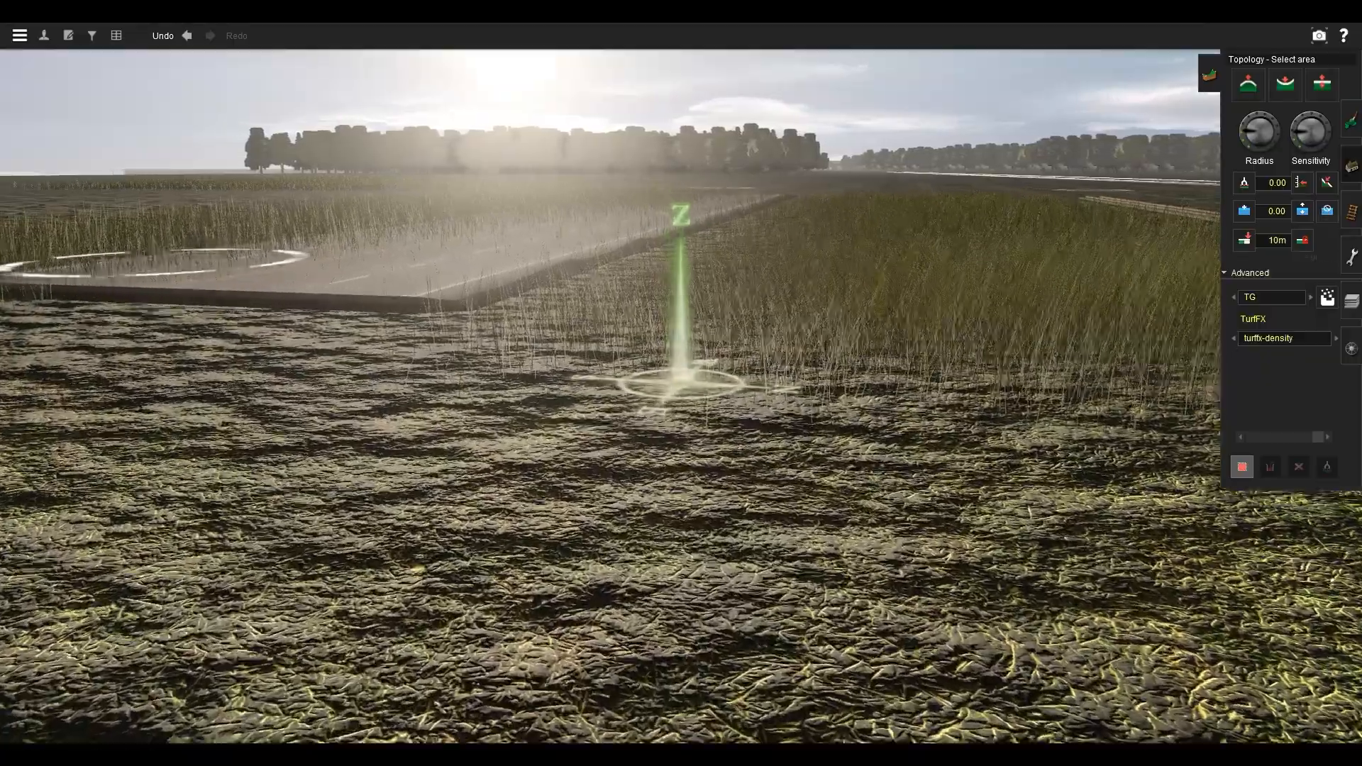
# Create a TurfFX effect layer named TG2 and set its asset to TFX - Grass Long 20 - Seasonal.
pyautogui.click(1328, 298)
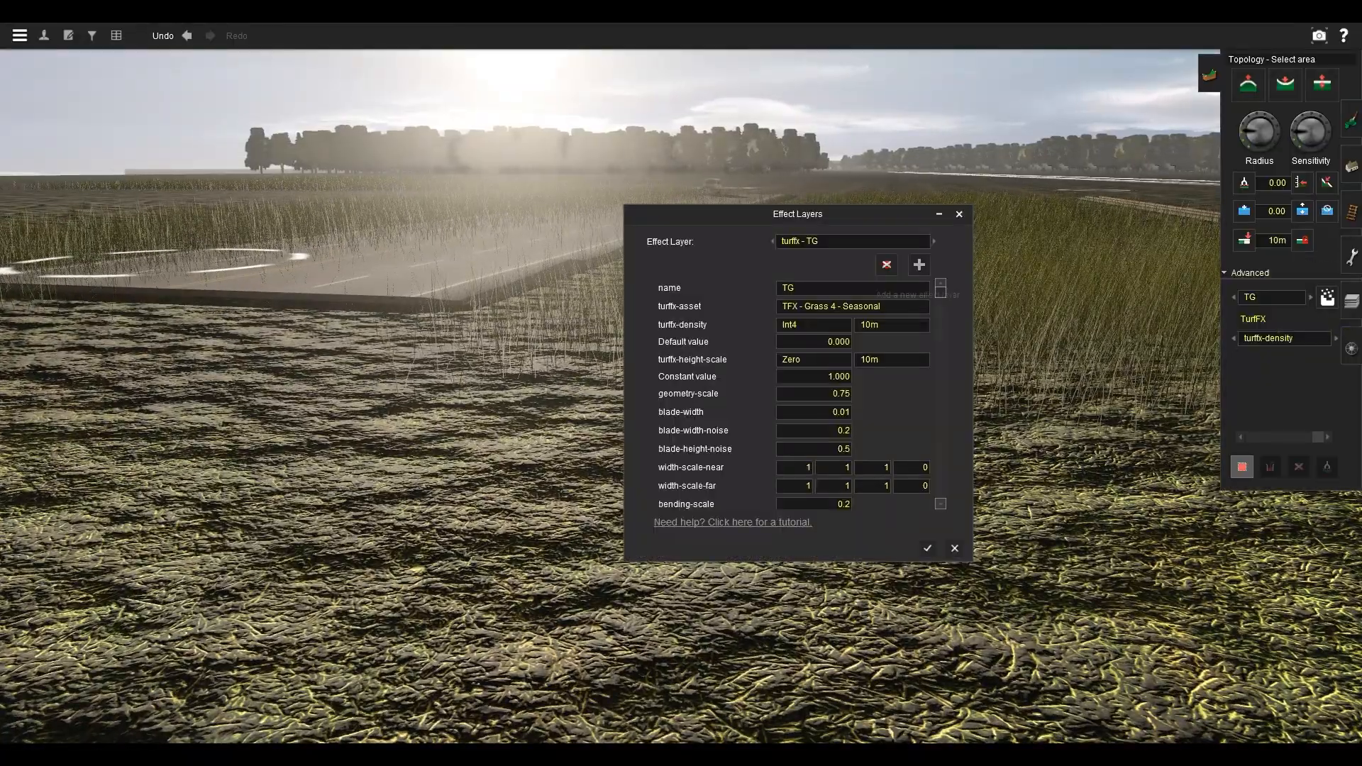
pyautogui.click(919, 264)
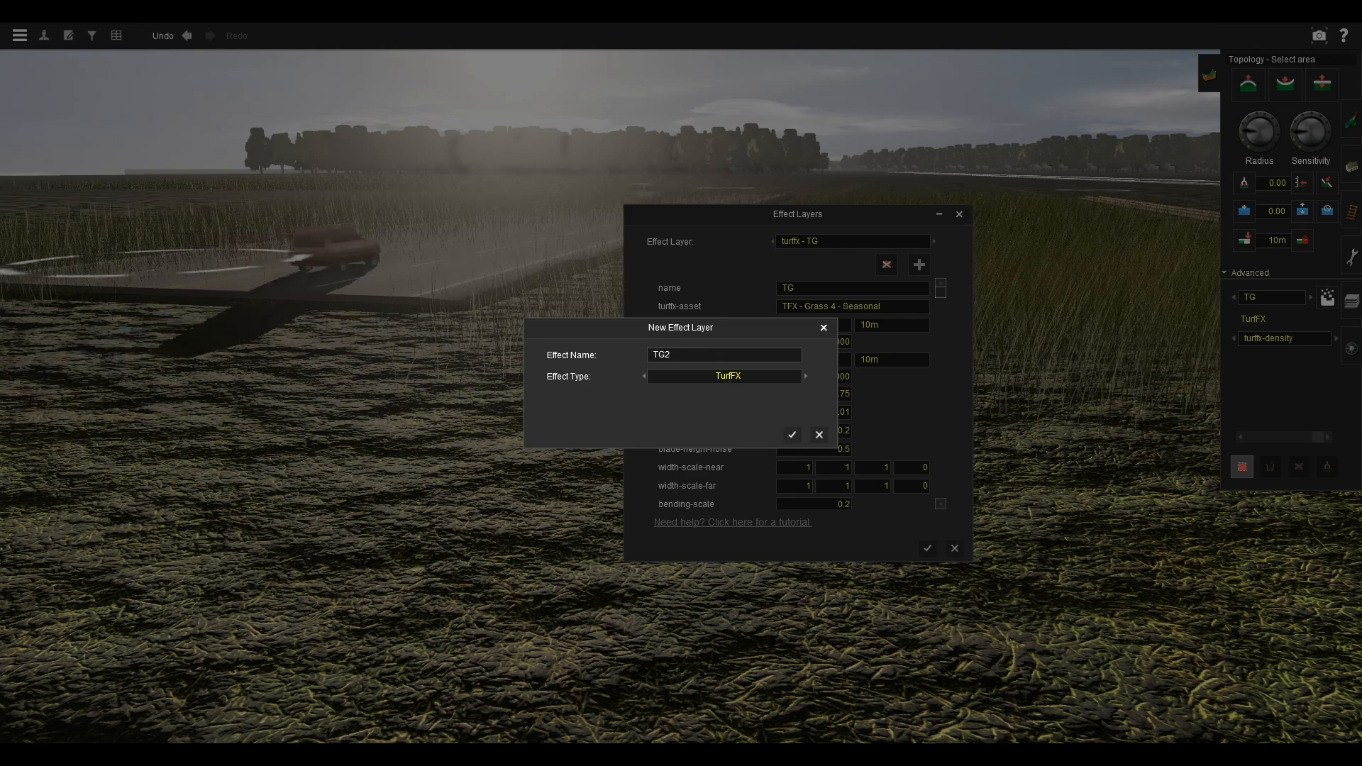
pyautogui.press('Return')
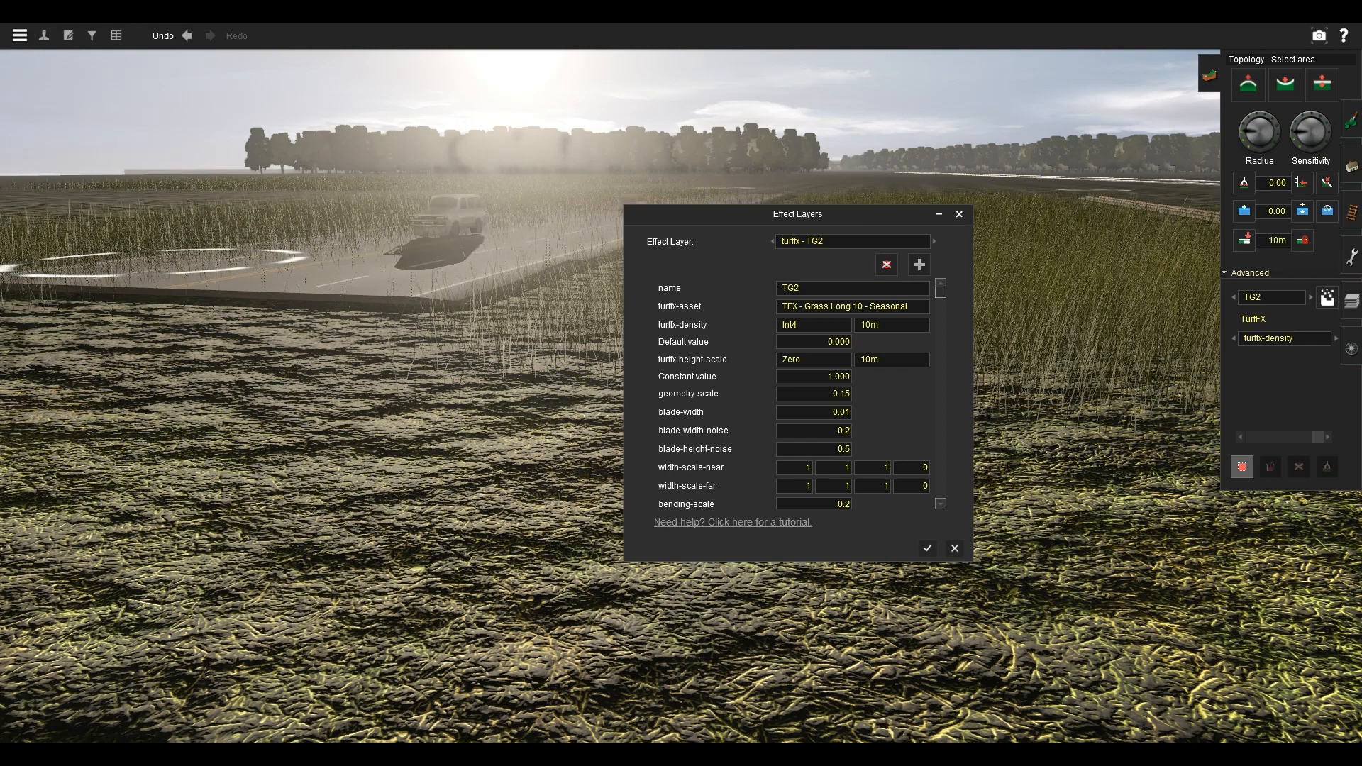
pyautogui.click(853, 307)
pyautogui.click(846, 353)
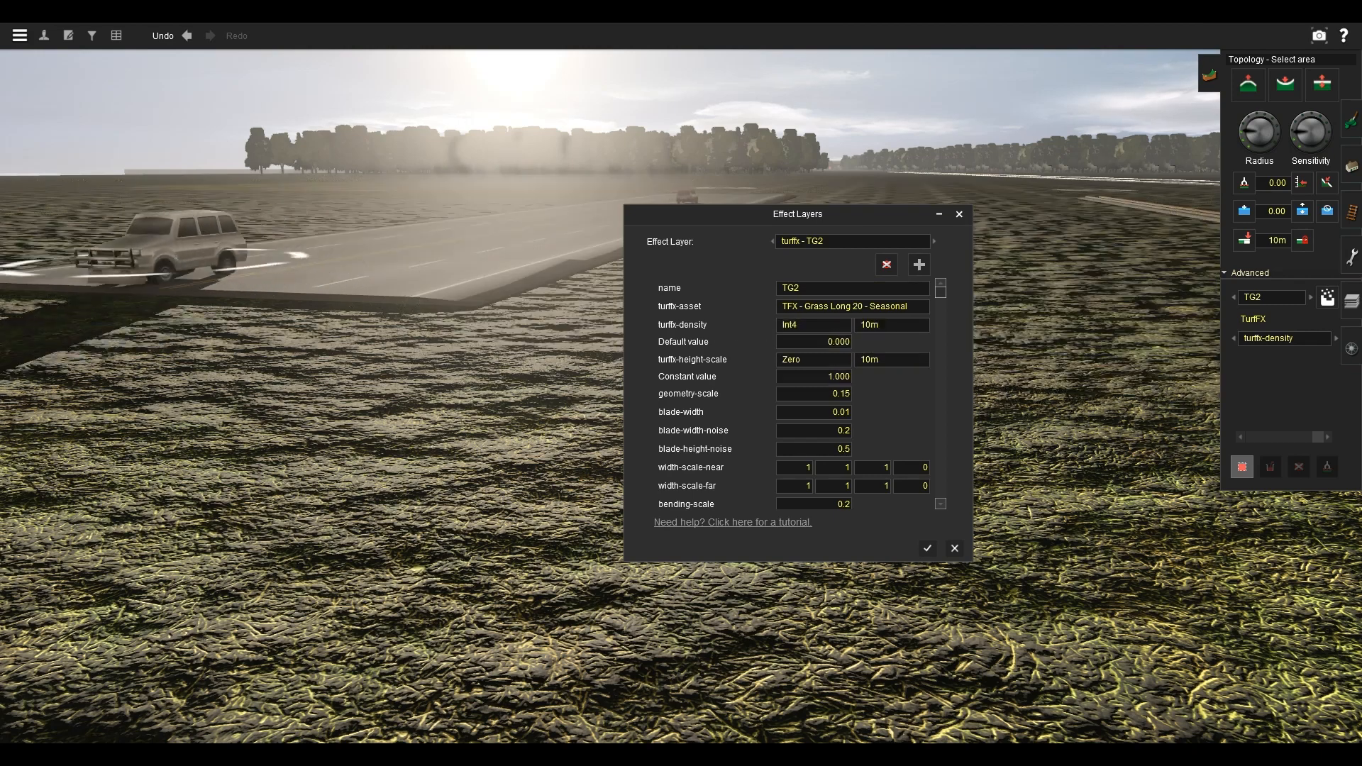
# Check the TG layer's geometry-scale for reference and return to the TG2 effect layer.
pyautogui.click(852, 242)
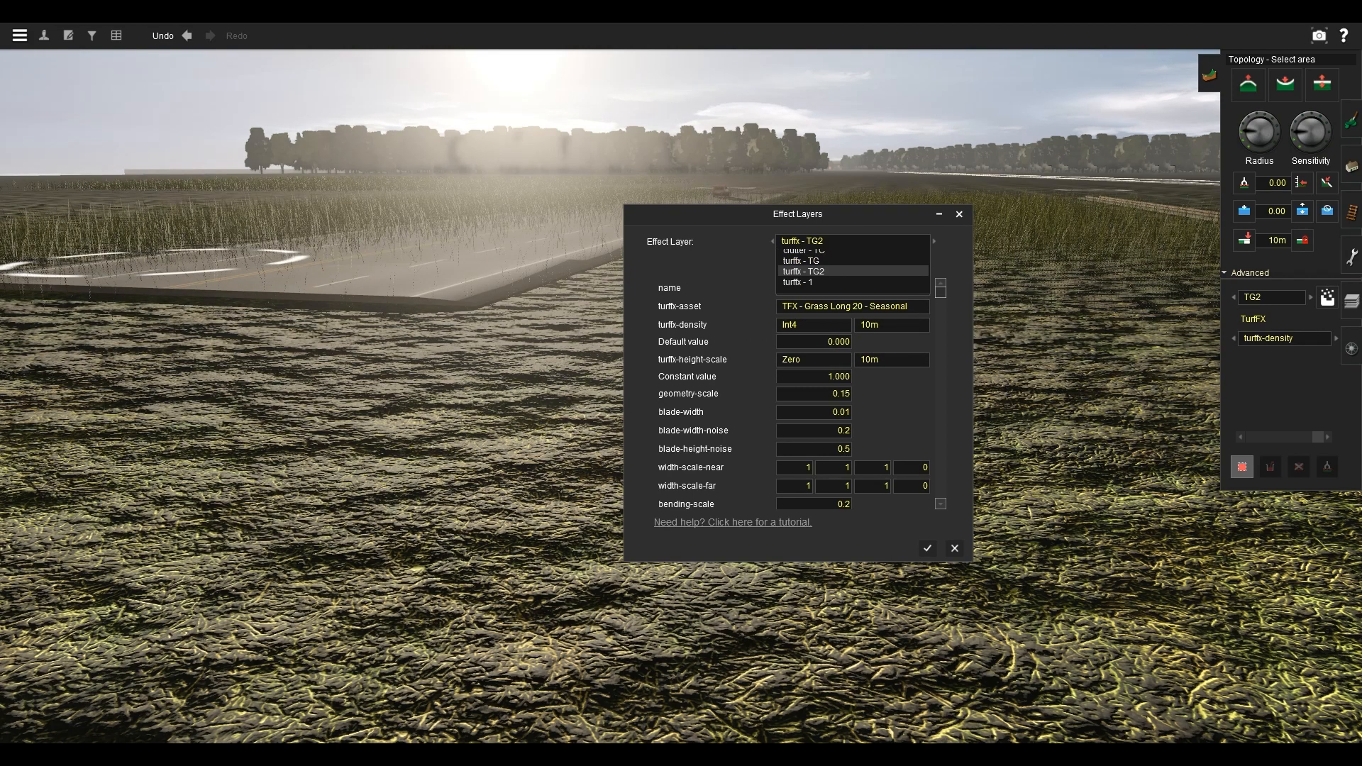
pyautogui.click(852, 261)
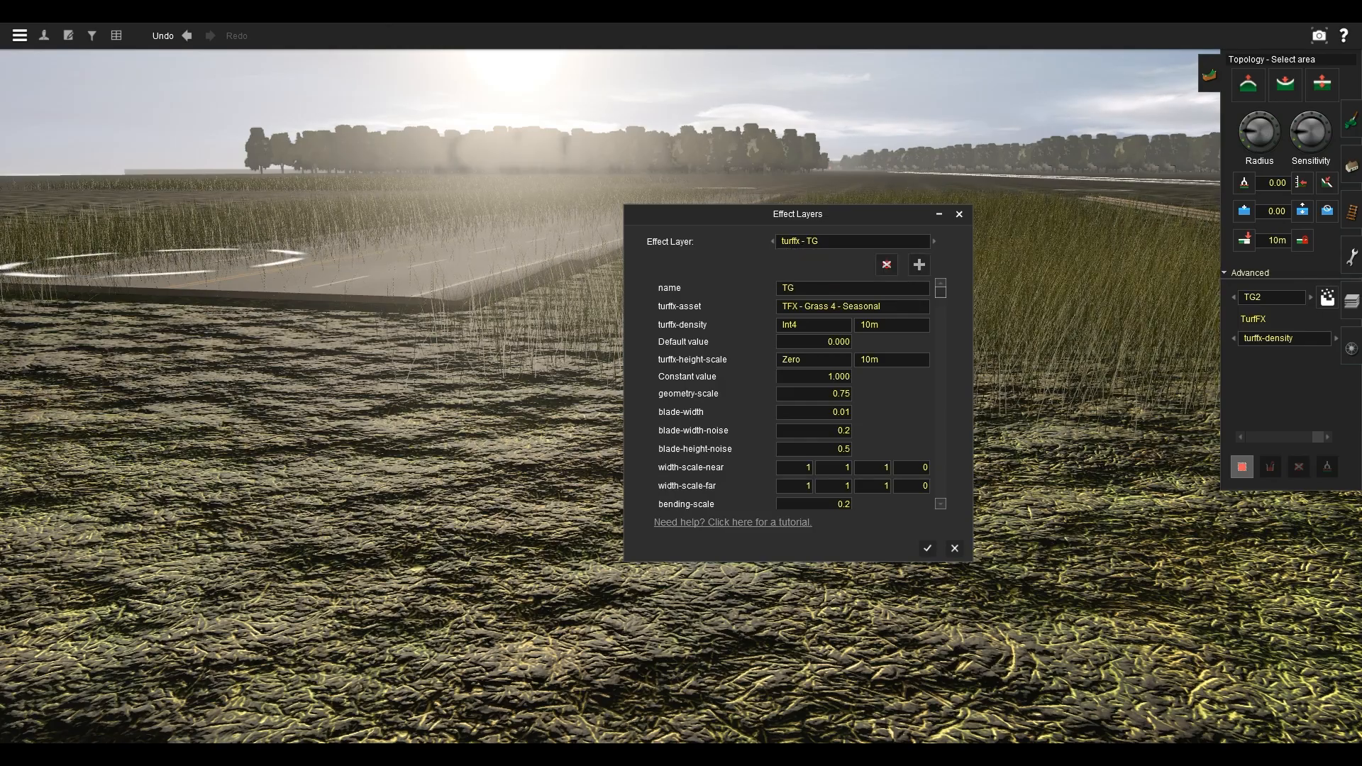
pyautogui.click(852, 241)
pyautogui.click(852, 271)
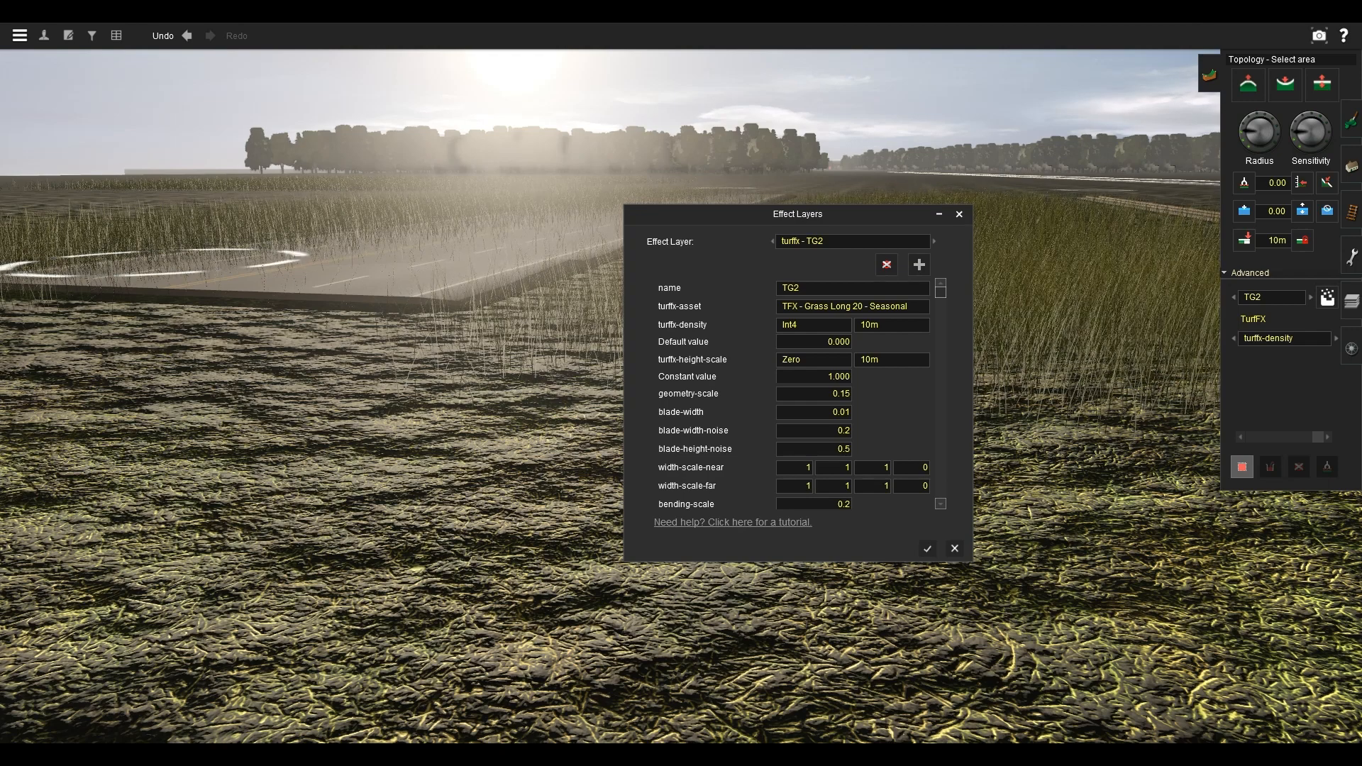
# Set the TG2 layer's geometry-scale to 0.75 and apply the effect layer settings.
pyautogui.click(845, 394)
pyautogui.press('BackSpace')
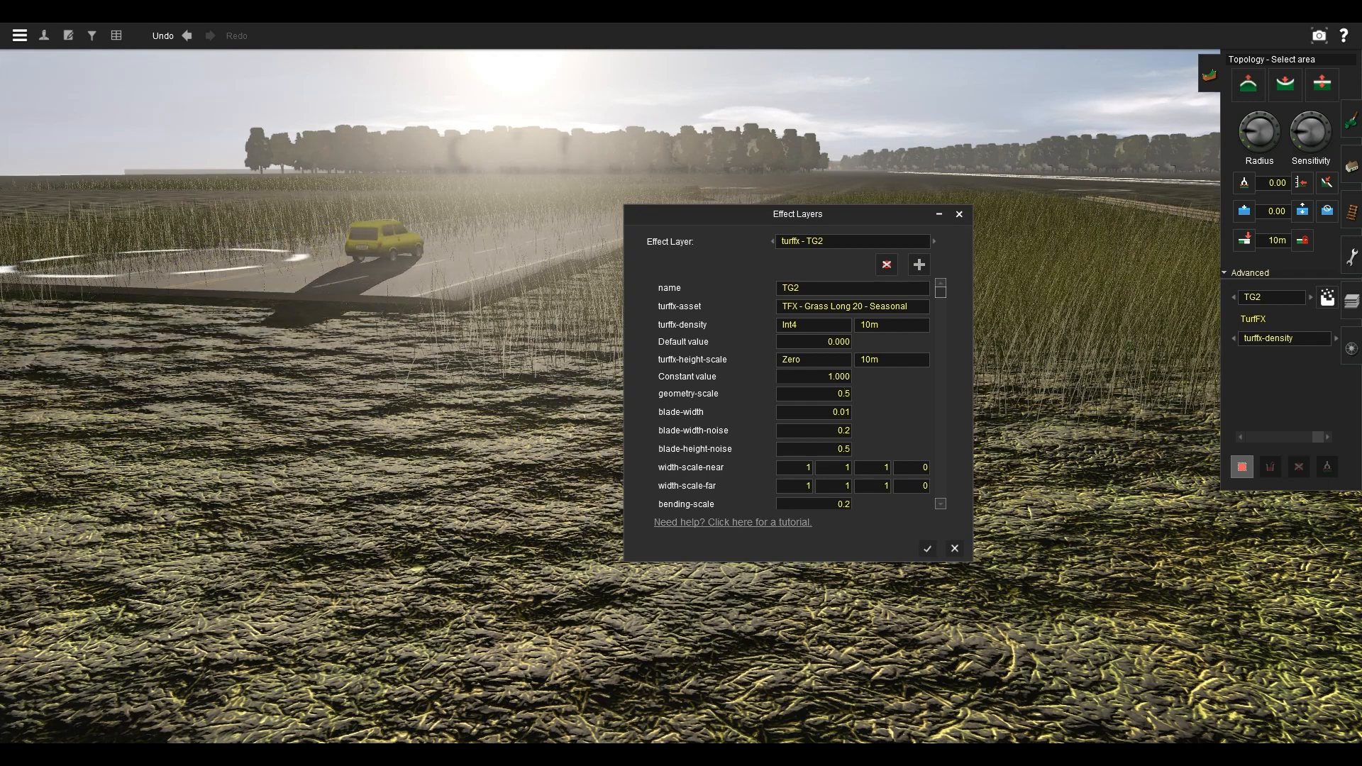
pyautogui.write('7')
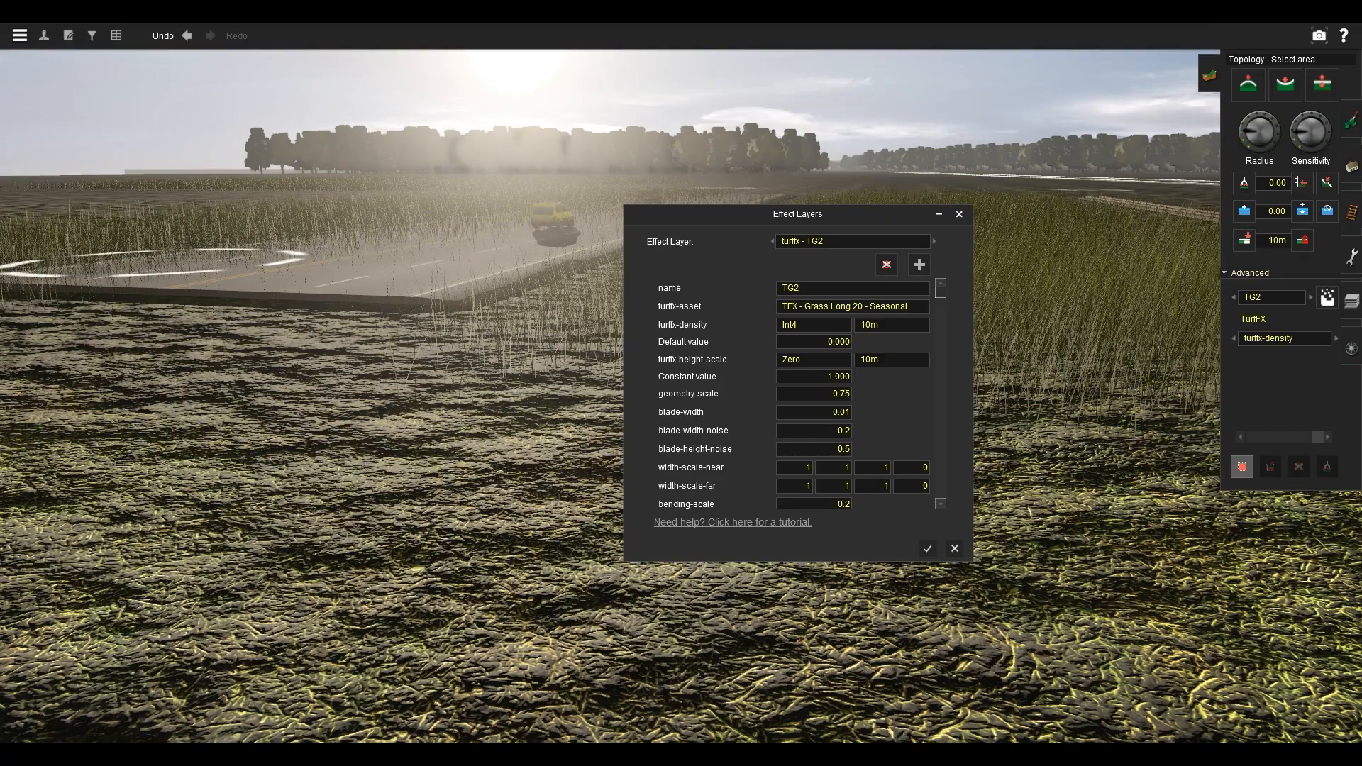
pyautogui.click(927, 548)
# Activate the Height up tool and examine the long TG2 grass from above, close up and at ground level around the road and track.
pyautogui.scroll(-3, 681, 383)
pyautogui.click(1247, 85)
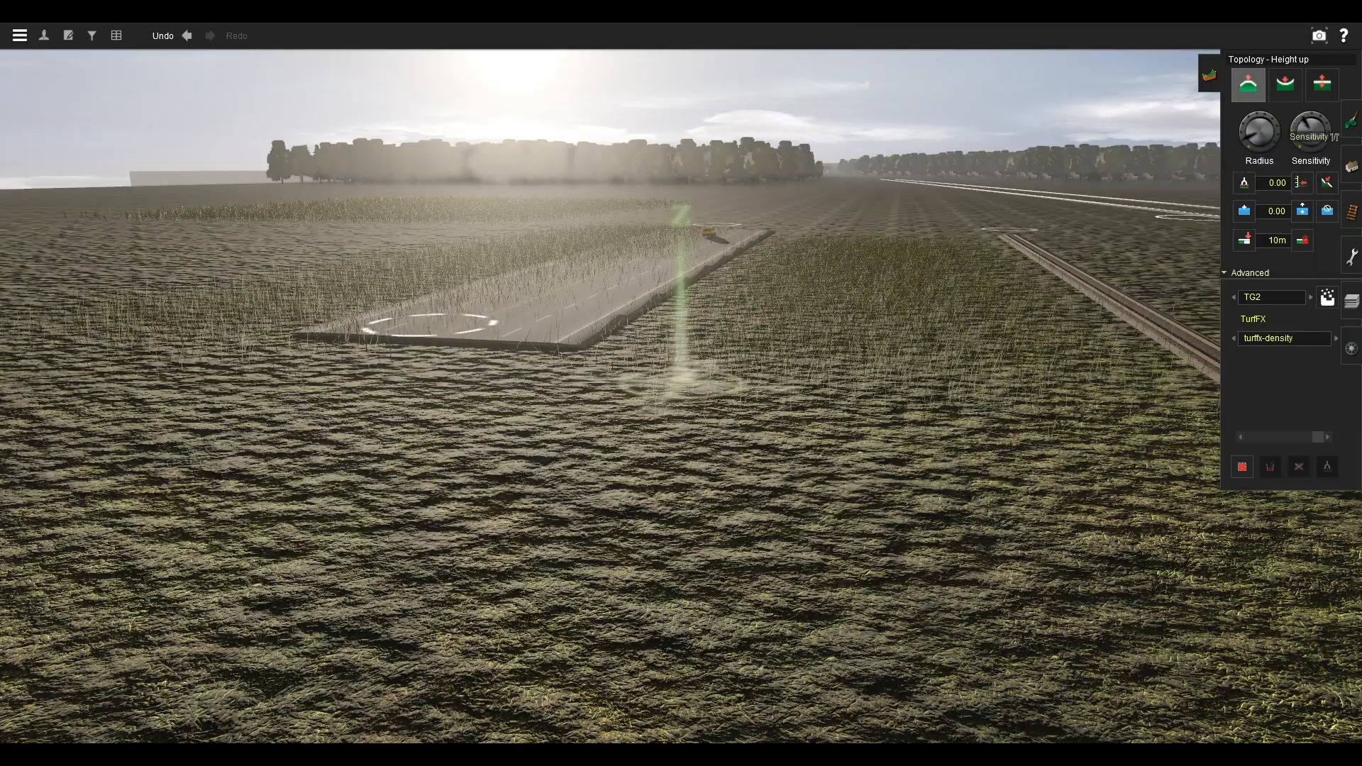
pyautogui.rightClick(836, 345)
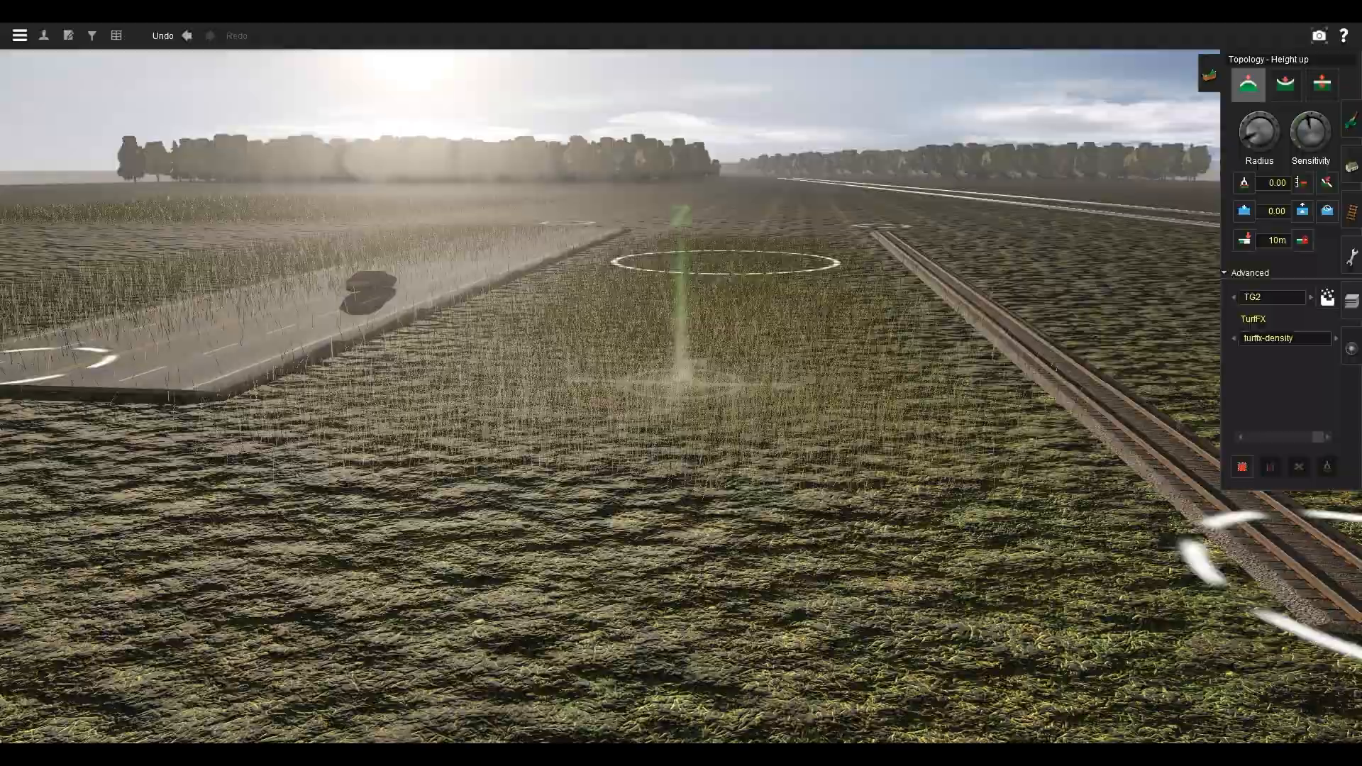
pyautogui.scroll(5, 586, 387)
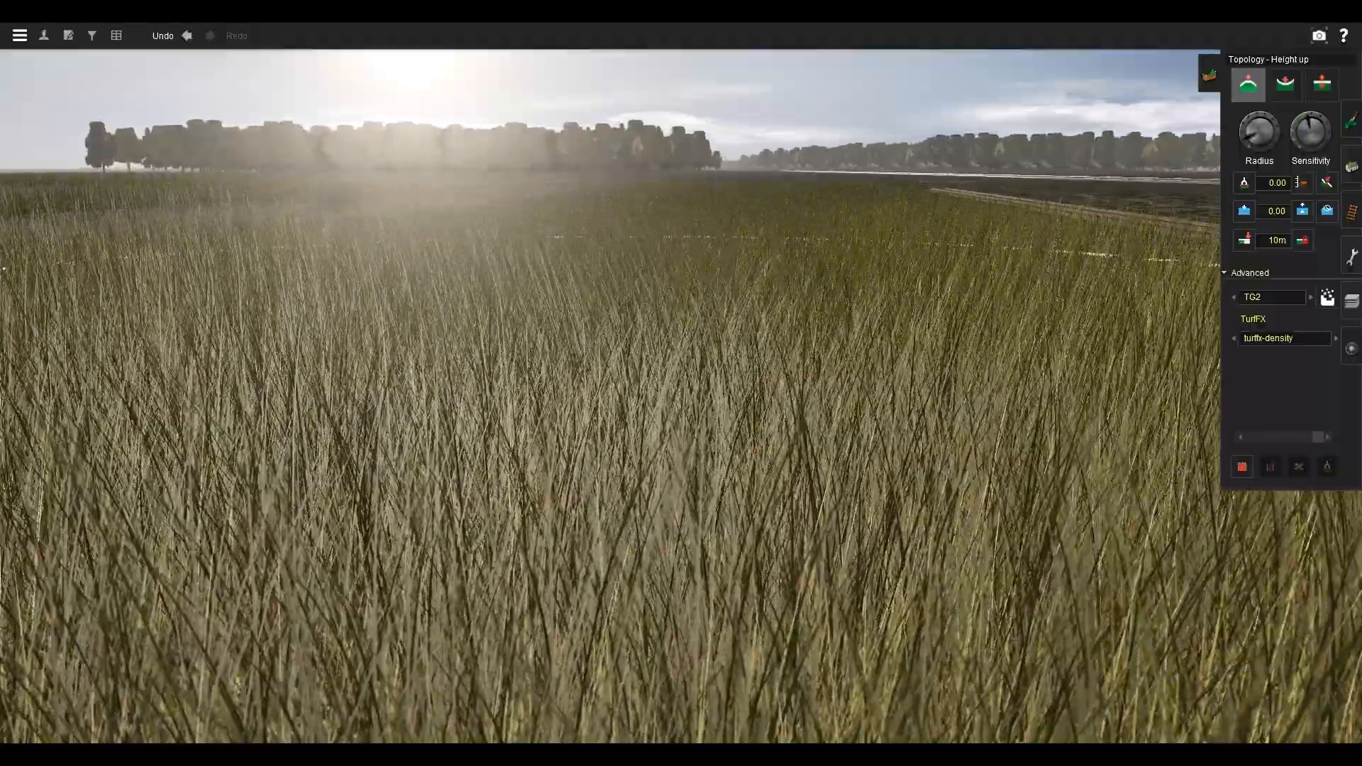
pyautogui.rightClick(596, 399)
pyautogui.scroll(-5, 595, 399)
pyautogui.press('Left')
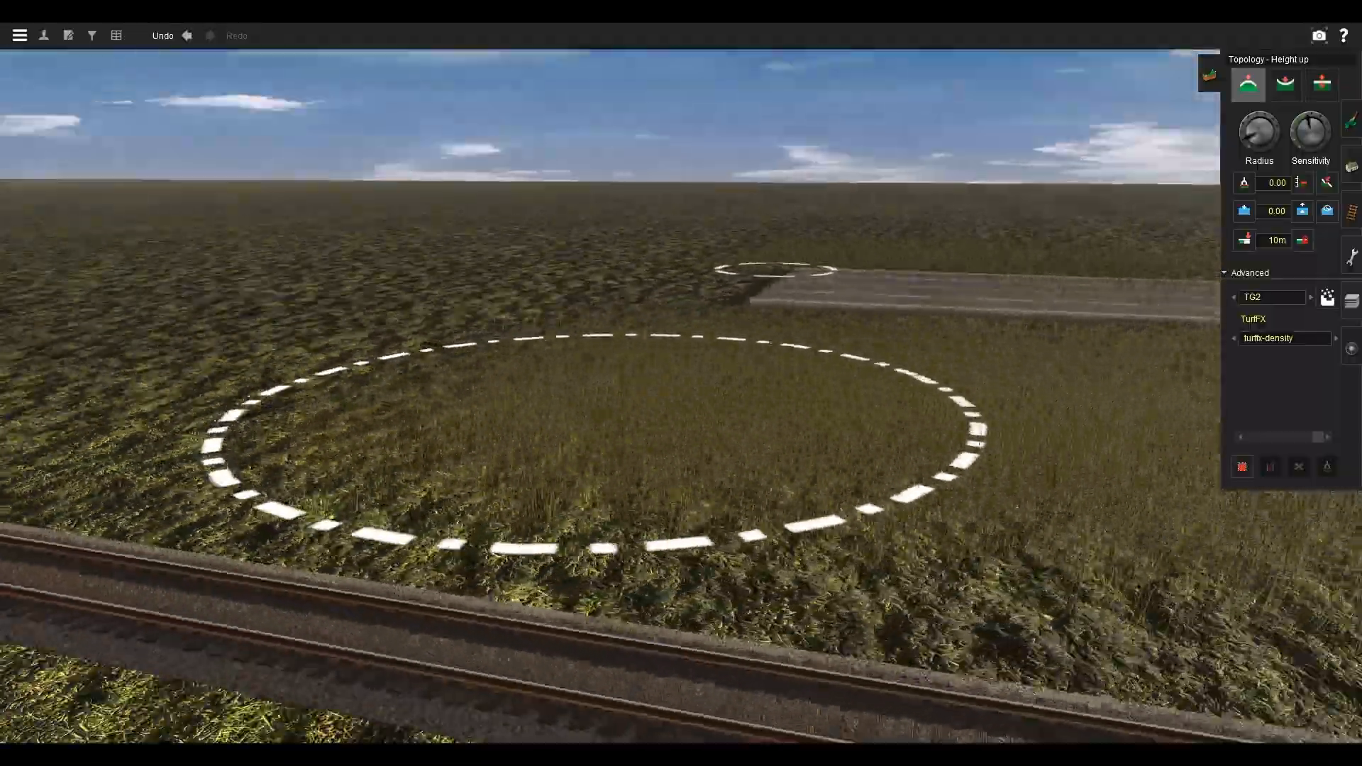
pyautogui.press('Right')
pyautogui.scroll(5, 595, 440)
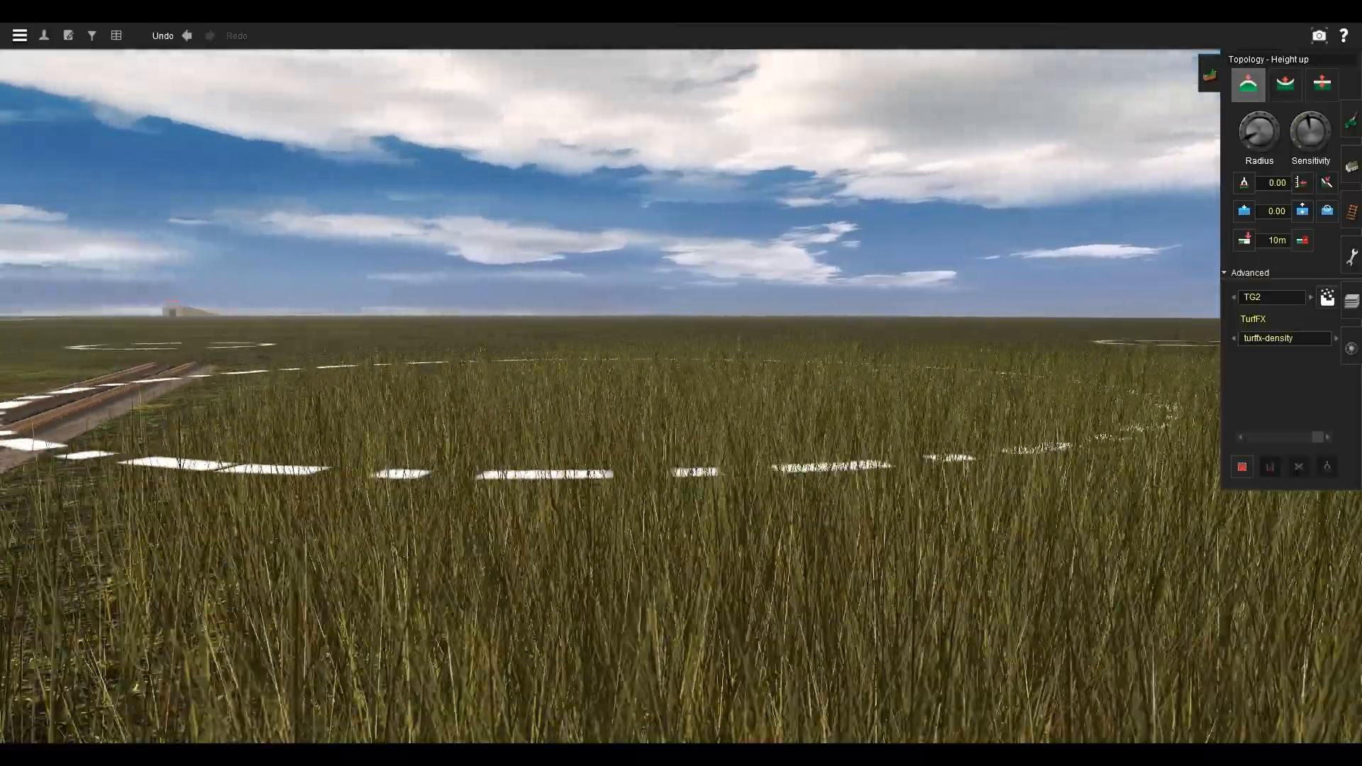
pyautogui.press('Left')
pyautogui.scroll(-3, 594, 437)
pyautogui.press('Up')
pyautogui.rightClick(779, 309)
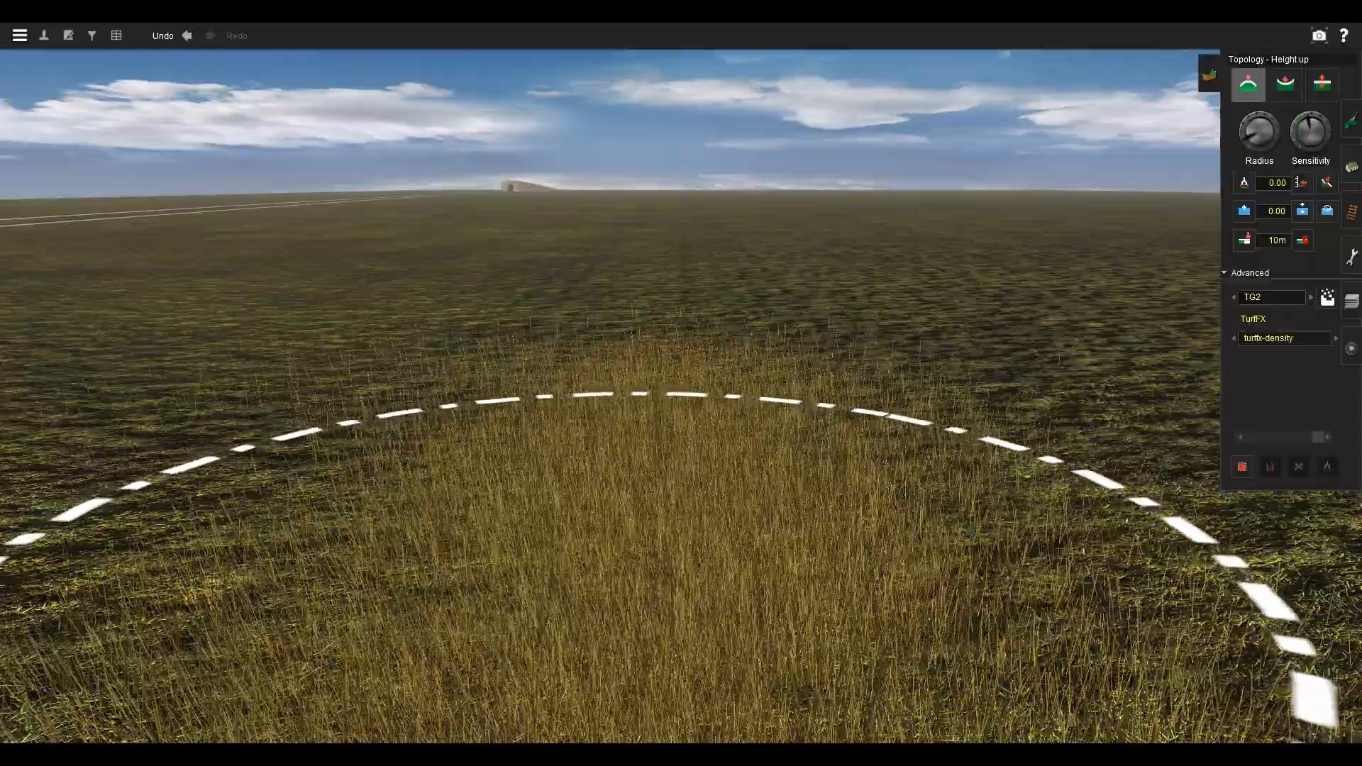
pyautogui.scroll(3, 642, 568)
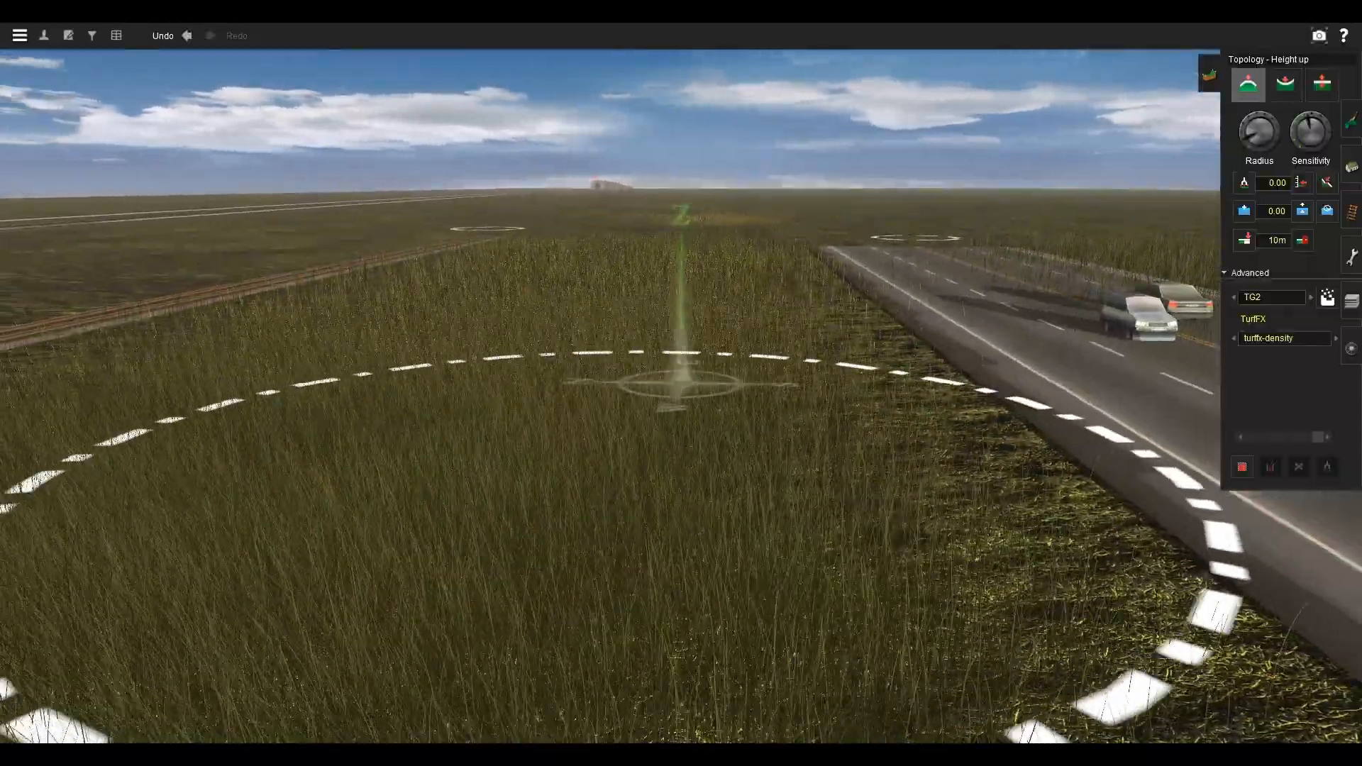
# Examine how the TG2 long grass meets the road's edge, from above, within the grass and at road level.
pyautogui.press('Left')
pyautogui.press('Down')
pyautogui.press('Up')
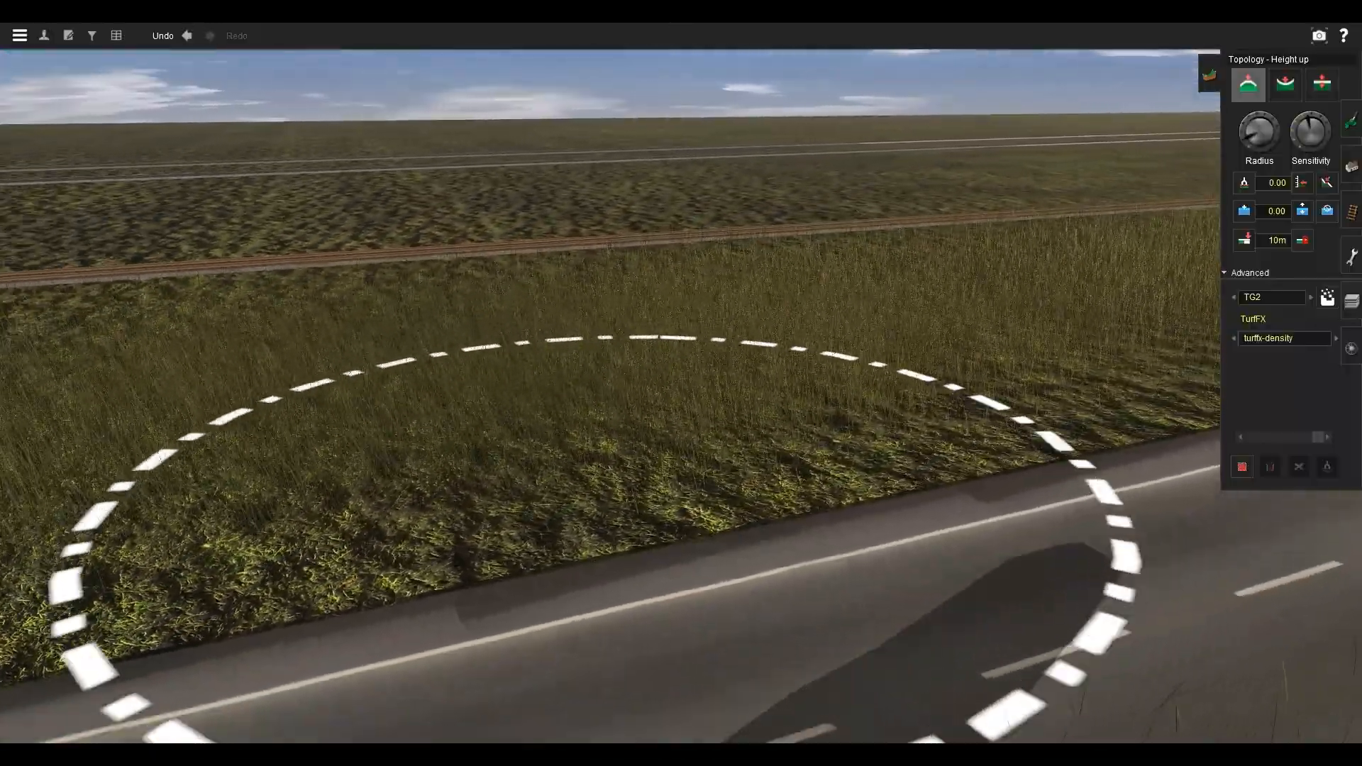
pyautogui.rightClick(955, 388)
pyautogui.scroll(3, 779, 380)
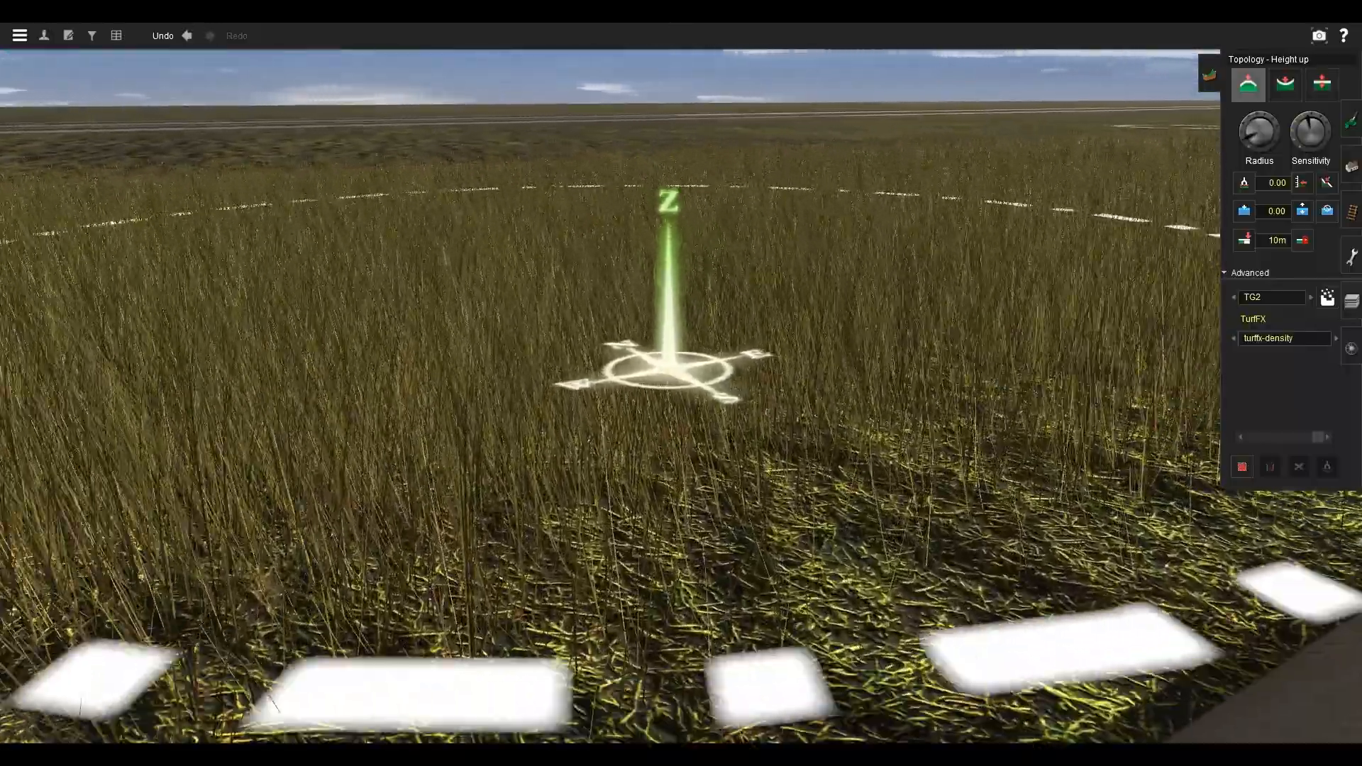
pyautogui.scroll(-3, 649, 248)
pyautogui.rightClick(620, 316)
pyautogui.scroll(3, 653, 305)
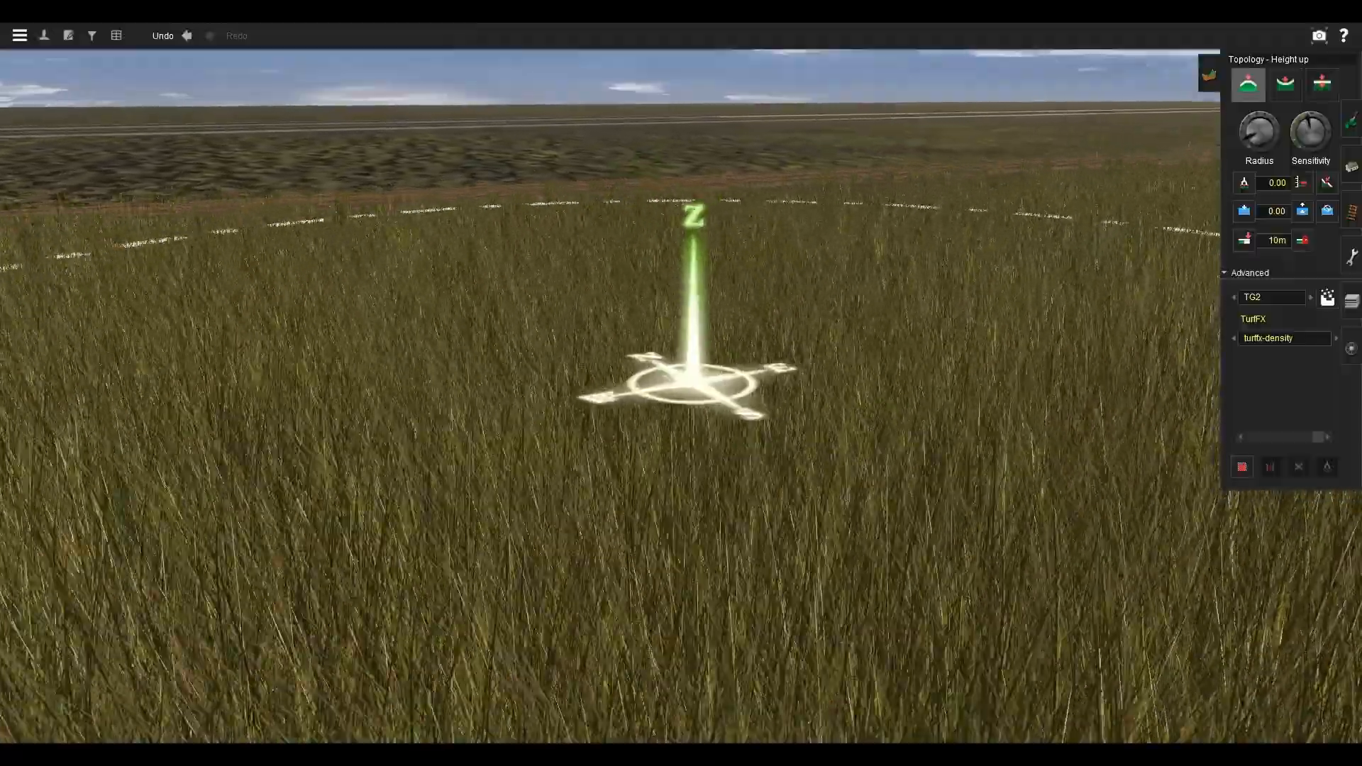
pyautogui.press('Down')
pyautogui.press('Up')
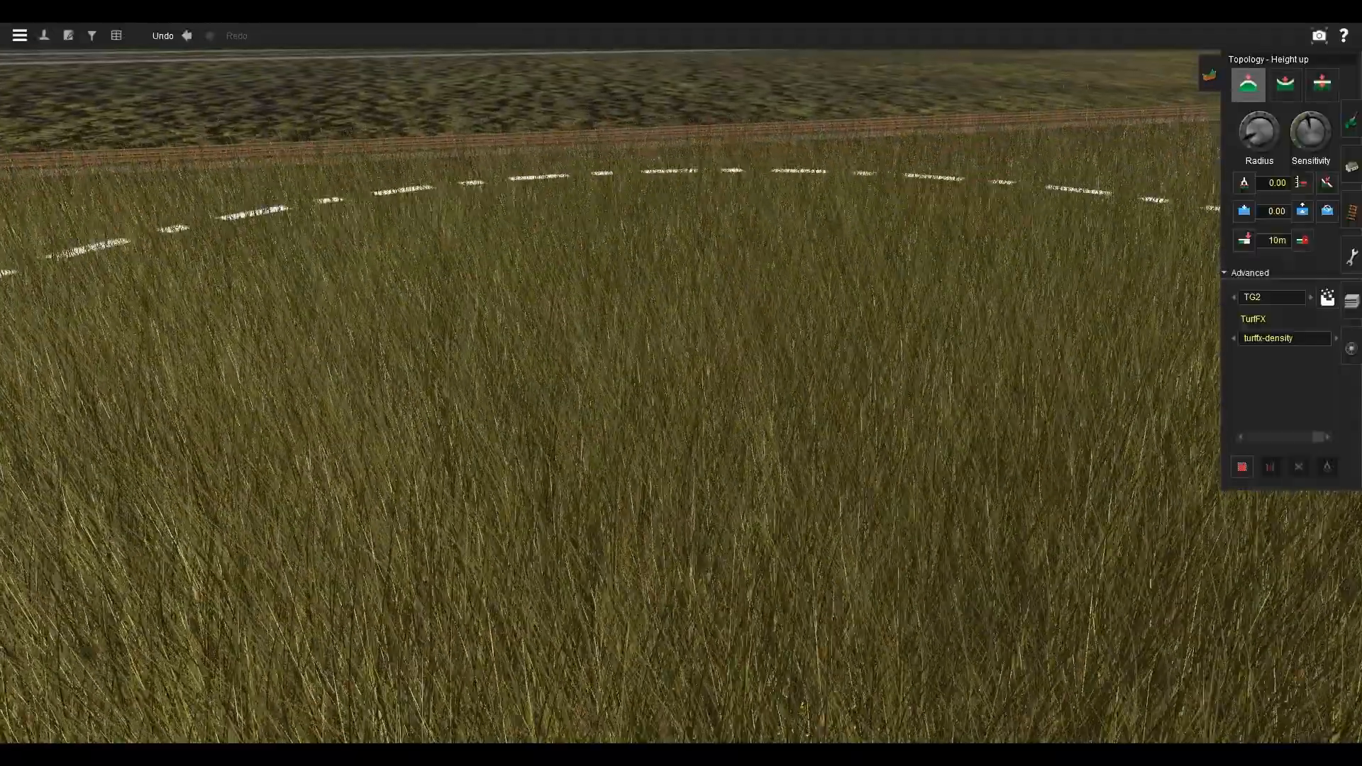
pyautogui.rightClick(955, 487)
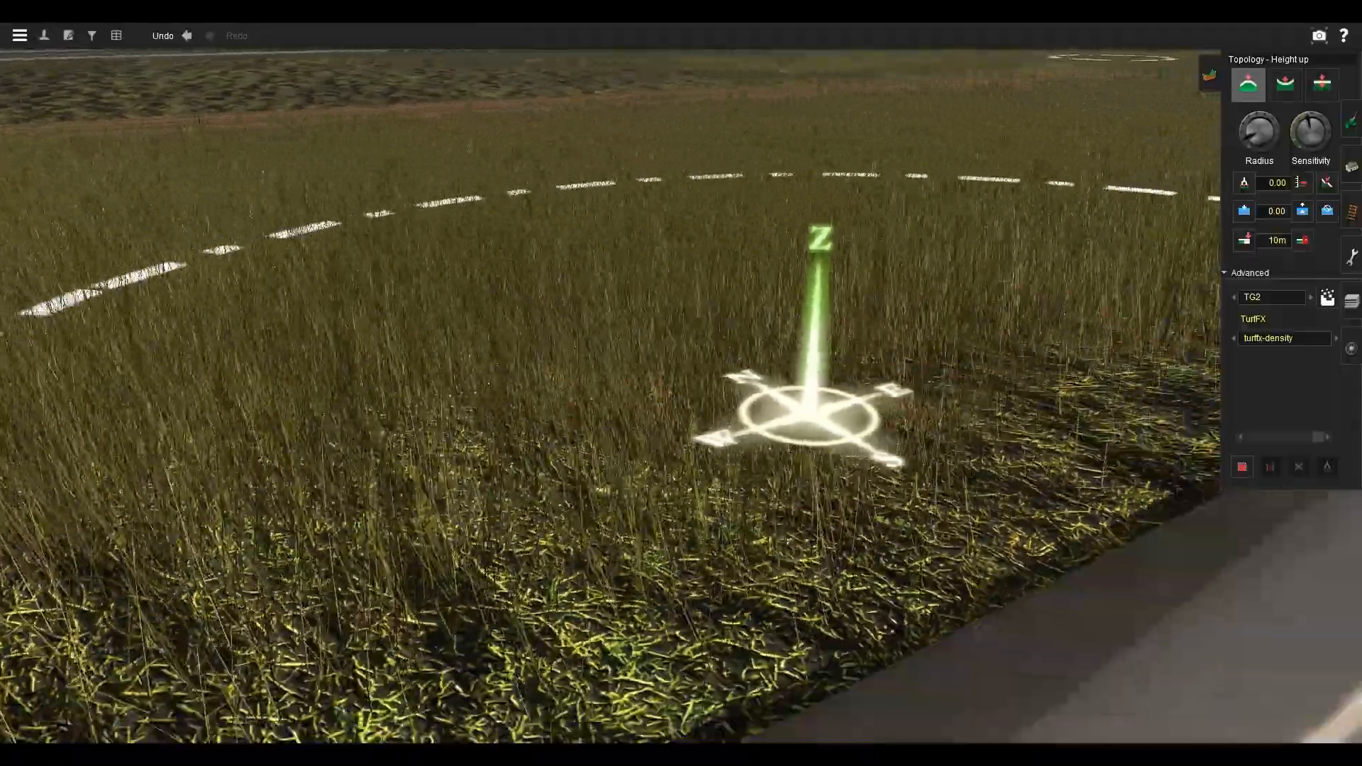
pyautogui.press('Down')
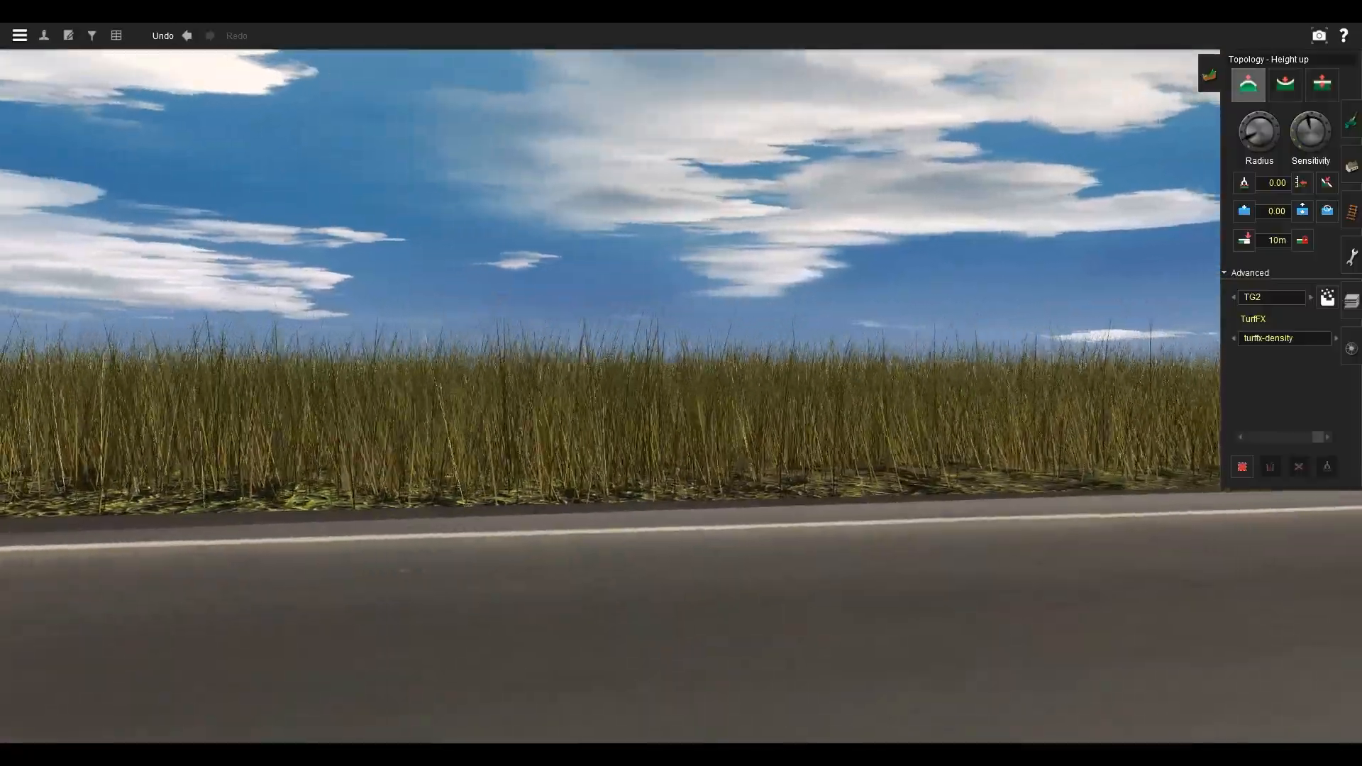
pyautogui.press('Left')
pyautogui.press('Up')
pyautogui.press('Left')
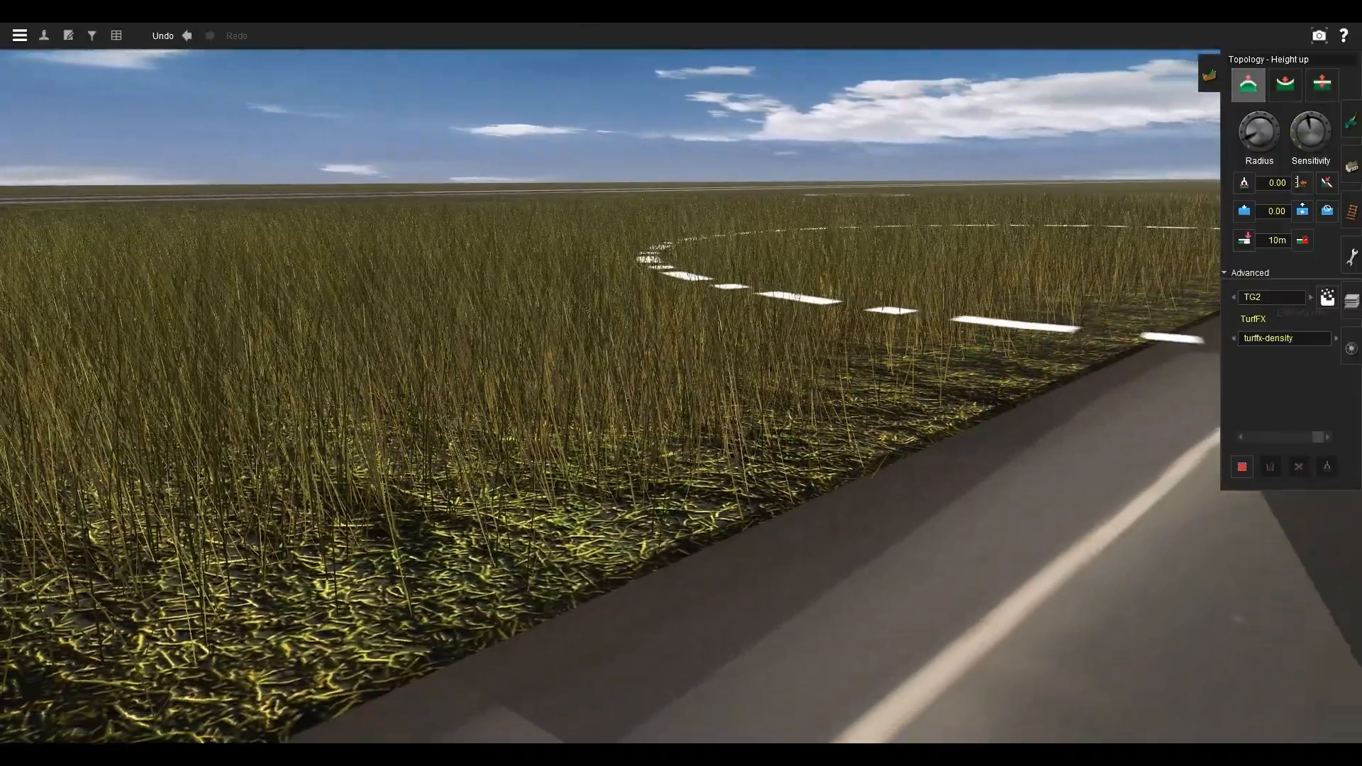
# Apply a geometry-scale of 0.35 to the TG2 layer and reduce it further to 0.25.
pyautogui.click(1327, 298)
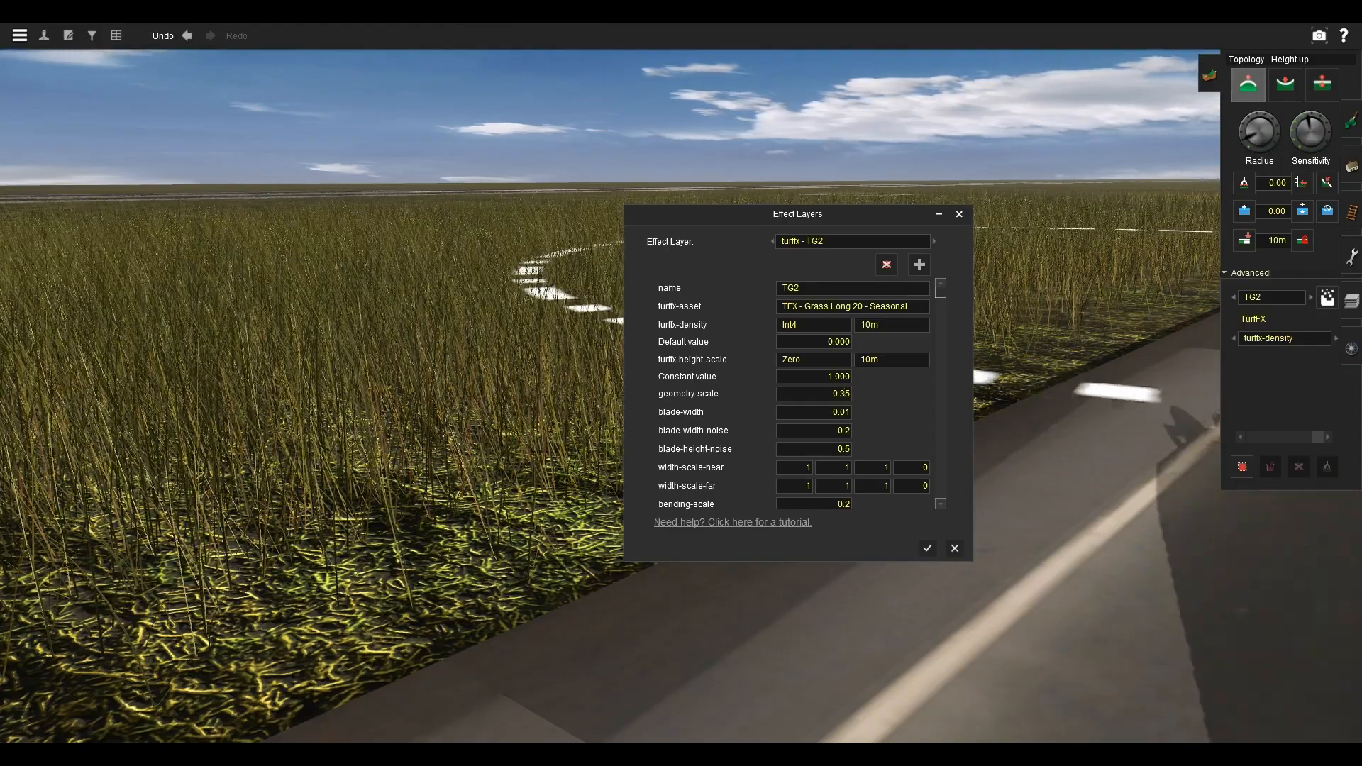
pyautogui.click(928, 548)
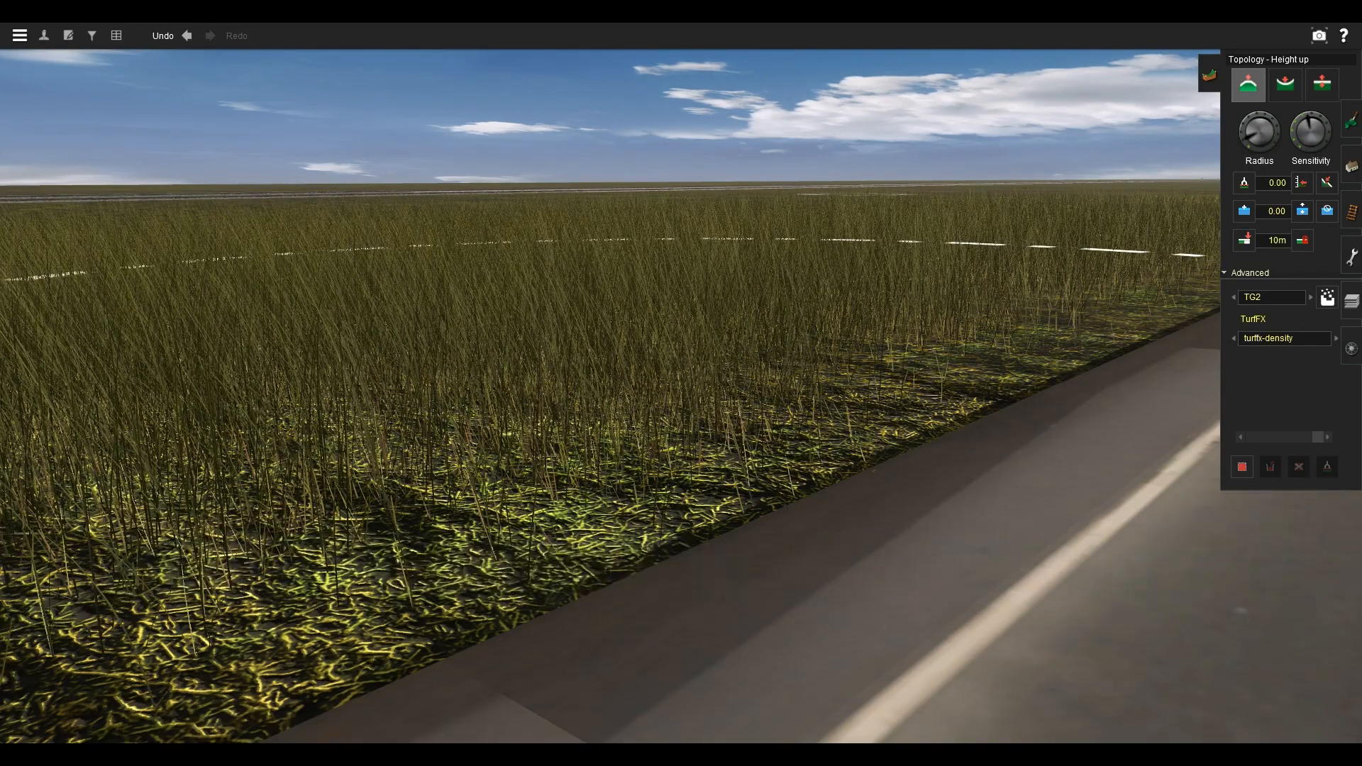
pyautogui.click(1327, 297)
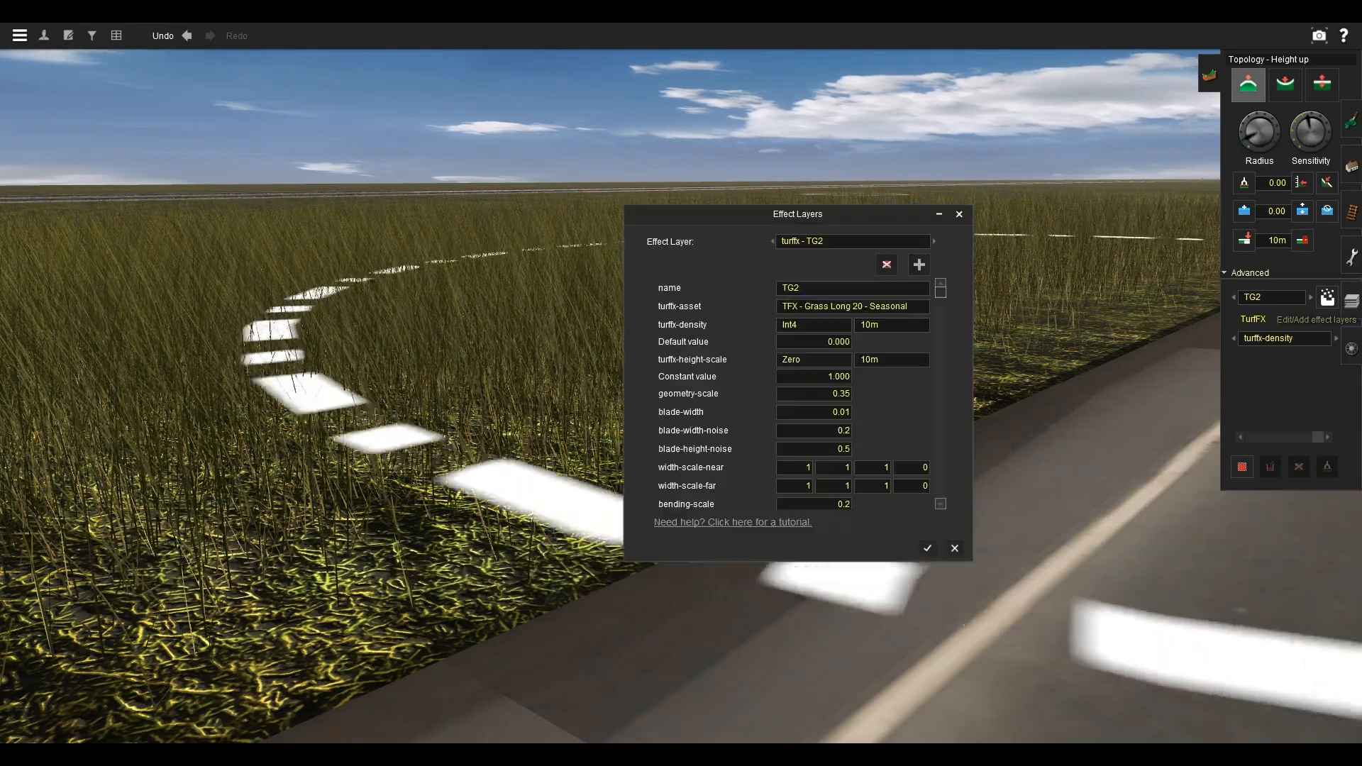
pyautogui.click(844, 394)
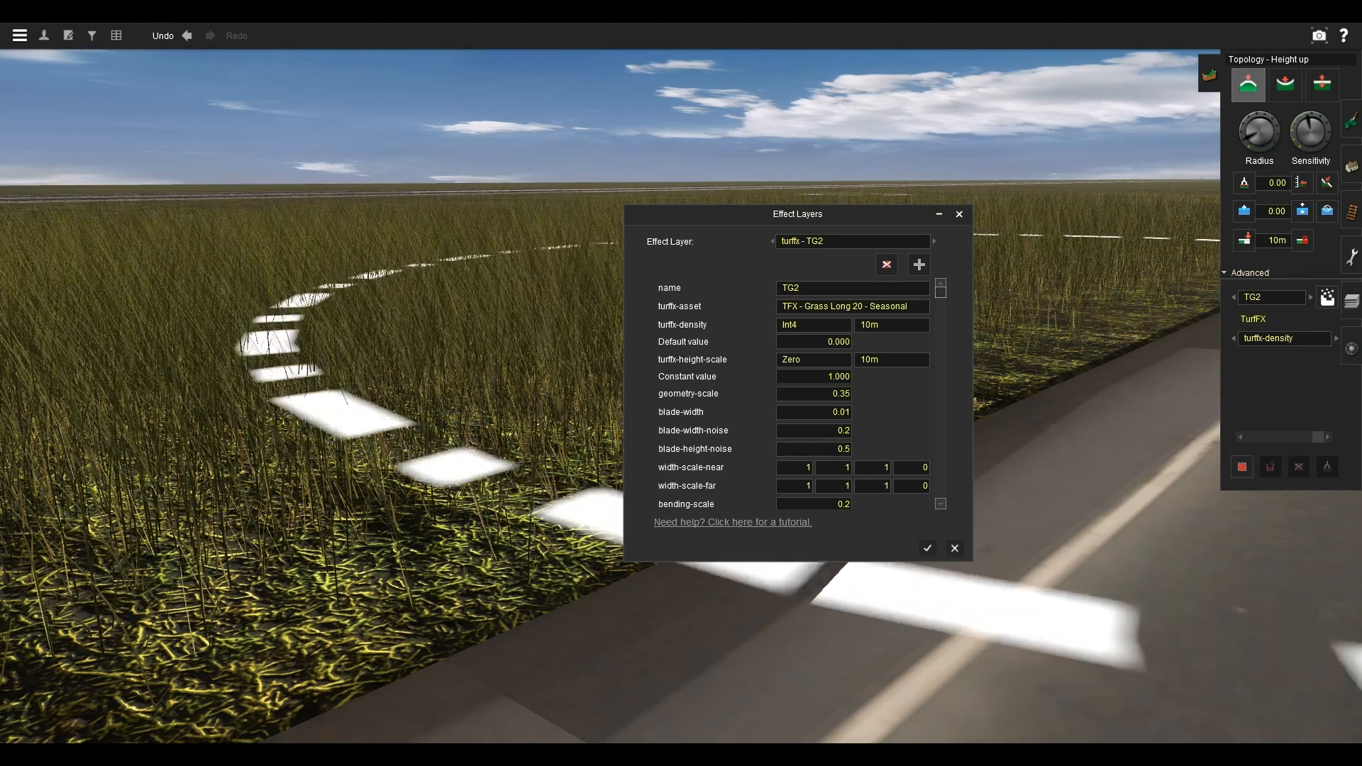
pyautogui.press('BackSpace')
pyautogui.write('2')
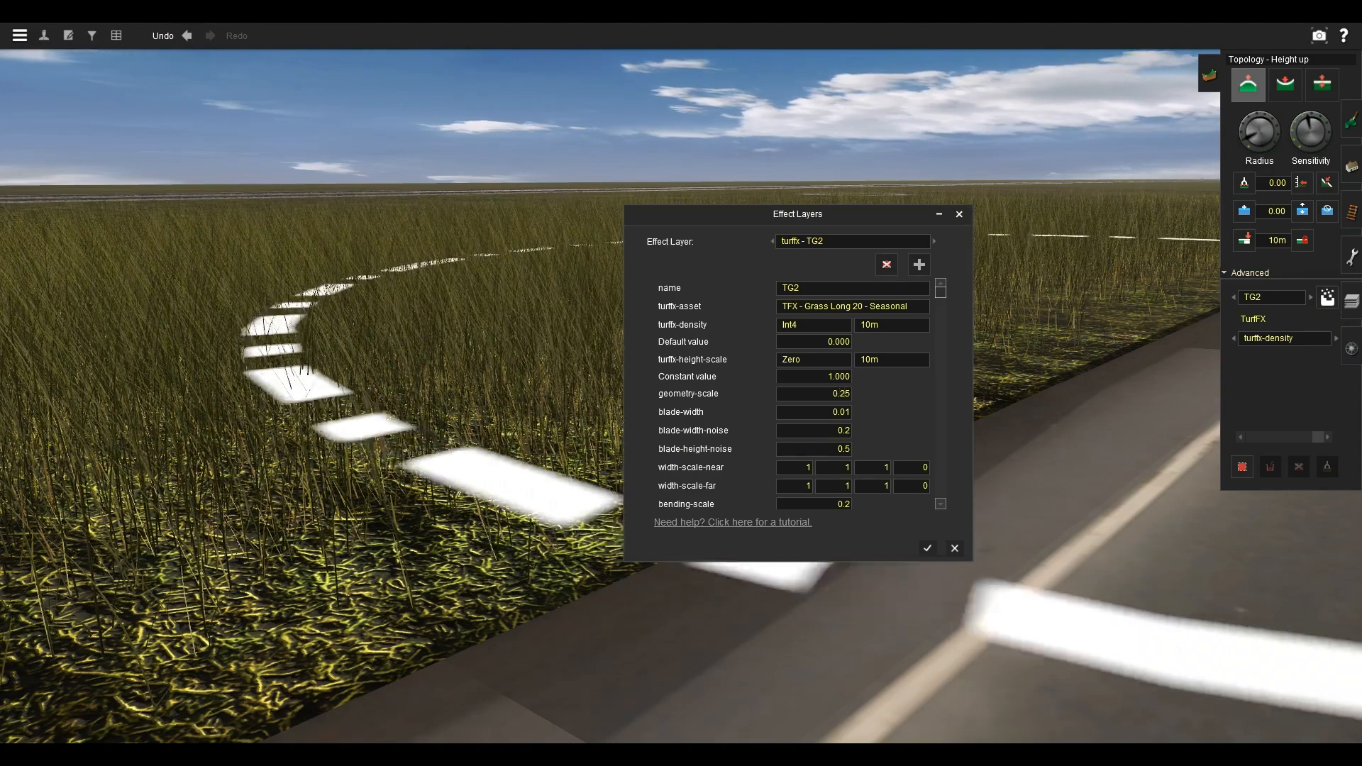
pyautogui.click(928, 548)
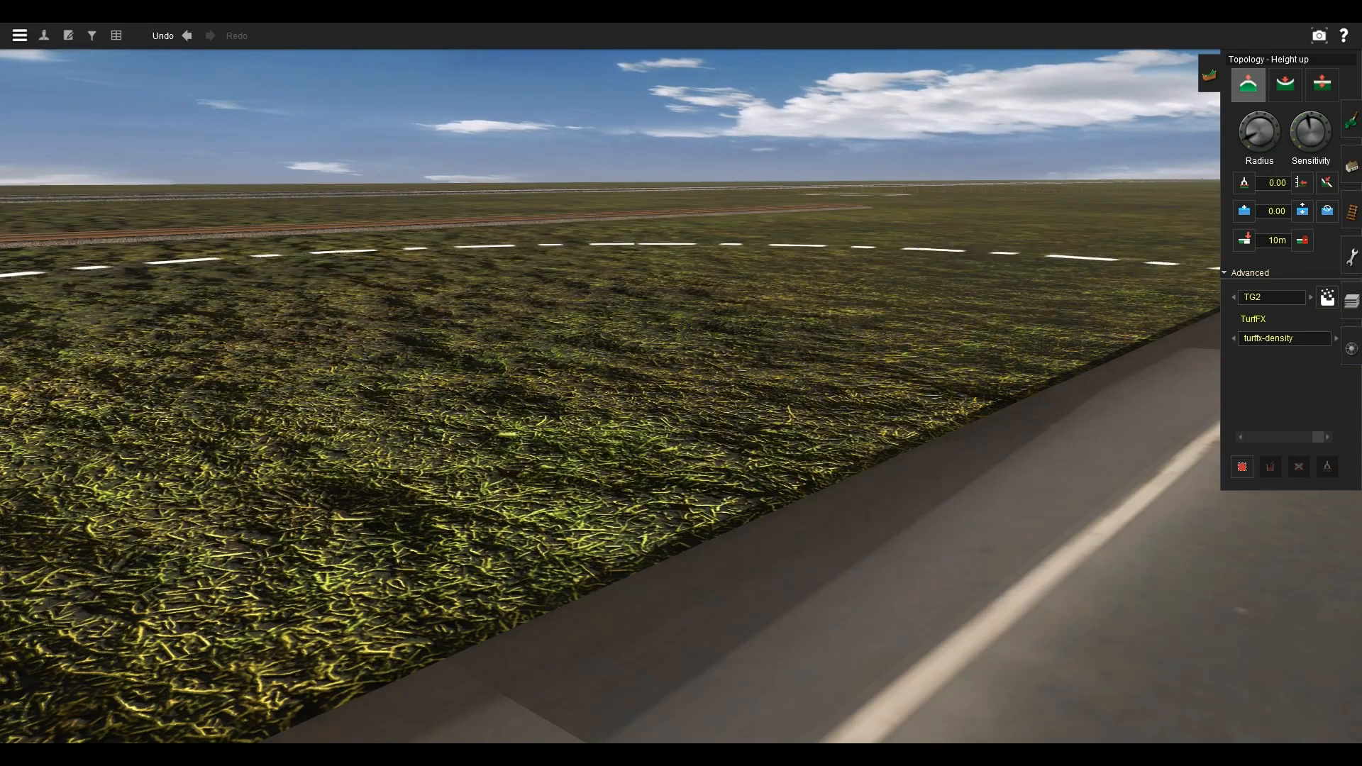
# Examine the shortened TG2 grass from the roadside across to the far side of the railway track.
pyautogui.press('Left')
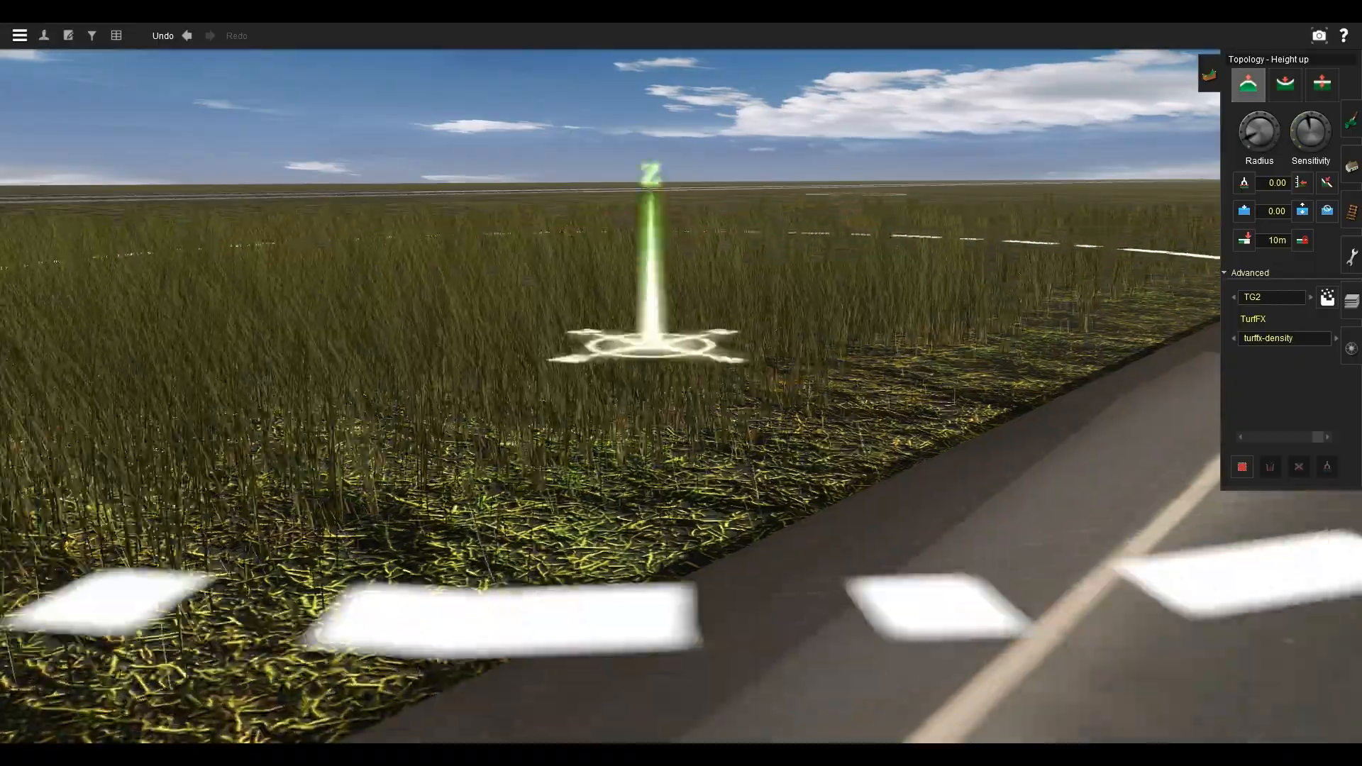
pyautogui.rightClick(461, 309)
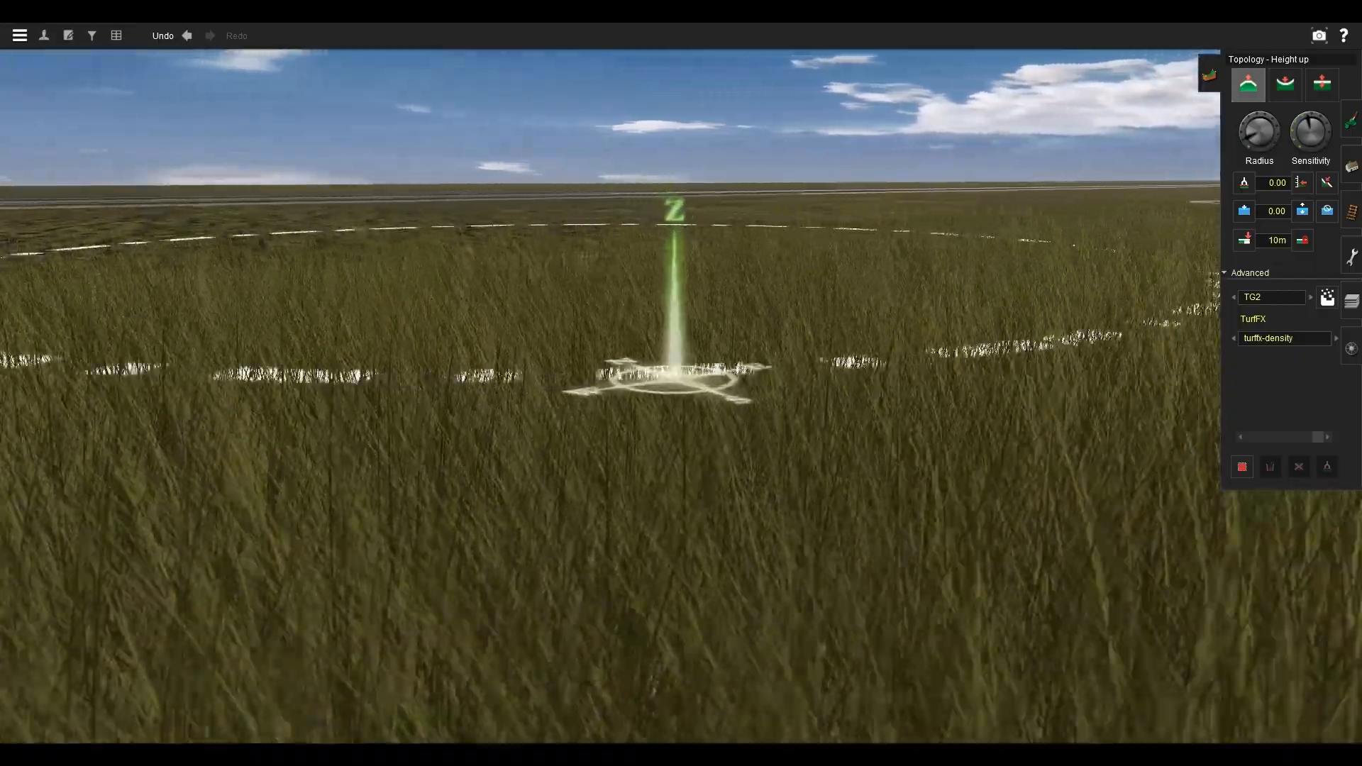
pyautogui.press('Left')
pyautogui.press('Left')
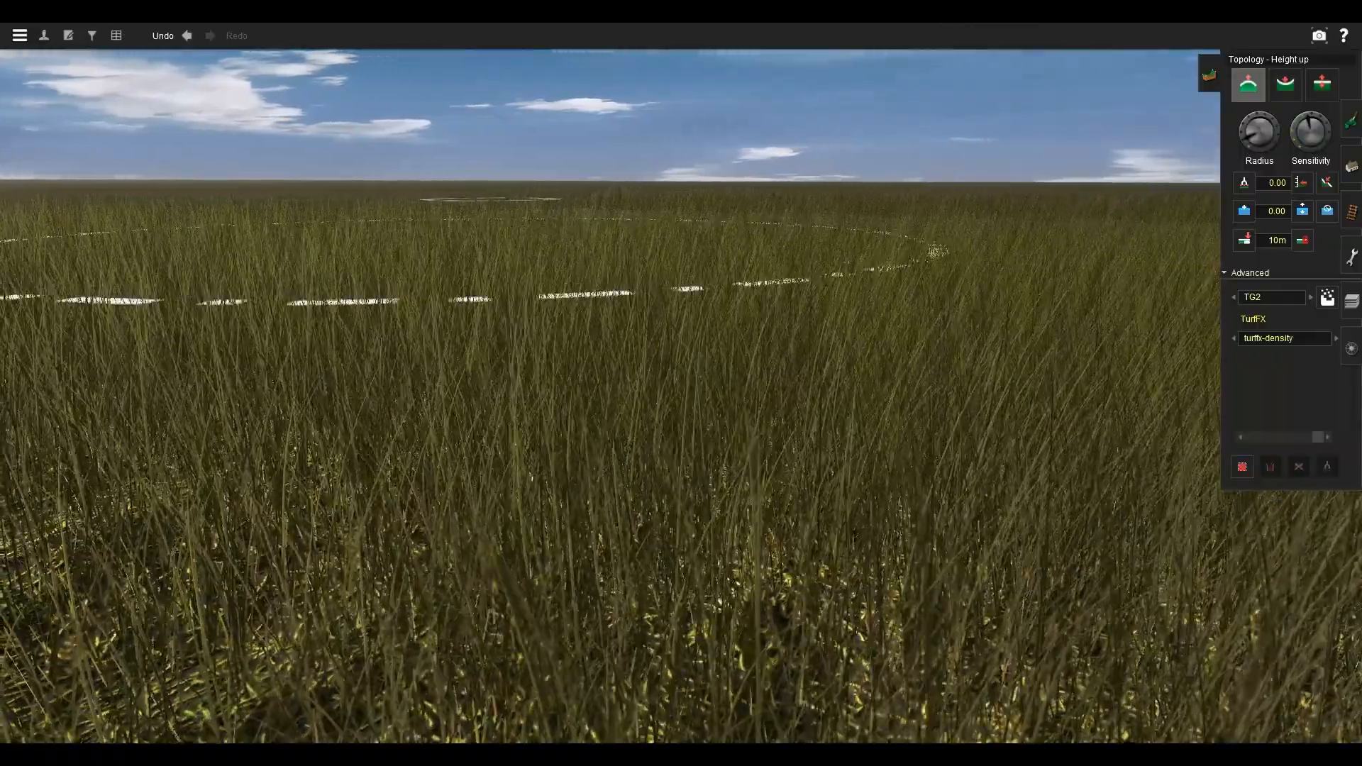
pyautogui.rightClick(426, 446)
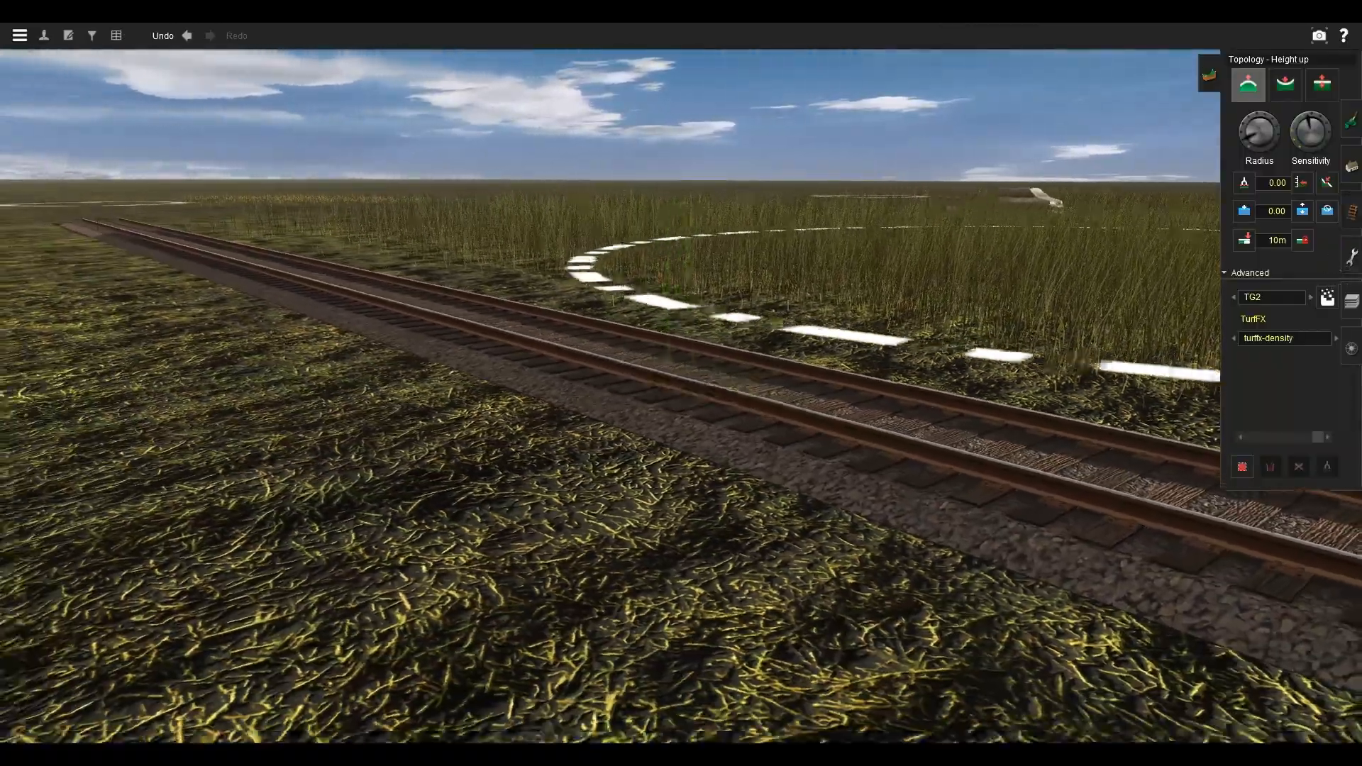
# Set the TG2 layer's geometry-scale to 0.19 and apply the effect layer settings.
pyautogui.click(1328, 298)
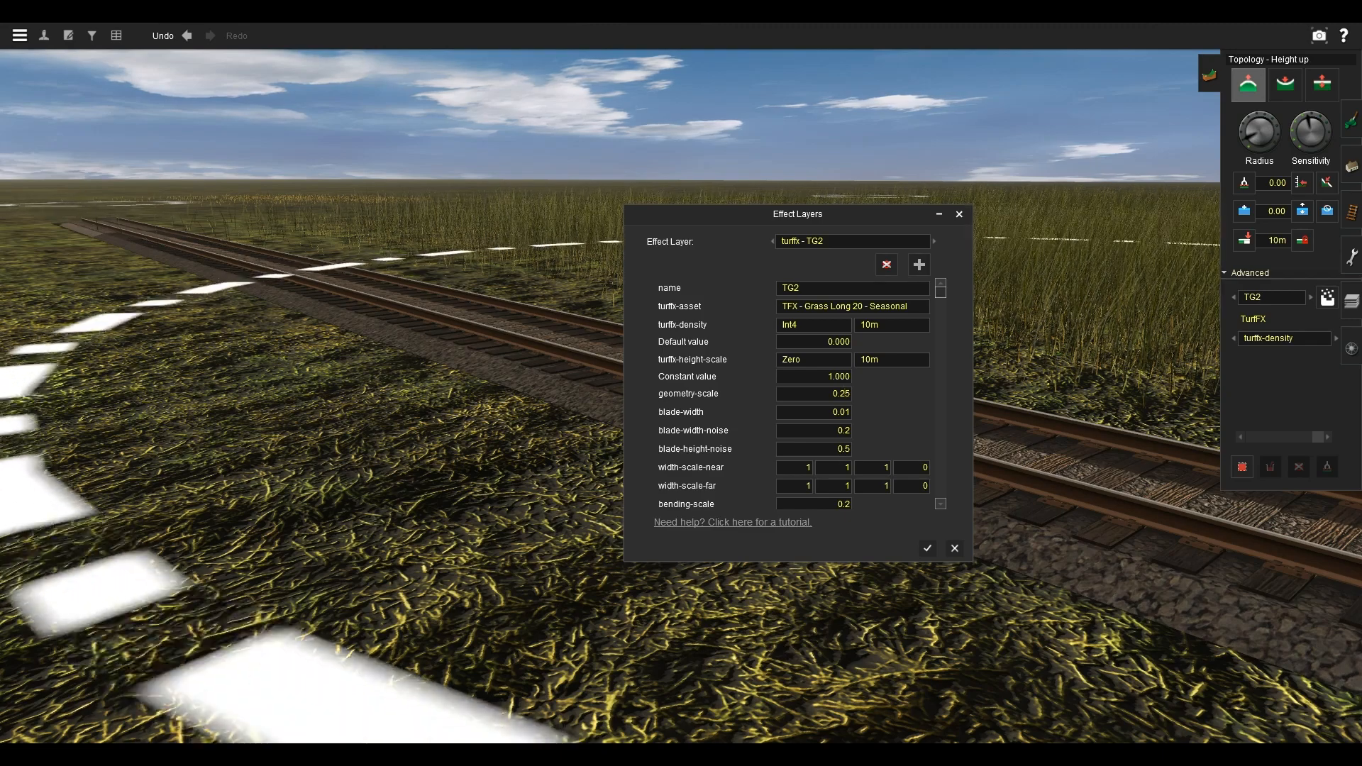
pyautogui.press('BackSpace')
pyautogui.press('BackSpace')
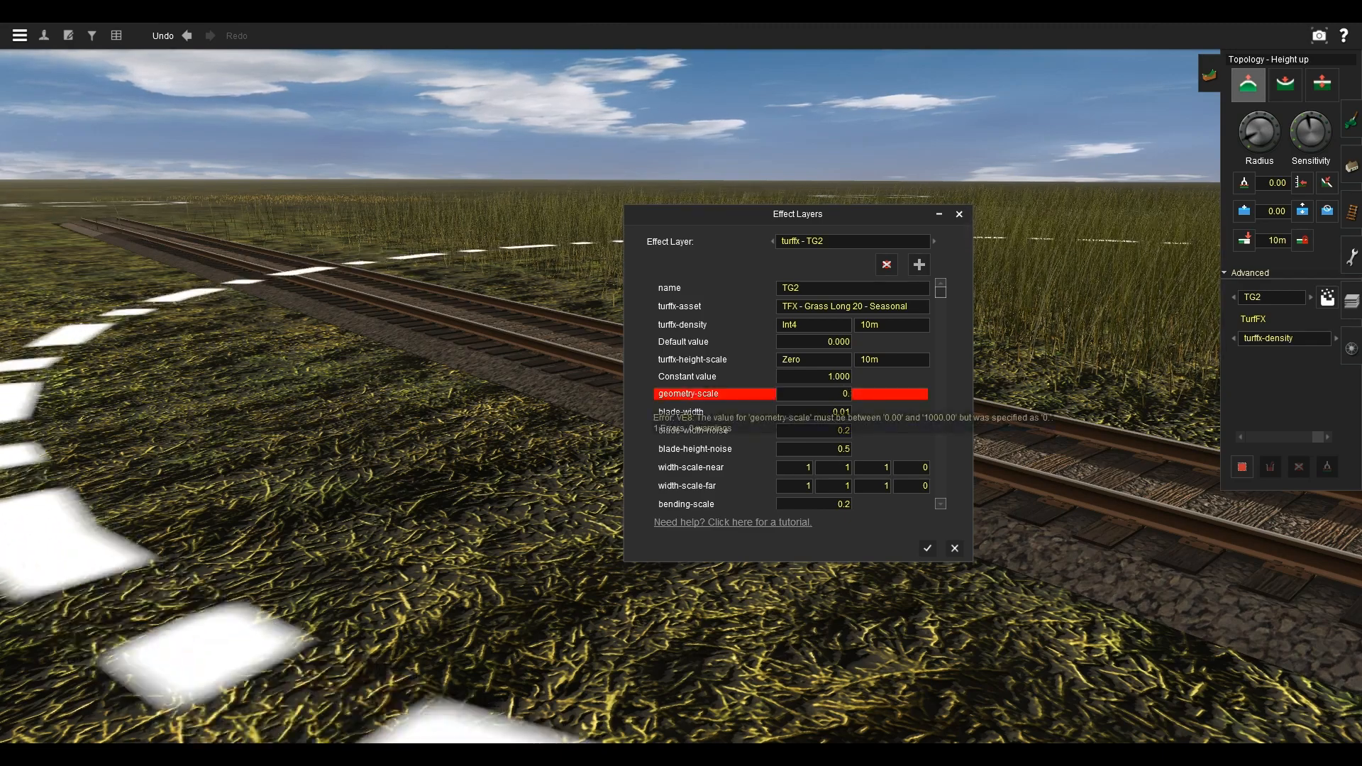
pyautogui.write('19')
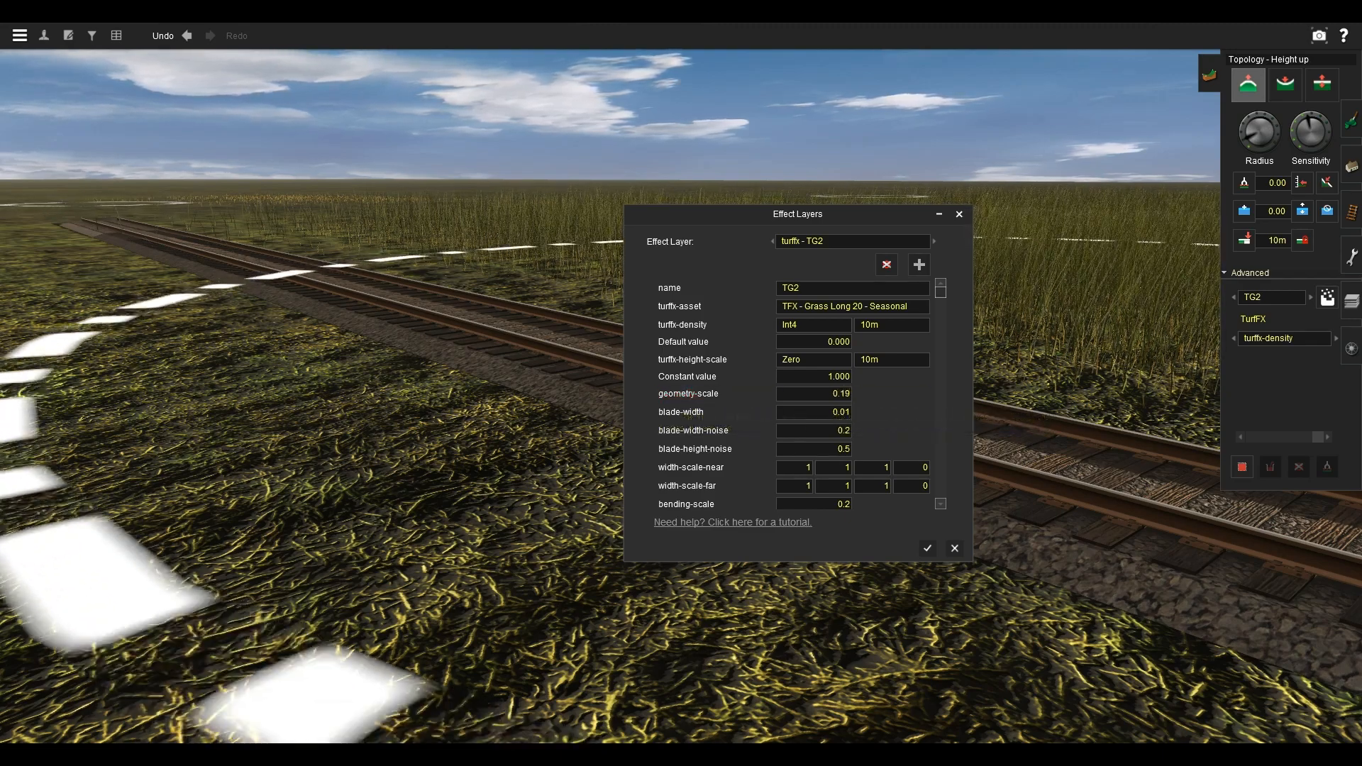
pyautogui.press('Return')
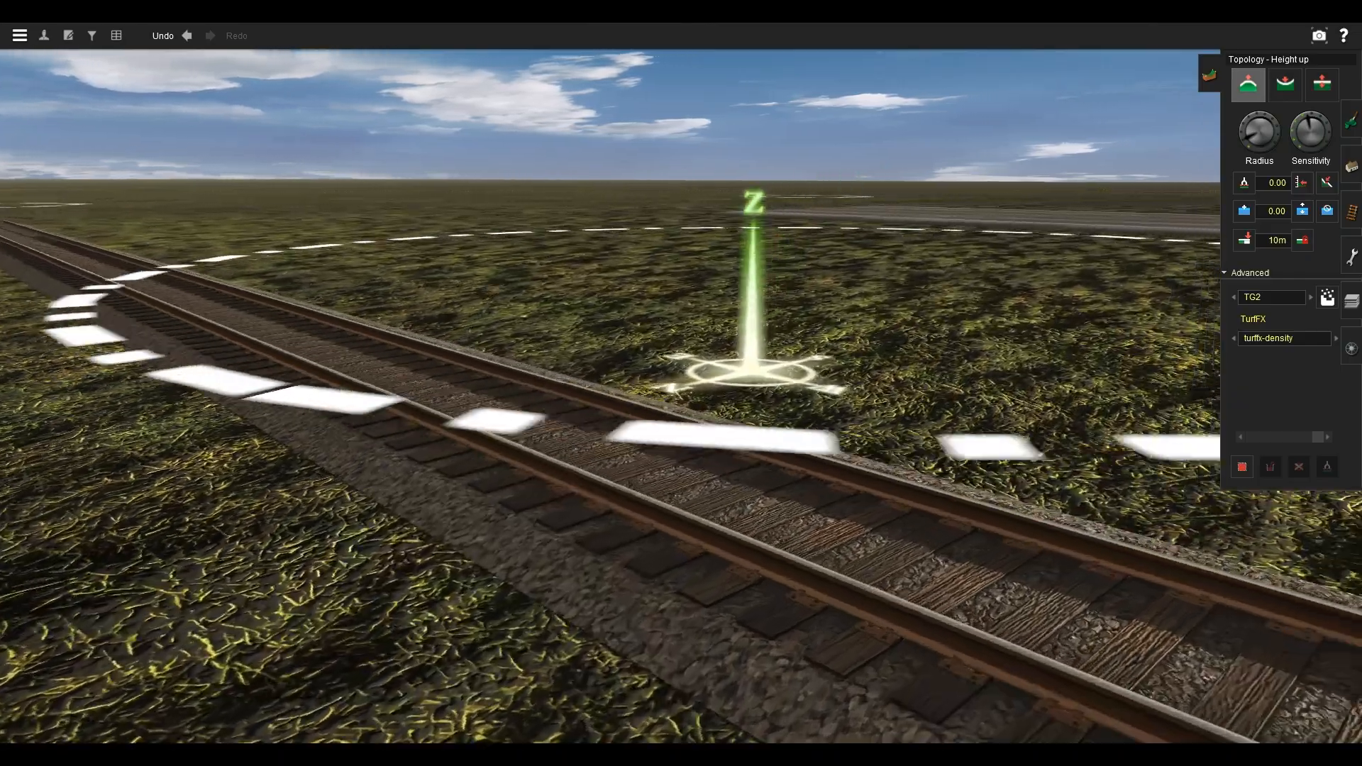
# Examine the TG2 grass beside the railway track and out in the open field, from above and at ground level.
pyautogui.press('d')
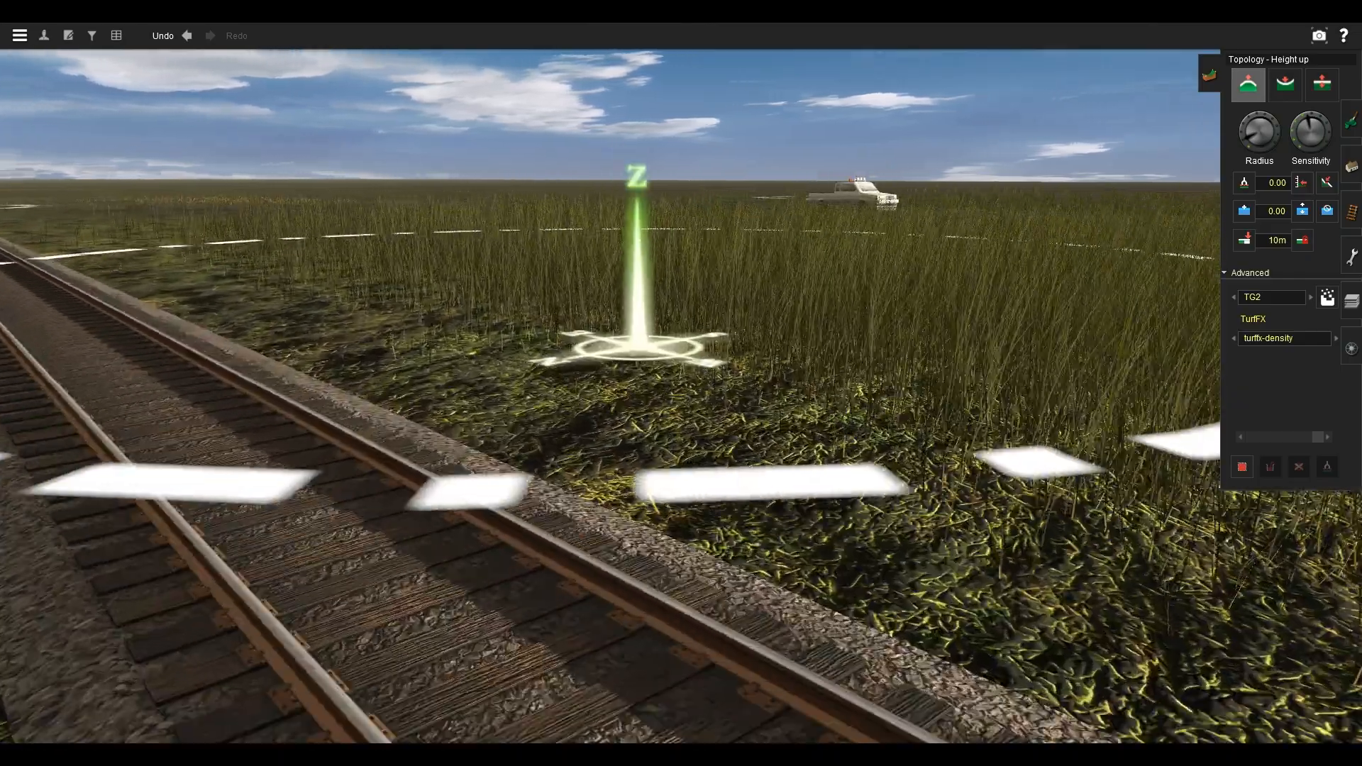
pyautogui.press('Down')
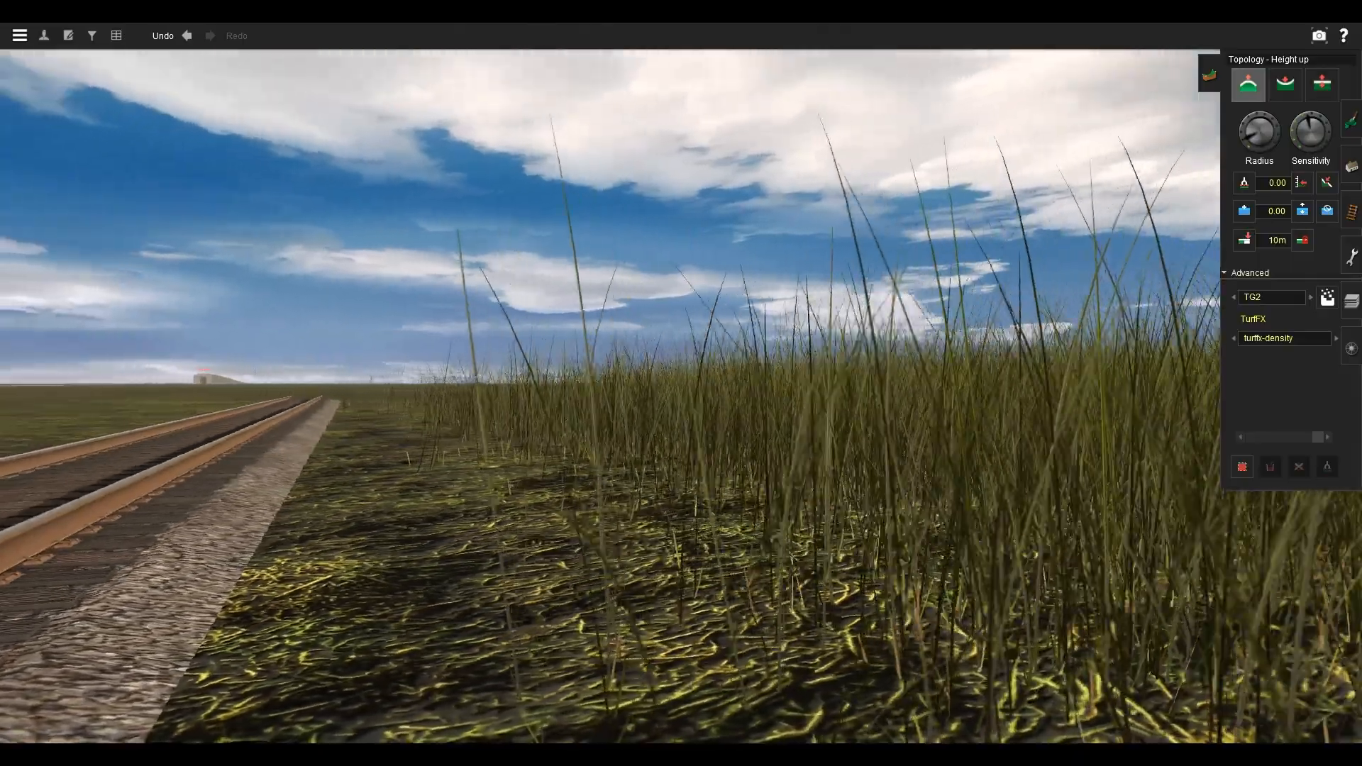
pyautogui.press('Up')
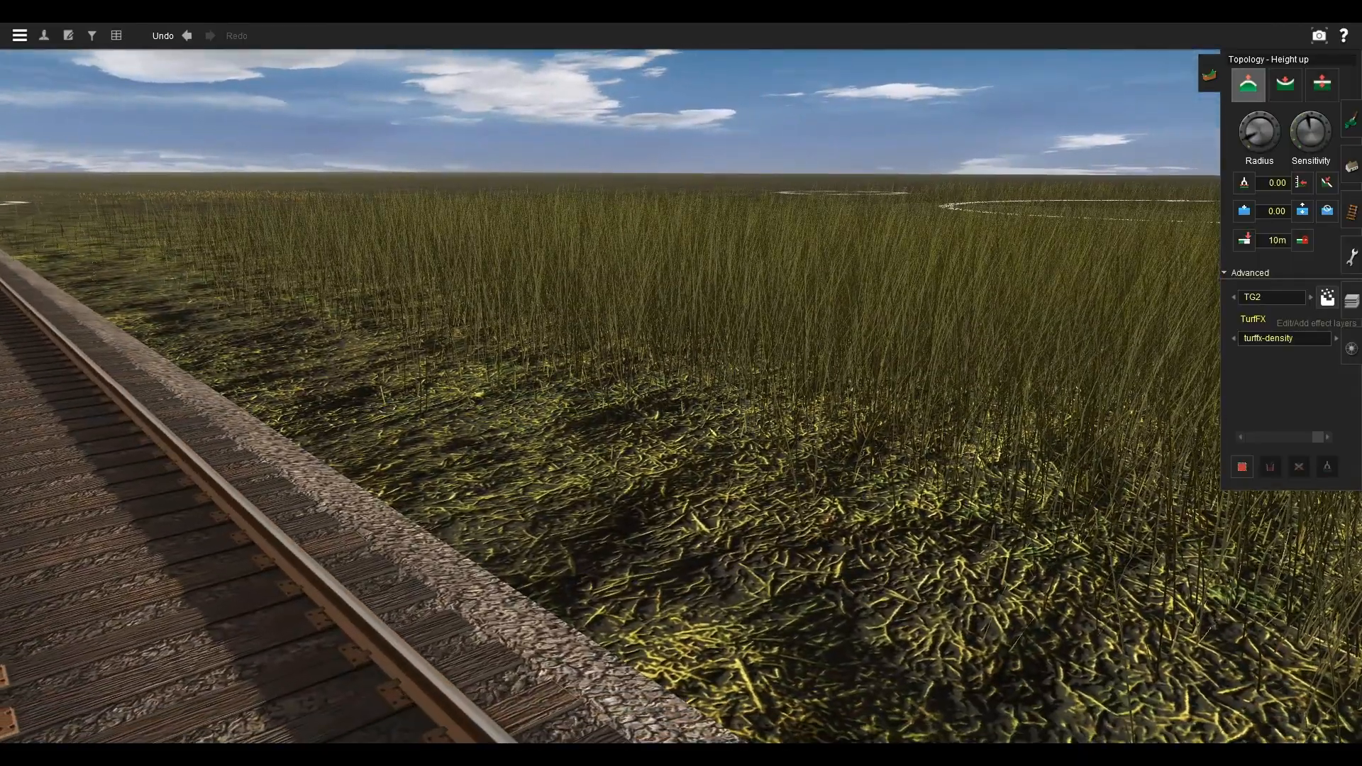
pyautogui.click(1326, 297)
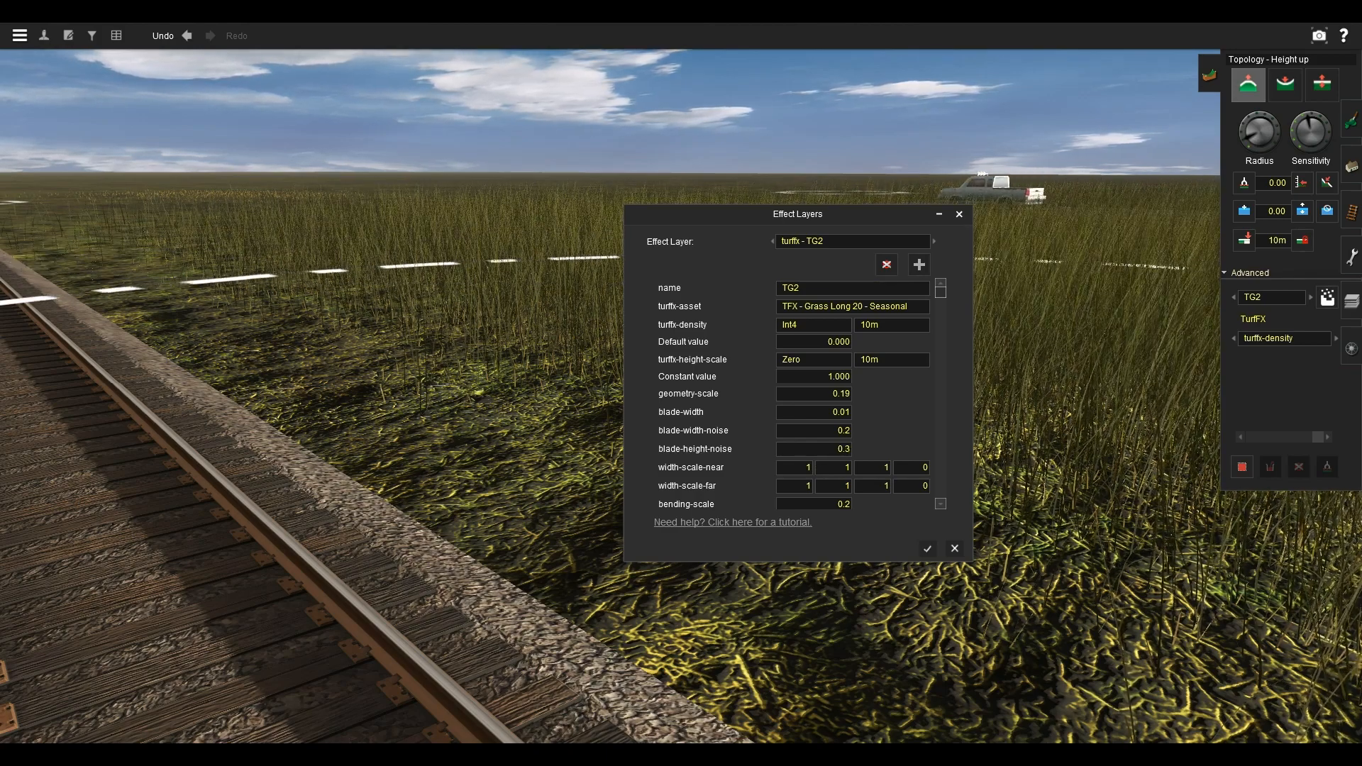
pyautogui.click(927, 548)
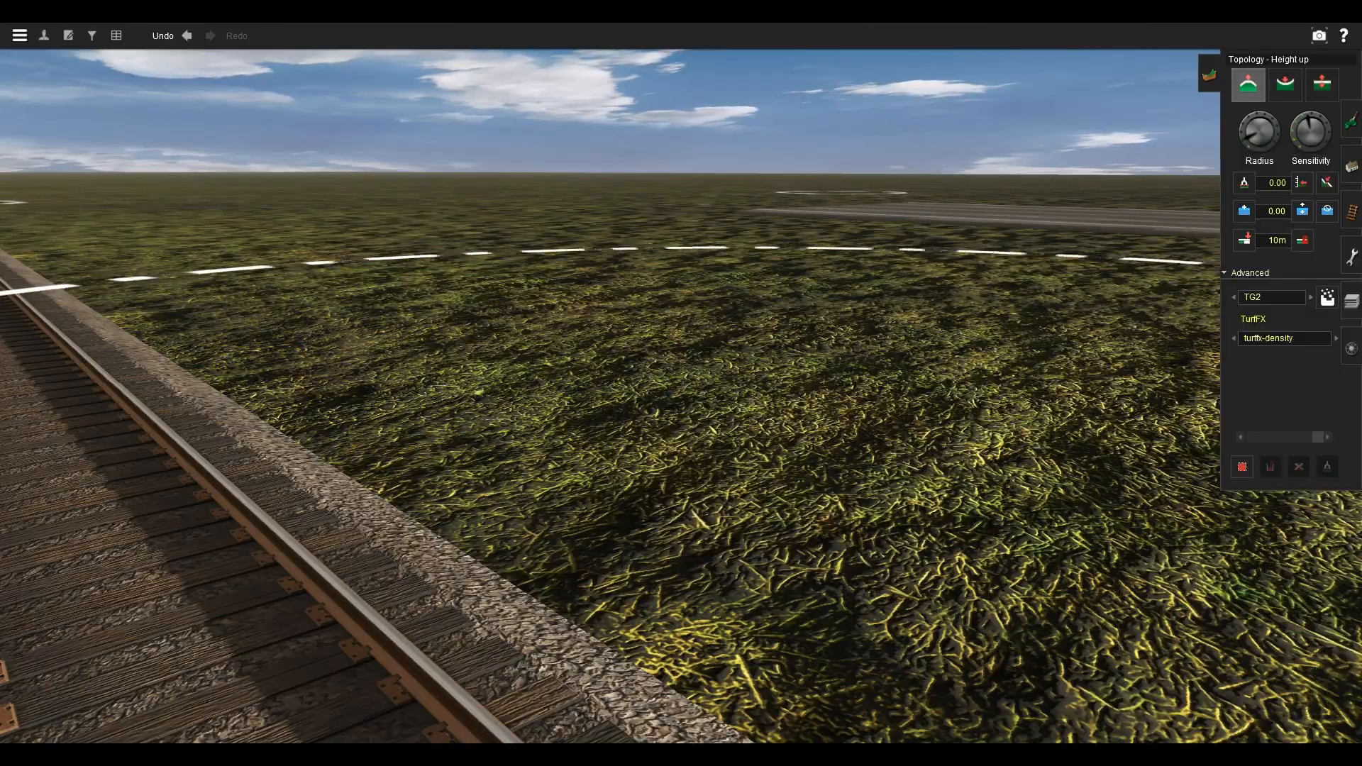
pyautogui.moveTo(709, 397); pyautogui.dragTo(979, 333, button='right')
pyautogui.press('Left')
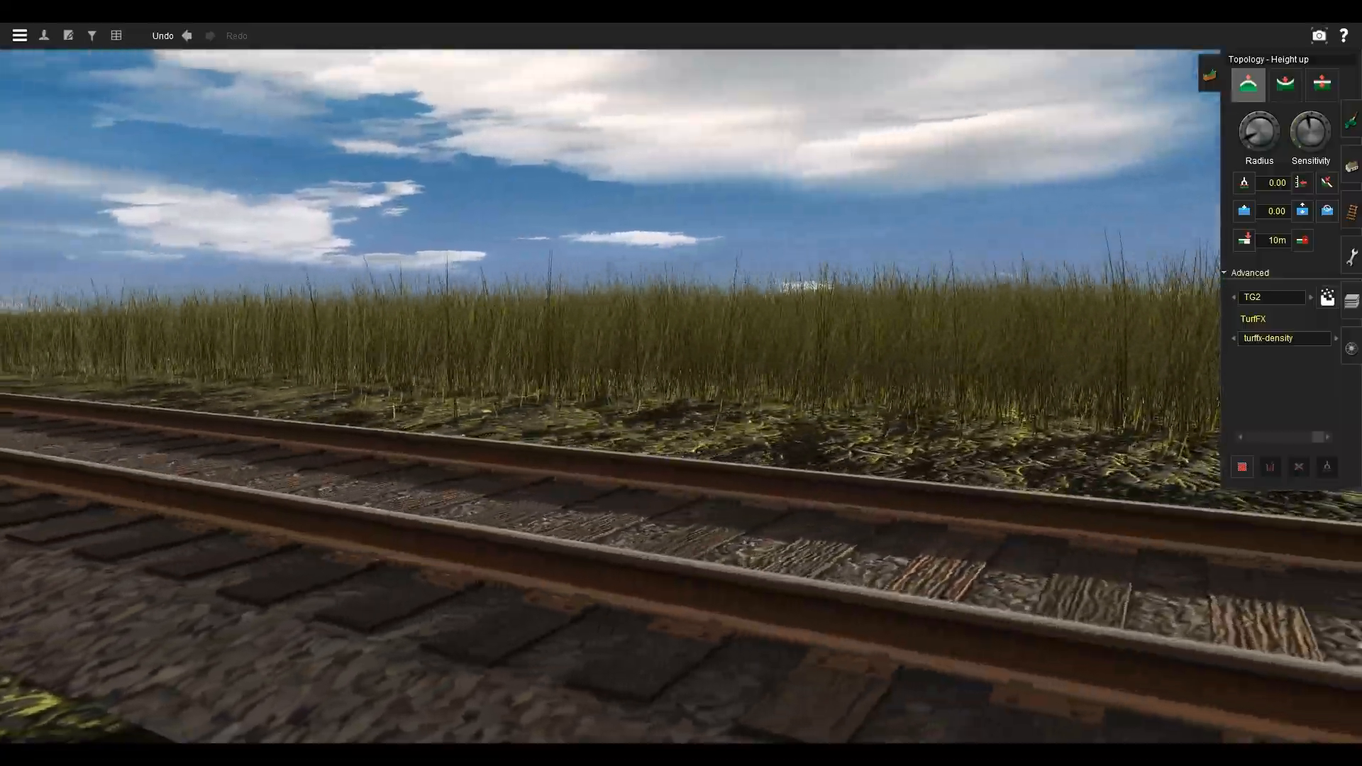
pyautogui.press('Left')
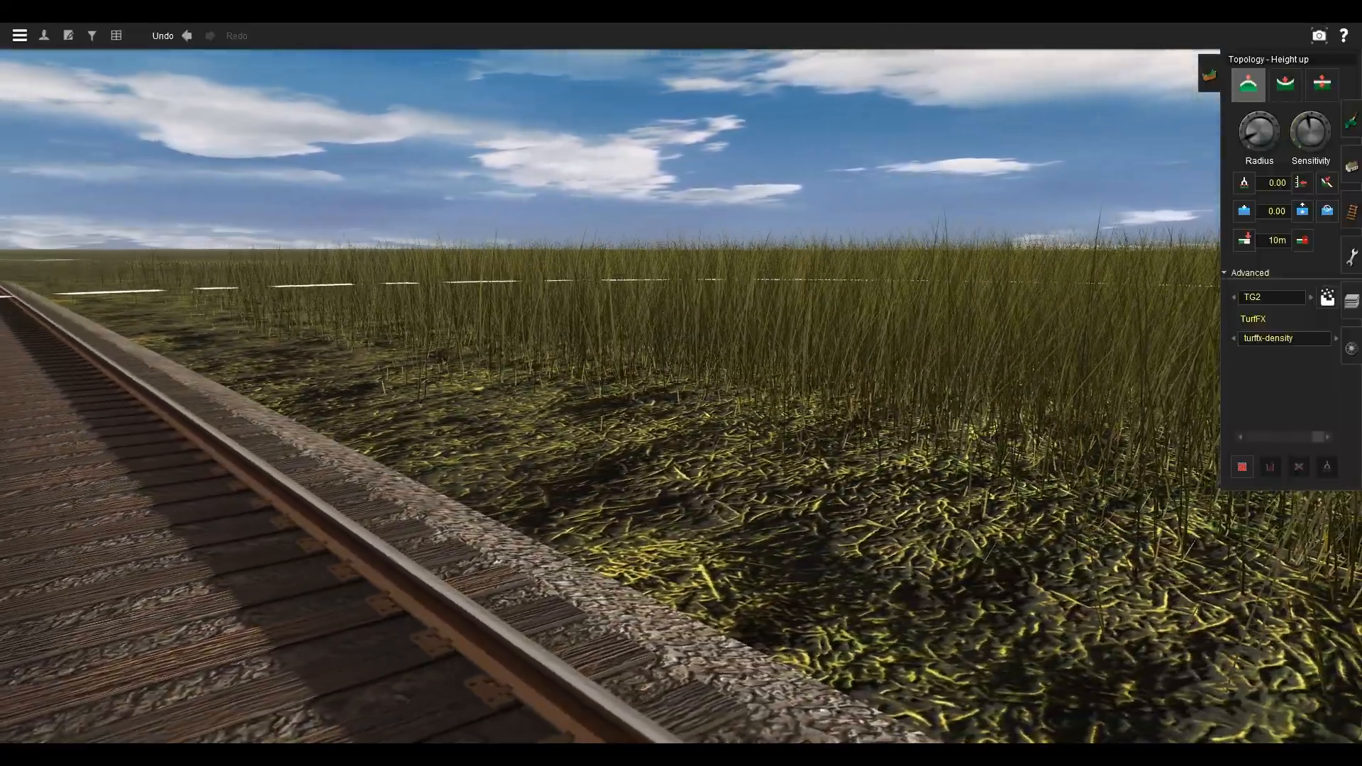
pyautogui.press('Left')
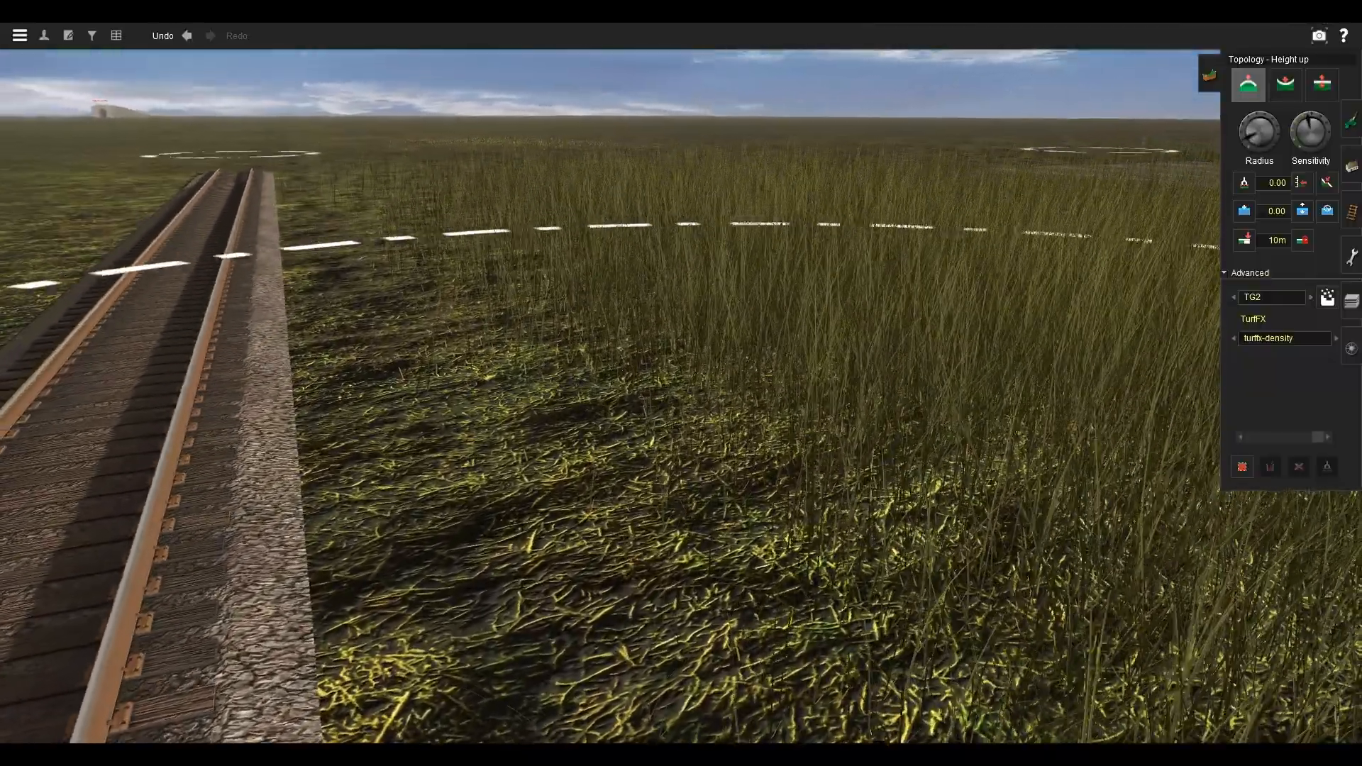
pyautogui.scroll(-1, 681, 283)
pyautogui.scroll(1, 780, 262)
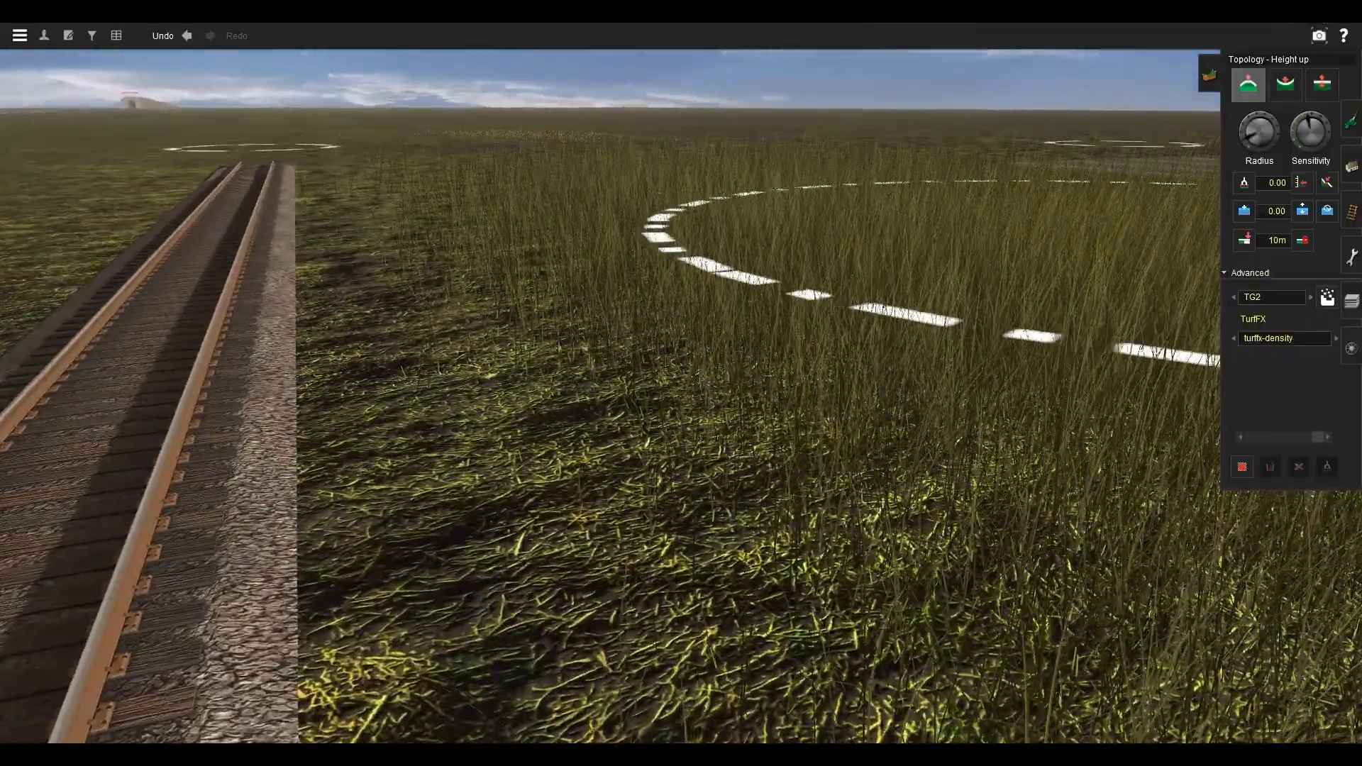
pyautogui.rightClick(383, 245)
pyautogui.rightClick(796, 193)
pyautogui.press('Down')
pyautogui.press('Left')
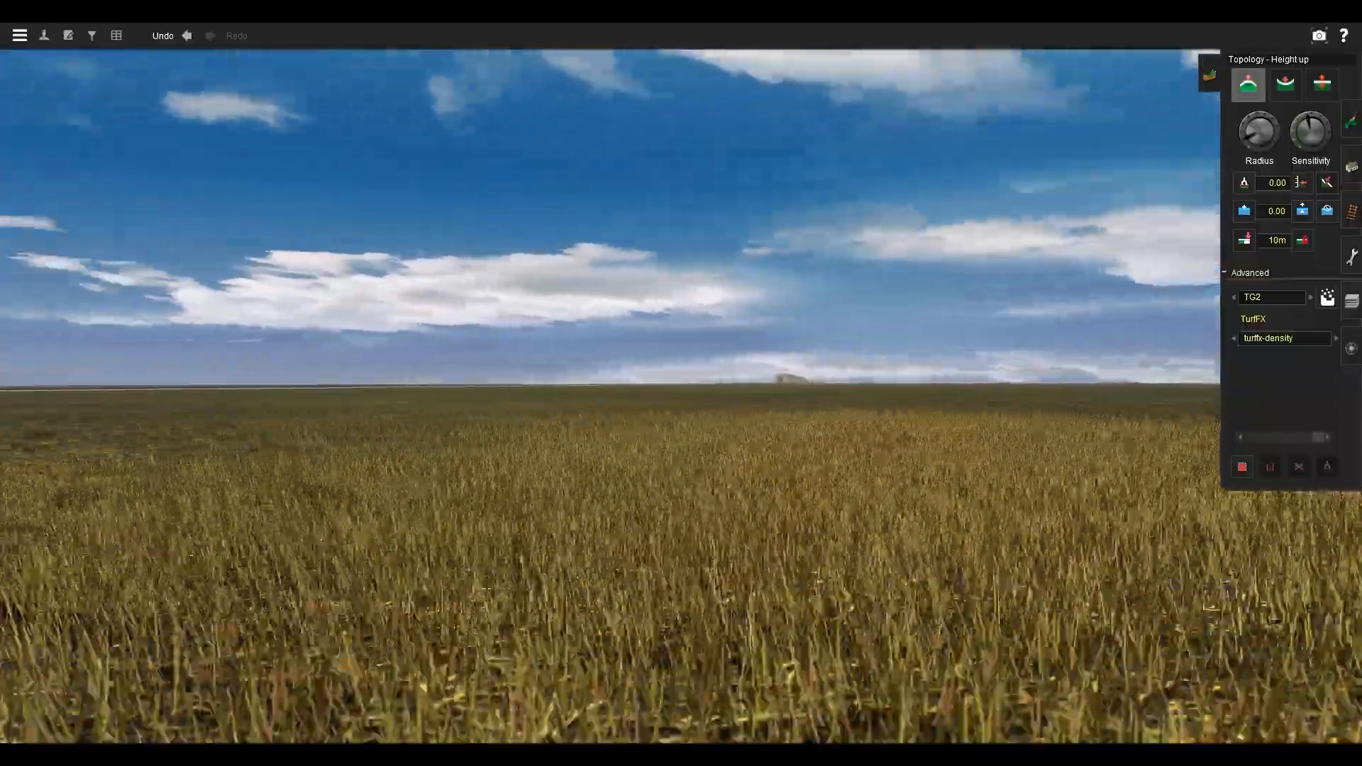
pyautogui.press('Up')
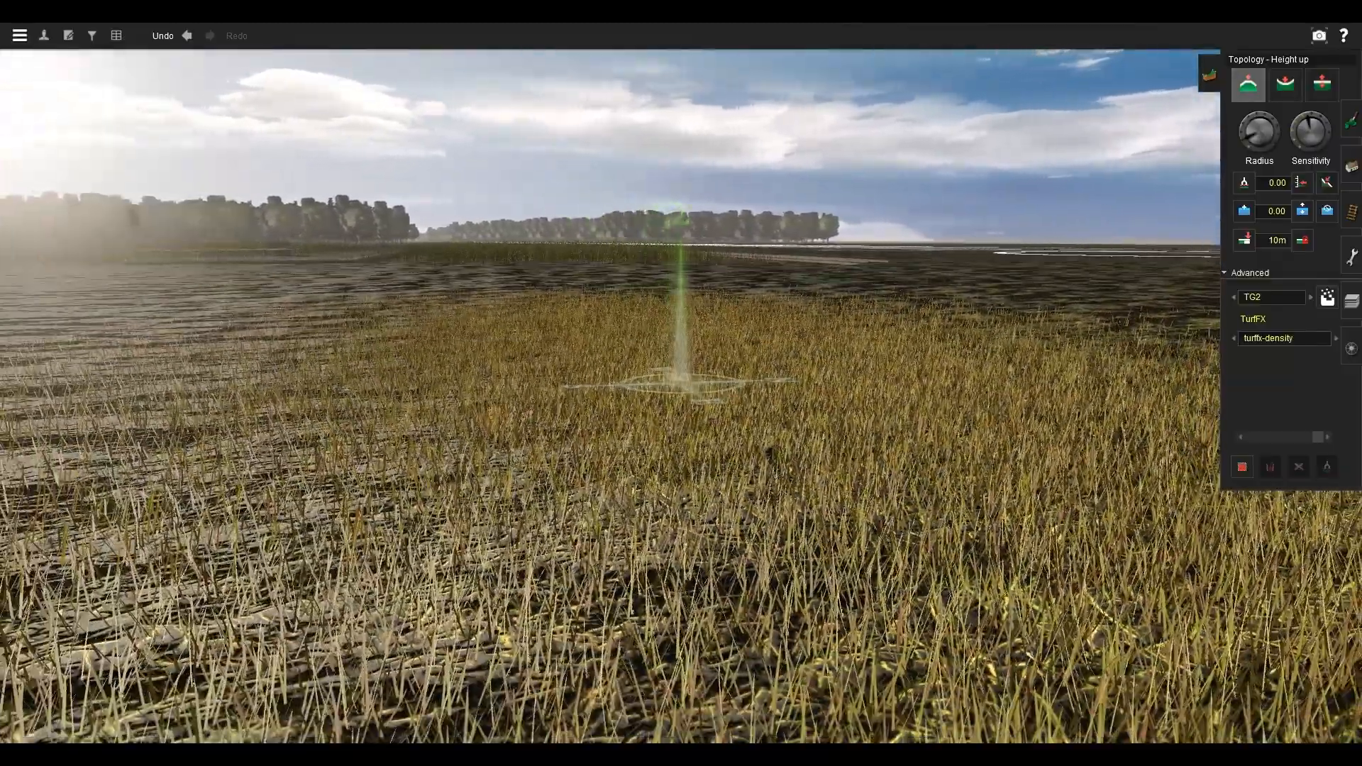
# Set the TG2 effect layer's geometry-scale to 0.25 and apply it to the grass in the open field.
pyautogui.click(1328, 298)
pyautogui.moveTo(745, 213); pyautogui.dragTo(416, 165)
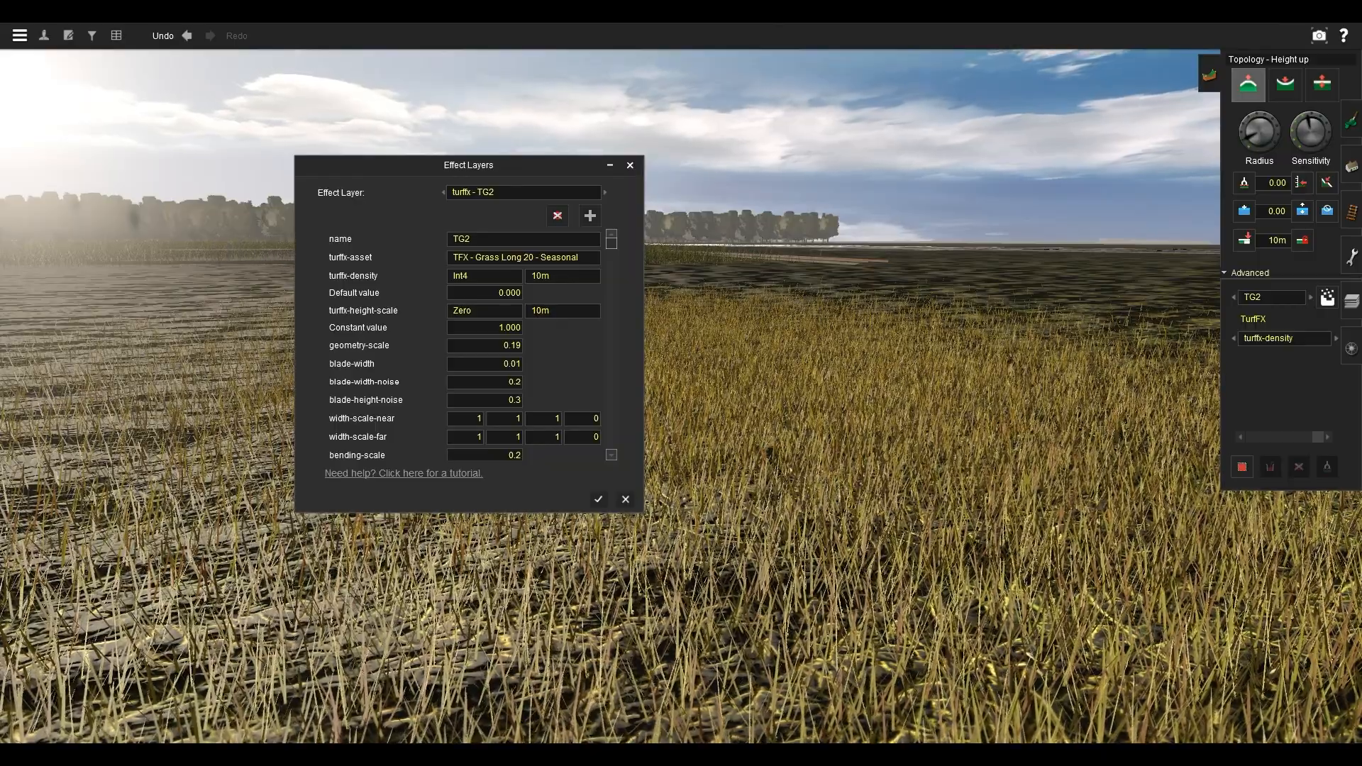
pyautogui.rightClick(801, 419)
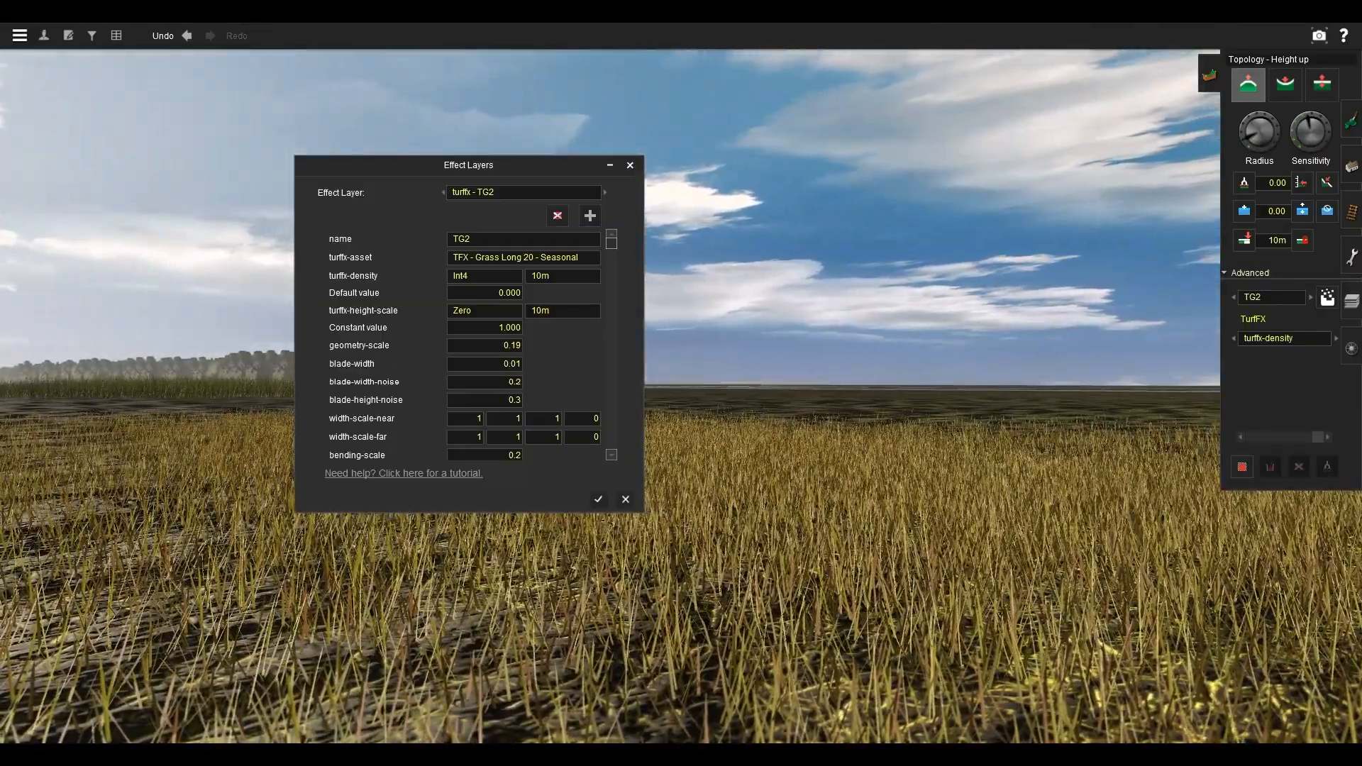
pyautogui.click(520, 346)
pyautogui.press('BackSpace')
pyautogui.press('BackSpace')
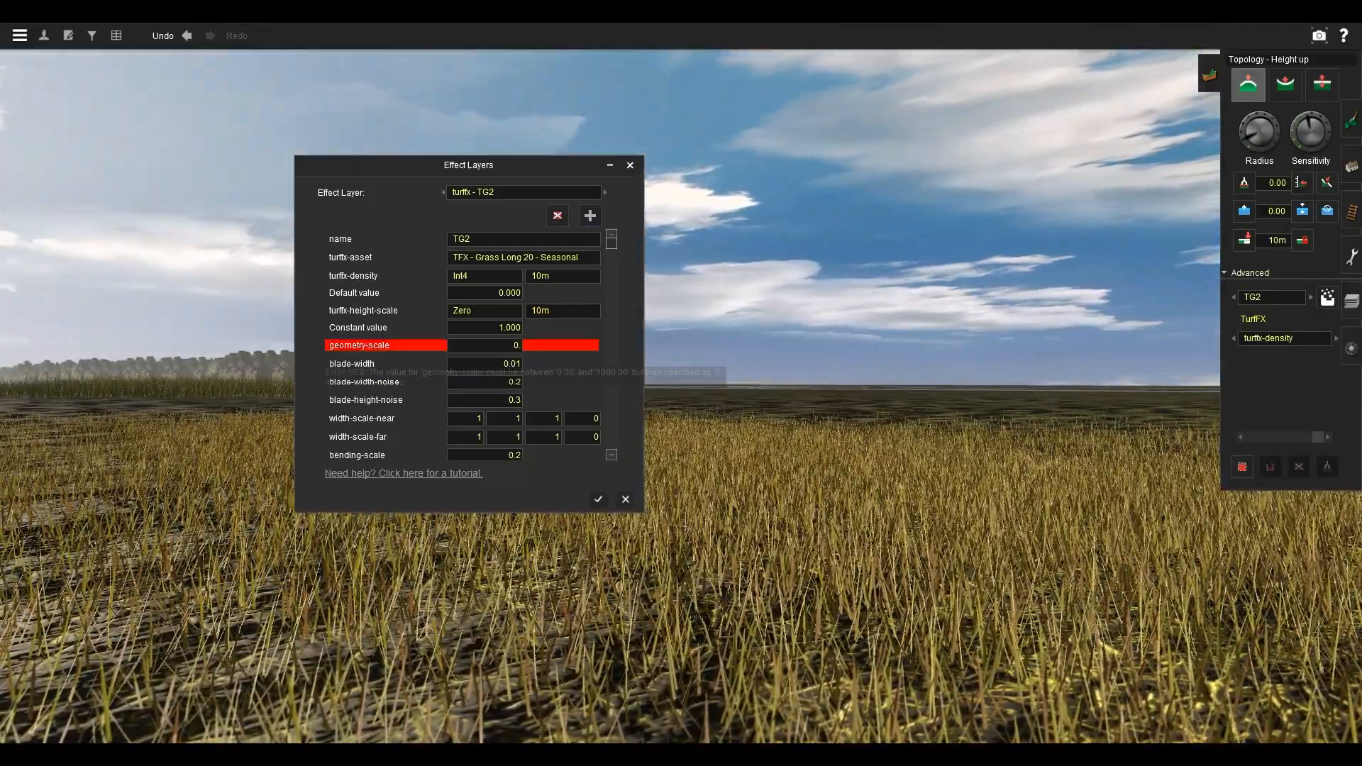
pyautogui.write('25')
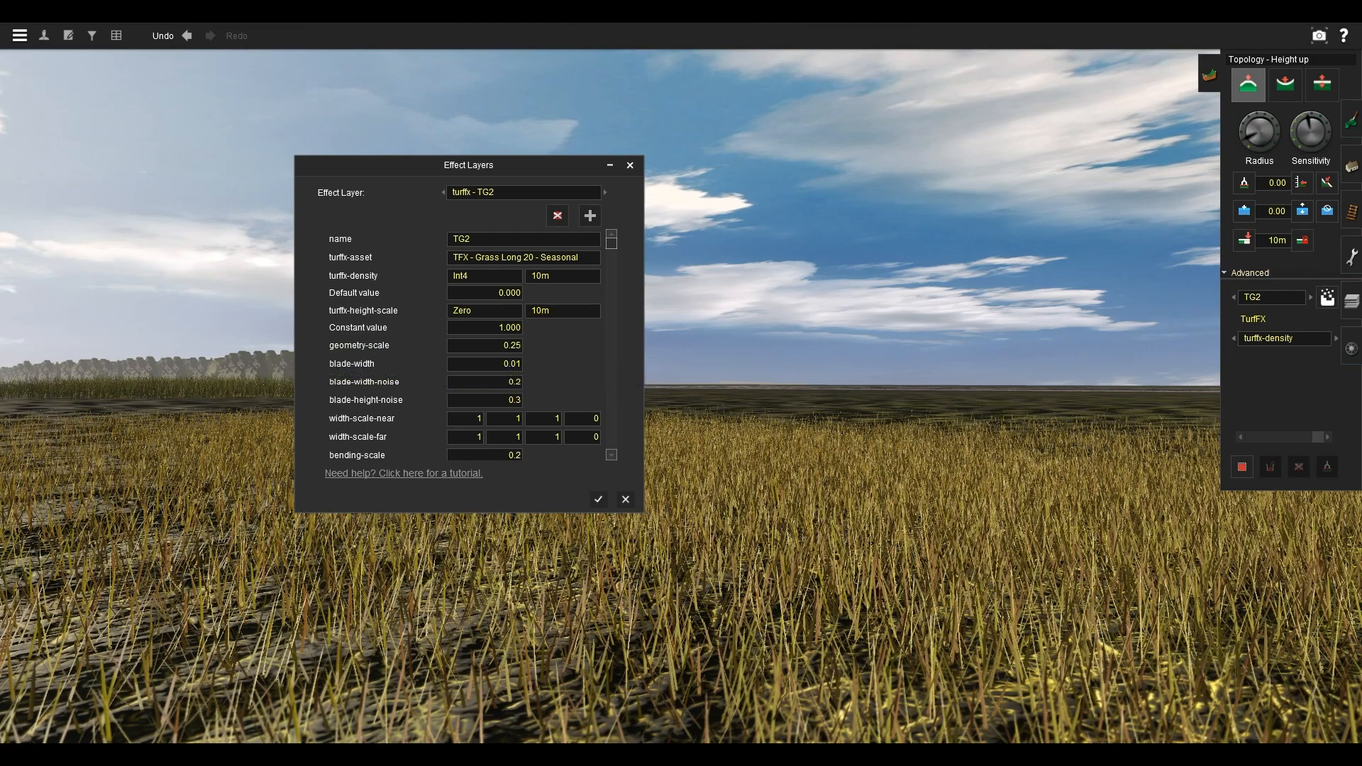
pyautogui.press('Return')
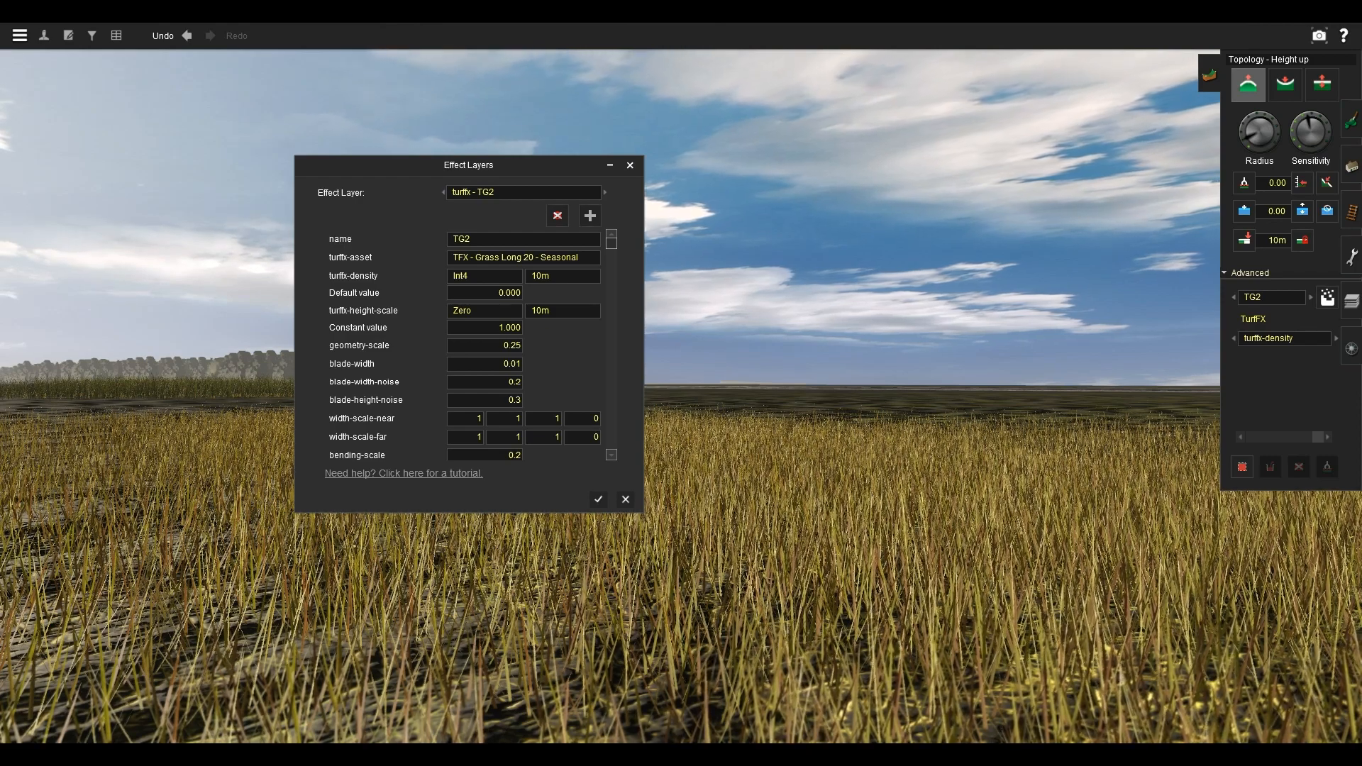
# Set the TG2 layer's blade-height-noise to 0.5 and apply the effect layer settings.
pyautogui.press('BackSpace')
pyautogui.write('5')
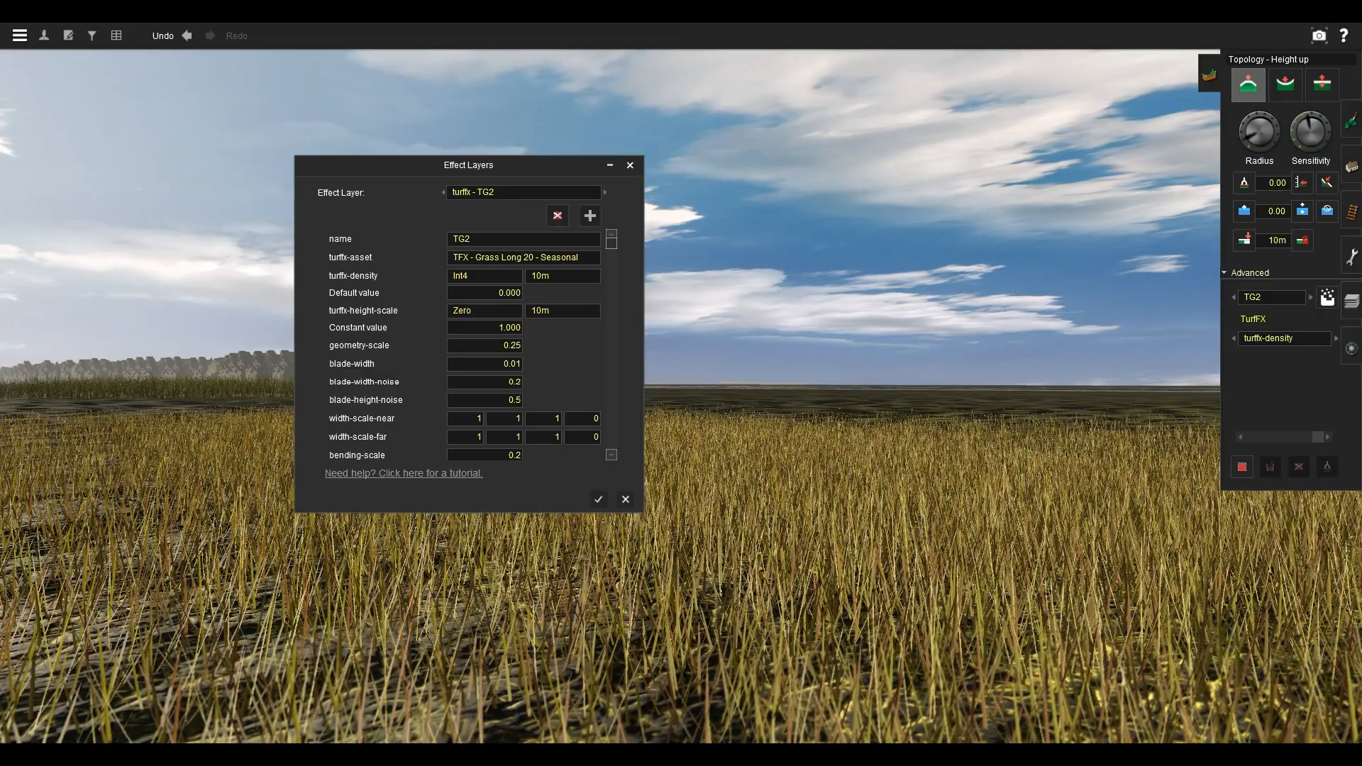
pyautogui.press('Return')
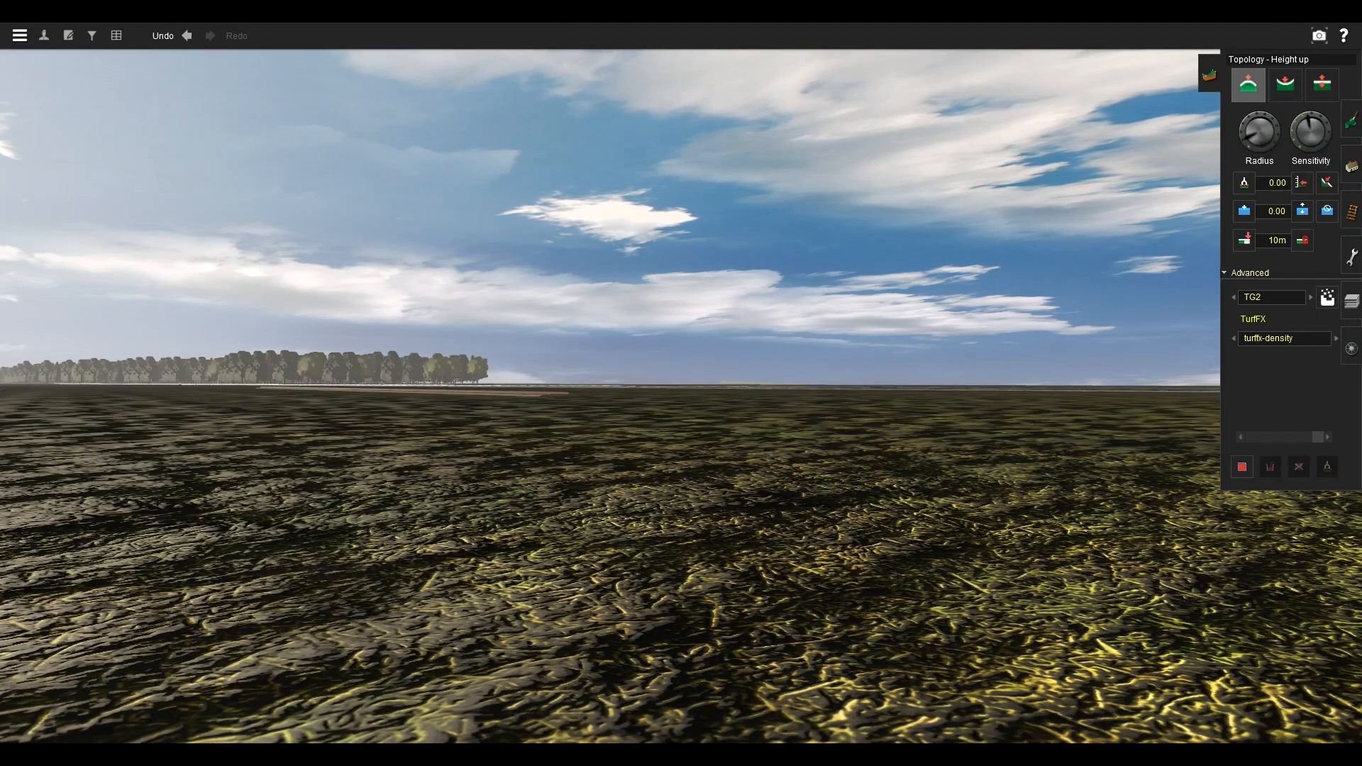
# Examine the variation in TG2 blade height around the field at ground level and from above.
pyautogui.press('Left')
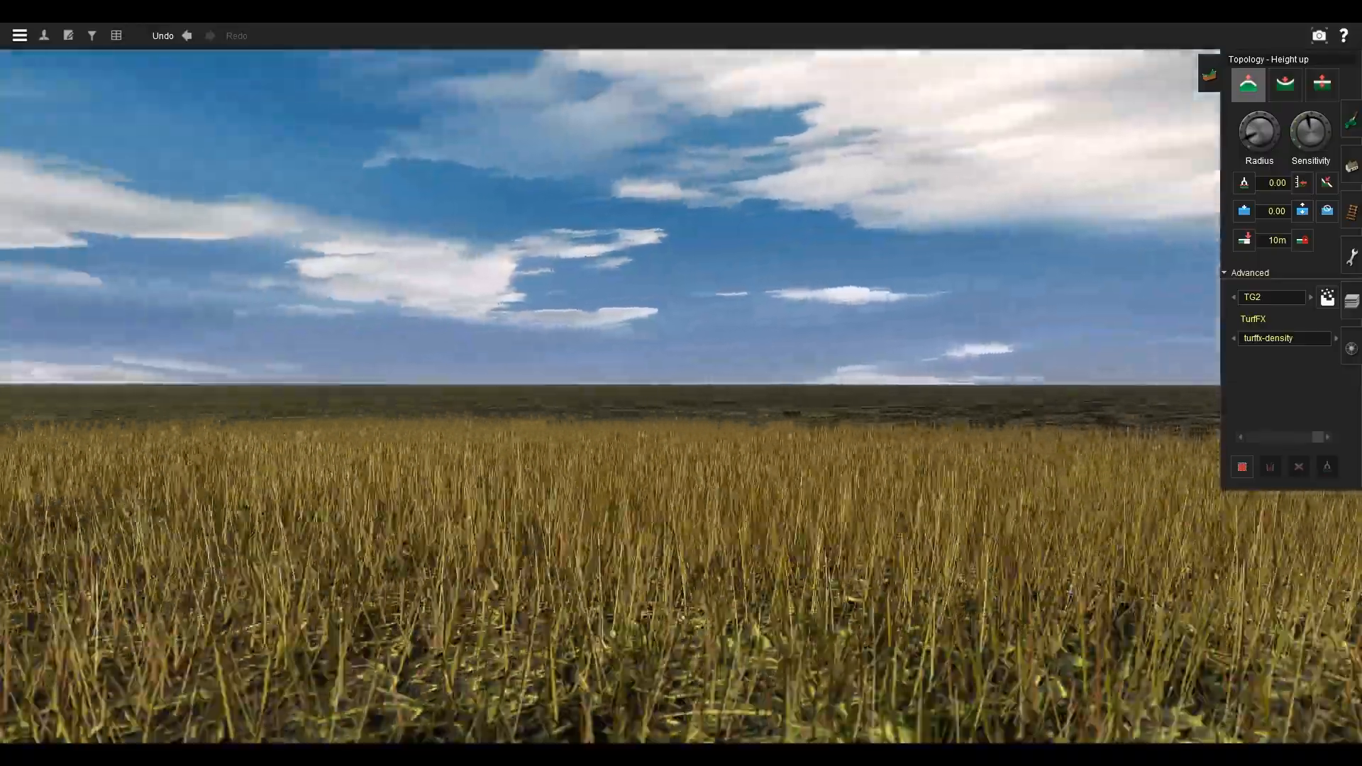
pyautogui.press('Right')
pyautogui.press('Down')
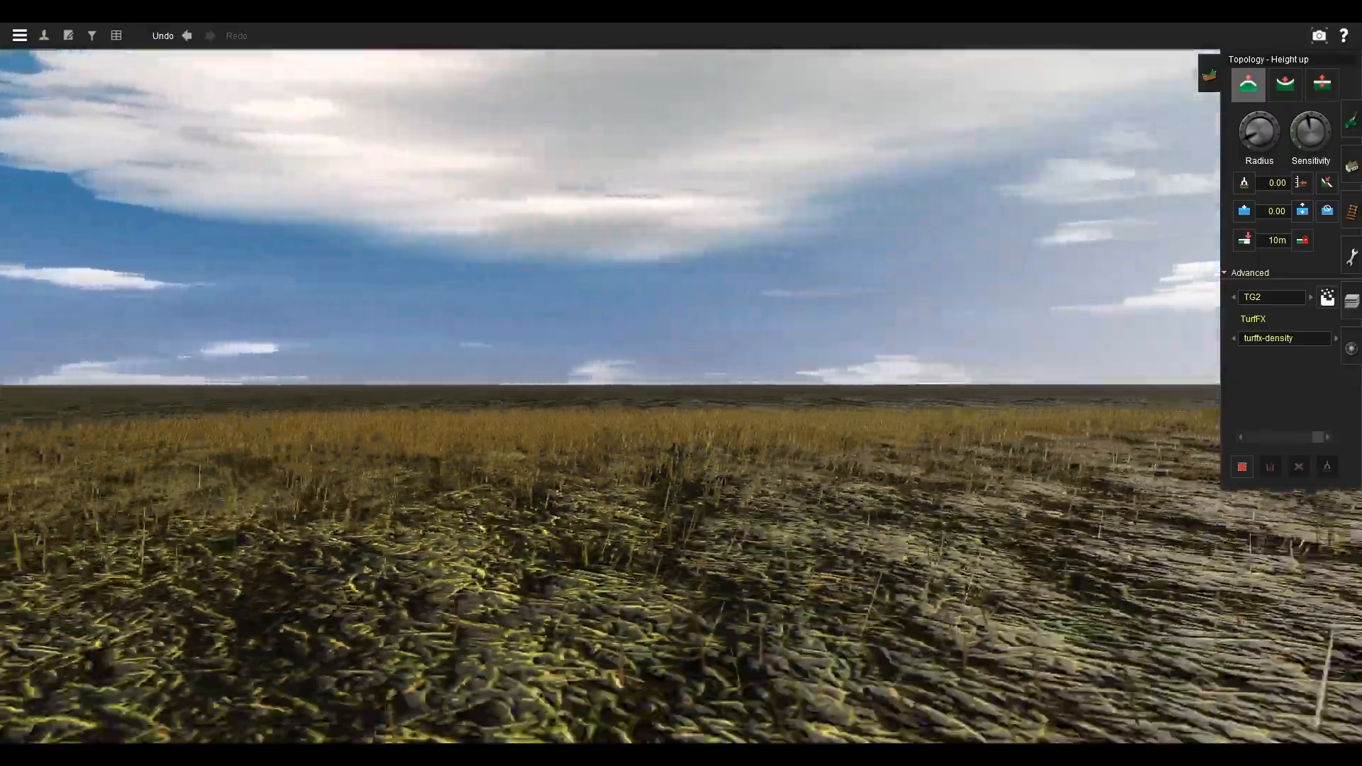
pyautogui.press('Right')
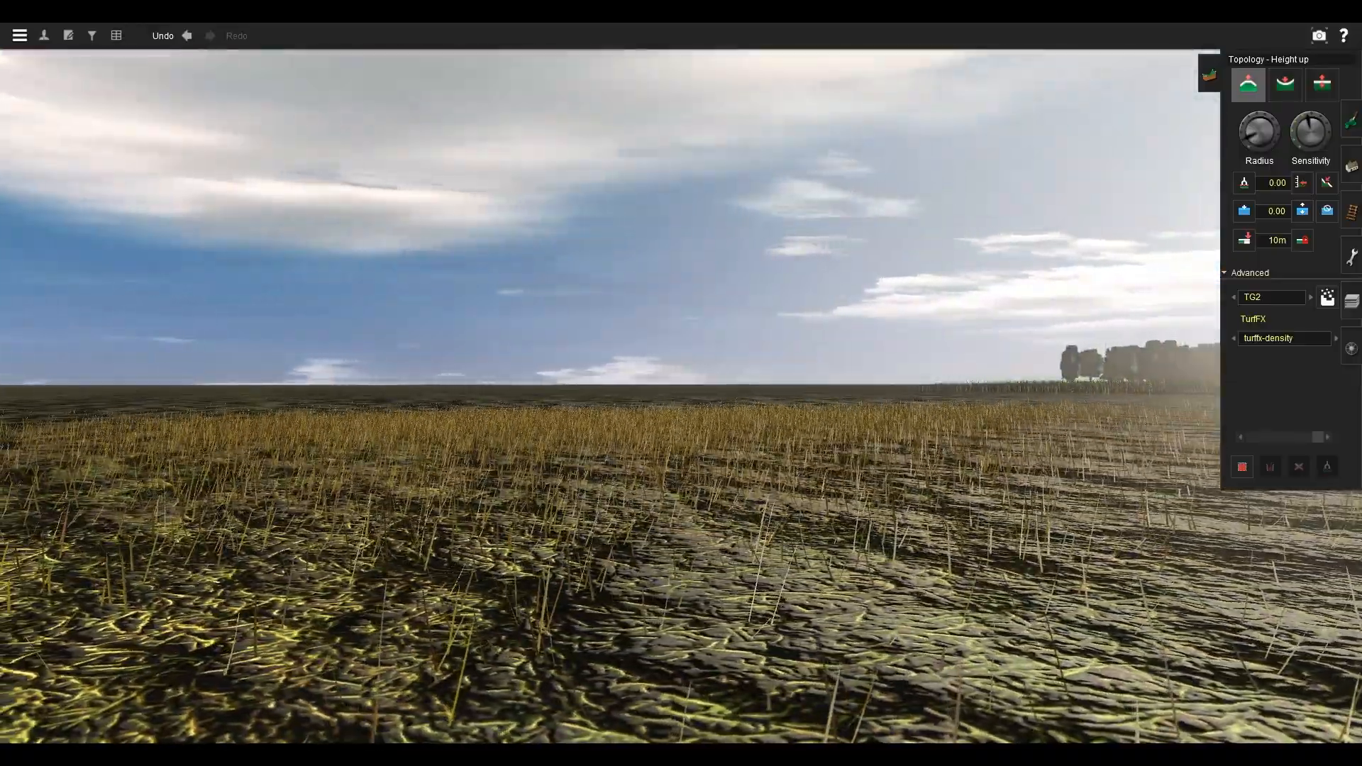
pyautogui.press('Right')
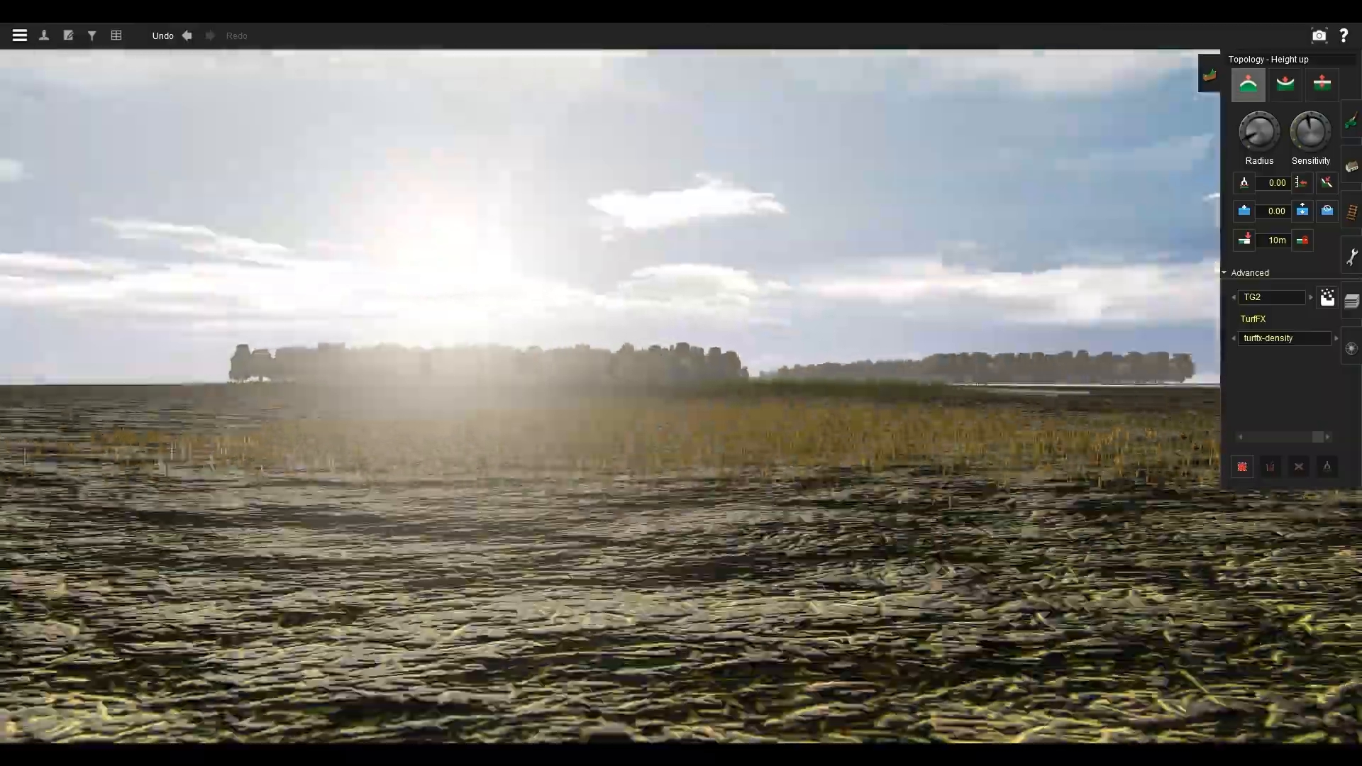
pyautogui.press('Up')
pyautogui.press('Up')
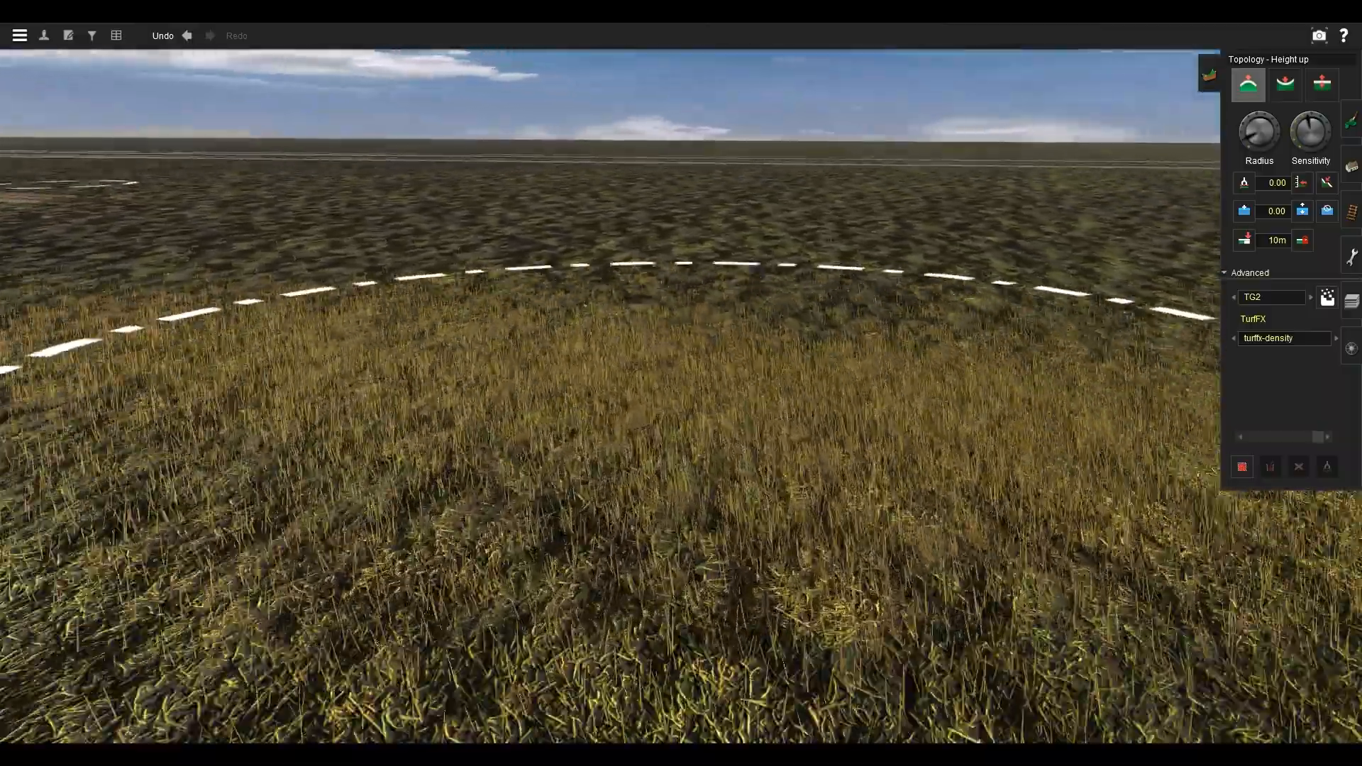
pyautogui.rightClick(258, 350)
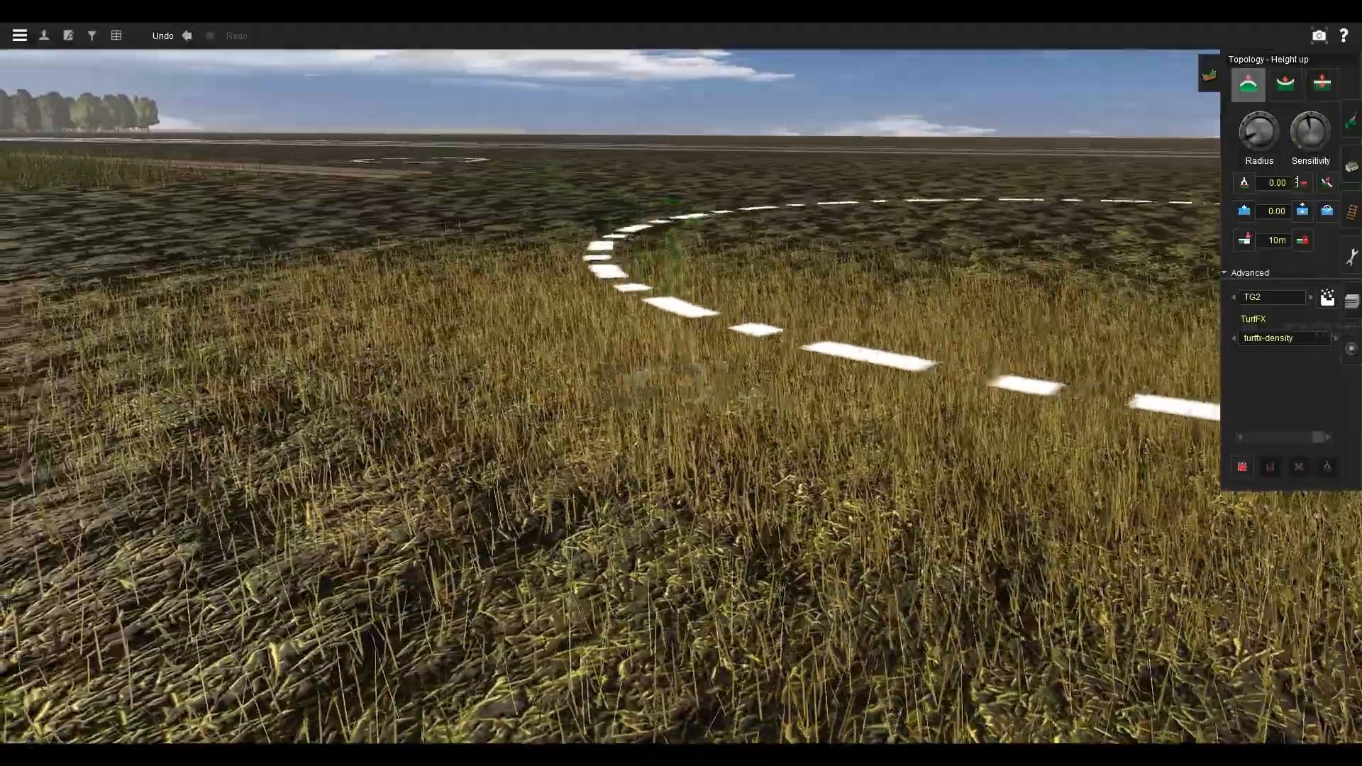
# Open the TG2 effect layer settings and examine the grass along the railway track from several angles.
pyautogui.click(1326, 297)
pyautogui.rightClick(134, 322)
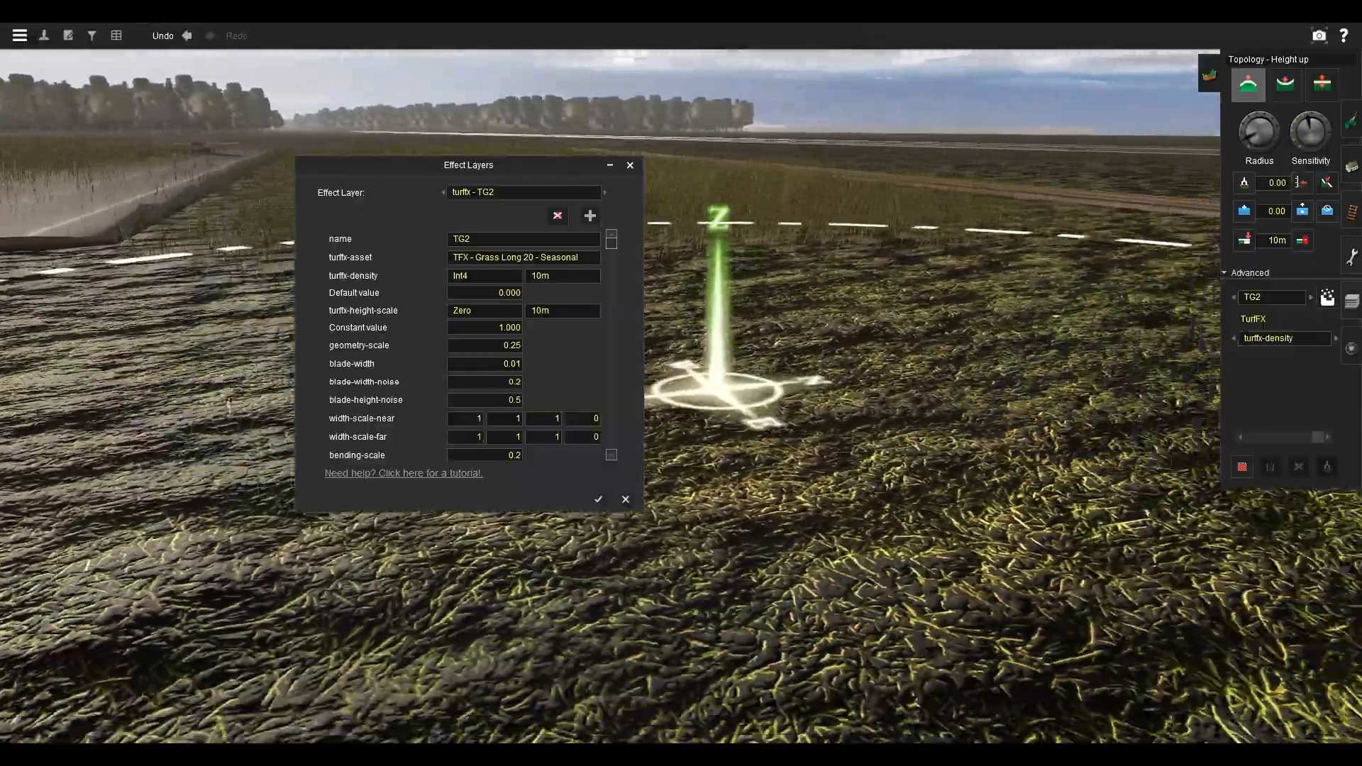
pyautogui.press('Right')
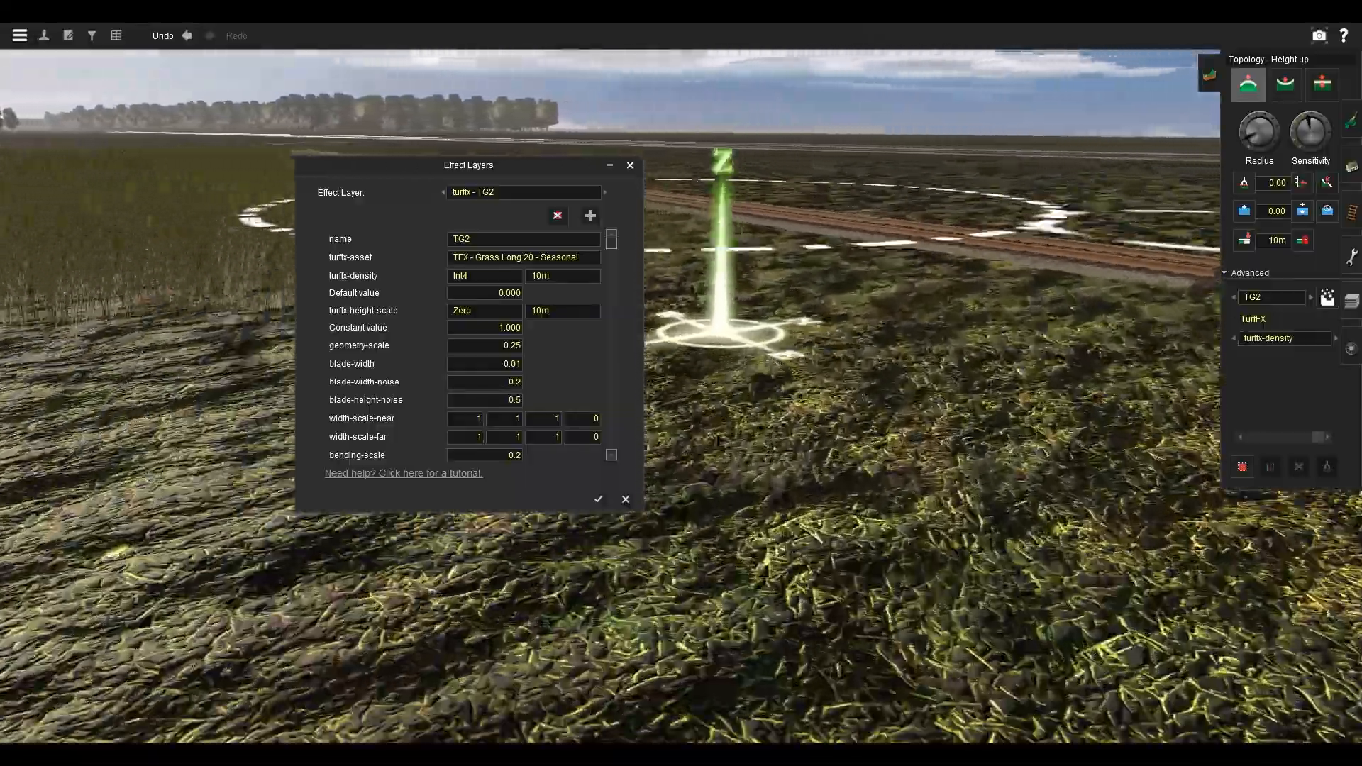
pyautogui.press('Right')
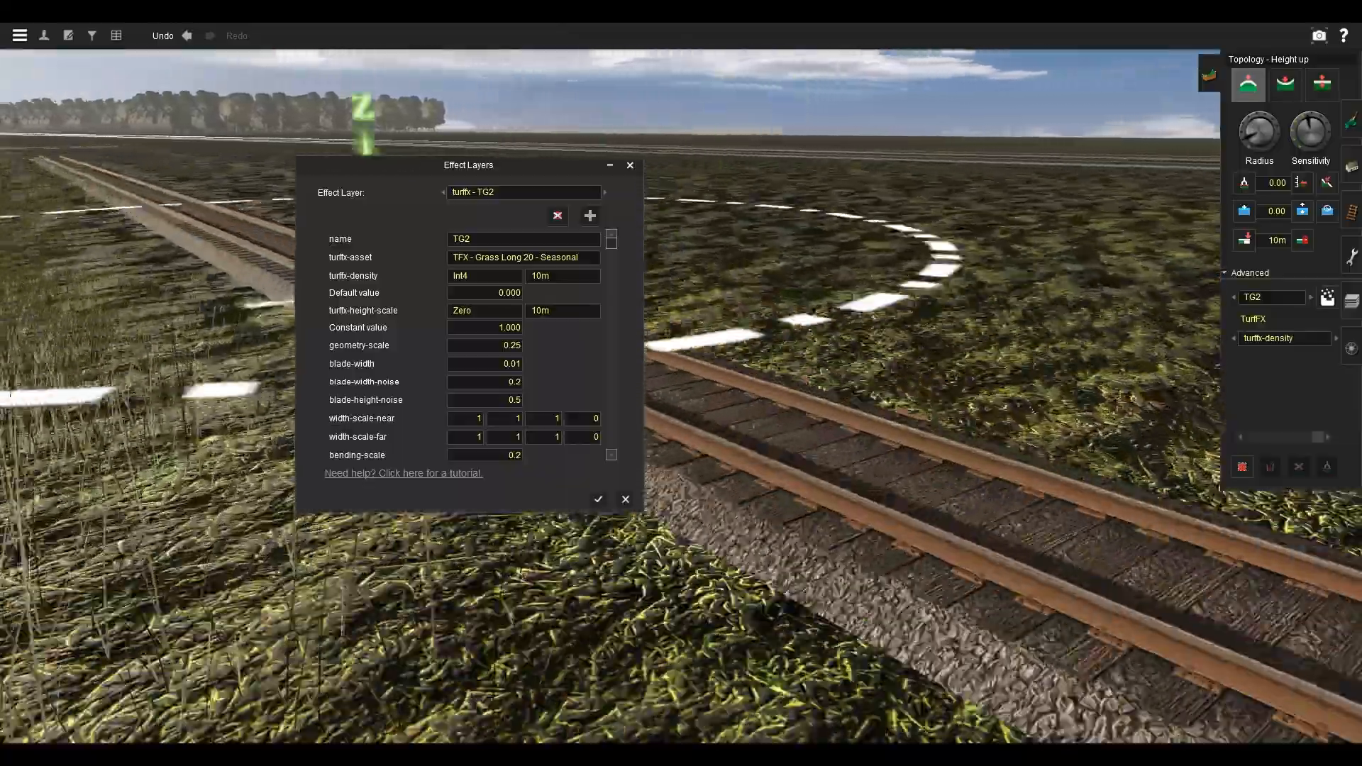
pyautogui.press('Left')
pyautogui.press('Right')
pyautogui.press('Down')
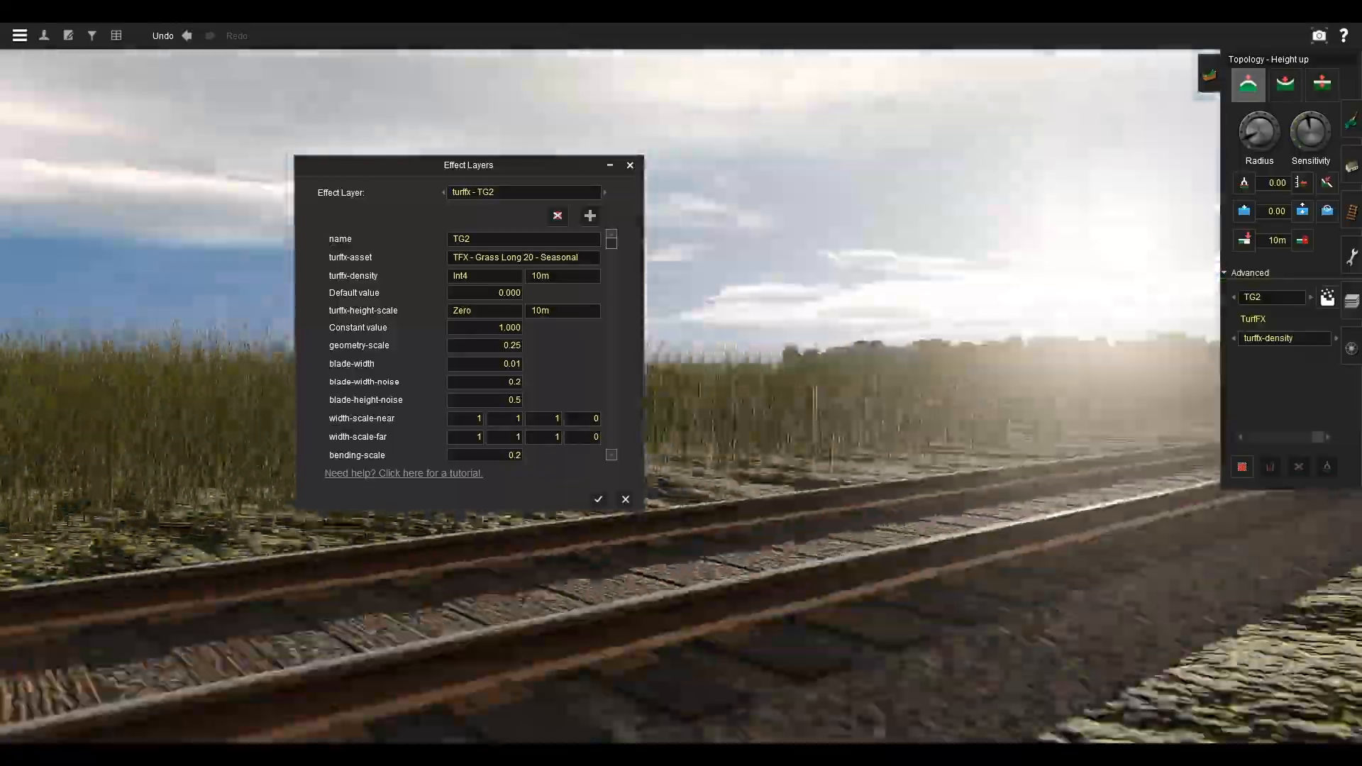
pyautogui.press('Left')
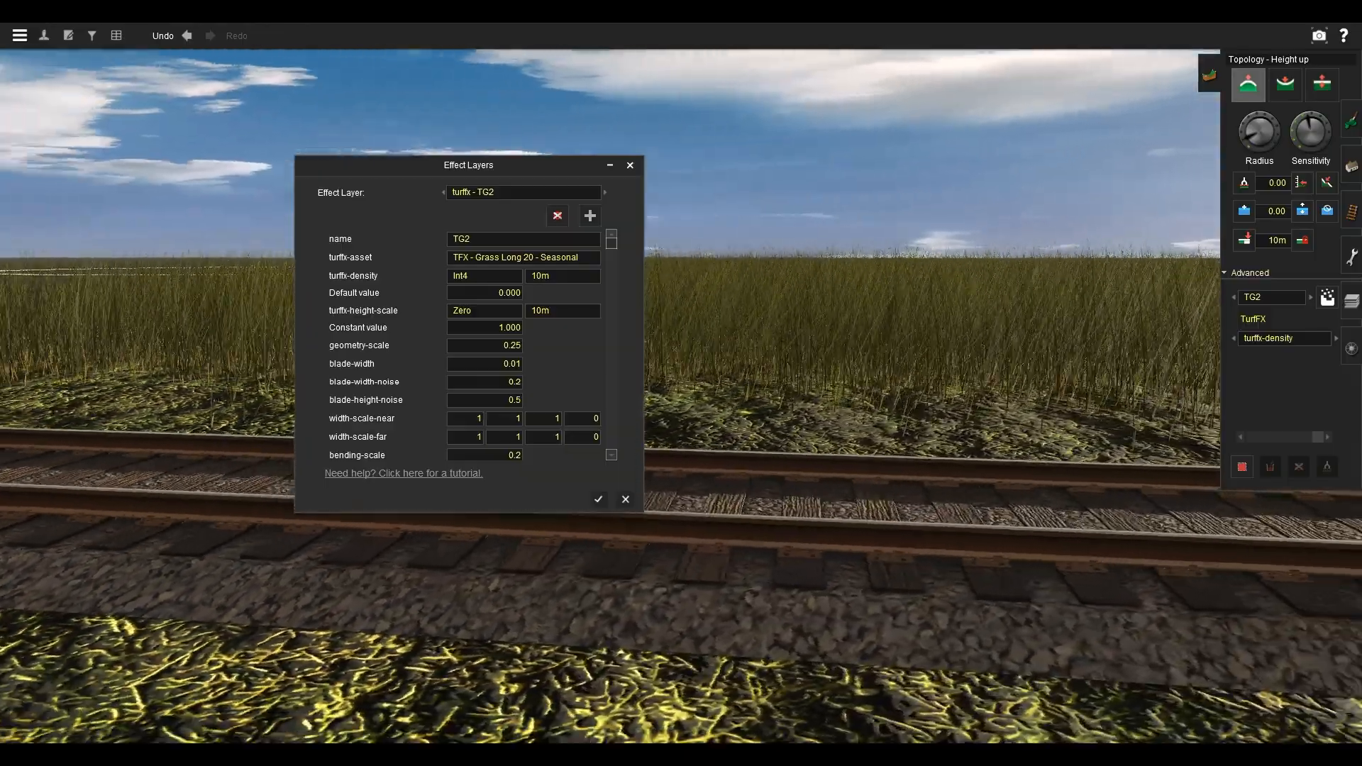
pyautogui.press('Right')
pyautogui.press('Up')
pyautogui.press('Left')
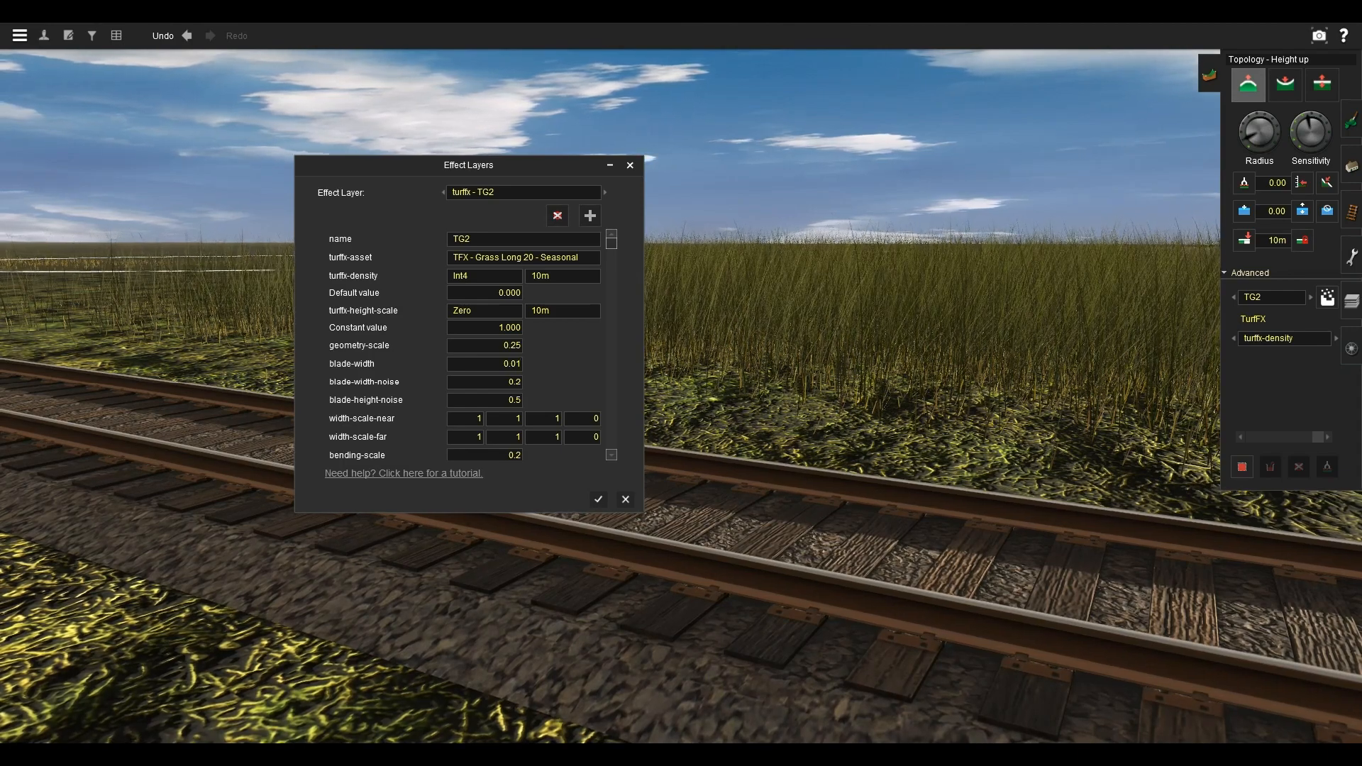
# Set the TG2 layer's blade-width to 0.02 and apply the effect layer settings.
pyautogui.press('BackSpace')
pyautogui.write('2')
pyautogui.press('Return')
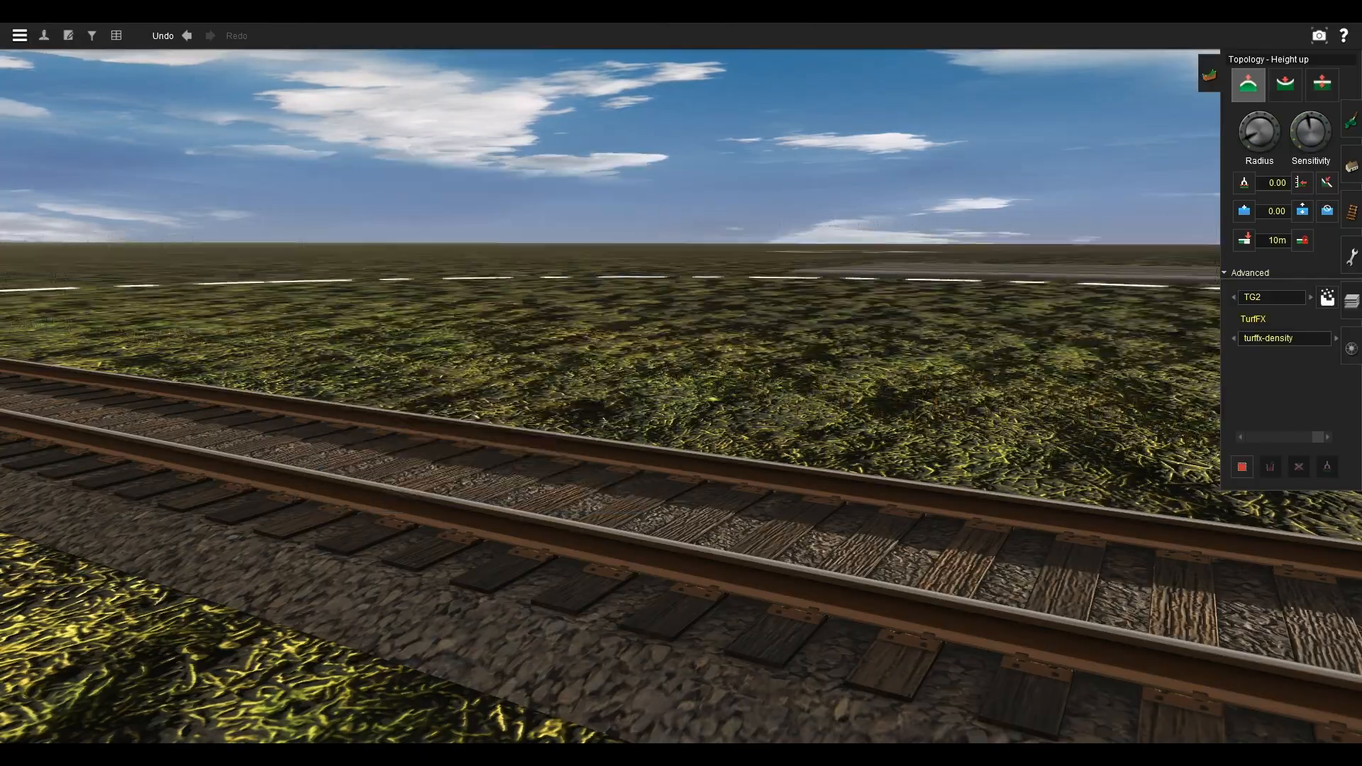
# Examine the widened TG2 blades up close within the grass beside the railway track.
pyautogui.press('s')
pyautogui.press('w')
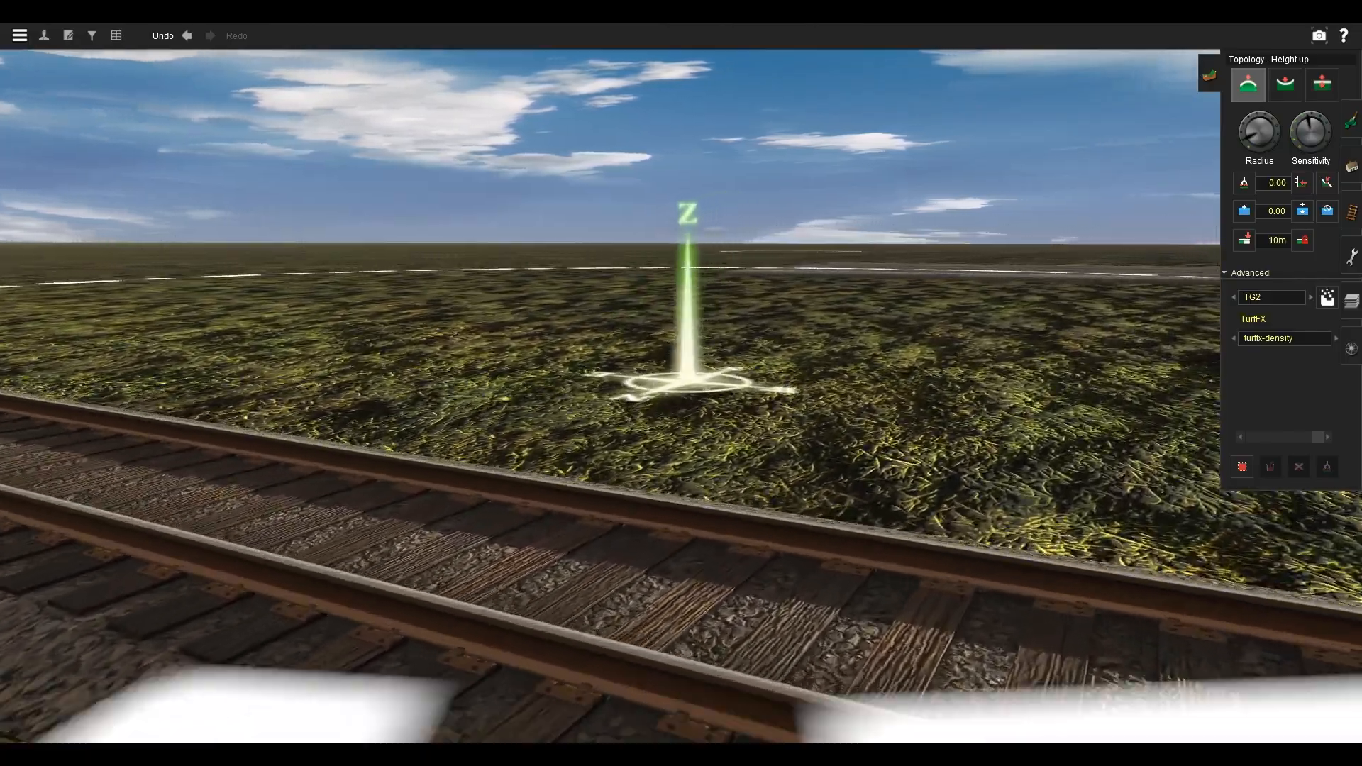
pyautogui.press('w')
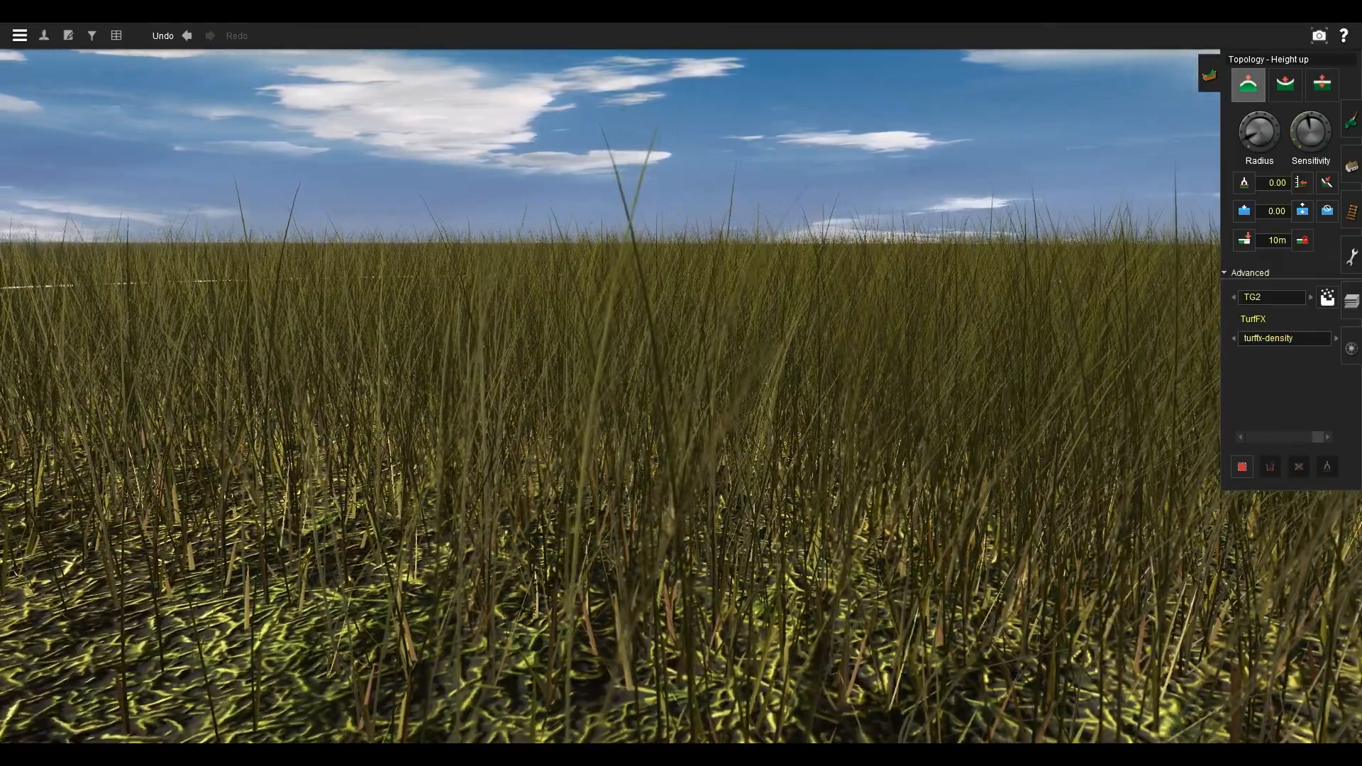
pyautogui.press('Right')
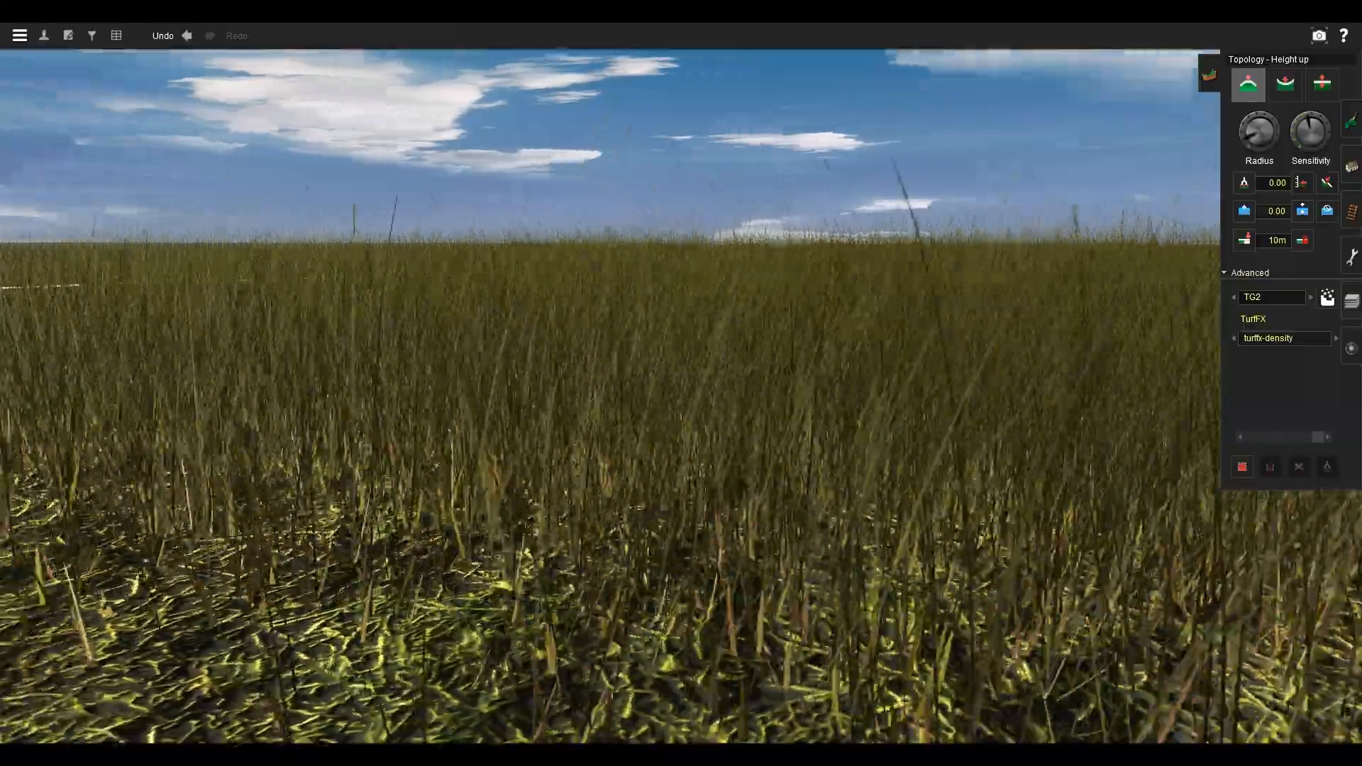
pyautogui.press('Right')
pyautogui.press('Up')
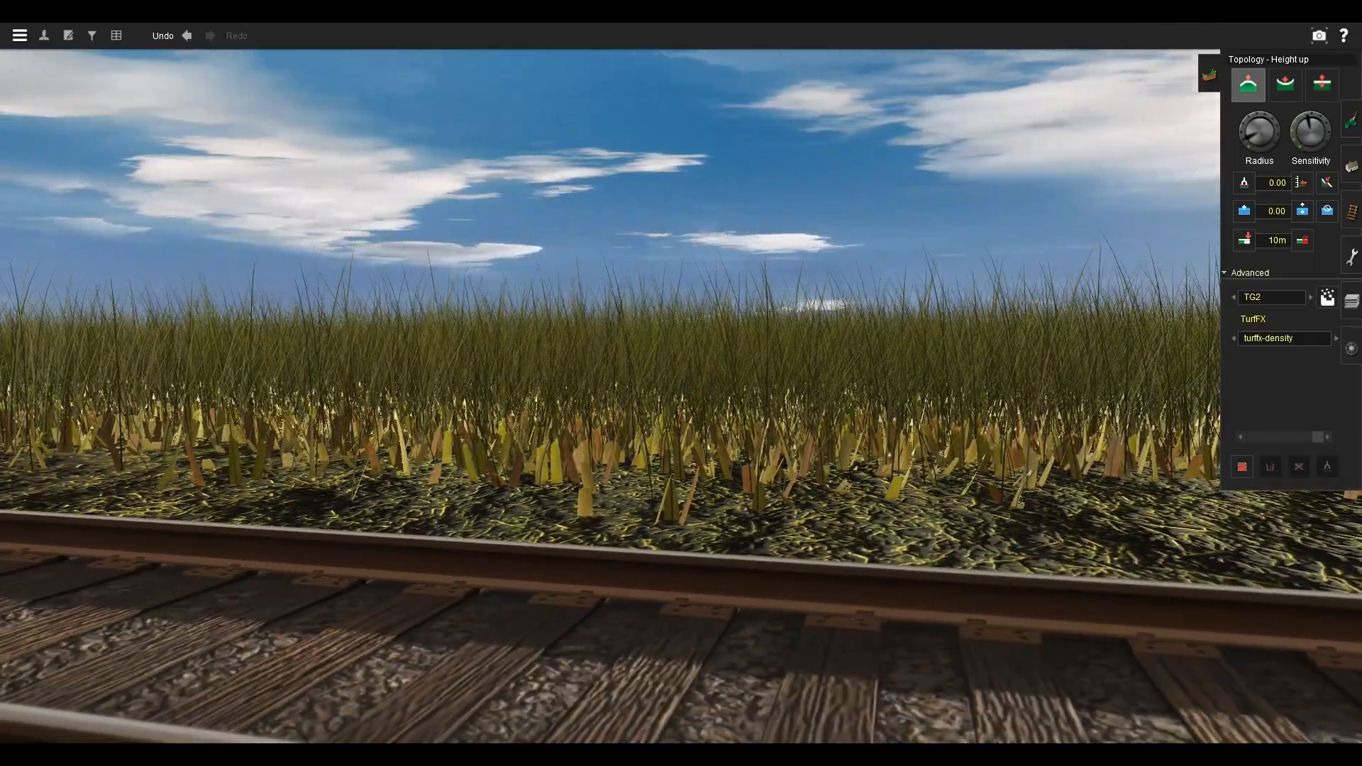
# Set the TG2 layer's blade-width to 0.01 and apply the effect layer settings.
pyautogui.click(1326, 297)
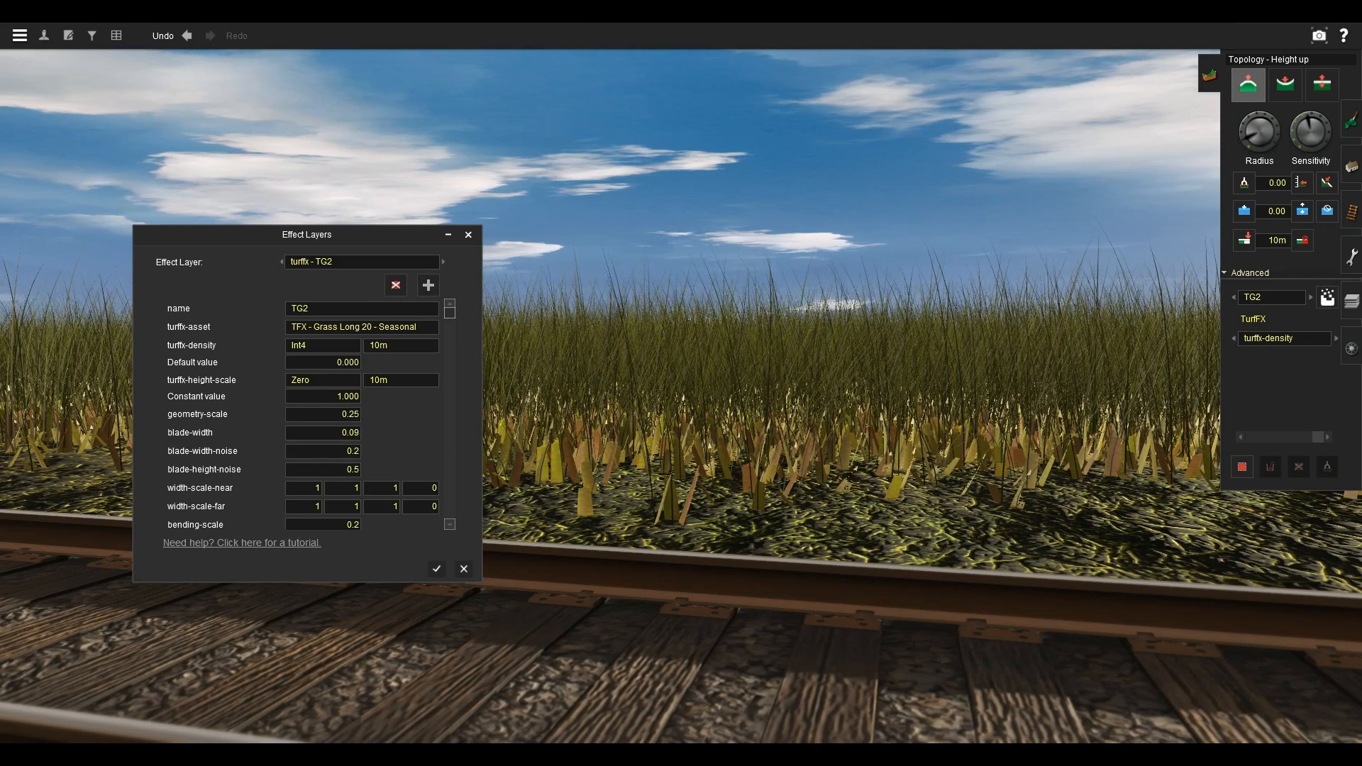
pyautogui.press('BackSpace')
pyautogui.write('1')
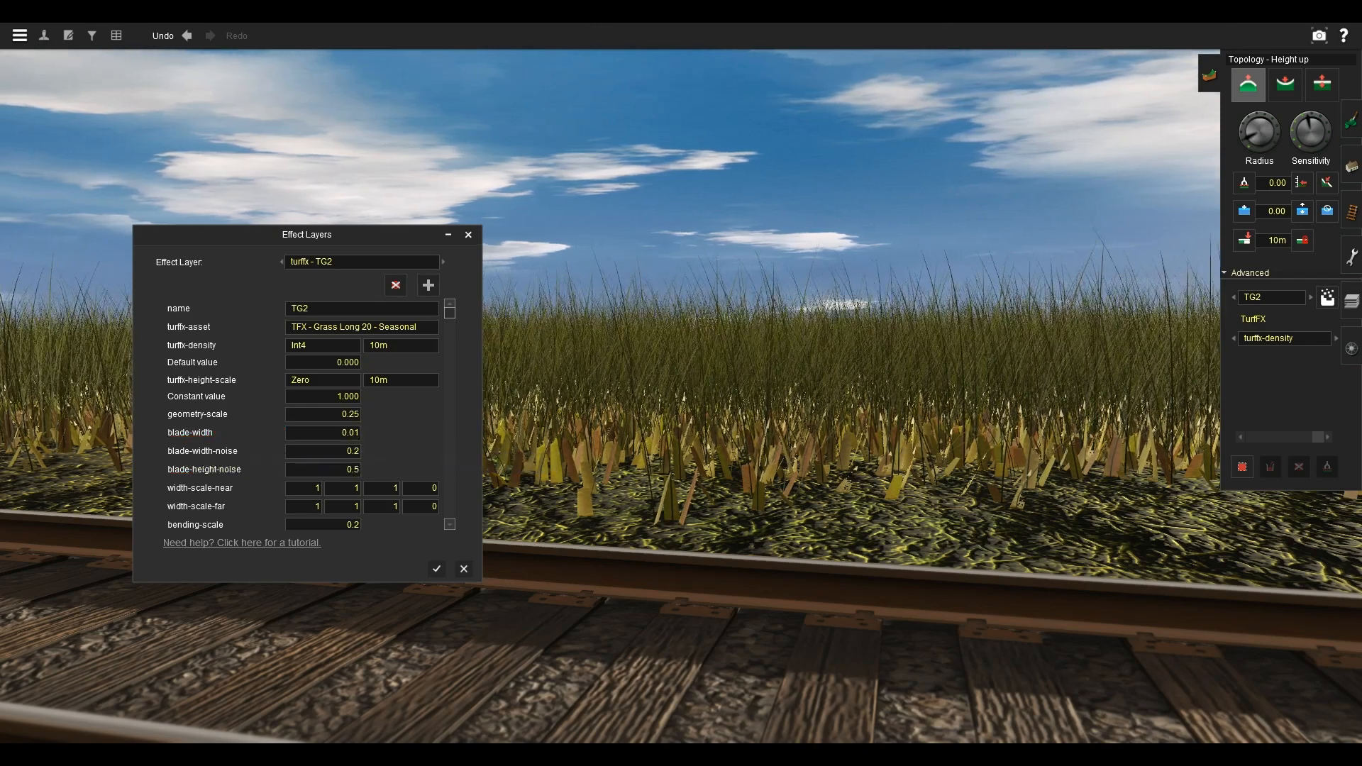
pyautogui.press('Return')
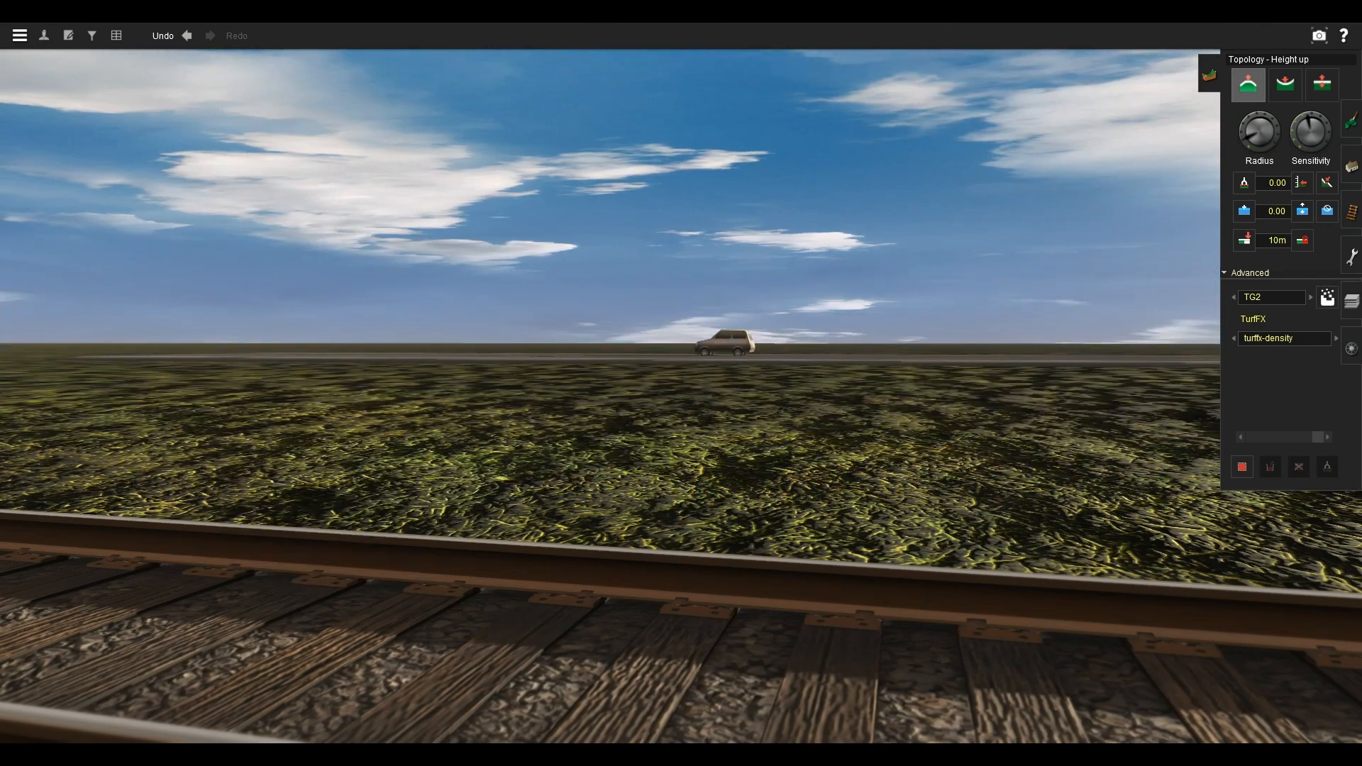
# Switch the active effect layer to TG and examine the grass behind the railway track from near and farther away.
pyautogui.click(1271, 298)
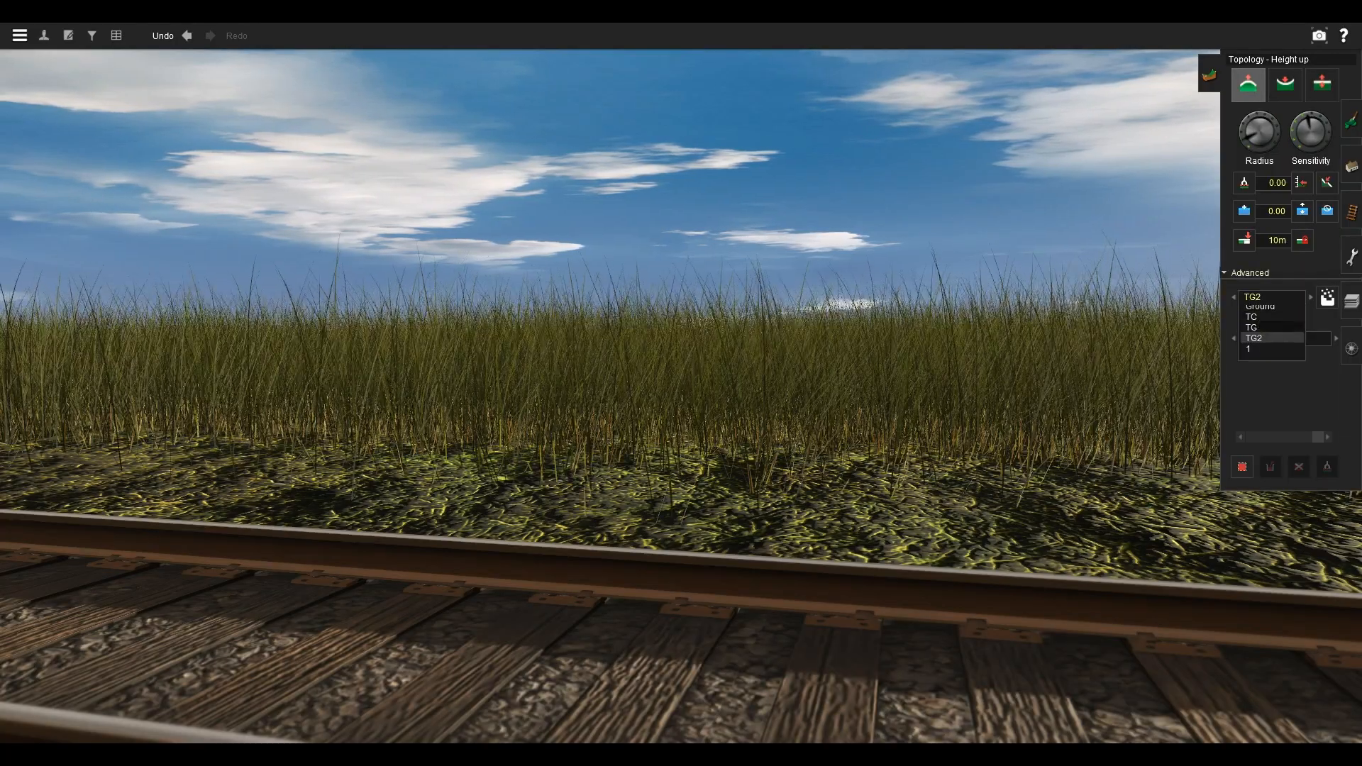
pyautogui.click(1263, 319)
pyautogui.press('Up')
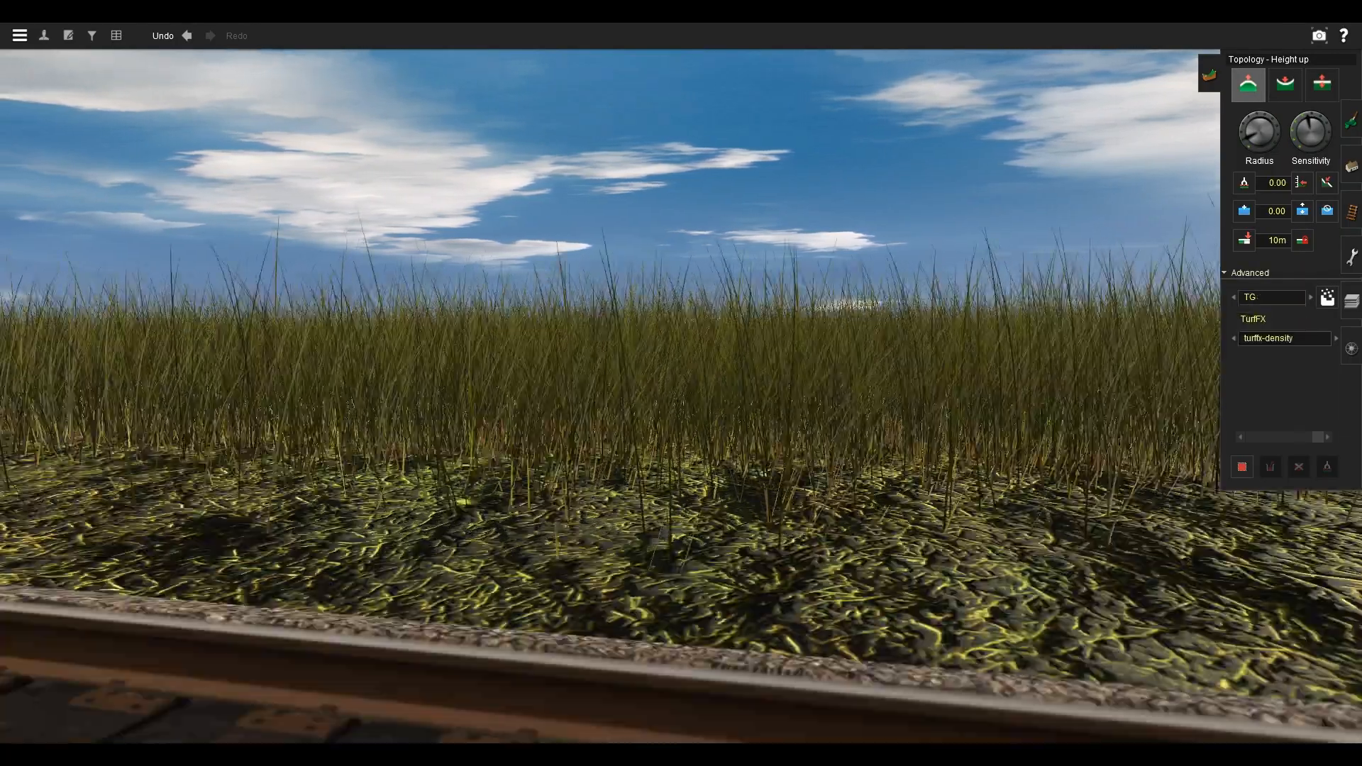
pyautogui.press('Down')
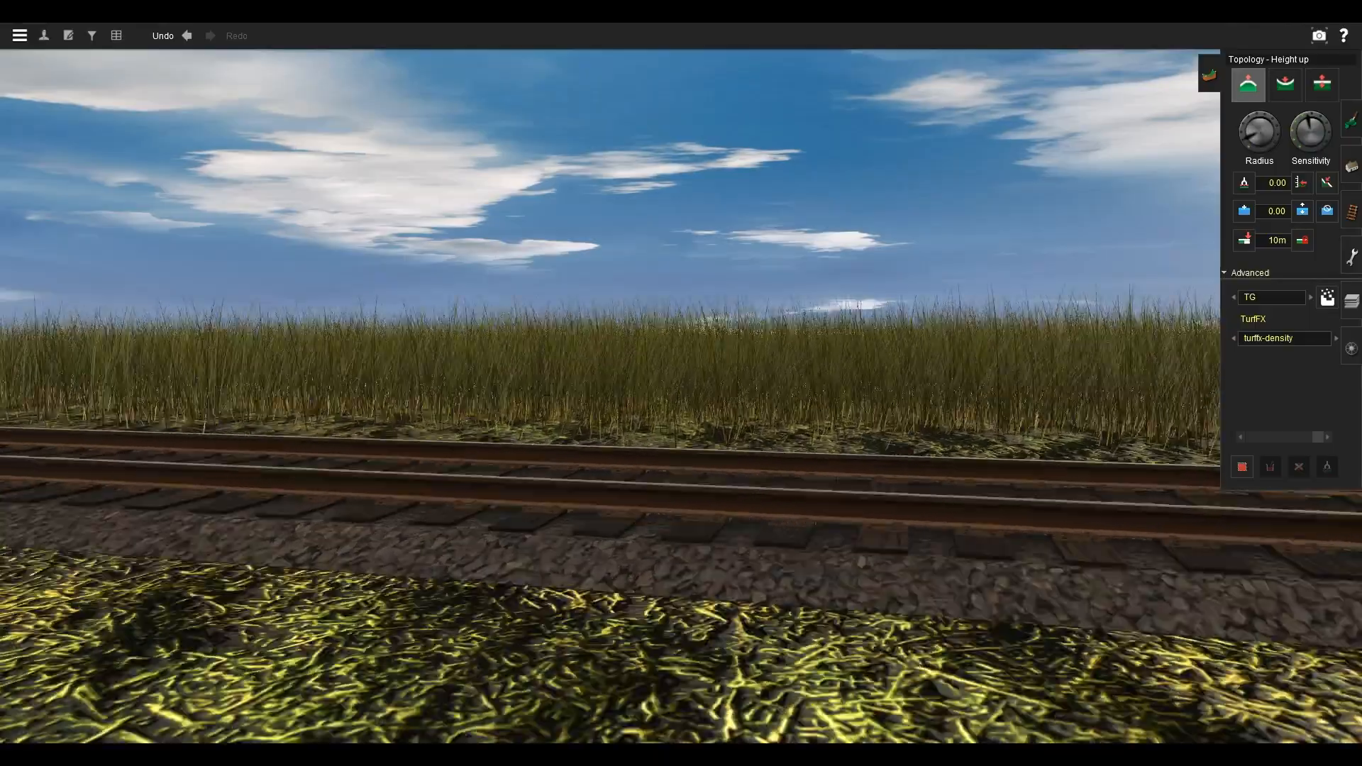
# Set the blade-width-noise of the TG effect layer to 0.5 and accept the change.
pyautogui.press('Up')
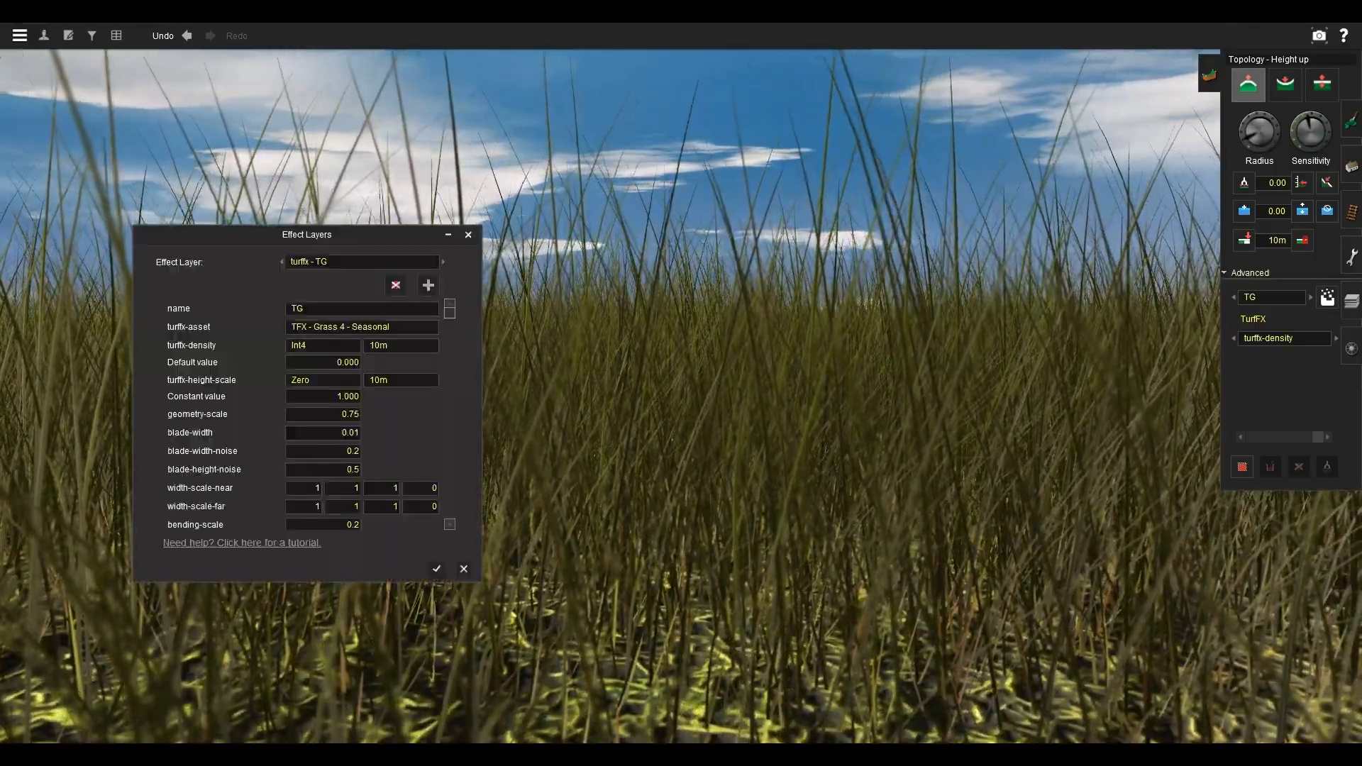
pyautogui.press('Down')
pyautogui.press('Down')
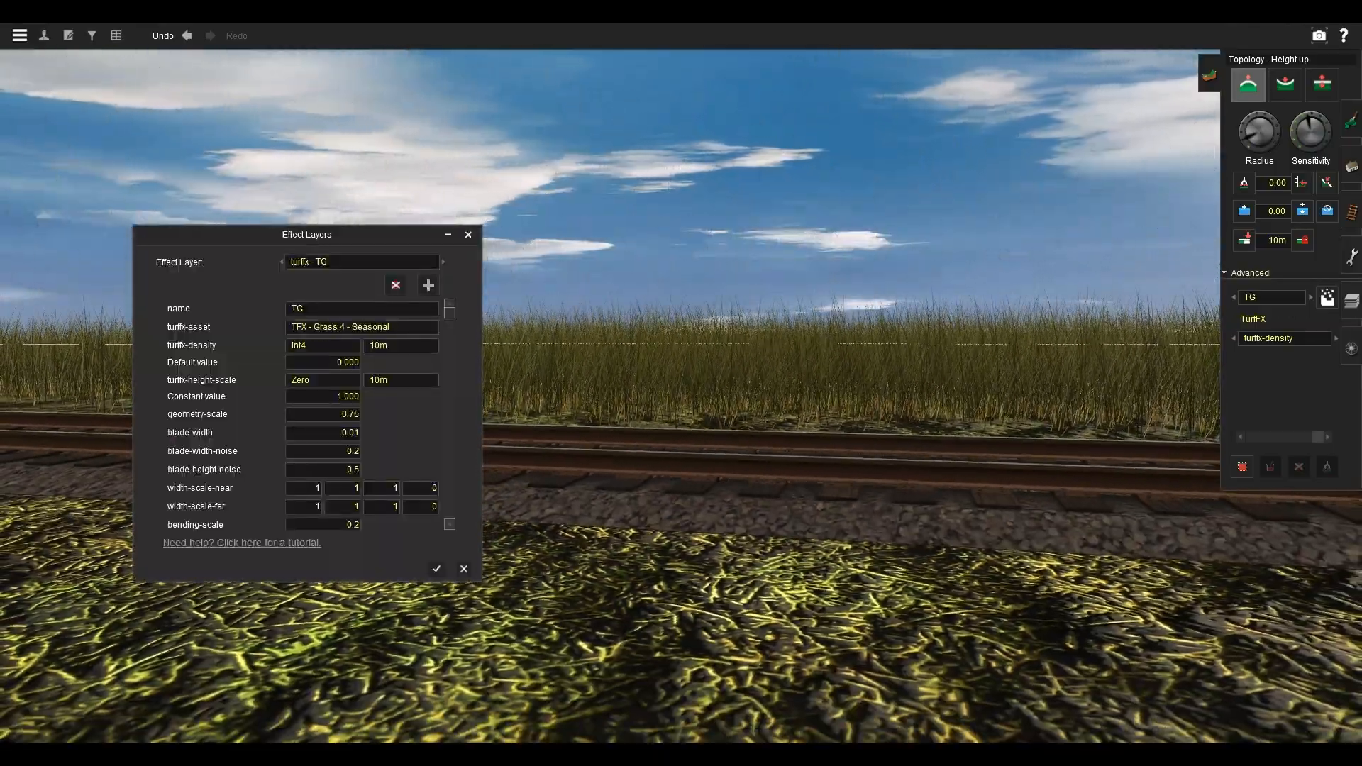
pyautogui.press('Up')
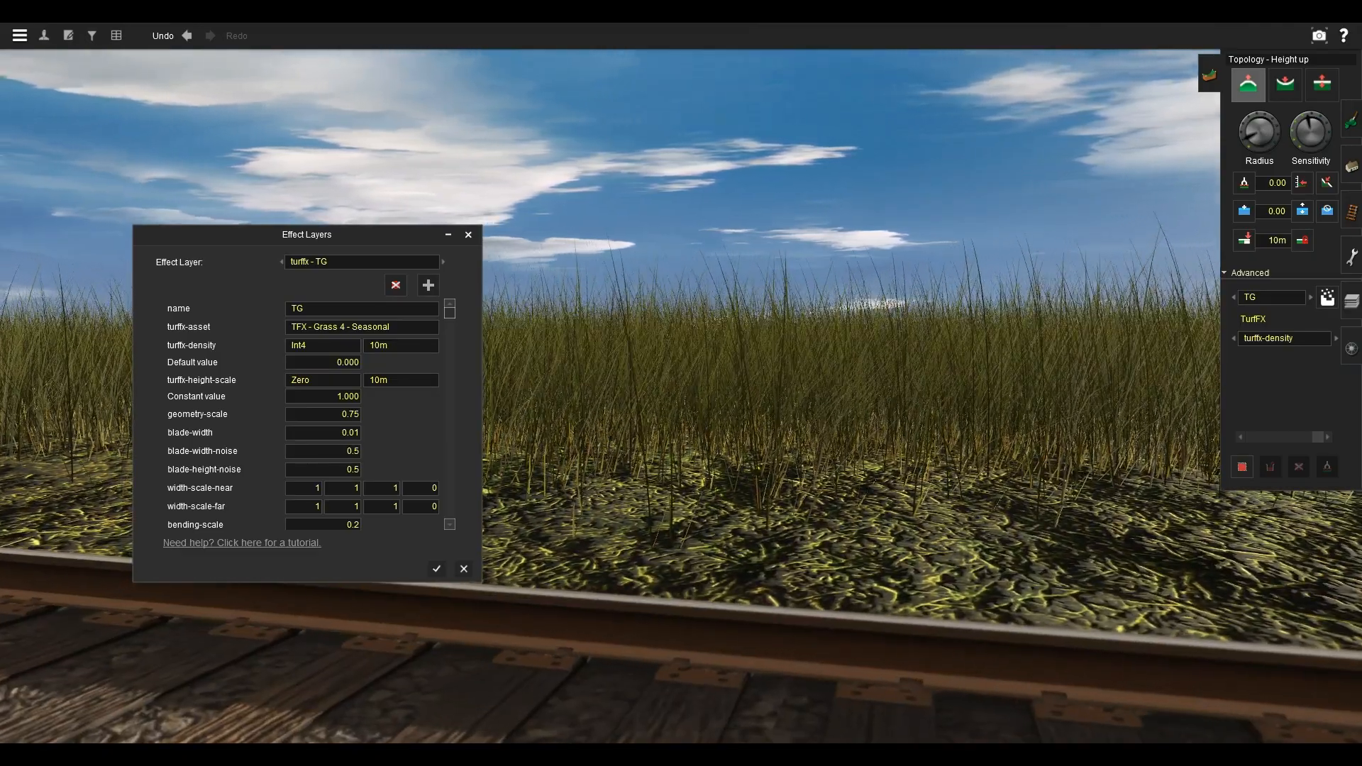
pyautogui.press('Return')
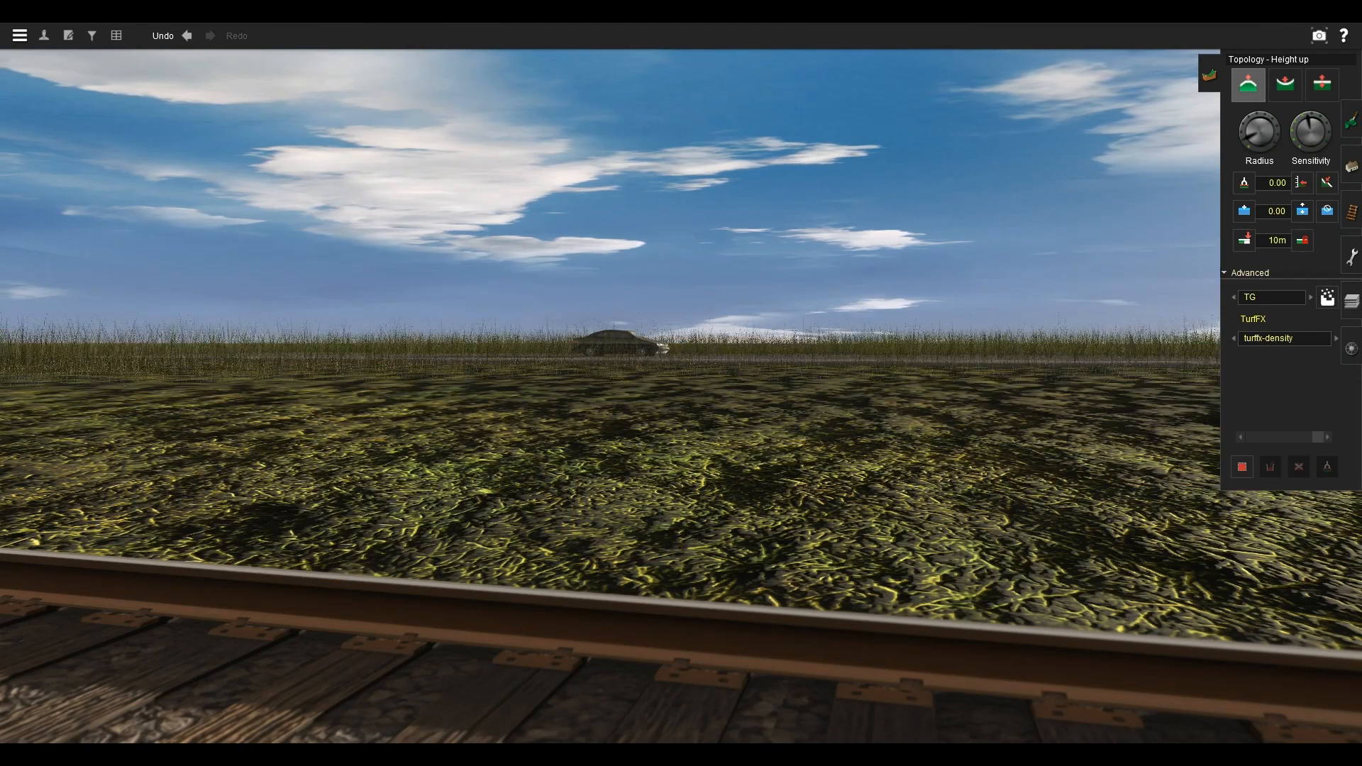
# Examine the TurfFX grass beside the railway track from close up, from above and along the rails.
pyautogui.scroll(3, 681, 397)
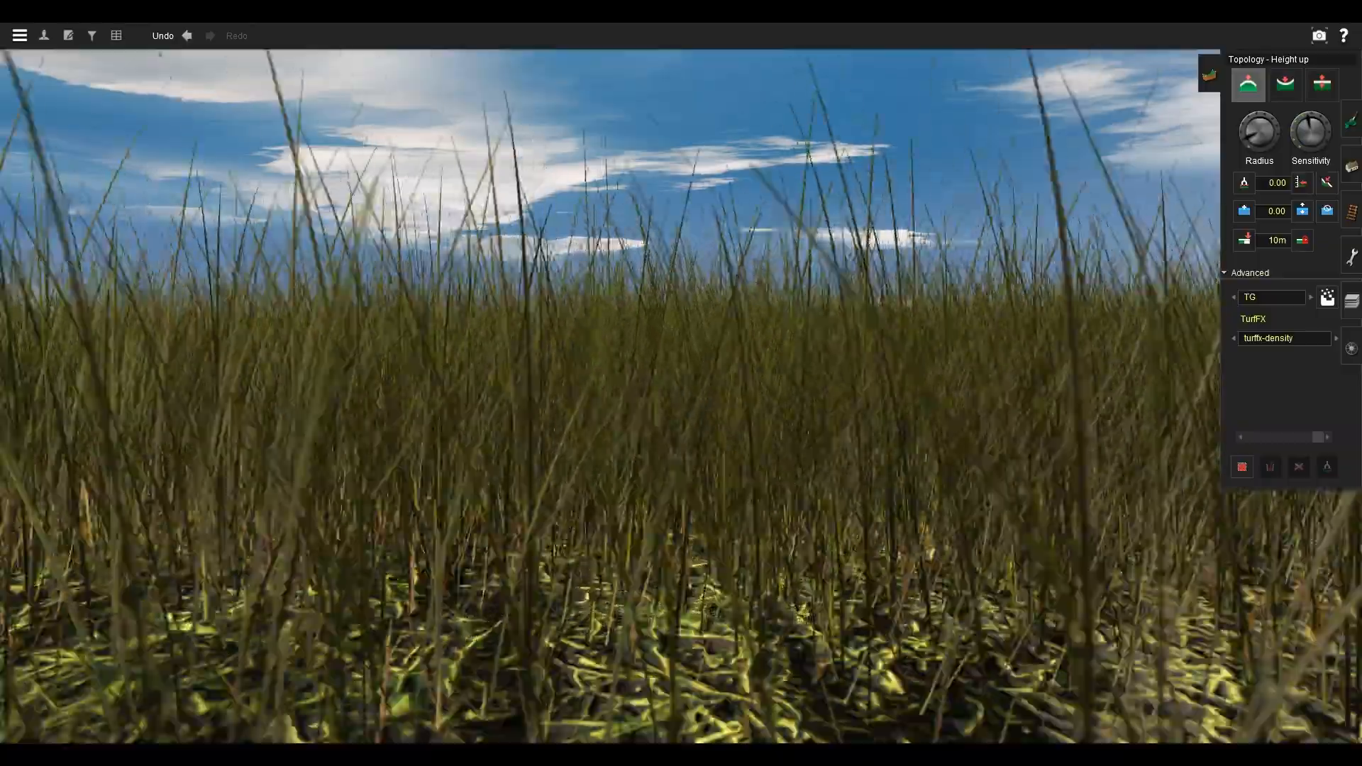
pyautogui.scroll(-3, 681, 397)
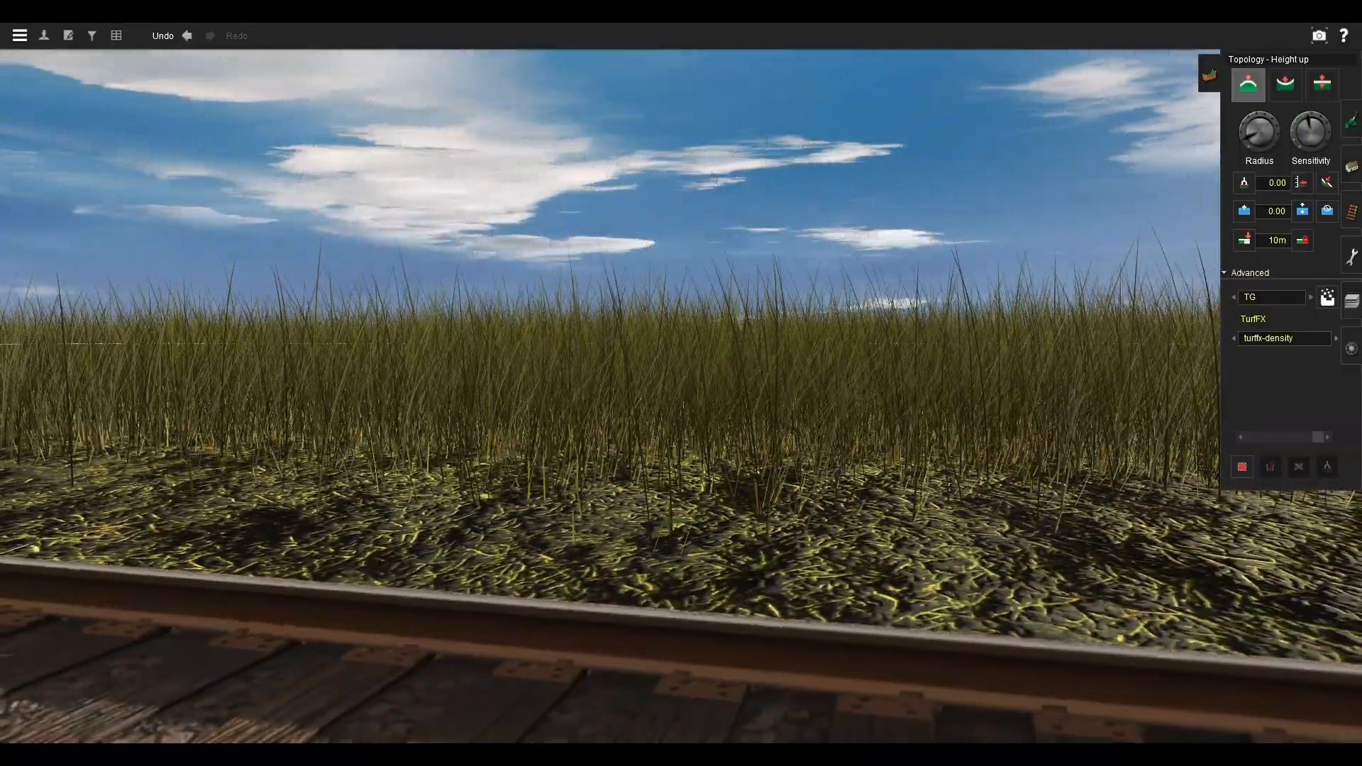
pyautogui.press('Left')
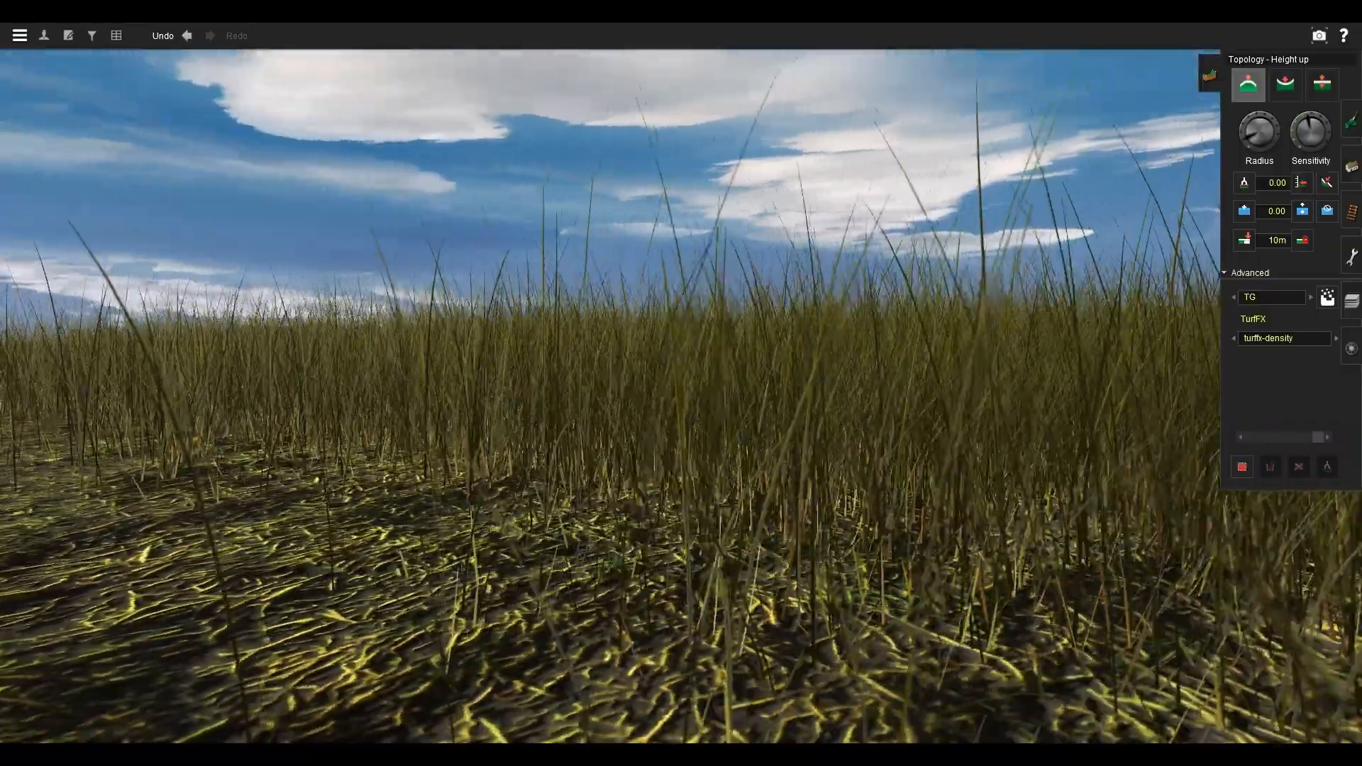
pyautogui.press('Up')
pyautogui.press('Down')
pyautogui.press('Up')
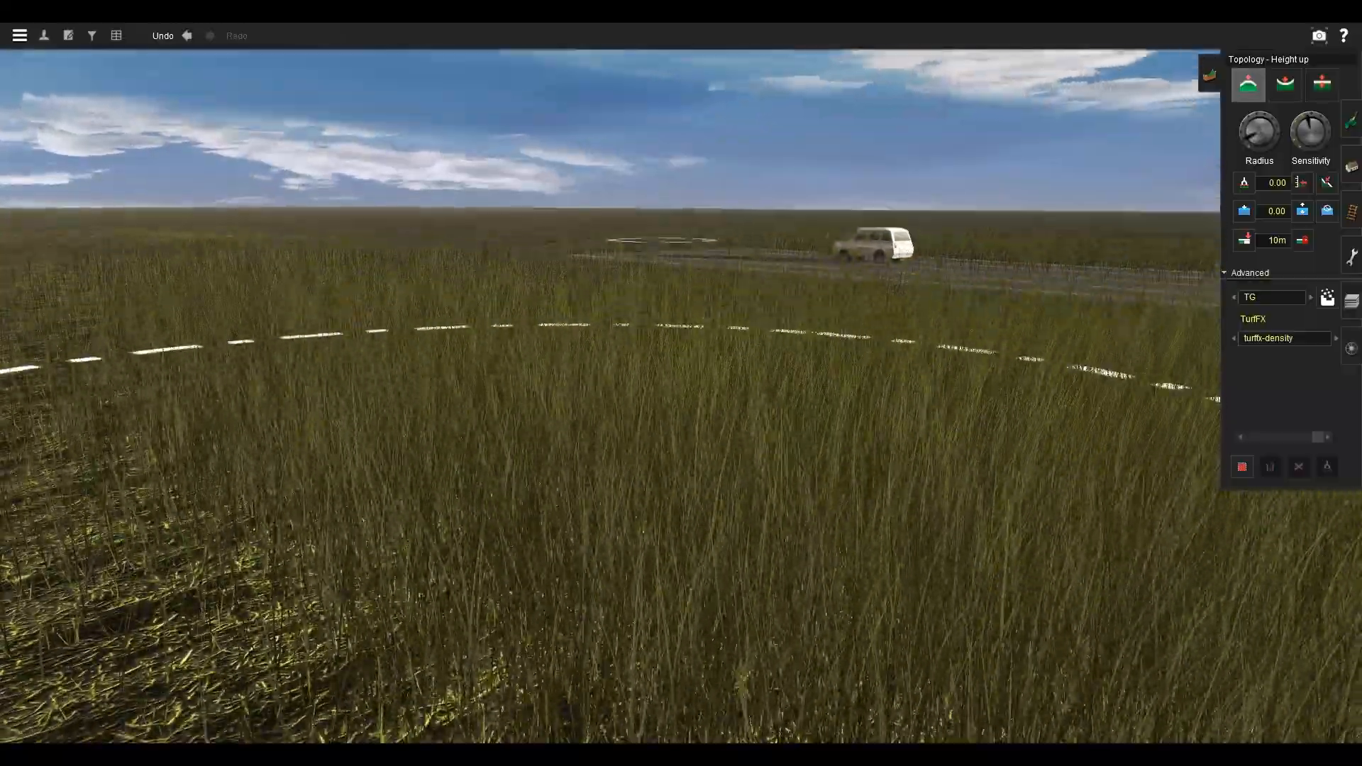
pyautogui.press('Down')
pyautogui.press('Up')
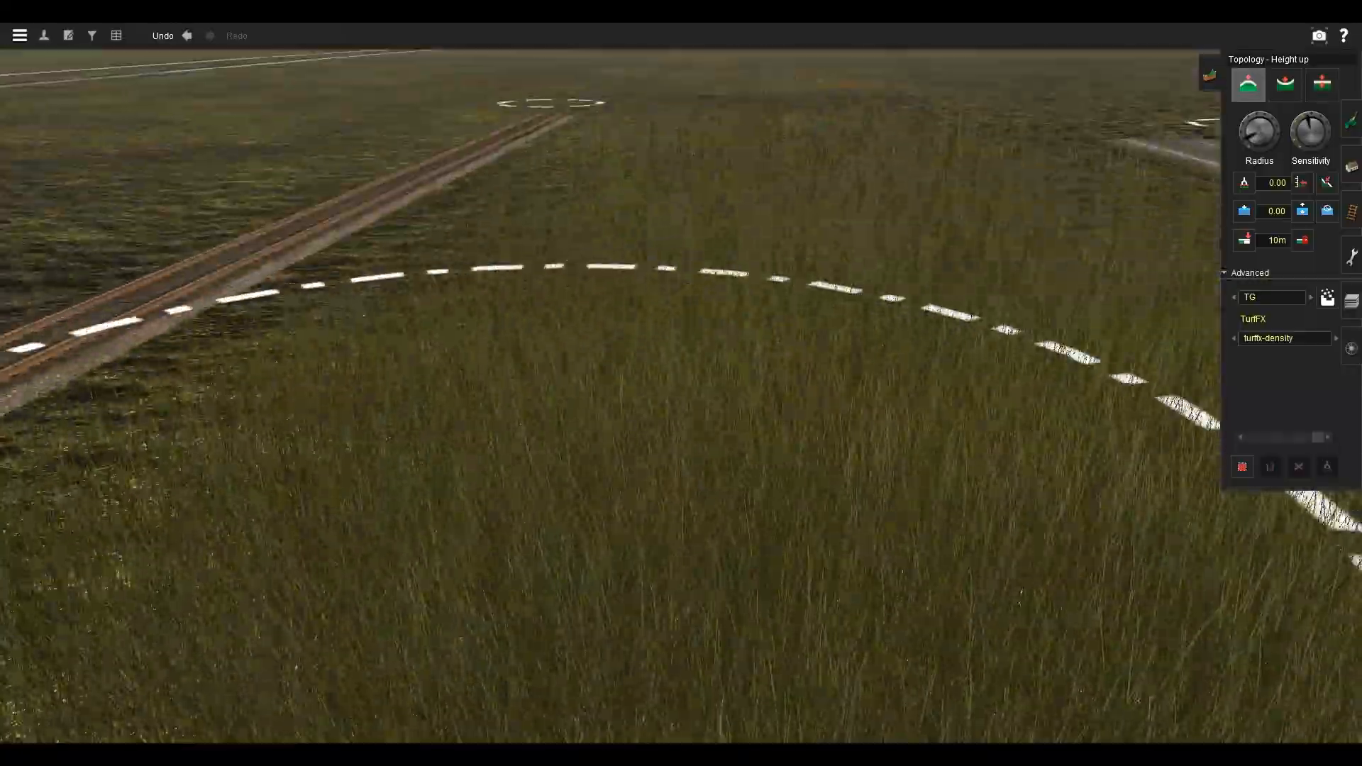
pyautogui.press('Down')
pyautogui.press('Left')
pyautogui.press('Left')
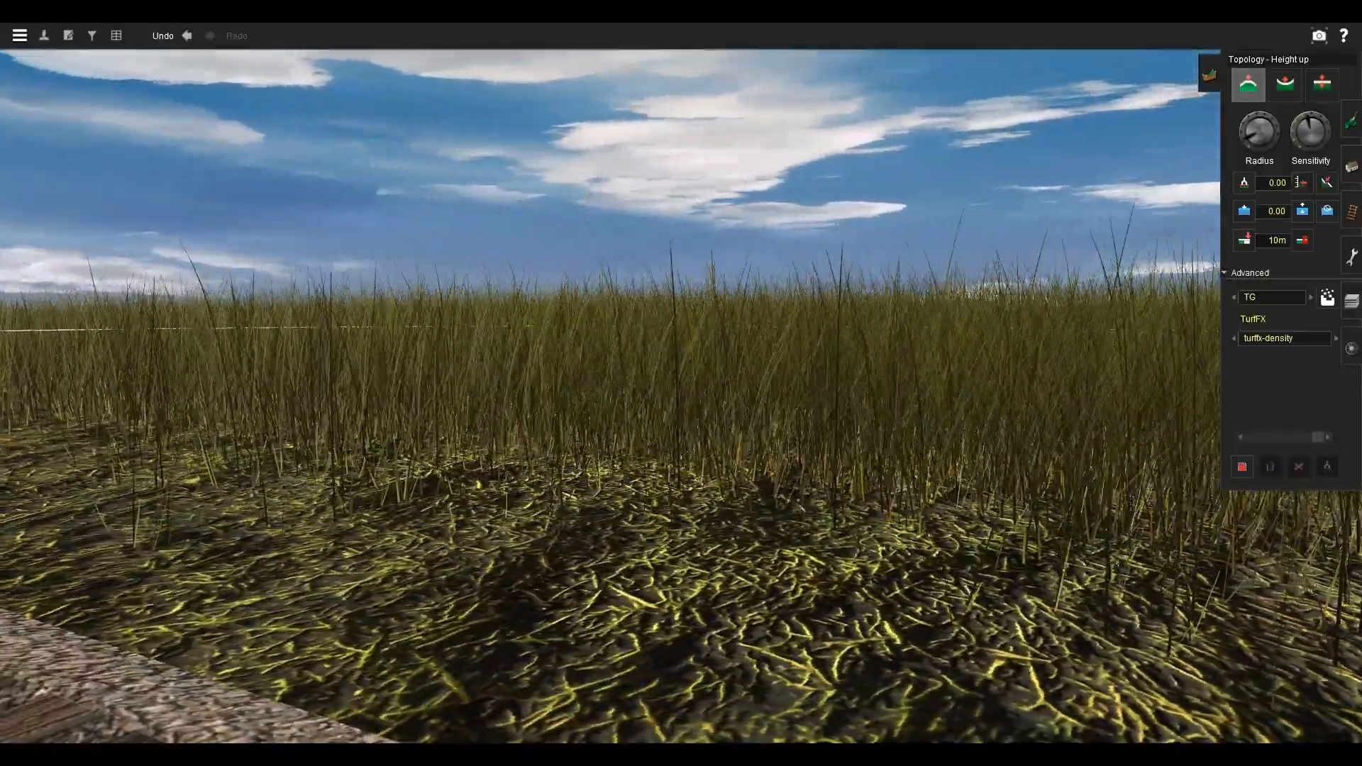
pyautogui.press('Left')
pyautogui.press('Right')
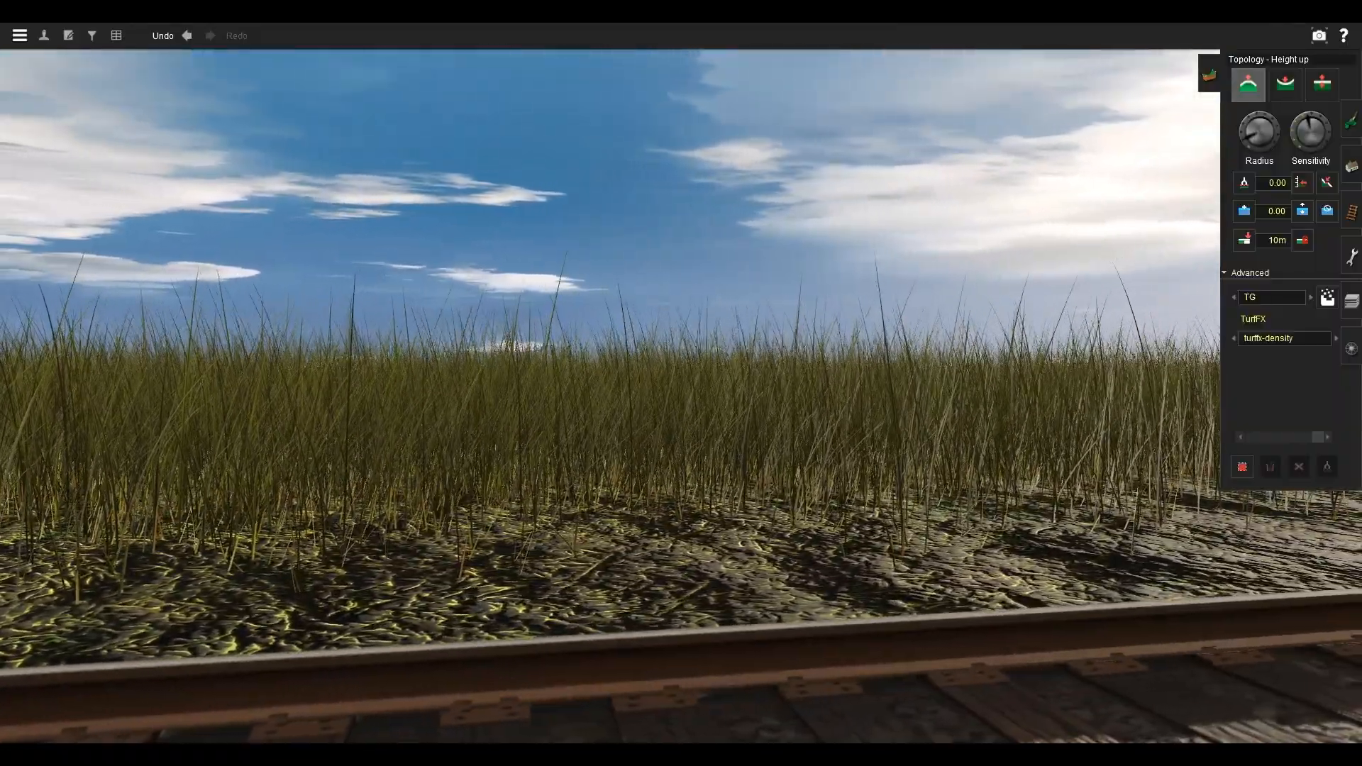
# Set the turffx-density grid size of the TG effect layer to 40m and apply the data binding change.
pyautogui.press('pageup')
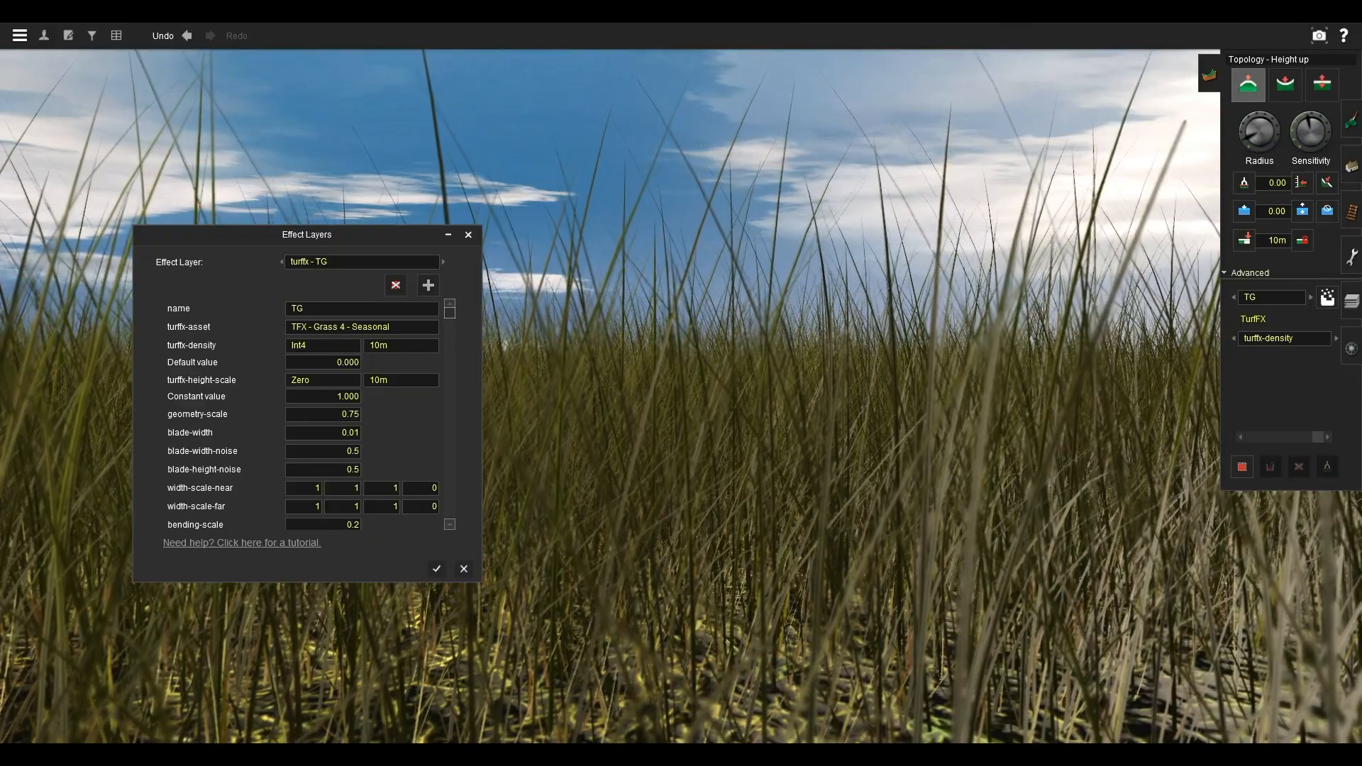
pyautogui.press('pagedown')
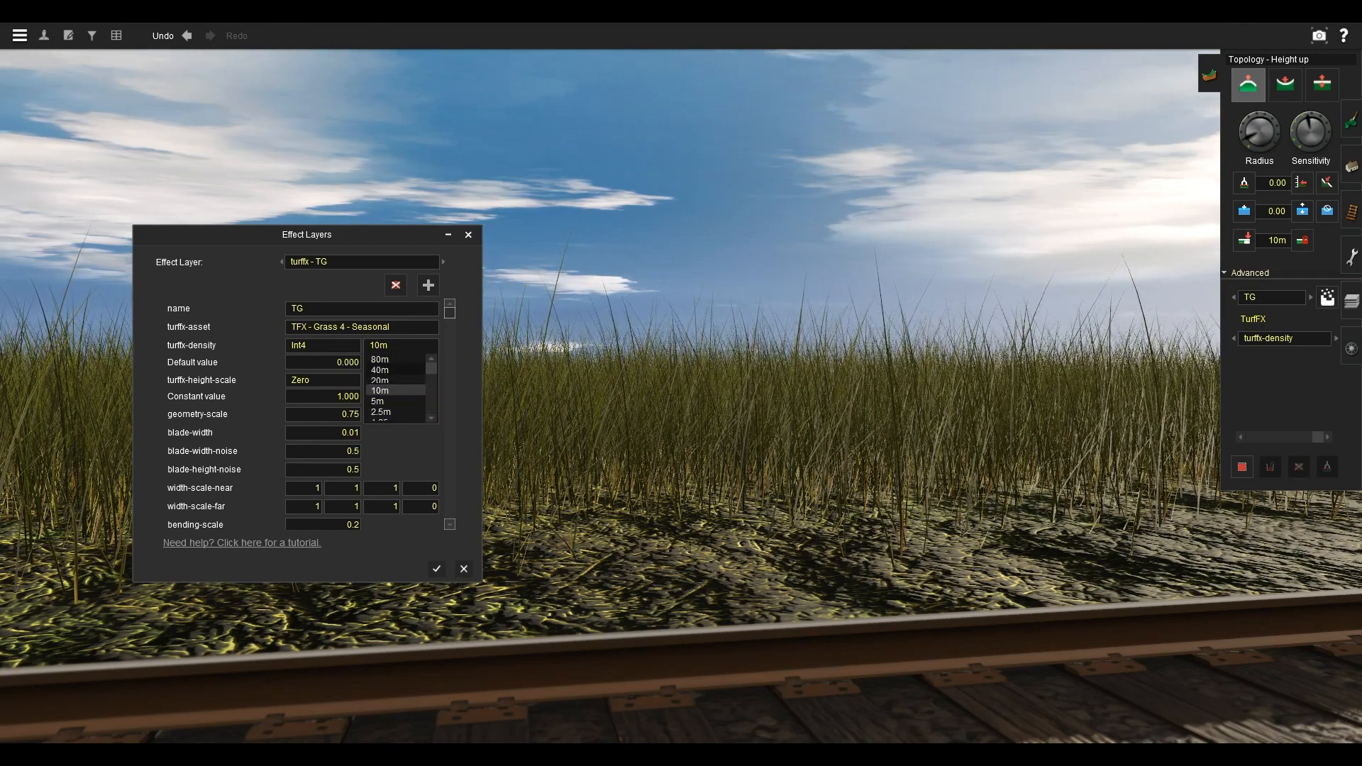
pyautogui.click(401, 345)
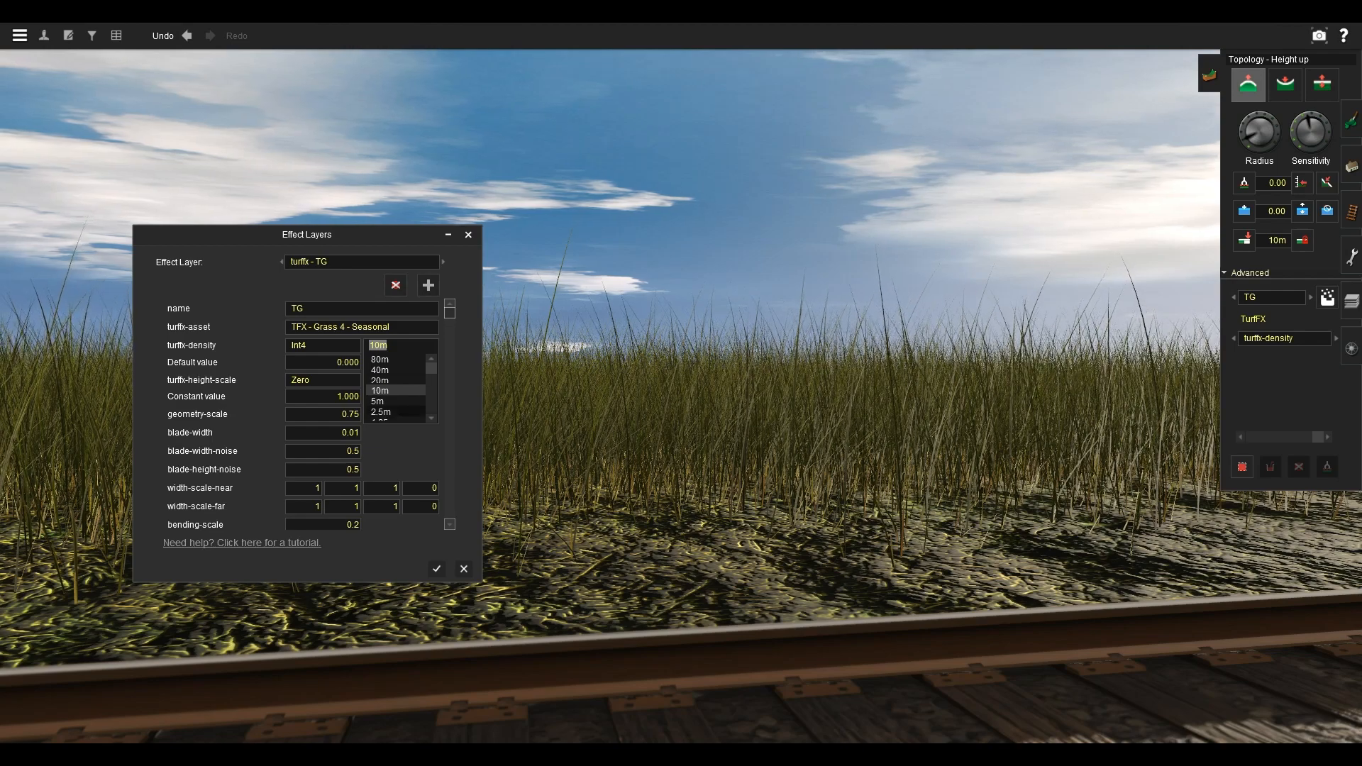
pyautogui.press('Escape')
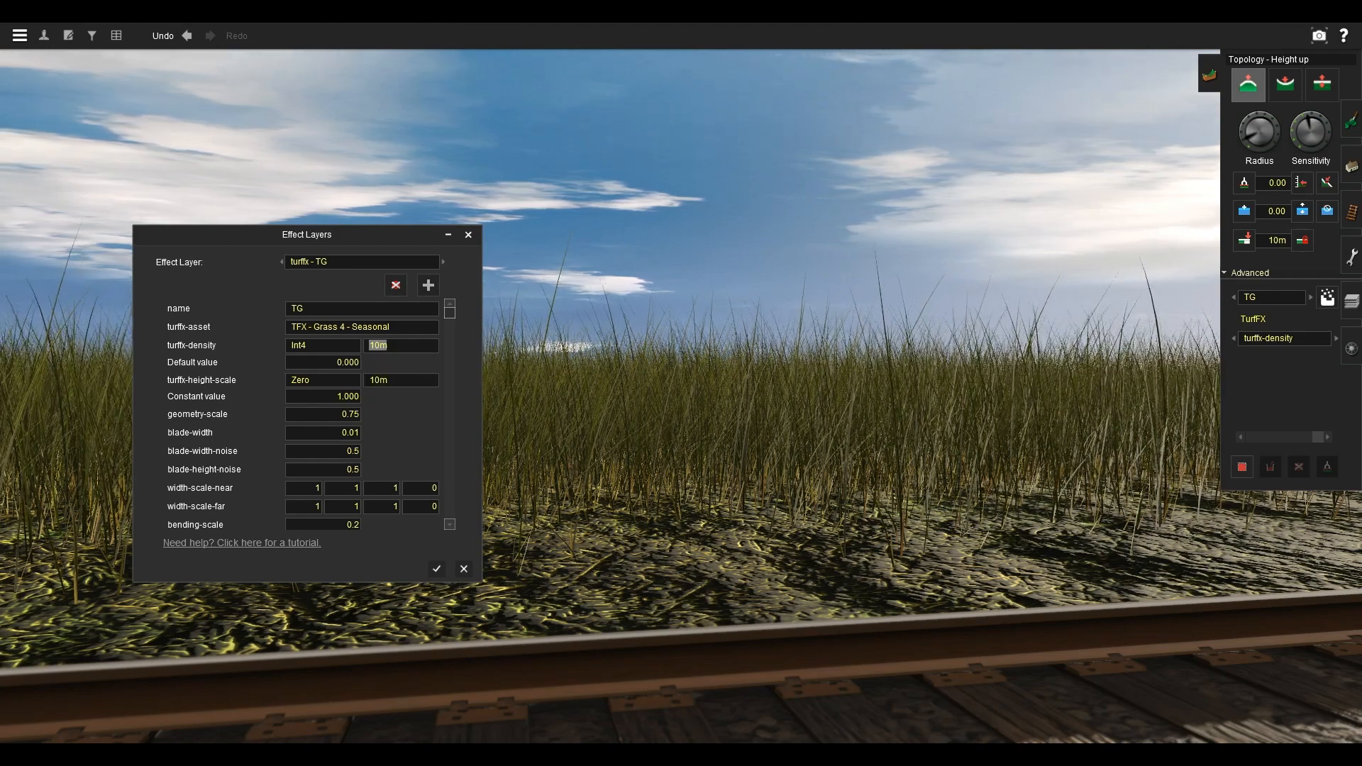
pyautogui.click(401, 345)
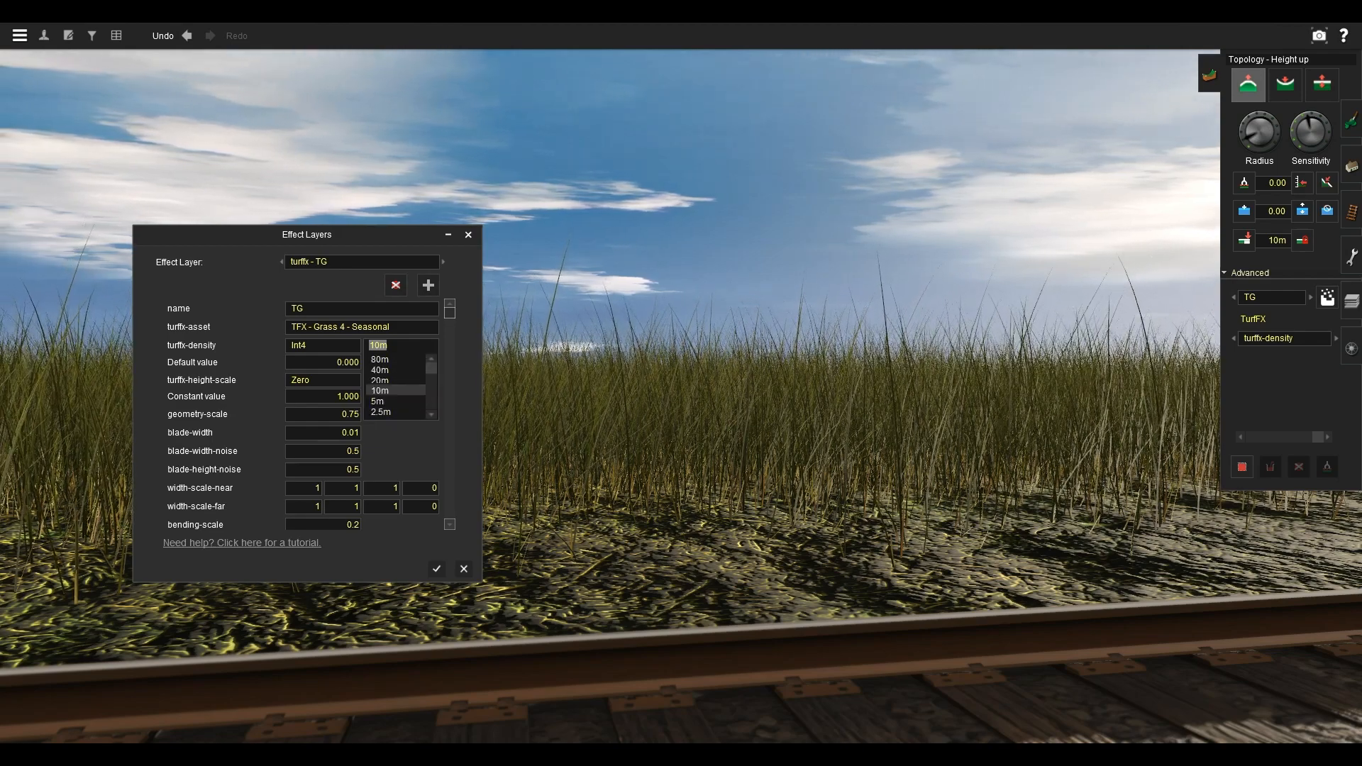
pyautogui.click(401, 369)
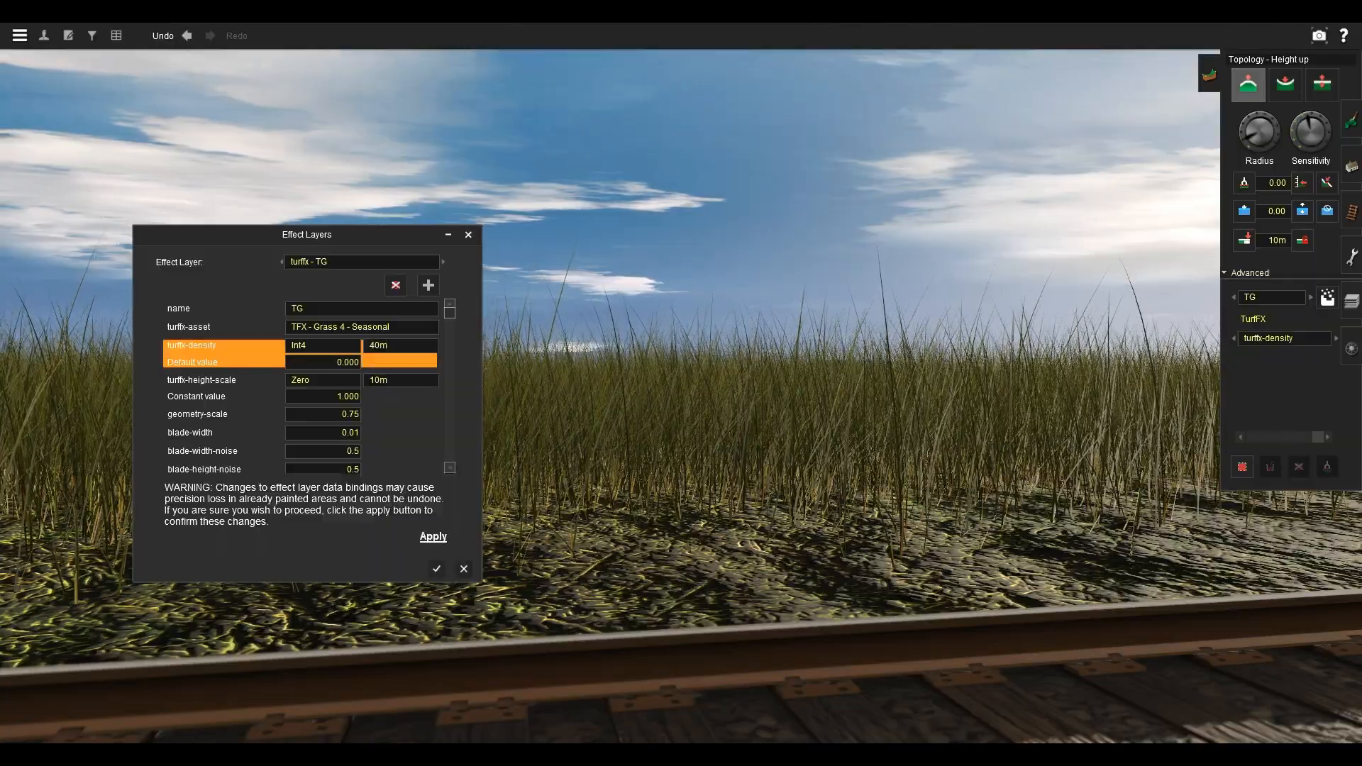
pyautogui.scroll(-3, 681, 440)
pyautogui.press('Right')
pyautogui.press('Up')
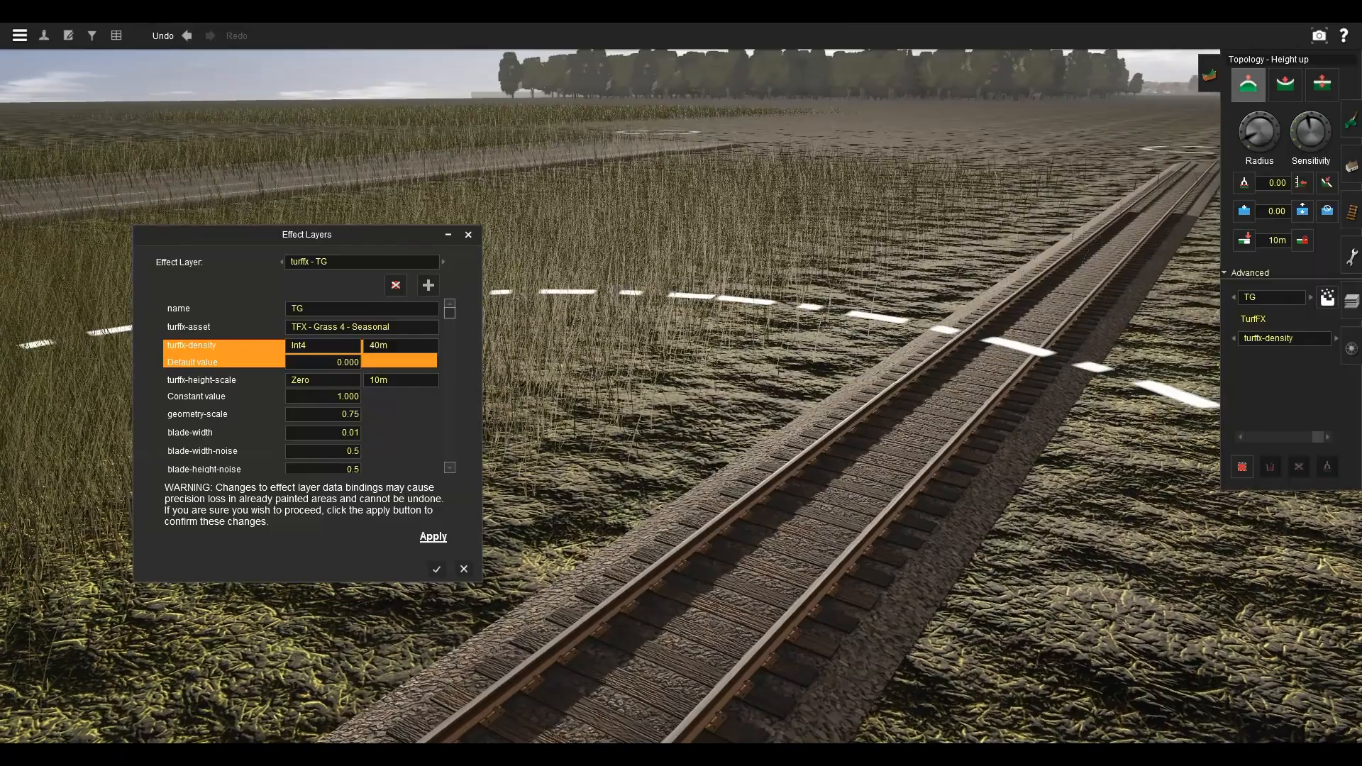
pyautogui.click(433, 536)
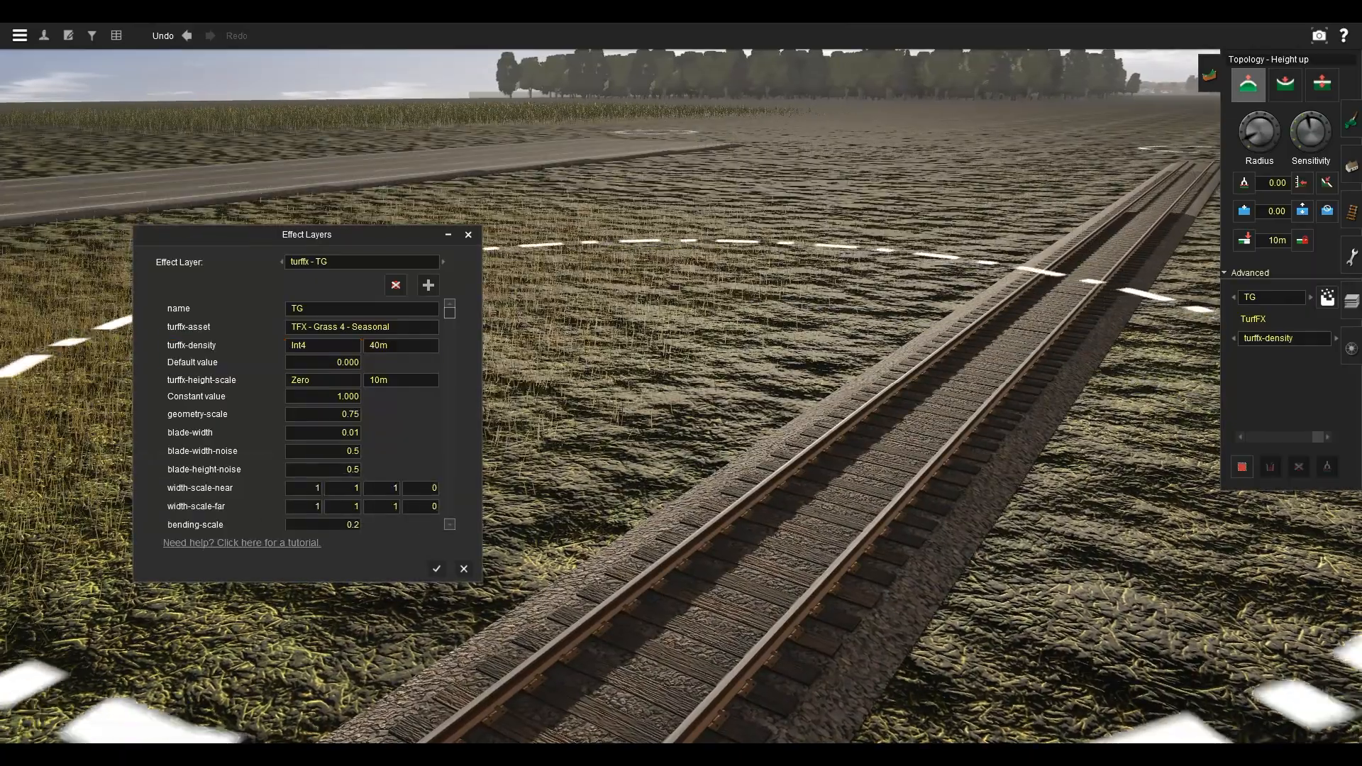
# Return the TG layer's turffx-density grid size to 10m and check the grass beside the road.
pyautogui.scroll(-3, 681, 383)
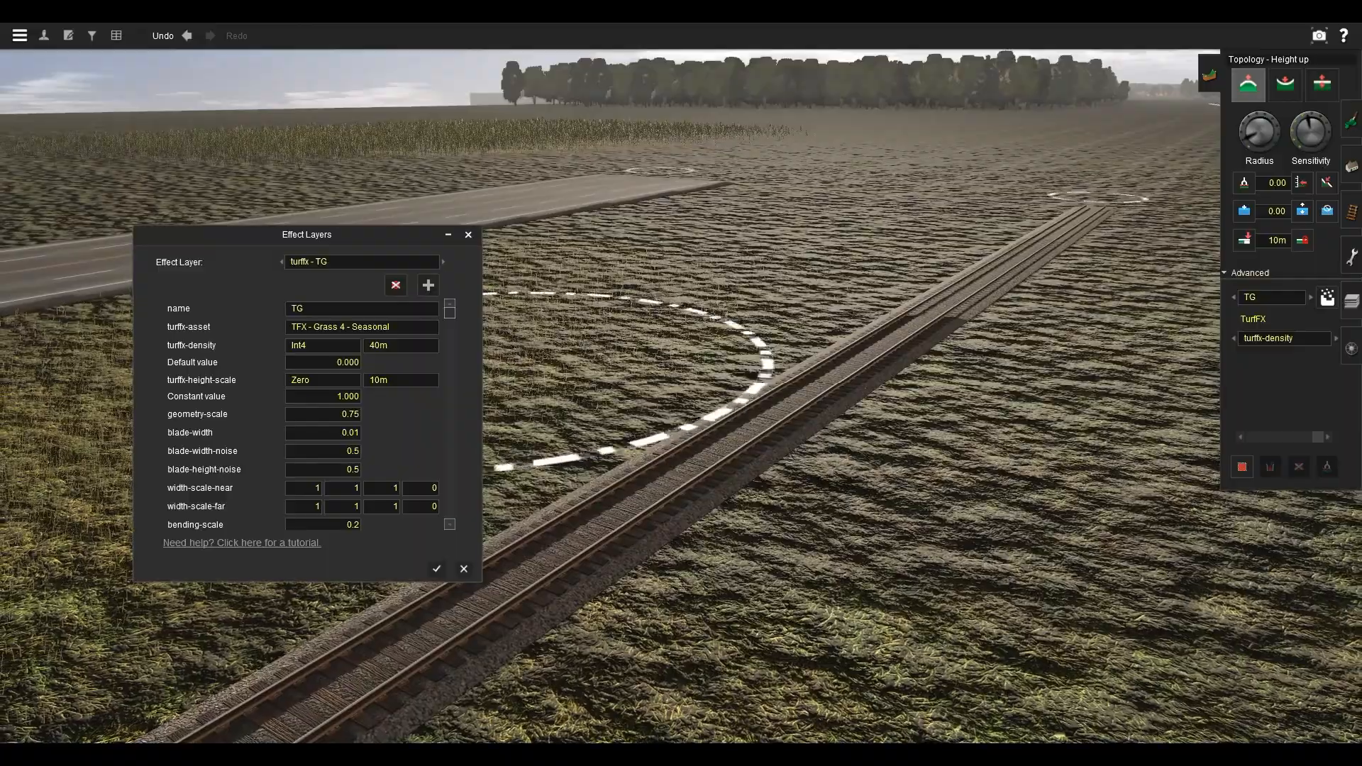
pyautogui.moveTo(710, 422); pyautogui.dragTo(709, 383, button='right')
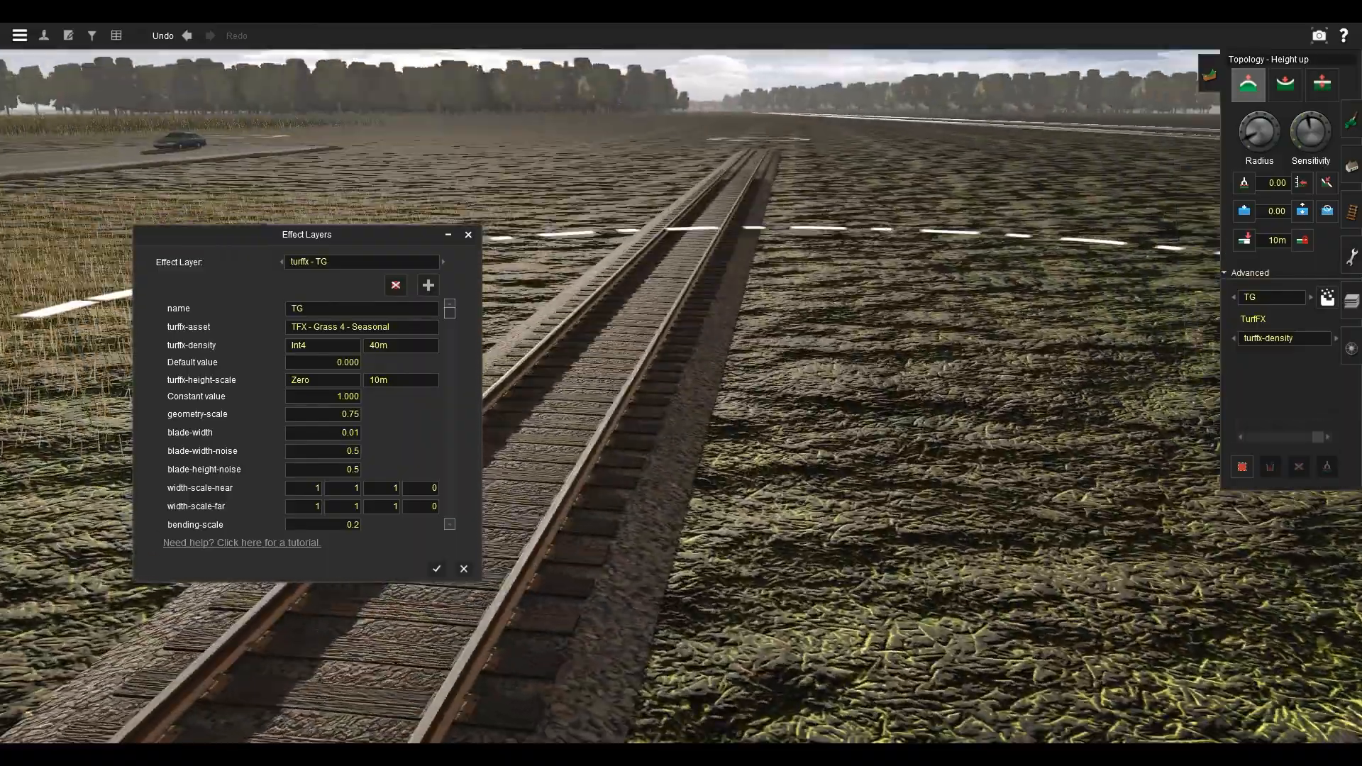
pyautogui.click(400, 345)
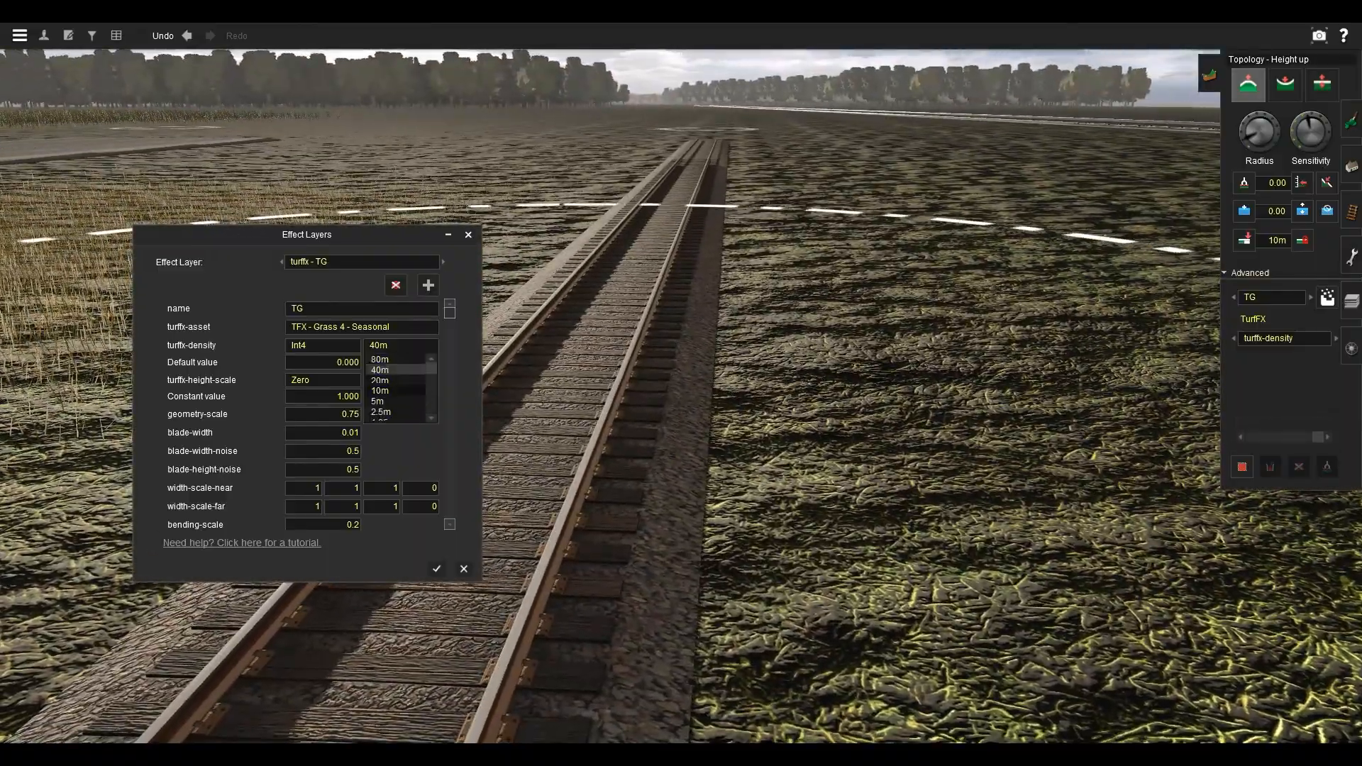
pyautogui.click(380, 391)
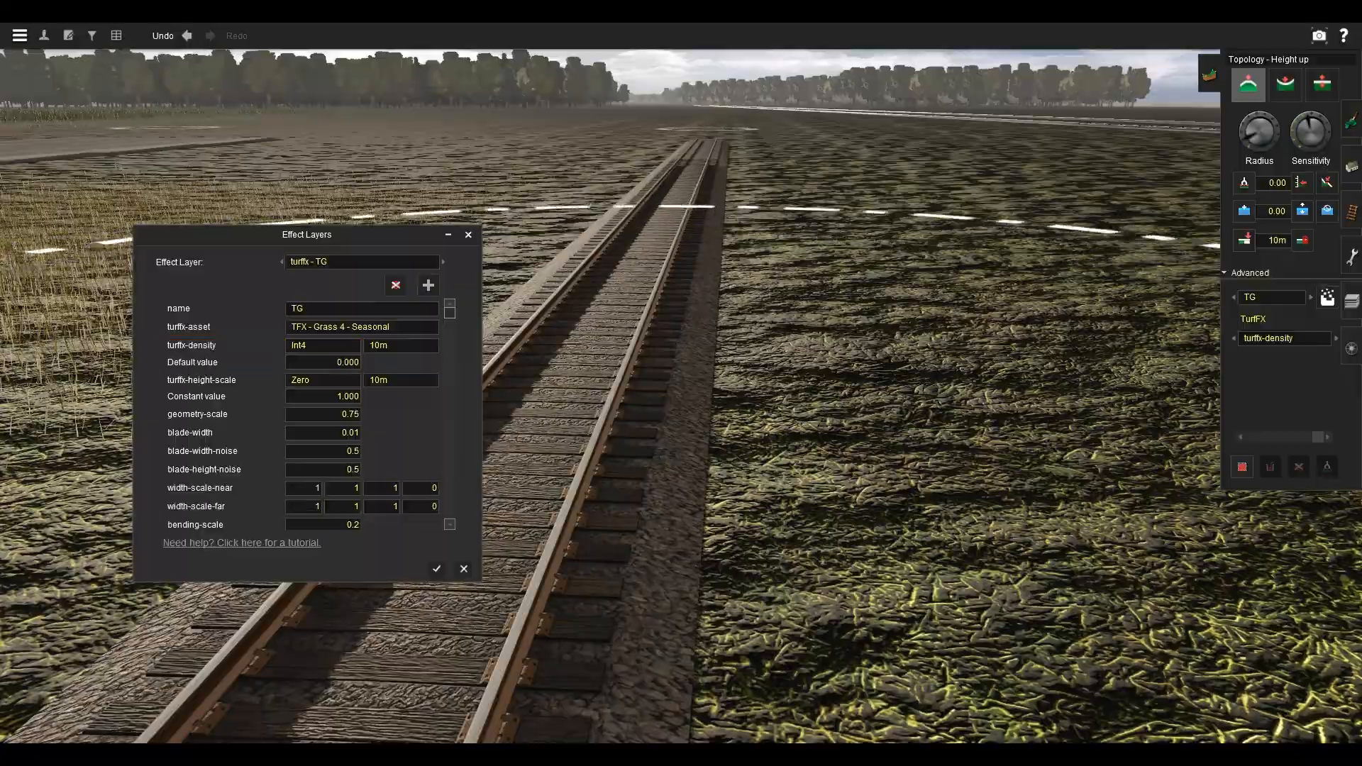
pyautogui.press('Left')
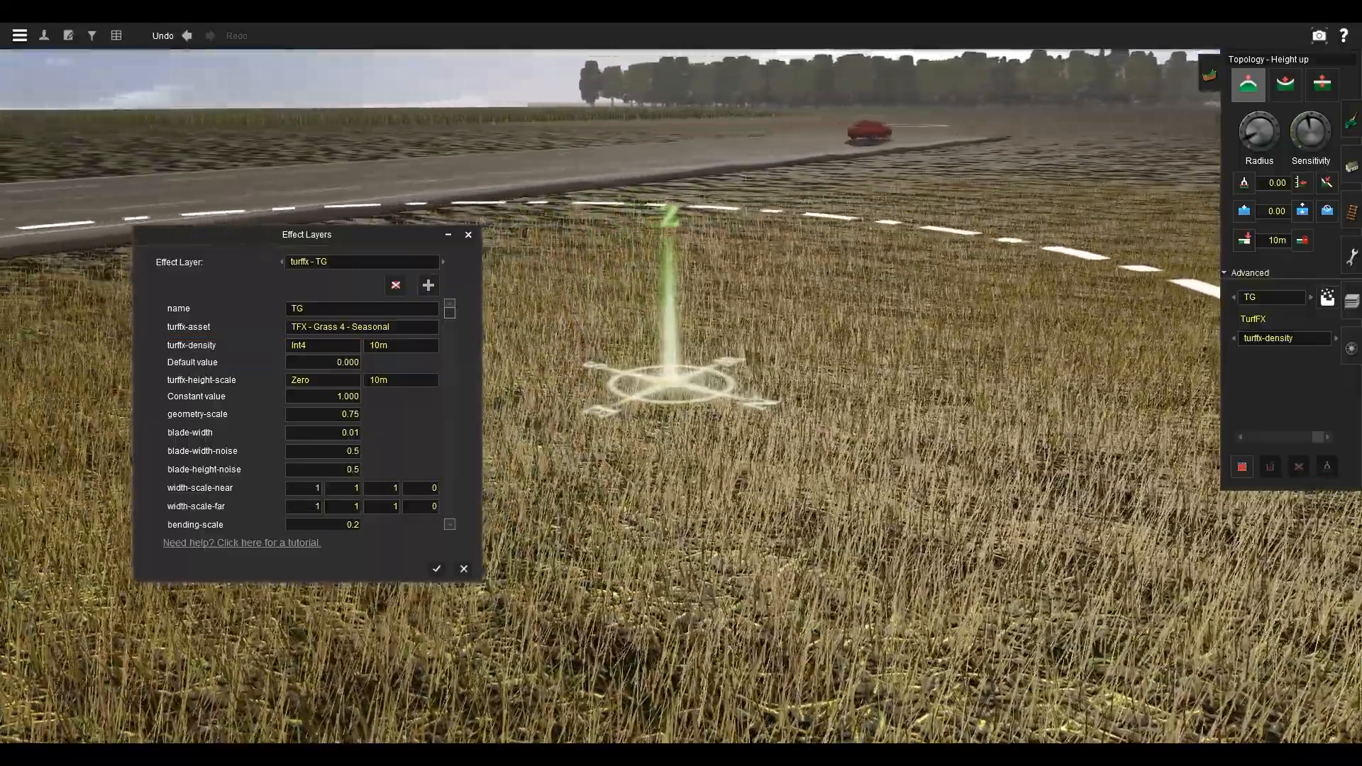
# Change the TG layer's turffx-density grid size to 40m again and apply it.
pyautogui.click(398, 346)
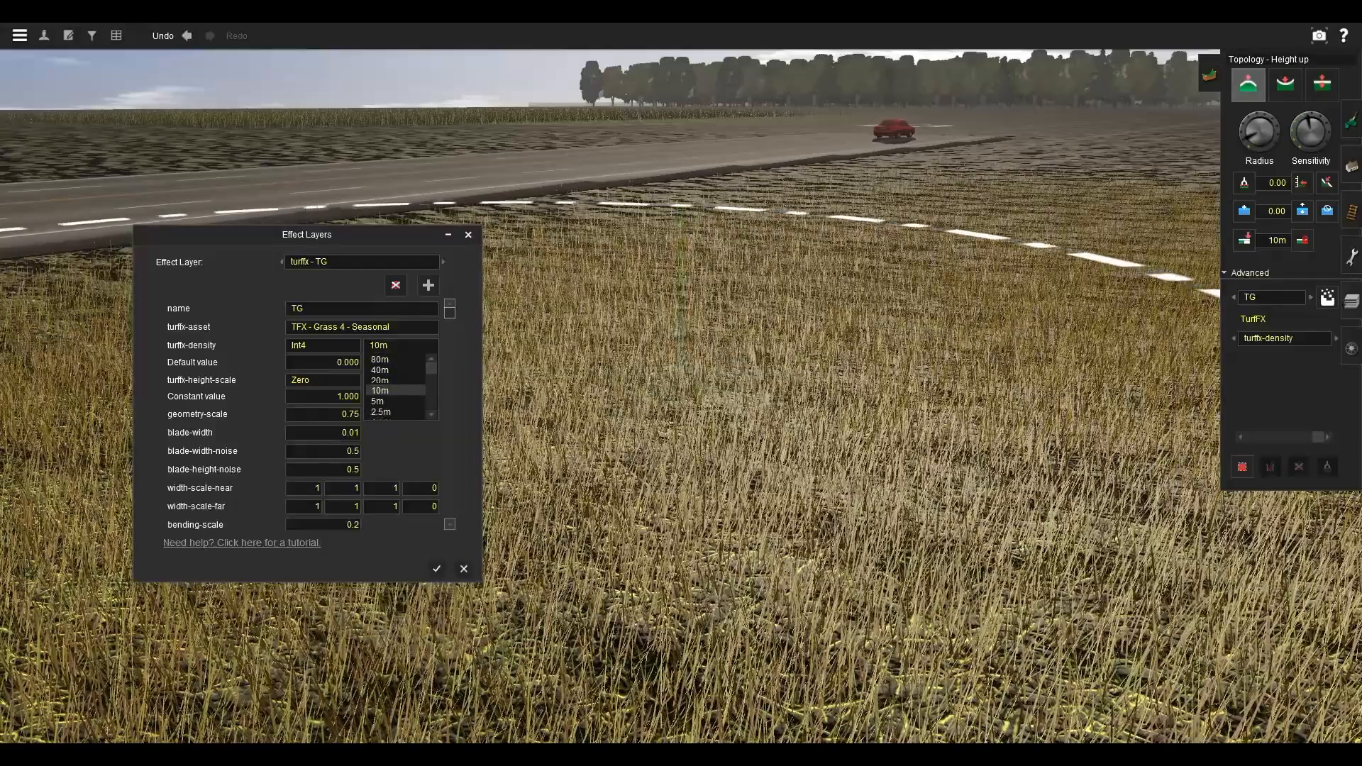
pyautogui.scroll(-4, 763, 358)
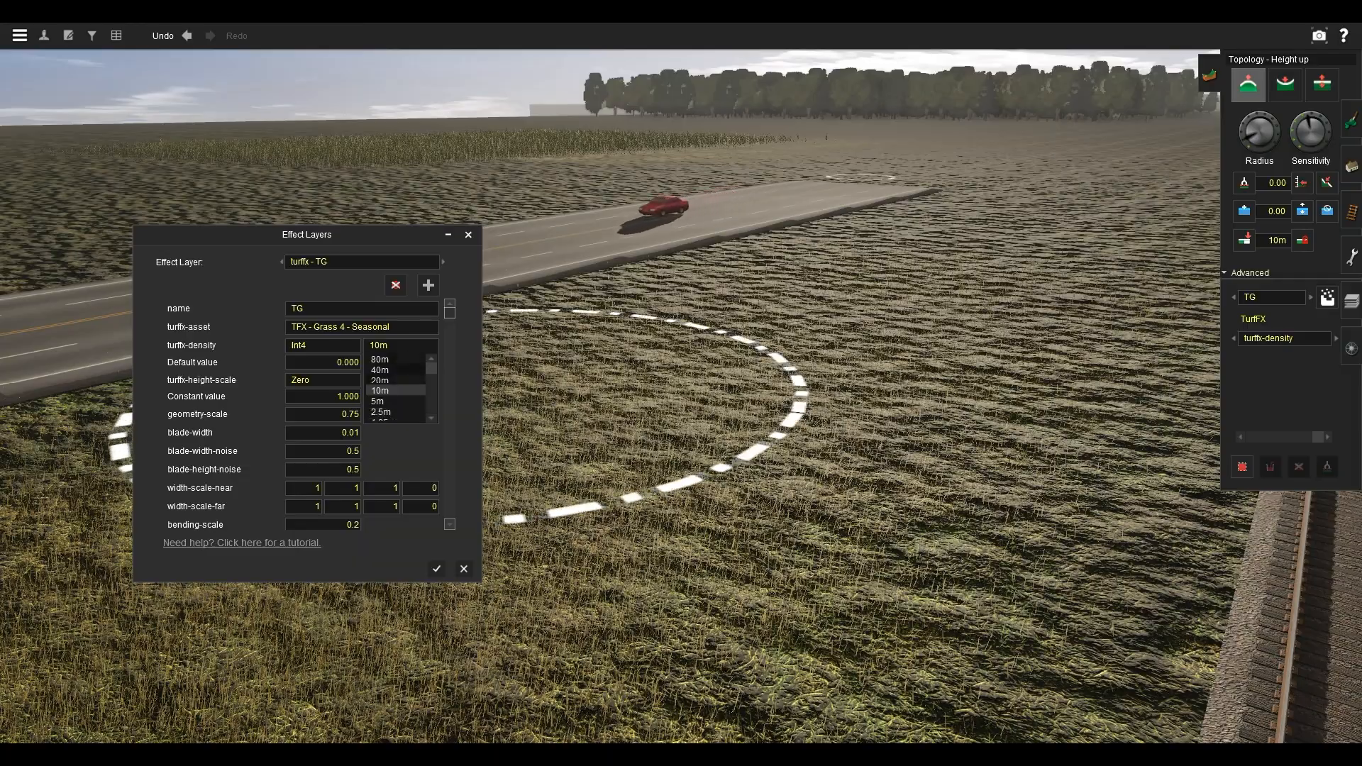
pyautogui.rightClick(706, 392)
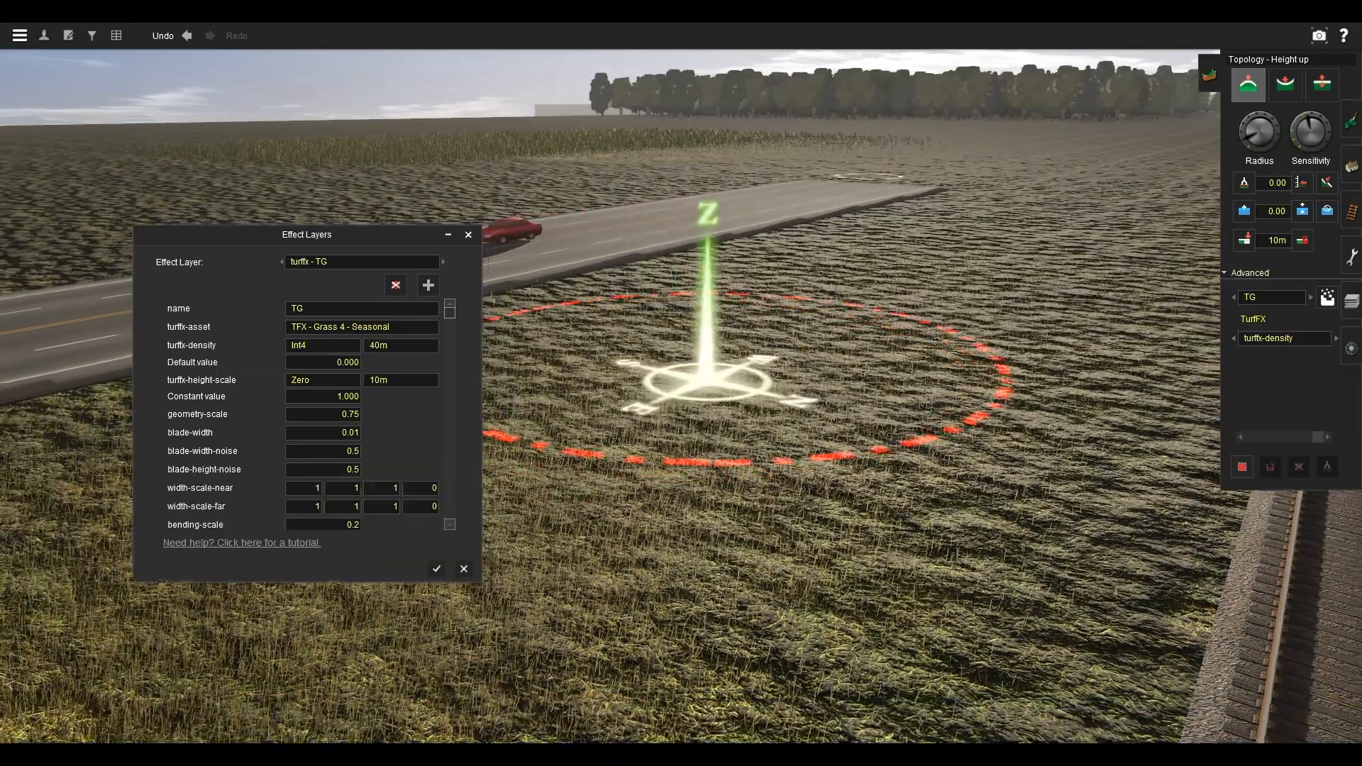
# Set the TG layer's turffx-density grid size to 20m, apply it and inspect the grass near the road.
pyautogui.rightClick(798, 355)
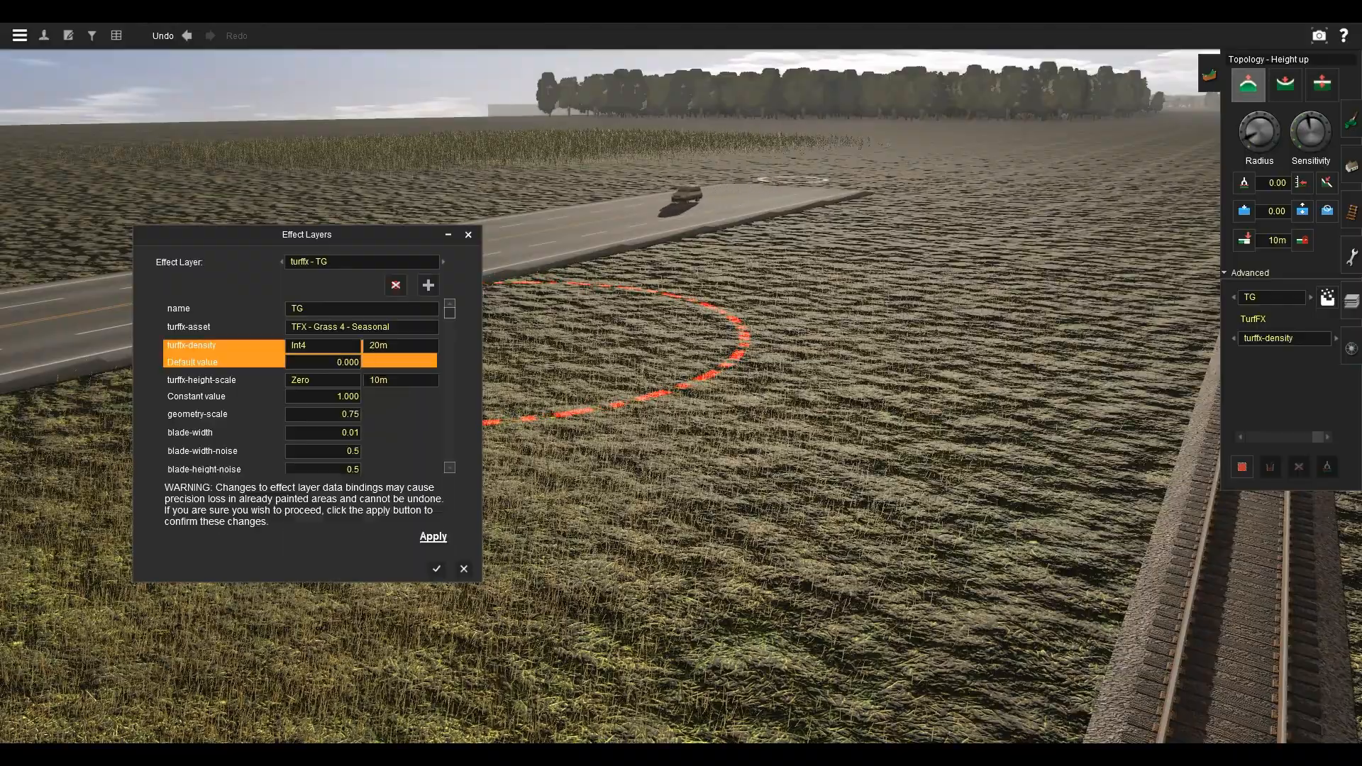
pyautogui.rightClick(717, 365)
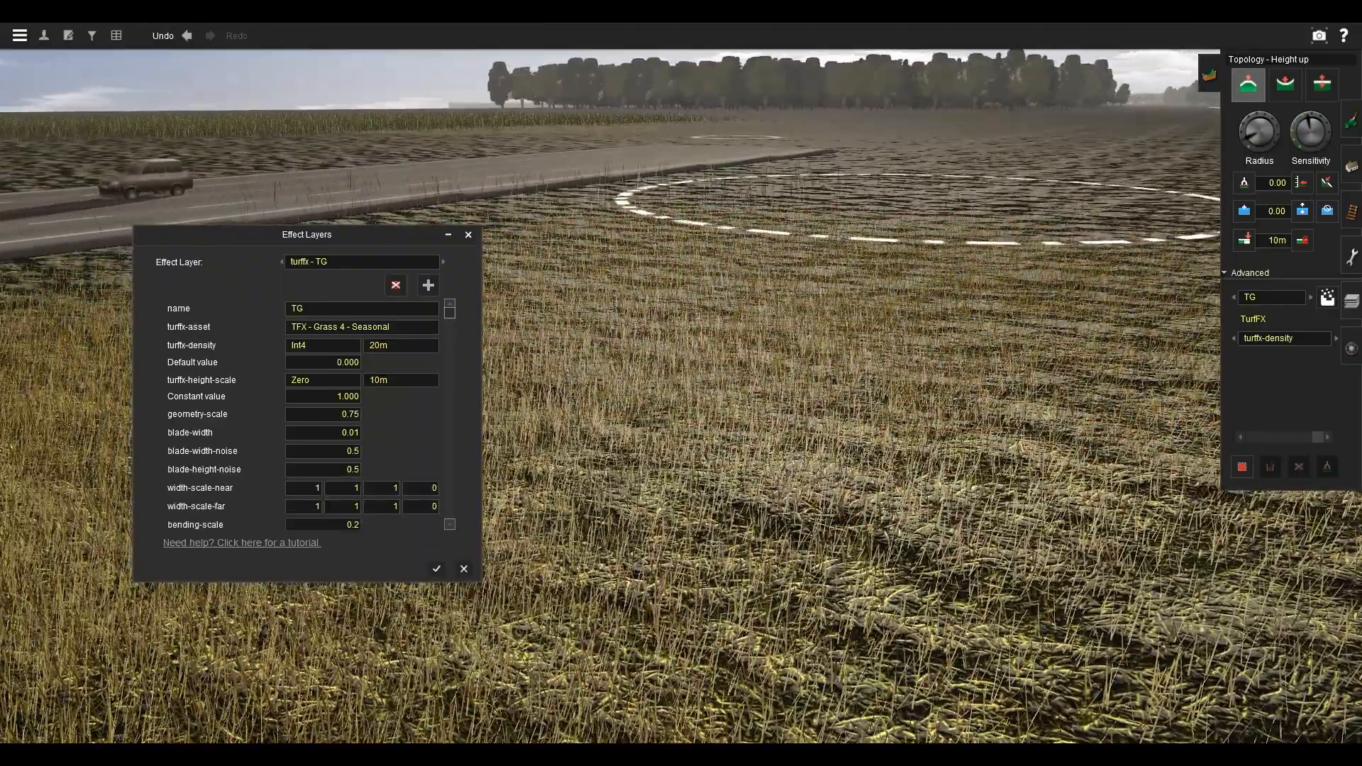
pyautogui.rightClick(914, 213)
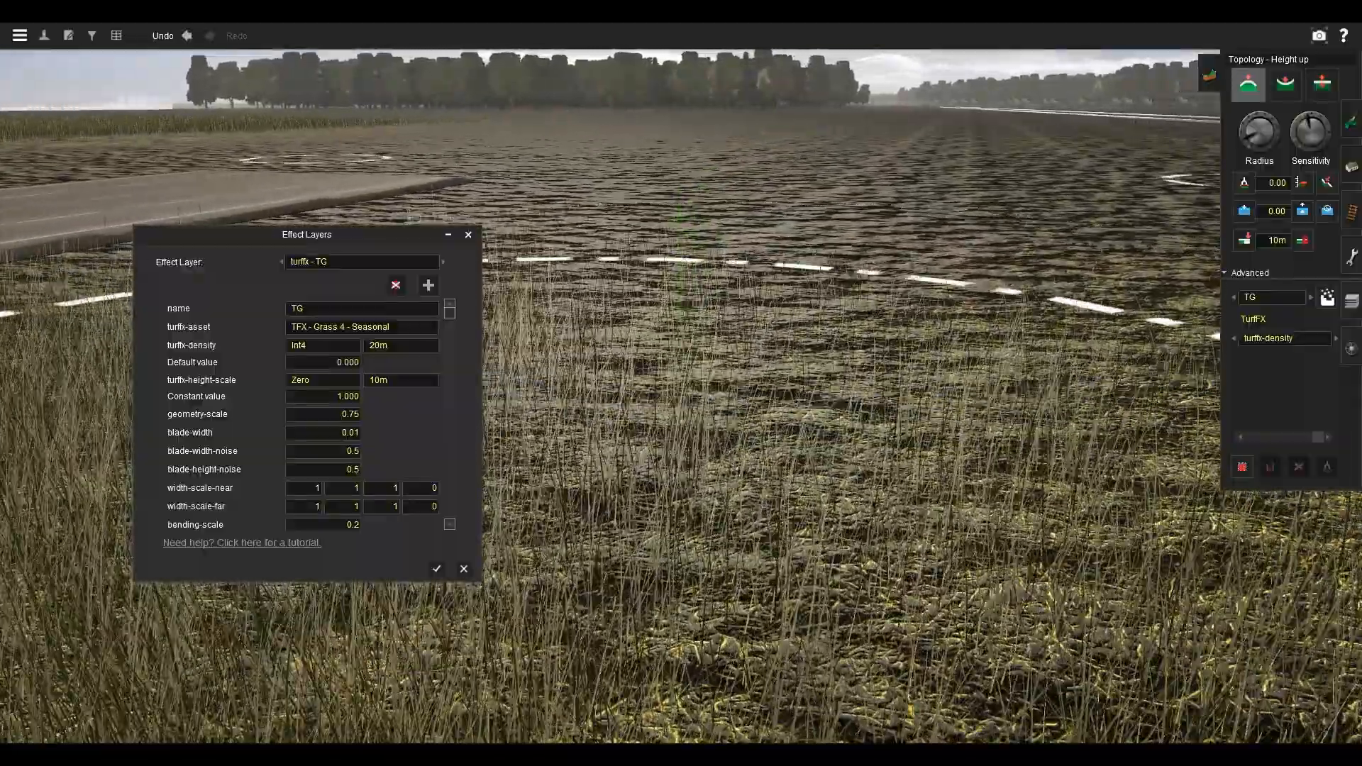
pyautogui.rightClick(823, 234)
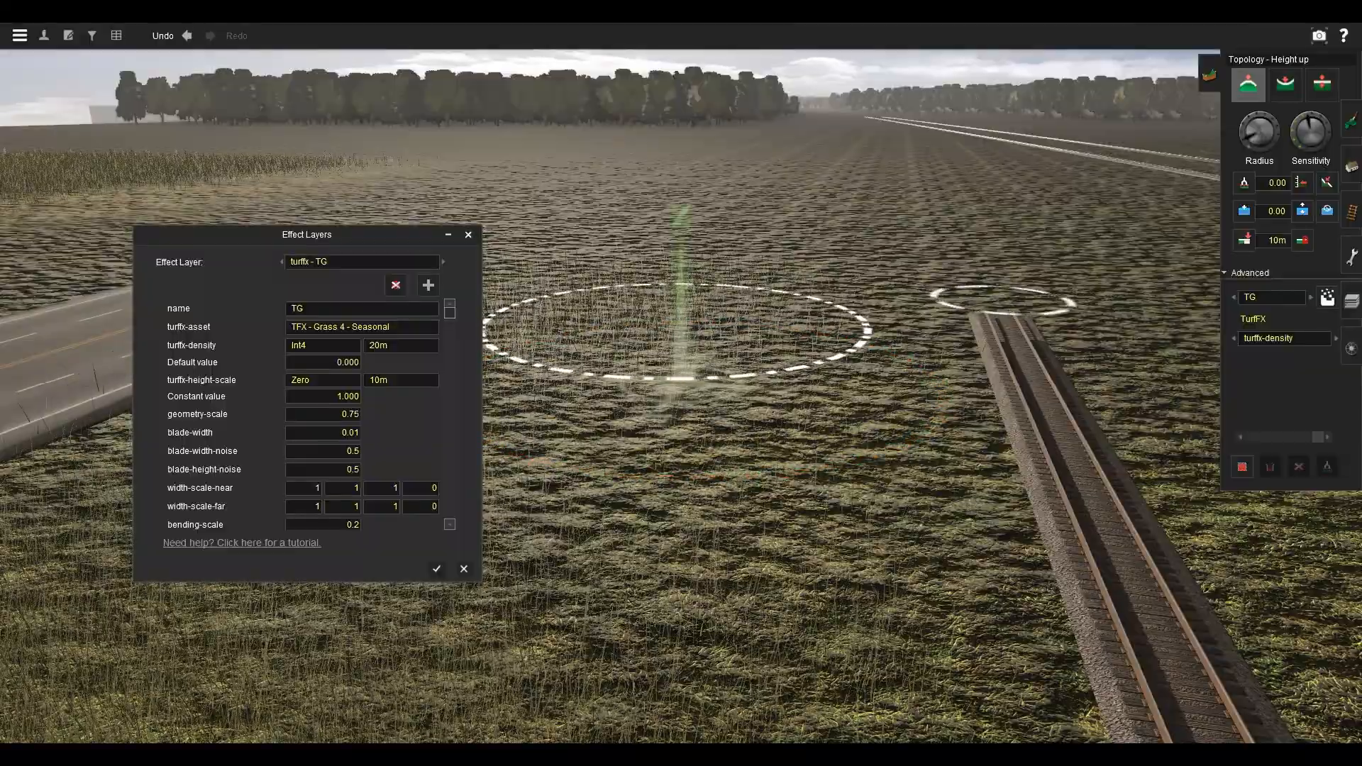
# Inspect the denser grass between track and road, and set the turffx-density grid size to 10m and apply it.
pyautogui.scroll(5, 1002, 301)
pyautogui.moveTo(1003, 300); pyautogui.dragTo(274, 94, button='right')
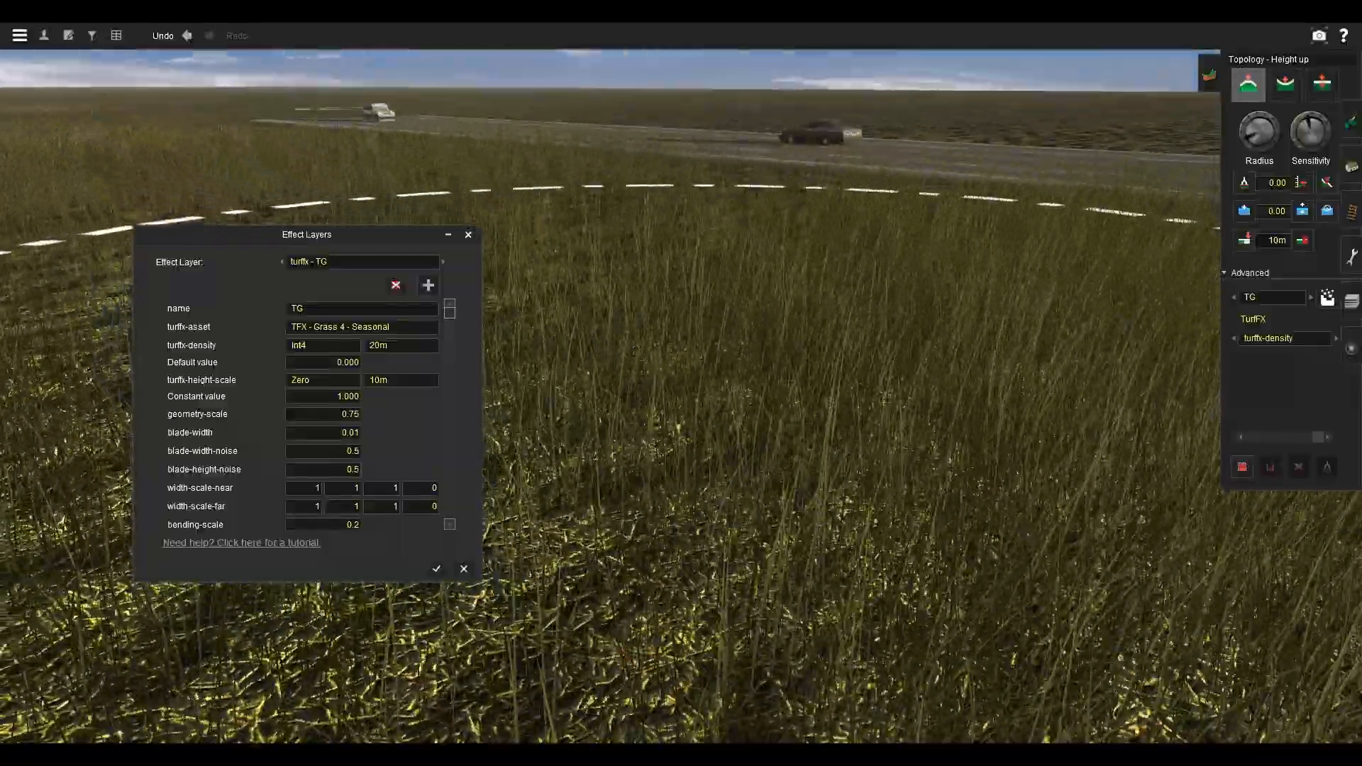
pyautogui.scroll(-2, 274, 93)
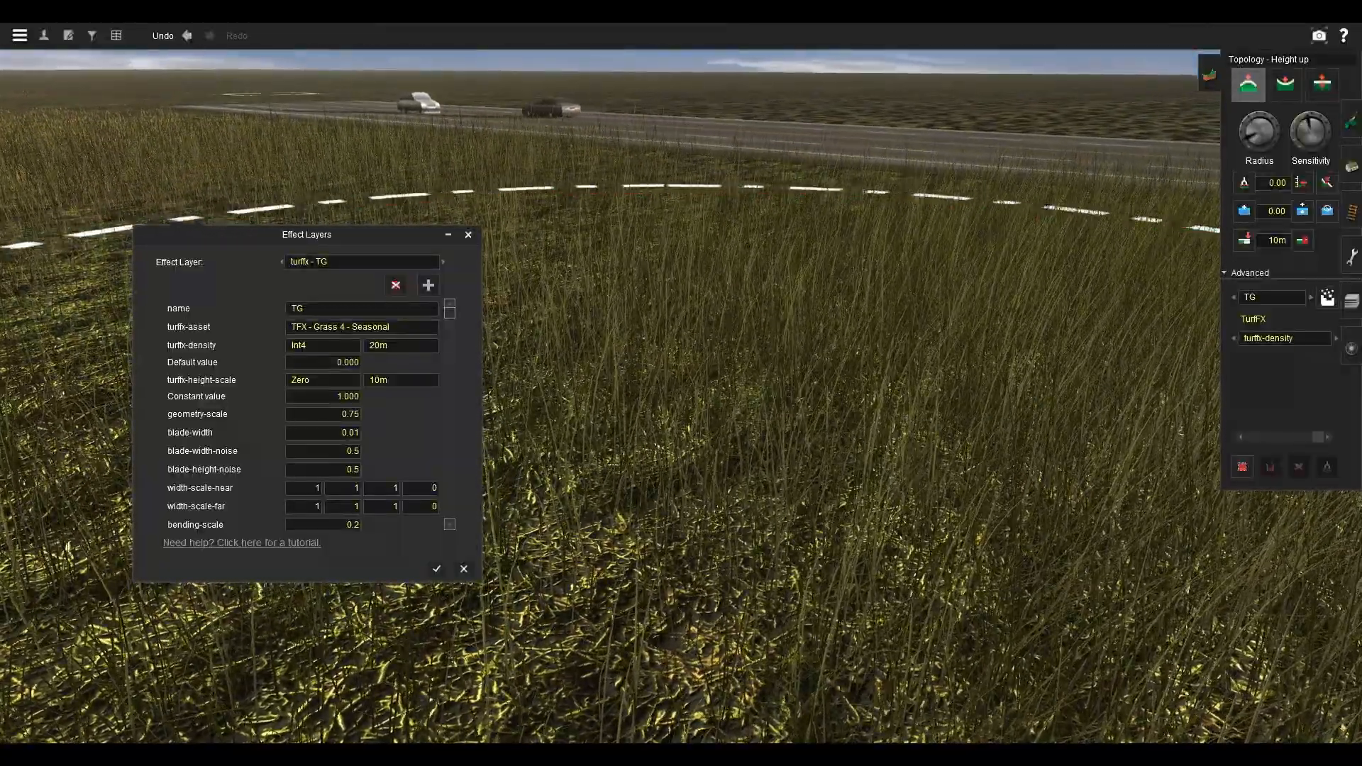
pyautogui.scroll(-3, 681, 419)
pyautogui.click(400, 345)
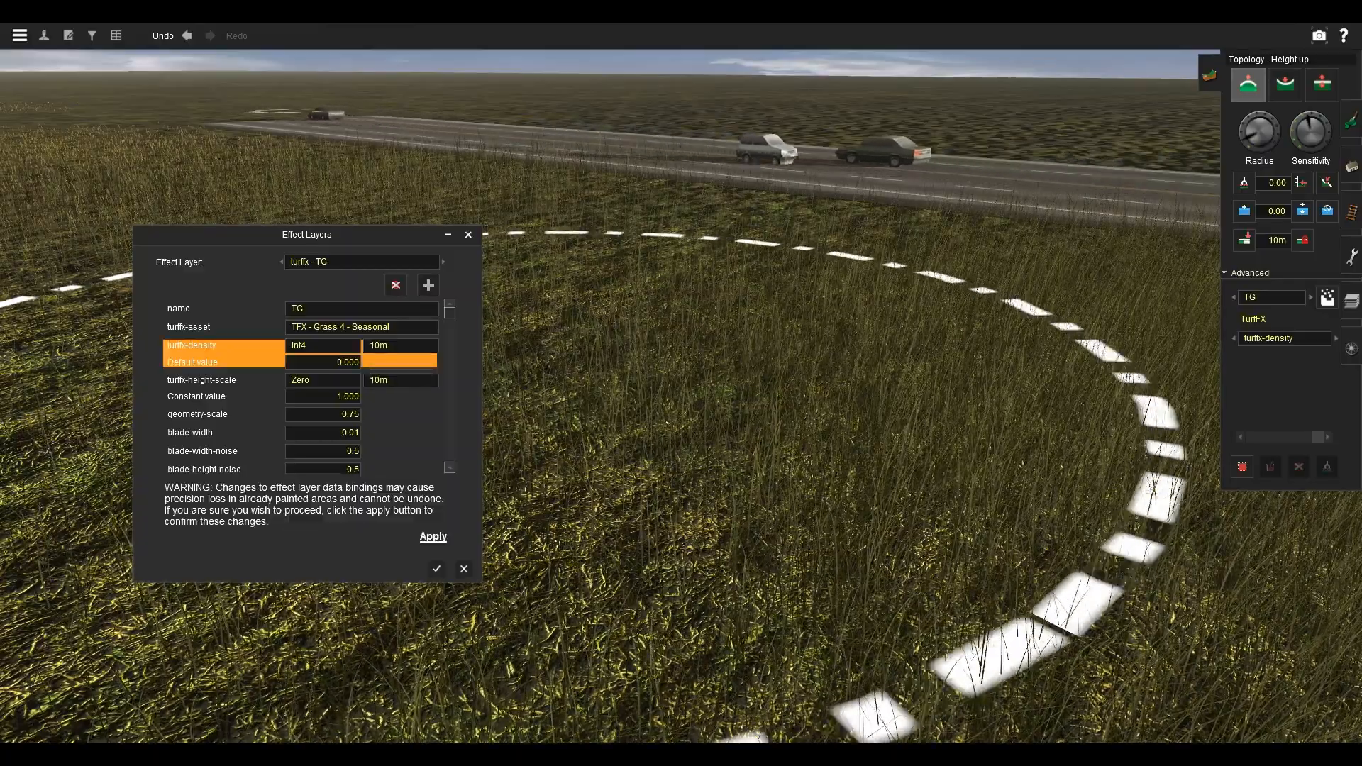
pyautogui.rightClick(505, 378)
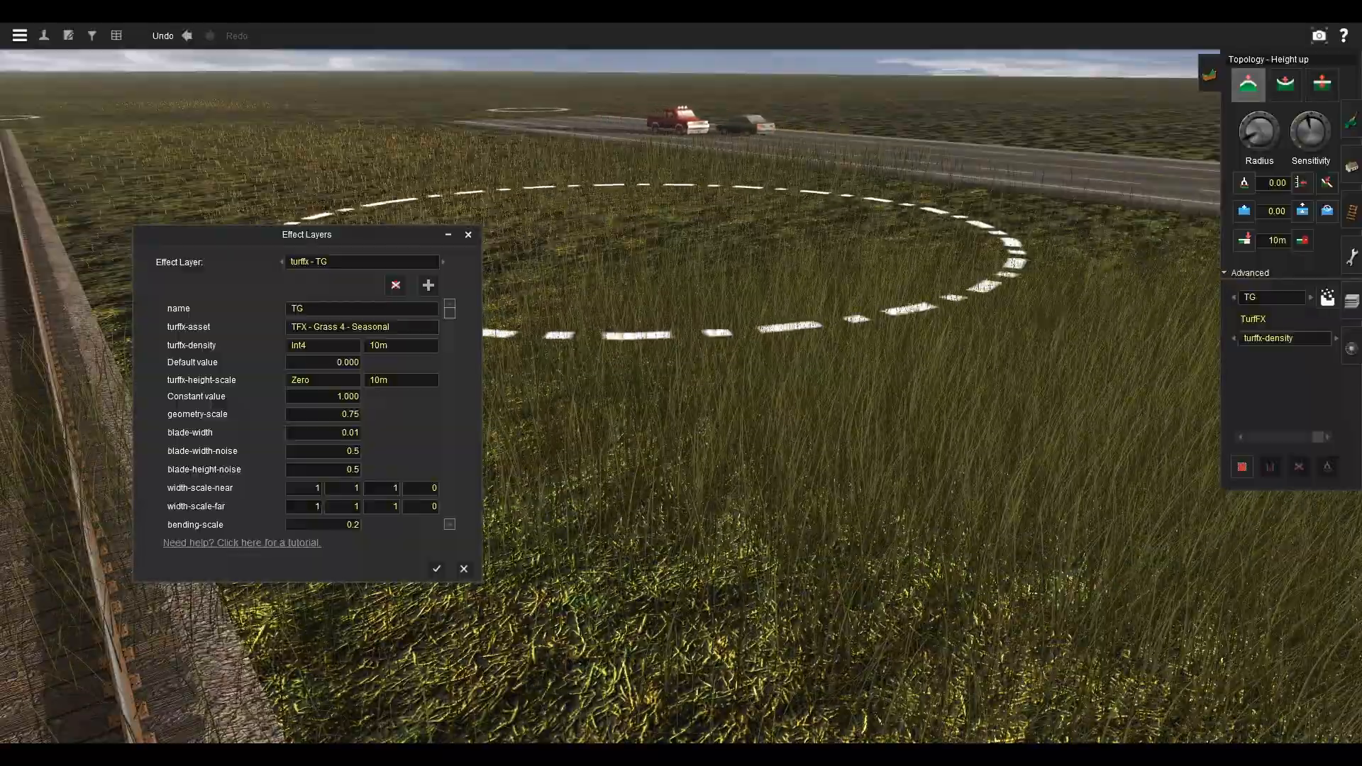
# Examine the TG grass from above and at ground level across the field between the track and the road.
pyautogui.moveTo(642, 238)
pyautogui.mouseDown(button='right')
pyautogui.moveTo(643, 269)
pyautogui.moveTo(608, 298)
pyautogui.moveTo(528, 256)
pyautogui.moveTo(593, 265)
pyautogui.moveTo(657, 349)
pyautogui.mouseUp(button='right')
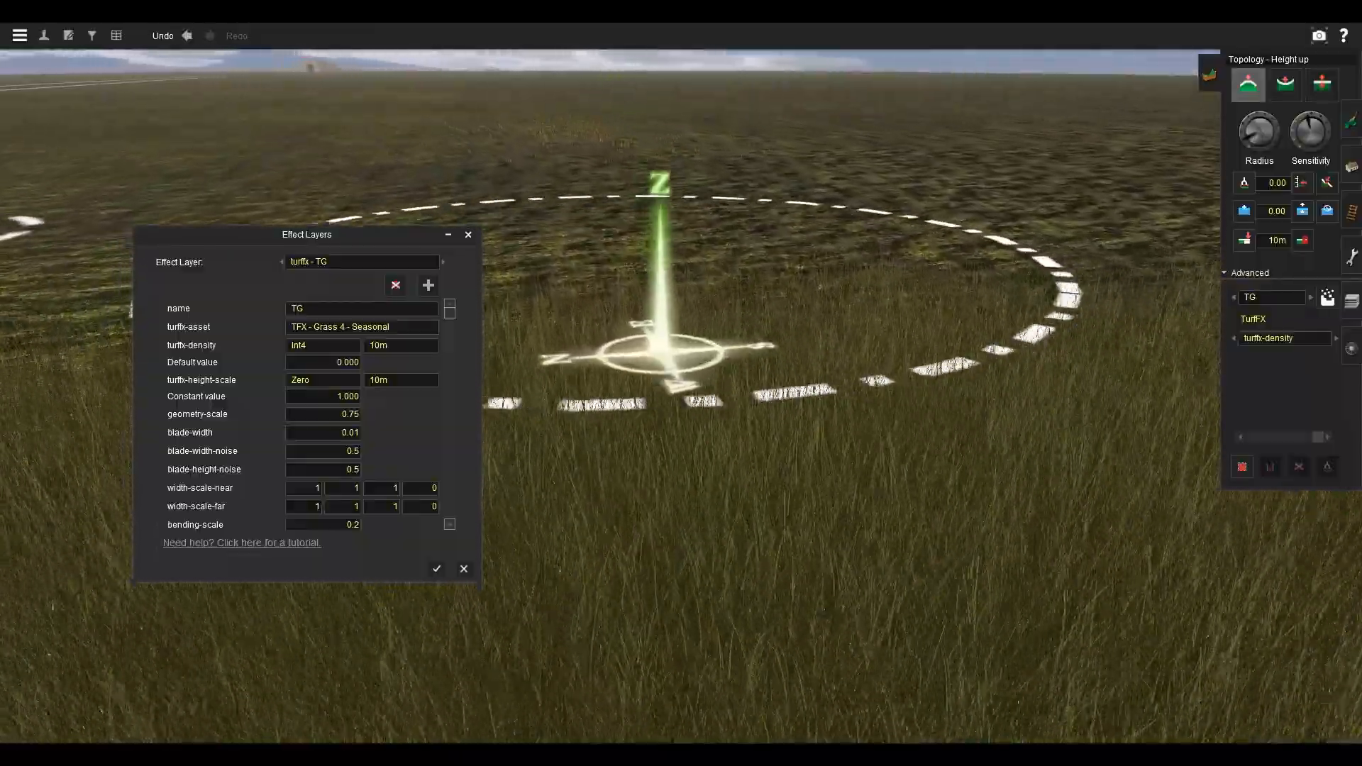
pyautogui.rightClick(599, 277)
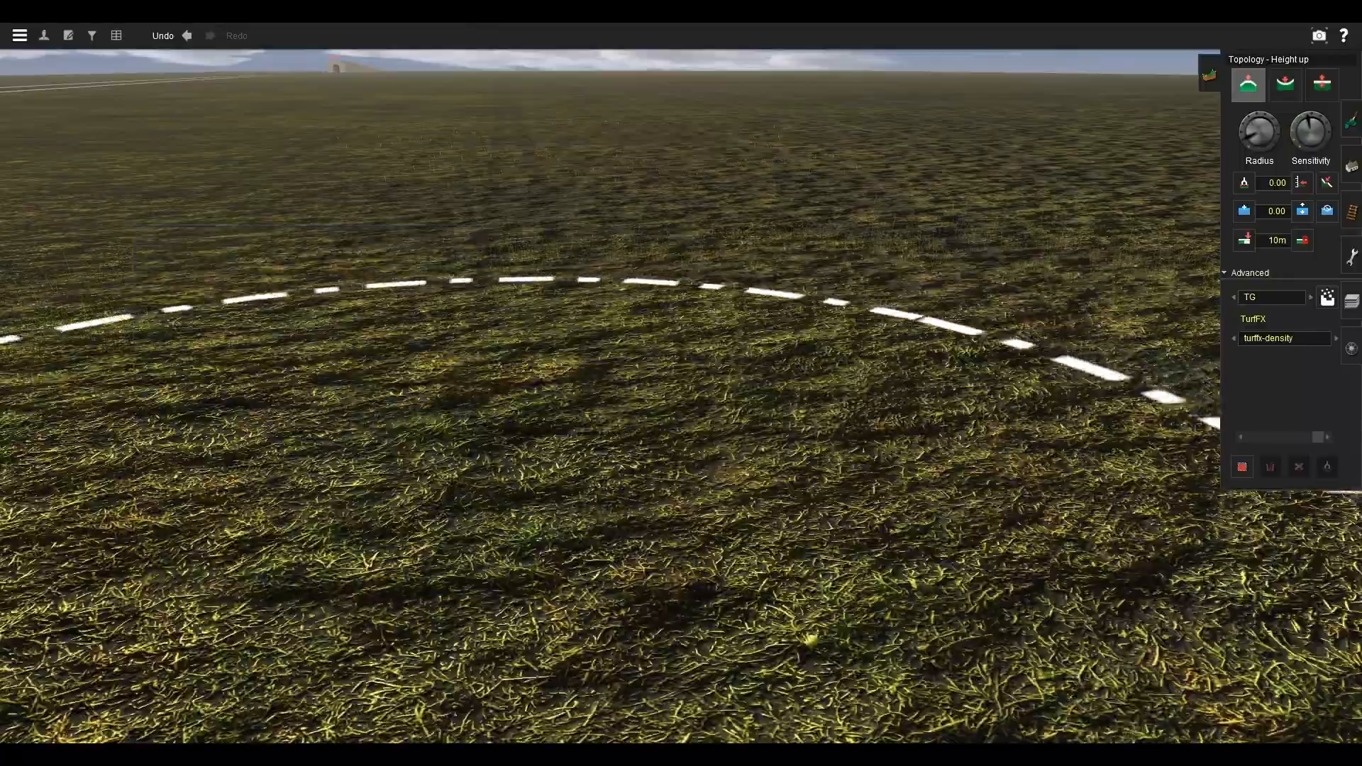
pyautogui.rightClick(632, 487)
pyautogui.press('Down')
pyautogui.press('Left')
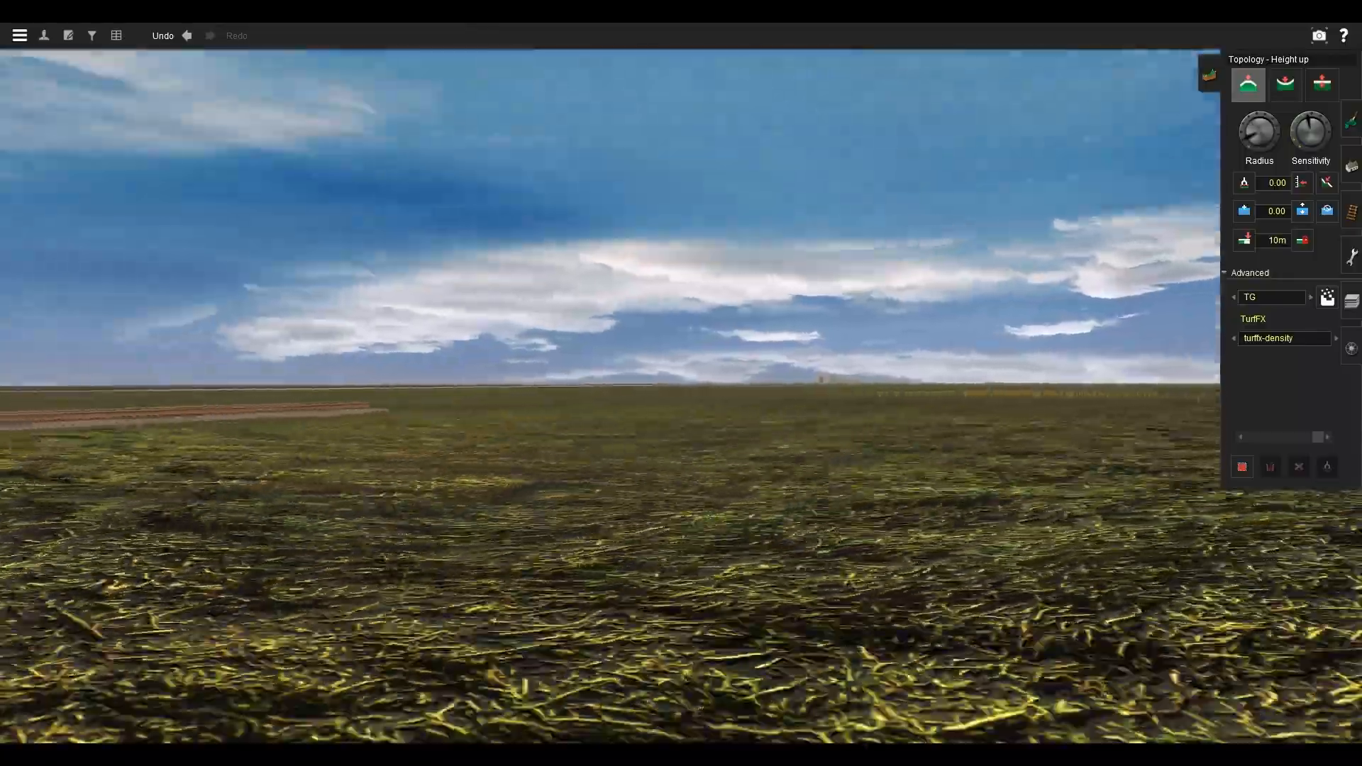
pyautogui.press('Left')
pyautogui.press('Up')
pyautogui.press('Down')
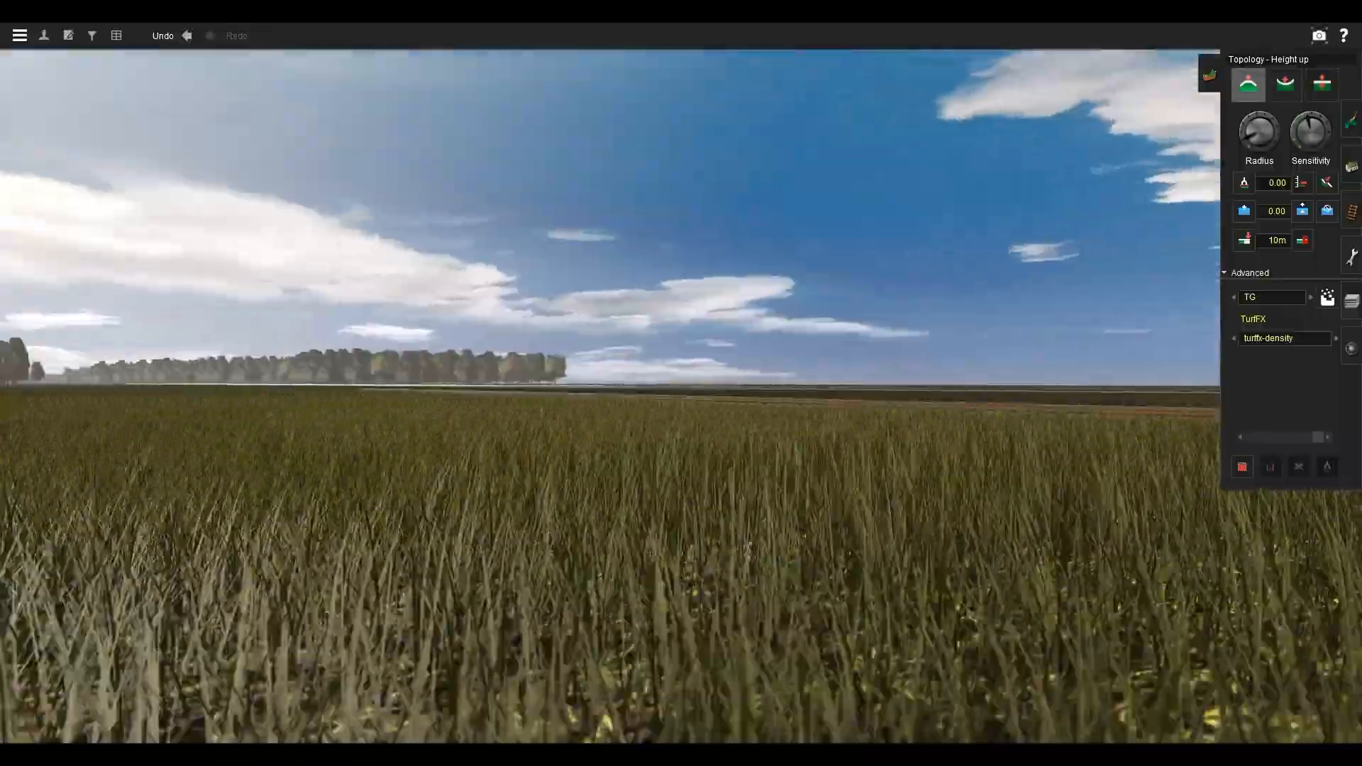
pyautogui.press('Left')
pyautogui.press('Up')
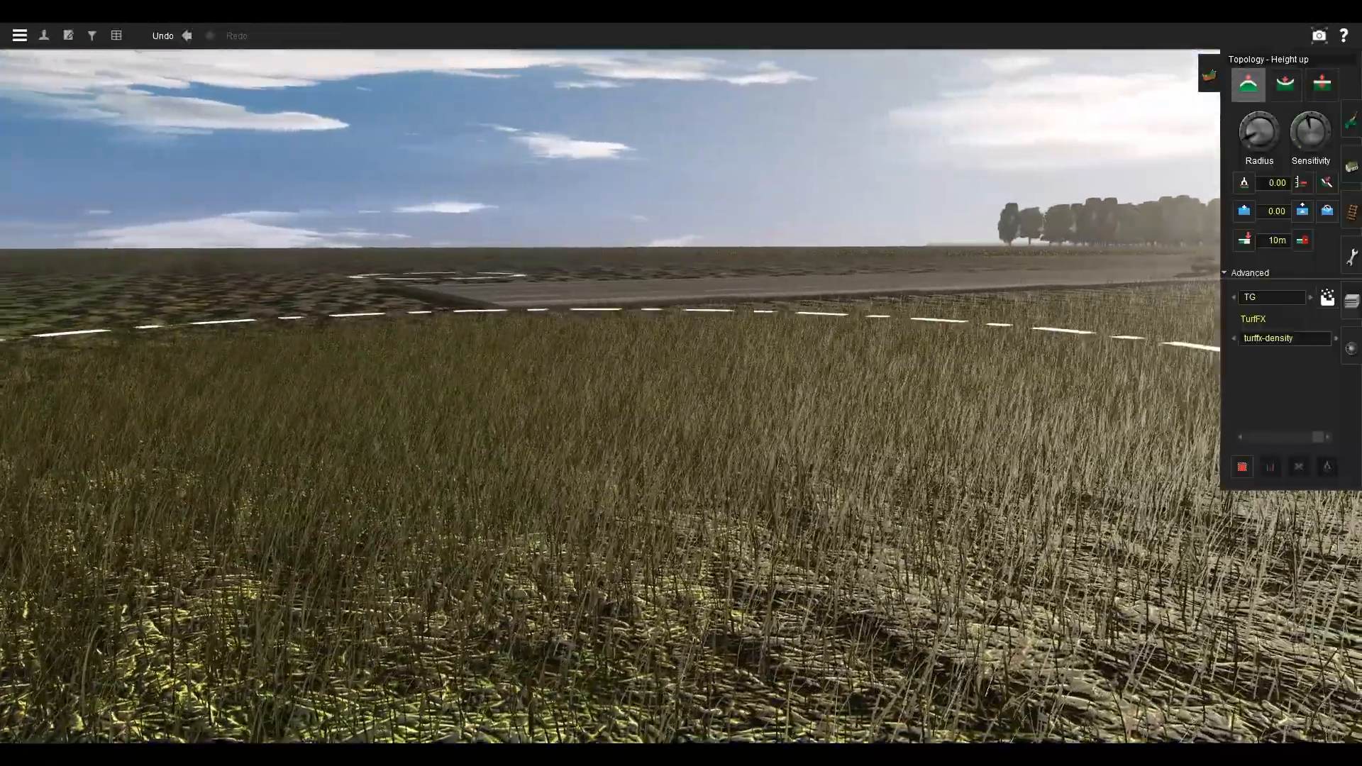
pyautogui.rightClick(167, 469)
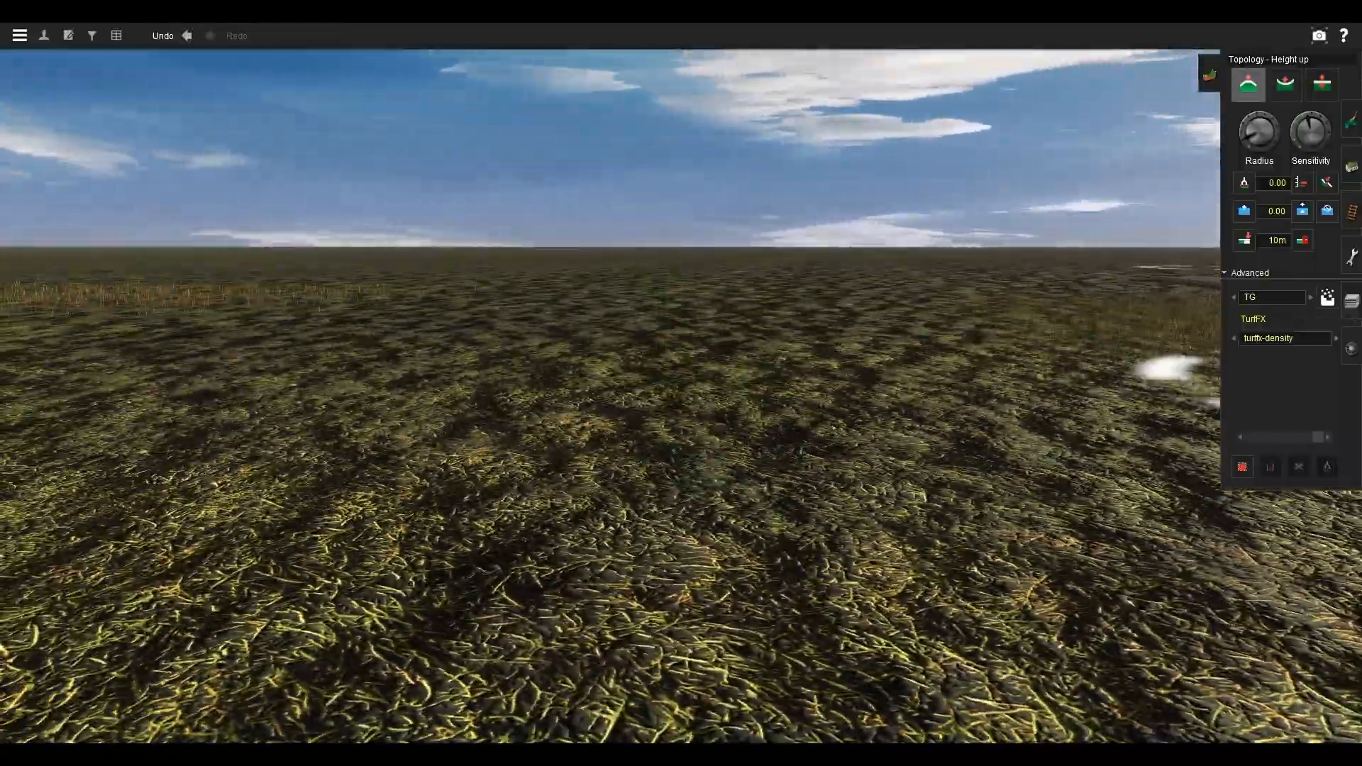
# Keep TG as the effect layer, switch to the object tools, and examine the grass spread between the road and the railway track.
pyautogui.click(1271, 297)
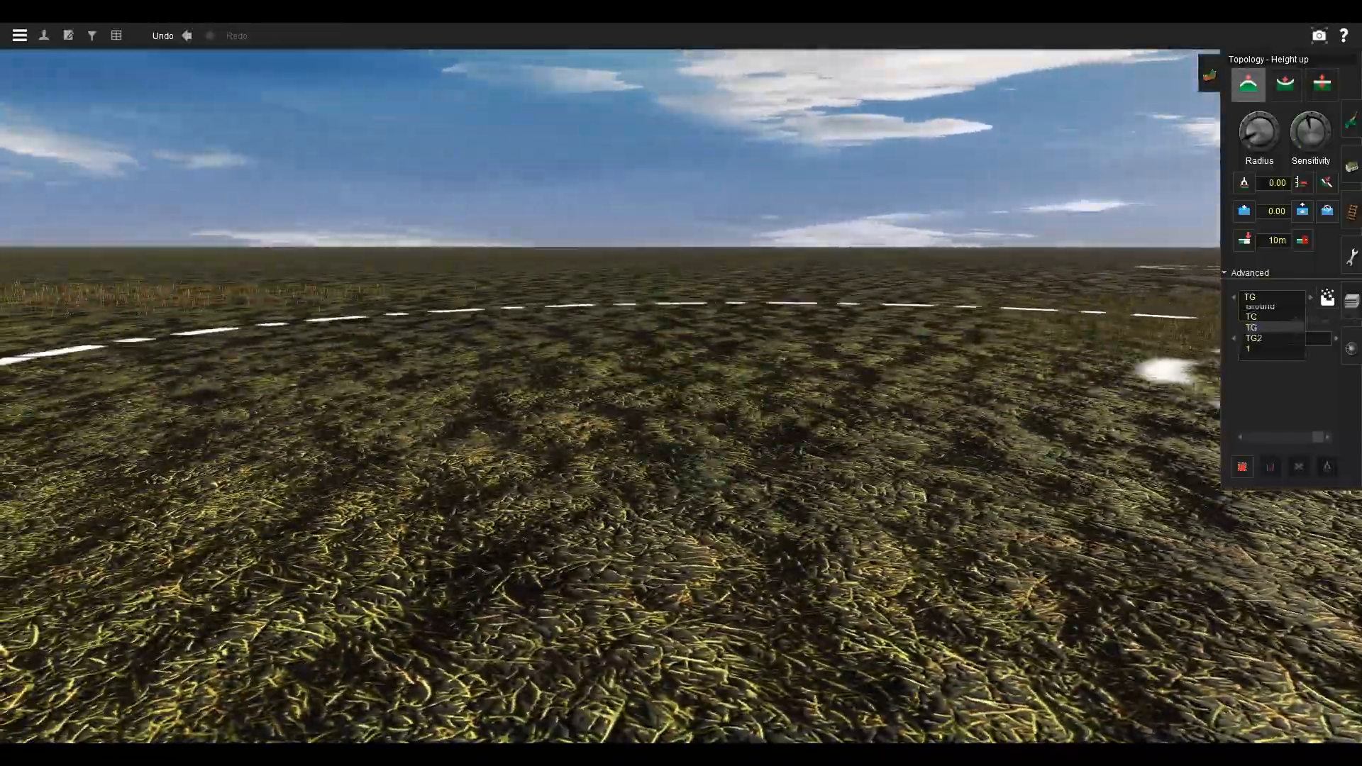
pyautogui.click(1270, 327)
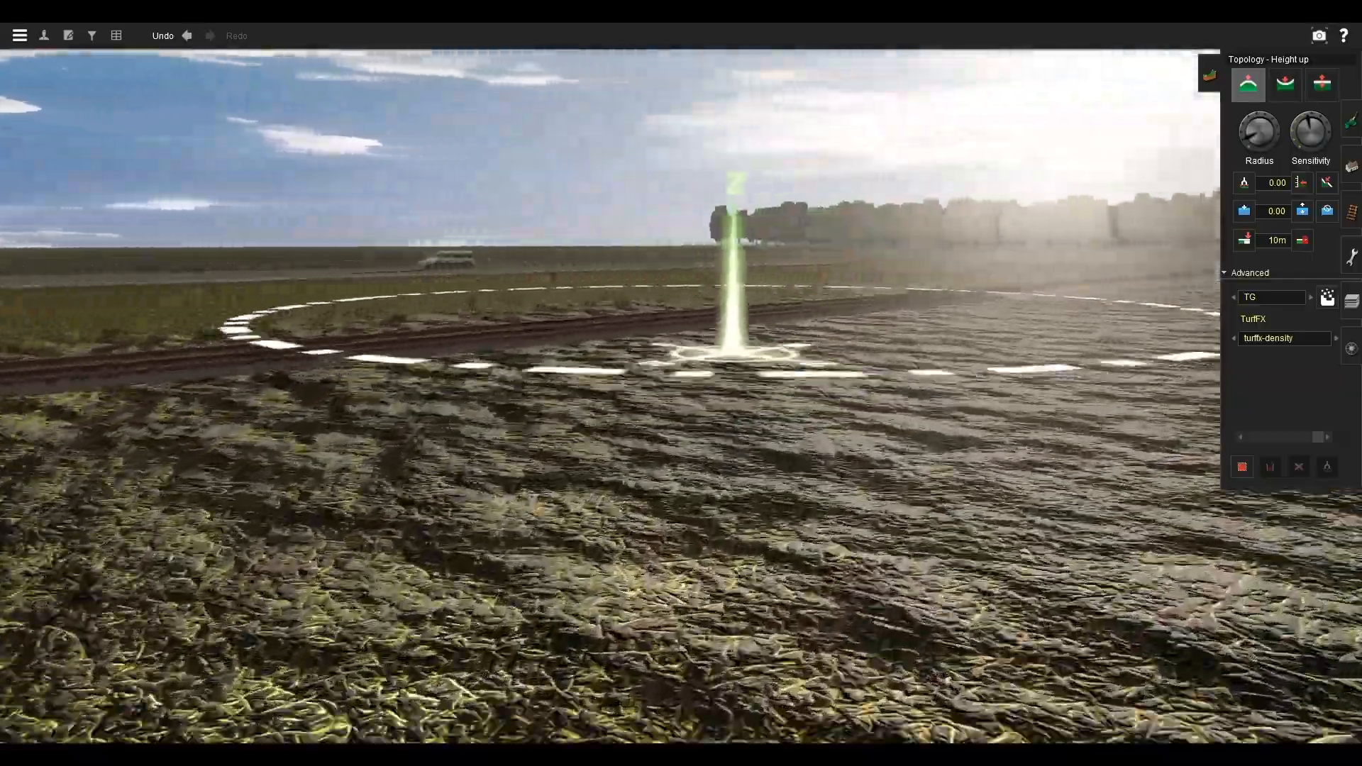
pyautogui.press('F3')
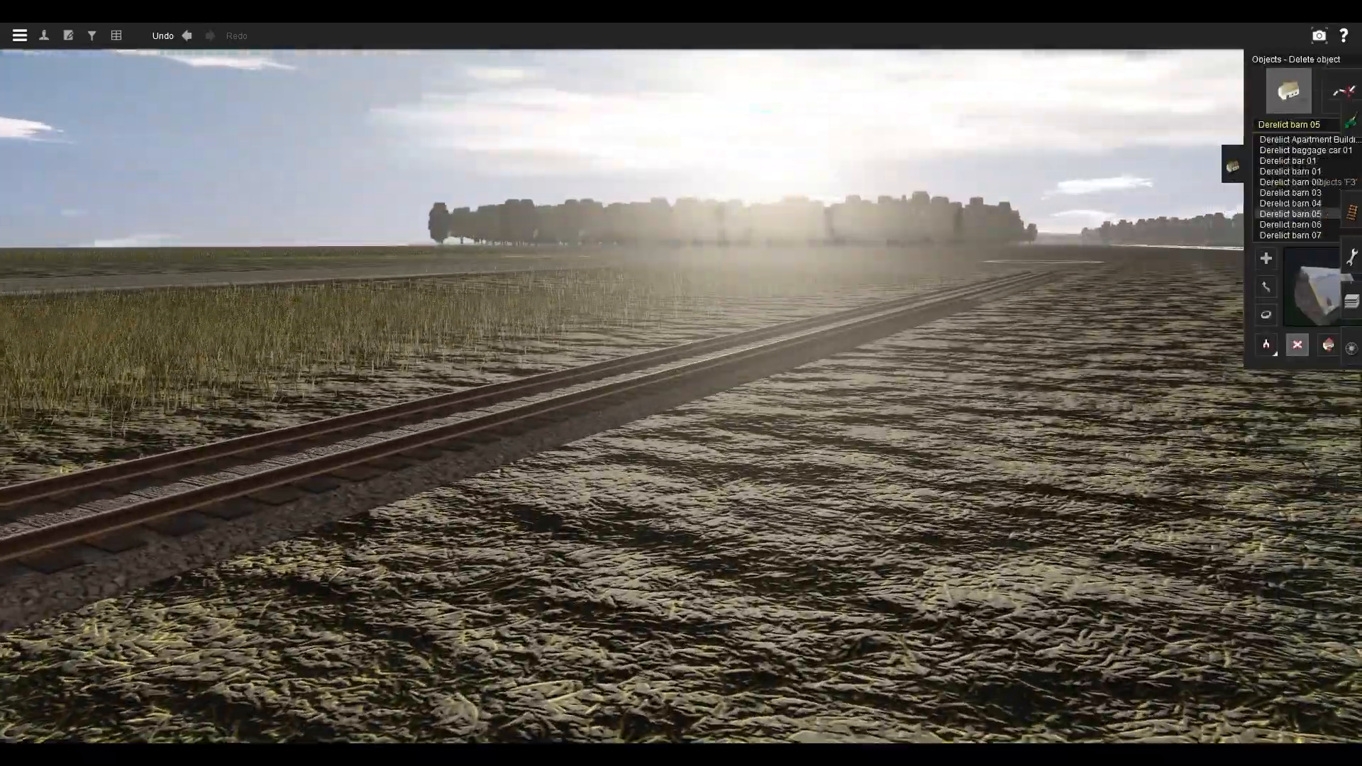
pyautogui.rightClick(440, 358)
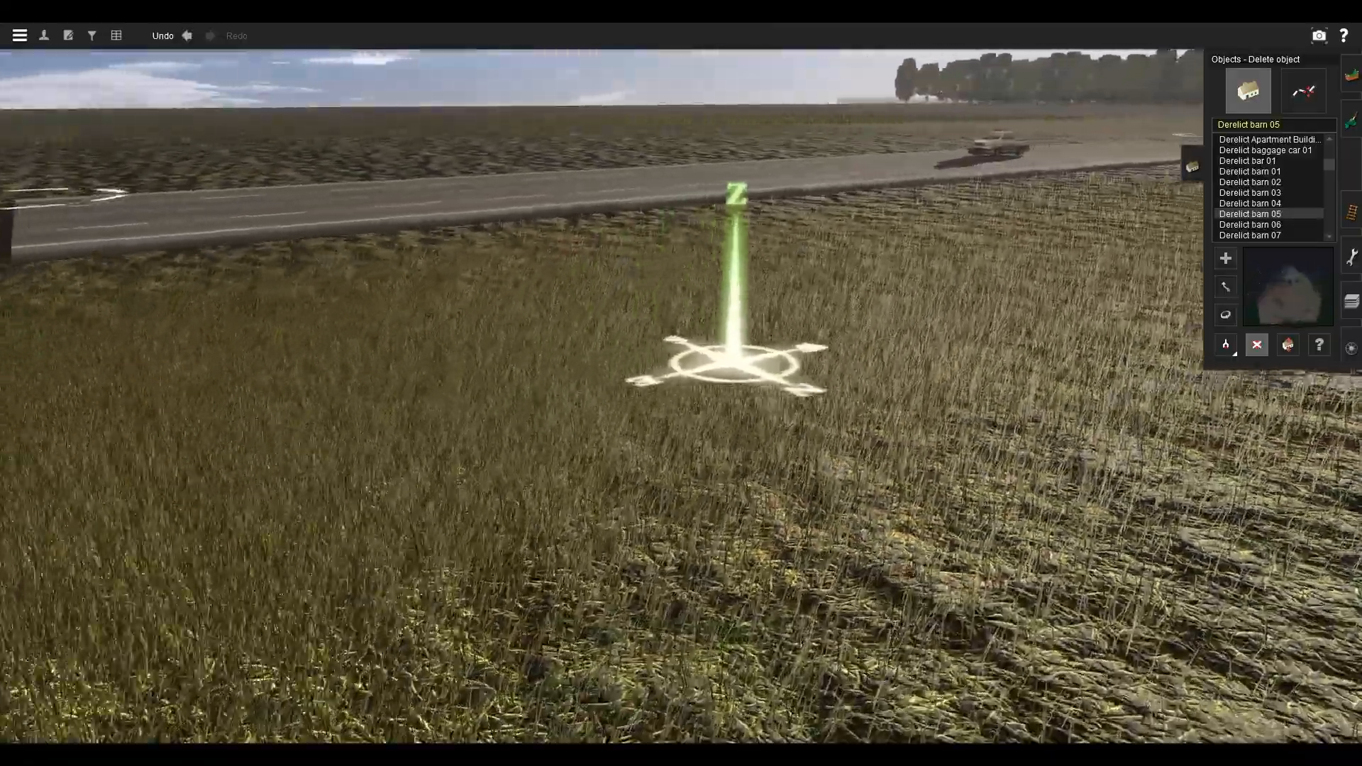
pyautogui.rightClick(594, 440)
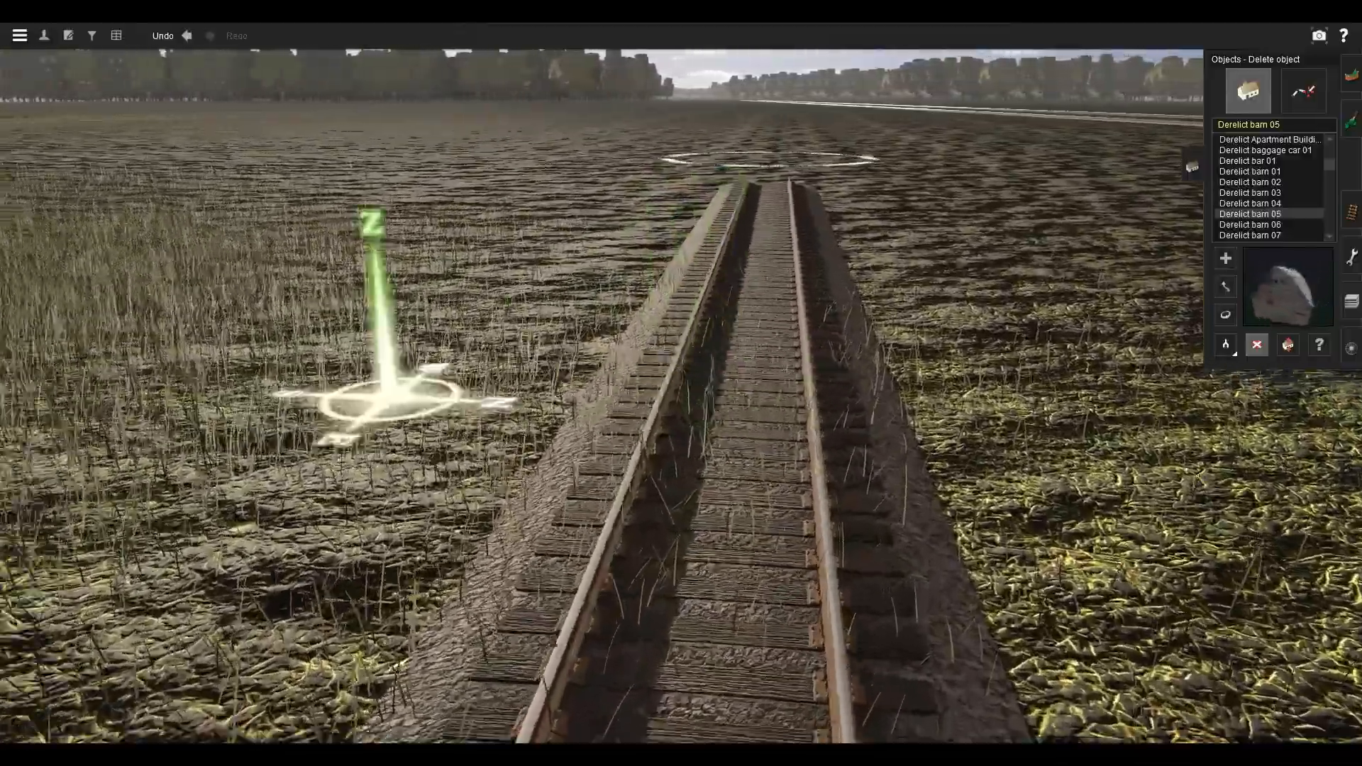
pyautogui.moveTo(386, 397)
pyautogui.mouseDown(button='right')
pyautogui.moveTo(31, 307)
pyautogui.moveTo(444, 254)
pyautogui.moveTo(871, 261)
pyautogui.moveTo(660, 496)
pyautogui.moveTo(827, 502)
pyautogui.moveTo(666, 456)
pyautogui.moveTo(545, 380)
pyautogui.mouseUp(button='right')
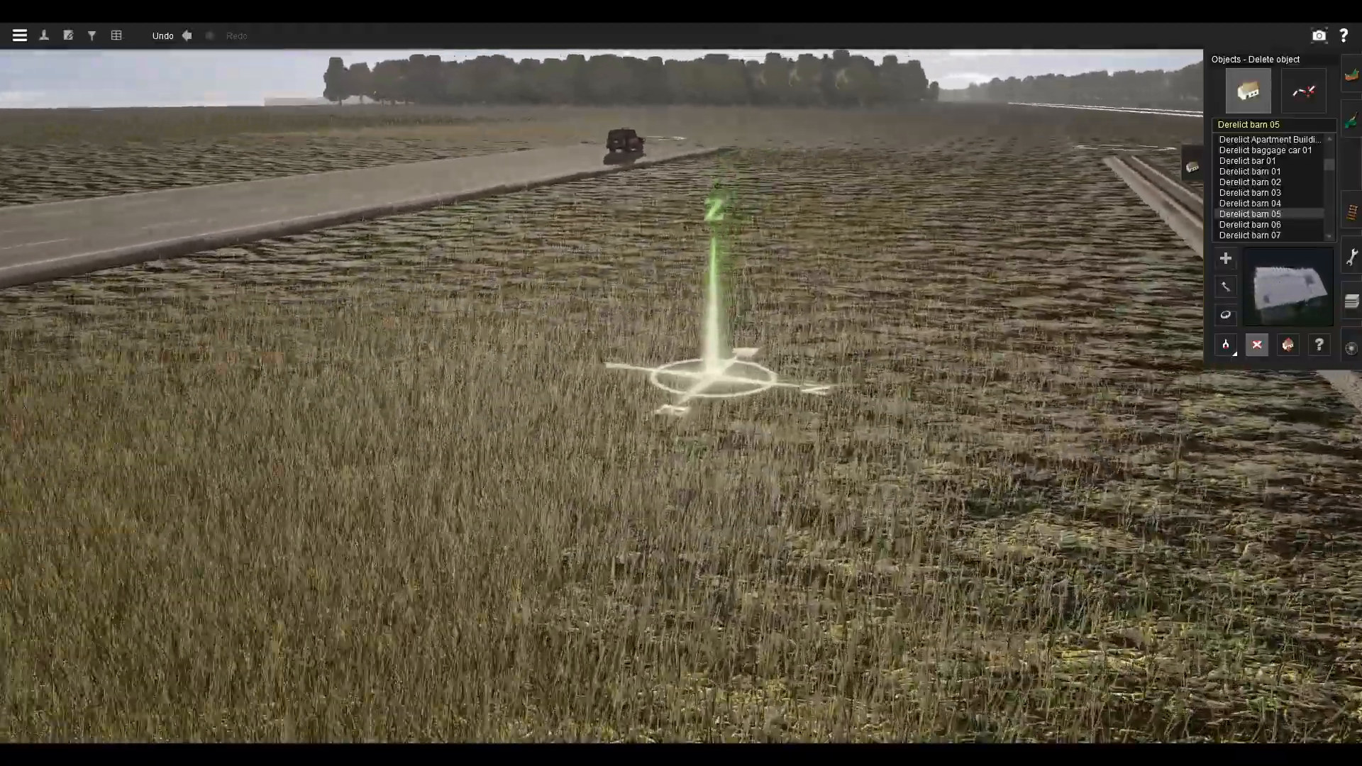
pyautogui.rightClick(784, 399)
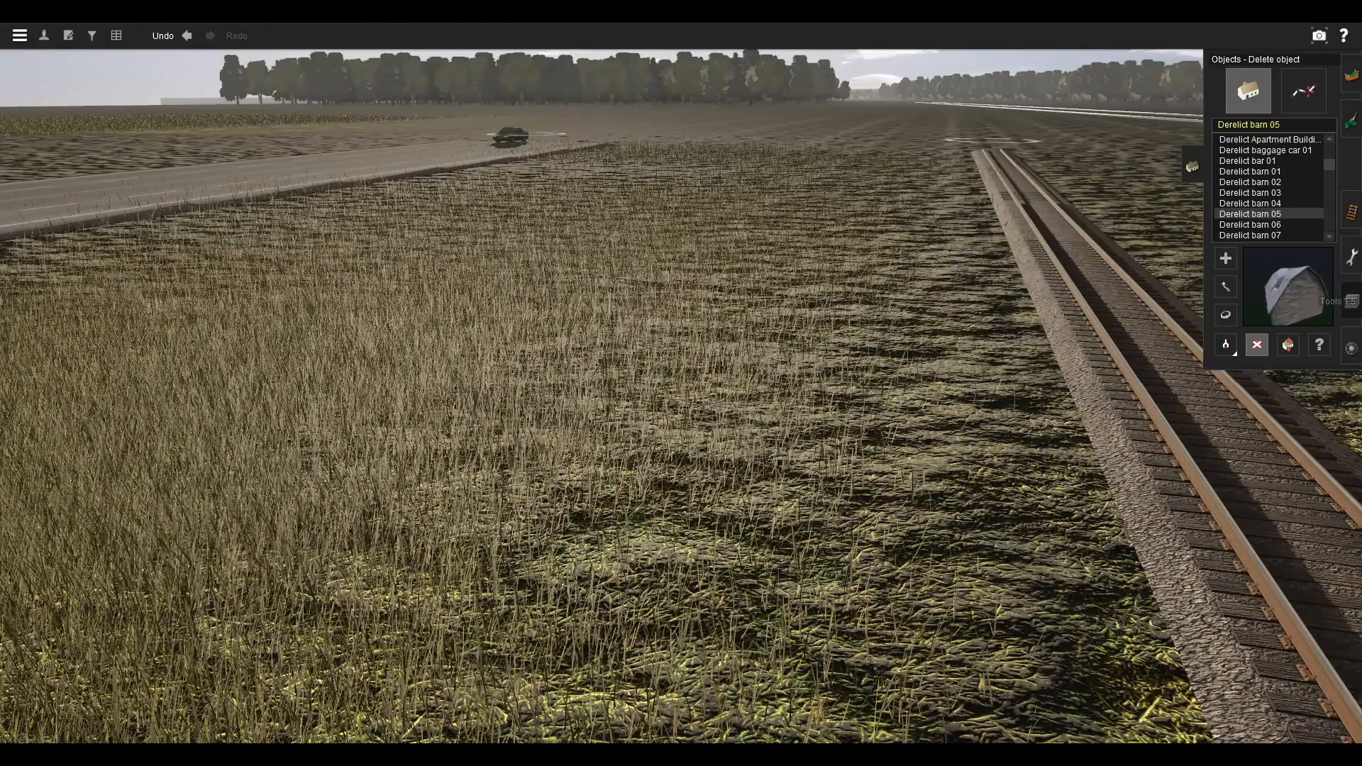
# Return to the topology tools, choose the TC clutter effect layer and open its settings for editing.
pyautogui.press('F6')
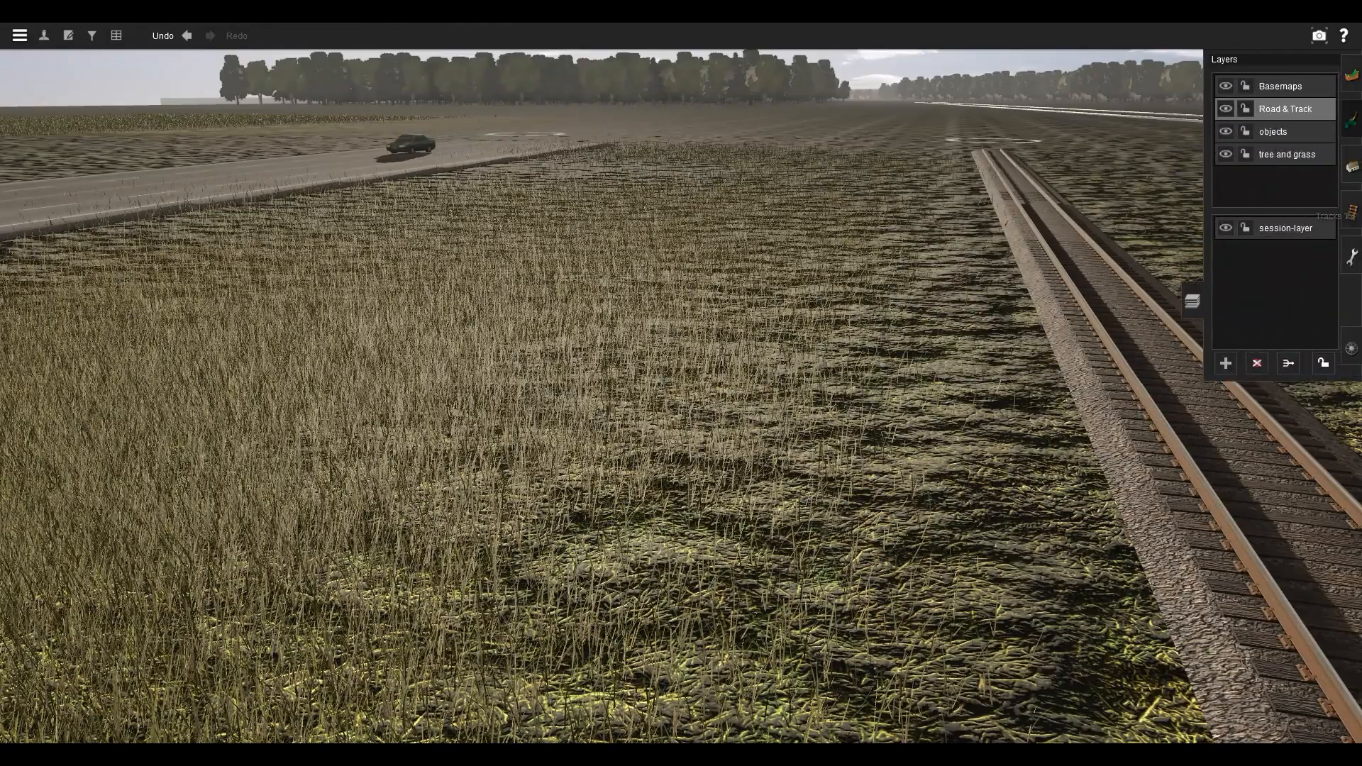
pyautogui.click(1352, 75)
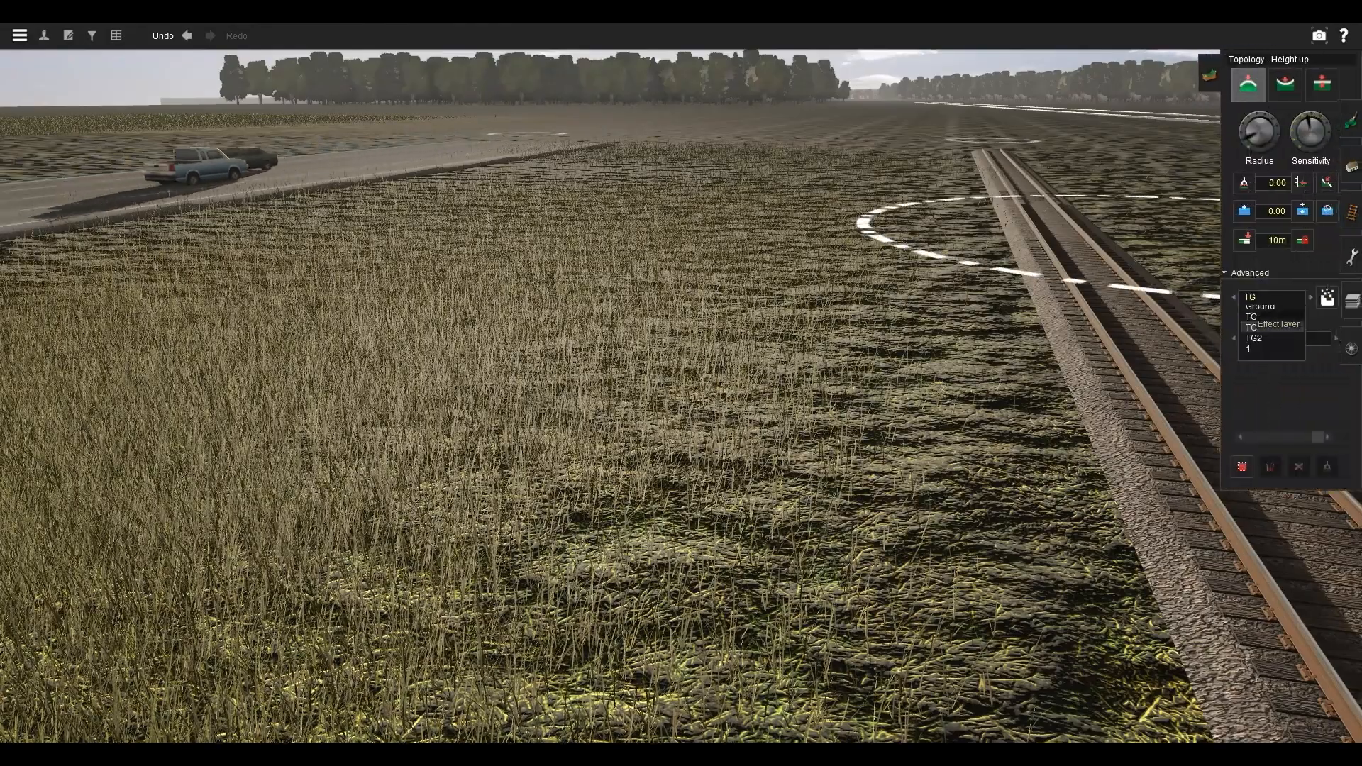
pyautogui.click(1252, 316)
pyautogui.moveTo(700, 389); pyautogui.dragTo(781, 334, button='right')
pyautogui.scroll(-3, 794, 277)
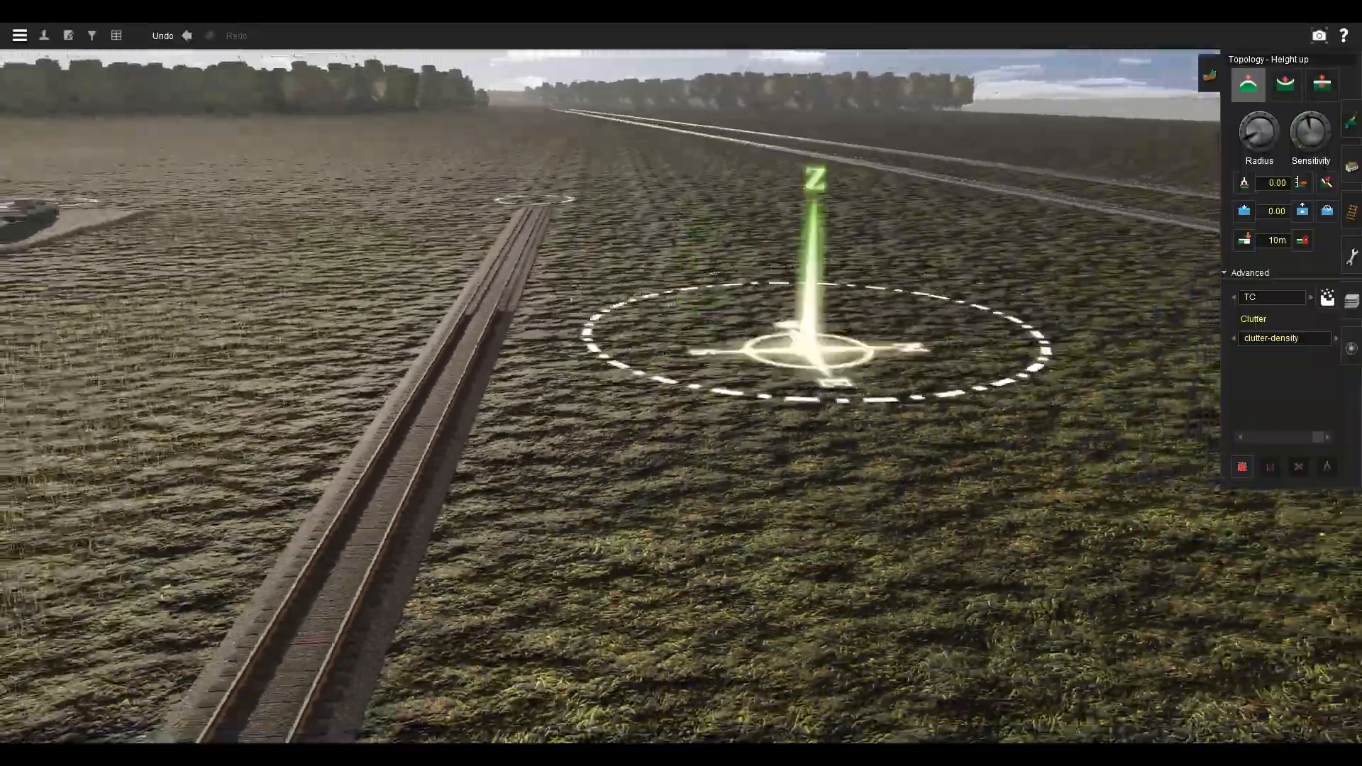
pyautogui.scroll(3, 781, 340)
pyautogui.scroll(-3, 753, 234)
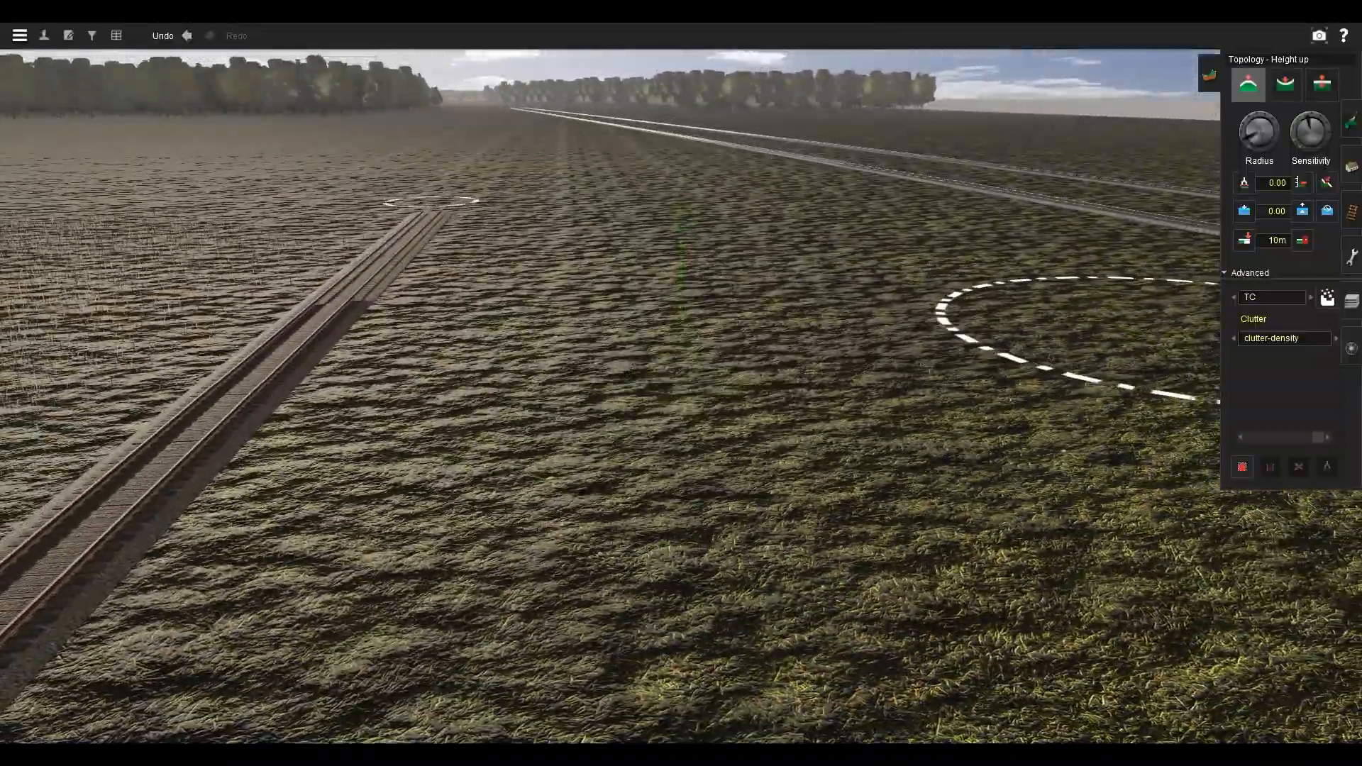
pyautogui.click(1326, 298)
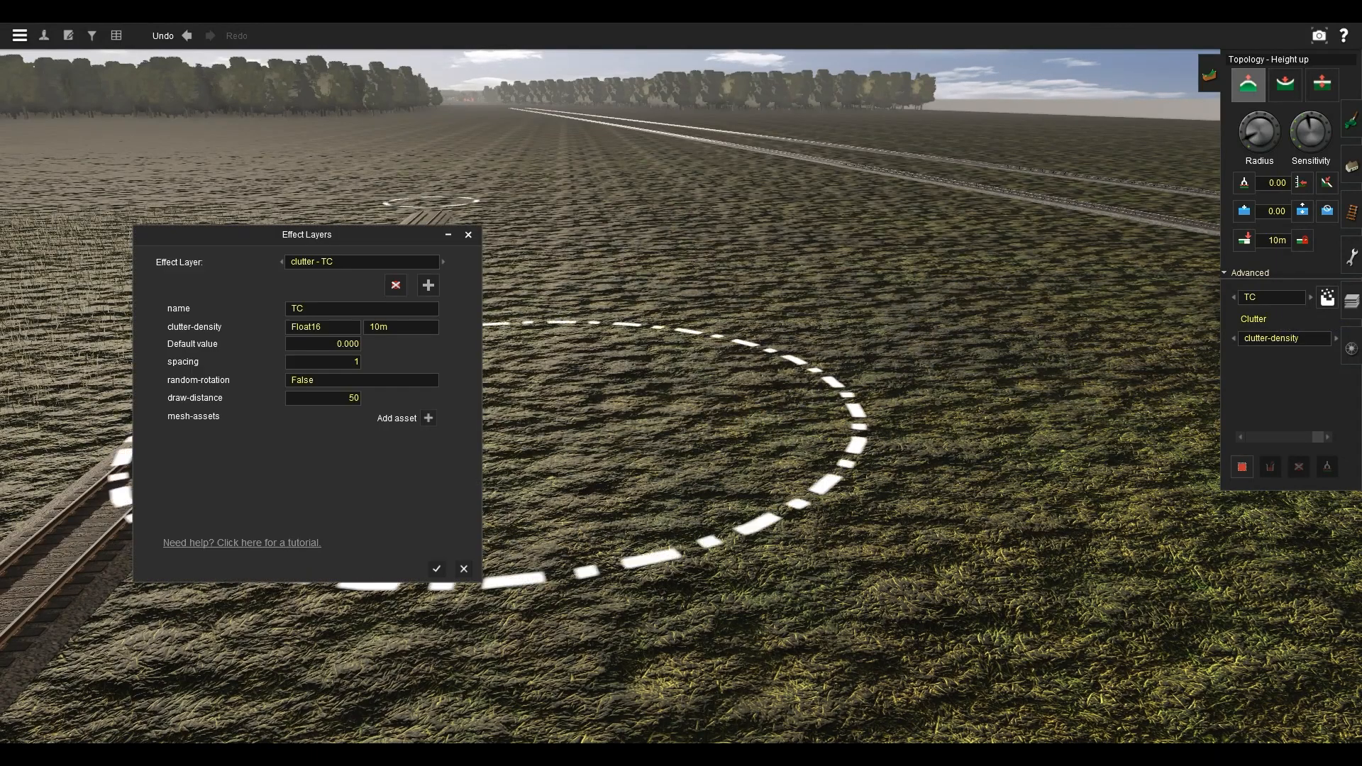
# Set the TC clutter layer's random-rotation to True.
pyautogui.rightClick(785, 325)
pyautogui.moveTo(333, 213); pyautogui.dragTo(699, 363, button='right')
pyautogui.press('Right')
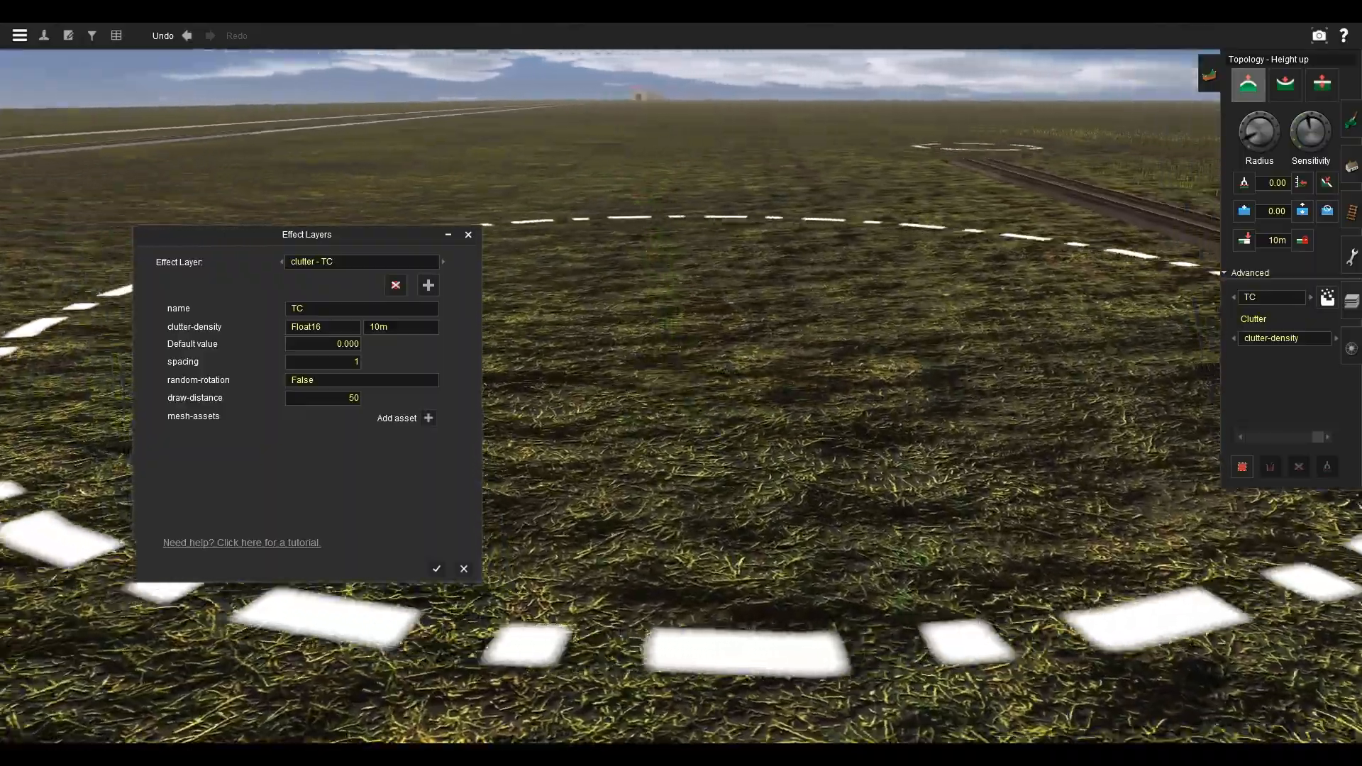
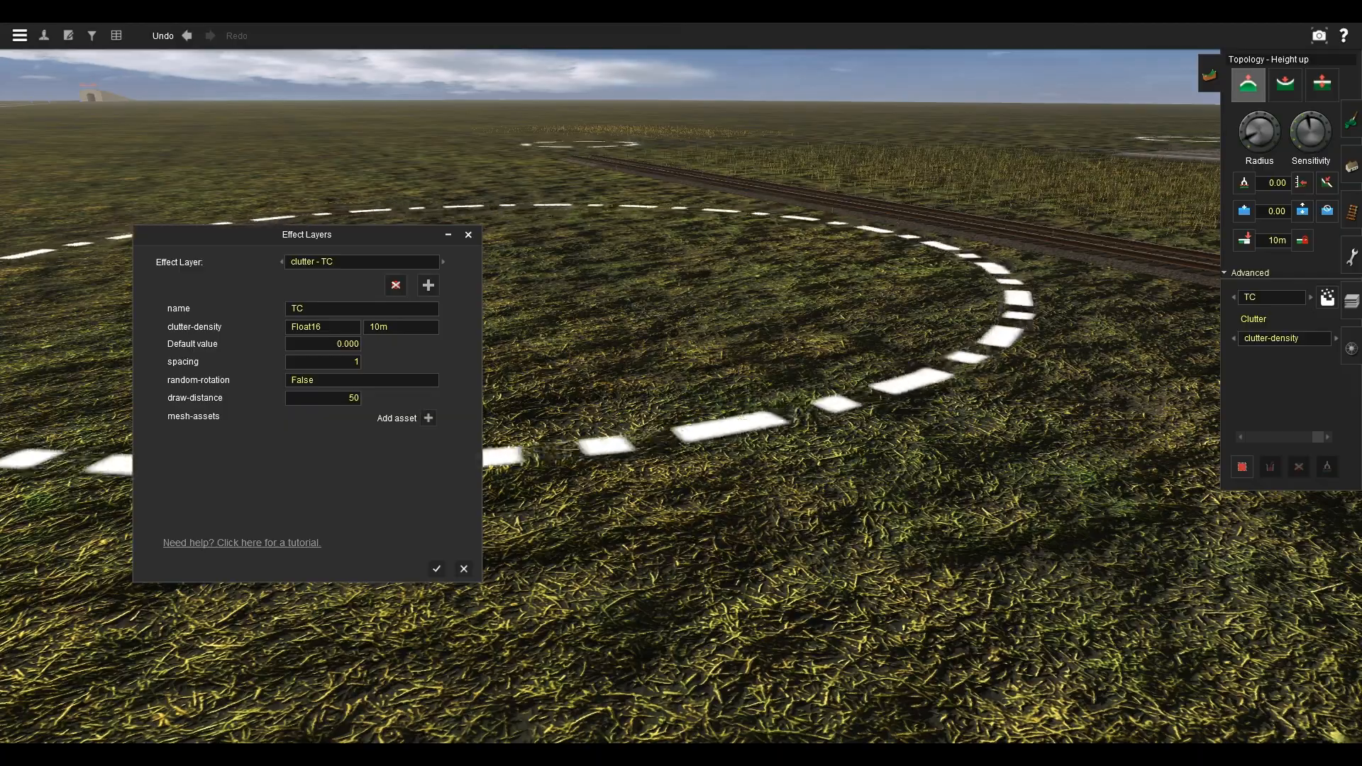
pyautogui.rightClick(609, 290)
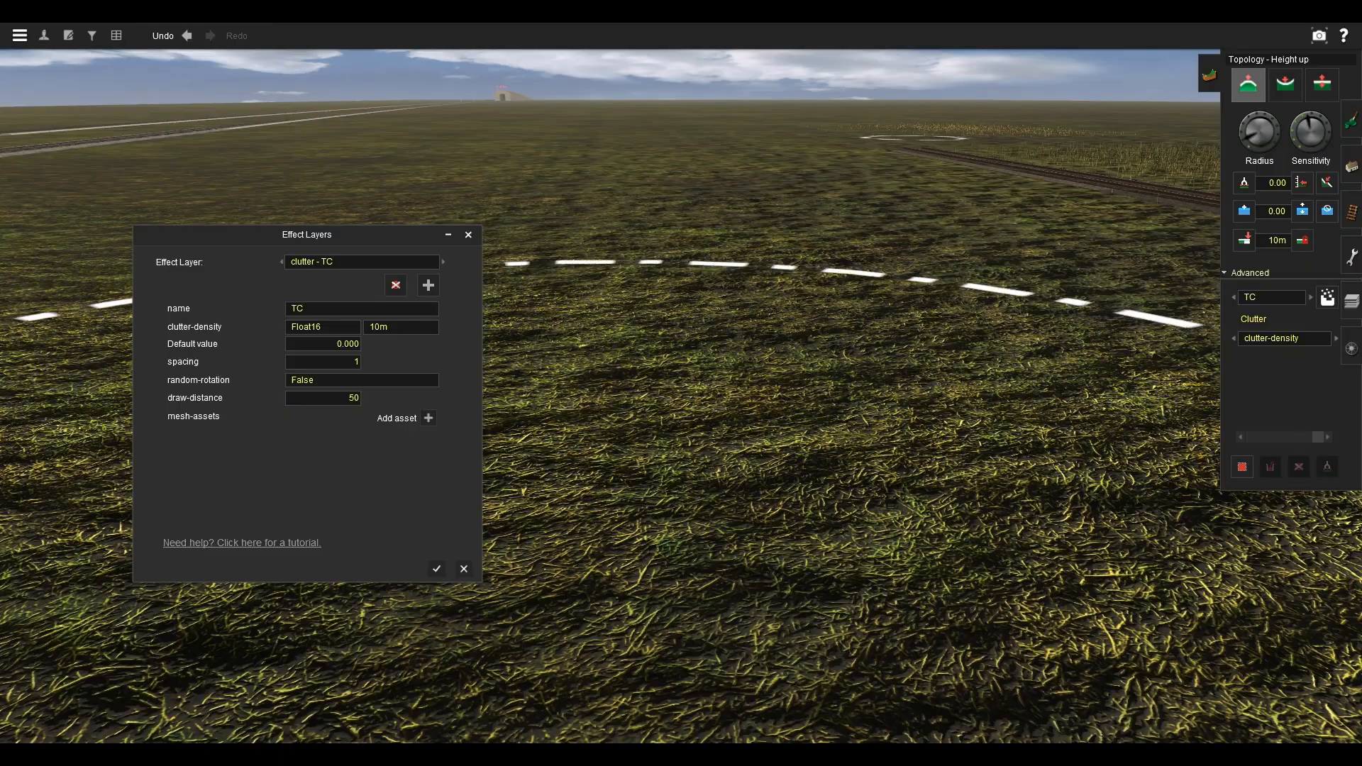
pyautogui.rightClick(596, 302)
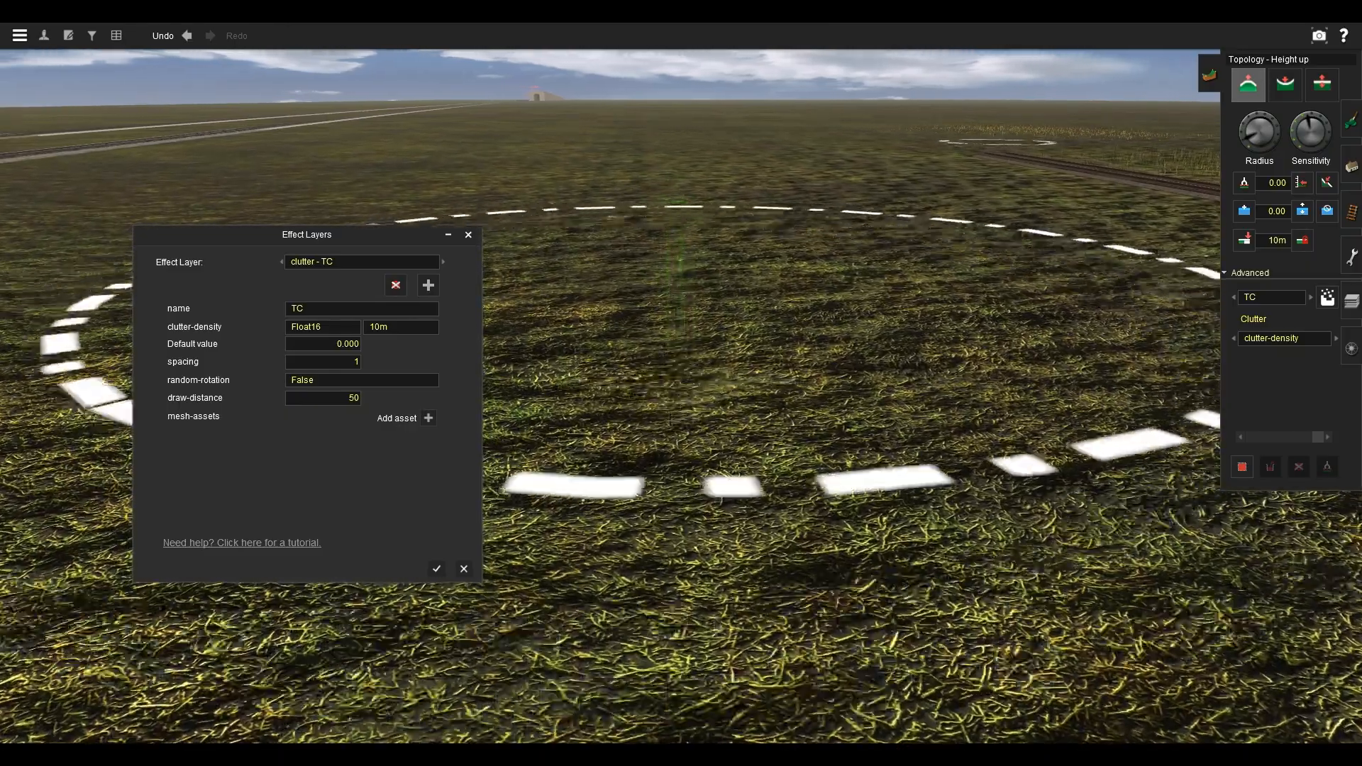
pyautogui.rightClick(661, 273)
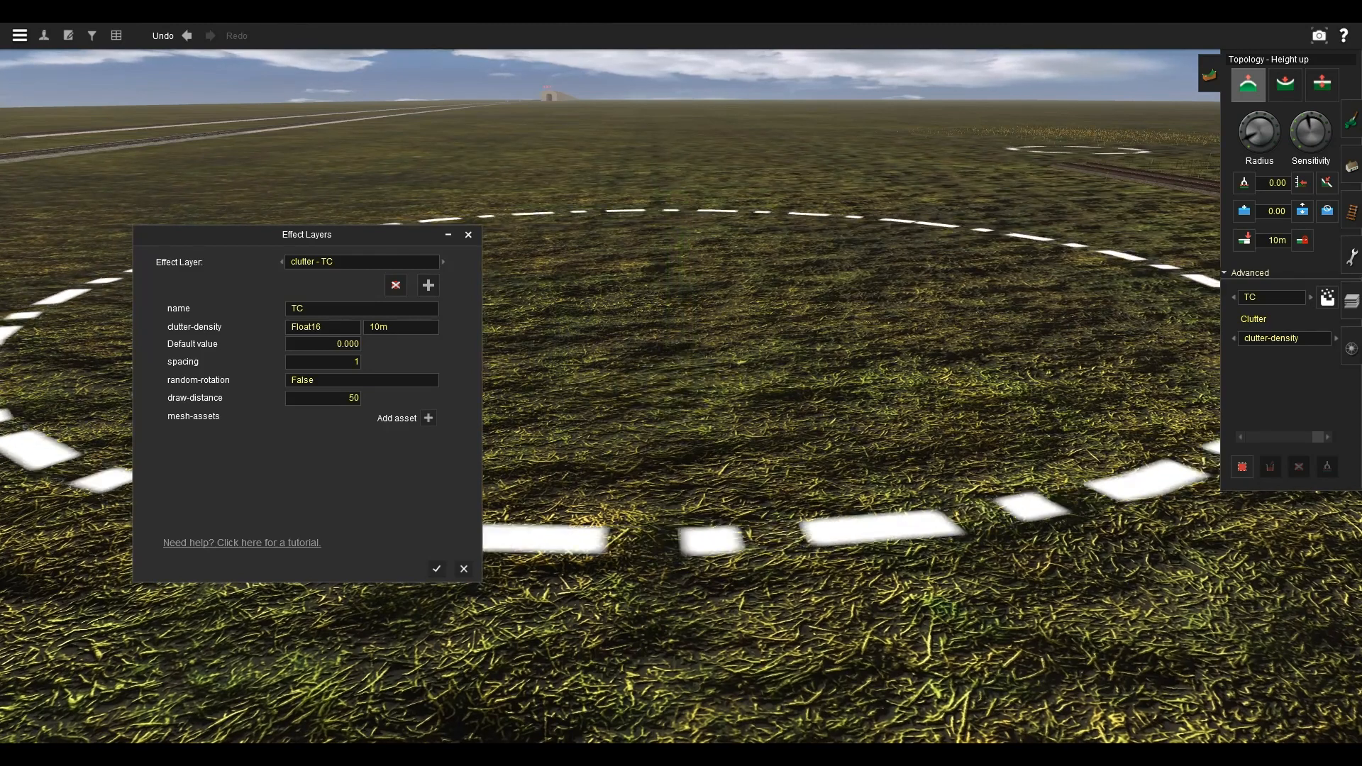
pyautogui.click(361, 380)
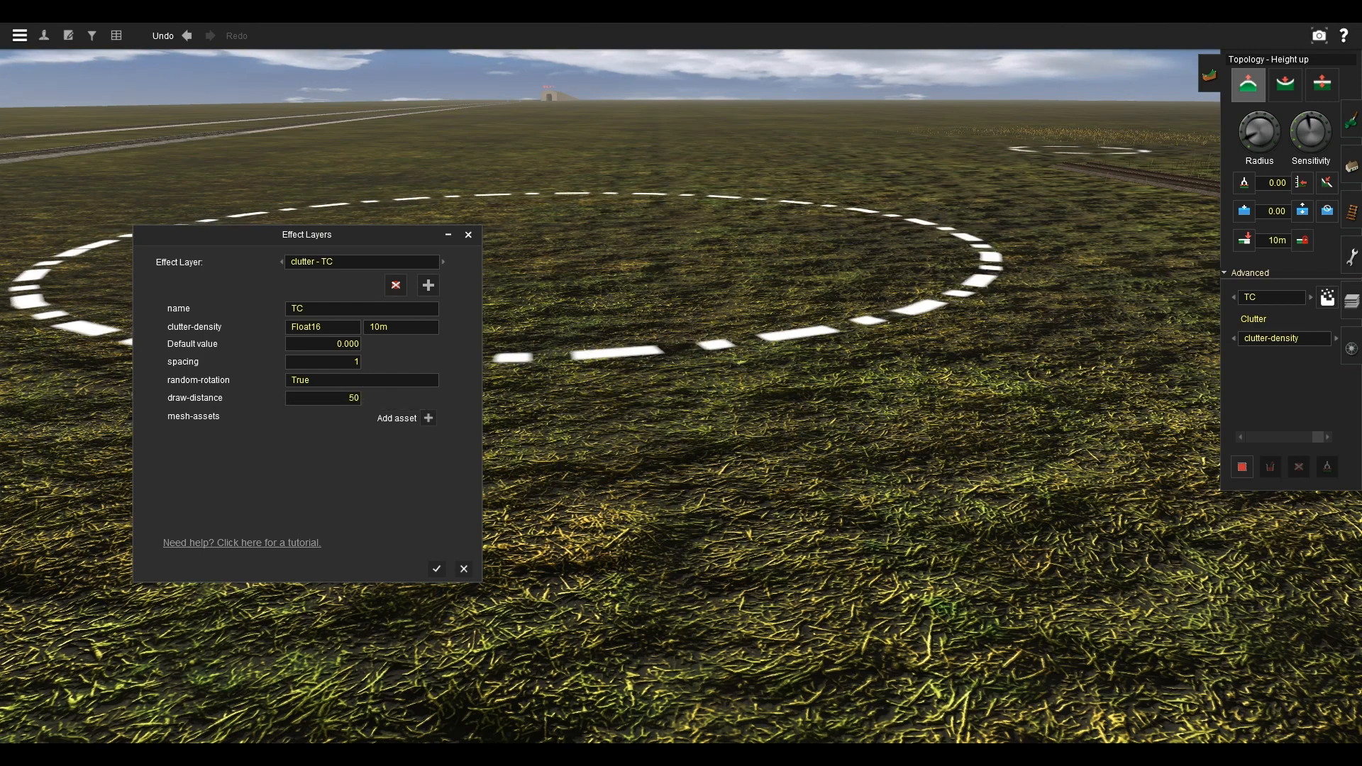
# Add Plant 2 - Leaf Plant 2 B - Seasonal as the TC clutter layer's first mesh asset.
pyautogui.scroll(-3, 667, 302)
pyautogui.scroll(-5, 667, 301)
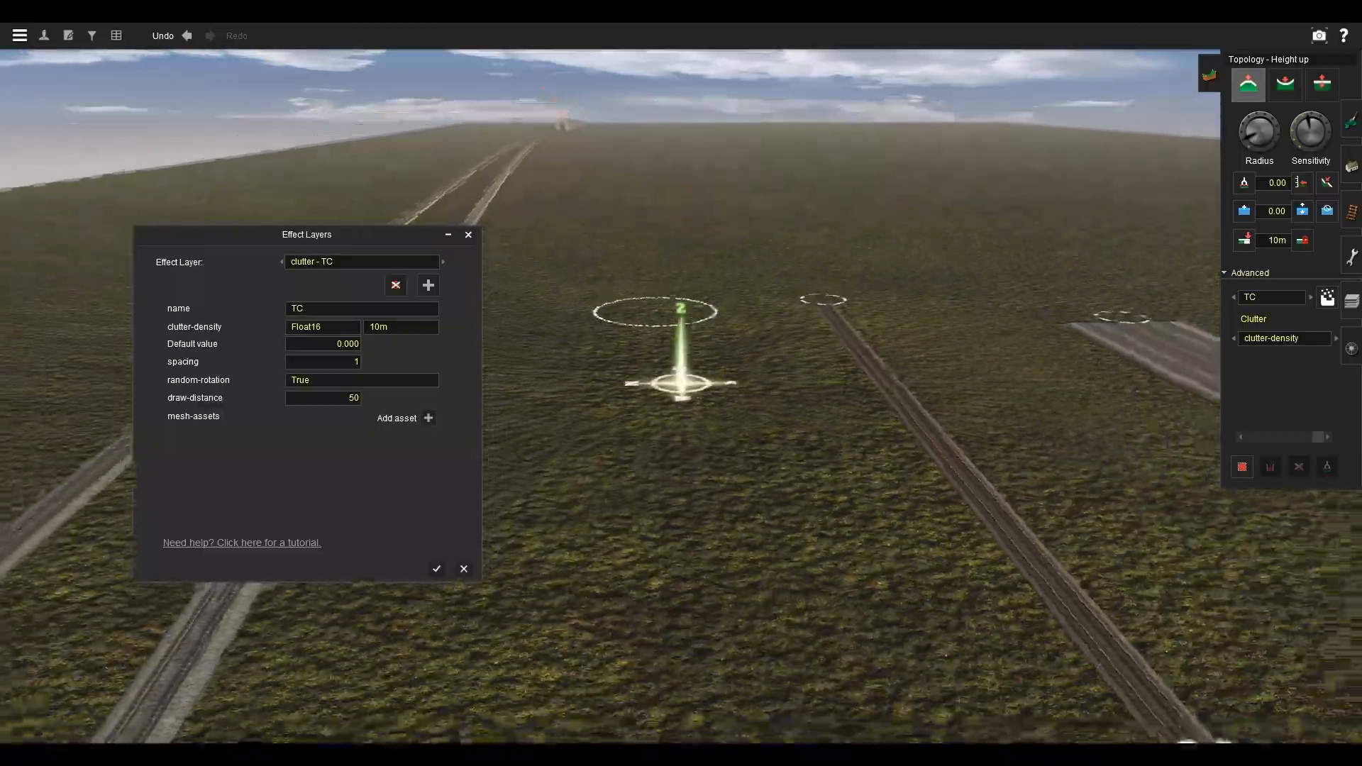
pyautogui.scroll(5, 738, 305)
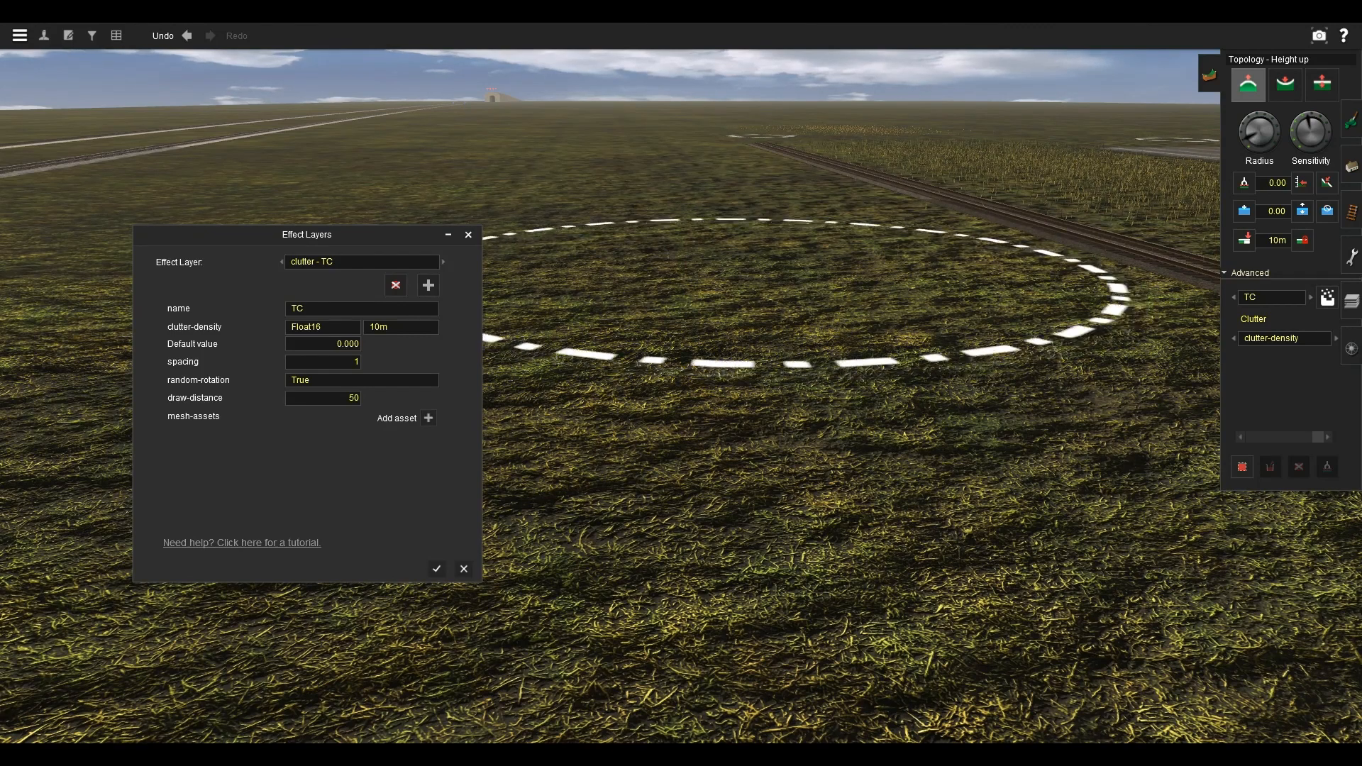
pyautogui.click(428, 418)
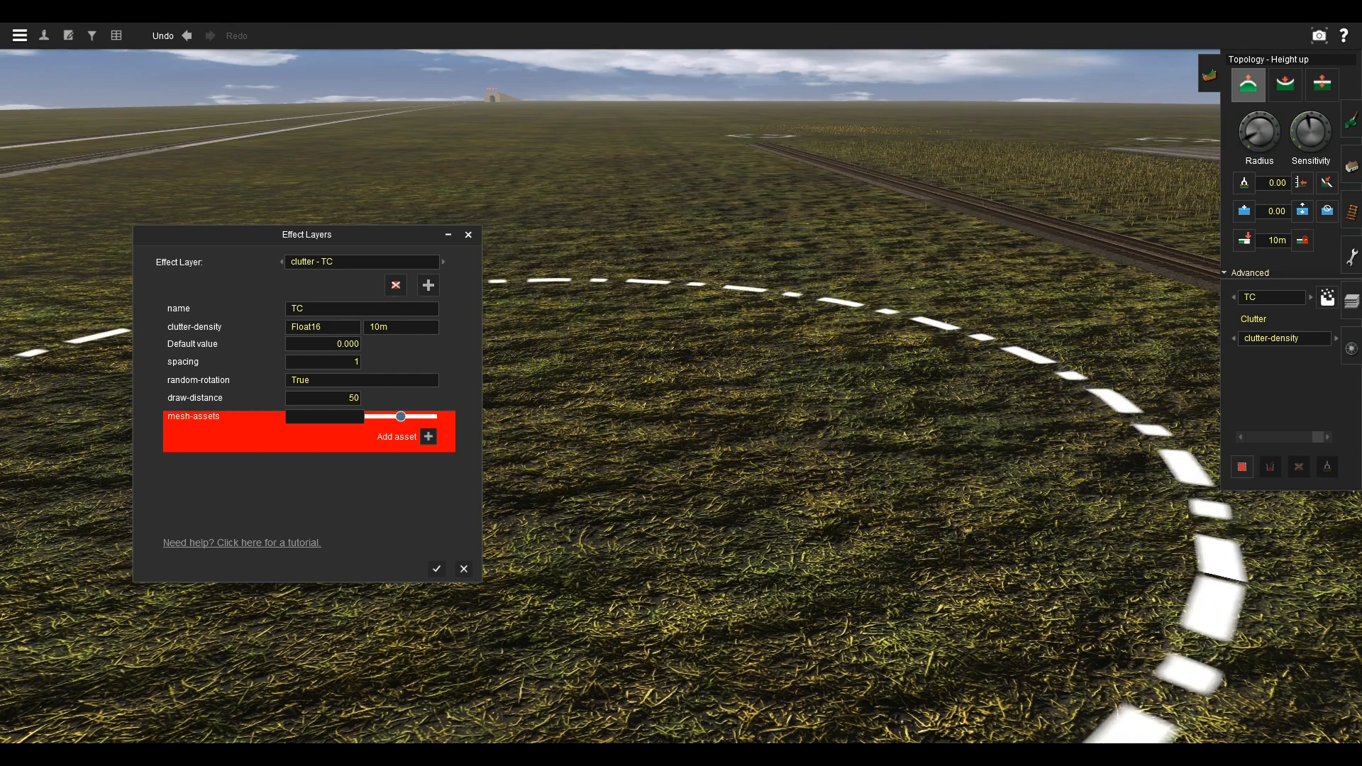
pyautogui.click(324, 416)
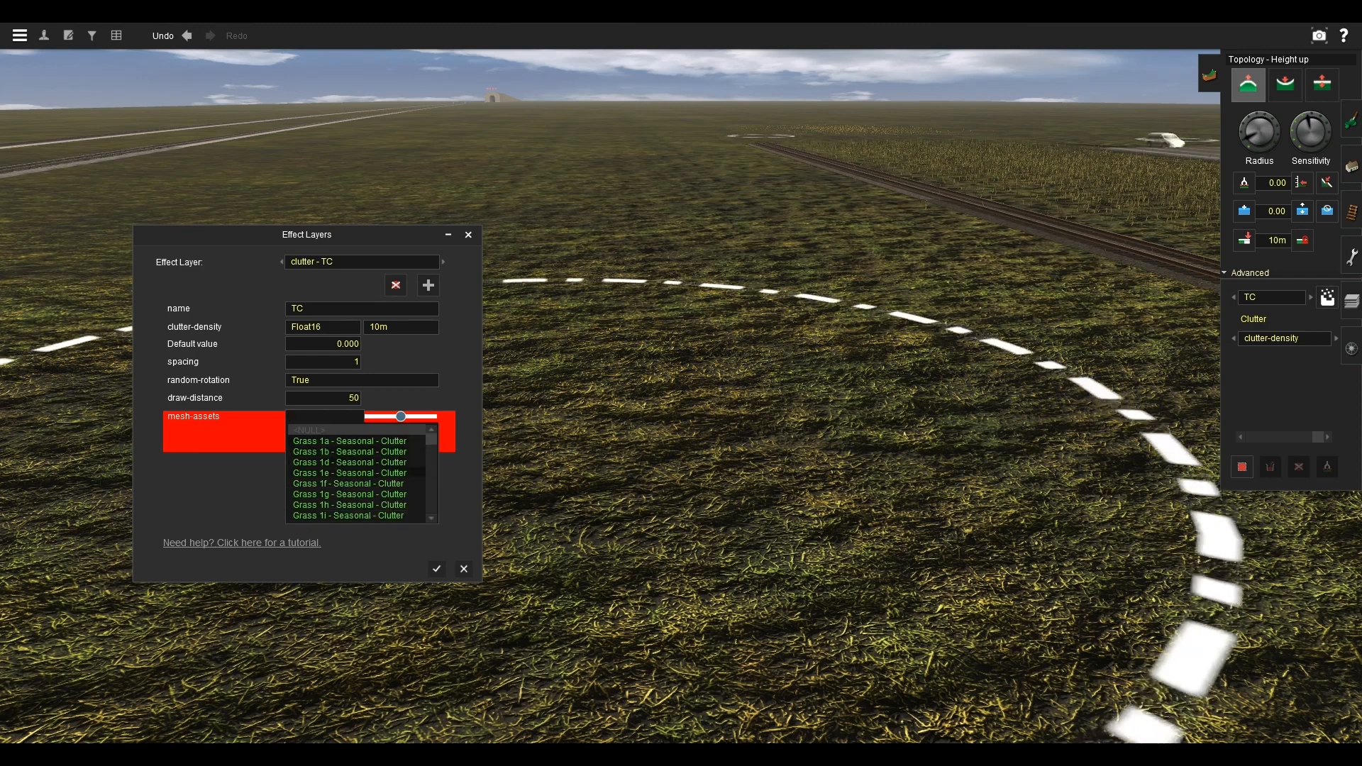
pyautogui.scroll(-5, 358, 472)
pyautogui.scroll(-10, 358, 472)
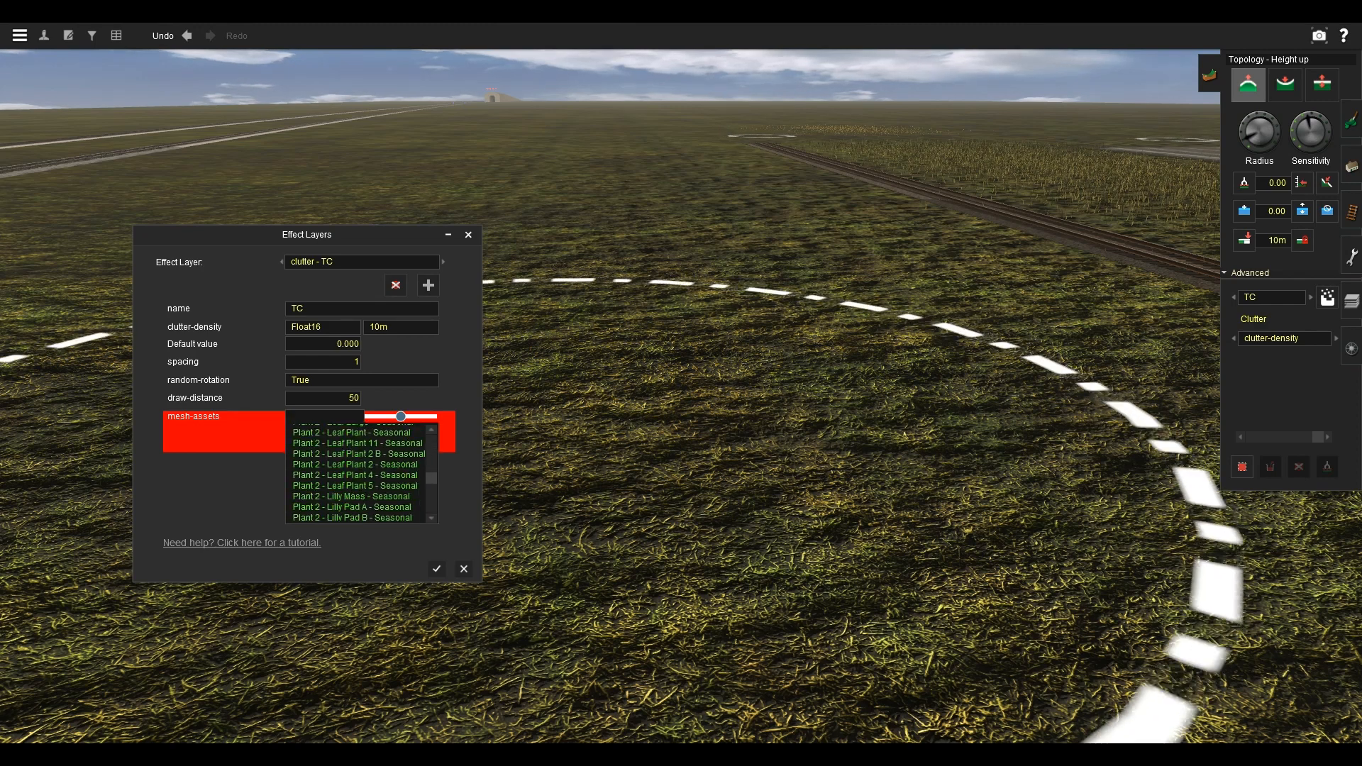
pyautogui.click(351, 433)
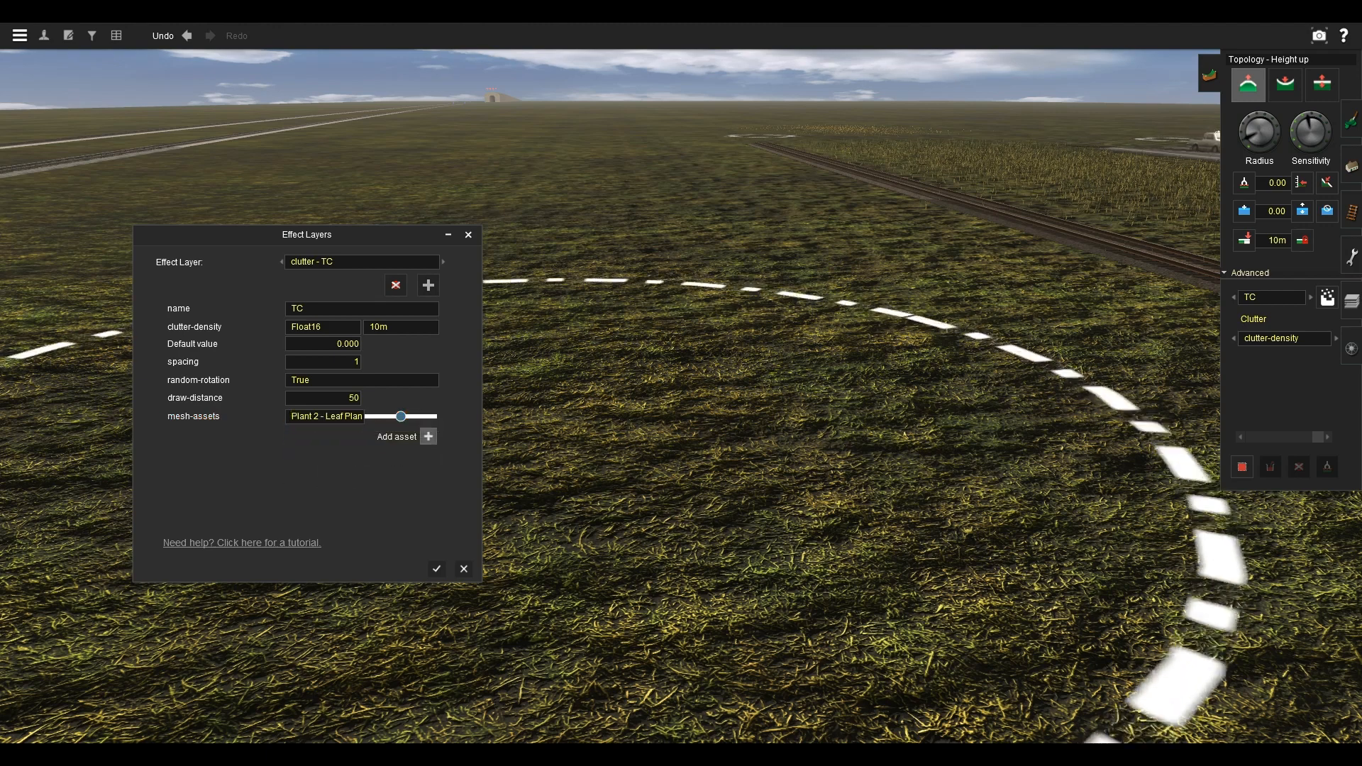
# Add Grass 1d - Seasonal - Clutter as the TC layer's second mesh asset.
pyautogui.click(428, 437)
pyautogui.click(324, 434)
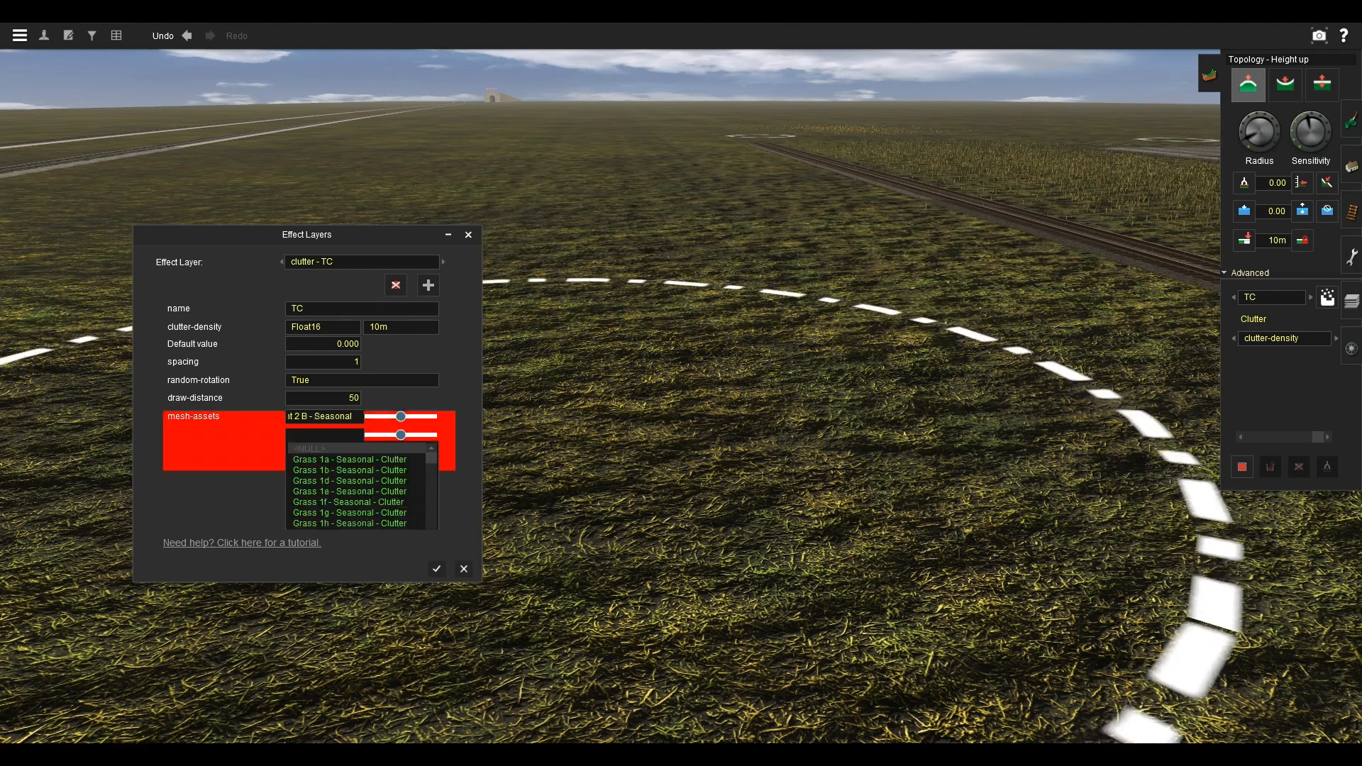
pyautogui.click(349, 481)
# Add Plant 4 - Areca - Seasonal as the TC layer's third mesh asset.
pyautogui.click(427, 455)
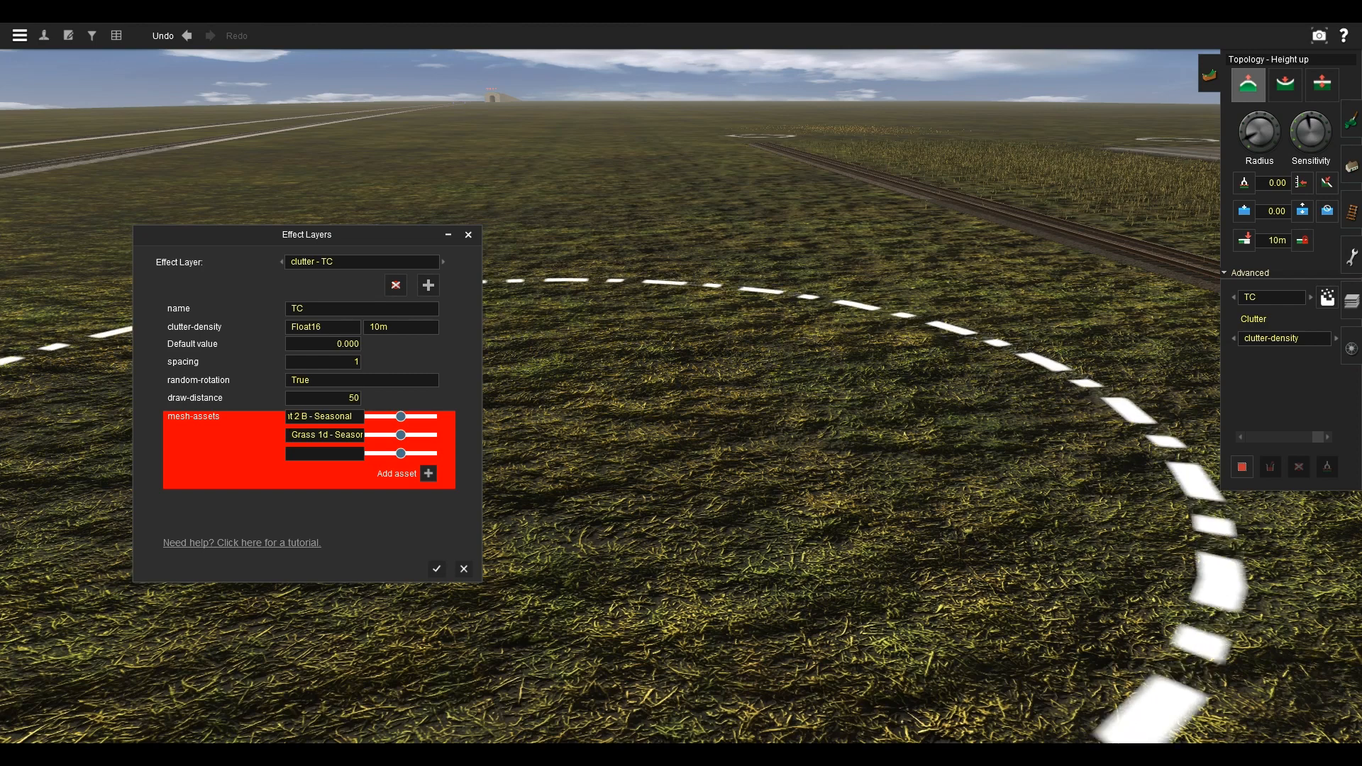
pyautogui.click(324, 453)
pyautogui.scroll(-15, 351, 497)
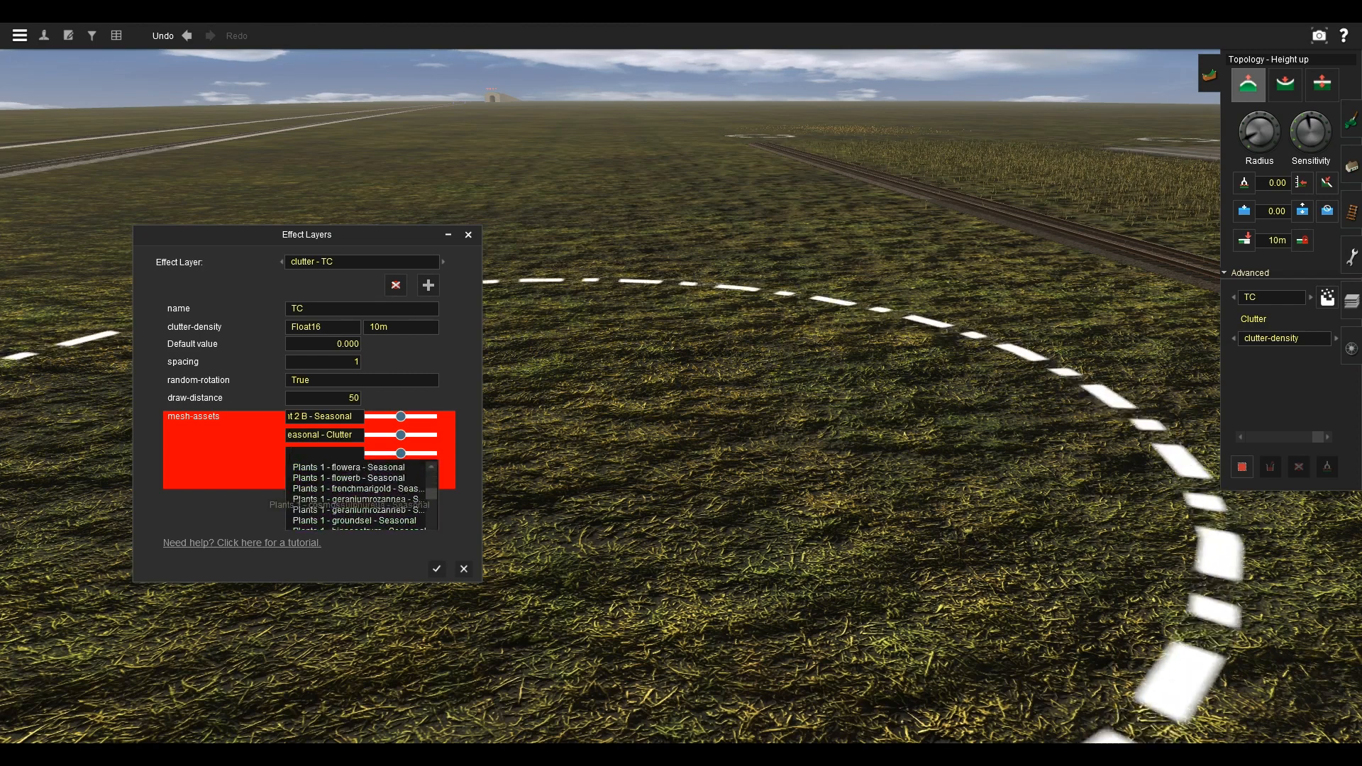
pyautogui.scroll(-5, 351, 489)
pyautogui.click(351, 488)
pyautogui.click(355, 453)
pyautogui.scroll(-4, 351, 497)
pyautogui.click(349, 480)
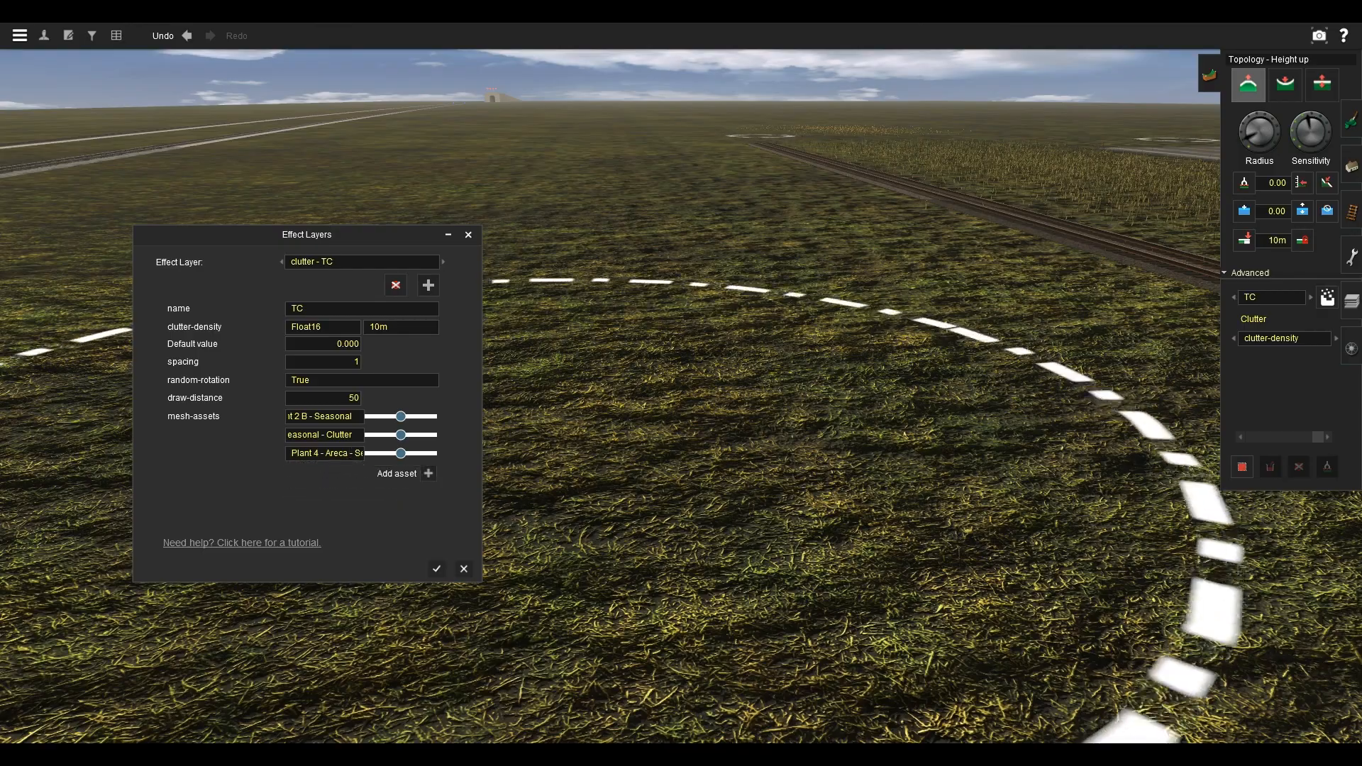
pyautogui.press('Left')
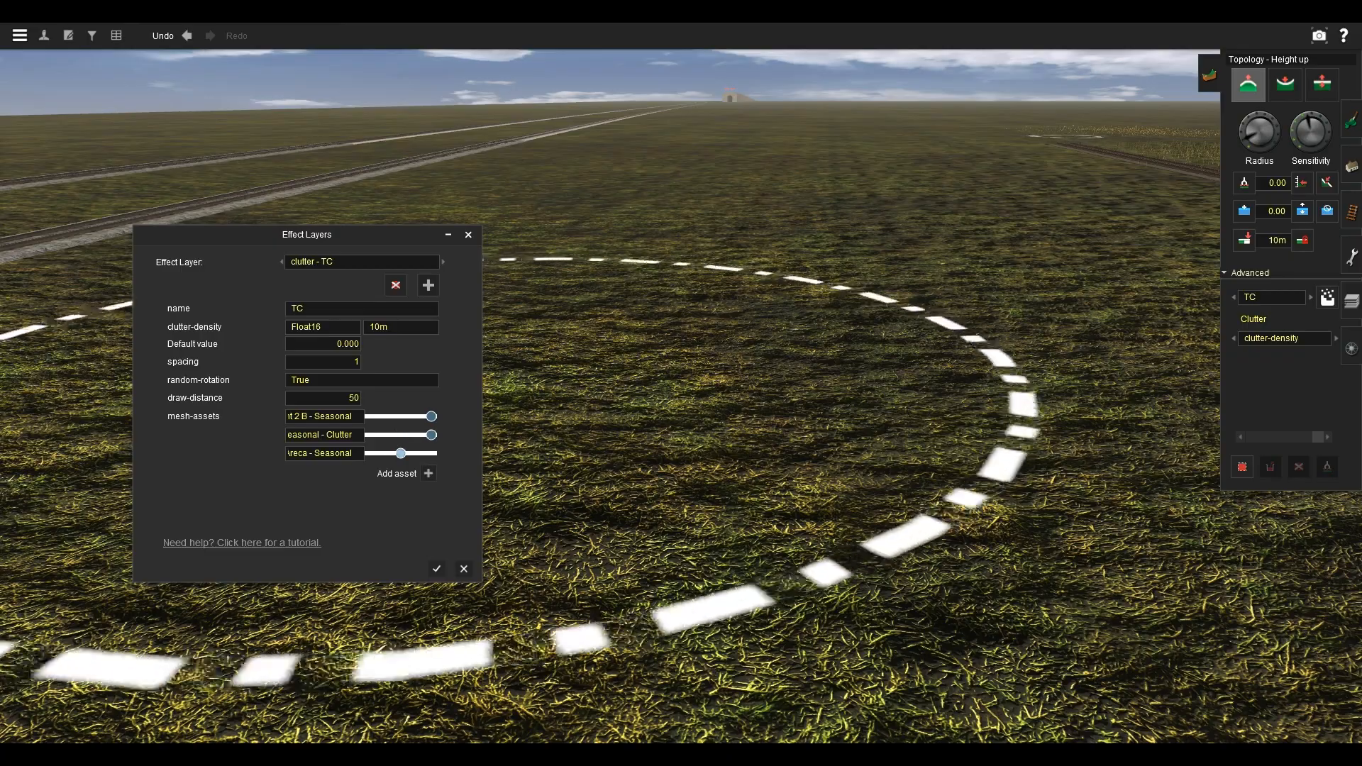
# Apply the TC layer's mesh assets and paint a patch of its clutter plants on the grass beside the tracks.
pyautogui.press('Left')
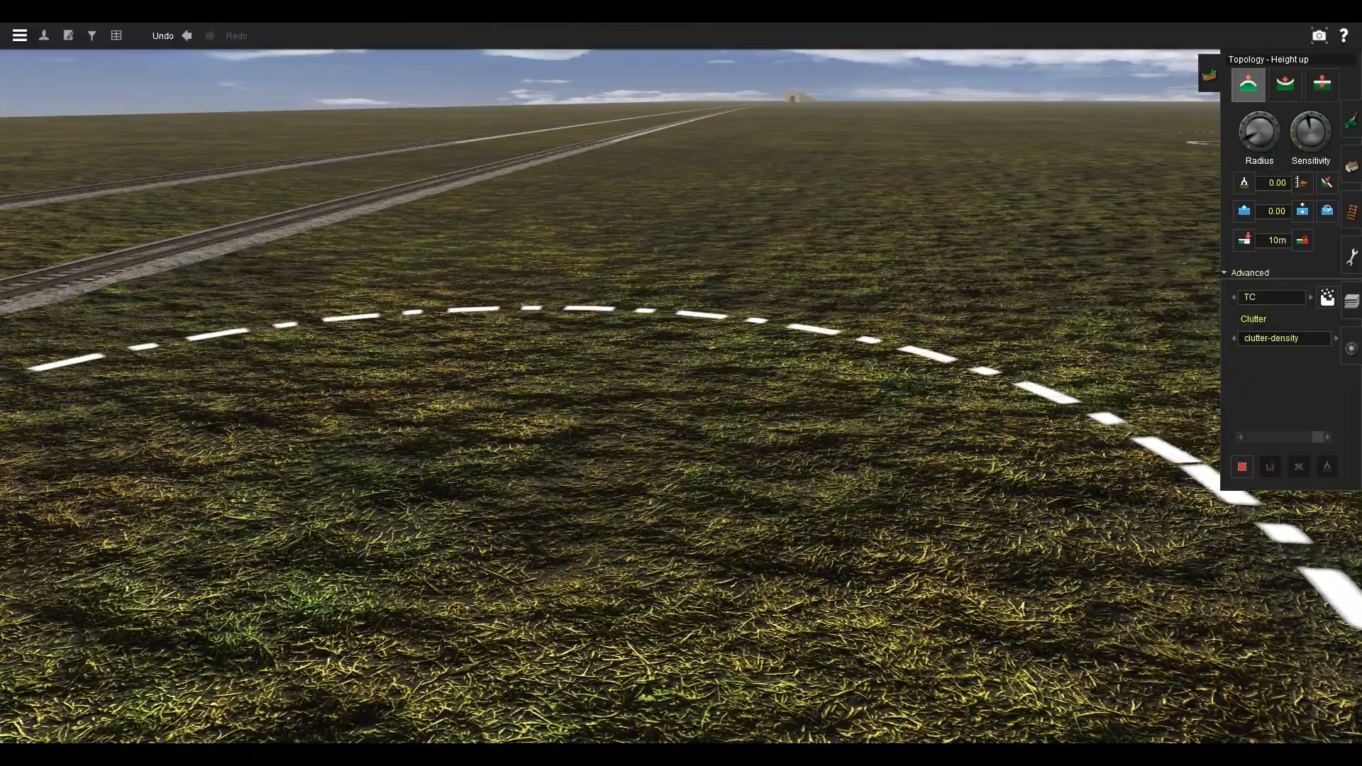
pyautogui.rightClick(784, 331)
pyautogui.scroll(-3, 794, 305)
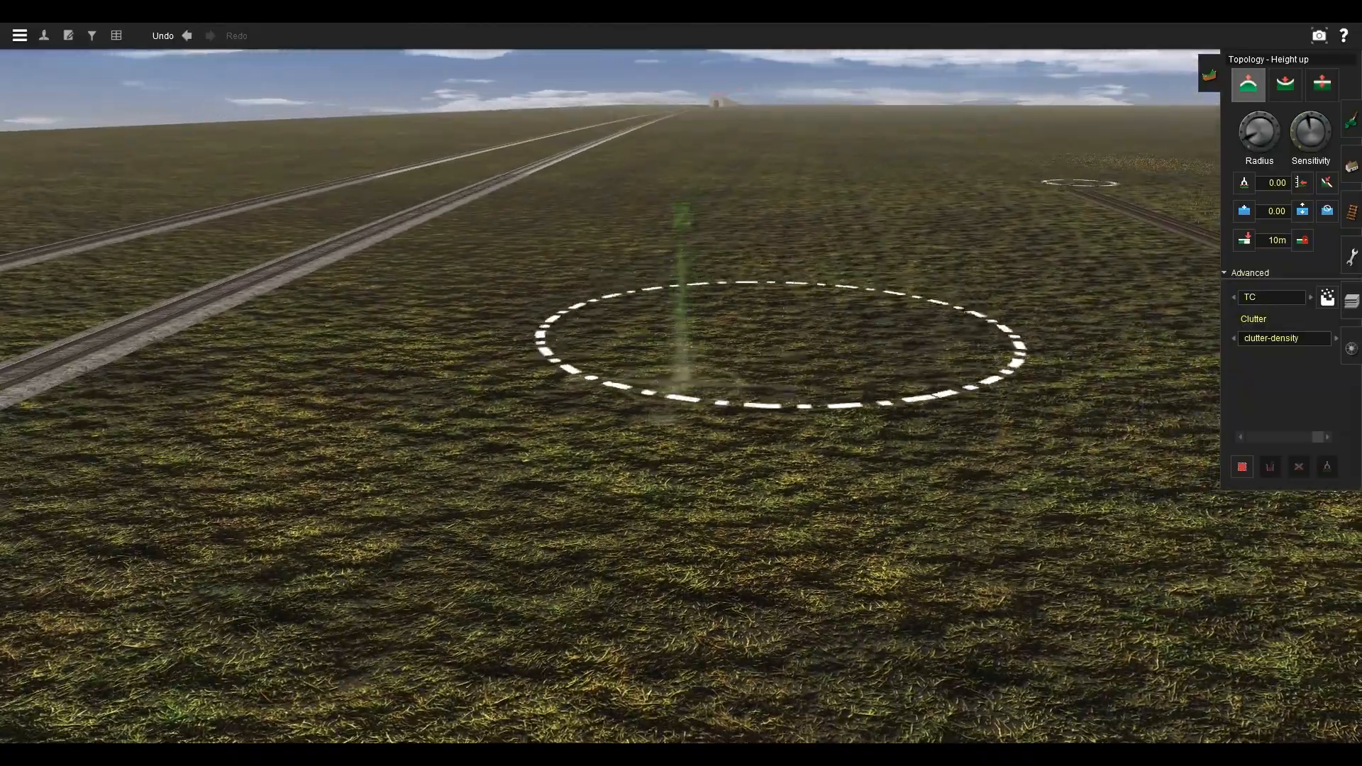
pyautogui.rightClick(805, 465)
pyautogui.scroll(4, 805, 464)
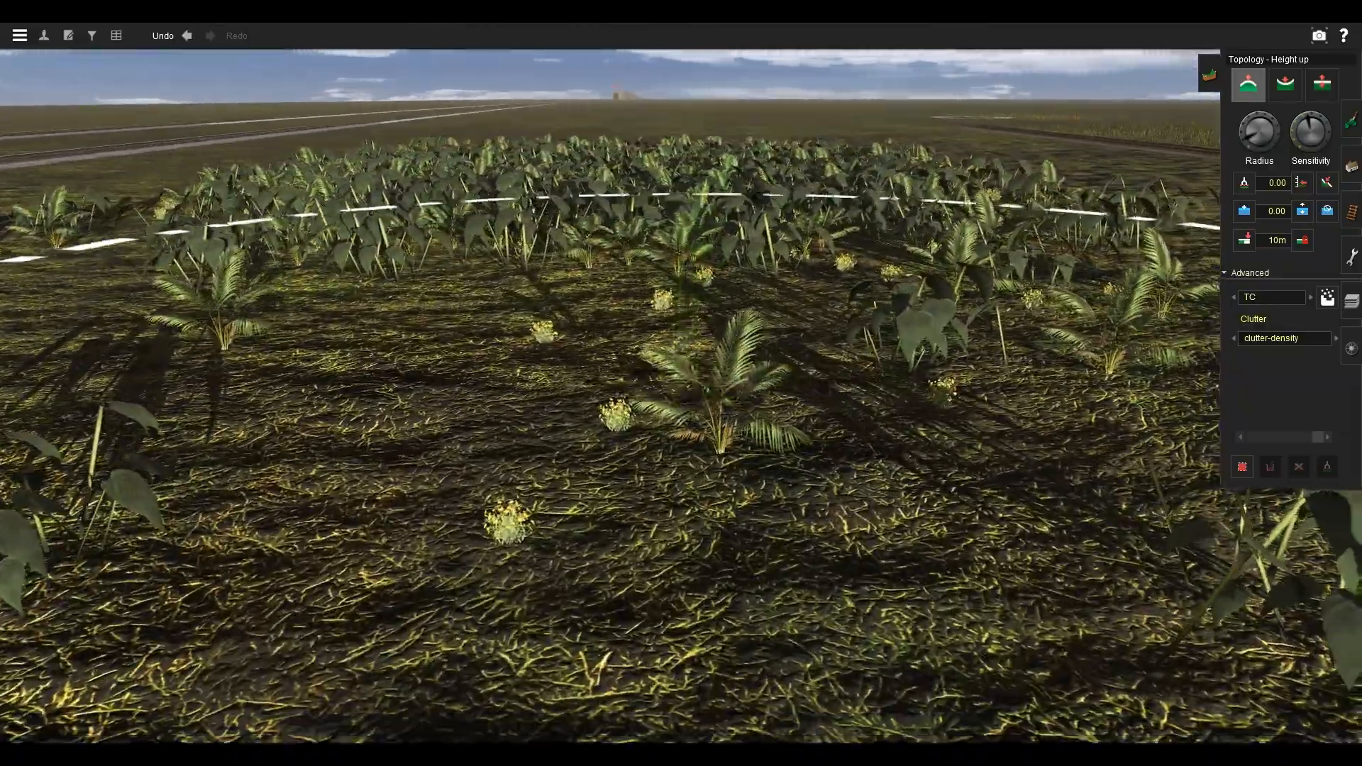
# Extend the TC clutter patch into a wider, denser area of plants on the open grass.
pyautogui.scroll(-3, 709, 312)
pyautogui.scroll(-3, 710, 317)
pyautogui.scroll(2, 709, 317)
pyautogui.rightClick(703, 277)
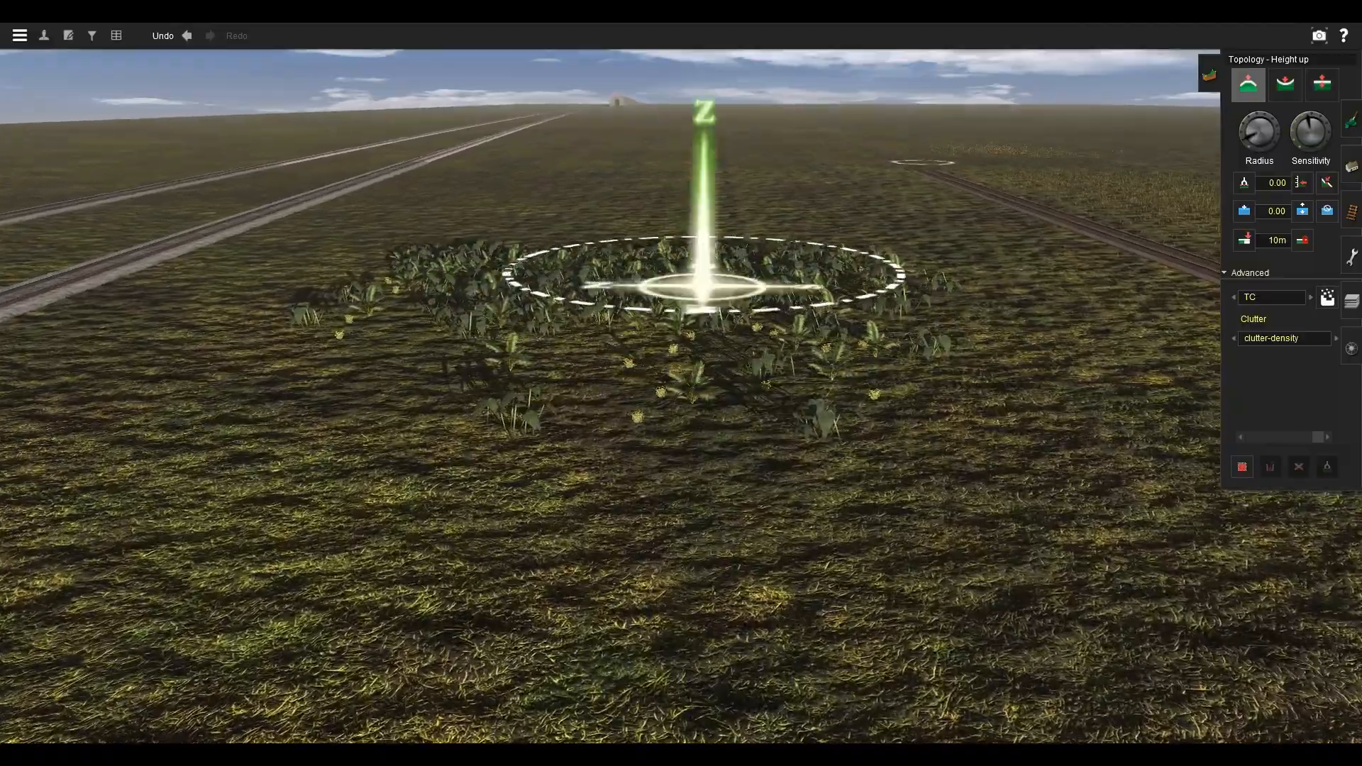
pyautogui.scroll(3, 701, 304)
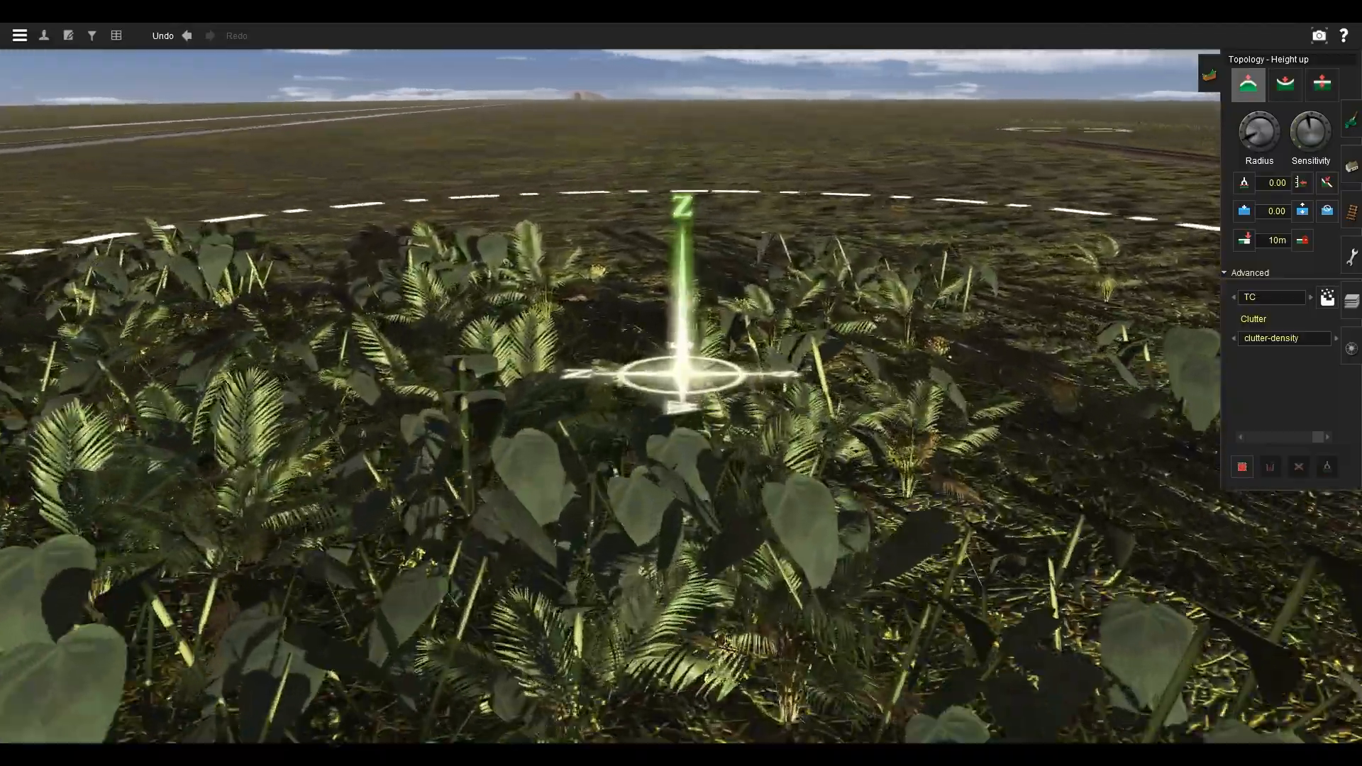
pyautogui.scroll(-3, 632, 267)
pyautogui.scroll(-3, 635, 284)
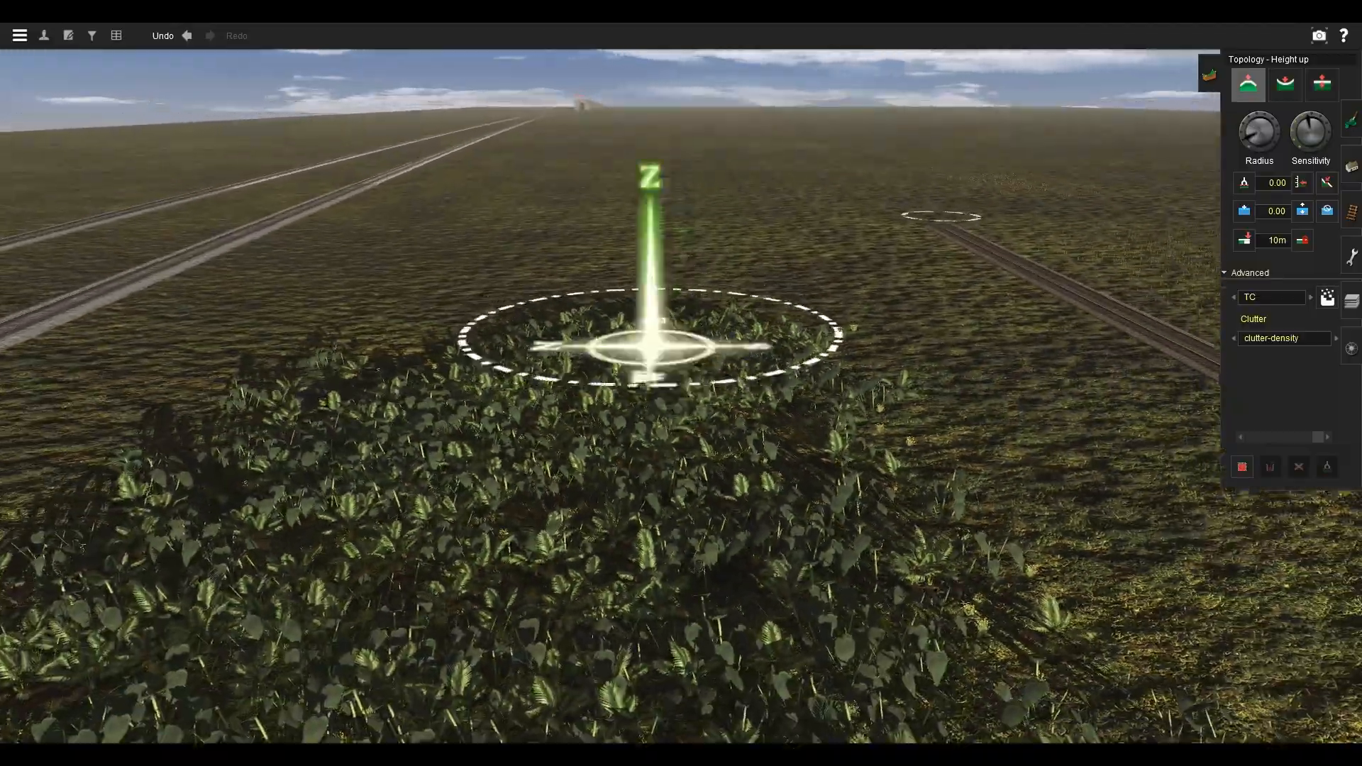
# Examine the TC clutter patch up close and from several angles, including its edges and random plant rotation.
pyautogui.moveTo(651, 347)
pyautogui.mouseDown(button='right')
pyautogui.moveTo(648, 517)
pyautogui.moveTo(667, 527)
pyautogui.moveTo(733, 352)
pyautogui.moveTo(717, 274)
pyautogui.moveTo(628, 401)
pyautogui.mouseUp(button='right')
pyautogui.scroll(2, 628, 402)
pyautogui.scroll(5, 628, 401)
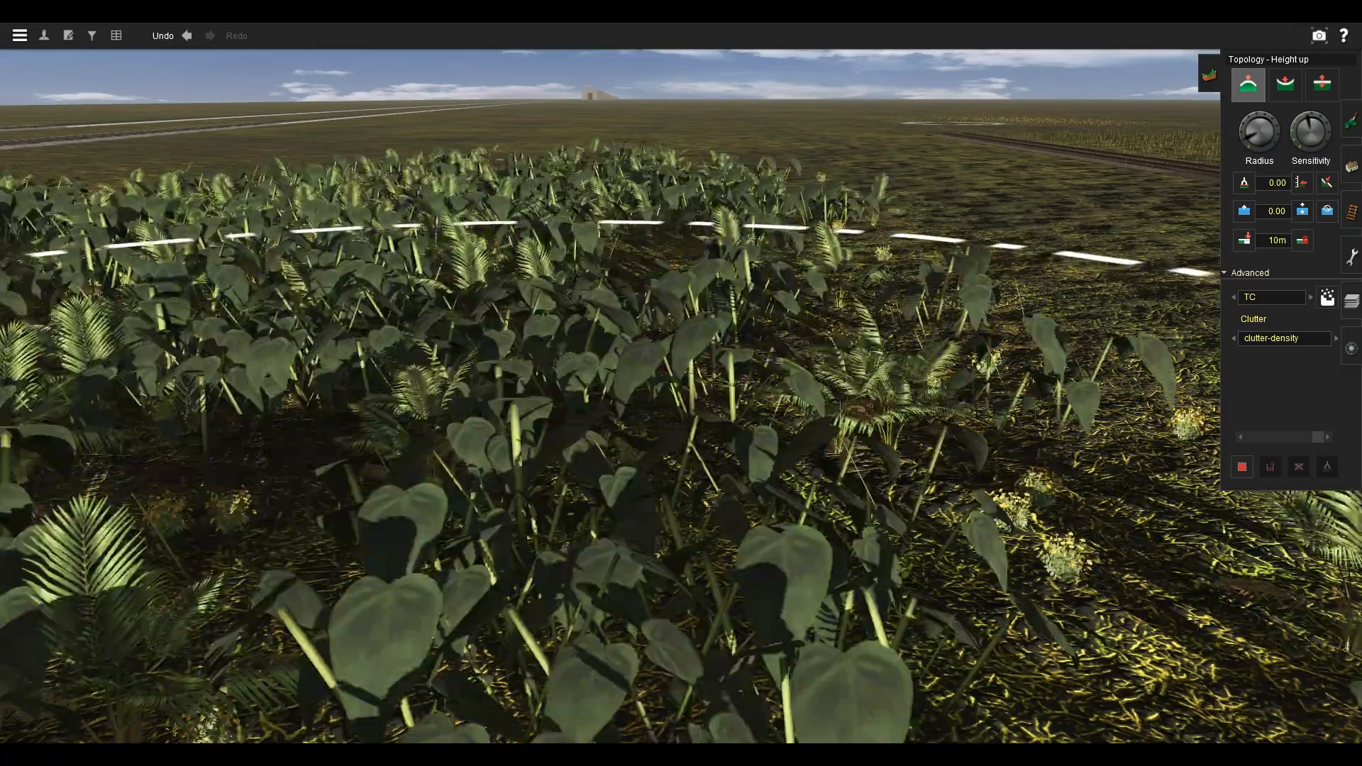
pyautogui.scroll(-5, 538, 429)
pyautogui.moveTo(538, 428)
pyautogui.mouseDown(button='right')
pyautogui.moveTo(644, 543)
pyautogui.moveTo(687, 292)
pyautogui.mouseUp(button='right')
pyautogui.scroll(5, 687, 292)
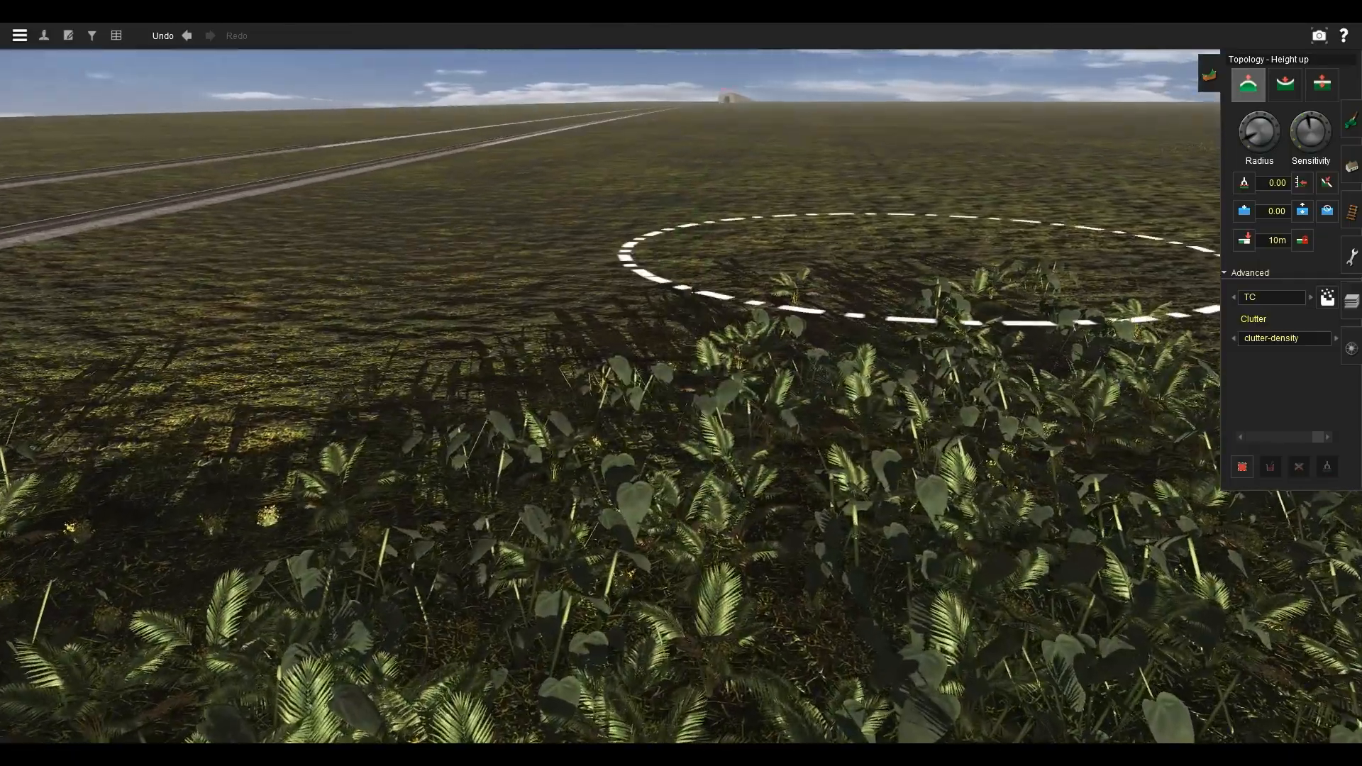
pyautogui.rightClick(893, 314)
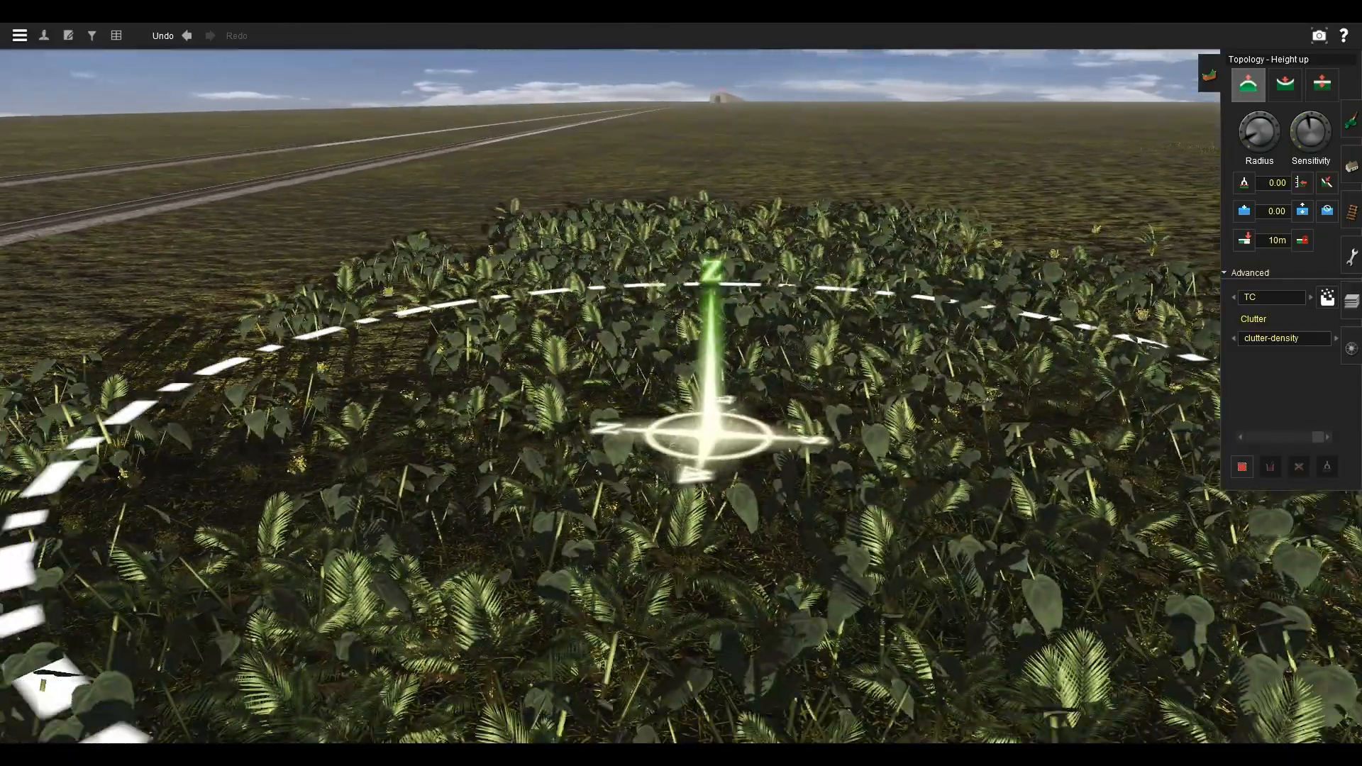
pyautogui.moveTo(684, 389)
pyautogui.mouseDown(button='right')
pyautogui.moveTo(684, 192)
pyautogui.moveTo(993, 192)
pyautogui.mouseUp(button='right')
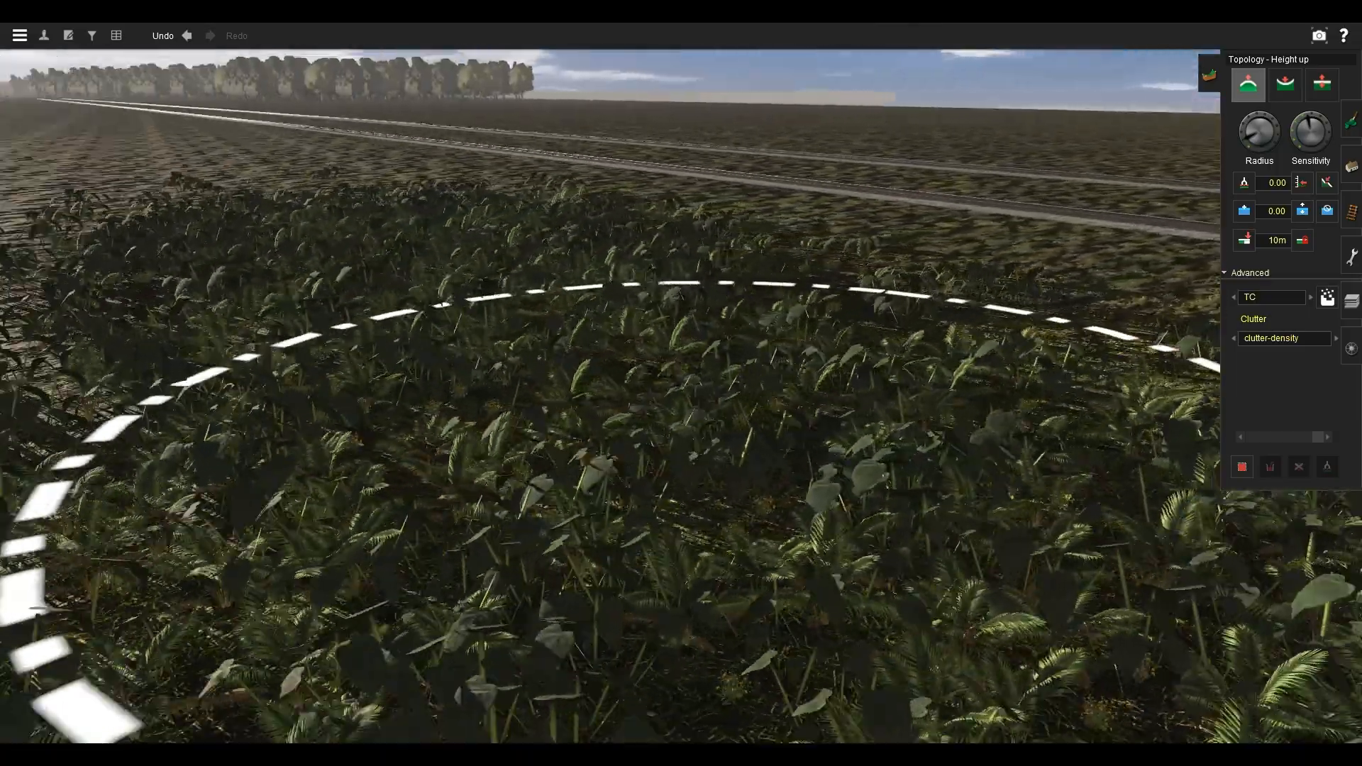
pyautogui.press('Left')
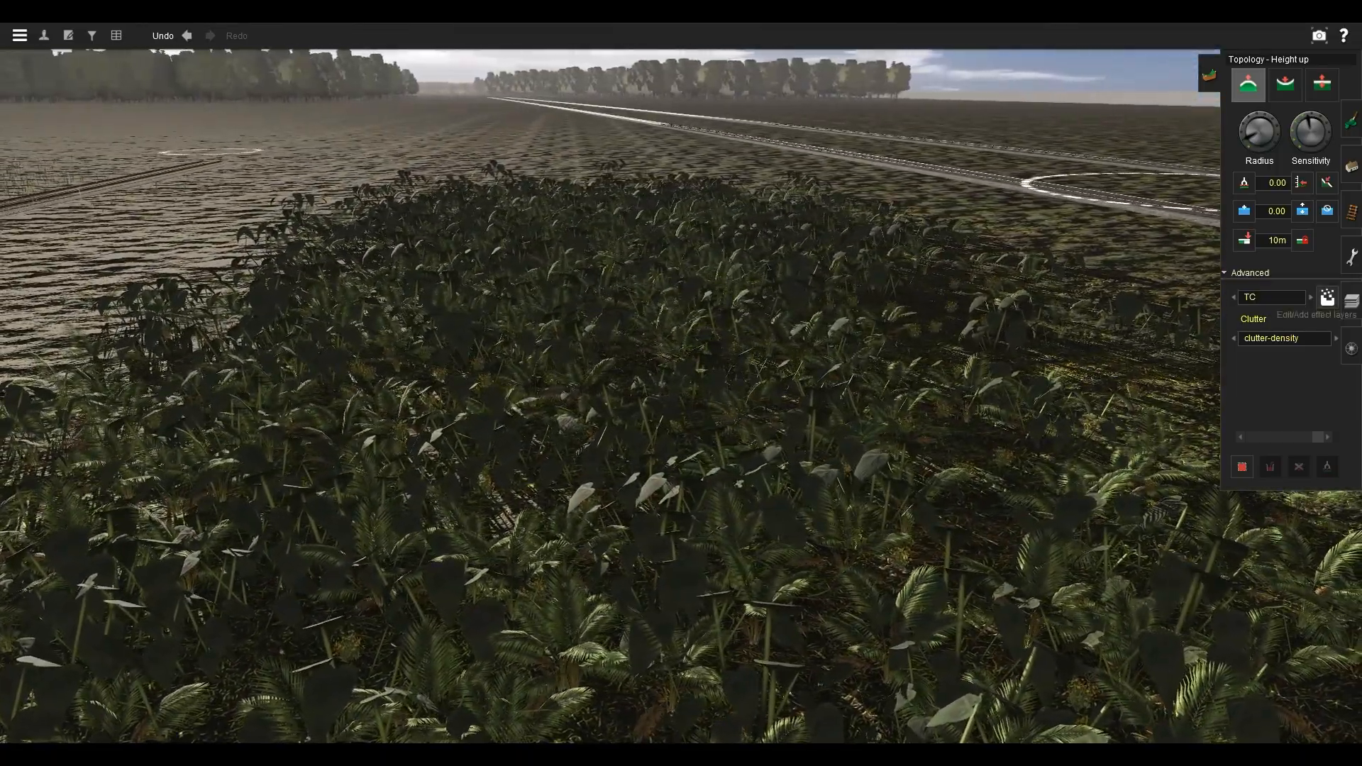
# Set the TC clutter layer's draw-distance to 200 and choose a Plant 2 - Leaf Plant as its first mesh asset.
pyautogui.click(1328, 297)
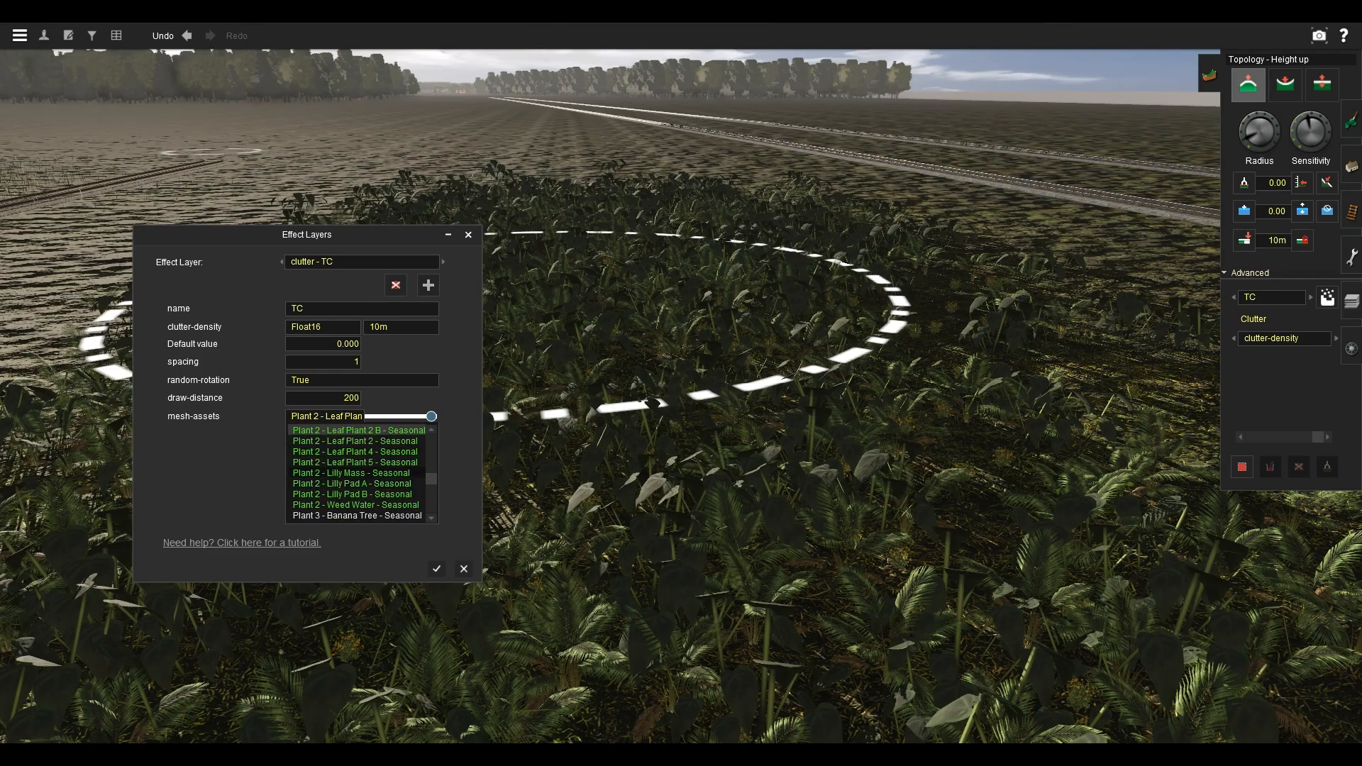
pyautogui.click(359, 430)
pyautogui.press('Left')
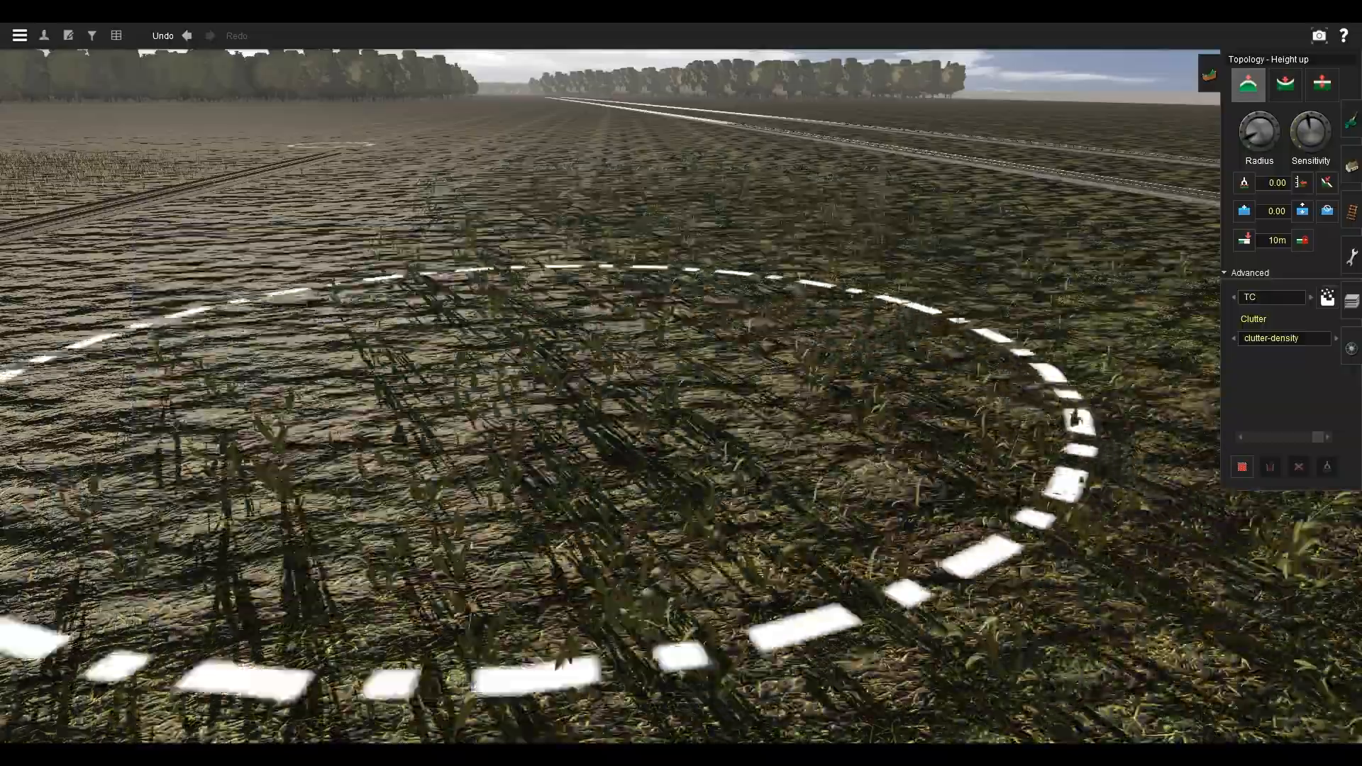
# Examine the updated clutter plants at ground level and from around the painted patch.
pyautogui.rightClick(589, 334)
pyautogui.scroll(3, 631, 358)
pyautogui.press('Down')
pyautogui.press('Right')
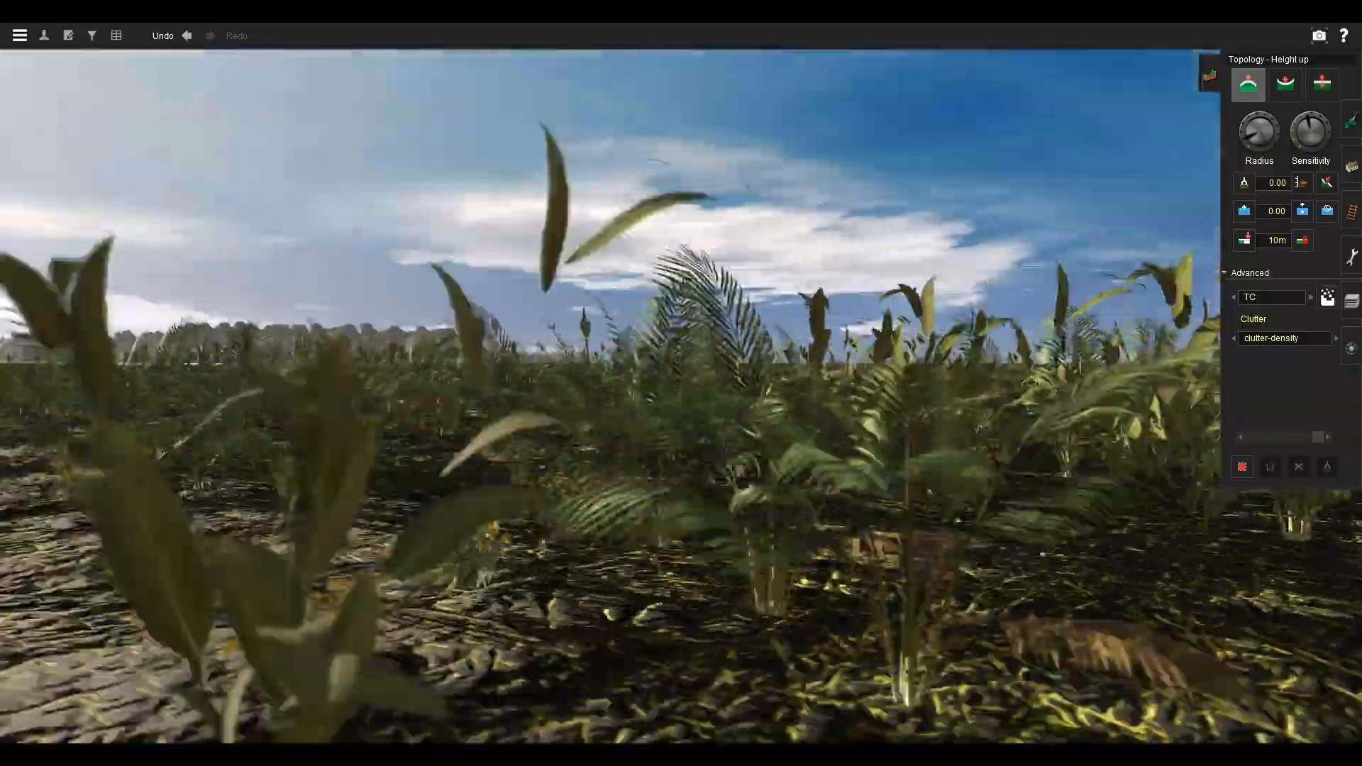
pyautogui.press('Up')
pyautogui.press('Right')
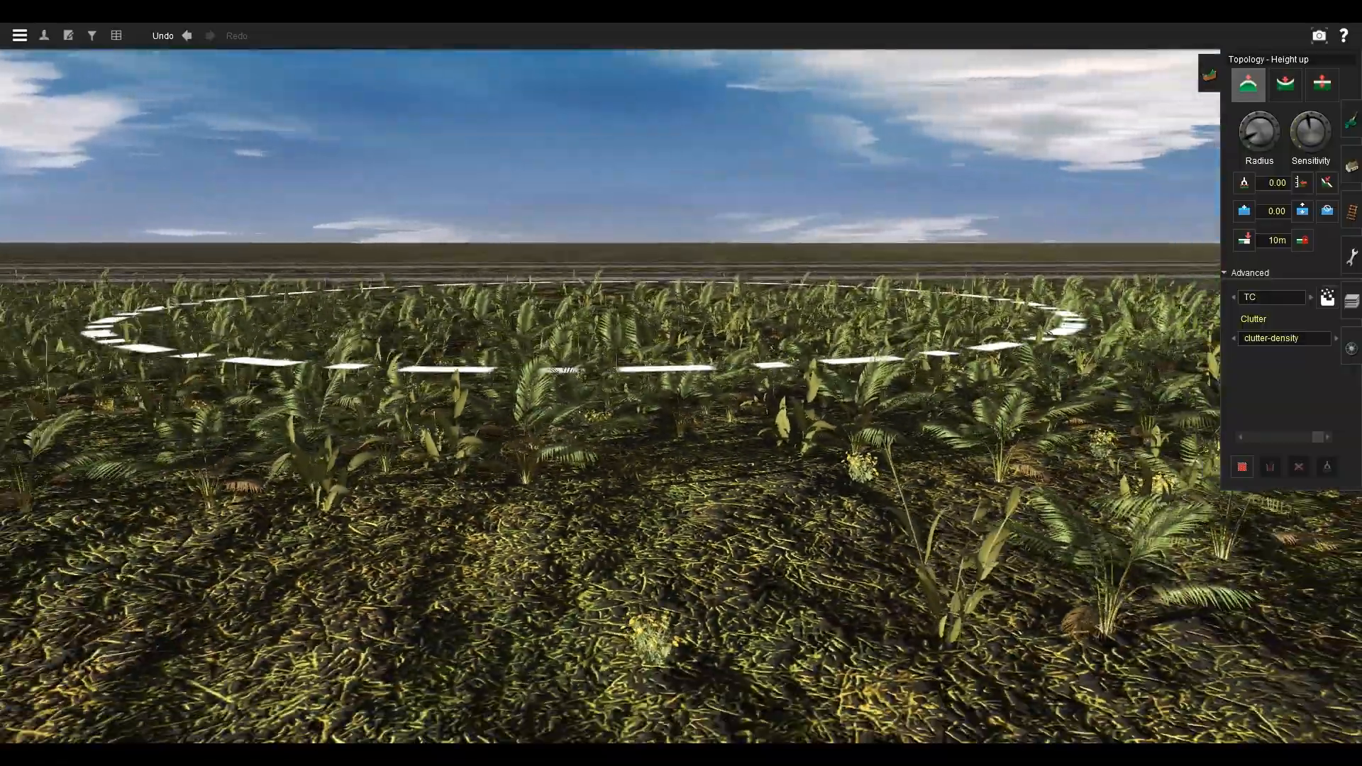
pyautogui.press('Up')
pyautogui.scroll(-5, 593, 298)
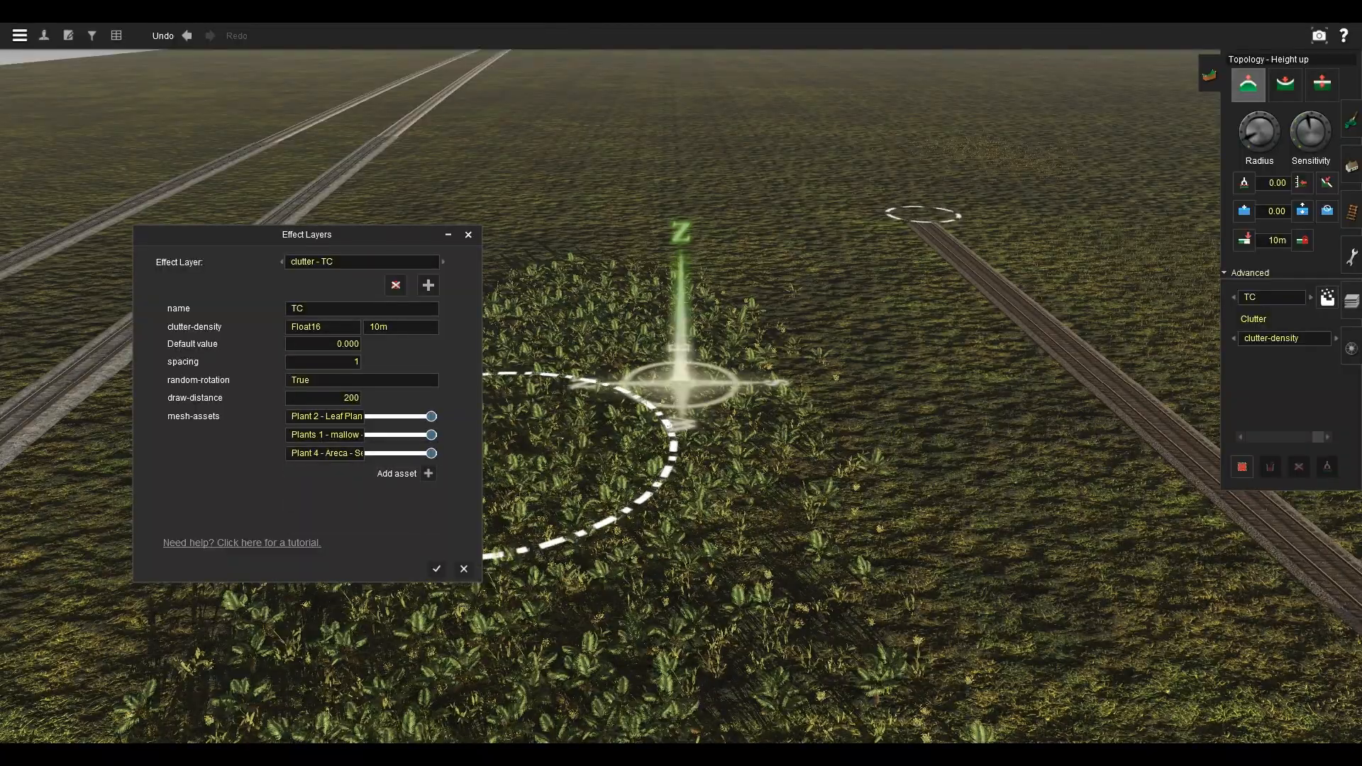
# Apply Plants 1 - mallow as the TC clutter layer's second mesh asset and check the plants across the patch.
pyautogui.click(436, 569)
pyautogui.moveTo(525, 546)
pyautogui.mouseDown(button='right')
pyautogui.moveTo(545, 536)
pyautogui.moveTo(522, 662)
pyautogui.moveTo(763, 397)
pyautogui.moveTo(694, 269)
pyautogui.mouseUp(button='right')
pyautogui.scroll(4, 762, 397)
pyautogui.scroll(5, 692, 270)
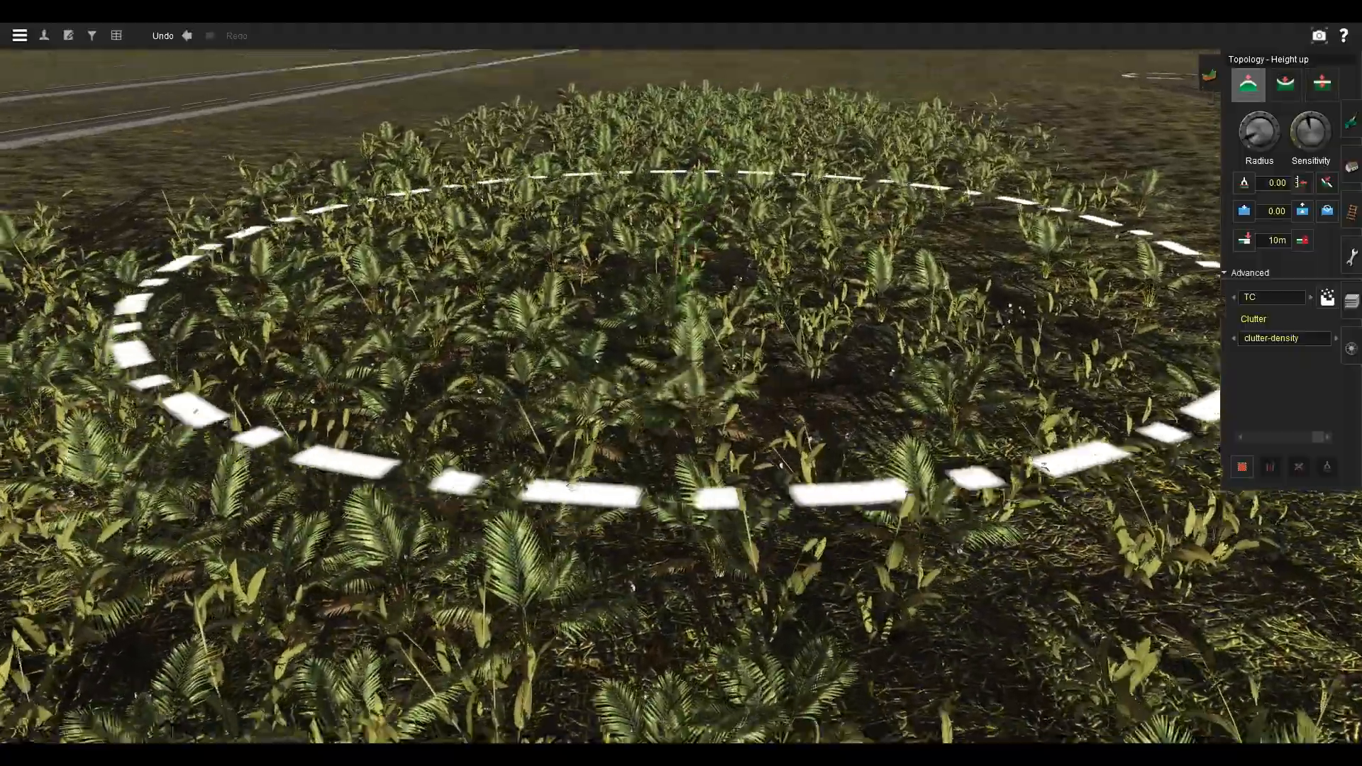
pyautogui.moveTo(685, 264)
pyautogui.mouseDown(button='right')
pyautogui.moveTo(694, 483)
pyautogui.moveTo(696, 273)
pyautogui.mouseUp(button='right')
pyautogui.press('Down')
pyautogui.press('Right')
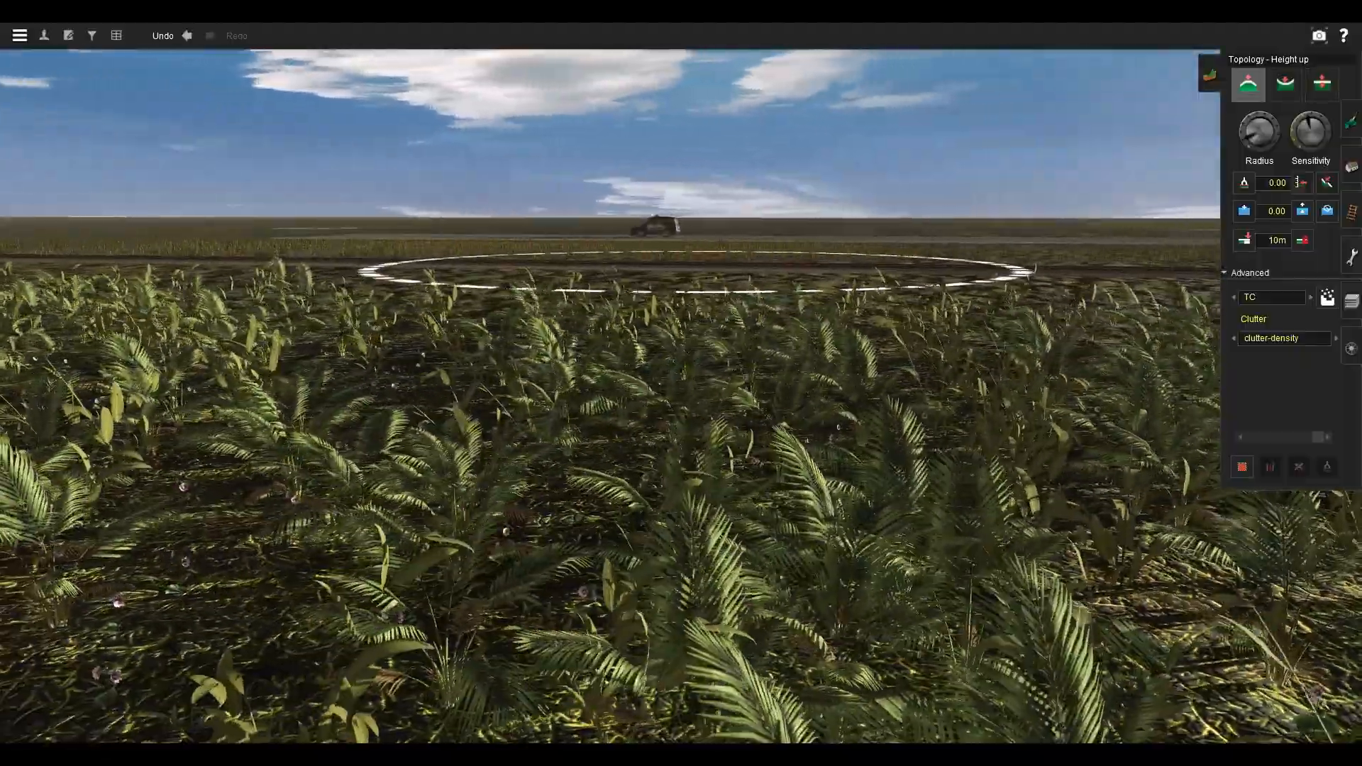
pyautogui.press('Left')
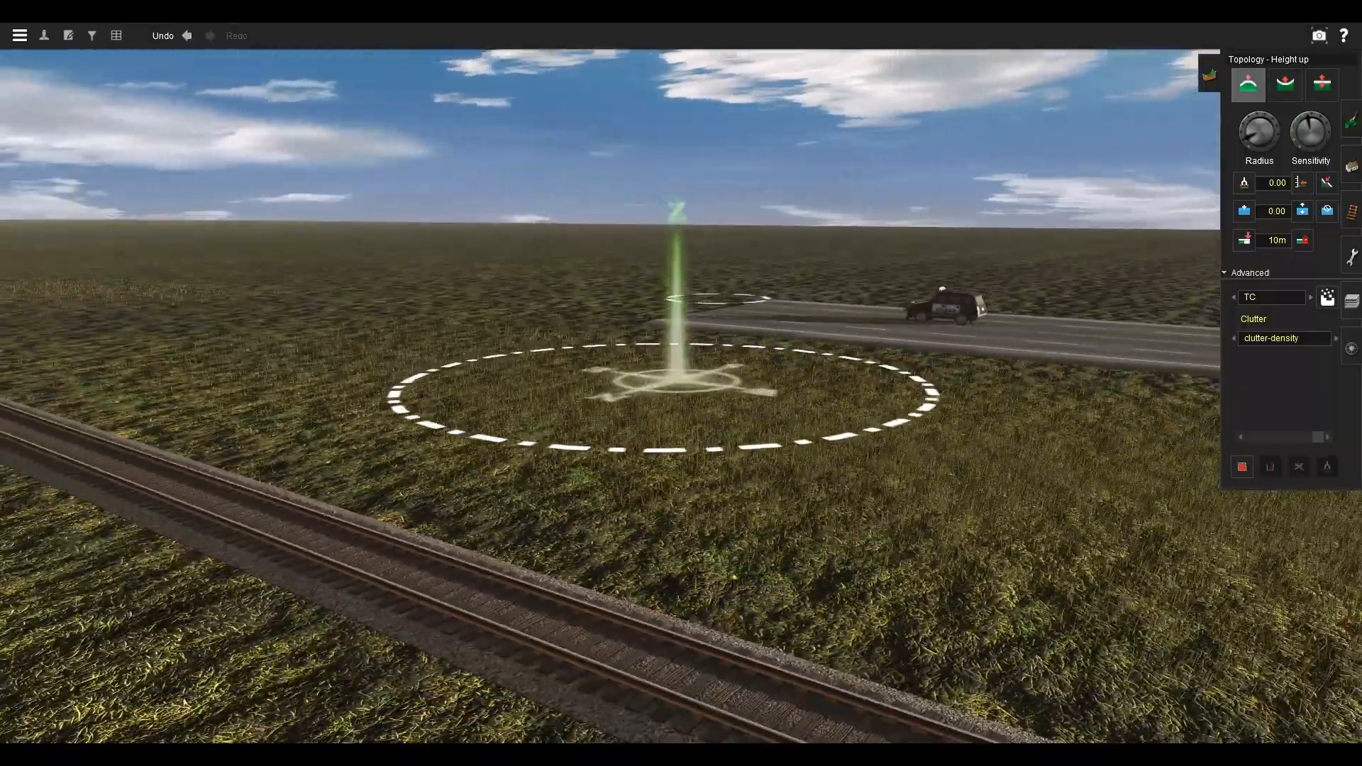
# Paint TC clutter plants into the turf grass between the railway track and the road and inspect the mix.
pyautogui.rightClick(993, 462)
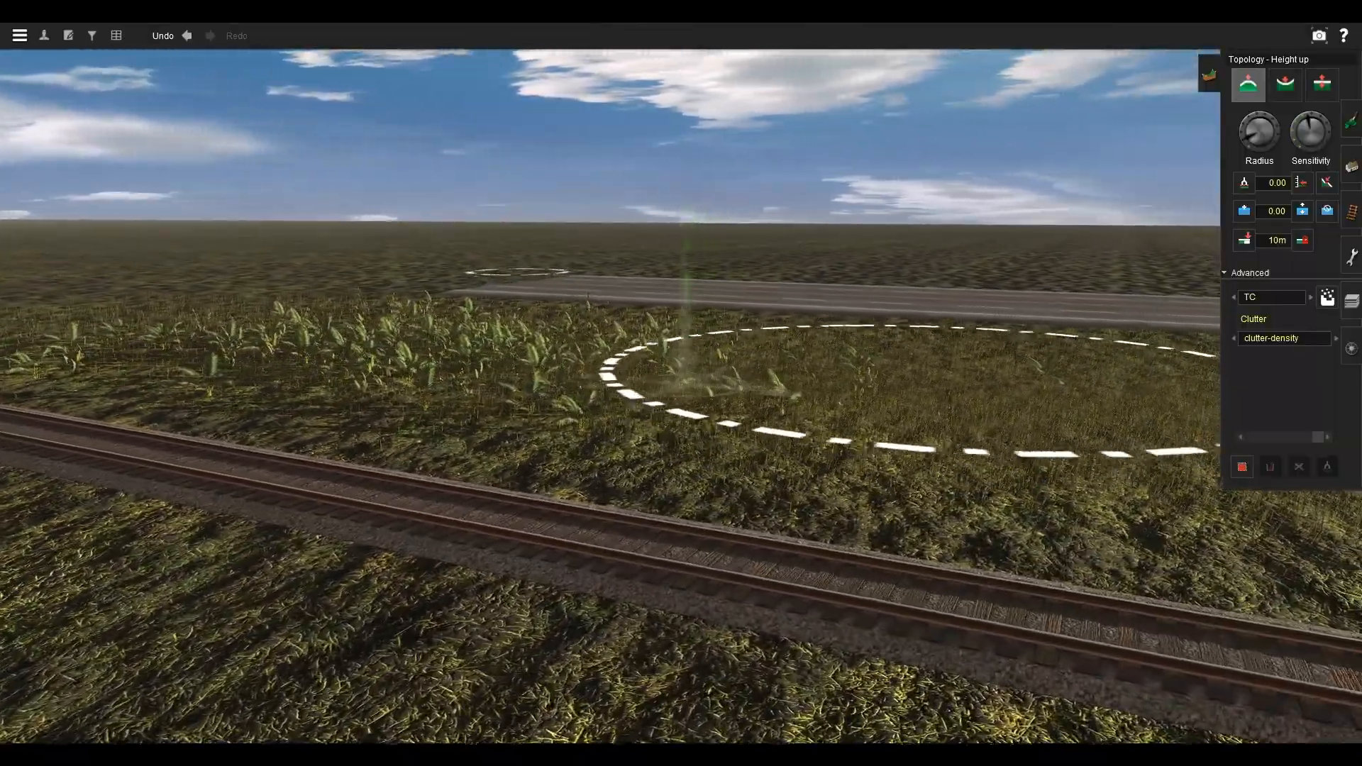
pyautogui.rightClick(951, 398)
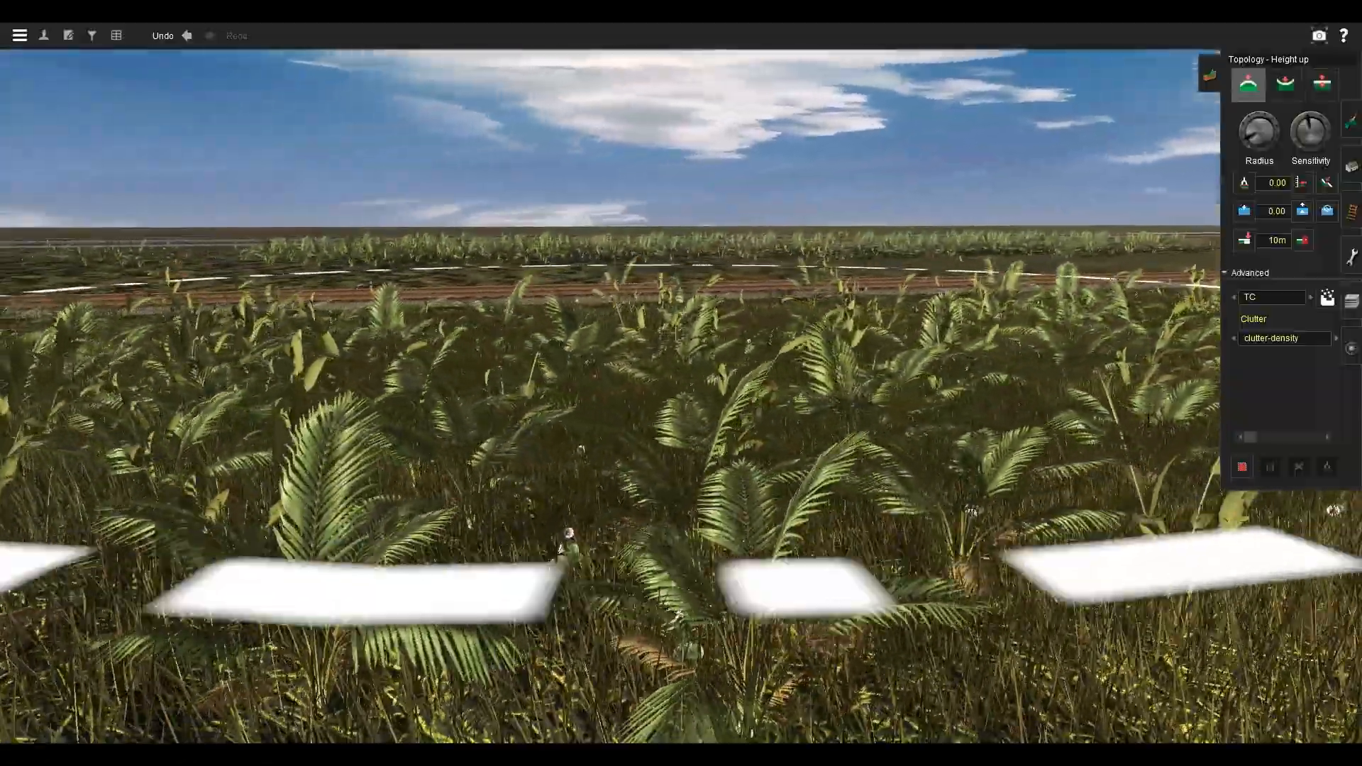
pyautogui.press('Up')
pyautogui.scroll(-3, 681, 383)
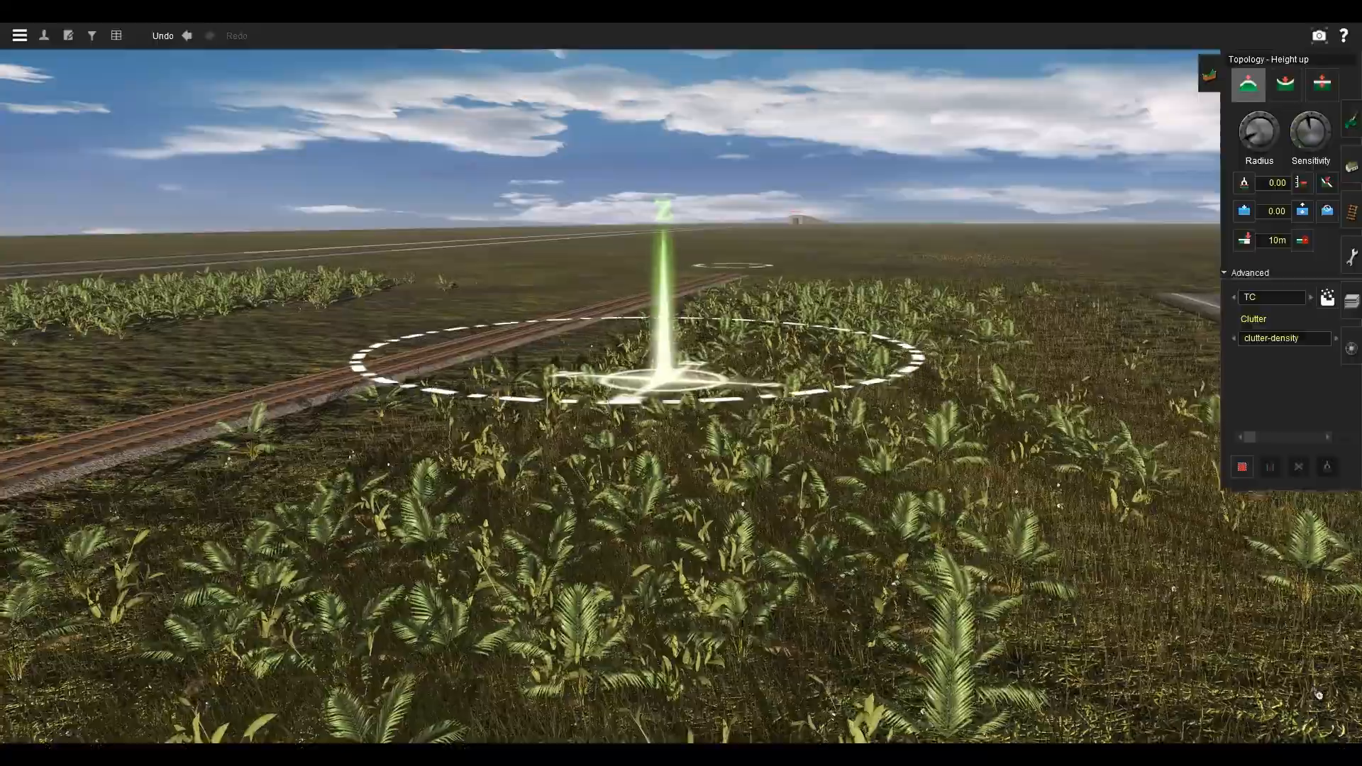
pyautogui.scroll(3, 681, 384)
pyautogui.press('Right')
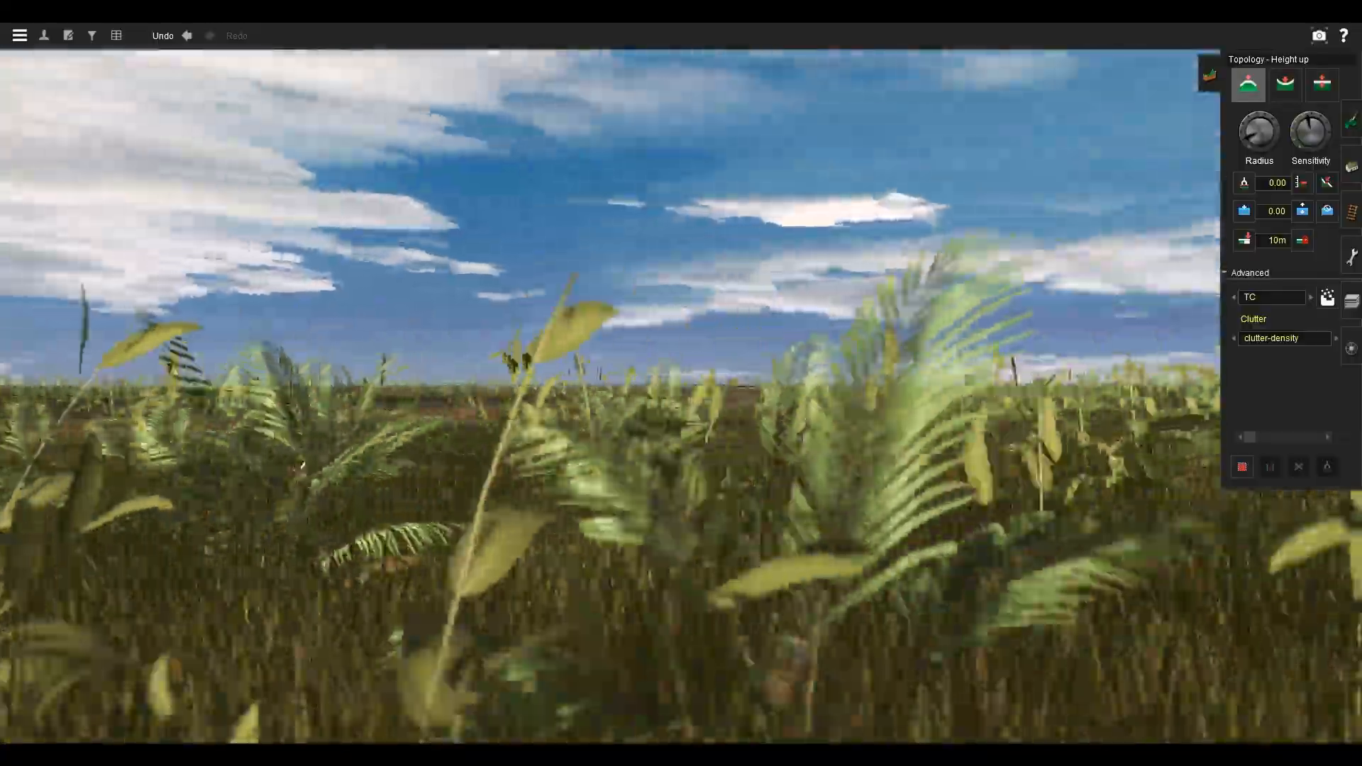
pyautogui.press('Left')
pyautogui.press('Up')
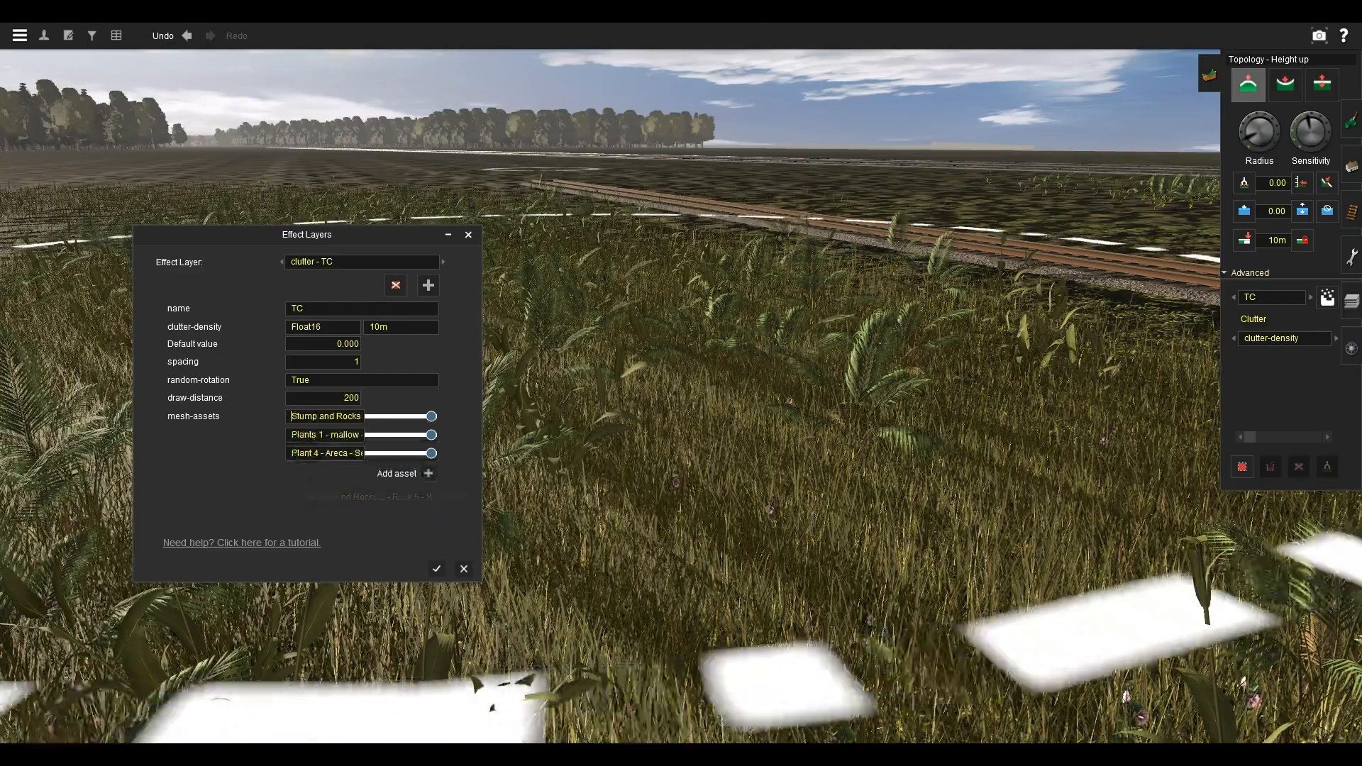
pyautogui.click(352, 416)
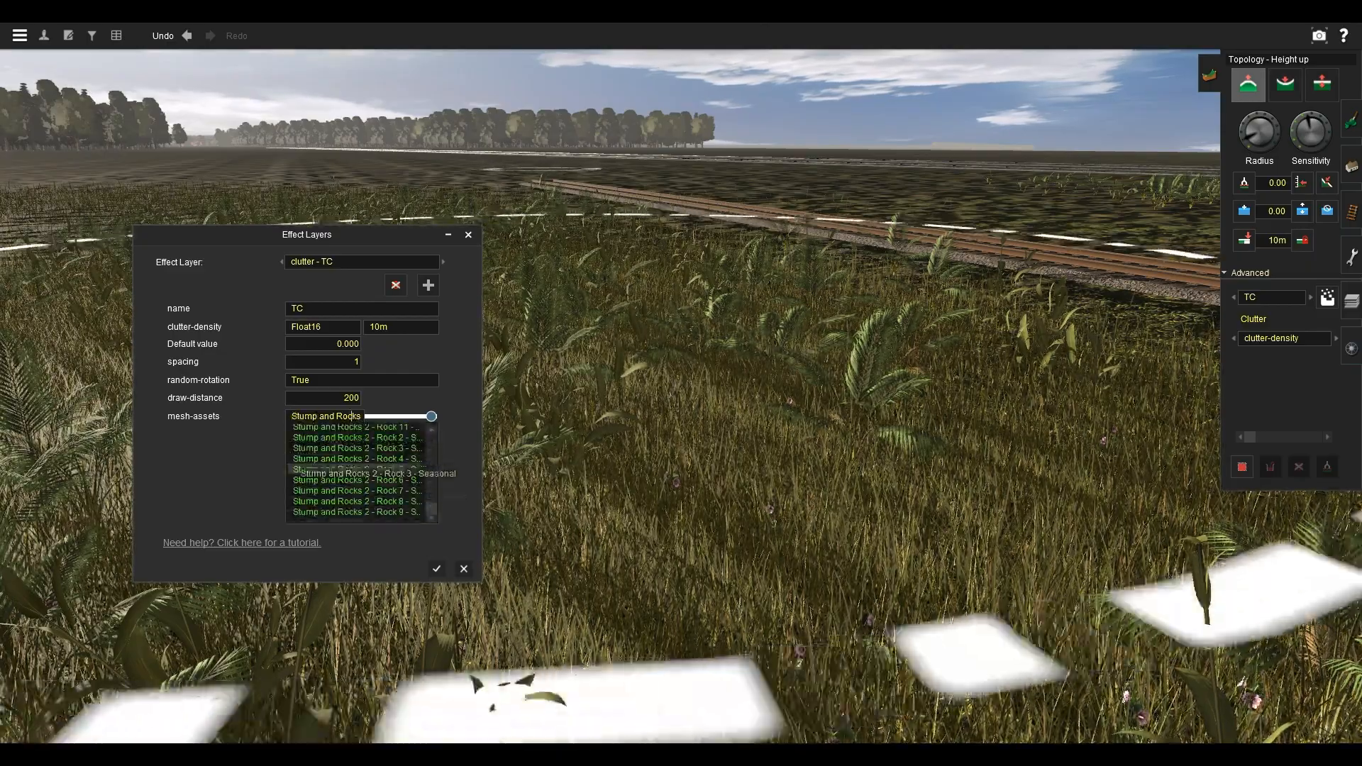
pyautogui.click(355, 501)
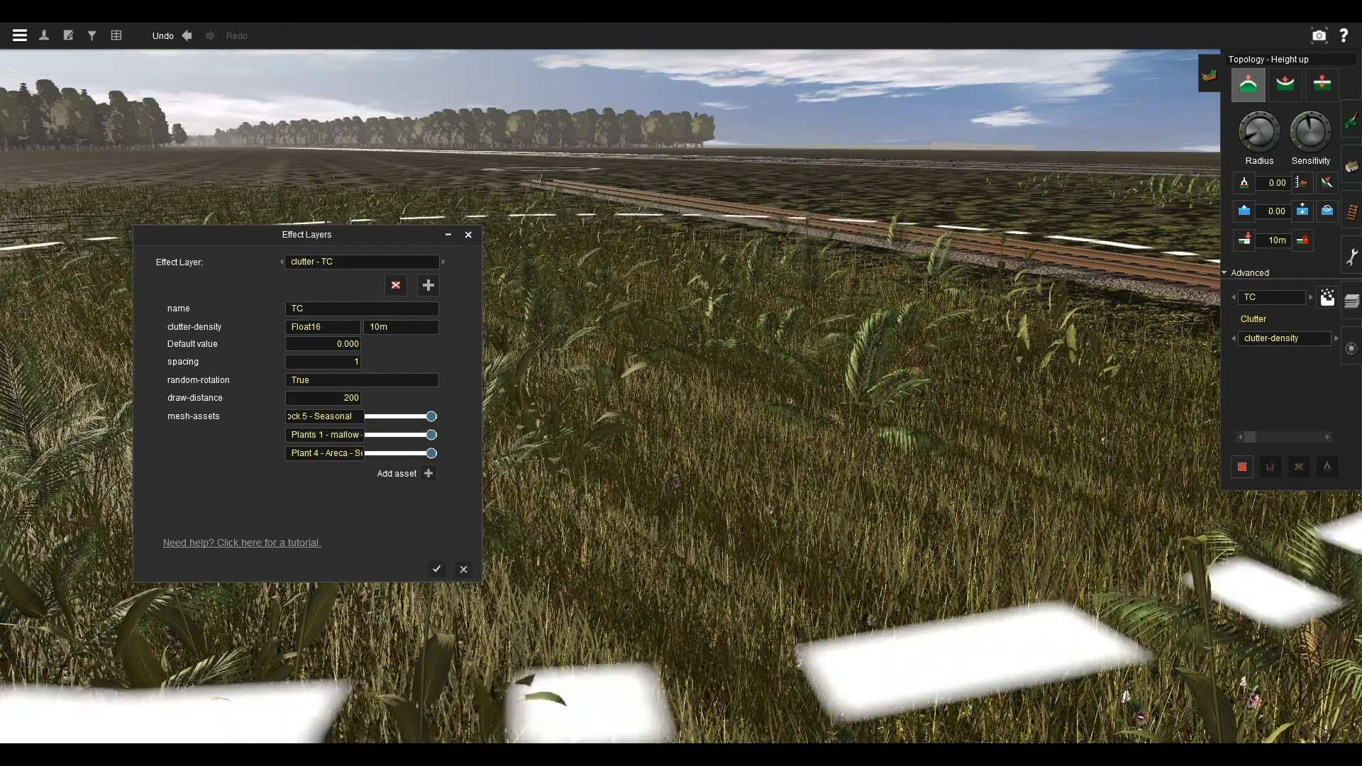
pyautogui.click(469, 234)
# Add Grass 1g - Seasonal - Clutter as the TC clutter layer's fourth mesh asset.
pyautogui.click(1327, 297)
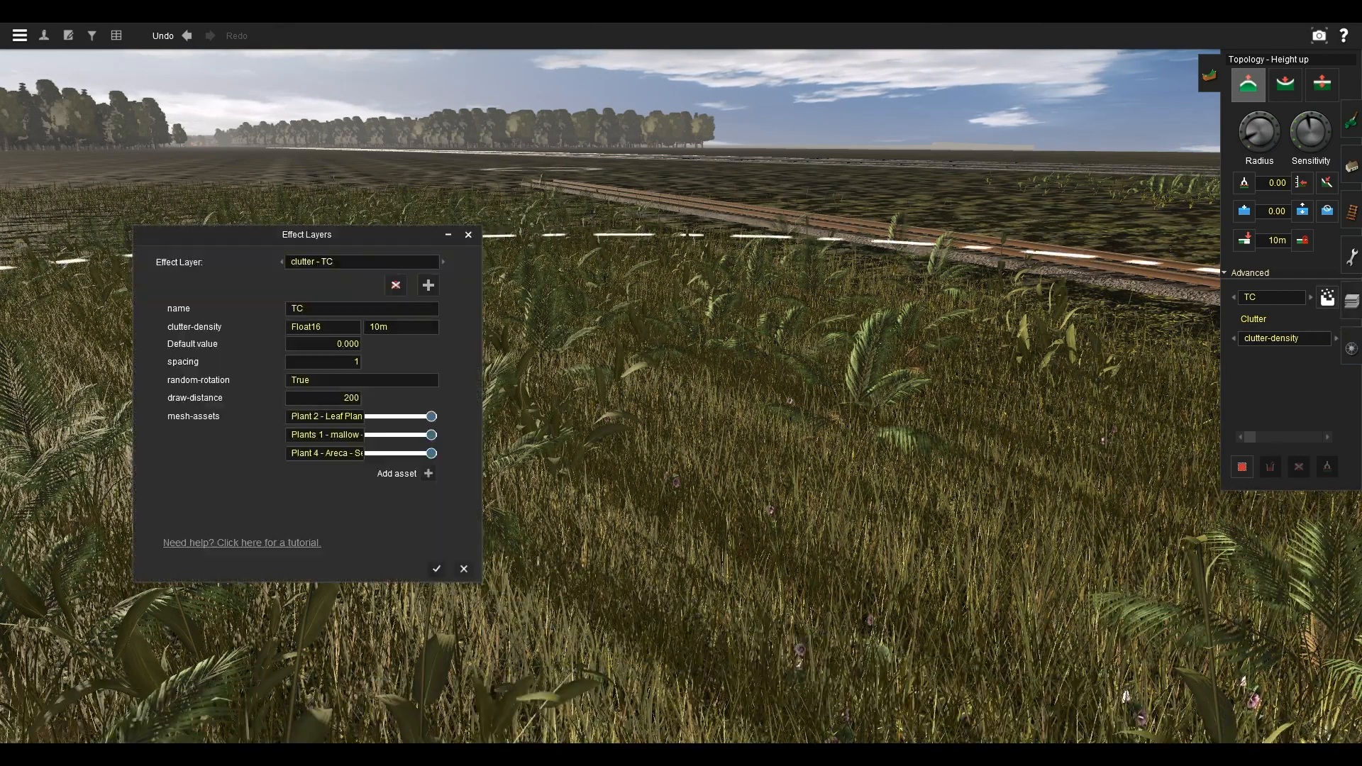
pyautogui.click(428, 473)
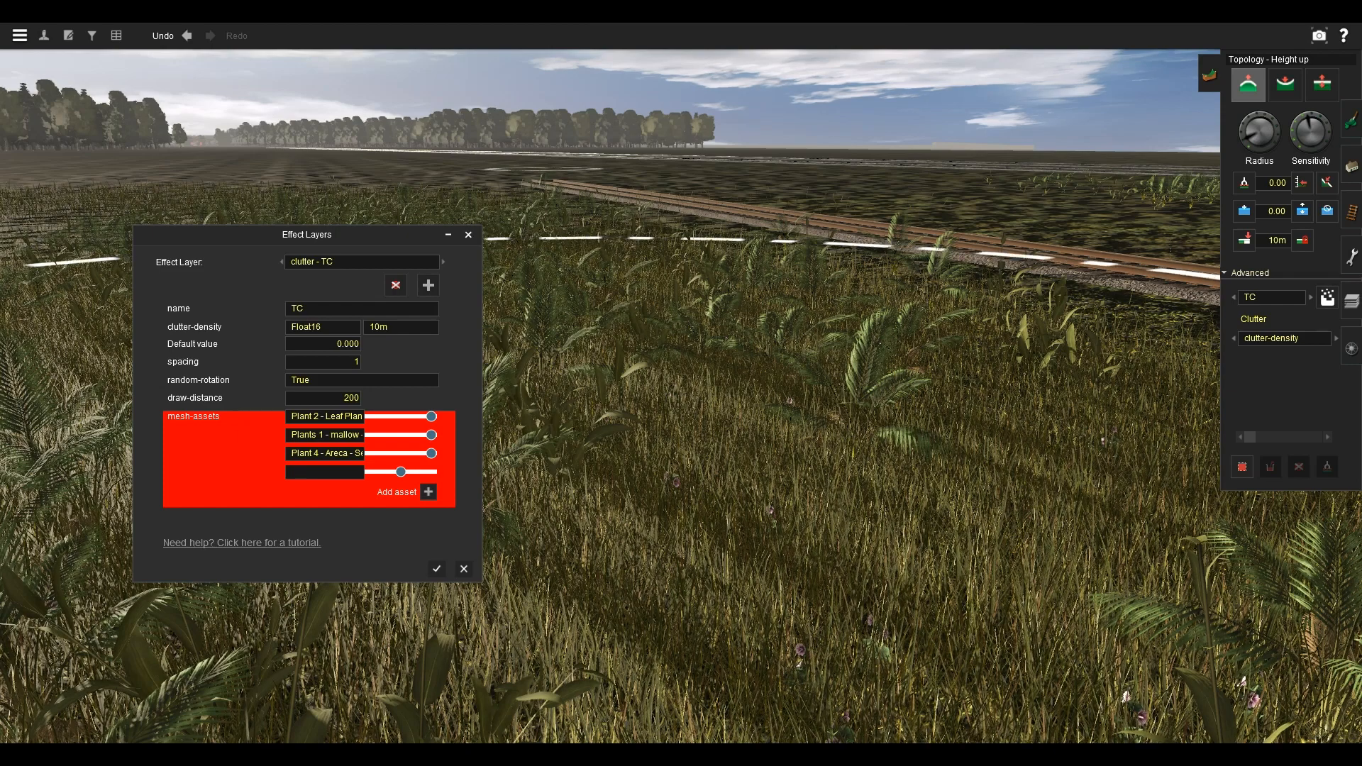
pyautogui.click(324, 472)
pyautogui.click(350, 528)
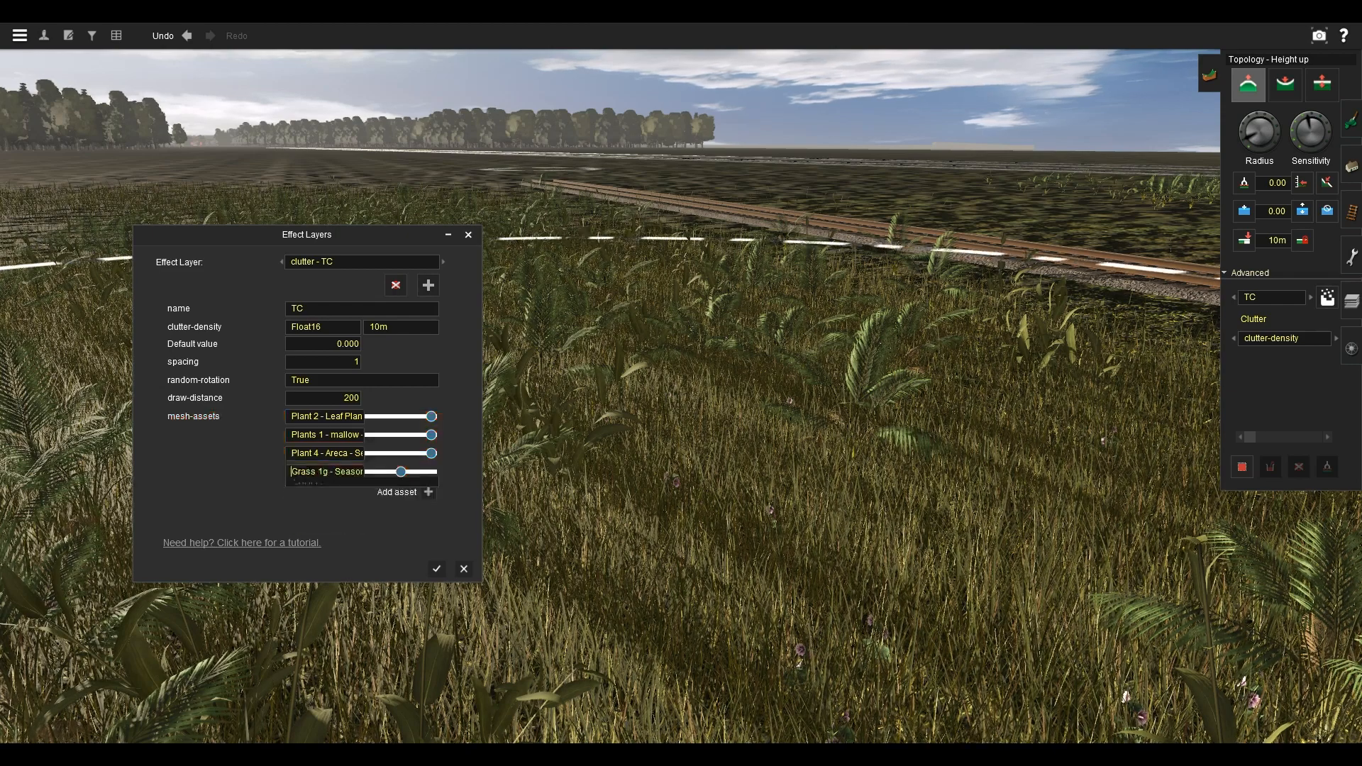
# Add a Stump and Rocks asset as the TC layer's fifth mesh asset, apply it and inspect the rocks in the grass.
pyautogui.click(428, 491)
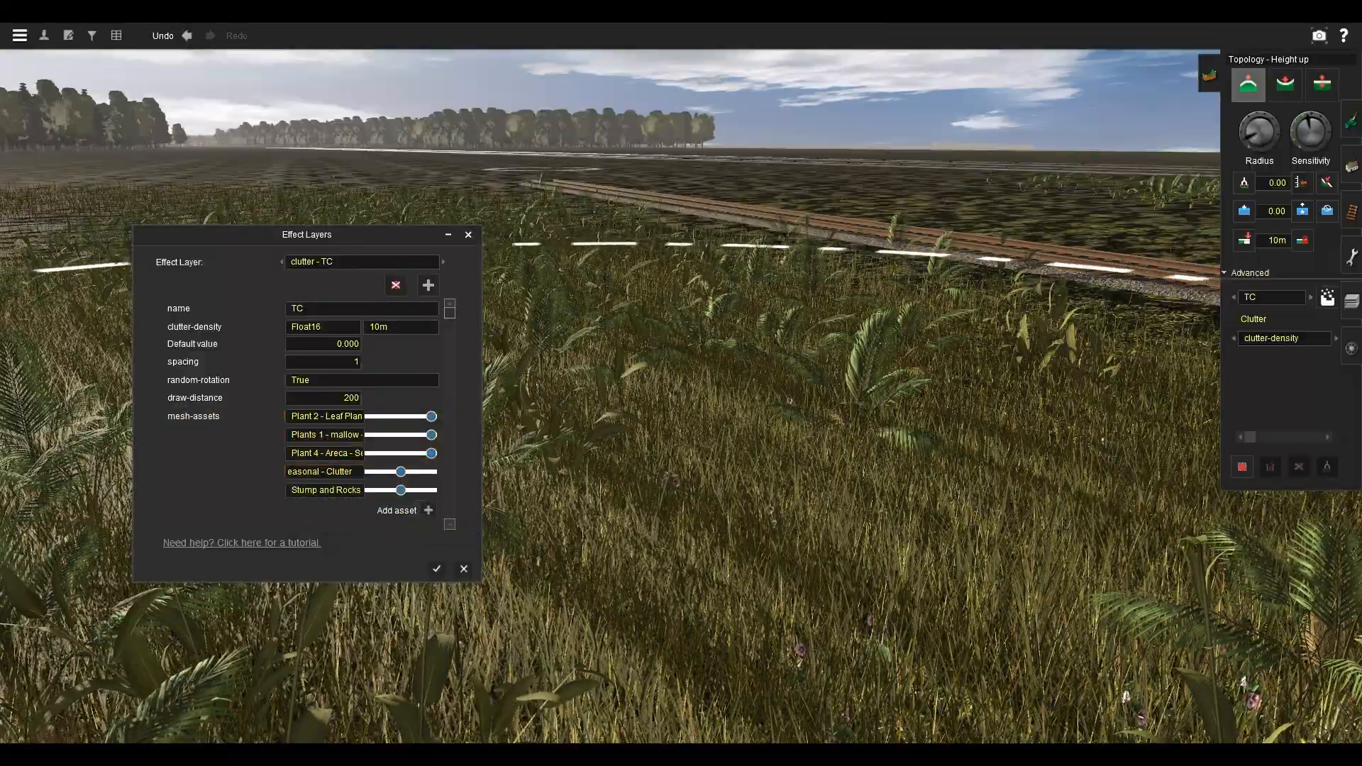
pyautogui.press('Return')
pyautogui.scroll(-4, 534, 398)
pyautogui.rightClick(547, 389)
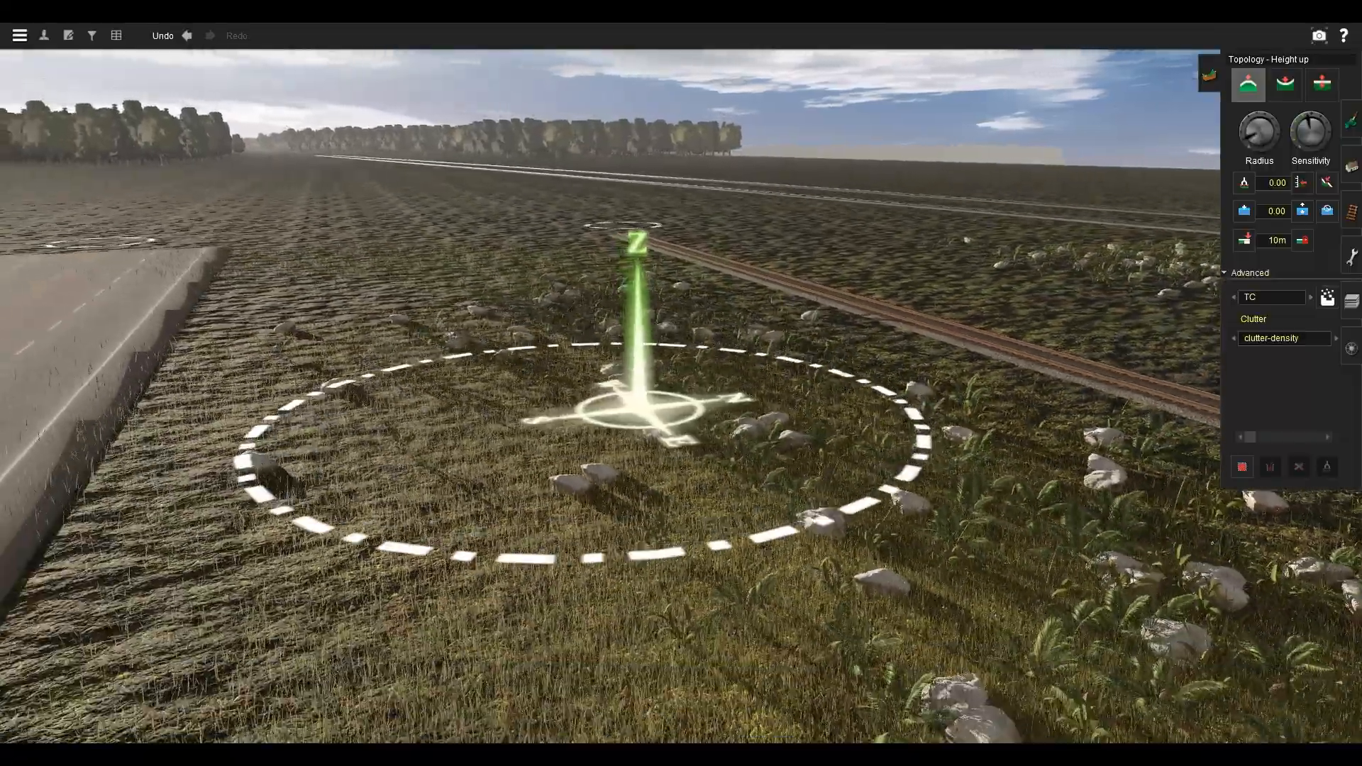
pyautogui.scroll(5, 636, 413)
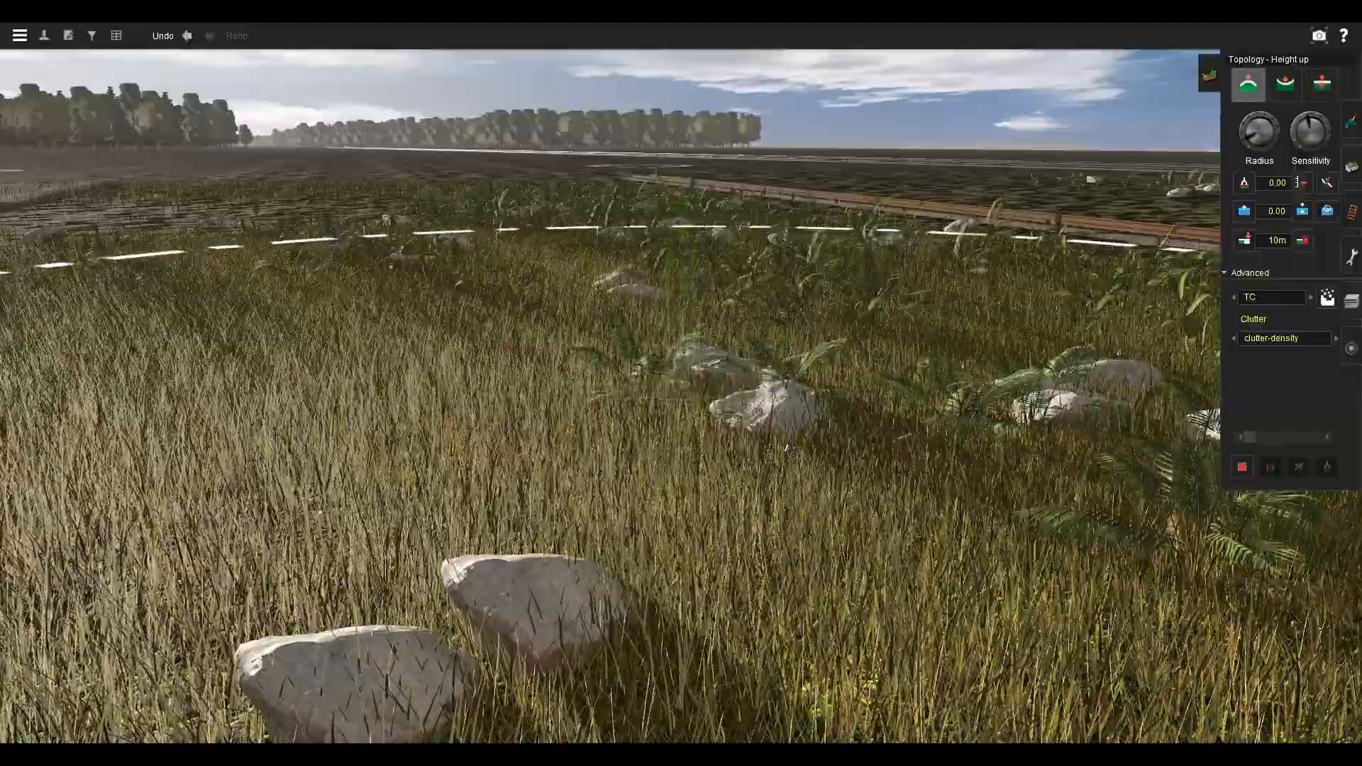
pyautogui.moveTo(786, 448); pyautogui.dragTo(326, 407, button='right')
pyautogui.moveTo(610, 334); pyautogui.dragTo(624, 405, button='right')
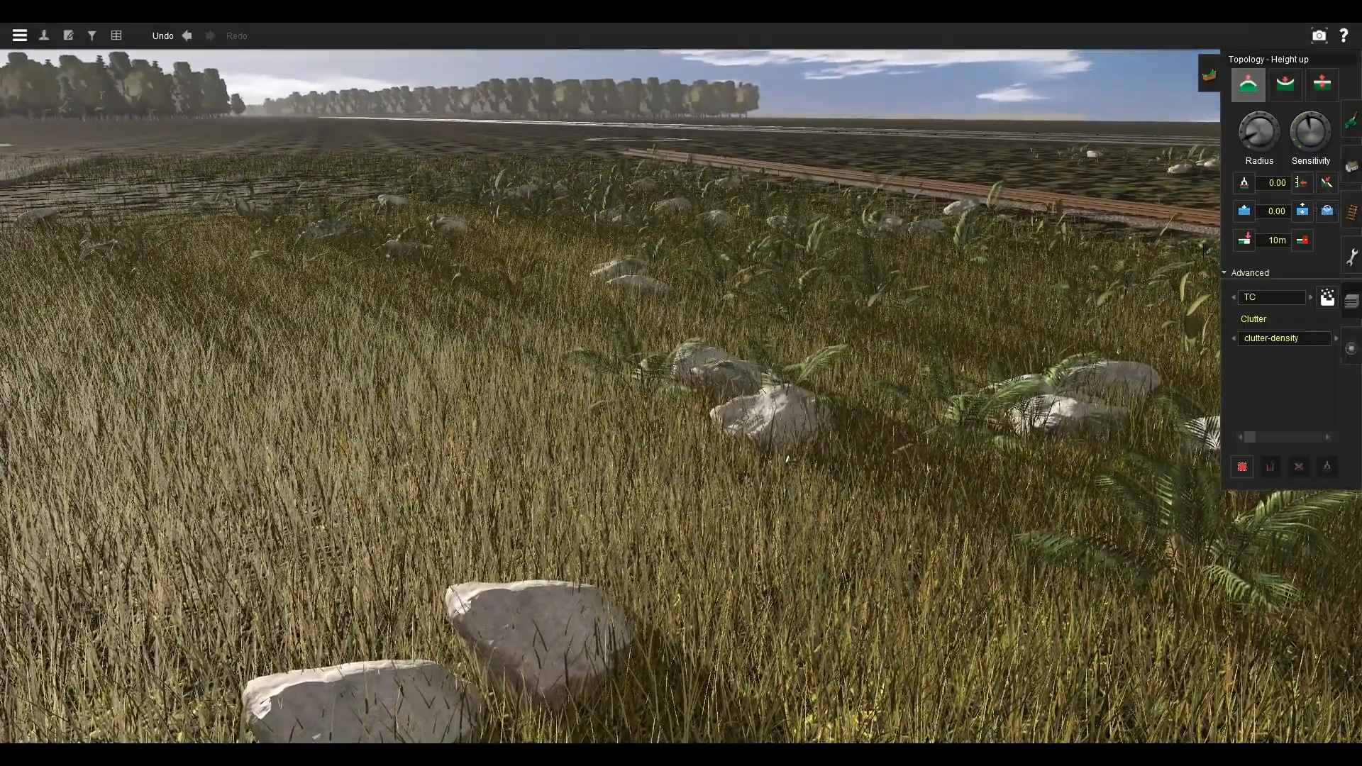
# Place the Derelict barn 06 object on the grass and clutter area beside the track.
pyautogui.click(1352, 301)
pyautogui.click(1352, 166)
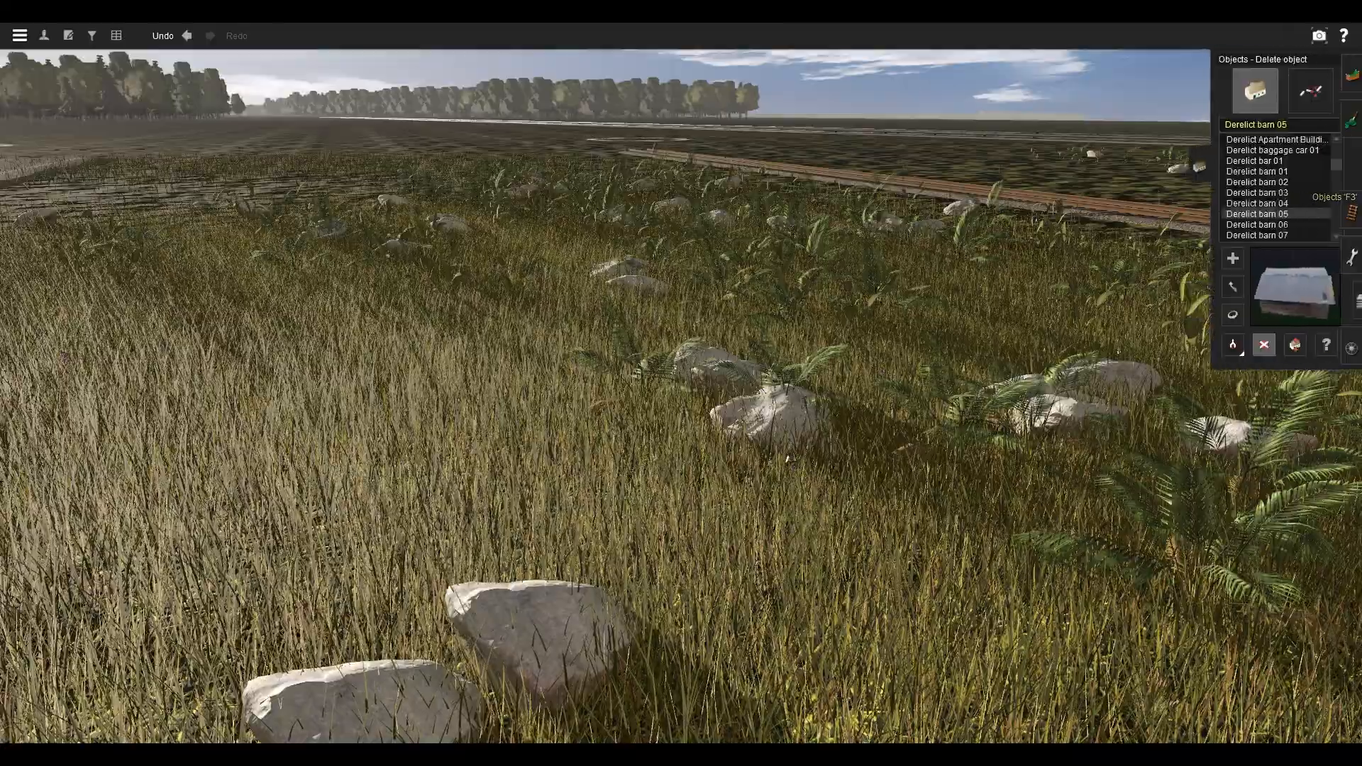
pyautogui.click(1252, 224)
pyautogui.click(539, 312)
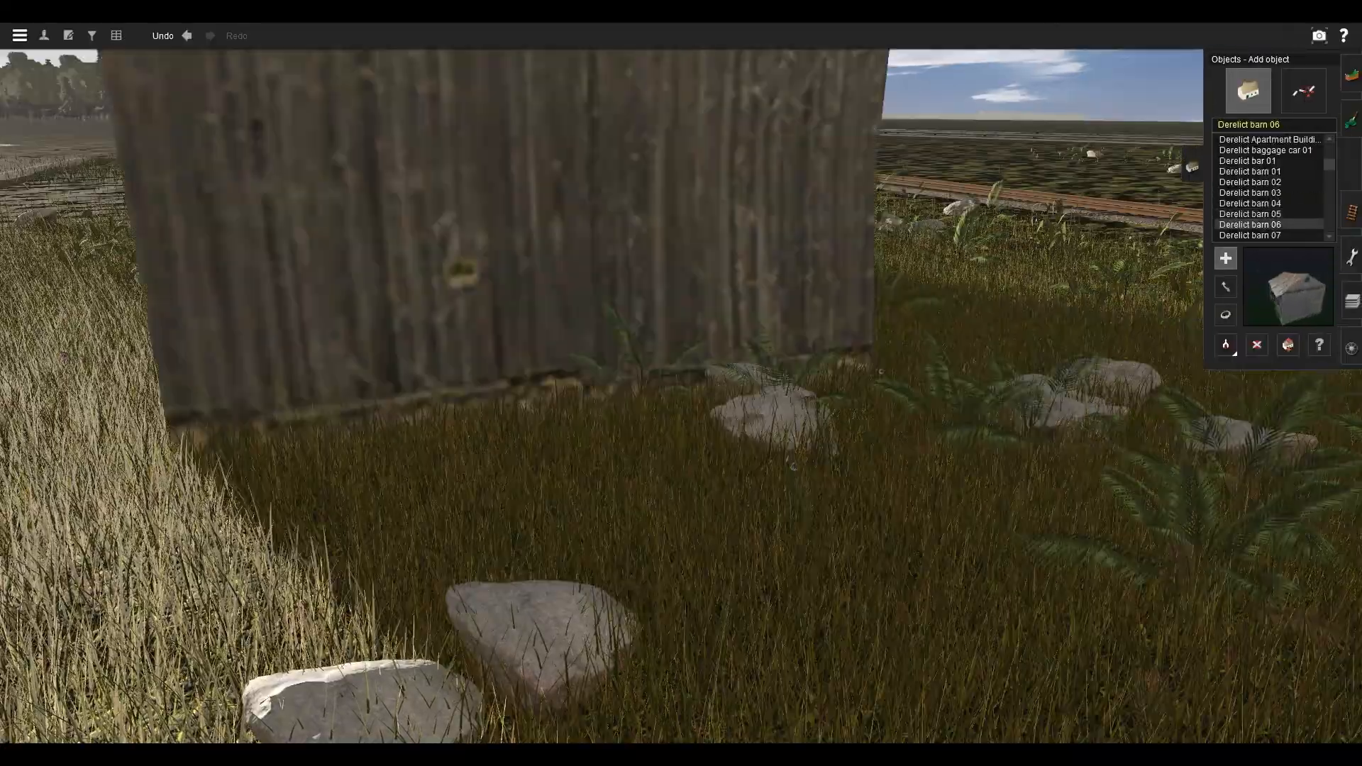
# Place a Flower Garden 1 object in the grass, turned and moved so it runs along the barn's open front side.
pyautogui.scroll(-4, 681, 396)
pyautogui.rightClick(547, 483)
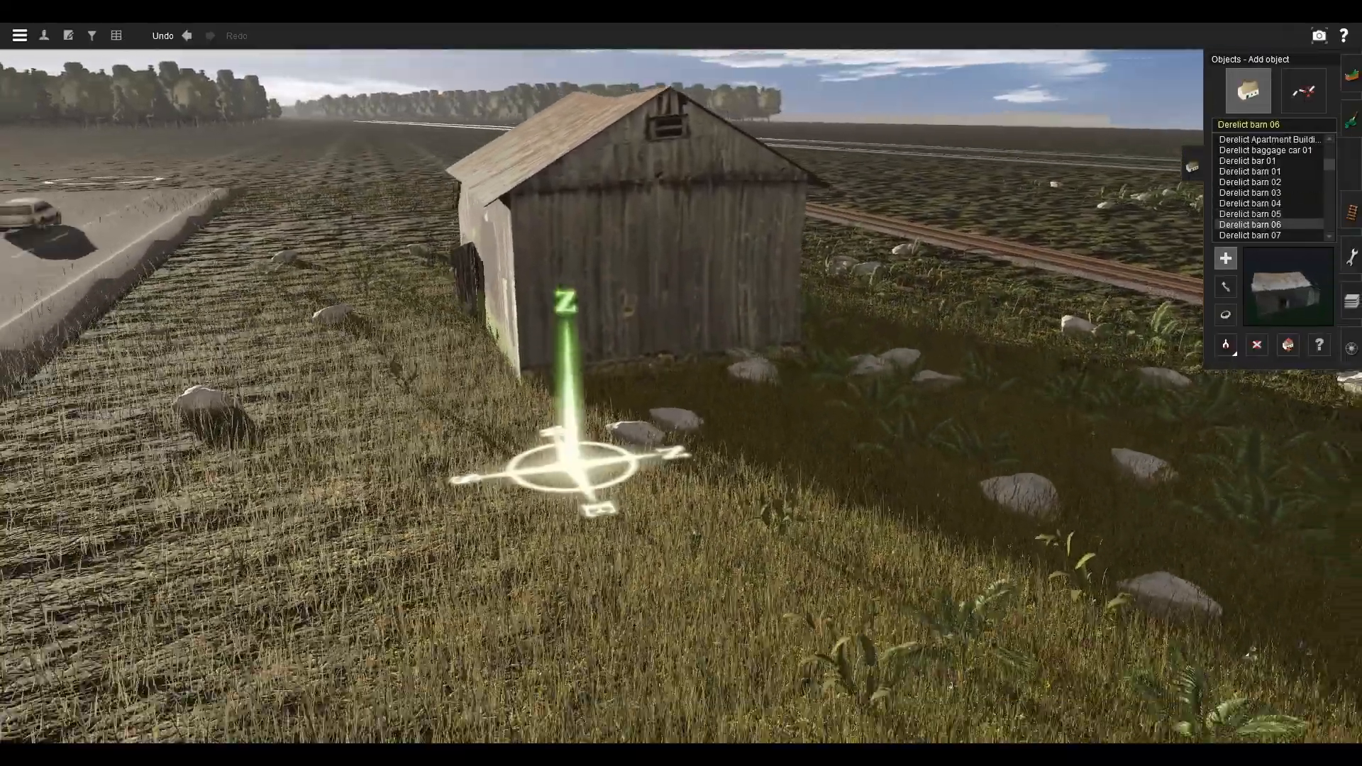
pyautogui.moveTo(669, 395)
pyautogui.mouseDown(button='right')
pyautogui.moveTo(837, 298)
pyautogui.moveTo(767, 368)
pyautogui.moveTo(759, 298)
pyautogui.moveTo(426, 298)
pyautogui.mouseUp(button='right')
pyautogui.moveTo(815, 465)
pyautogui.mouseDown(button='right')
pyautogui.moveTo(784, 465)
pyautogui.moveTo(866, 465)
pyautogui.moveTo(649, 465)
pyautogui.mouseUp(button='right')
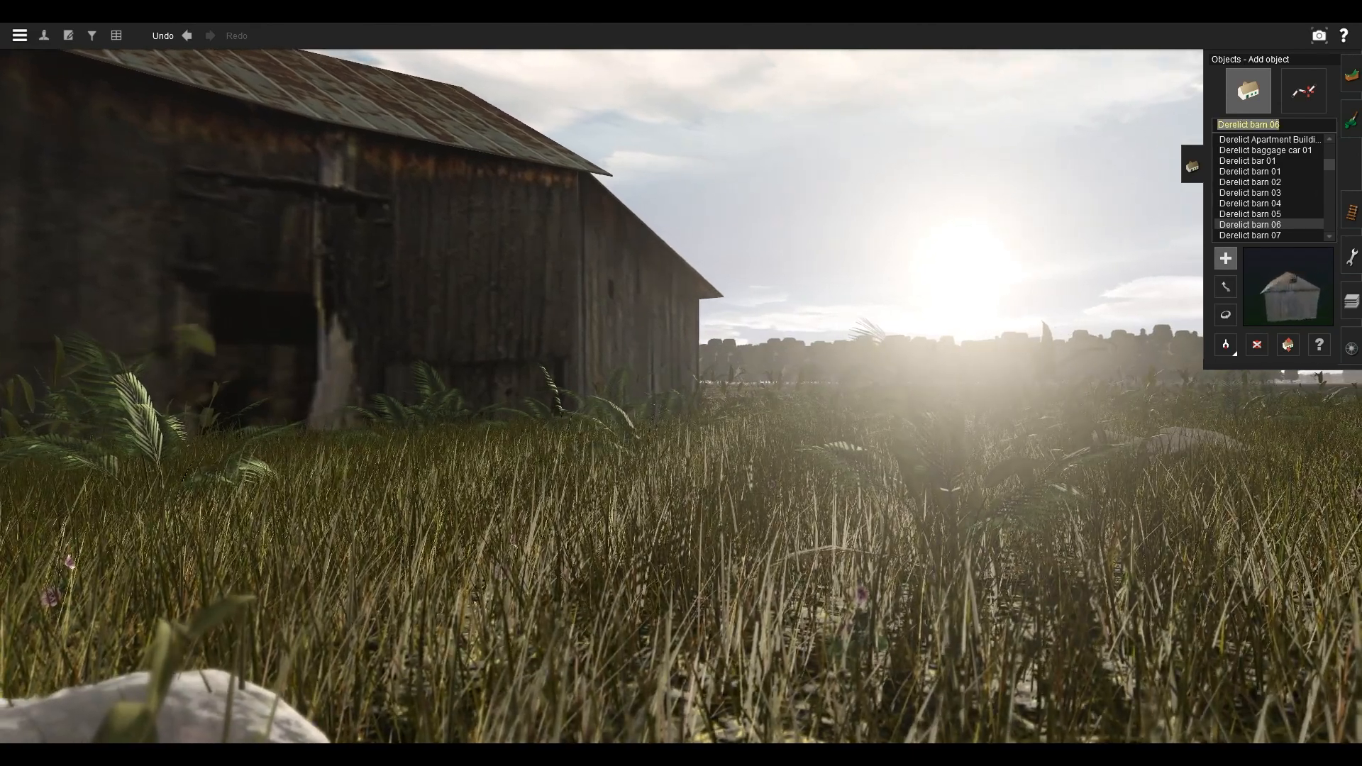
pyautogui.write('Flower Garden 1')
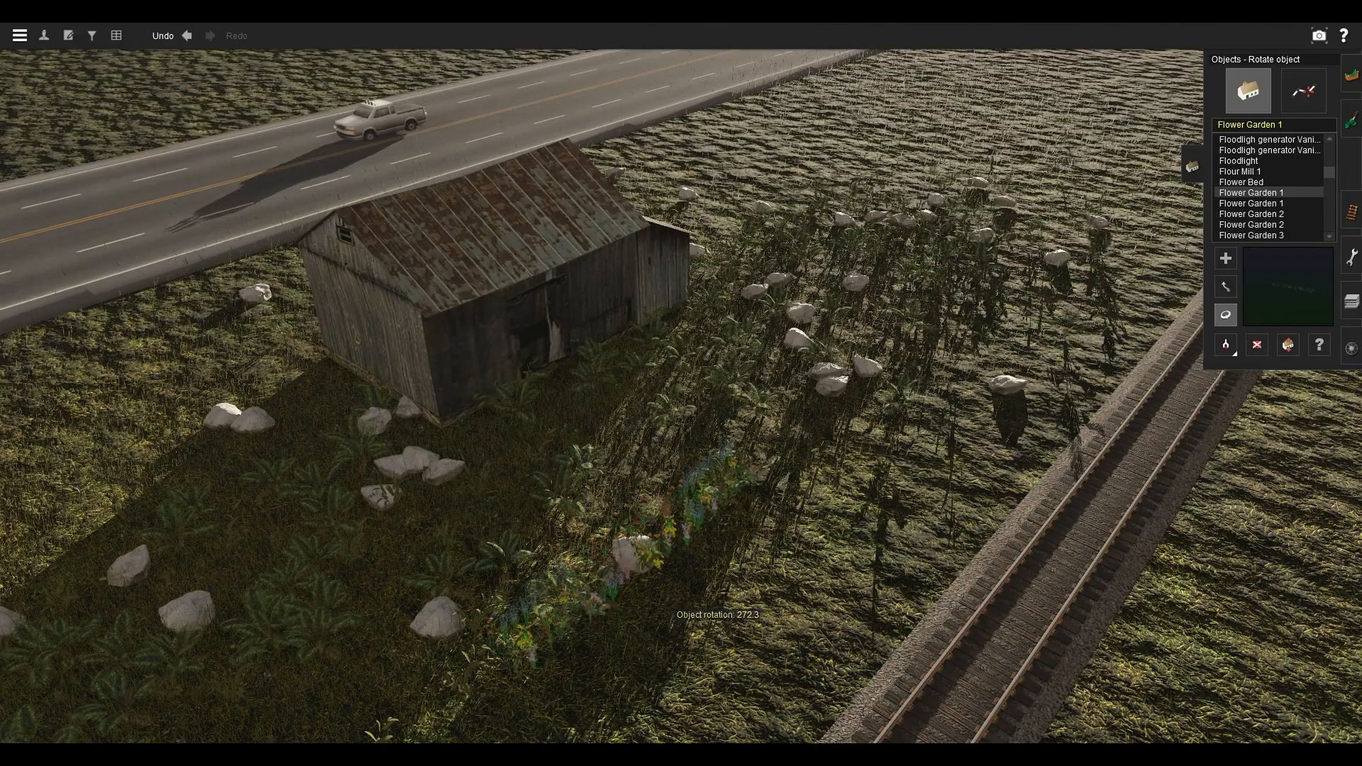
pyautogui.press('m')
pyautogui.moveTo(624, 546); pyautogui.dragTo(752, 305)
pyautogui.scroll(5, 682, 383)
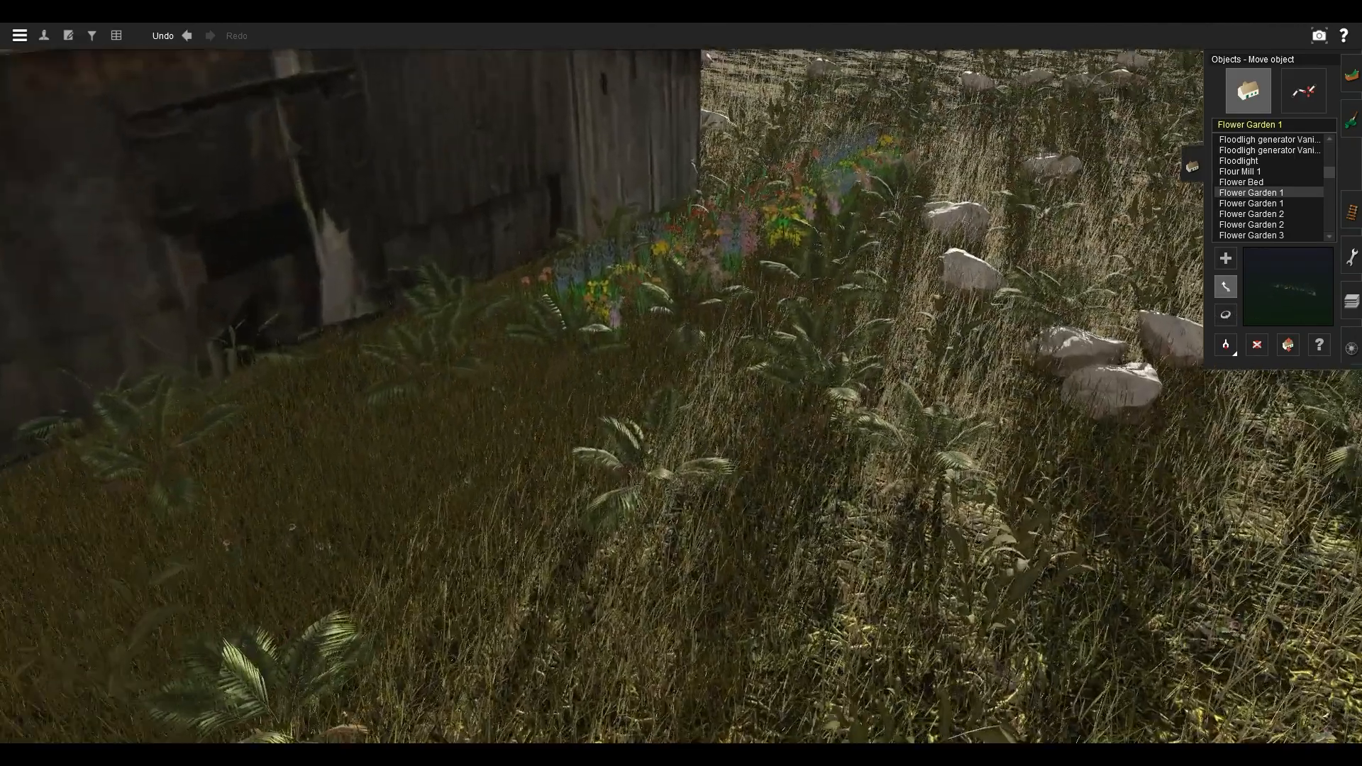
pyautogui.press('Down')
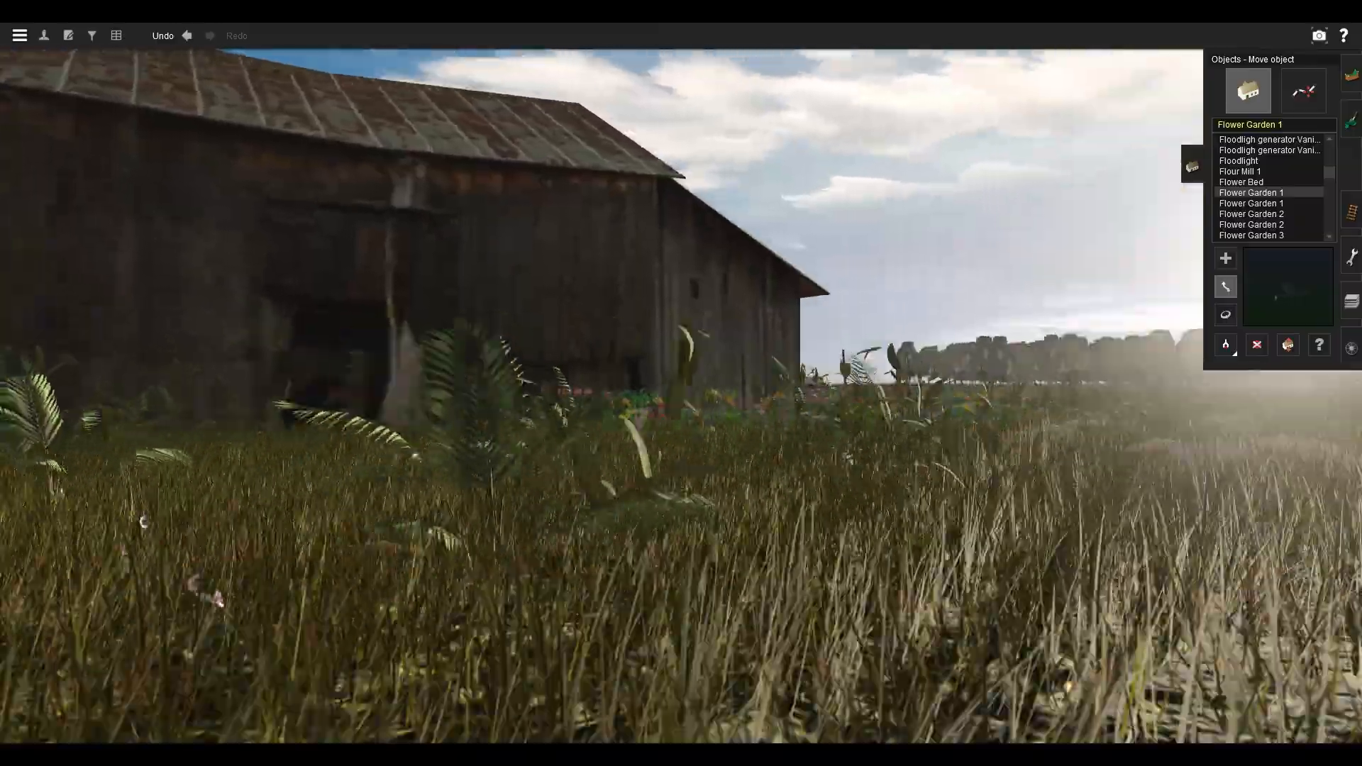
pyautogui.press('Right')
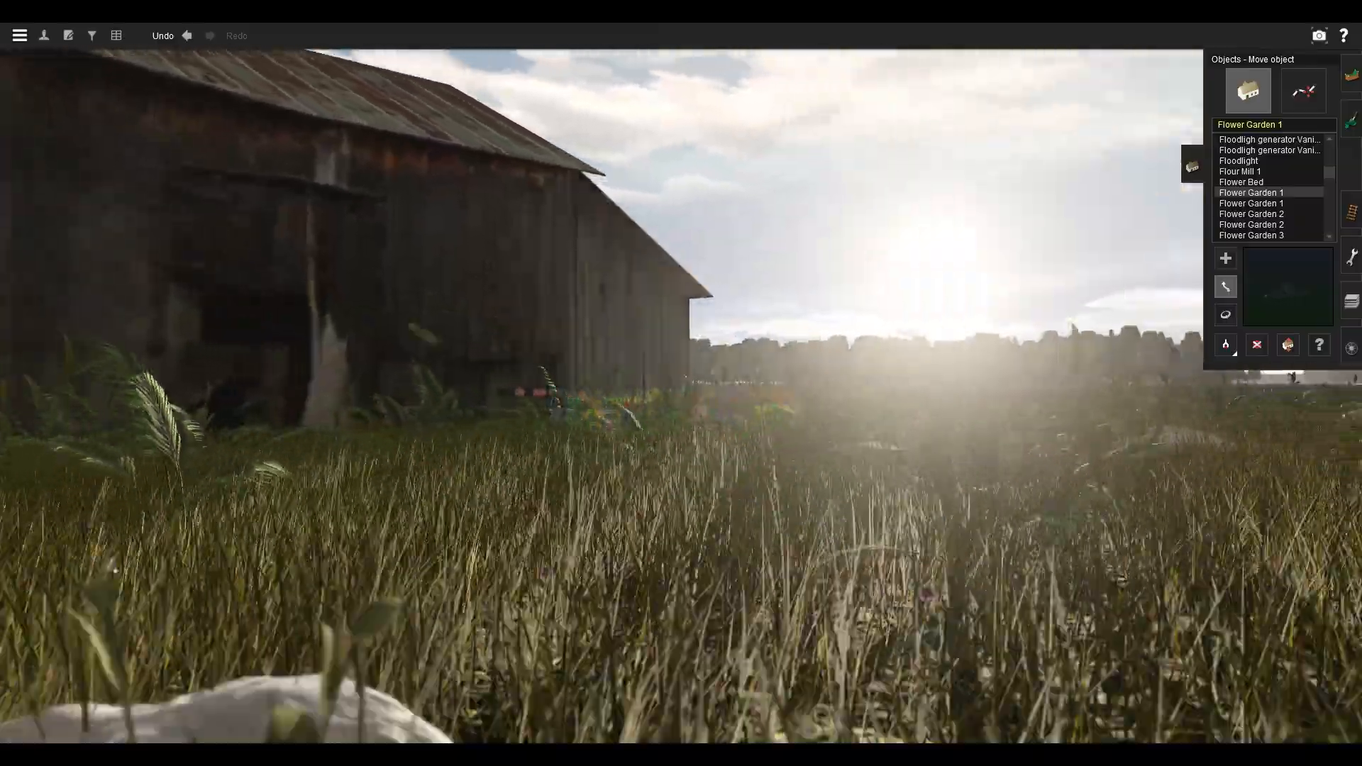
pyautogui.press('Down')
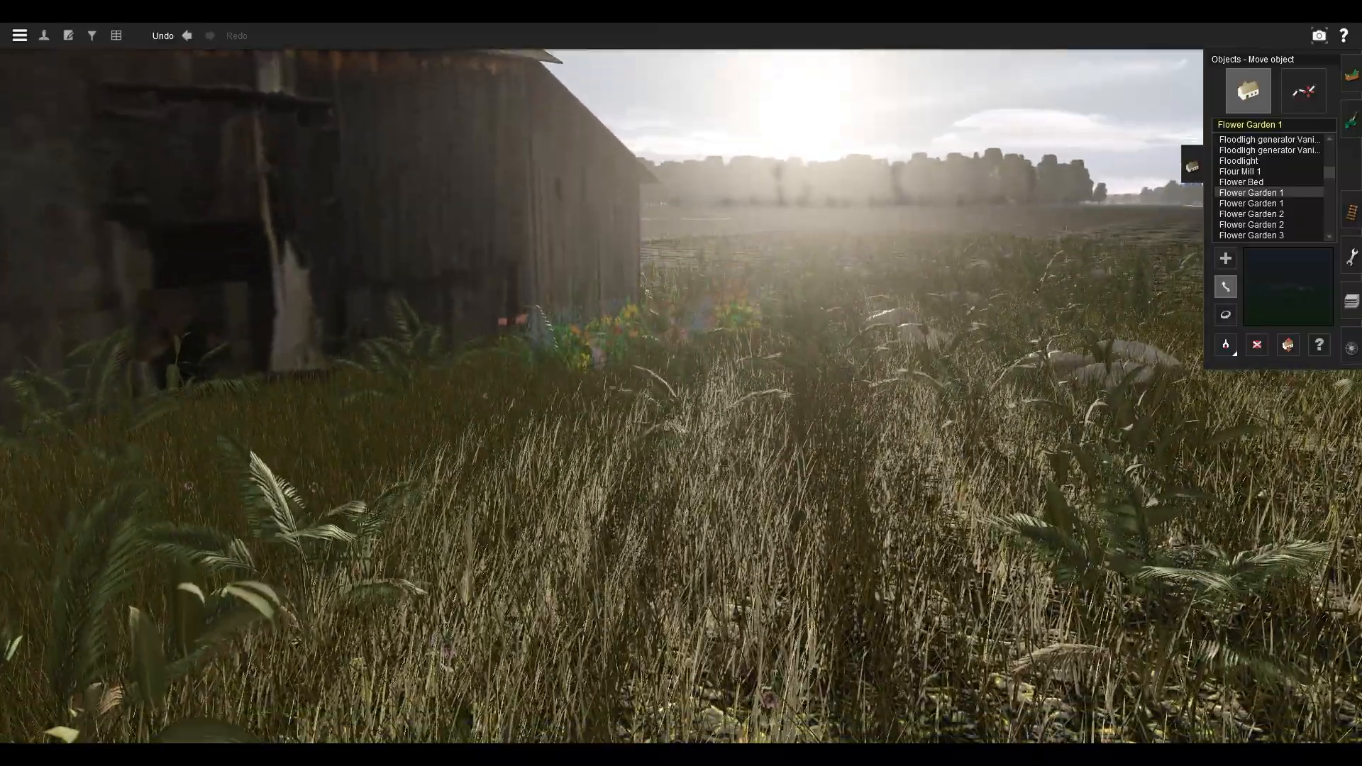
# Scatter several Flower Yellow2 objects through the grass and ferns in front of the barn and inspect them.
pyautogui.scroll(-5, 1281, 233)
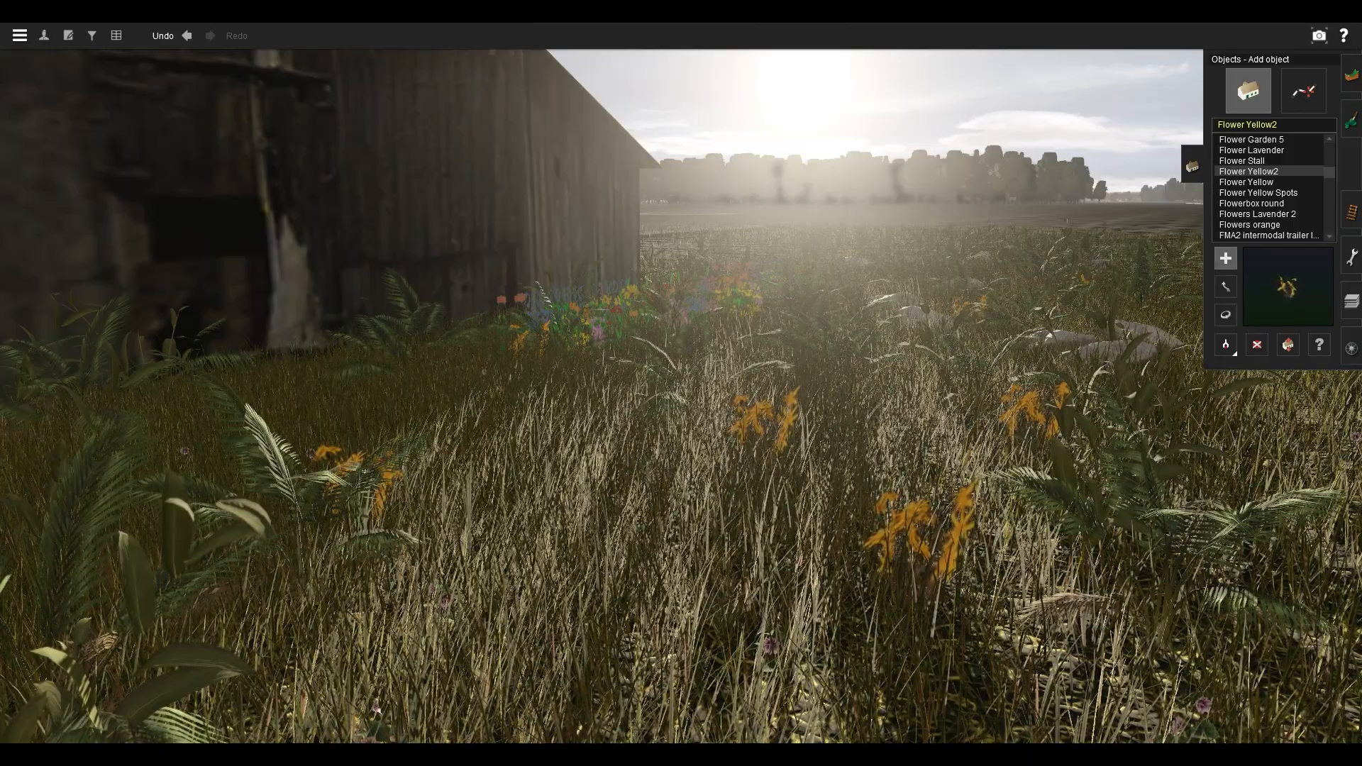
pyautogui.rightClick(911, 355)
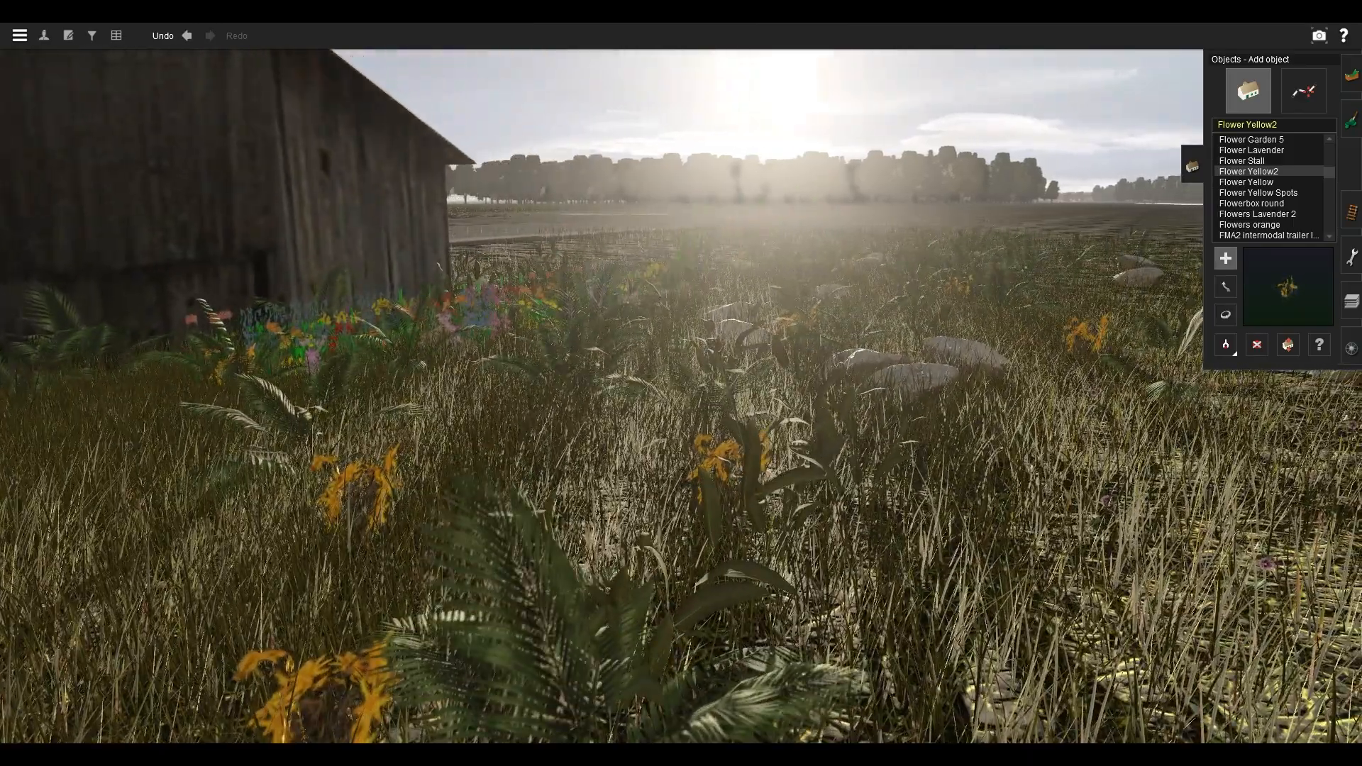
pyautogui.rightClick(425, 412)
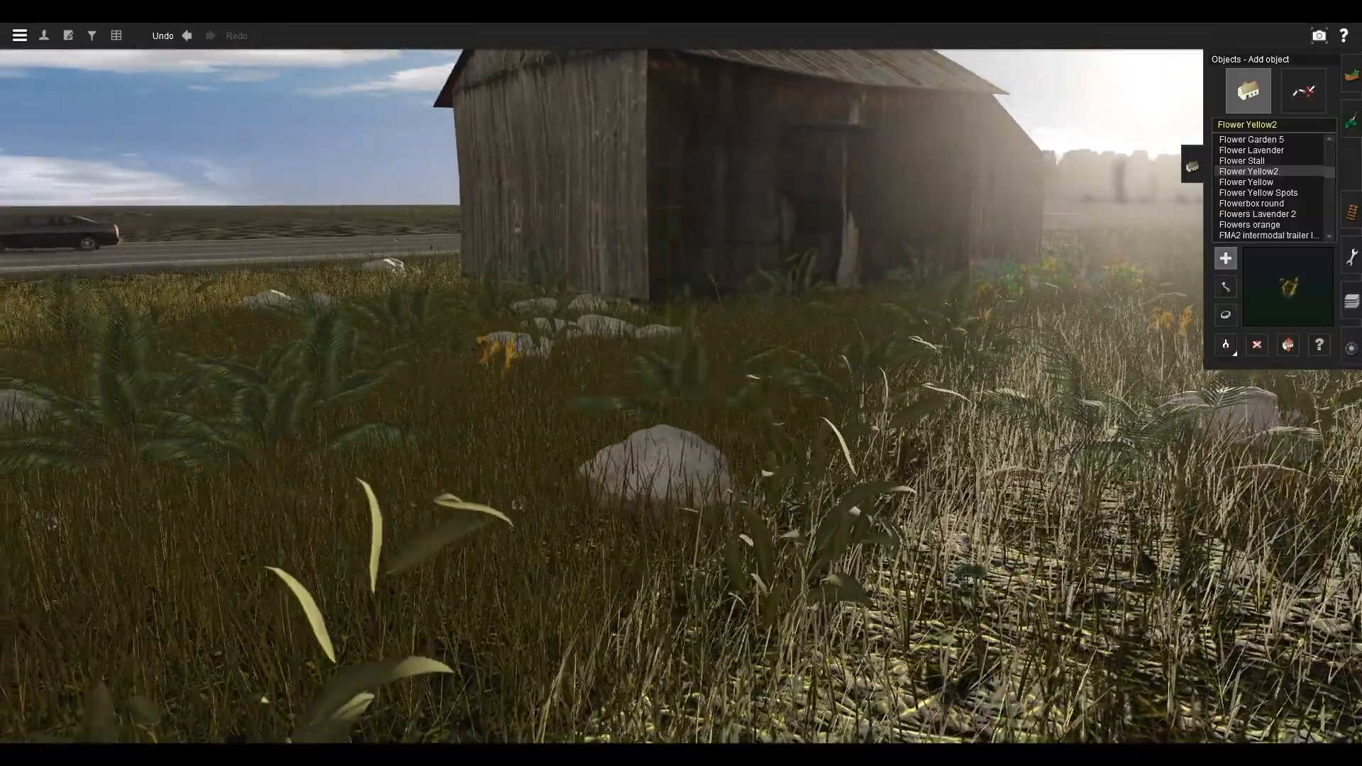
pyautogui.rightClick(876, 514)
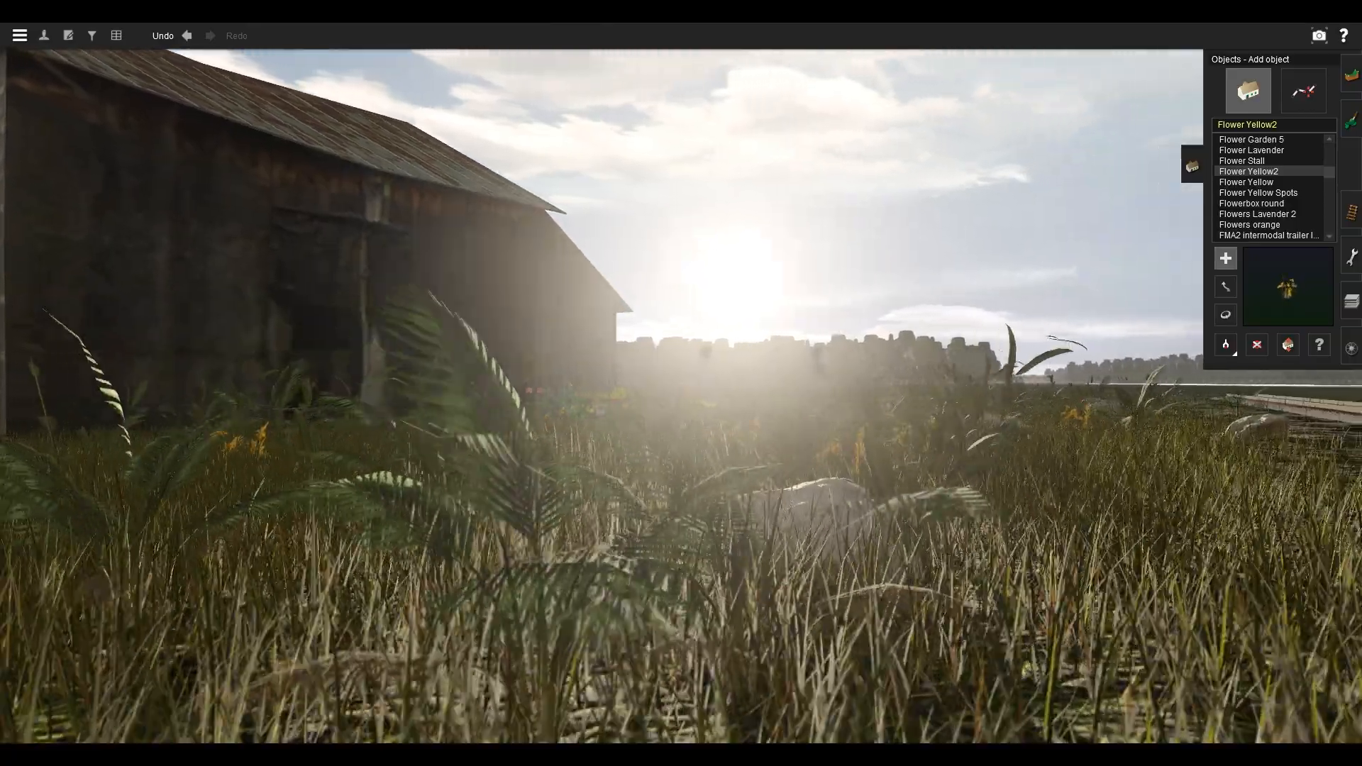
pyautogui.rightClick(642, 433)
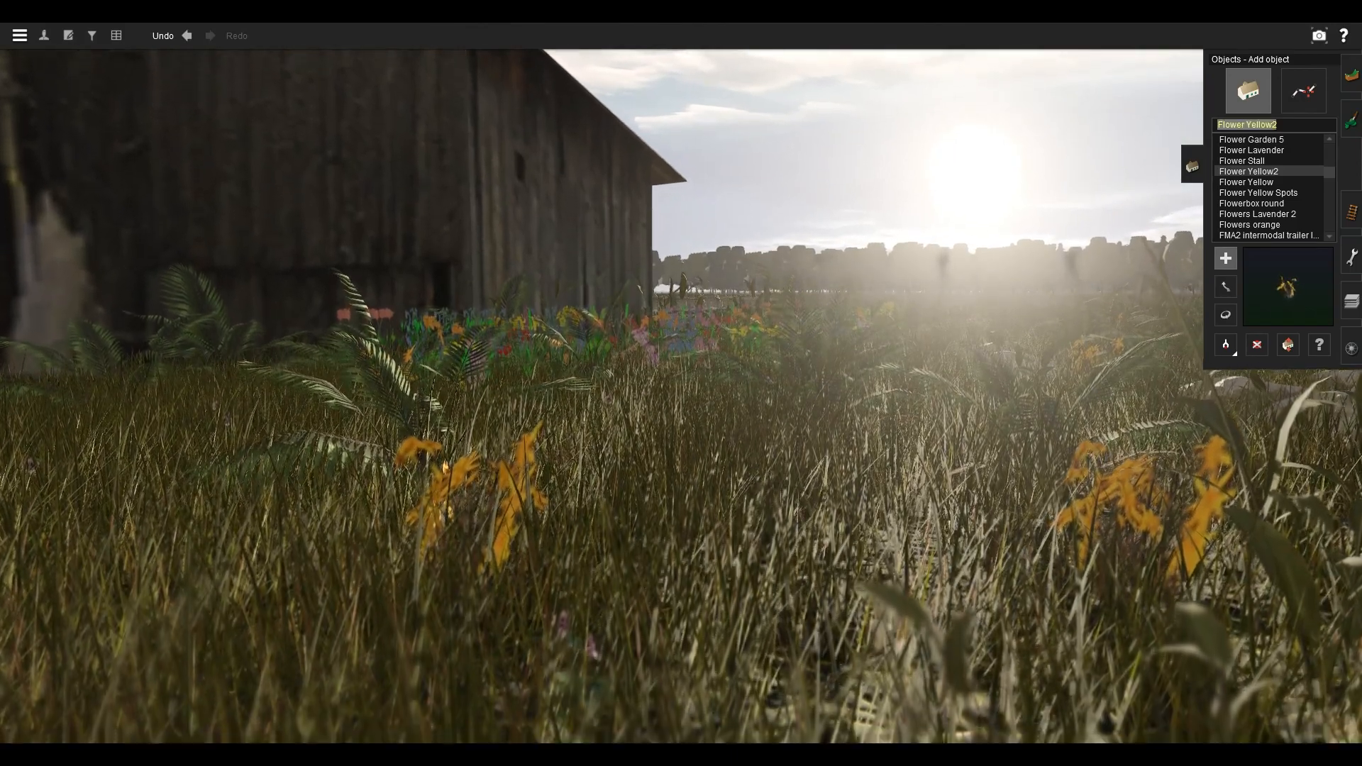
# Place the Derelict baggage car 01 object in the field just beyond the barn and inspect it from ground level.
pyautogui.write('DERE')
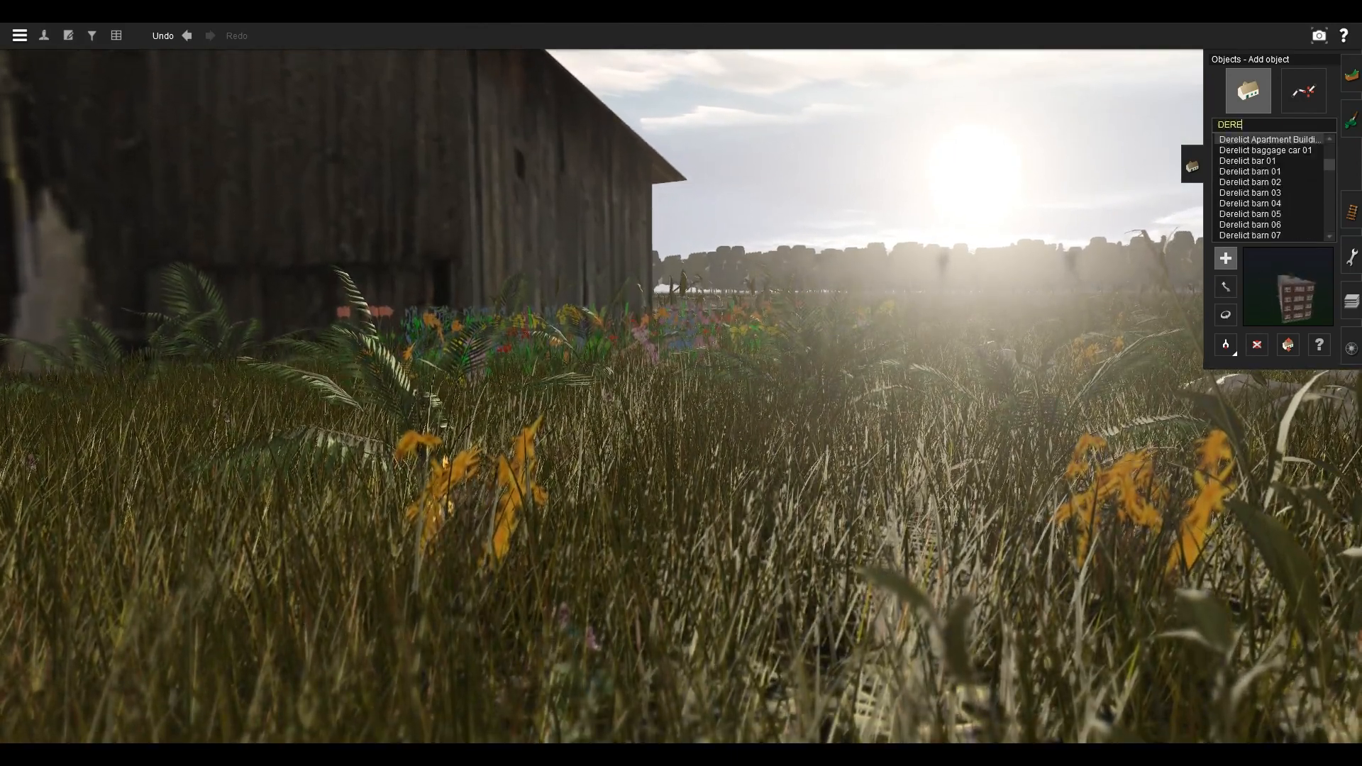
pyautogui.rightClick(915, 373)
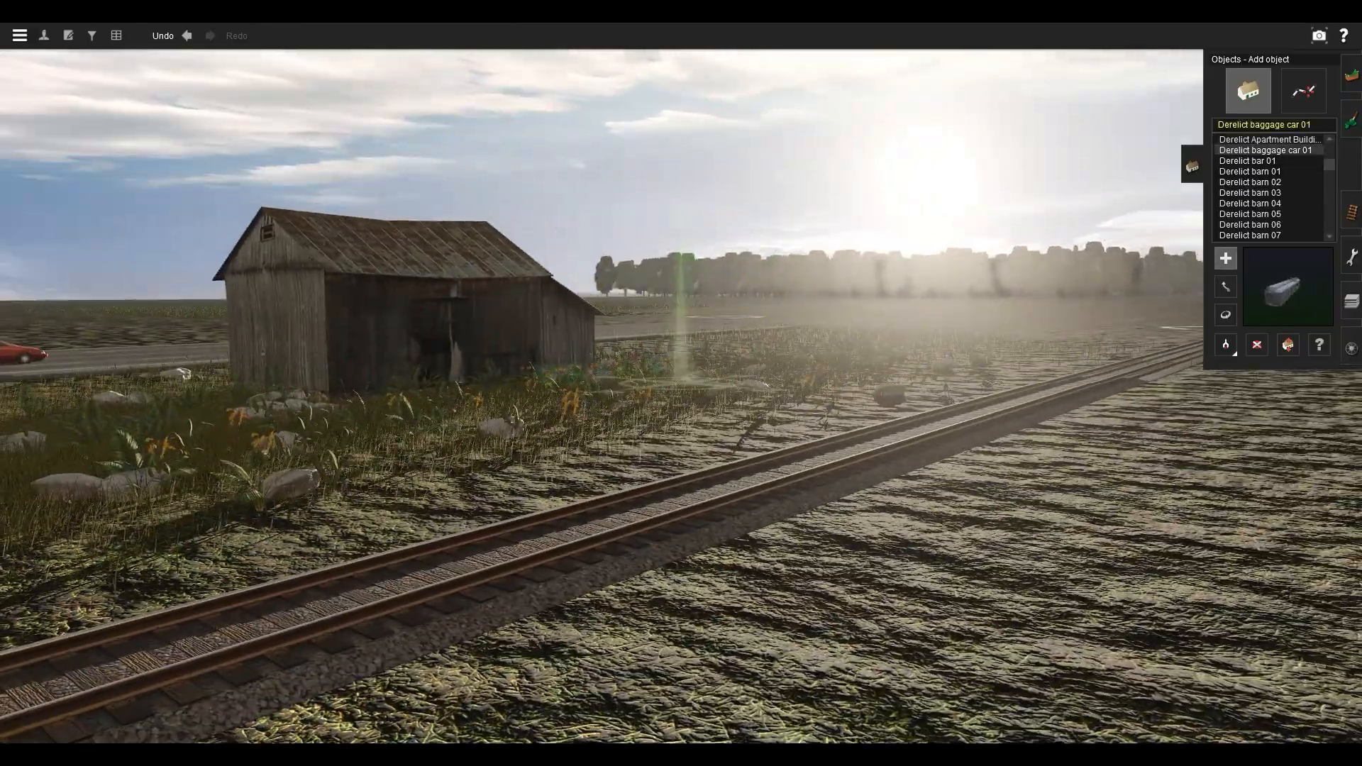
pyautogui.click(716, 351)
pyautogui.scroll(5, 681, 383)
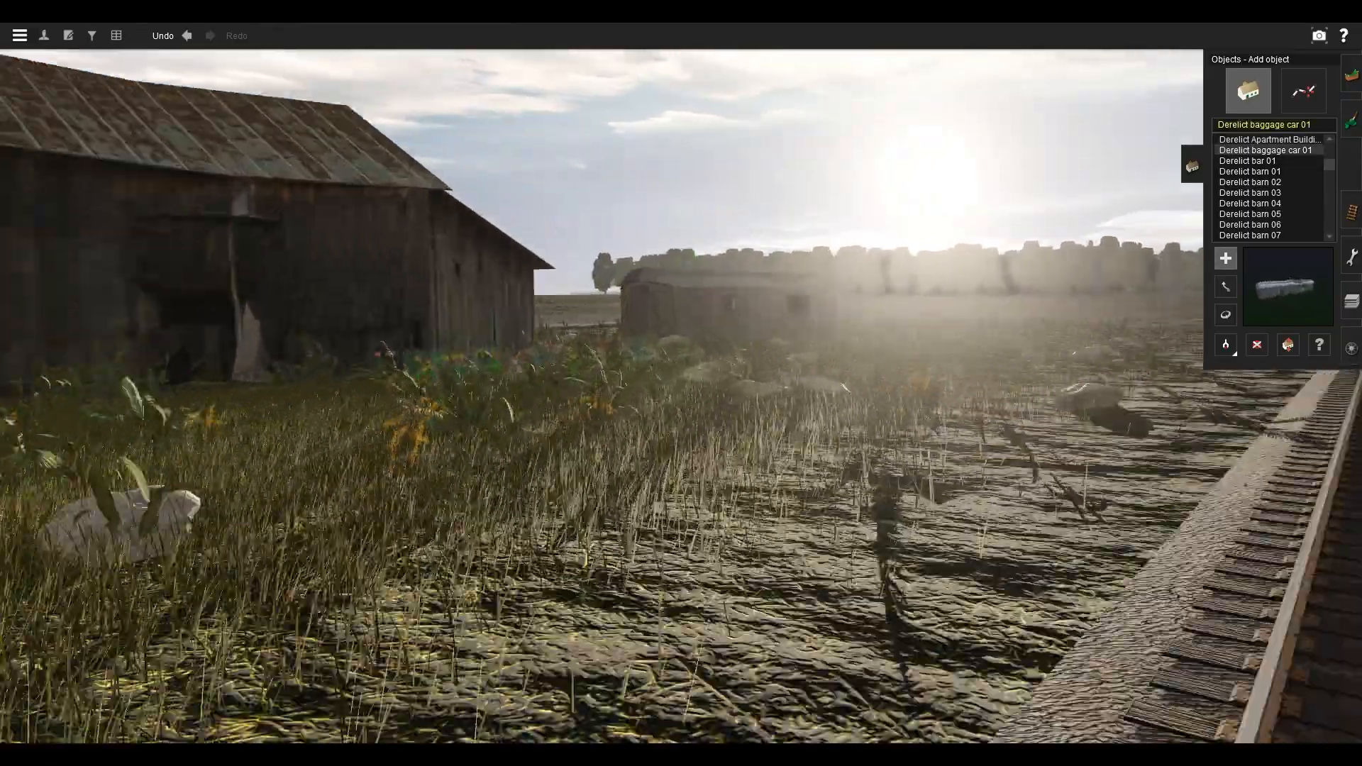
pyautogui.press('Left')
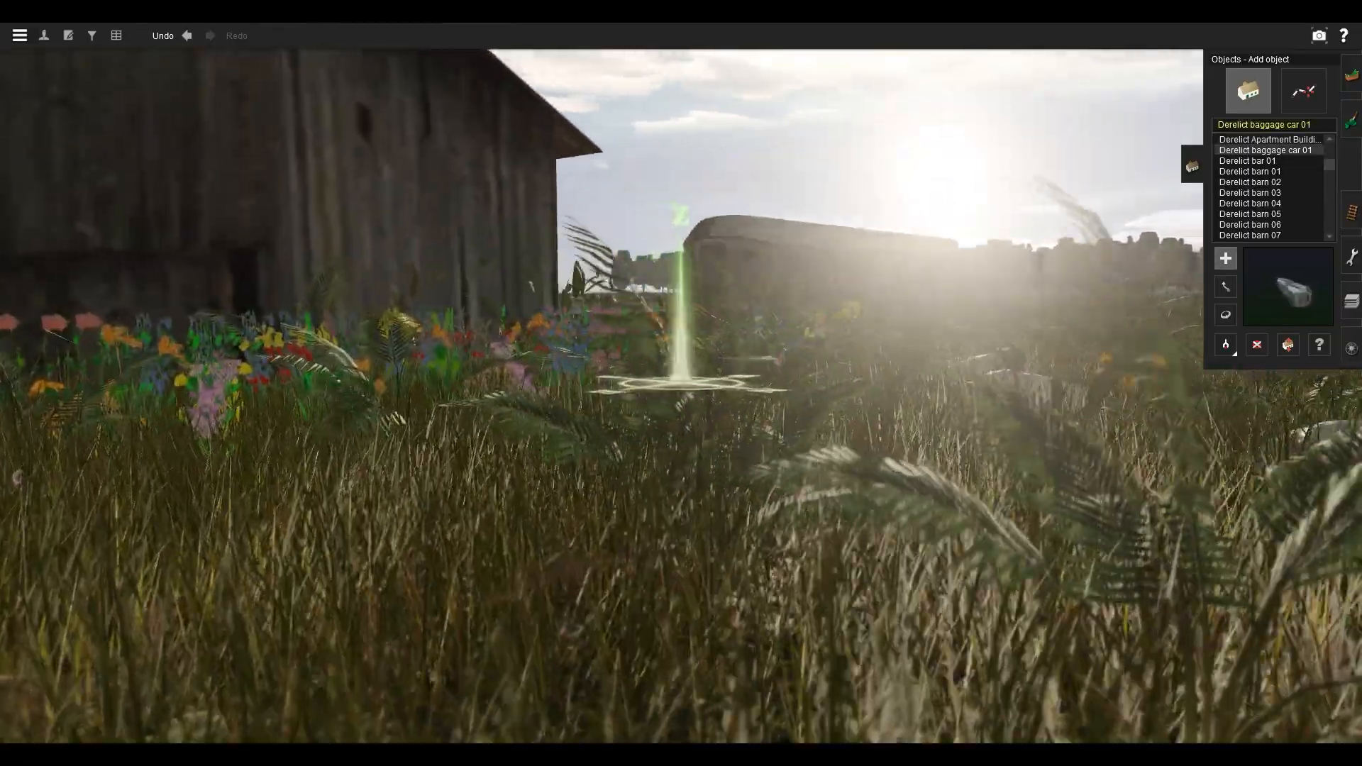
pyautogui.press('Left')
pyautogui.press('Right')
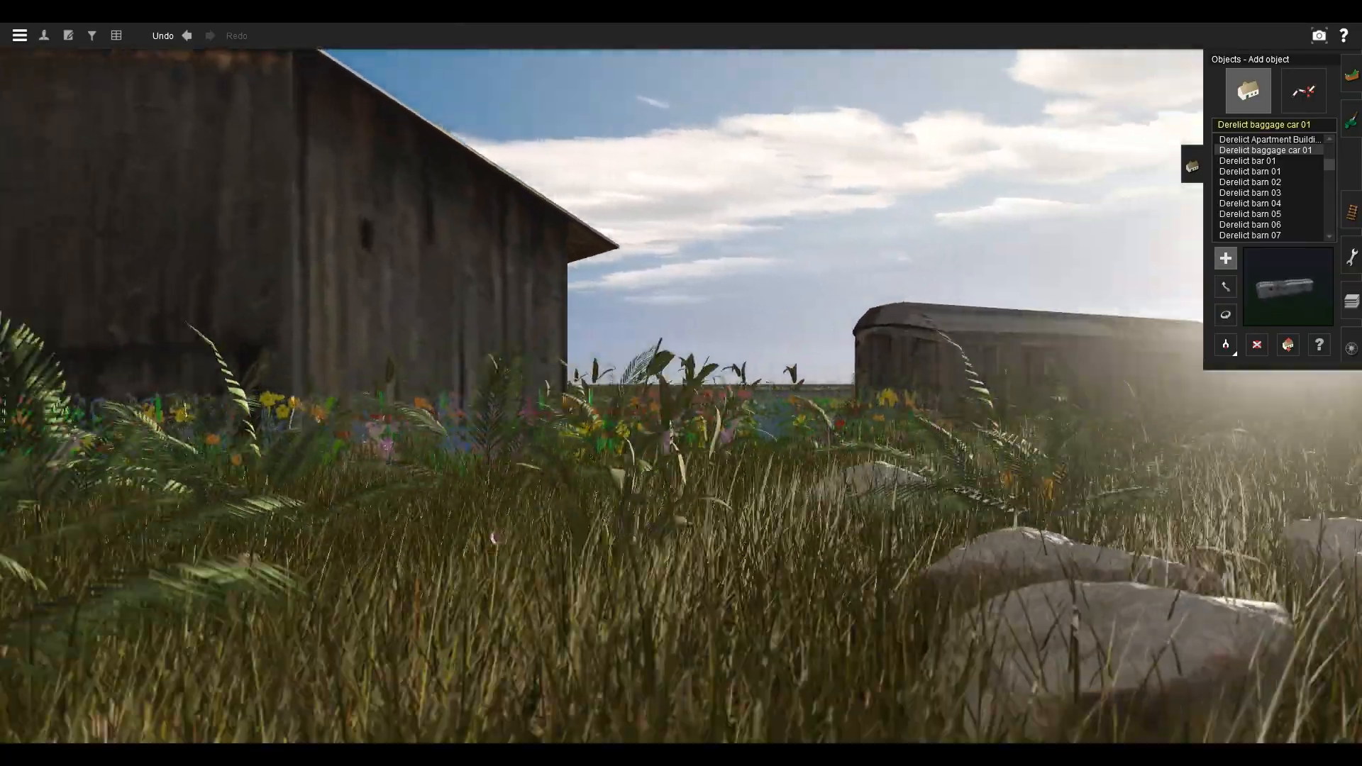
pyautogui.press('Up')
# Add a Laurel Line Powerline #4 spline crossing over the road and the railway track behind the barn.
pyautogui.press('s')
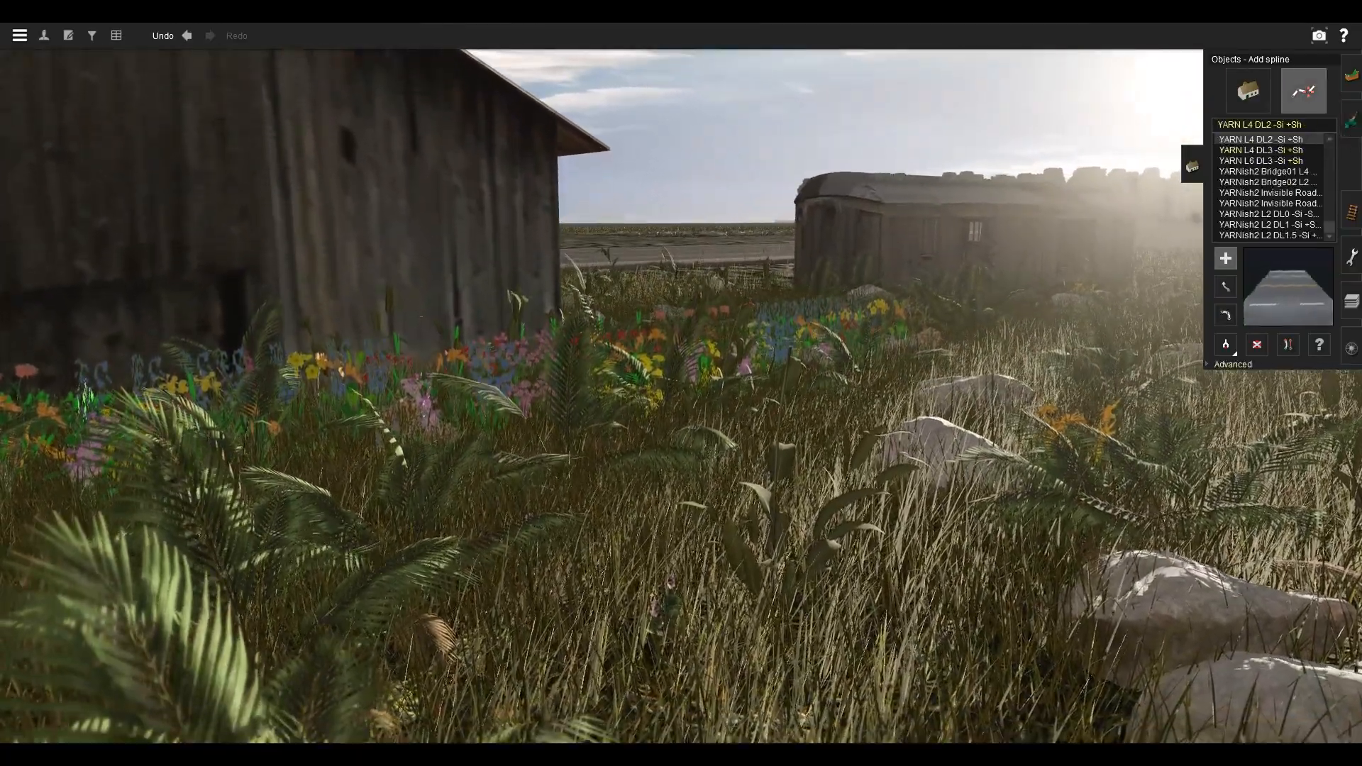
pyautogui.write('O')
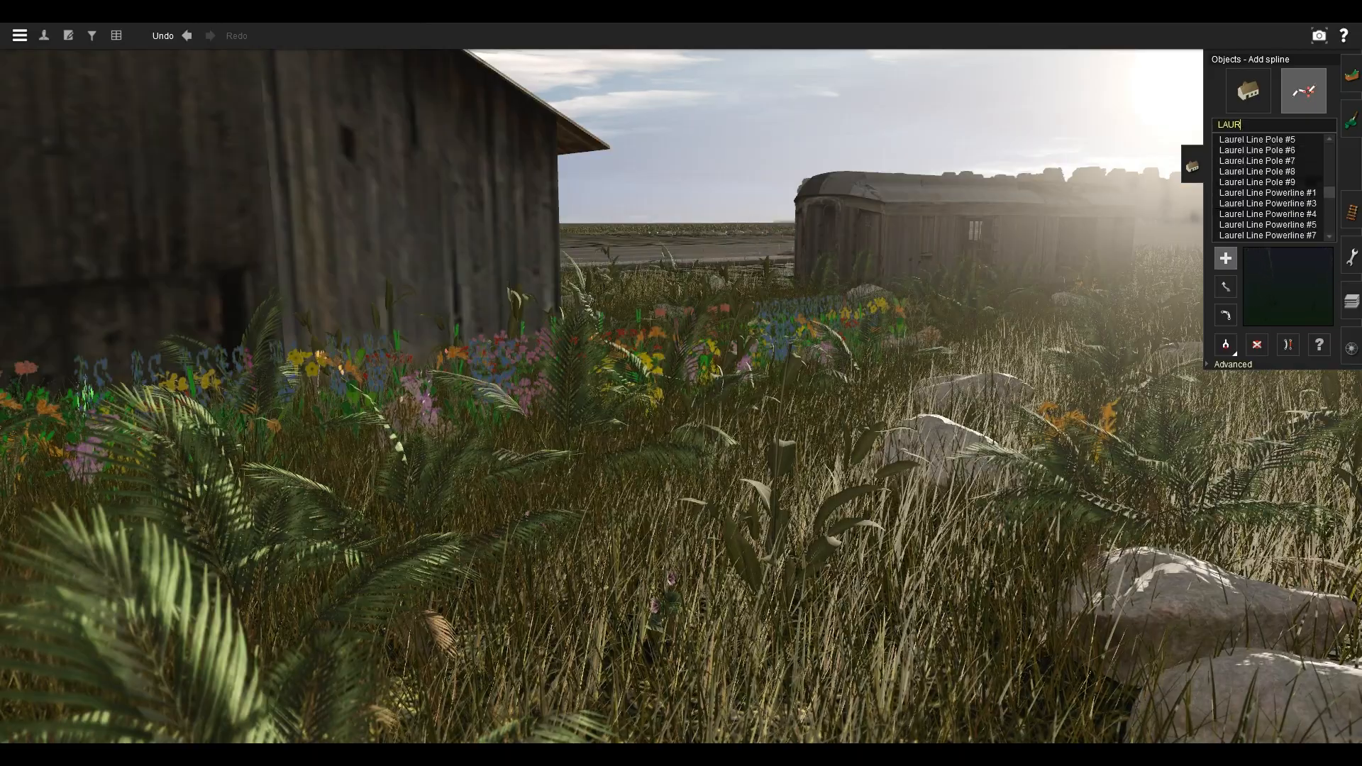
pyautogui.click(1267, 214)
pyautogui.scroll(-5, 681, 397)
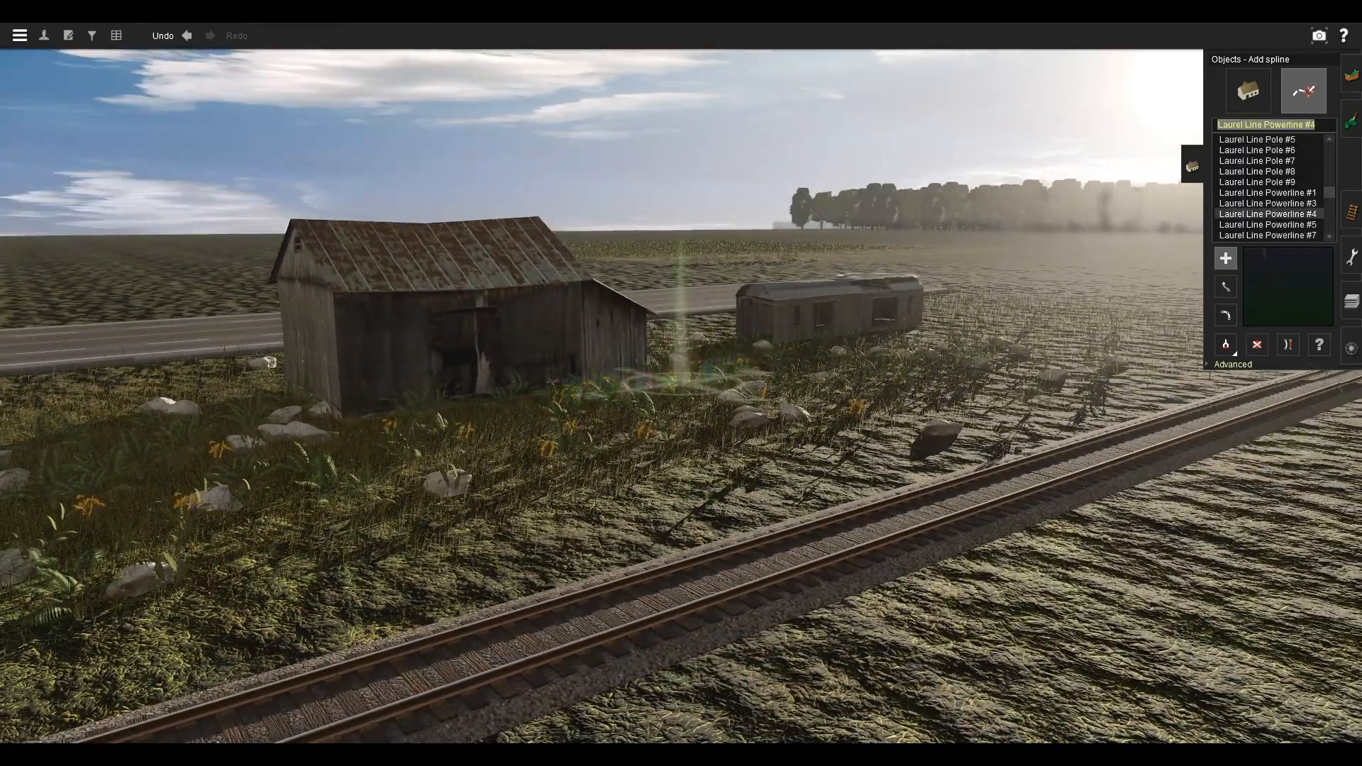
pyautogui.press('s')
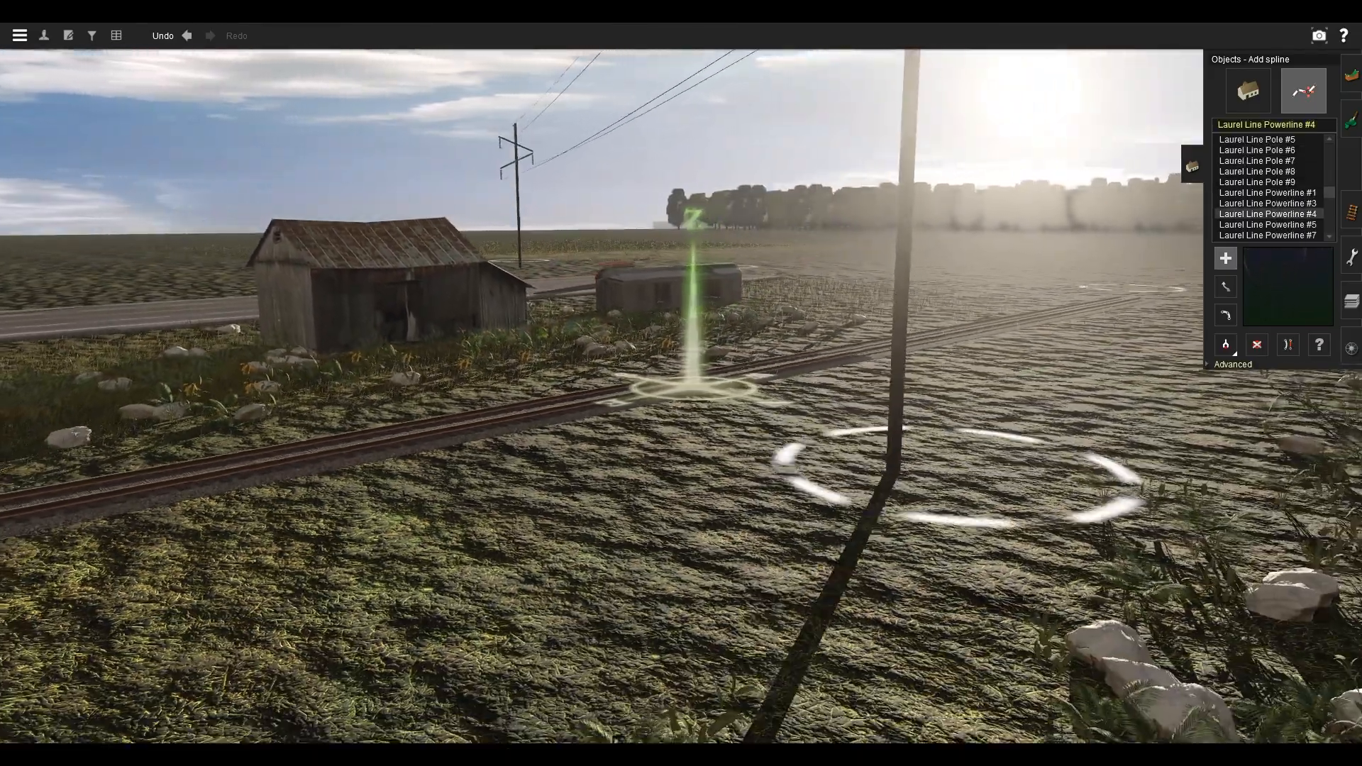
# Examine the power line with the barn and baggage car from low and raised viewpoints on both sides of the track.
pyautogui.press('a')
pyautogui.press('Down')
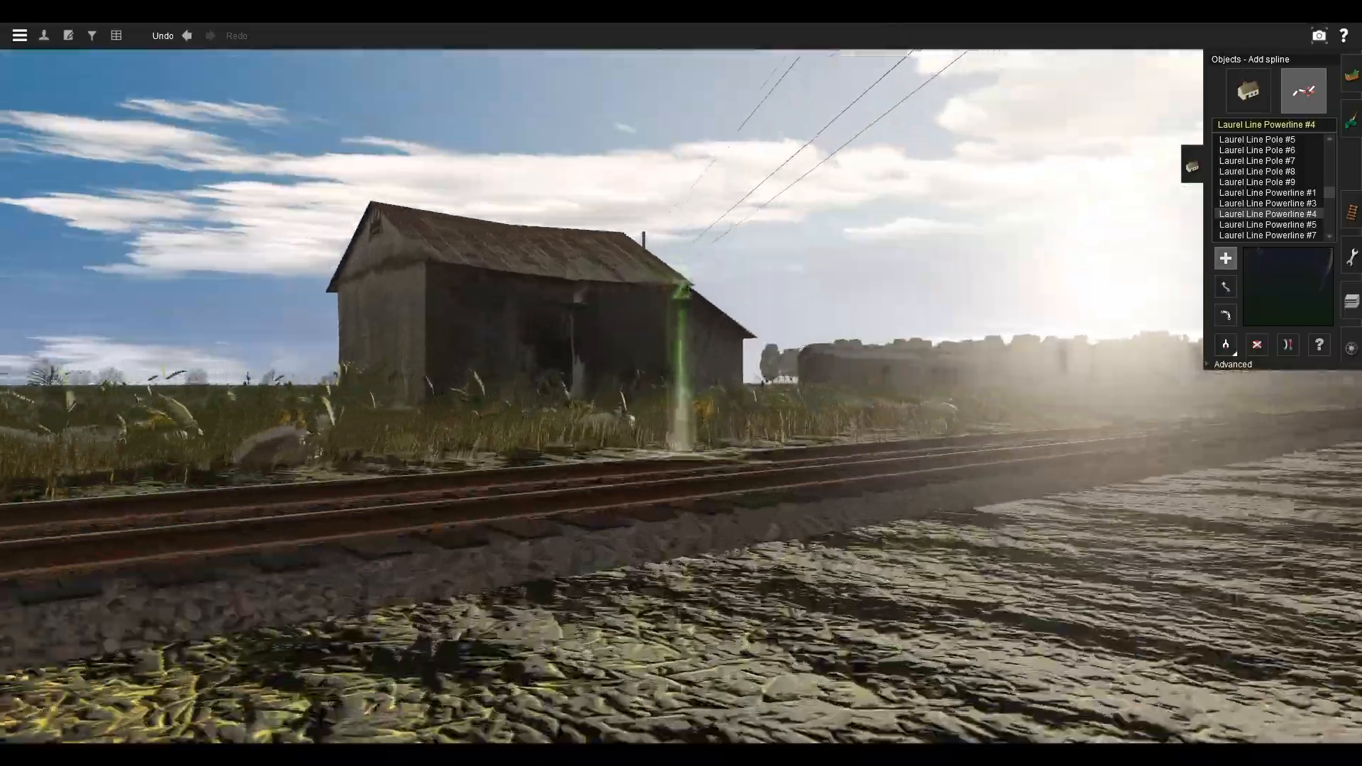
pyautogui.scroll(-3, 681, 397)
pyautogui.press('Up')
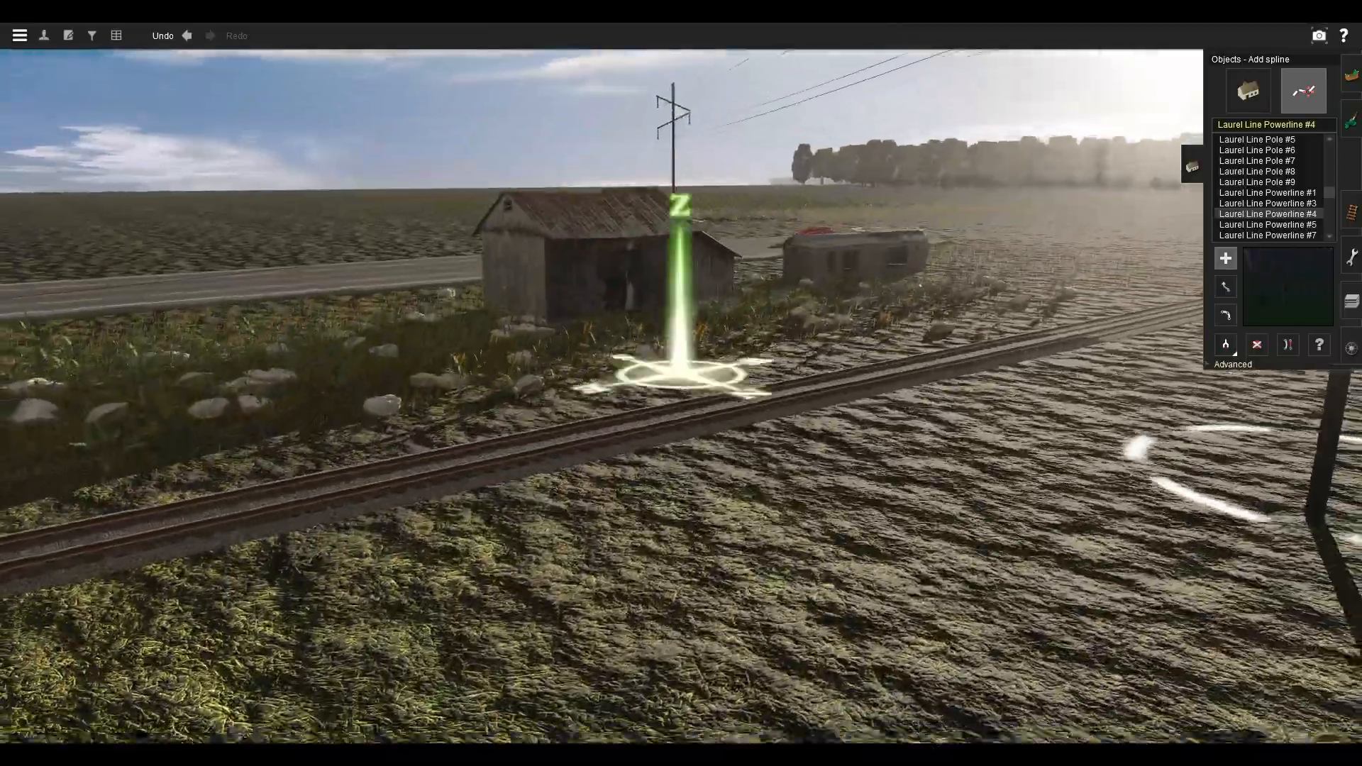
pyautogui.press('Right')
pyautogui.press('Left')
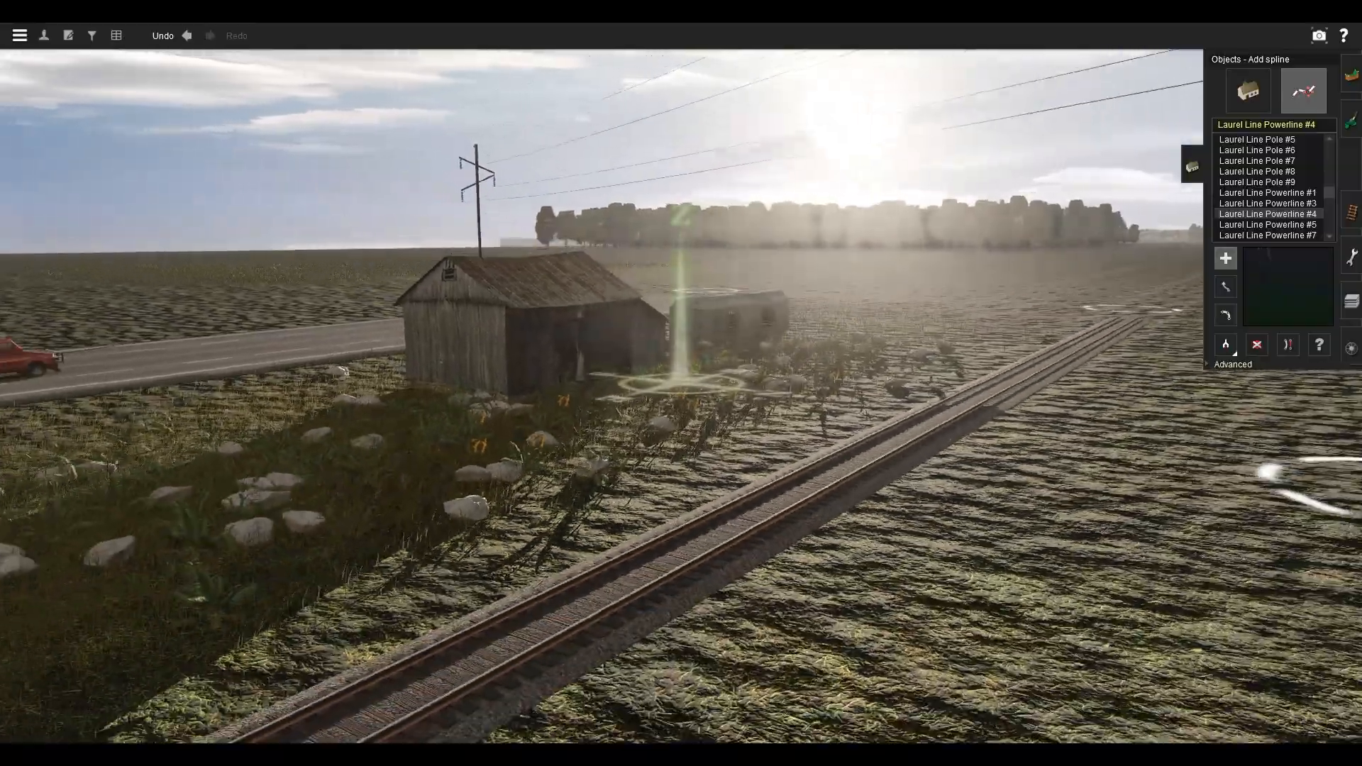
pyautogui.press('w')
pyautogui.scroll(3, 681, 397)
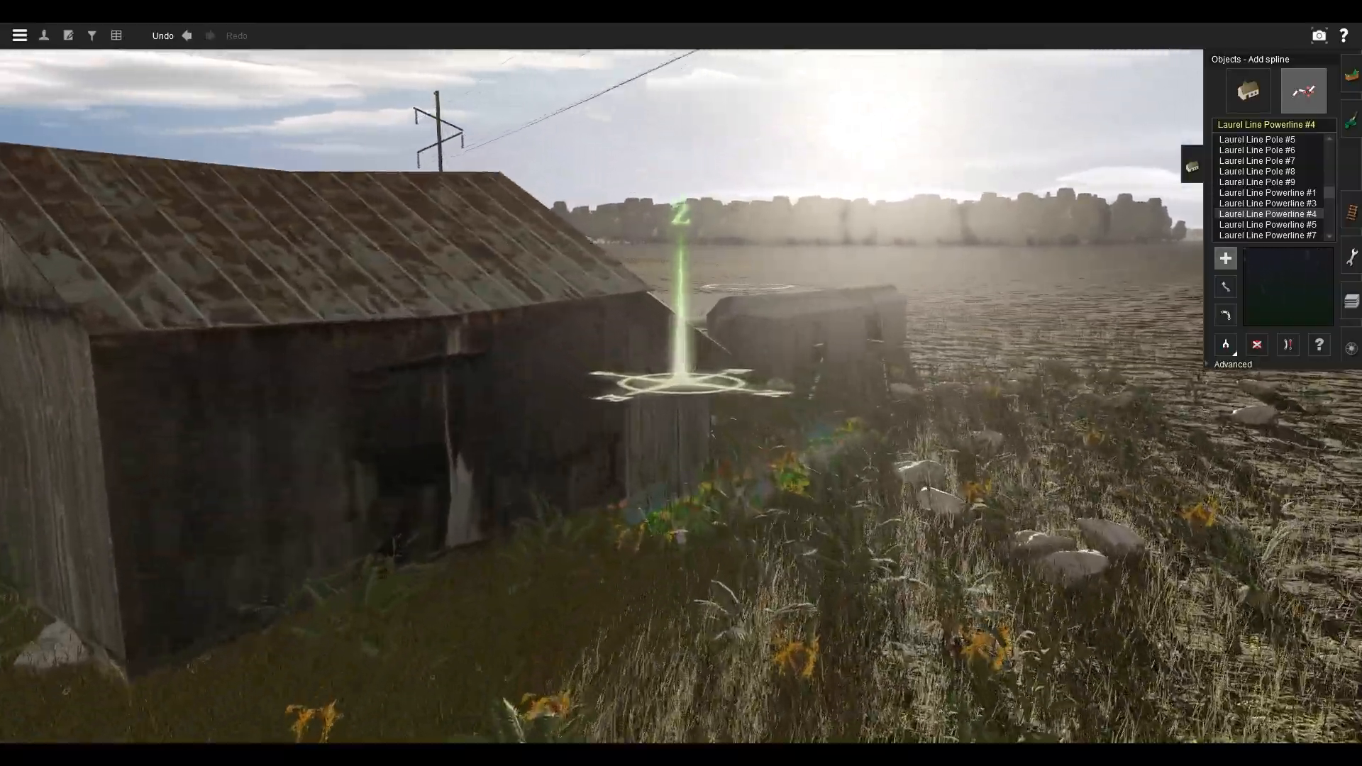
pyautogui.press('Down')
pyautogui.press('Left')
pyautogui.press('Up')
pyautogui.press('Right')
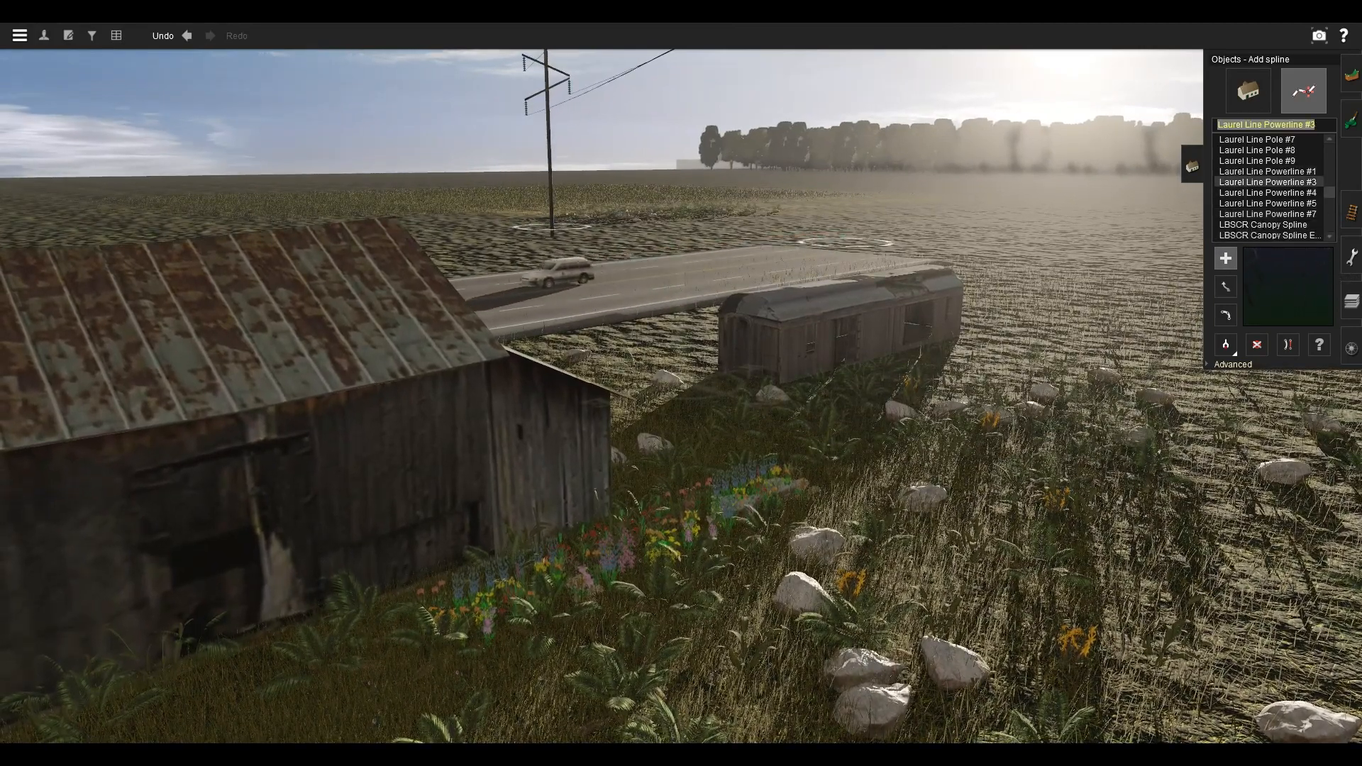
# Add a Laurel Line Powerline #3 spline across the open field beyond the baggage car.
pyautogui.rightClick(1029, 245)
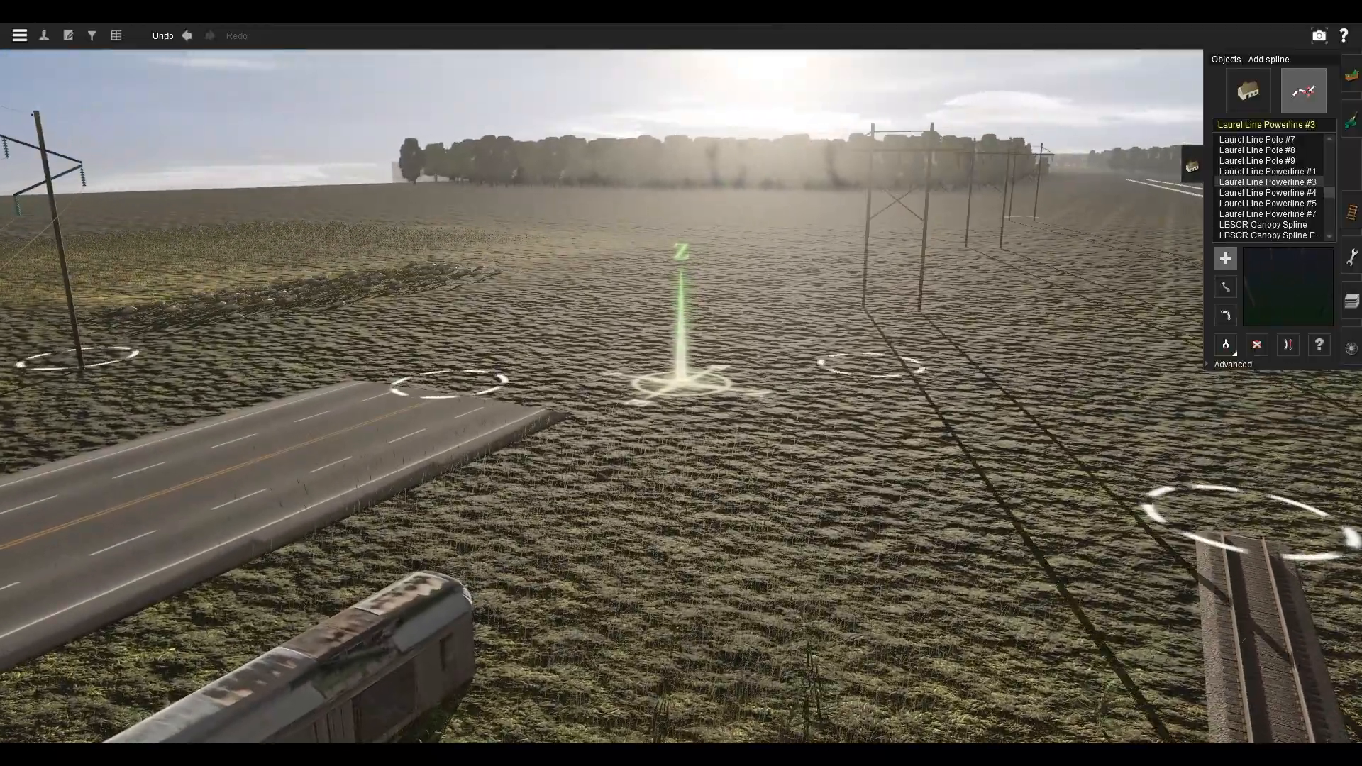
pyautogui.moveTo(681, 383); pyautogui.dragTo(674, 479, button='right')
pyautogui.press('Left')
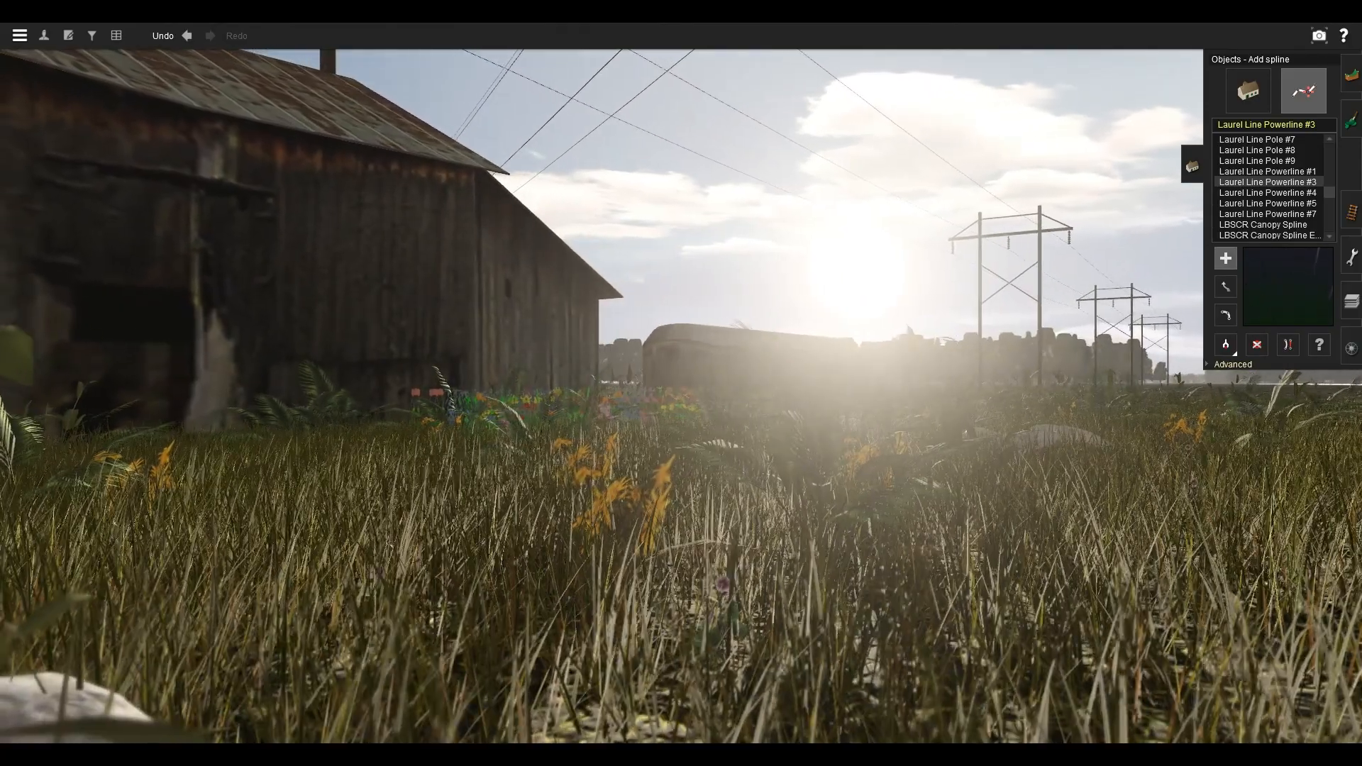
# Change the time of day in the environment lighting so the sun stands higher in the sky.
pyautogui.click(20, 35)
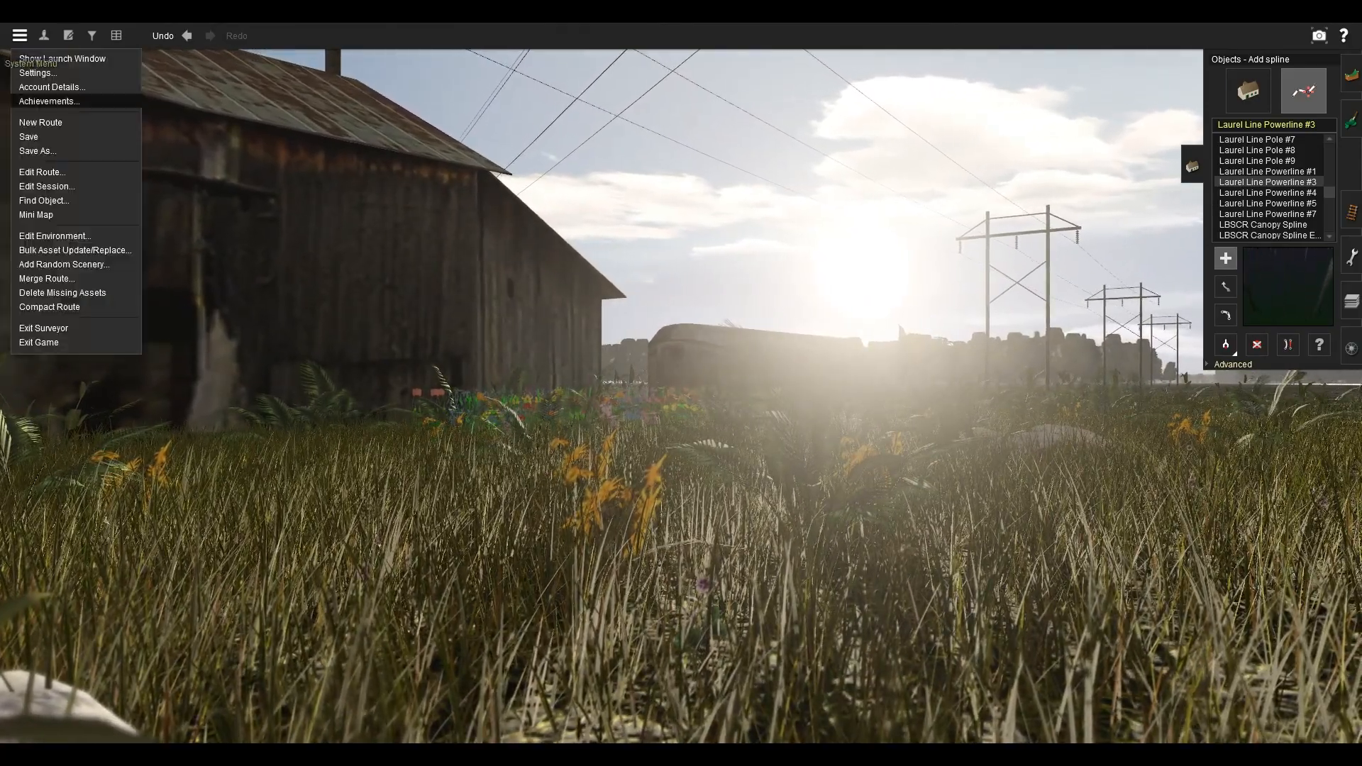
pyautogui.click(55, 236)
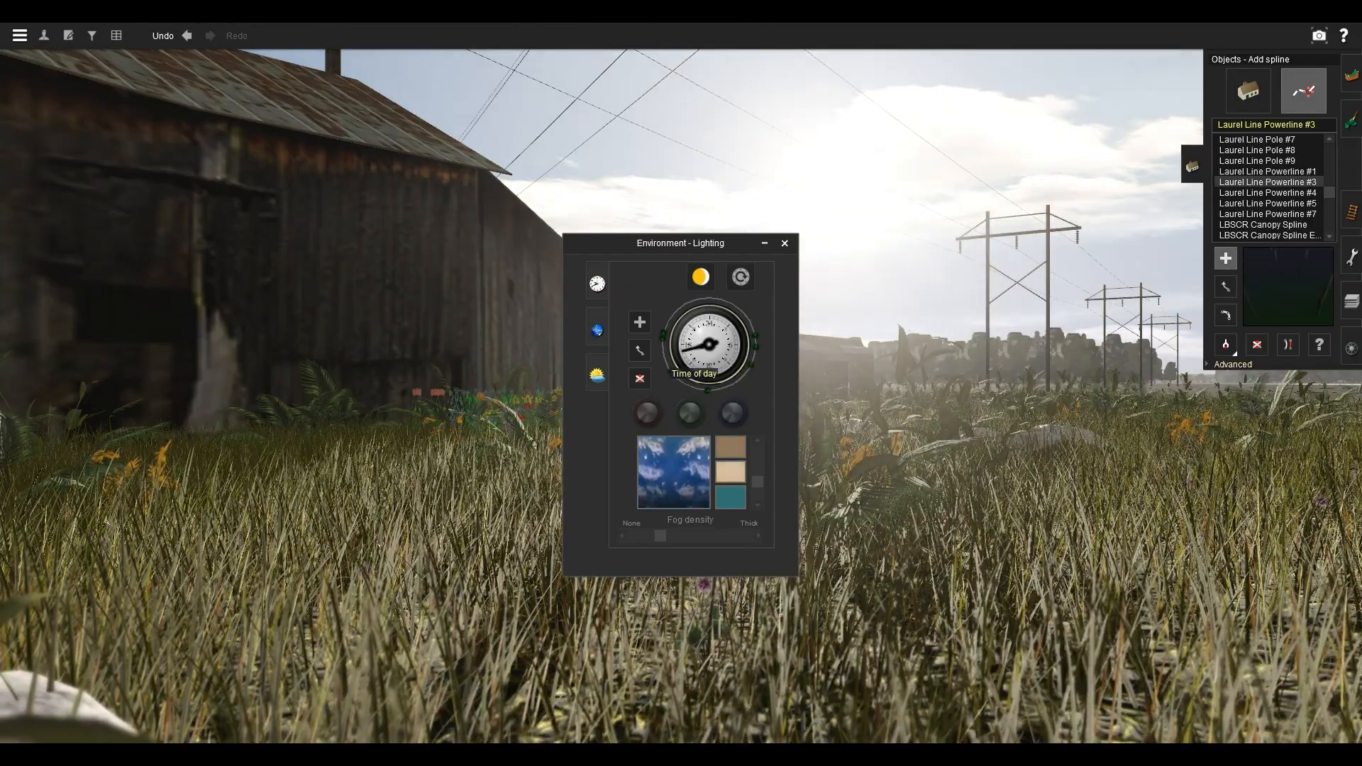
pyautogui.click(784, 244)
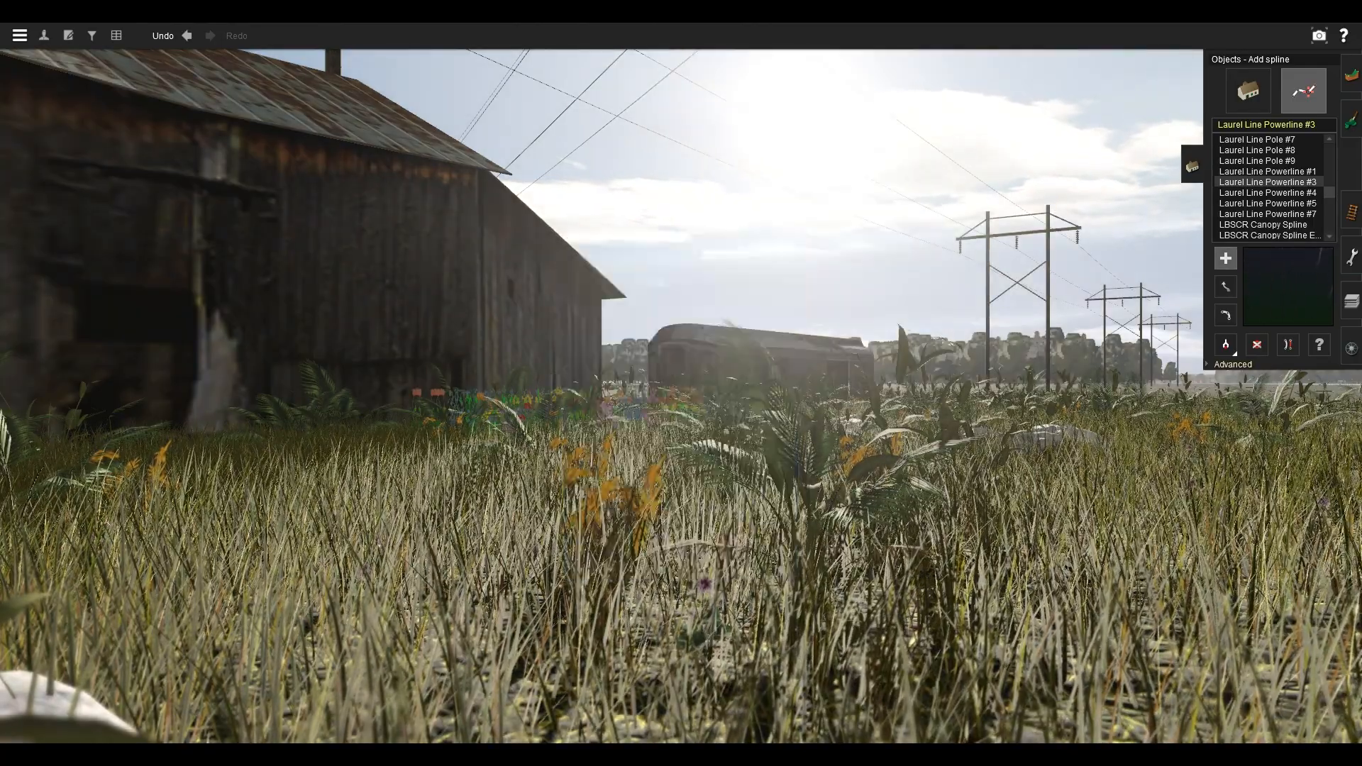
# Examine the flowers, ferns and turf grass beside the barn at ground level under the changed lighting.
pyautogui.rightClick(745, 483)
pyautogui.press('w')
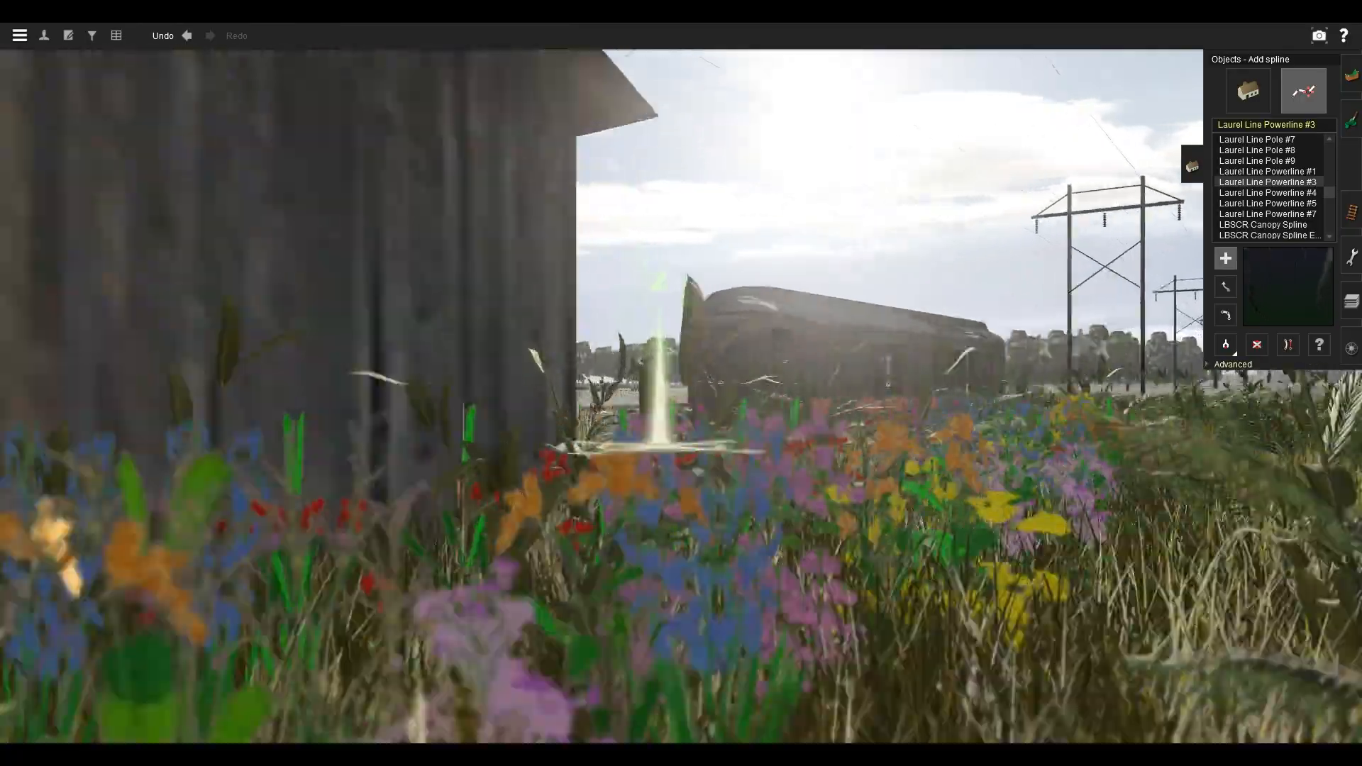
pyautogui.press('a')
pyautogui.press('s')
pyautogui.press('w')
pyautogui.press('d')
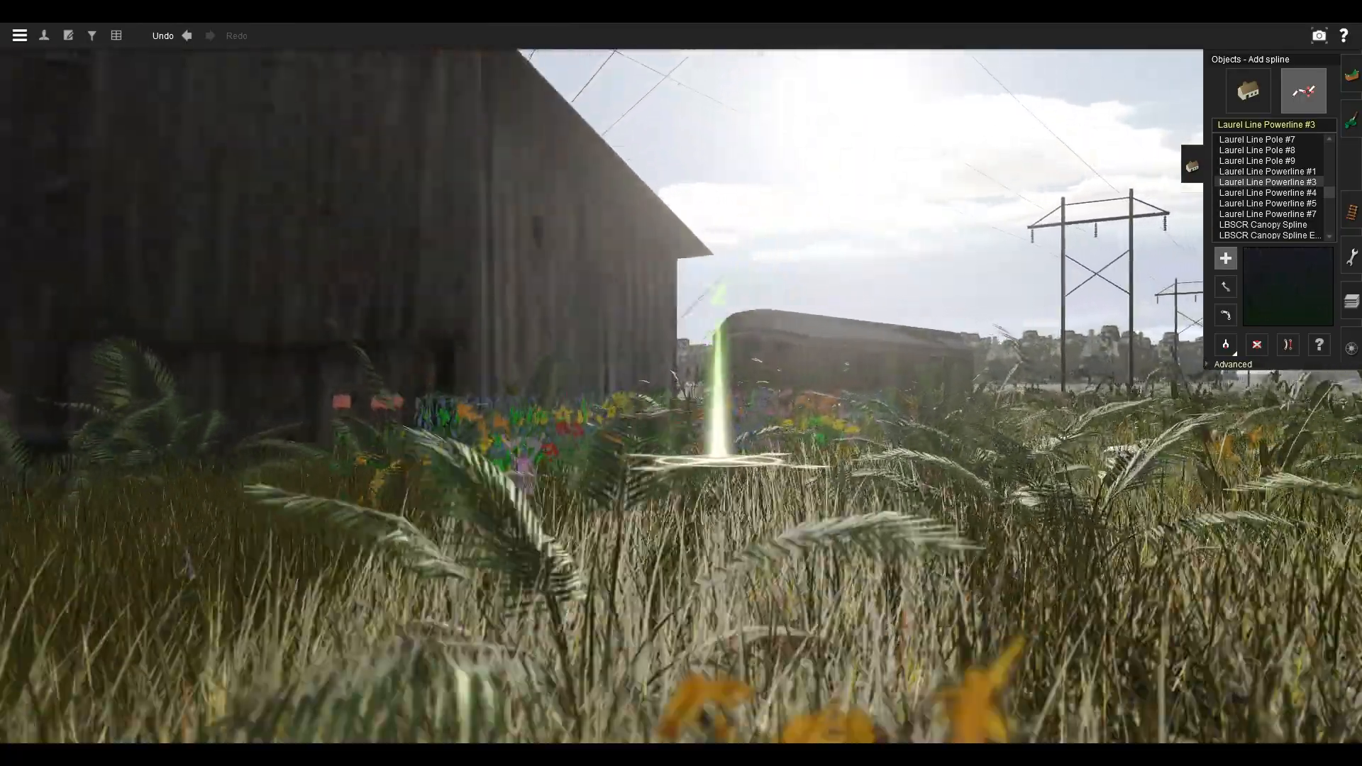
pyautogui.press('s')
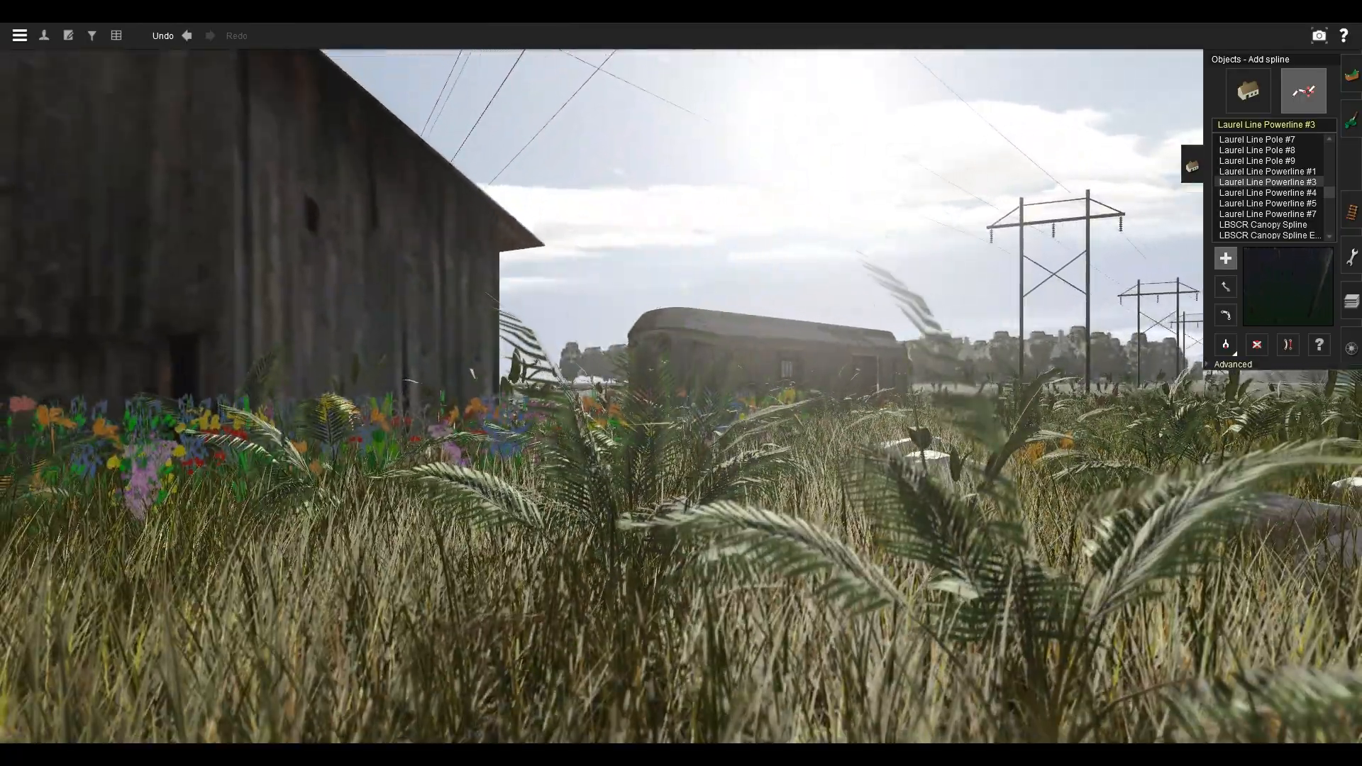
pyautogui.press('Right')
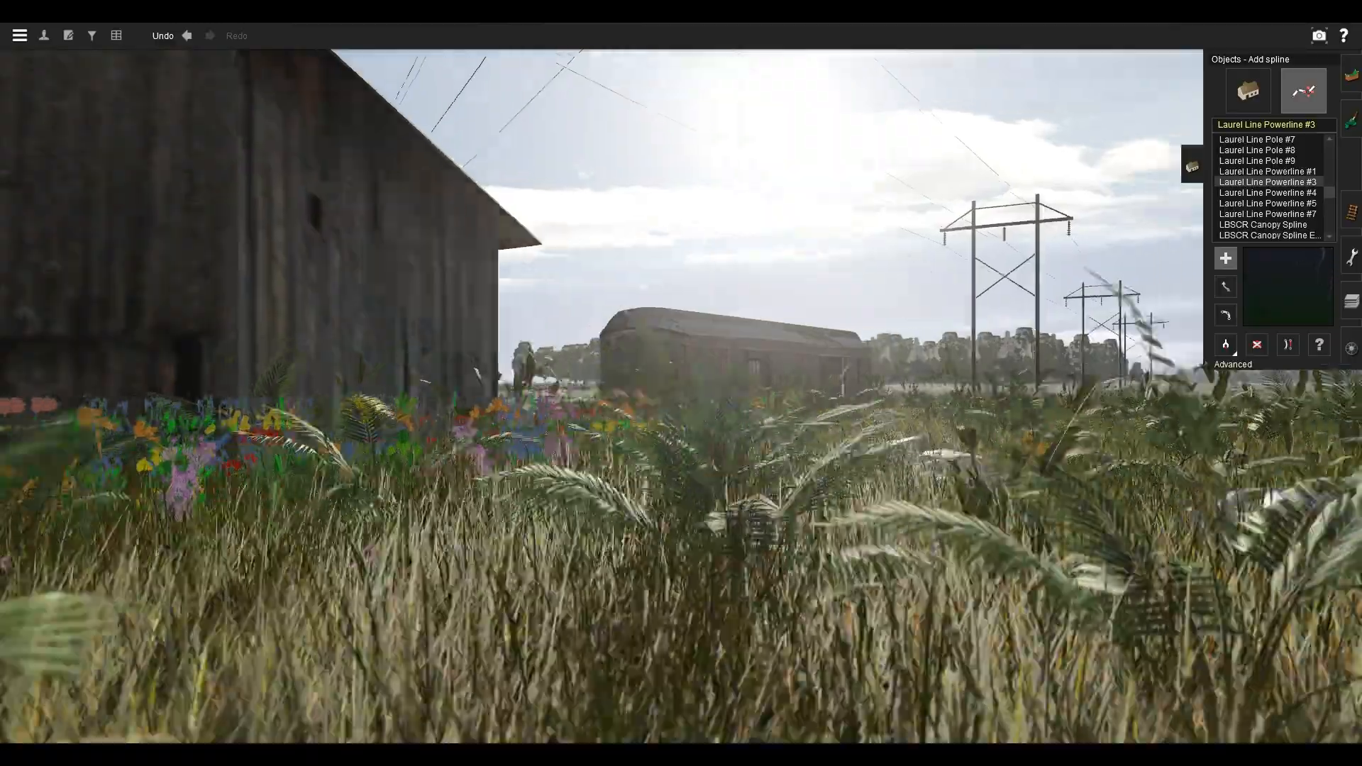
# Examine the flowers, ferns, rocks and turf grass around the barn and baggage car from ground level and raised angles.
pyautogui.press('Up')
pyautogui.press('Left')
pyautogui.press('Right')
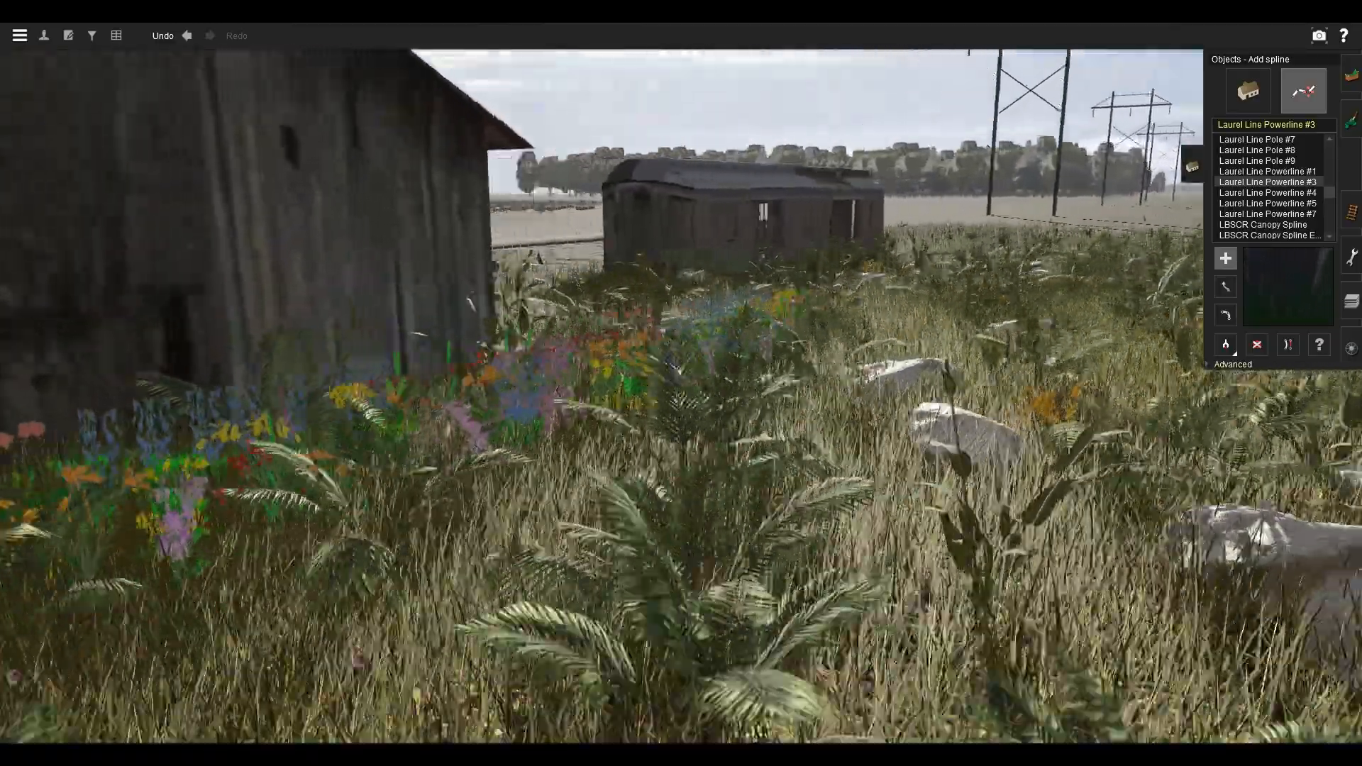
pyautogui.press('Left')
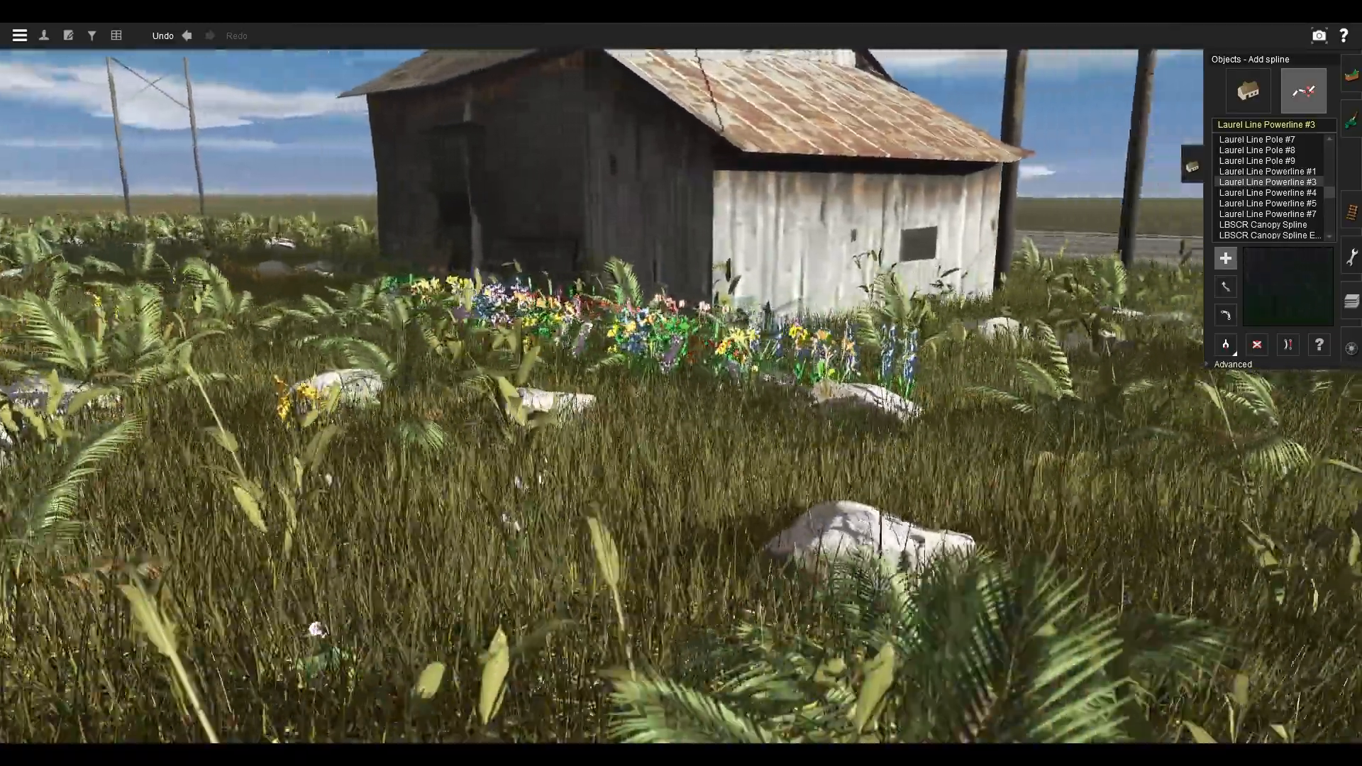
pyautogui.press('Down')
pyautogui.press('Left')
pyautogui.press('Down')
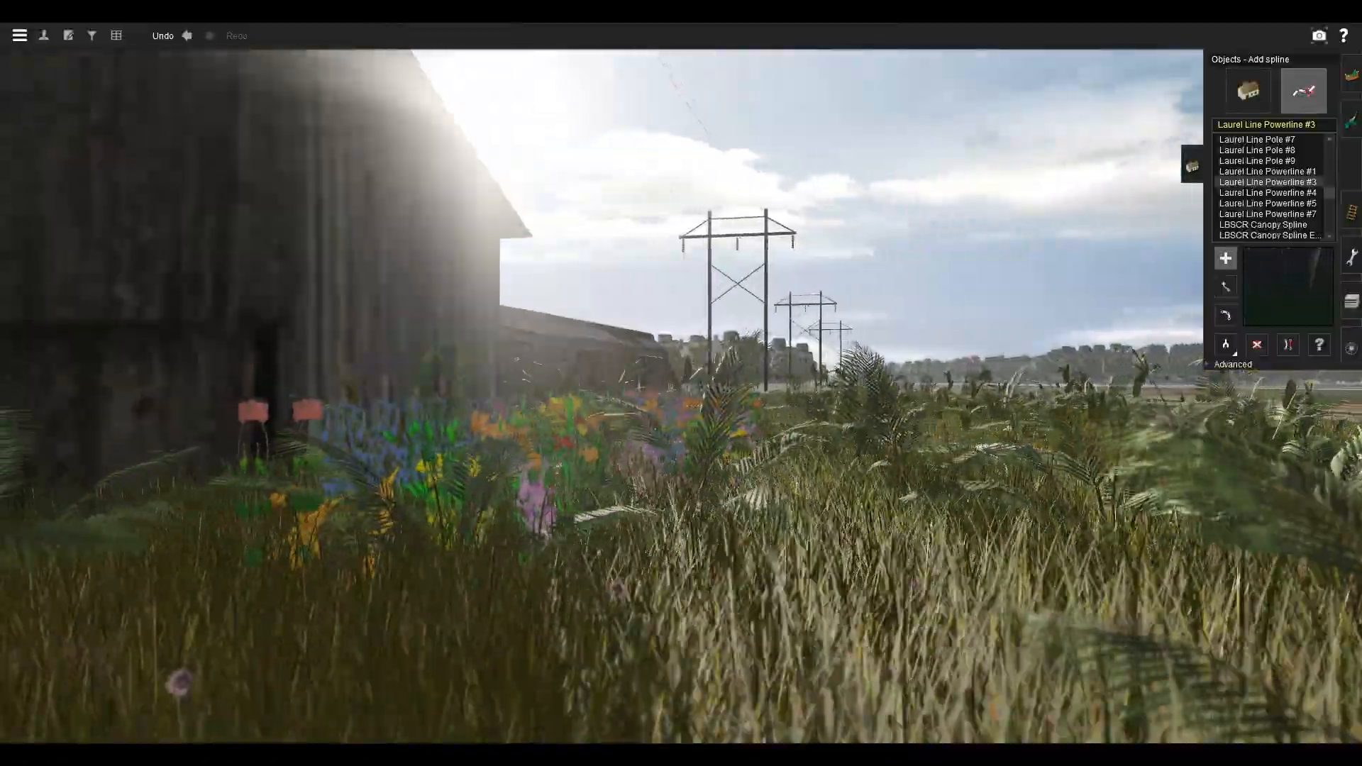
pyautogui.press('Right')
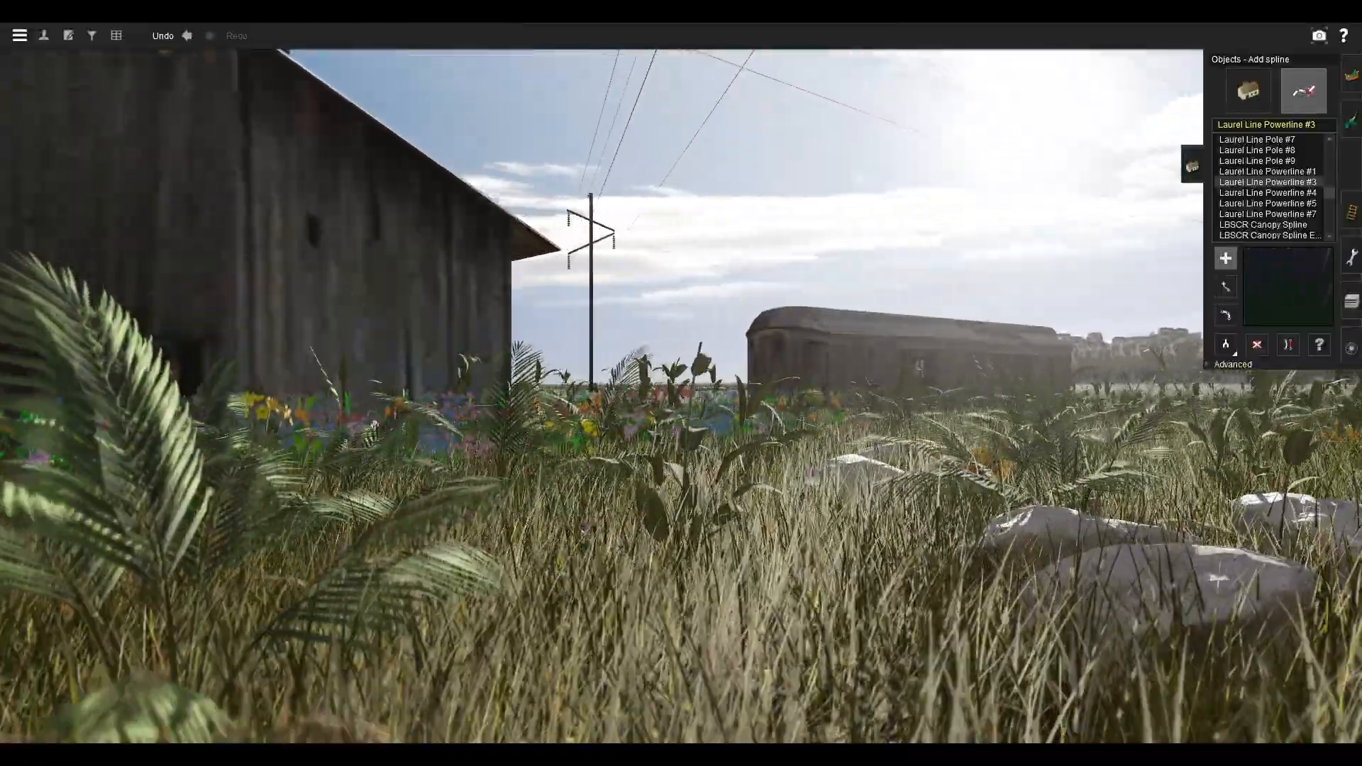
pyautogui.press('Up')
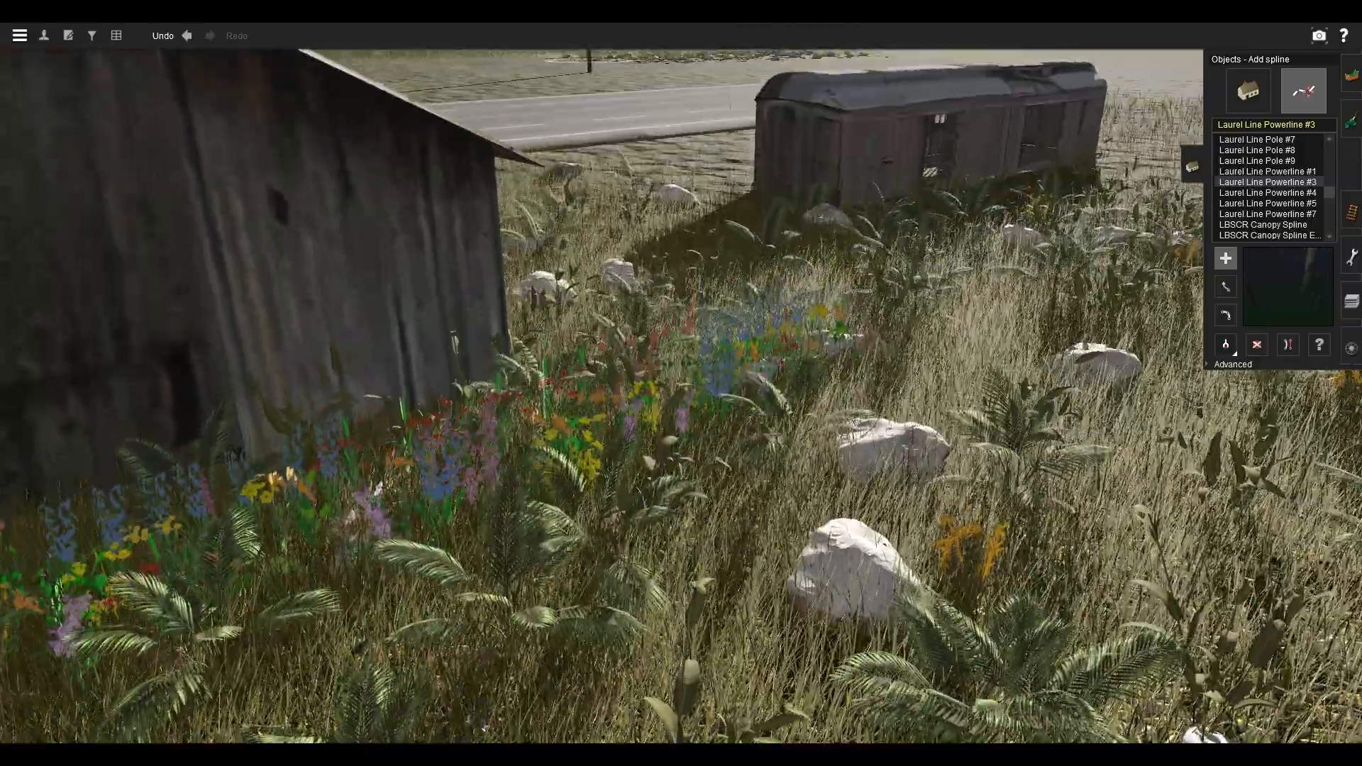
# Examine the whole scene from above, then the ground clutter close up on both sides of the track.
pyautogui.scroll(-5, 681, 383)
pyautogui.rightClick(1071, 717)
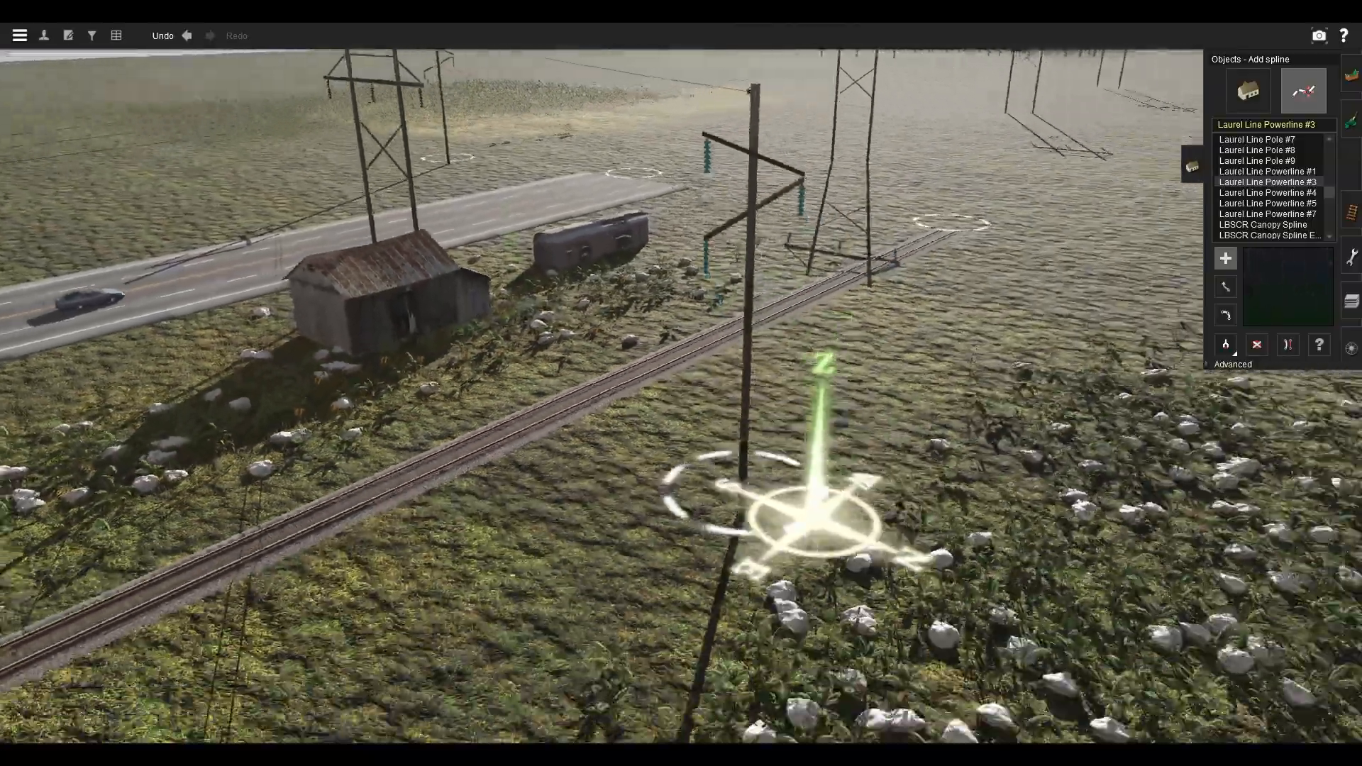
pyautogui.scroll(6, 681, 383)
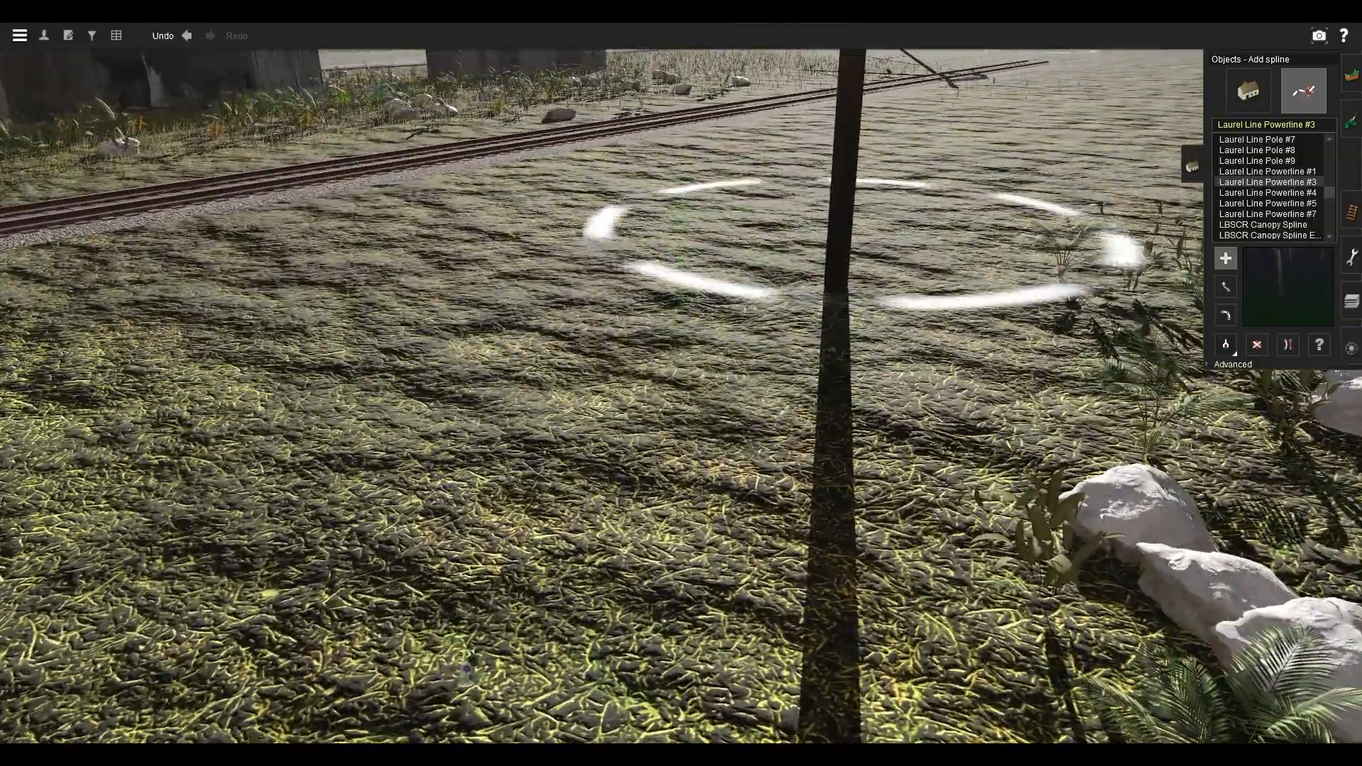
pyautogui.press('Left')
pyautogui.press('Down')
pyautogui.press('Right')
pyautogui.press('Right')
pyautogui.rightClick(584, 371)
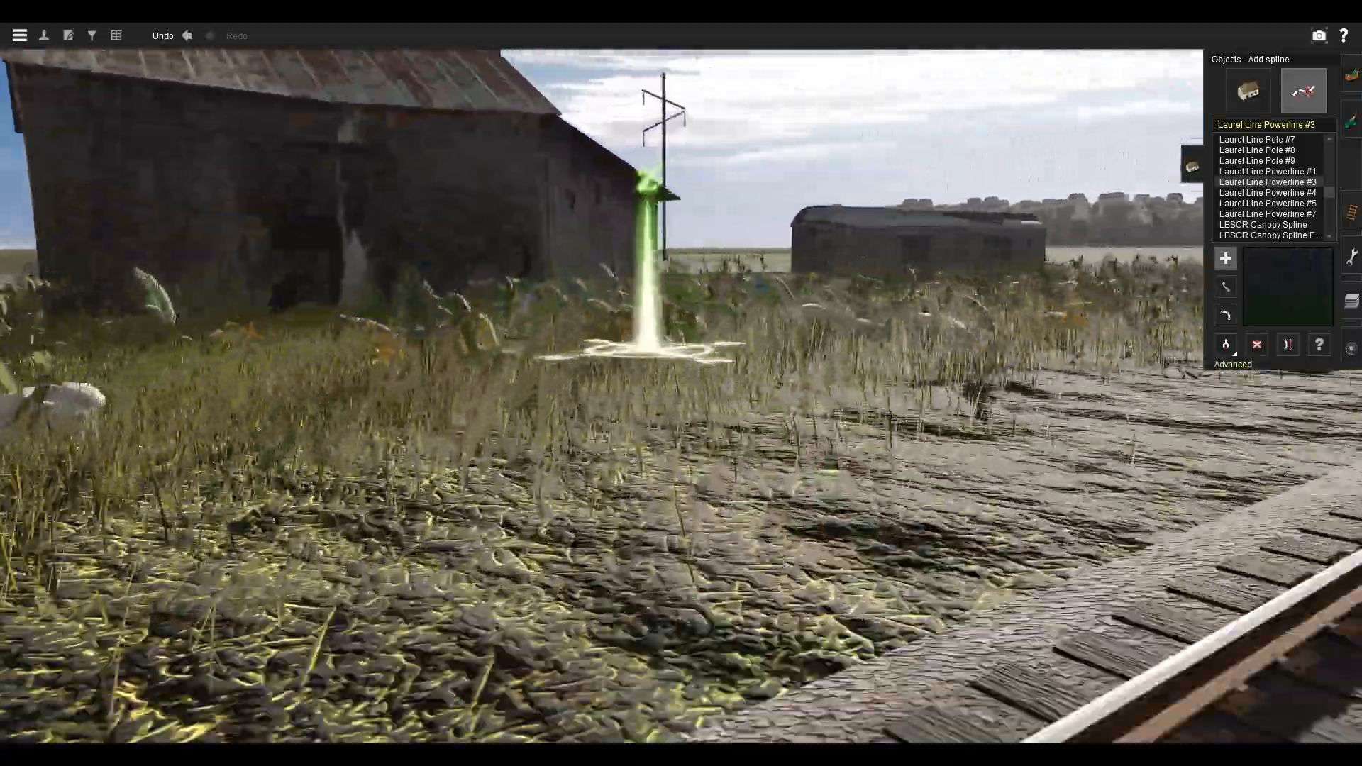
# Examine the view through the tall grass past the barn towards the baggage car and both power lines.
pyautogui.press('Left')
pyautogui.press('Down')
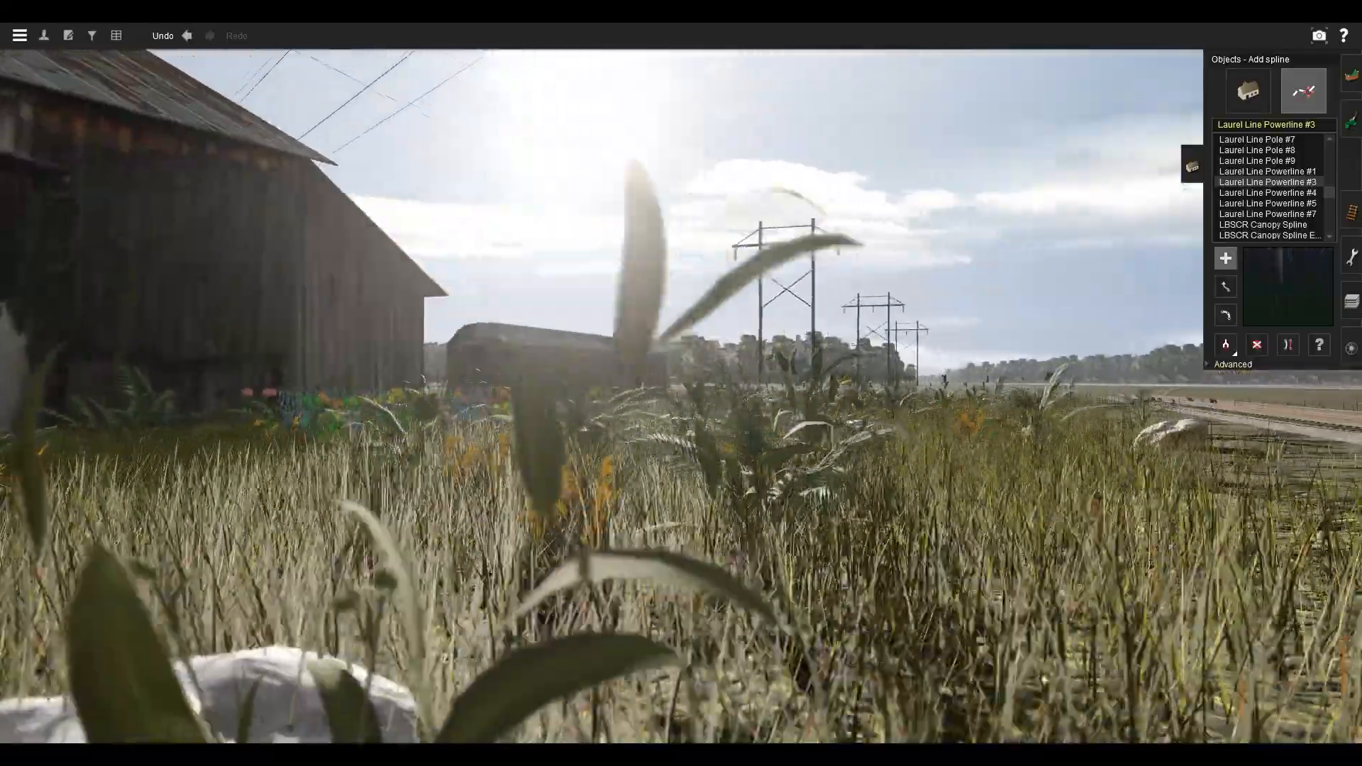
pyautogui.rightClick(577, 475)
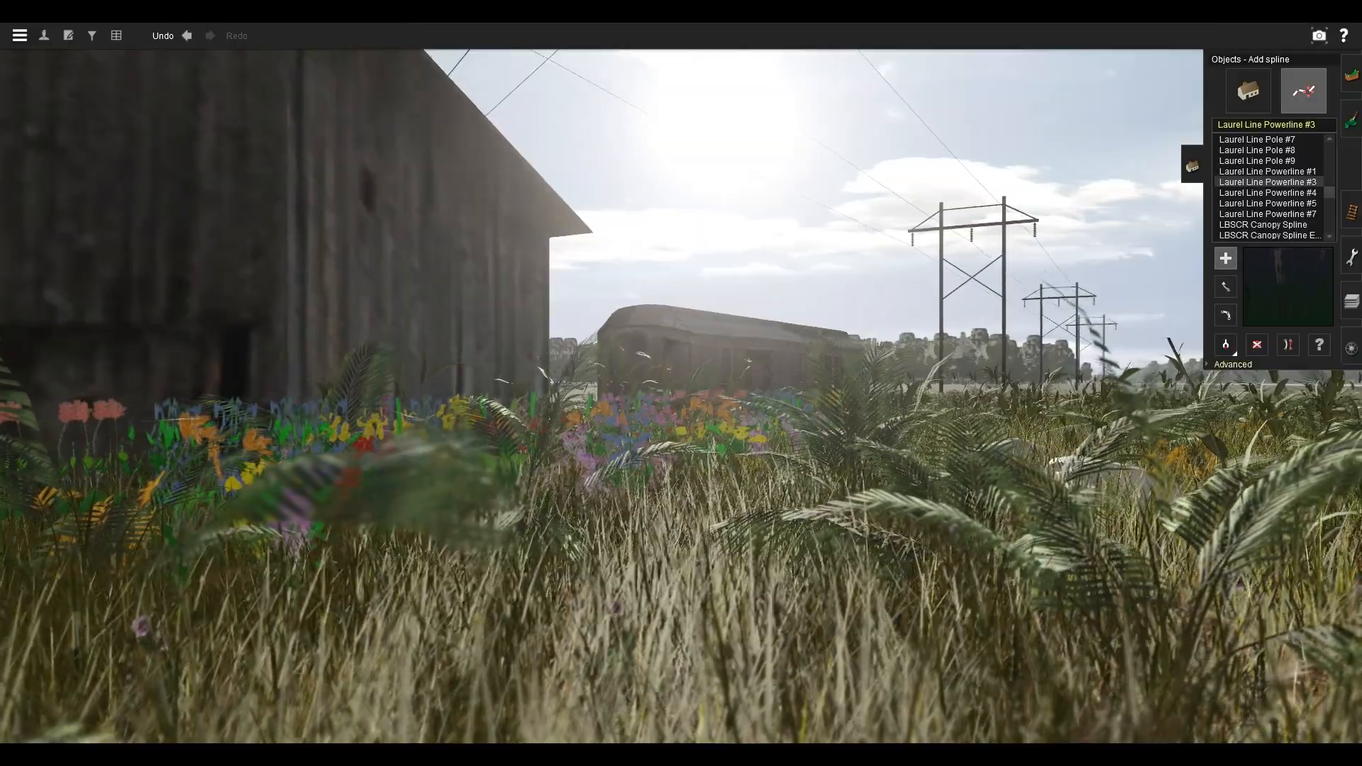
pyautogui.press('Right')
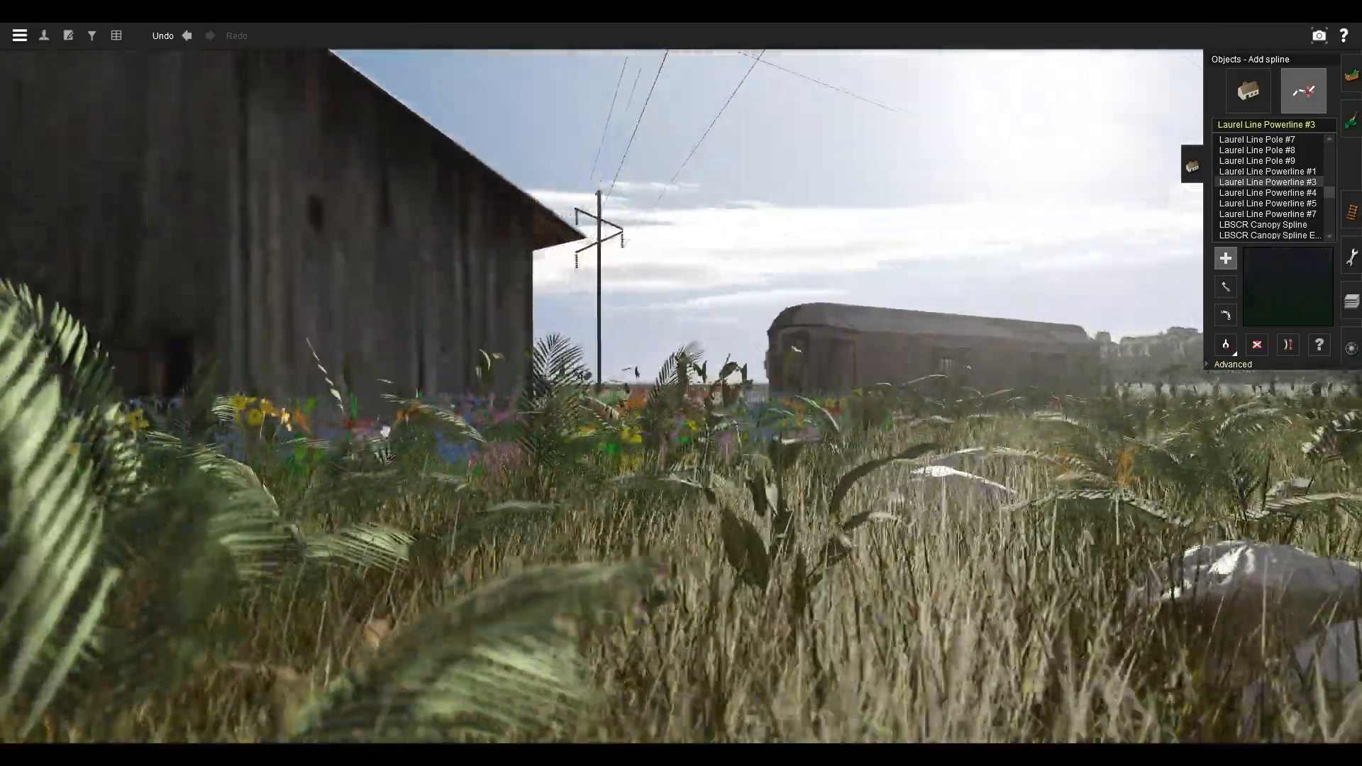
pyautogui.press('Up')
pyautogui.press('Left')
pyautogui.press('Down')
pyautogui.press('Right')
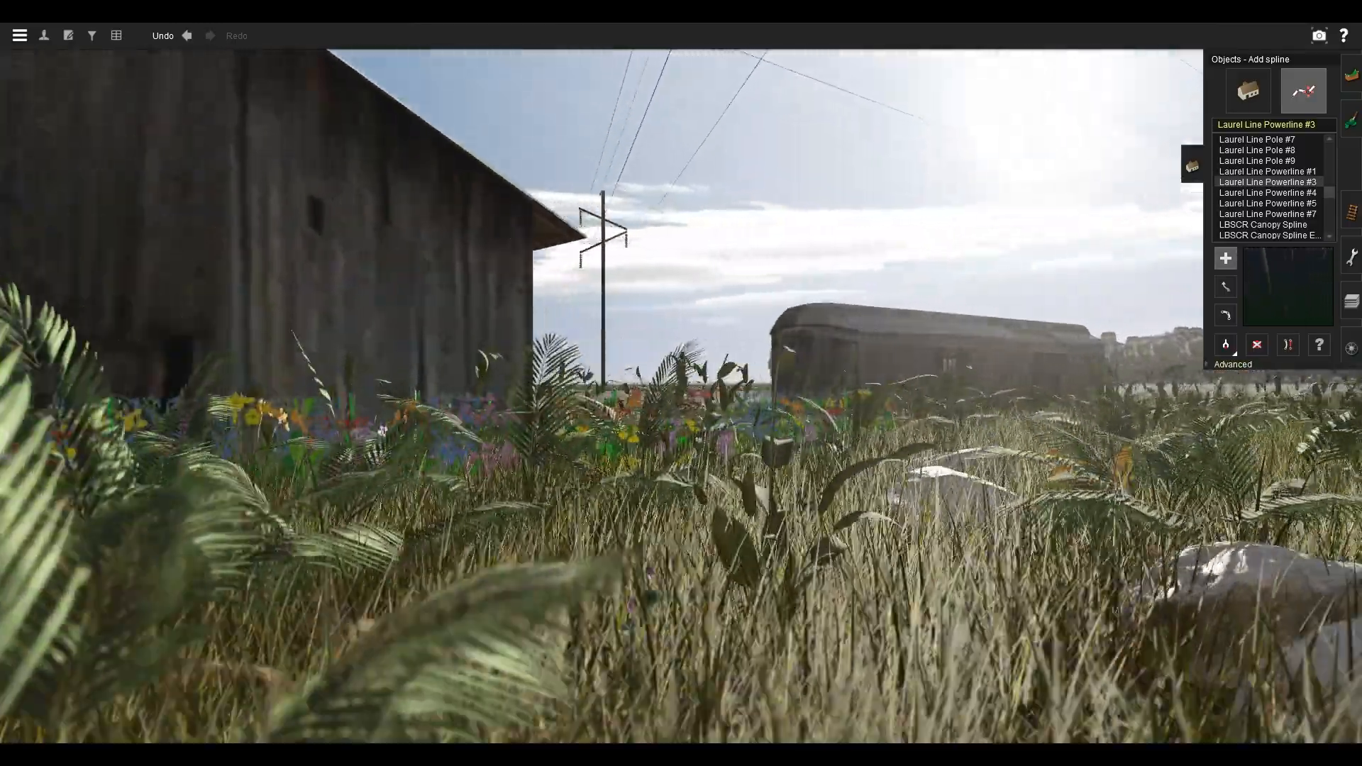
pyautogui.press('Left')
pyautogui.press('Left')
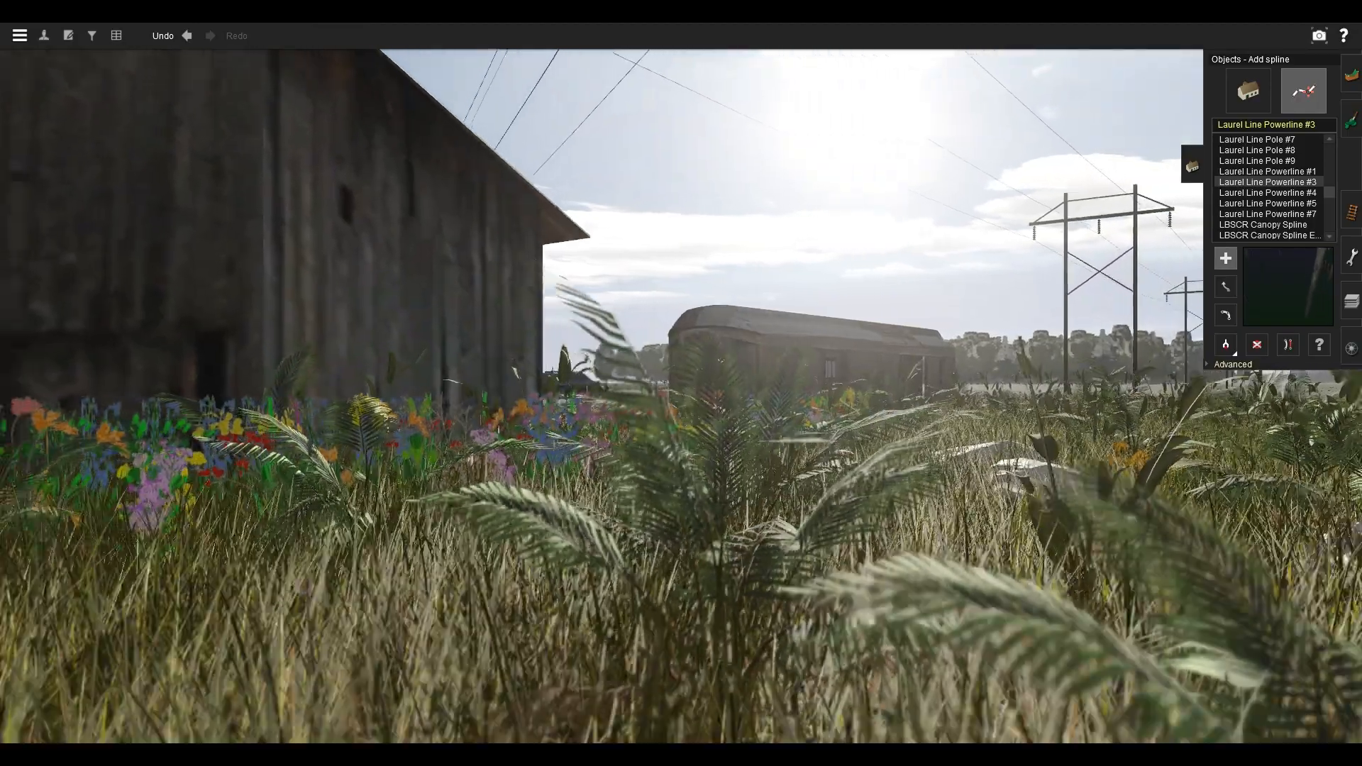
pyautogui.press('Right')
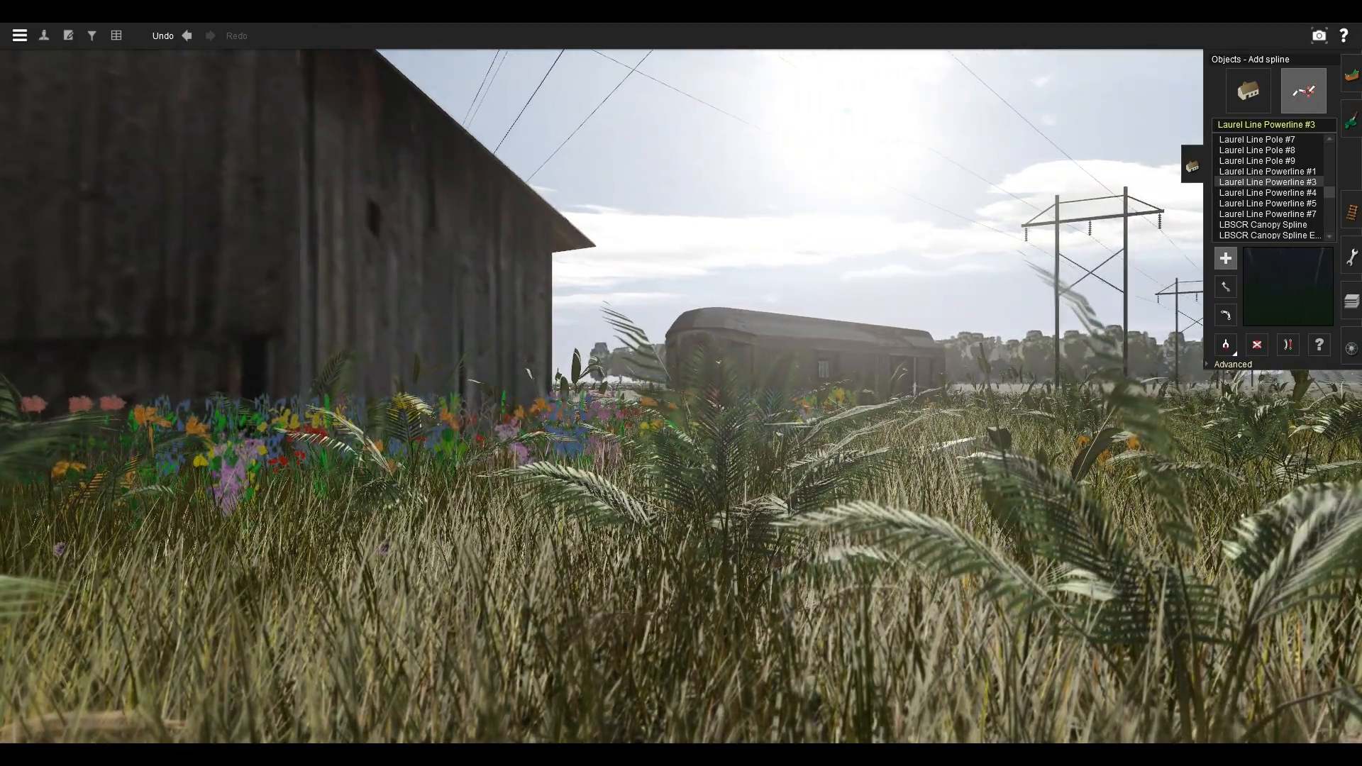
# Add the n_boy_3 figure in the grass near the baggage car and rotate it to face away.
pyautogui.press('o')
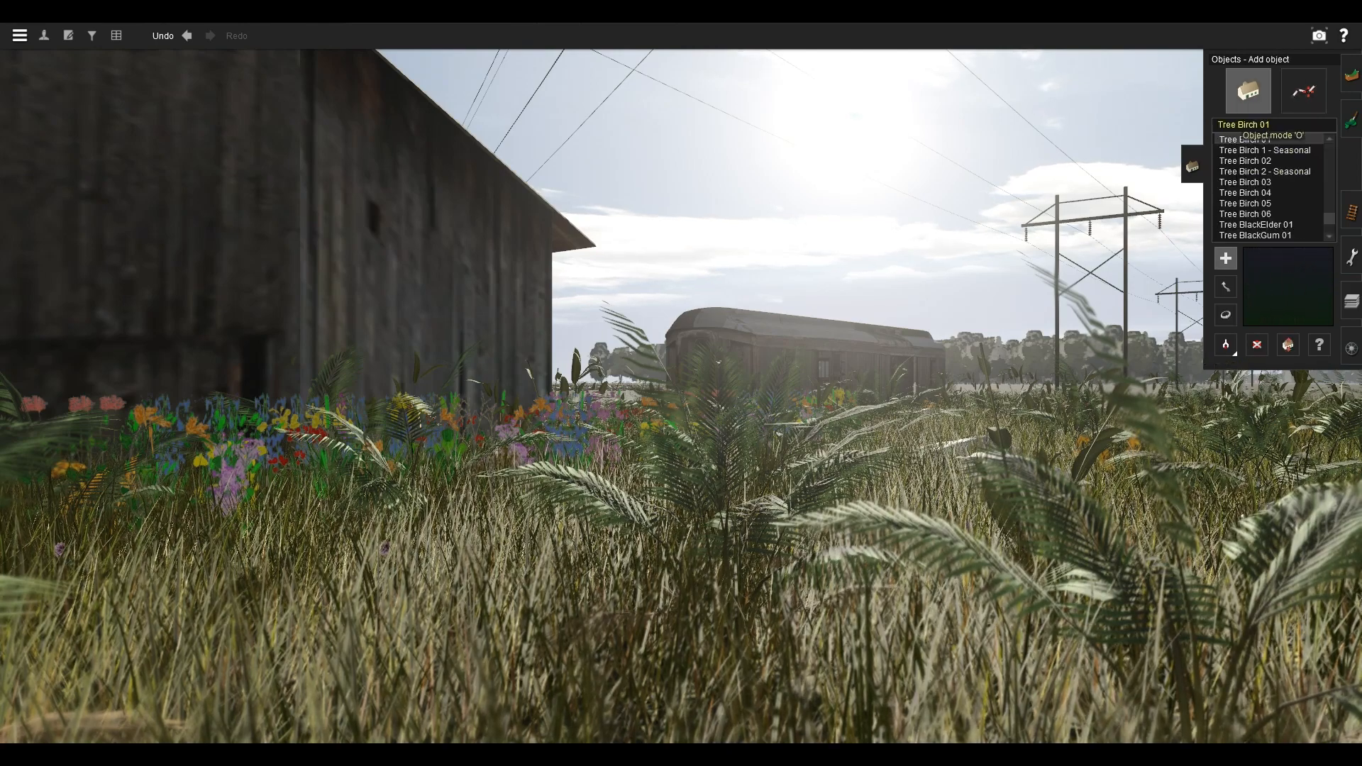
pyautogui.write('N')
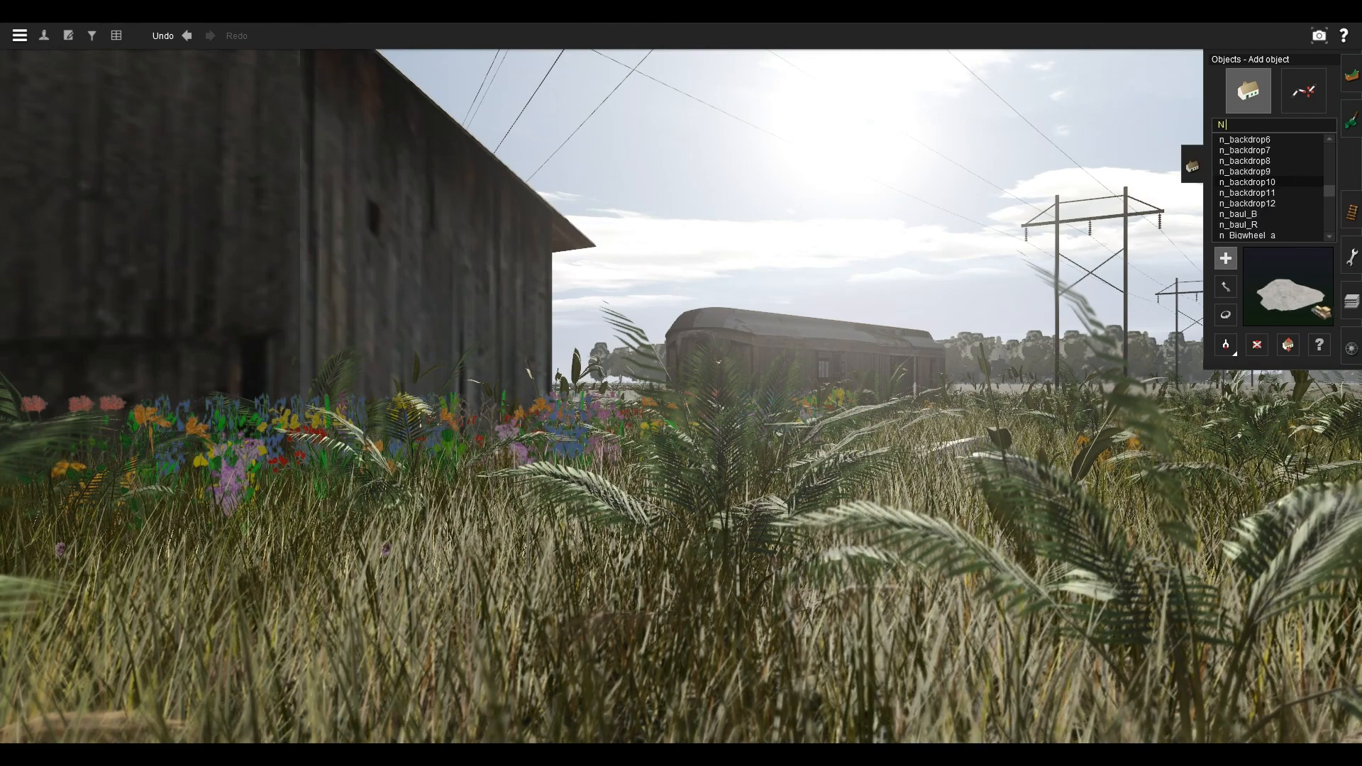
pyautogui.click(1236, 171)
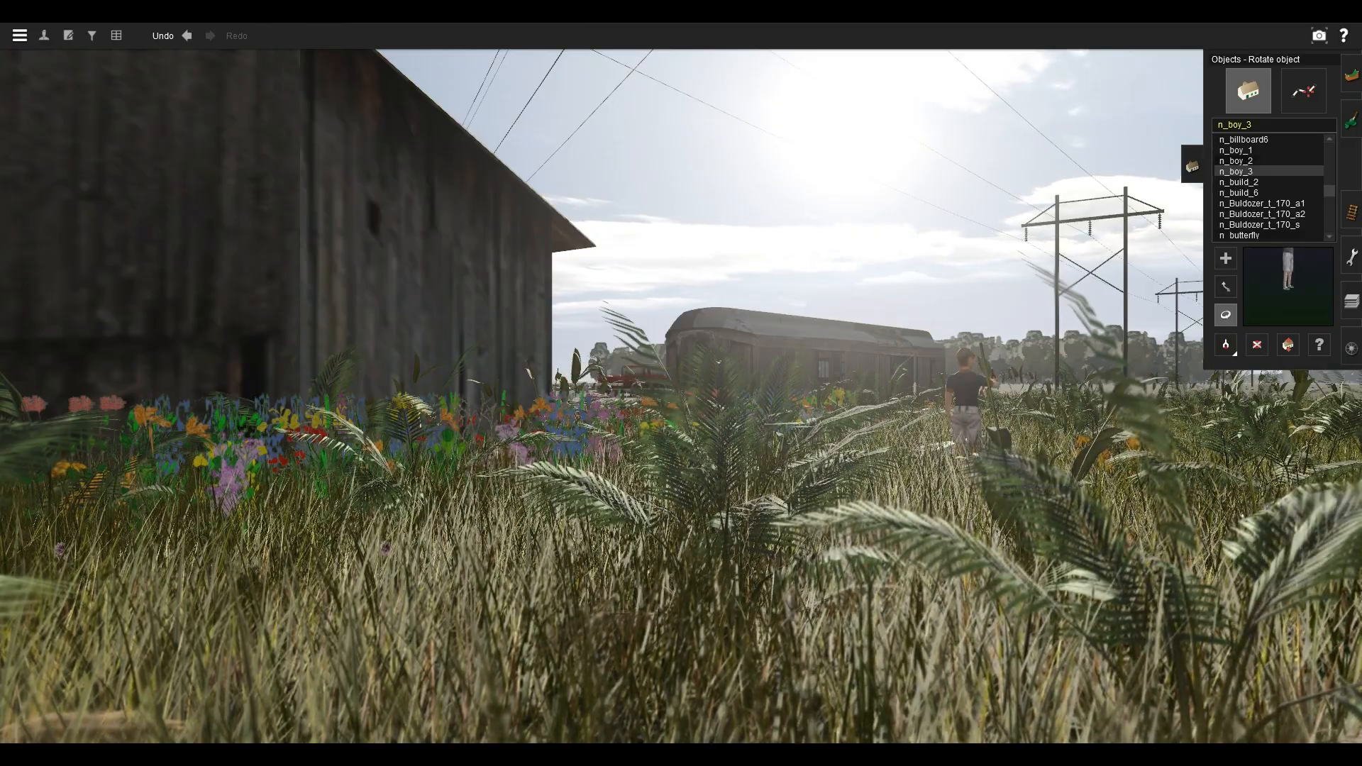
# Examine the boy figure among the flowers, ferns and rocks from several sides and close up from behind.
pyautogui.press('Right')
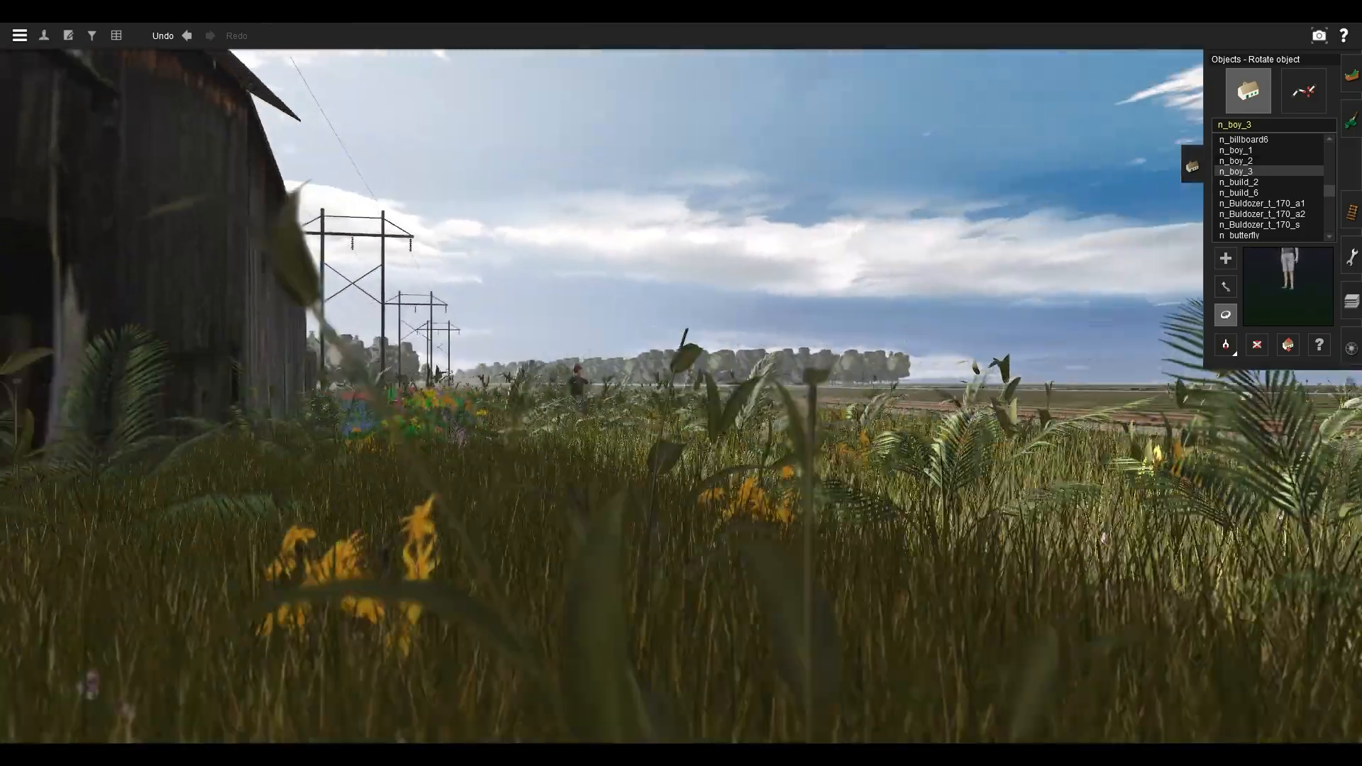
pyautogui.press('Left')
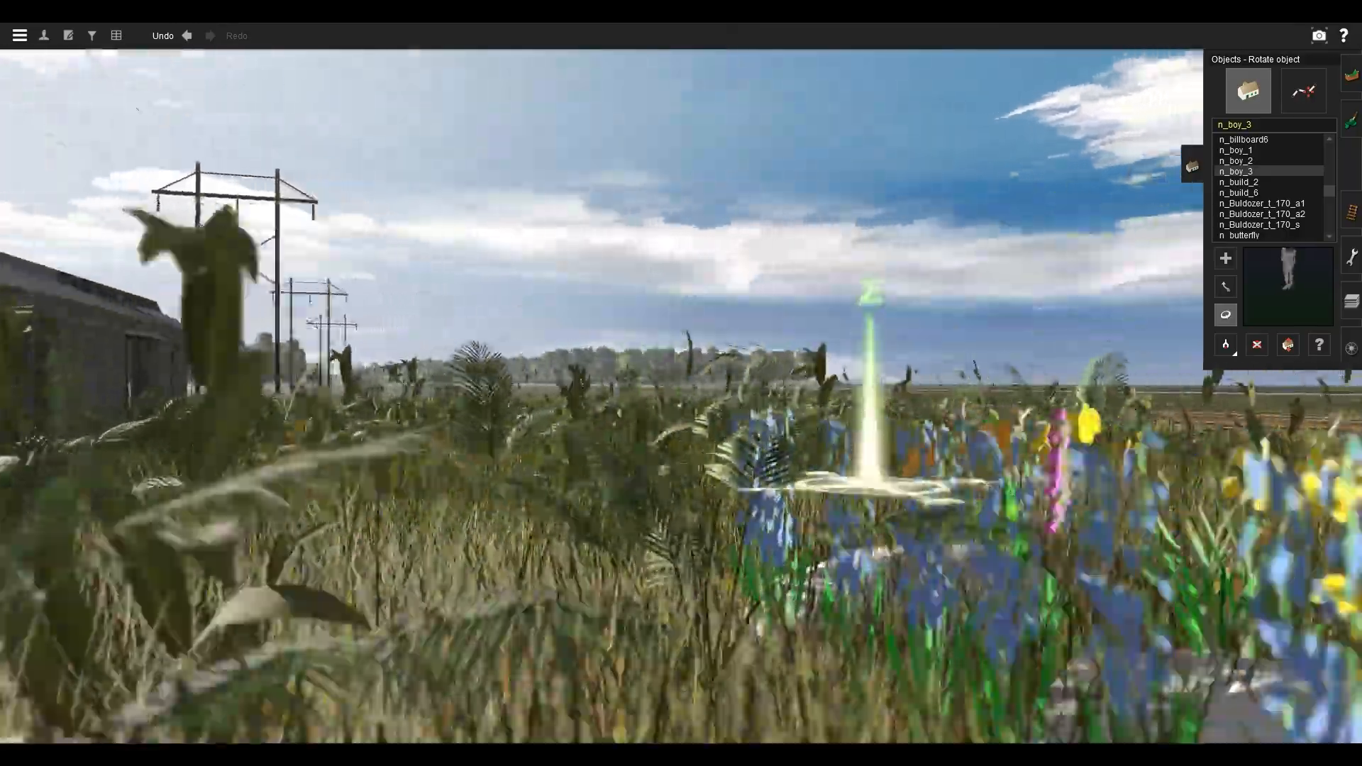
pyautogui.press('Up')
pyautogui.press('Down')
pyautogui.press('Right')
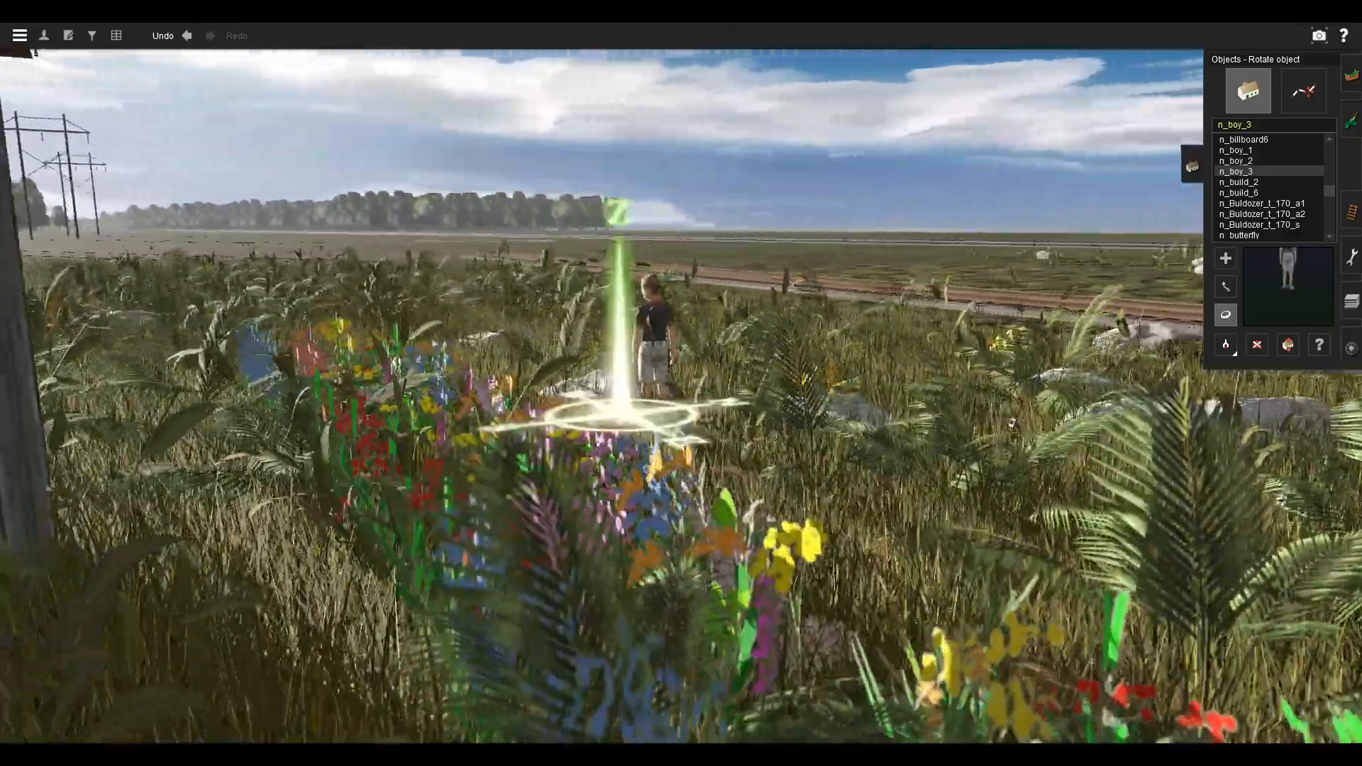
pyautogui.press('Up')
pyautogui.press('Left')
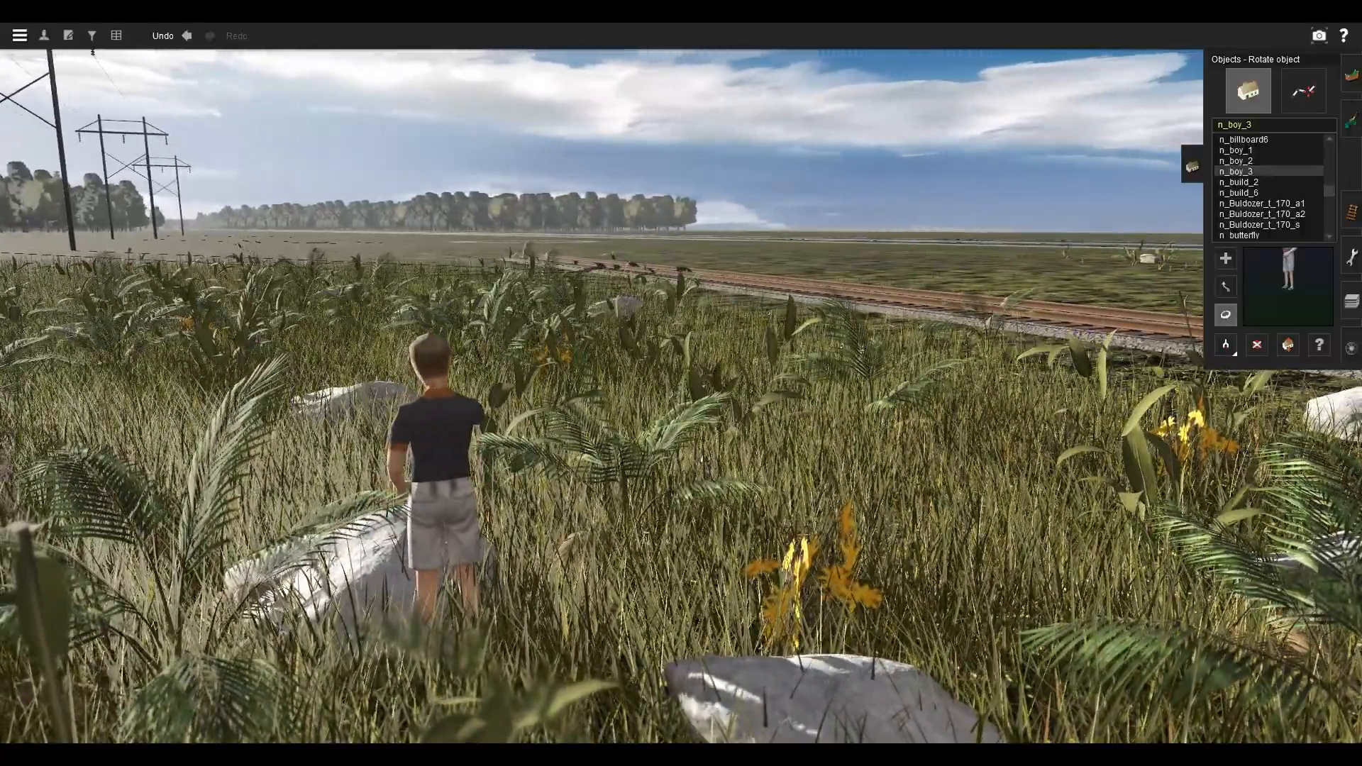
# Add Tree AmericanBeech 01 trees beside the barn and near the baggage car.
pyautogui.write('TR')
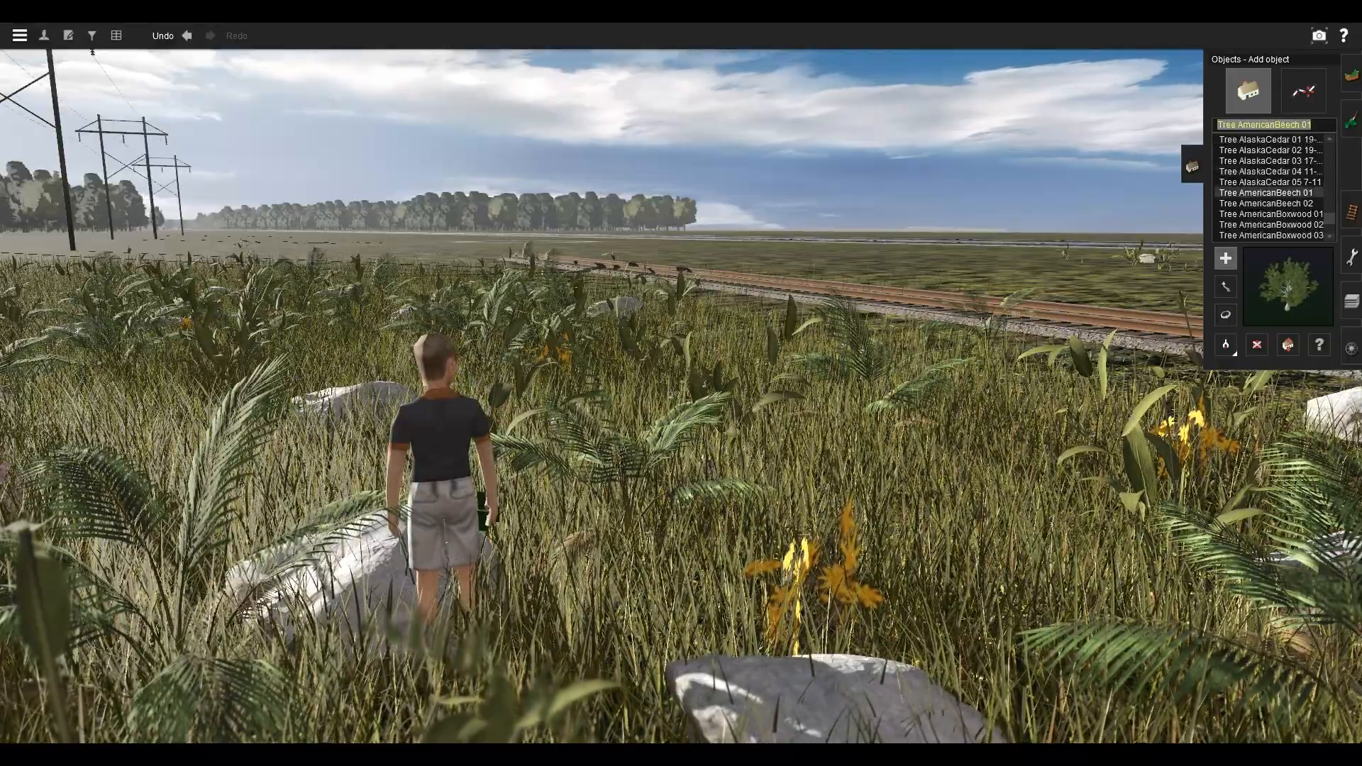
pyautogui.scroll(-5, 681, 398)
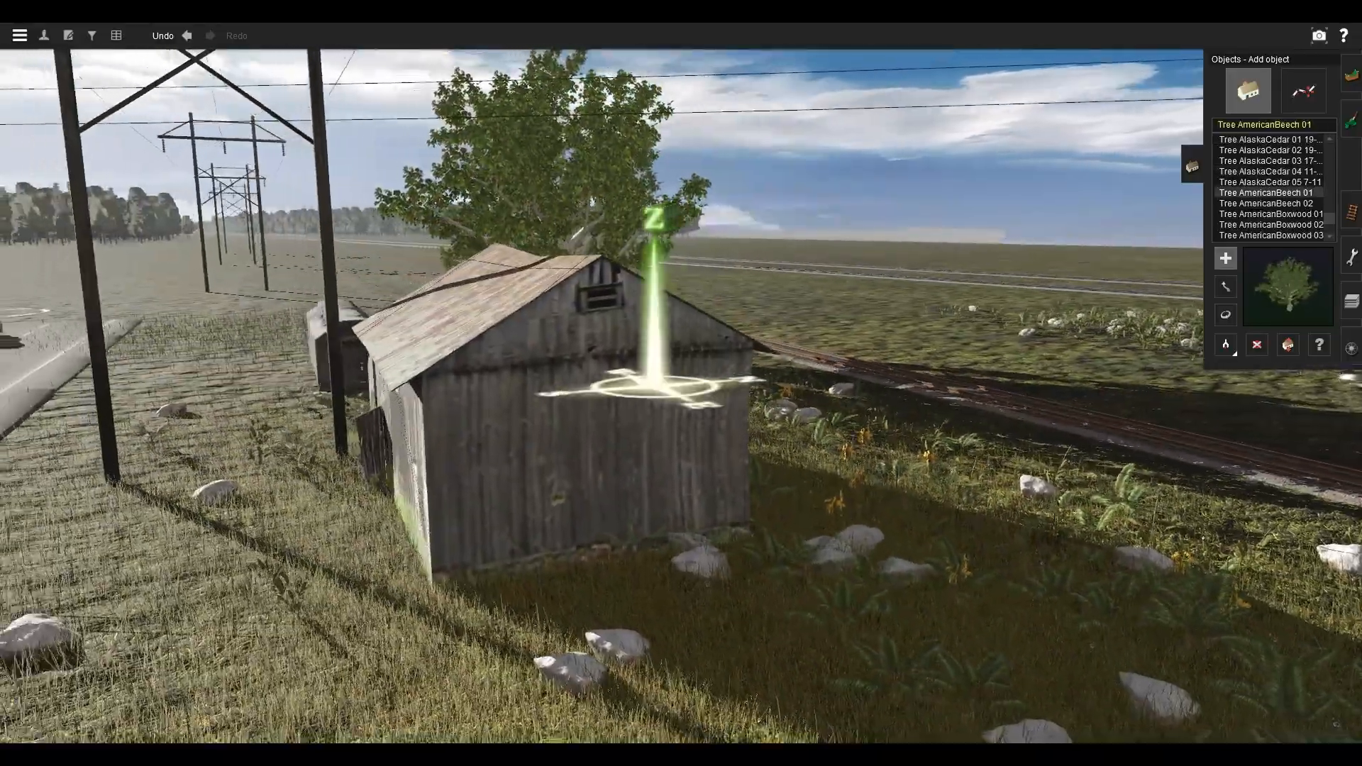
pyautogui.press('Left')
pyautogui.press('Left')
pyautogui.click(401, 366)
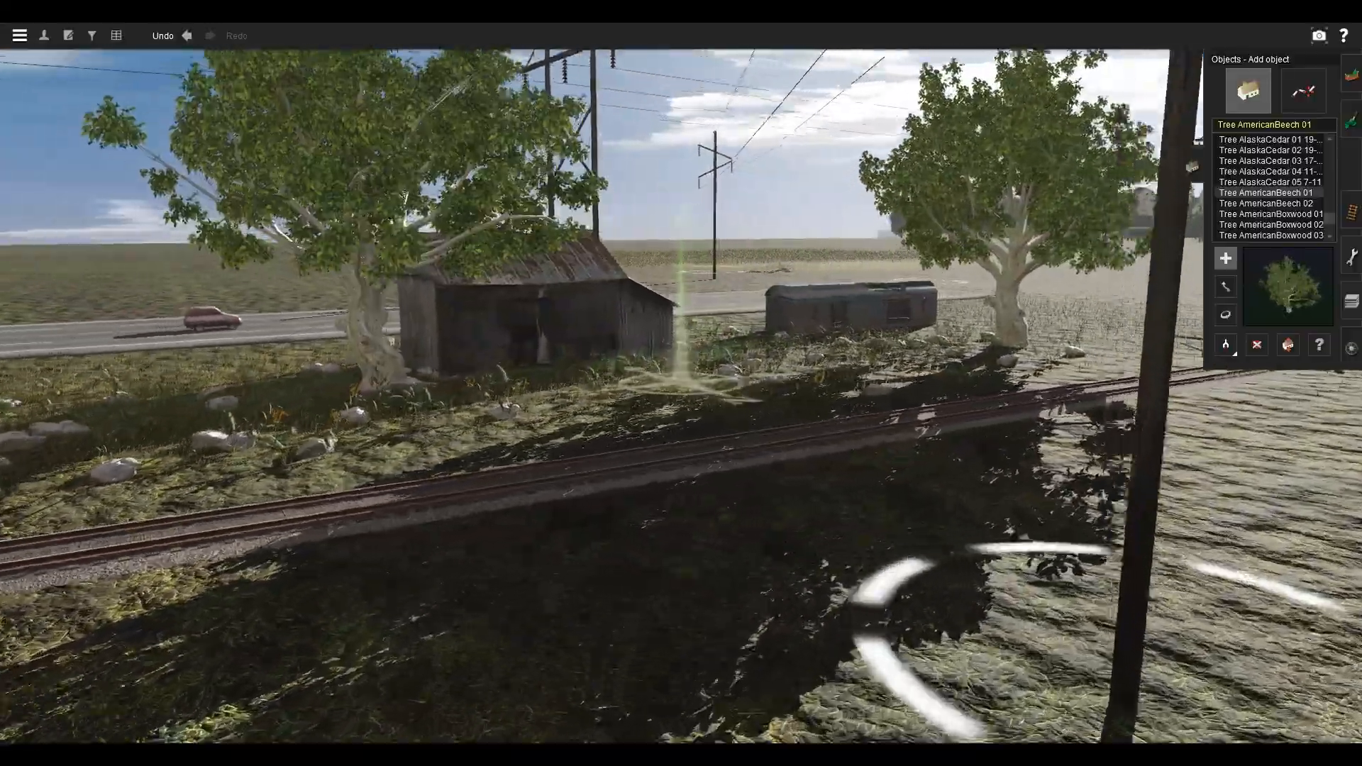
pyautogui.rightClick(454, 376)
pyautogui.moveTo(468, 383); pyautogui.dragTo(468, 284, button='right')
pyautogui.rightClick(901, 433)
pyautogui.moveTo(805, 419); pyautogui.dragTo(682, 383, button='right')
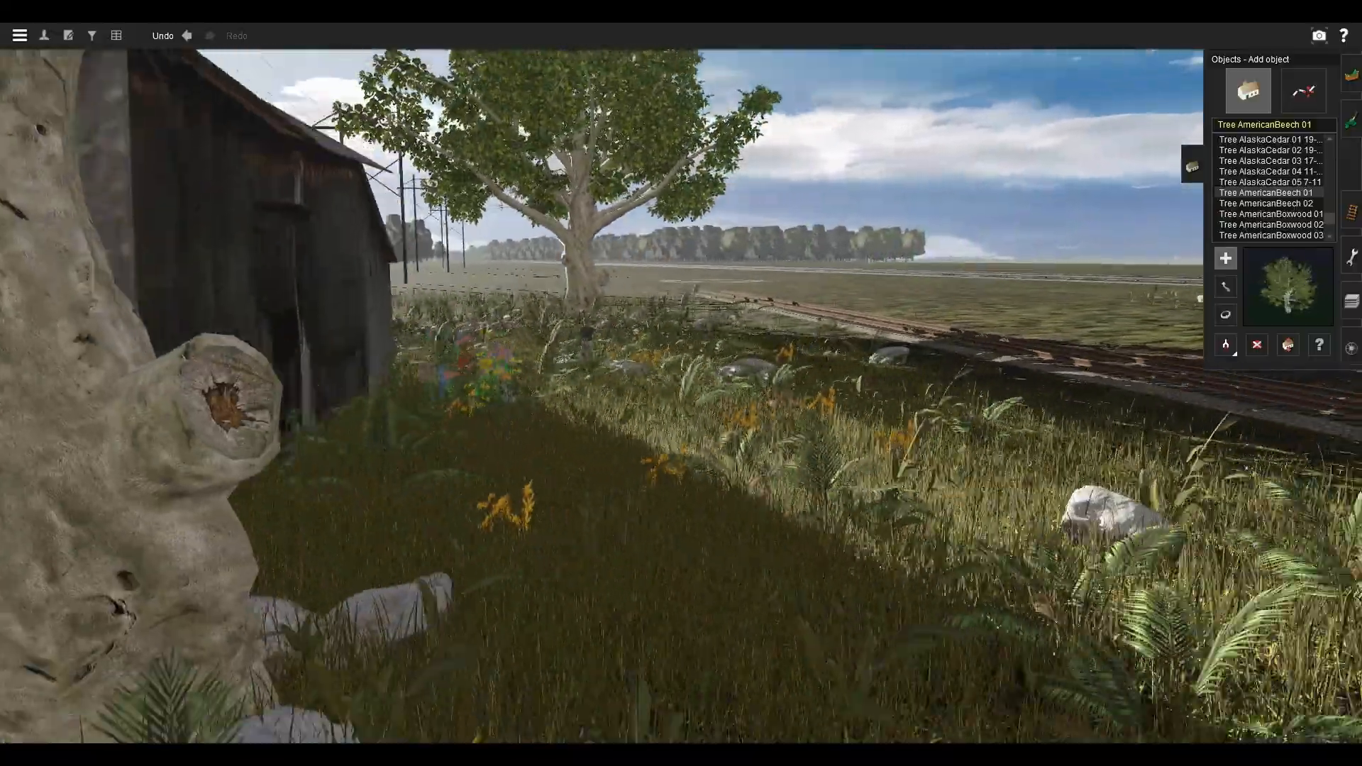
# Add a scattered group of AmericanBoxwood Topiary 01 trees in the open field across the track from the barn.
pyautogui.scroll(-2, 1268, 192)
pyautogui.click(1269, 203)
pyautogui.moveTo(762, 406); pyautogui.dragTo(682, 379, button='right')
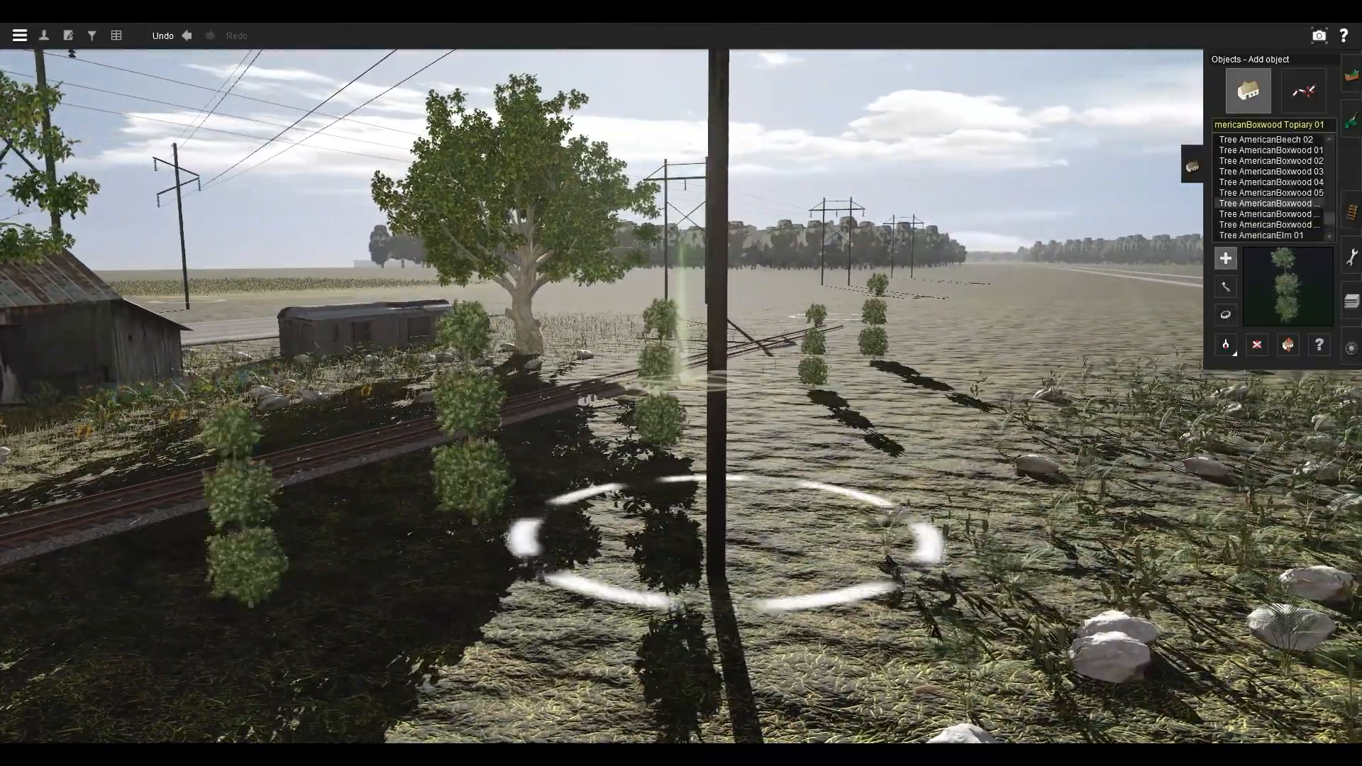
# Add pink-blossomed Tree Apple 01 trees around the topiaries along the far side of the track.
pyautogui.scroll(-3, 1269, 187)
pyautogui.click(1269, 171)
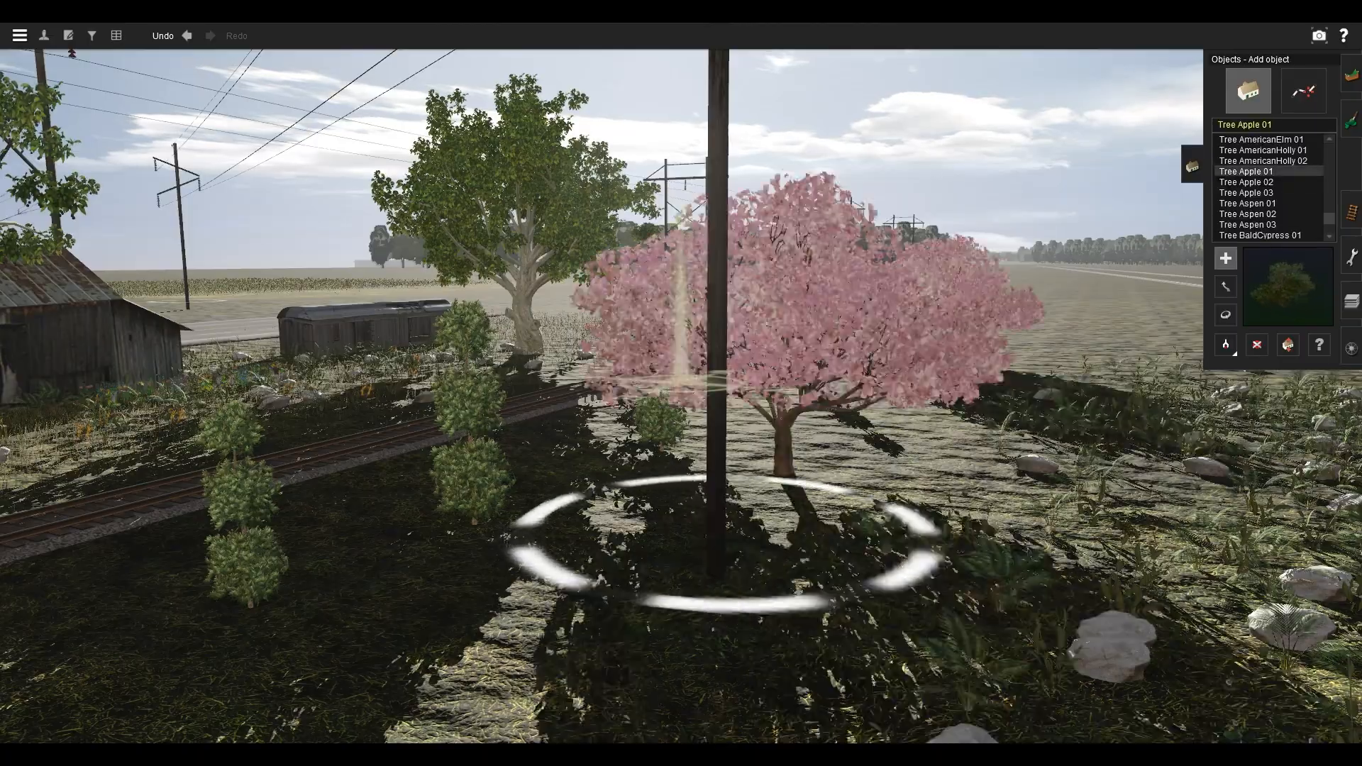
pyautogui.moveTo(683, 380)
pyautogui.mouseDown(button='right')
pyautogui.moveTo(745, 456)
pyautogui.moveTo(711, 389)
pyautogui.moveTo(693, 386)
pyautogui.mouseUp(button='right')
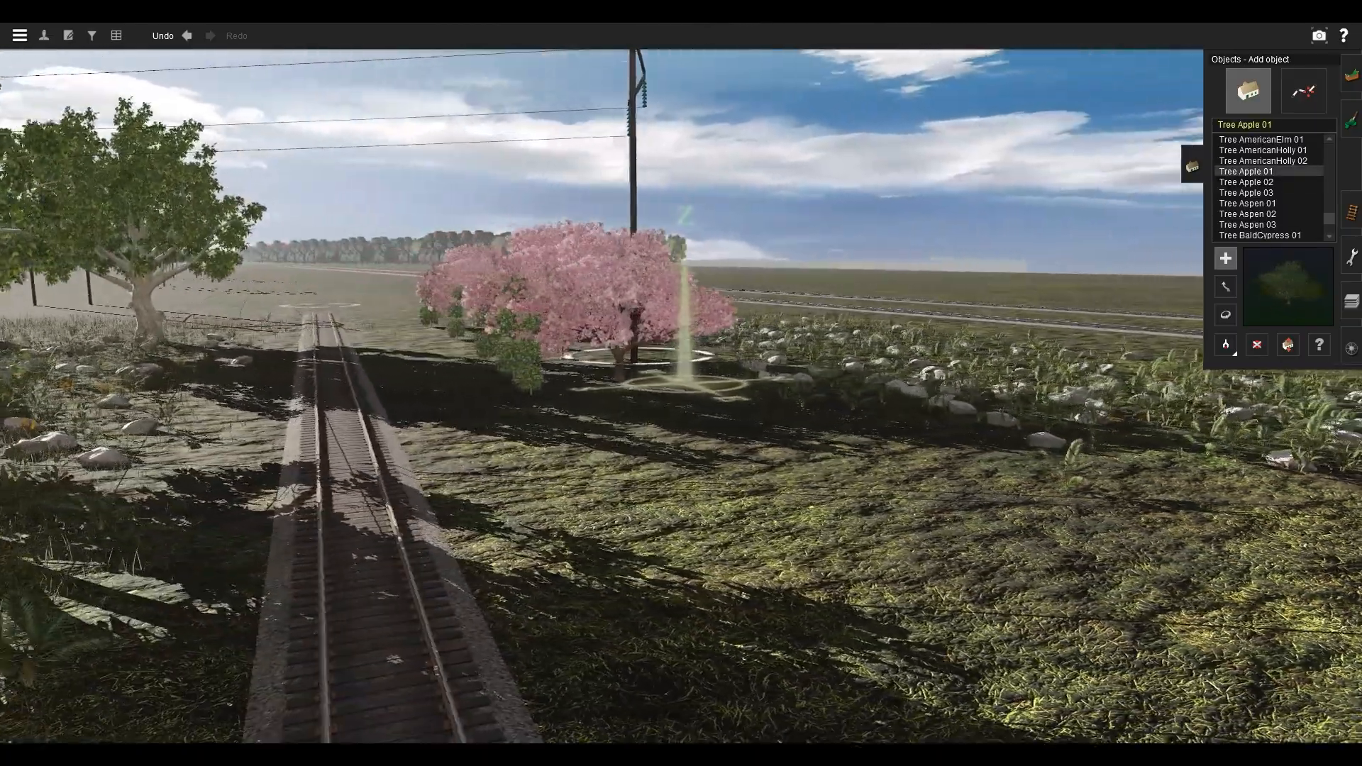
pyautogui.click(708, 523)
# Add tall Tree BaldCypress 01 trees among the apple trees and in the grass on the barn side of the track.
pyautogui.click(1260, 235)
pyautogui.moveTo(683, 379); pyautogui.dragTo(683, 433, button='right')
pyautogui.click(855, 526)
pyautogui.click(509, 285)
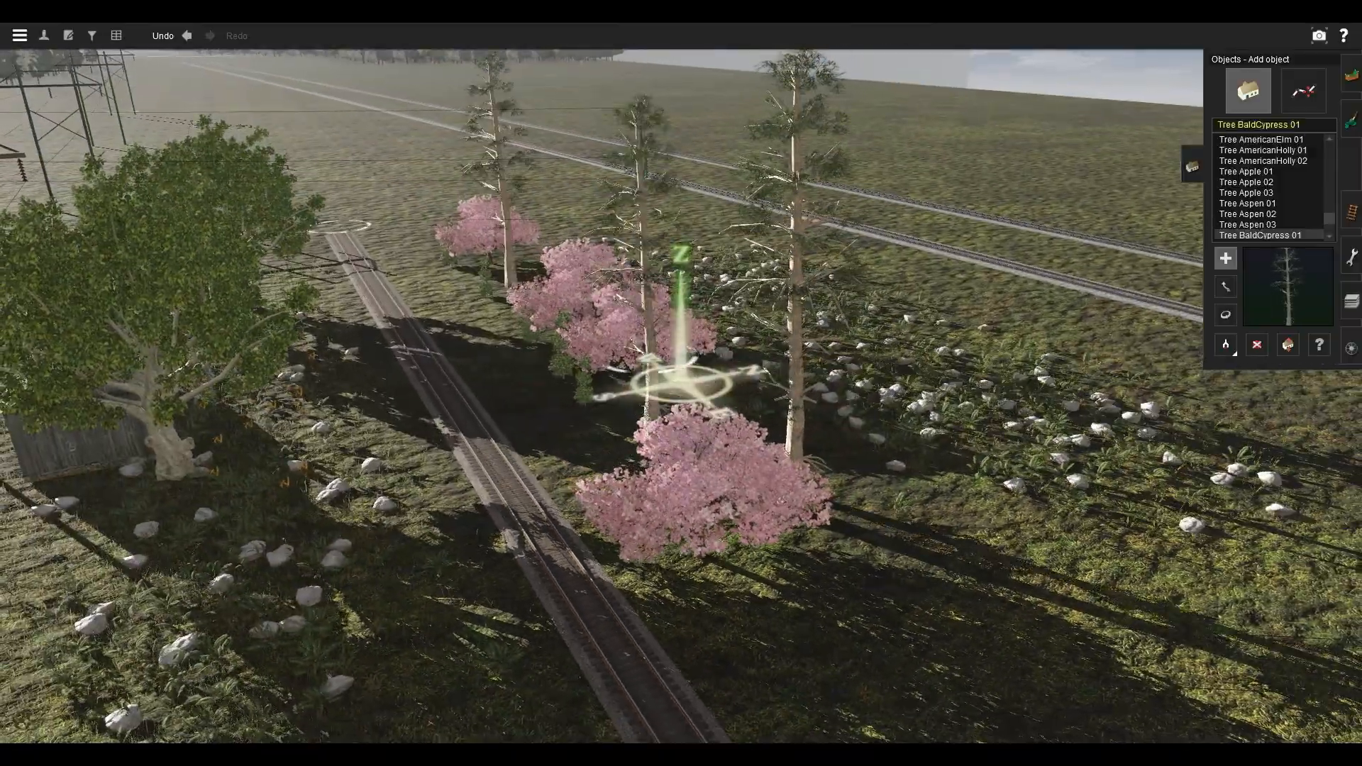
pyautogui.moveTo(682, 380); pyautogui.dragTo(646, 301, button='right')
pyautogui.moveTo(206, 408); pyautogui.dragTo(128, 408, button='right')
pyautogui.moveTo(682, 380)
pyautogui.mouseDown(button='right')
pyautogui.moveTo(631, 366)
pyautogui.moveTo(688, 372)
pyautogui.moveTo(582, 327)
pyautogui.moveTo(667, 319)
pyautogui.moveTo(692, 340)
pyautogui.moveTo(667, 305)
pyautogui.moveTo(656, 315)
pyautogui.moveTo(682, 333)
pyautogui.moveTo(628, 330)
pyautogui.moveTo(696, 419)
pyautogui.moveTo(685, 372)
pyautogui.moveTo(692, 383)
pyautogui.moveTo(709, 361)
pyautogui.moveTo(687, 381)
pyautogui.mouseUp(button='right')
# Find the CSX rolling stock and place a CSX AC6000CW YN3 phase 2 locomotive on the track beside the grass.
pyautogui.click(1273, 124)
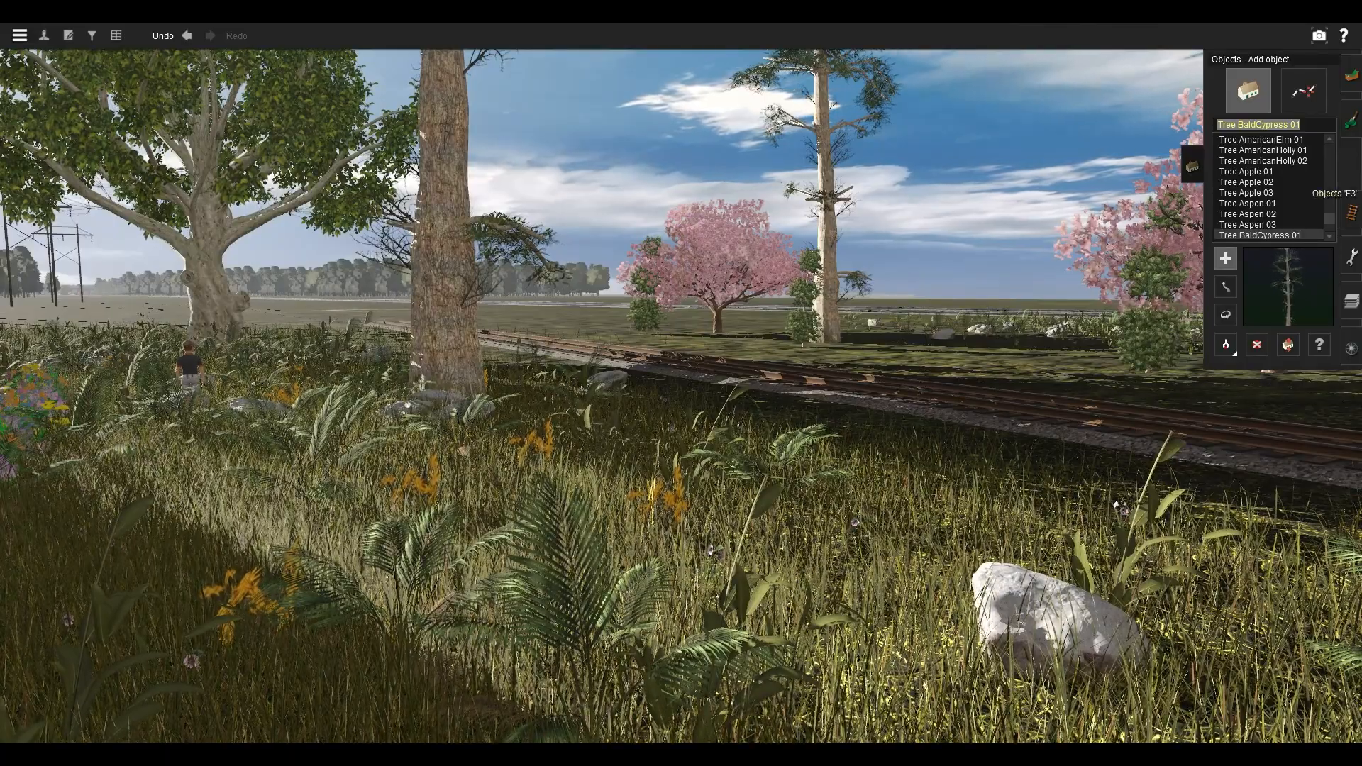
pyautogui.press('F7')
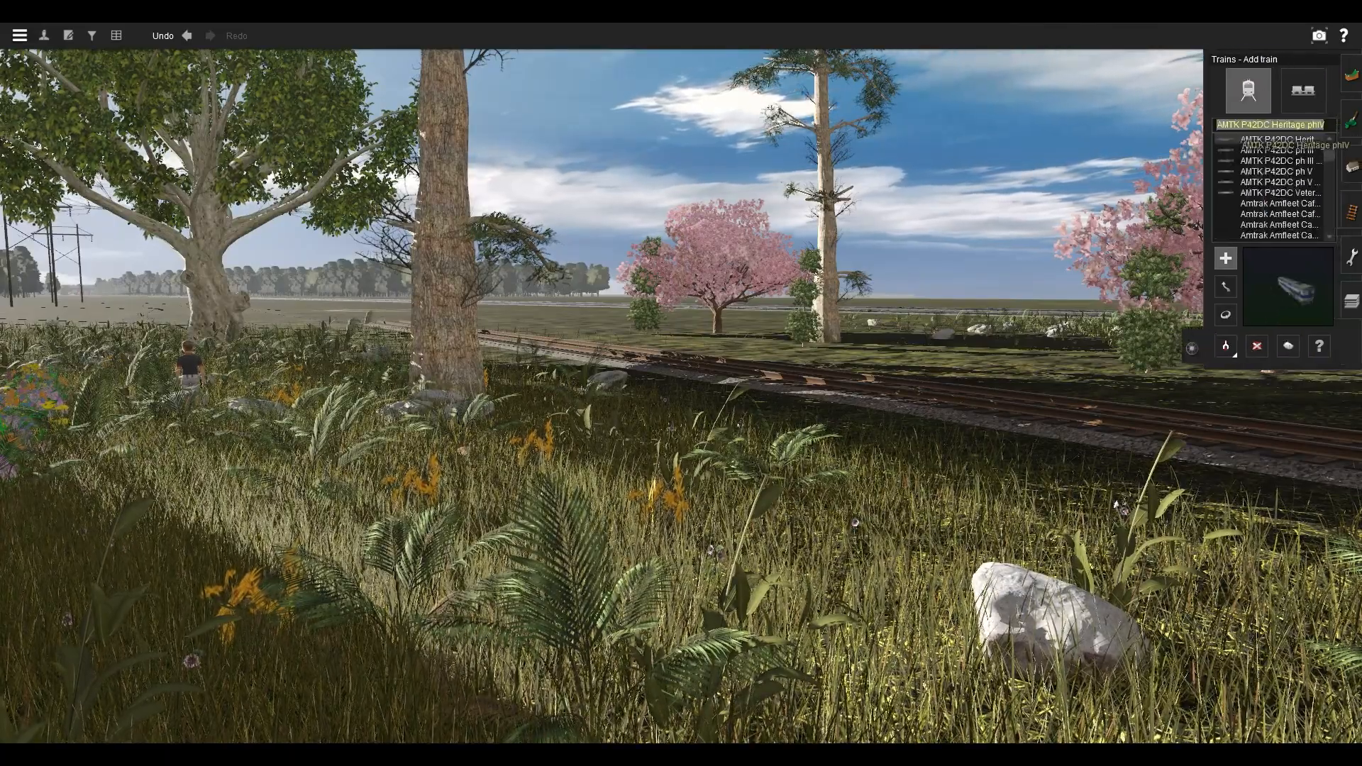
pyautogui.write('CSX')
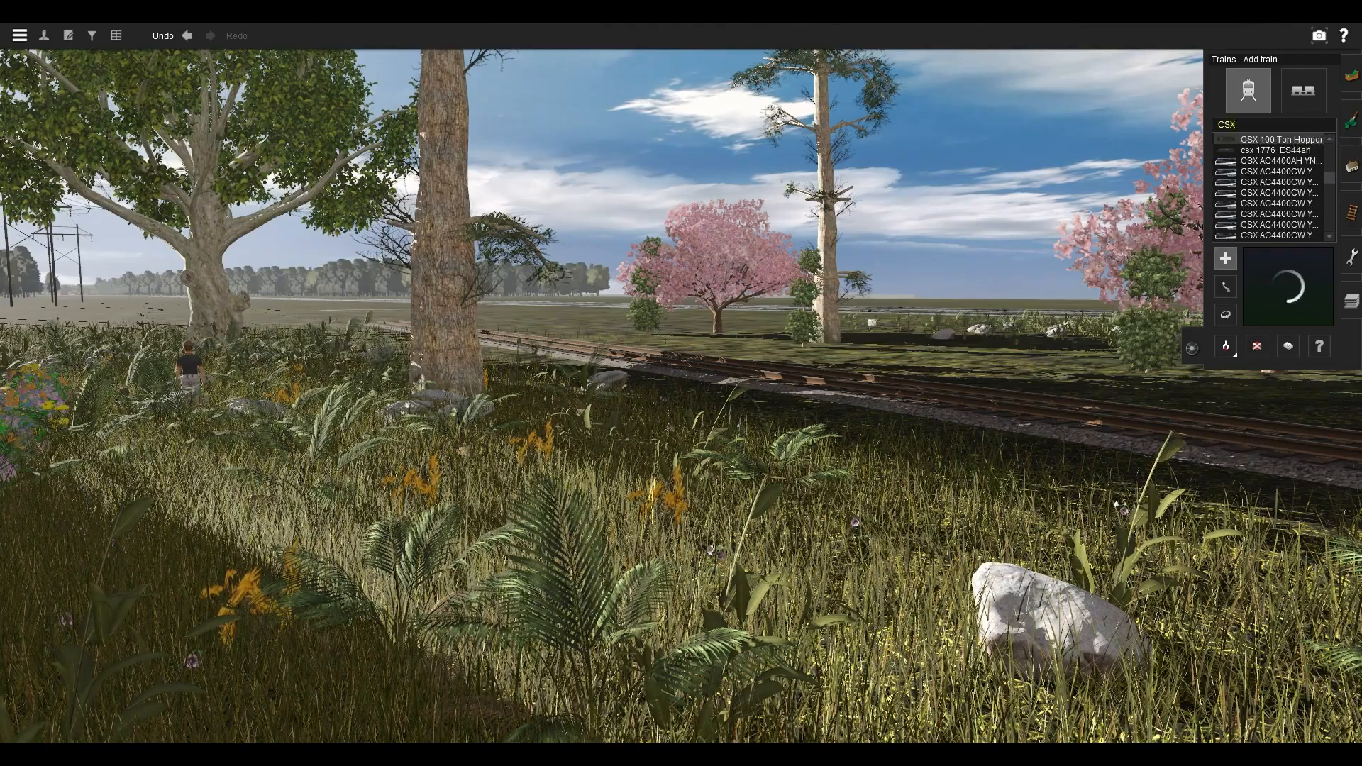
pyautogui.scroll(-5, 1270, 187)
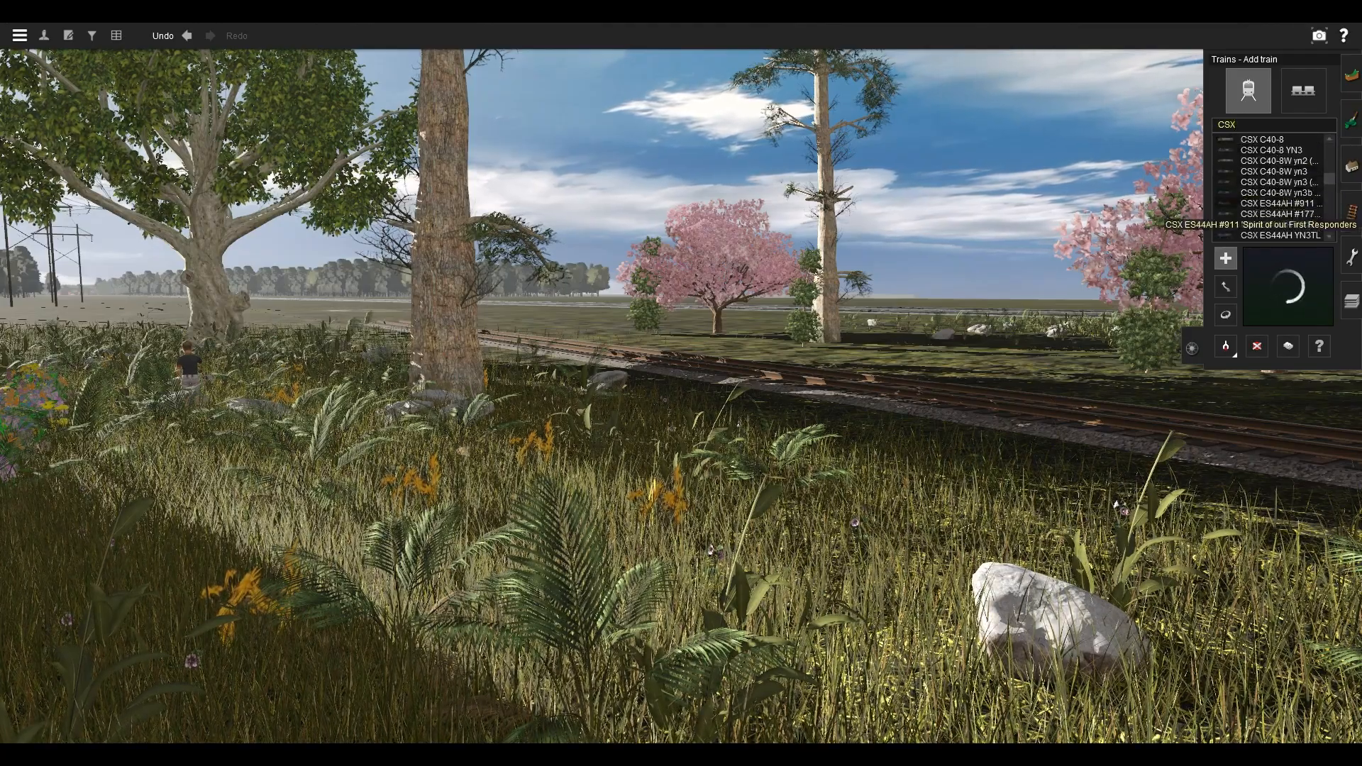
pyautogui.scroll(1, 1277, 203)
pyautogui.click(1277, 182)
pyautogui.click(1277, 171)
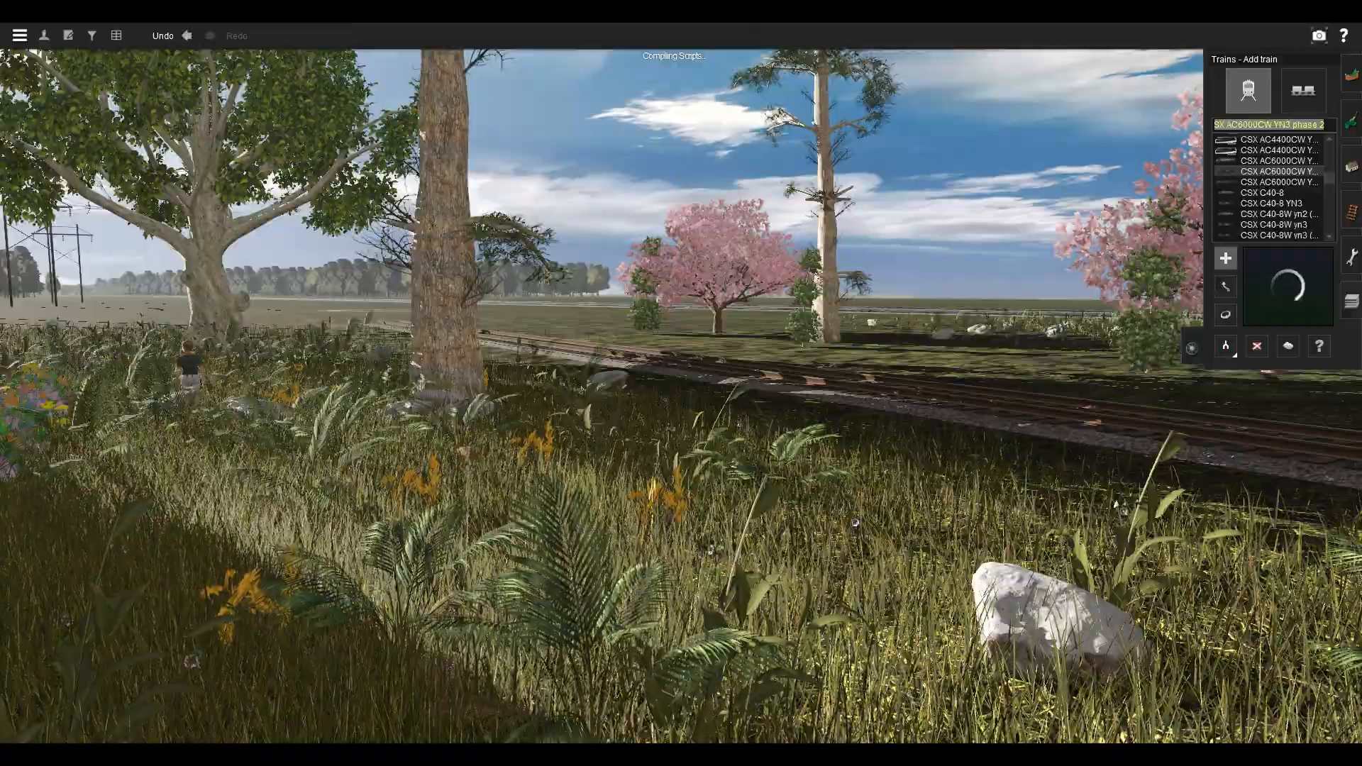
pyautogui.moveTo(654, 357); pyautogui.dragTo(681, 386, button='right')
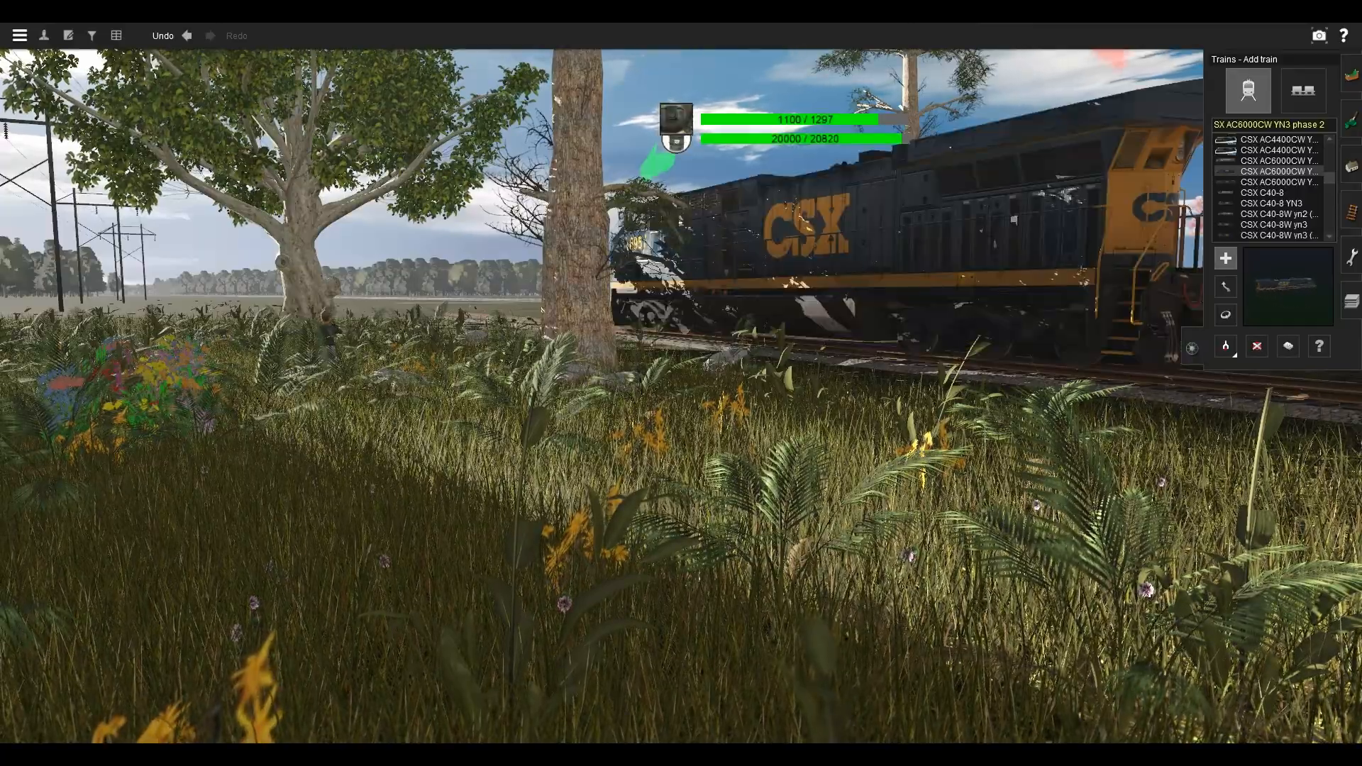
# Rotate the CSX locomotive on the track so its number 695 cab end faces the opposite direction.
pyautogui.press('r')
pyautogui.moveTo(666, 355); pyautogui.dragTo(1025, 373, button='right')
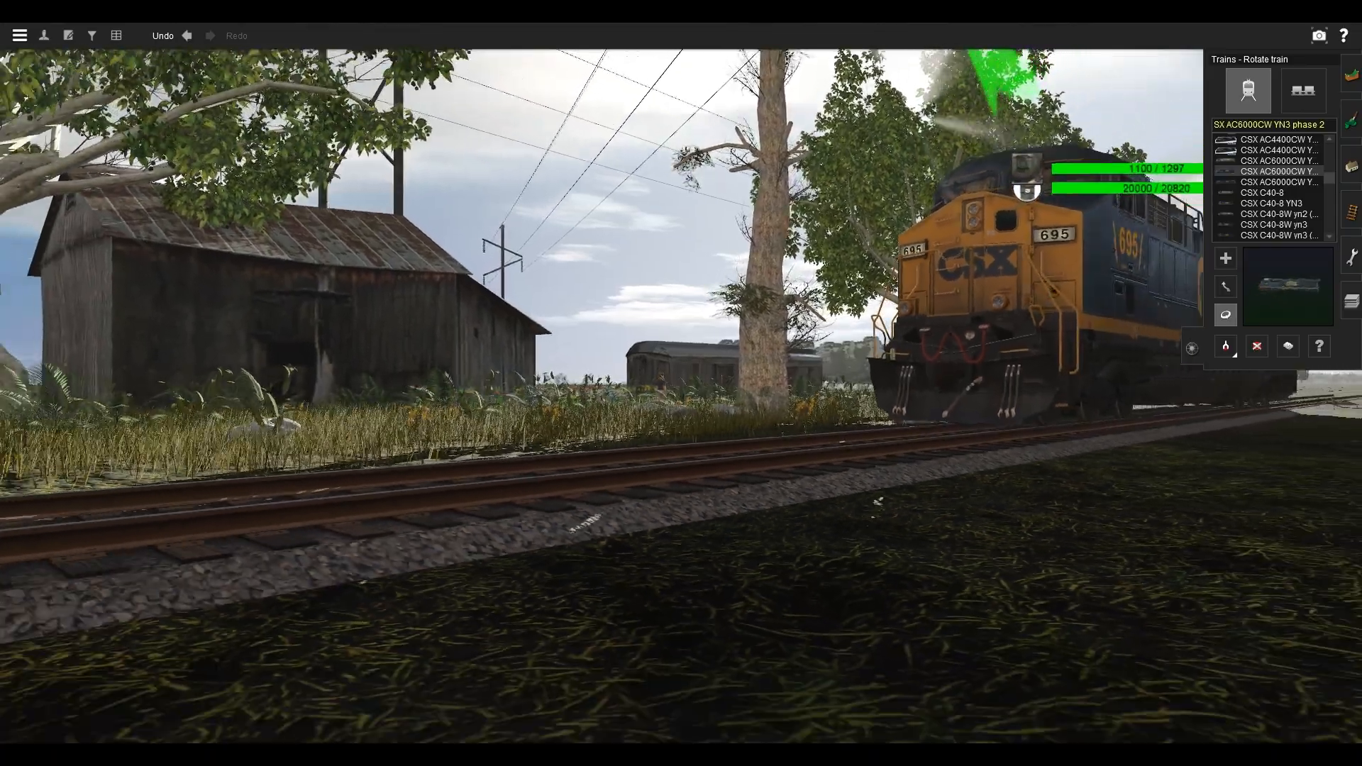
pyautogui.moveTo(1026, 372); pyautogui.dragTo(943, 373, button='right')
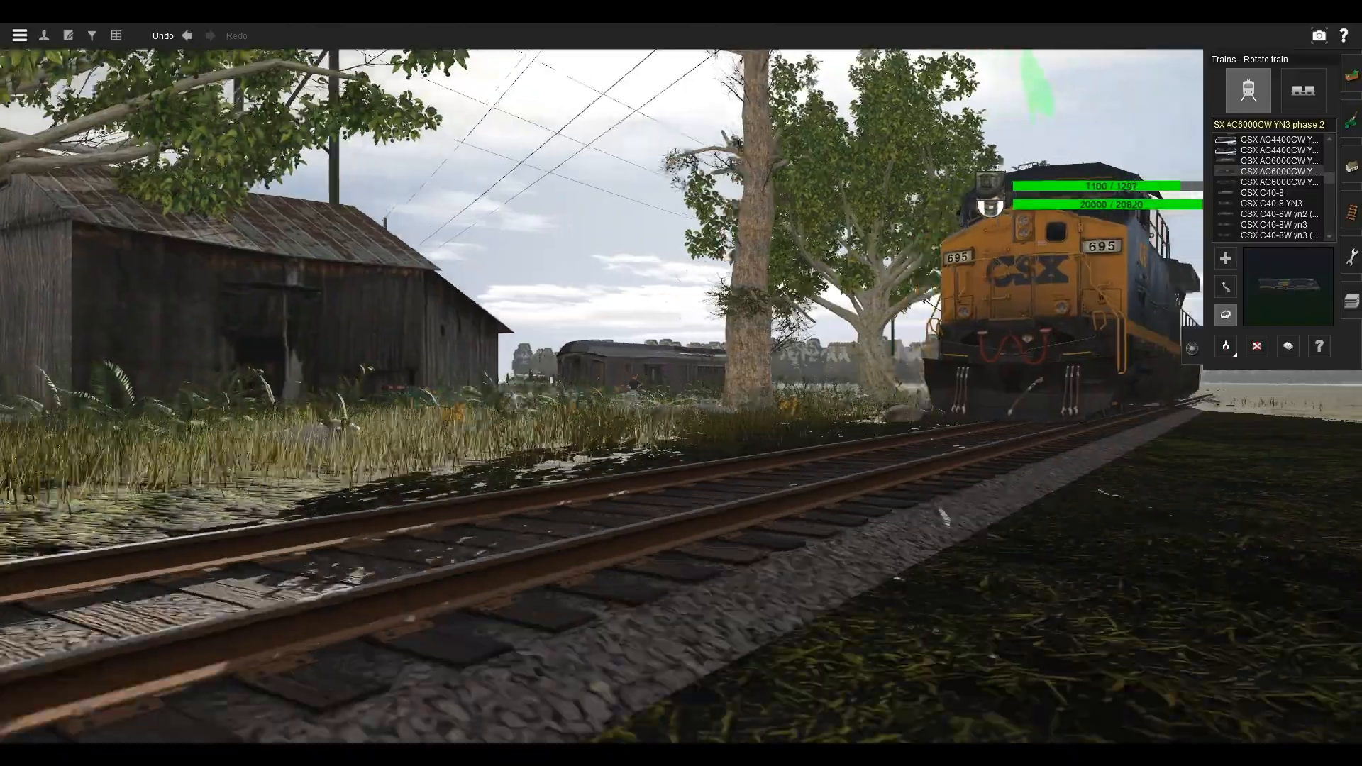
pyautogui.moveTo(944, 373)
pyautogui.mouseDown(button='right')
pyautogui.moveTo(802, 397)
pyautogui.moveTo(681, 383)
pyautogui.moveTo(511, 394)
pyautogui.mouseUp(button='right')
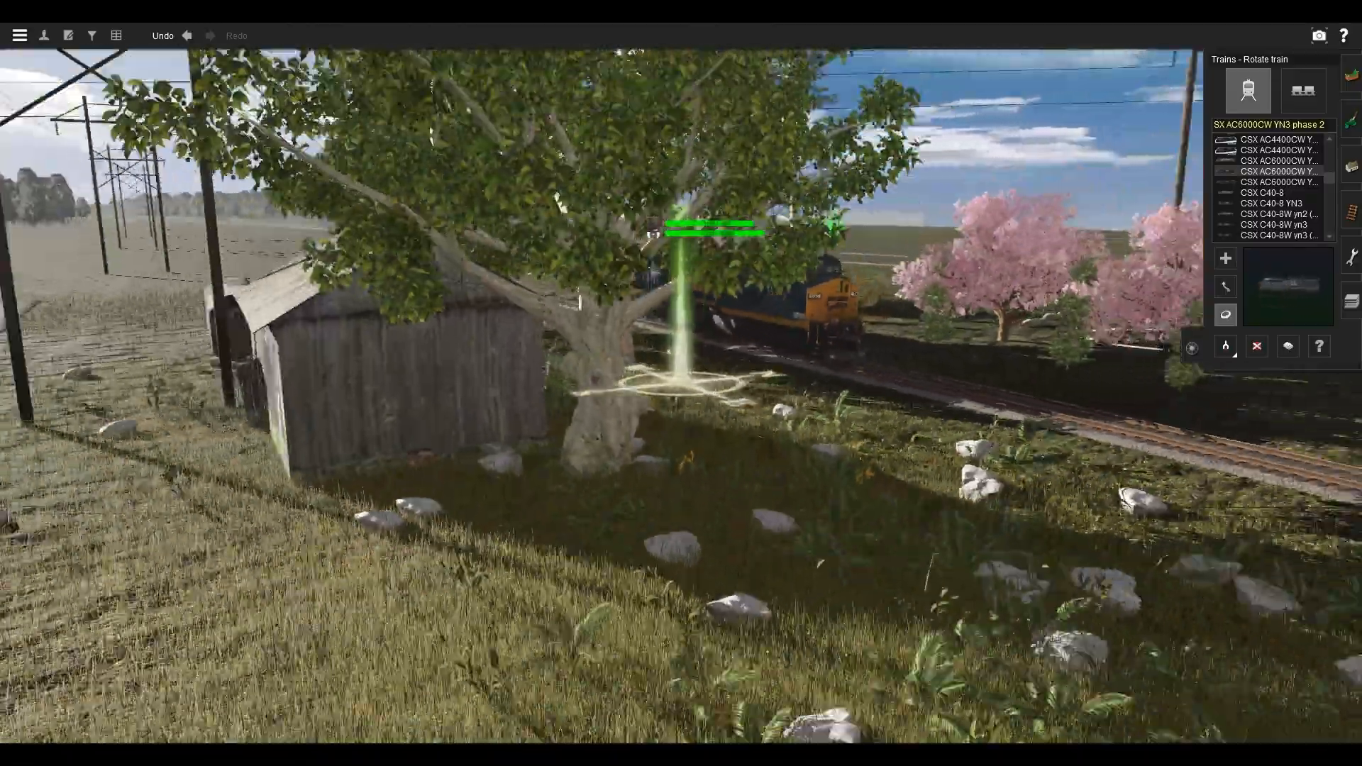
# Examine the scene around the barn, baggage car and locomotive from ground level and from above.
pyautogui.scroll(-3, 681, 383)
pyautogui.scroll(6, 681, 383)
pyautogui.moveTo(681, 384); pyautogui.dragTo(520, 391, button='right')
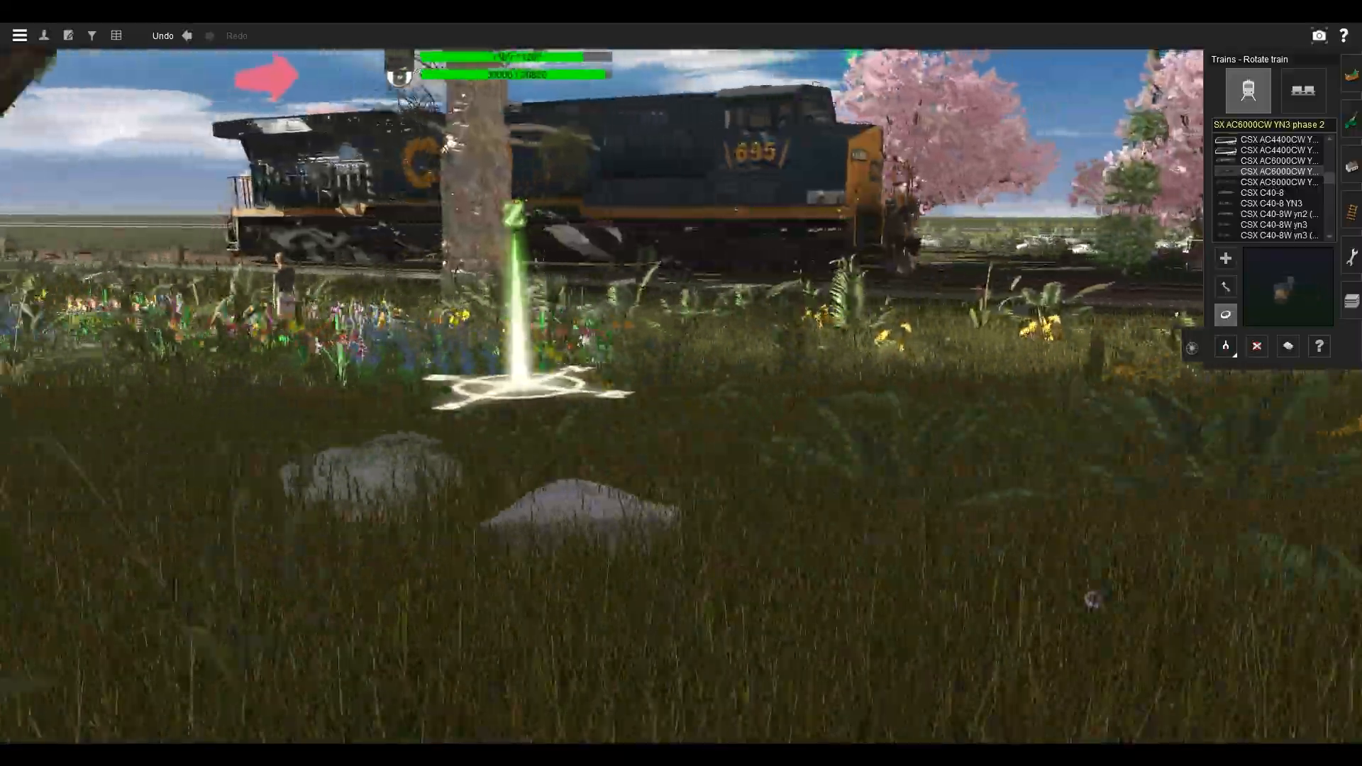
pyautogui.scroll(-3, 681, 383)
pyautogui.moveTo(681, 383)
pyautogui.mouseDown(button='right')
pyautogui.moveTo(568, 383)
pyautogui.moveTo(638, 333)
pyautogui.mouseUp(button='right')
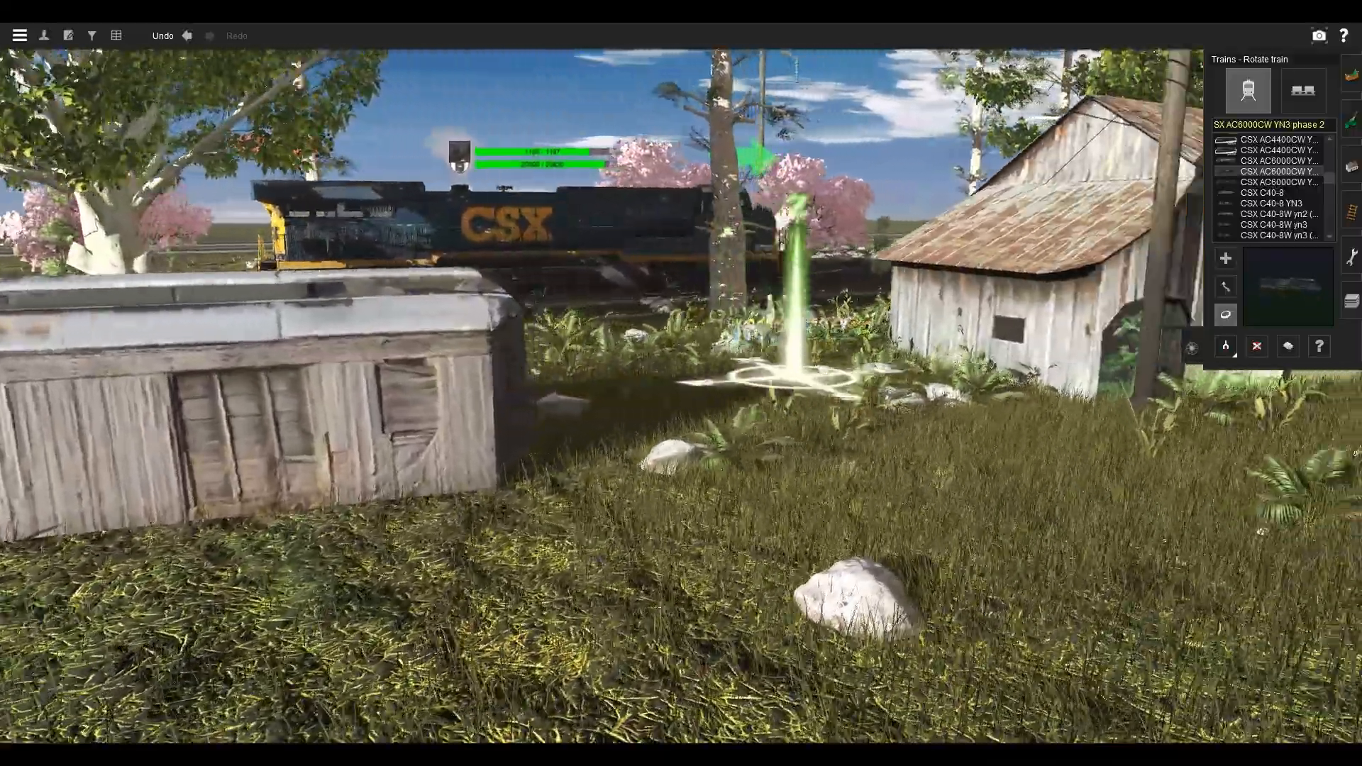
pyautogui.moveTo(681, 383); pyautogui.dragTo(681, 326, button='right')
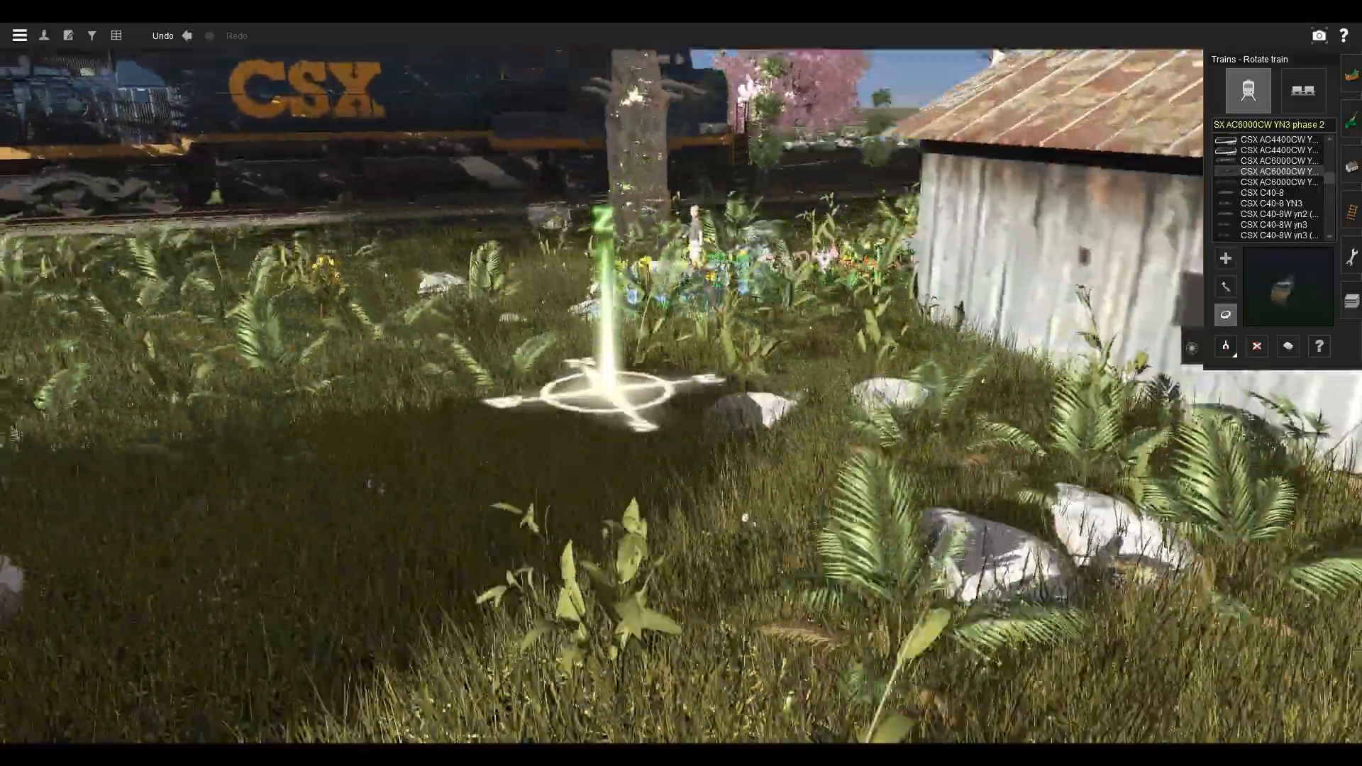
pyautogui.scroll(-5, 682, 383)
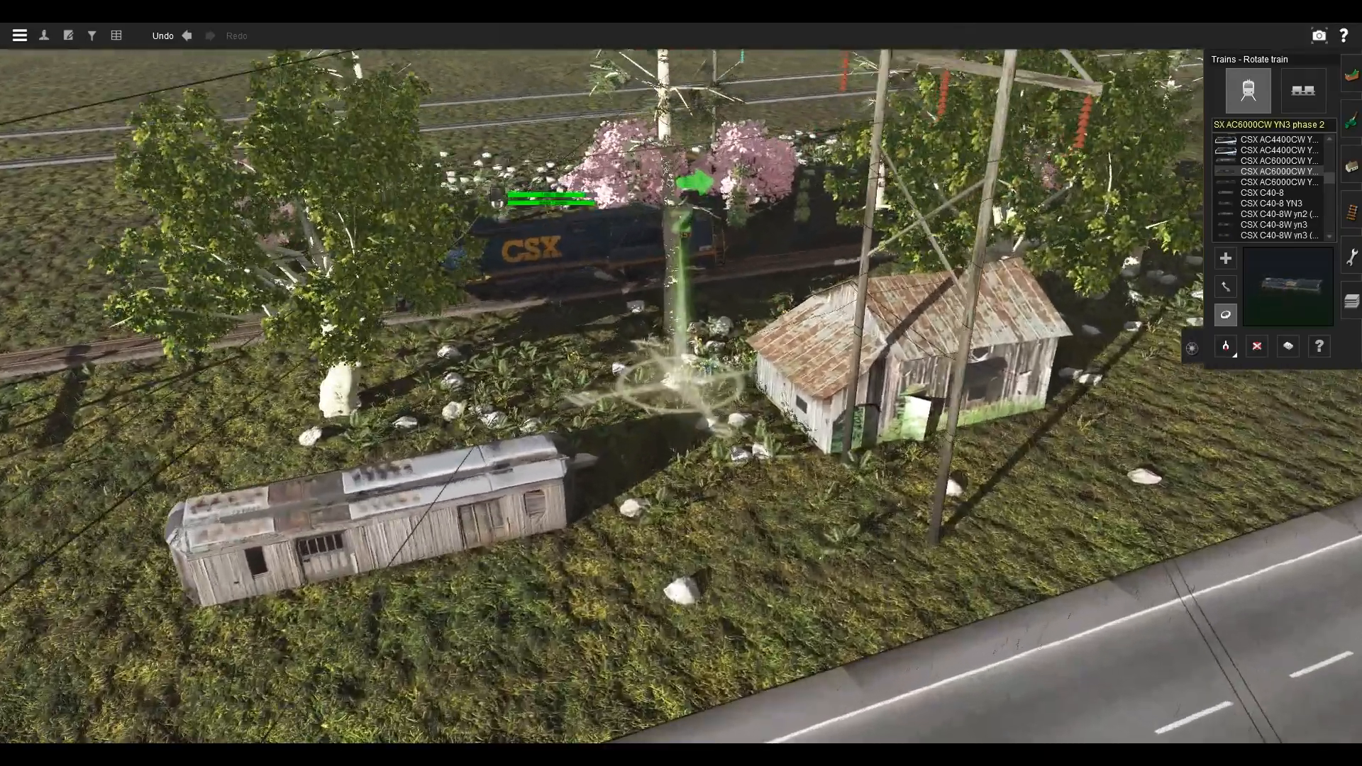
pyautogui.scroll(1, 682, 383)
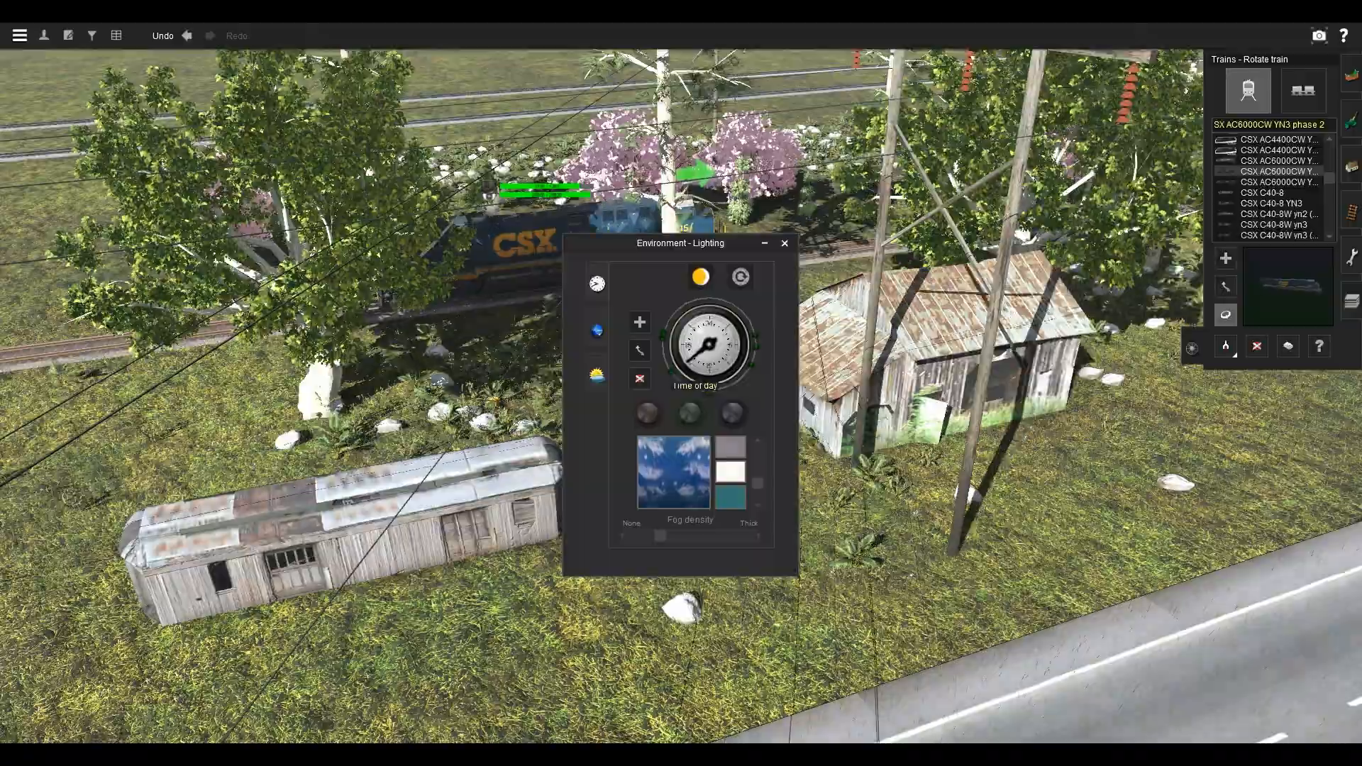
# Adjust the environment's time of day to brighter daylight and check the figure and flowers beside the track.
pyautogui.press('Escape')
pyautogui.scroll(5, 681, 383)
pyautogui.moveTo(681, 383); pyautogui.dragTo(681, 439, button='right')
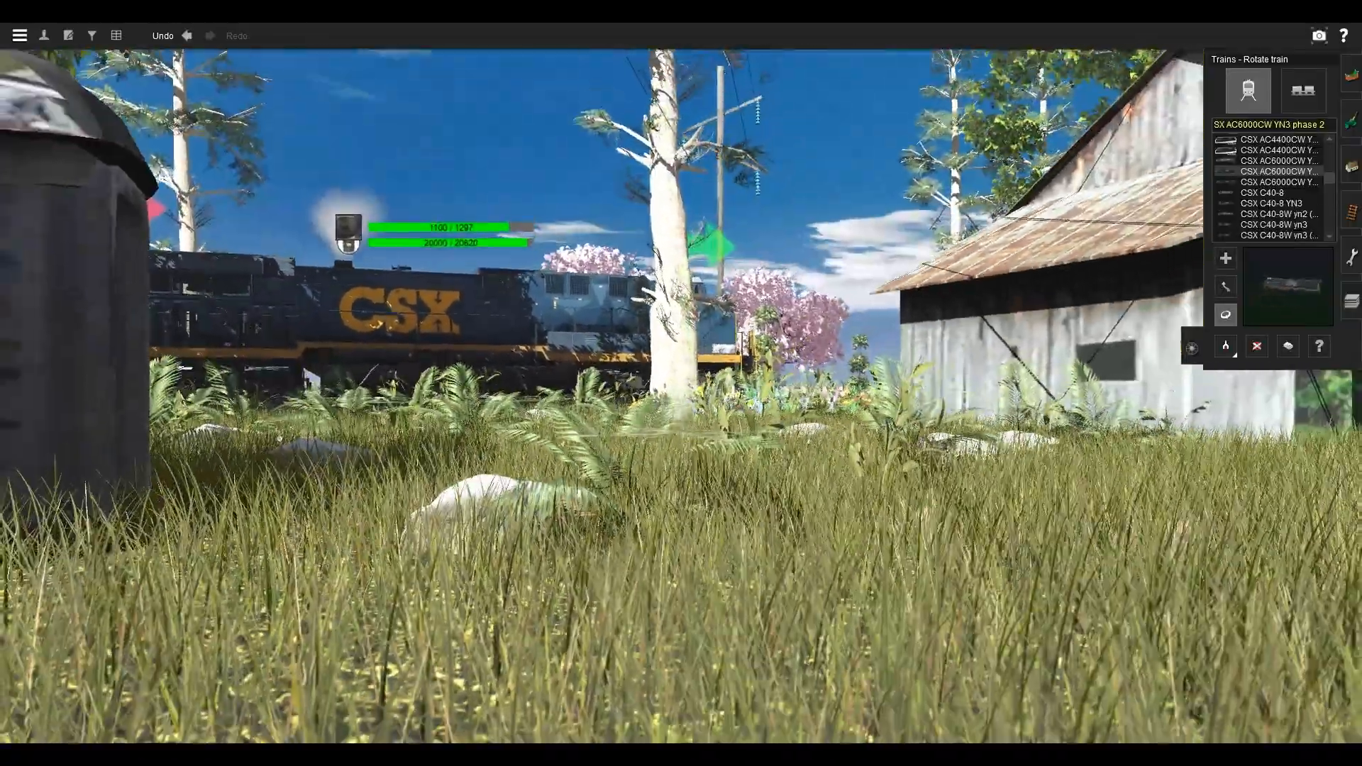
pyautogui.press('Up')
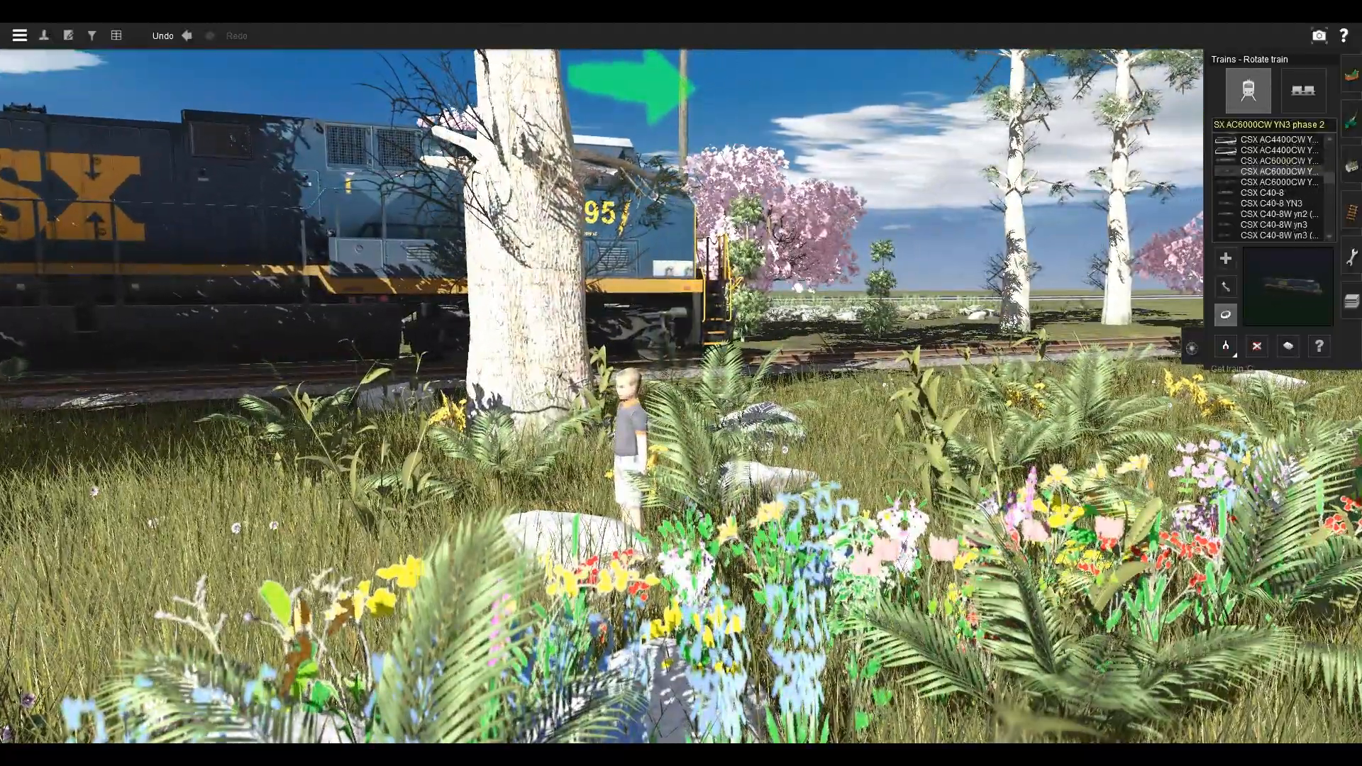
# Add Tree Birch 2 - Seasonal trees among the pink apple trees on the far side of the track.
pyautogui.click(1351, 167)
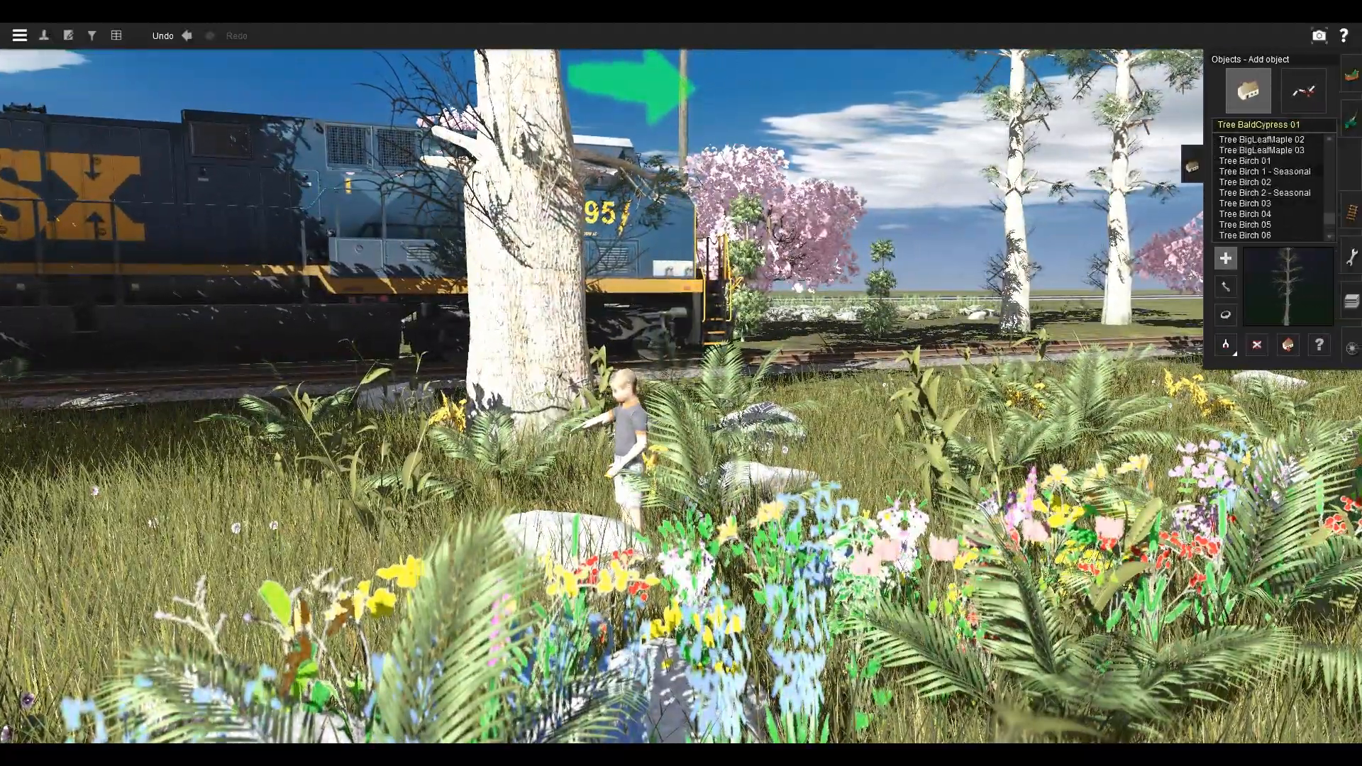
pyautogui.click(1245, 171)
pyautogui.press('Right')
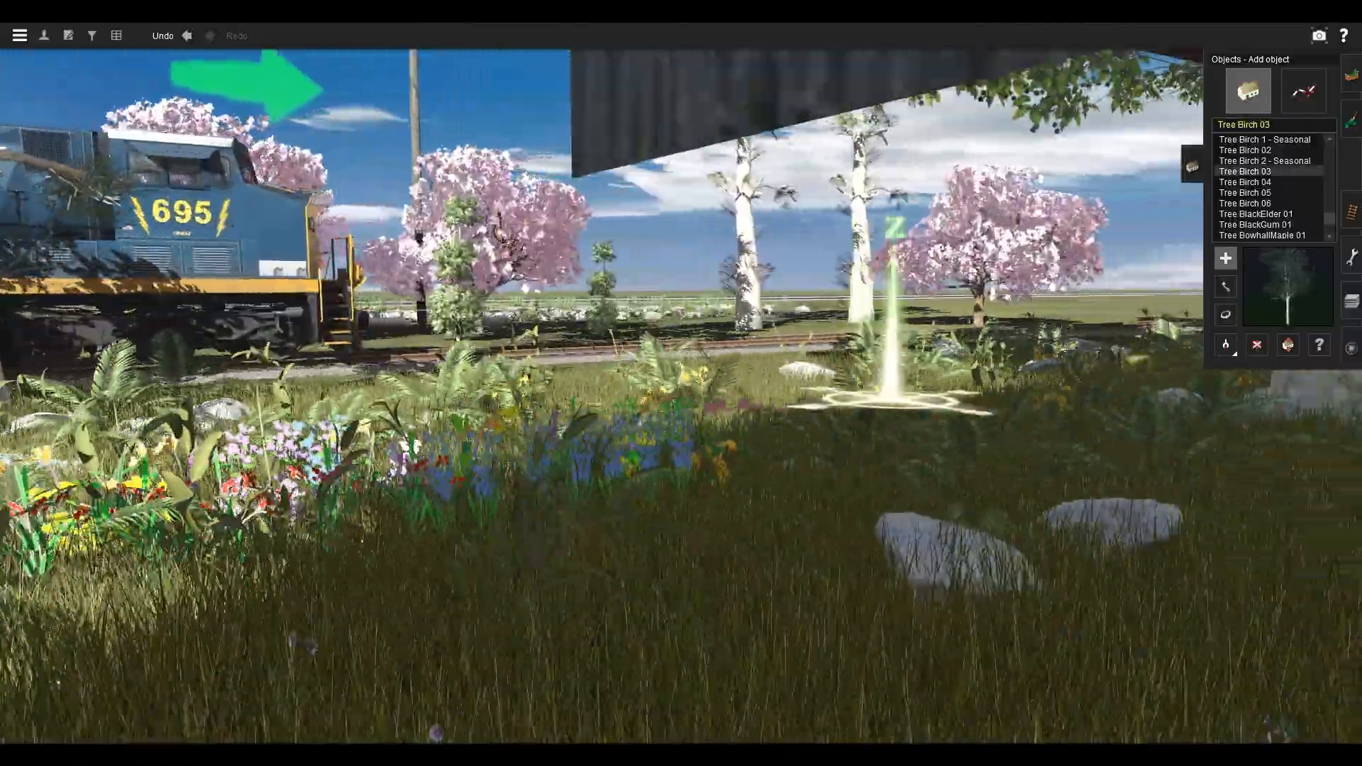
pyautogui.press('Up')
pyautogui.scroll(-5, 998, 505)
pyautogui.press('Left')
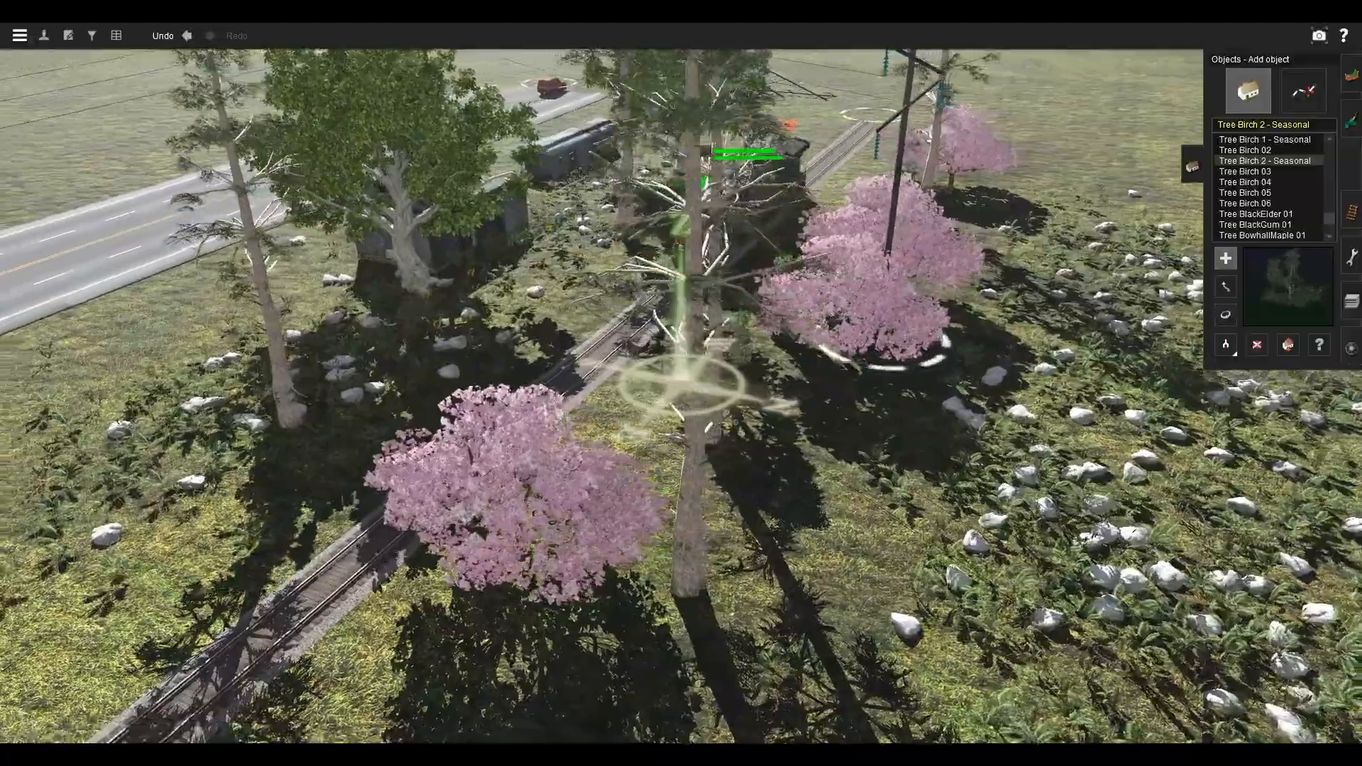
pyautogui.press('Left')
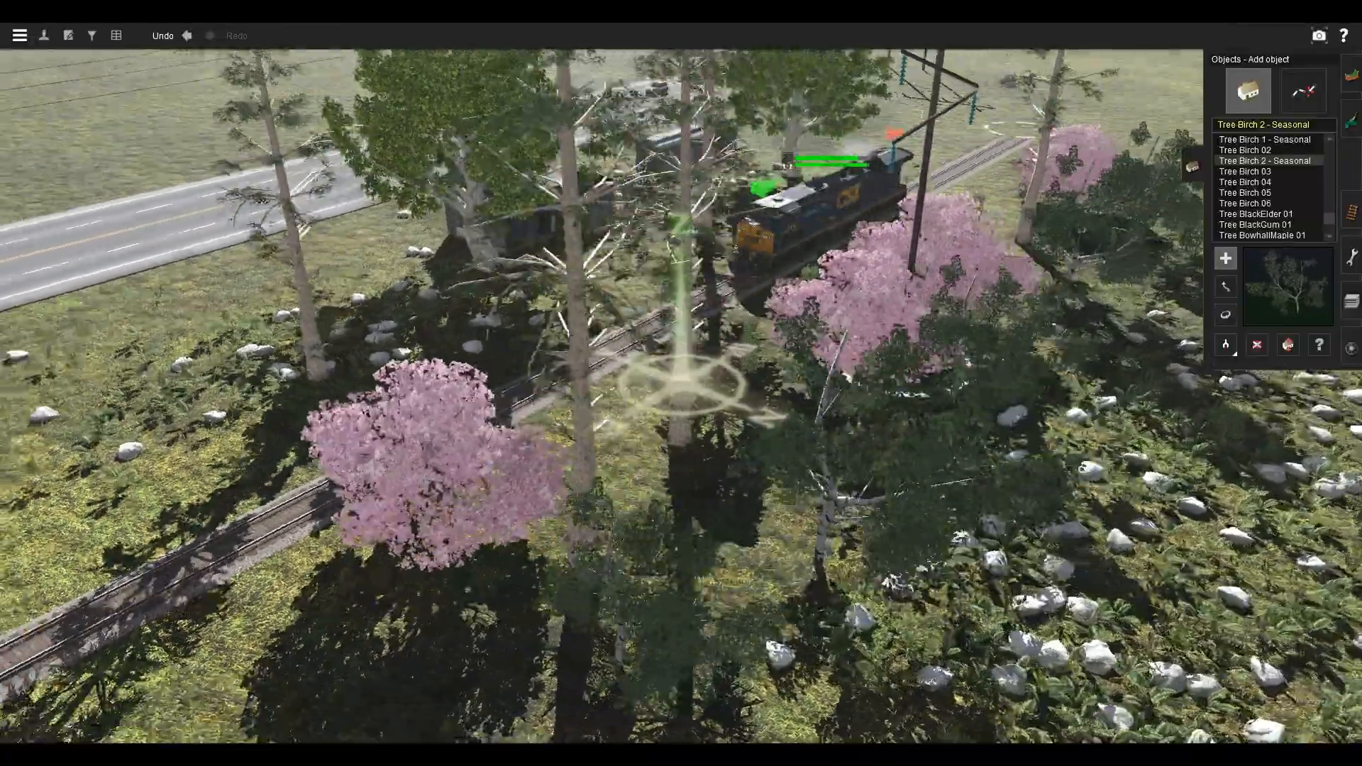
pyautogui.scroll(3, 681, 383)
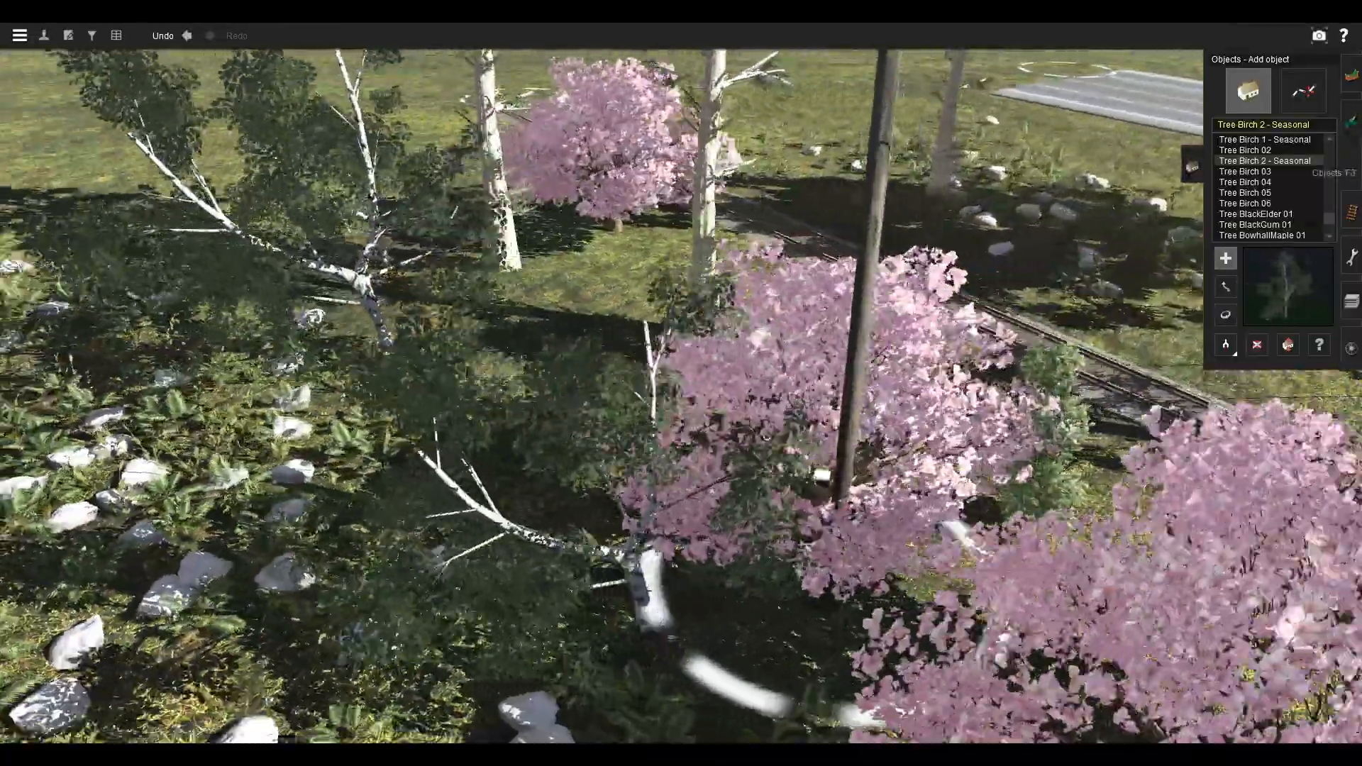
# Make the TG TurfFX layer with turffx-density active and turn on area selection for the rocky ground across the track.
pyautogui.press('F1')
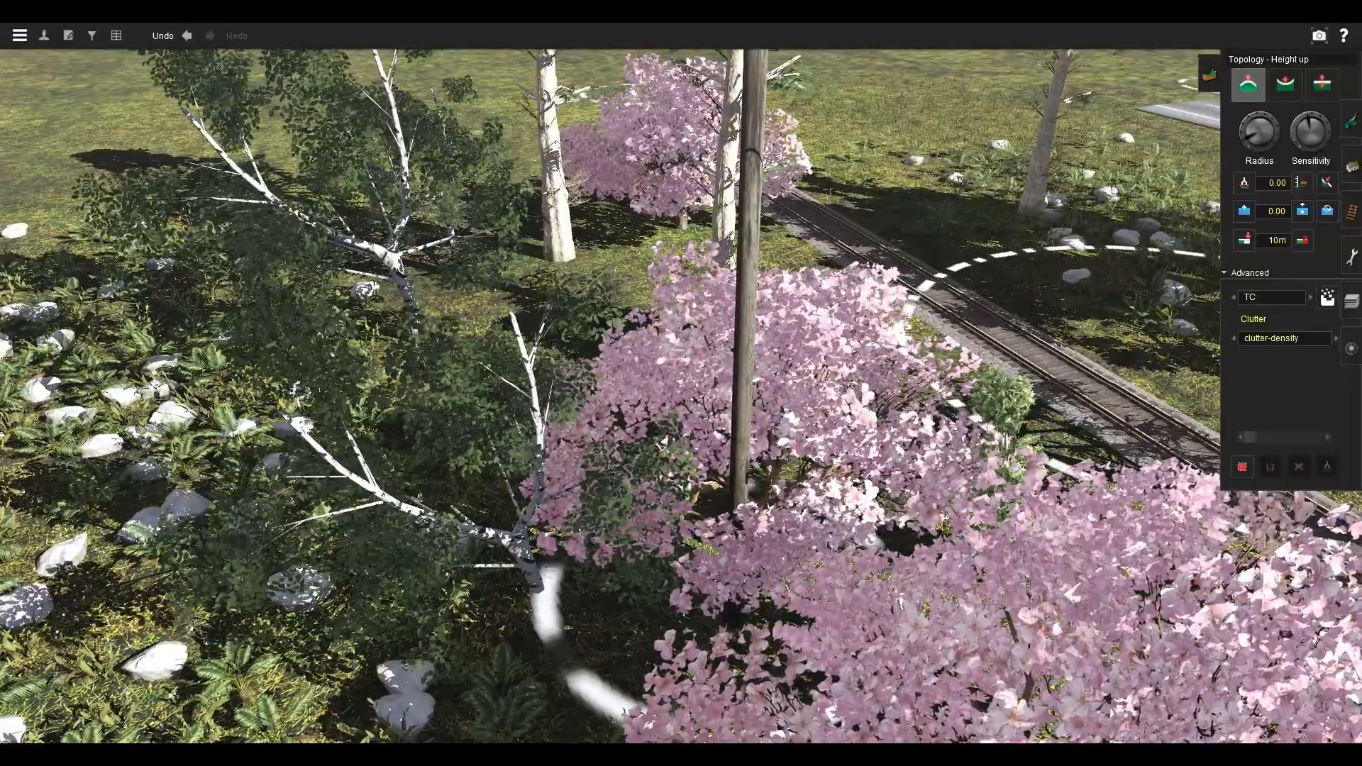
pyautogui.click(1271, 298)
pyautogui.click(1271, 340)
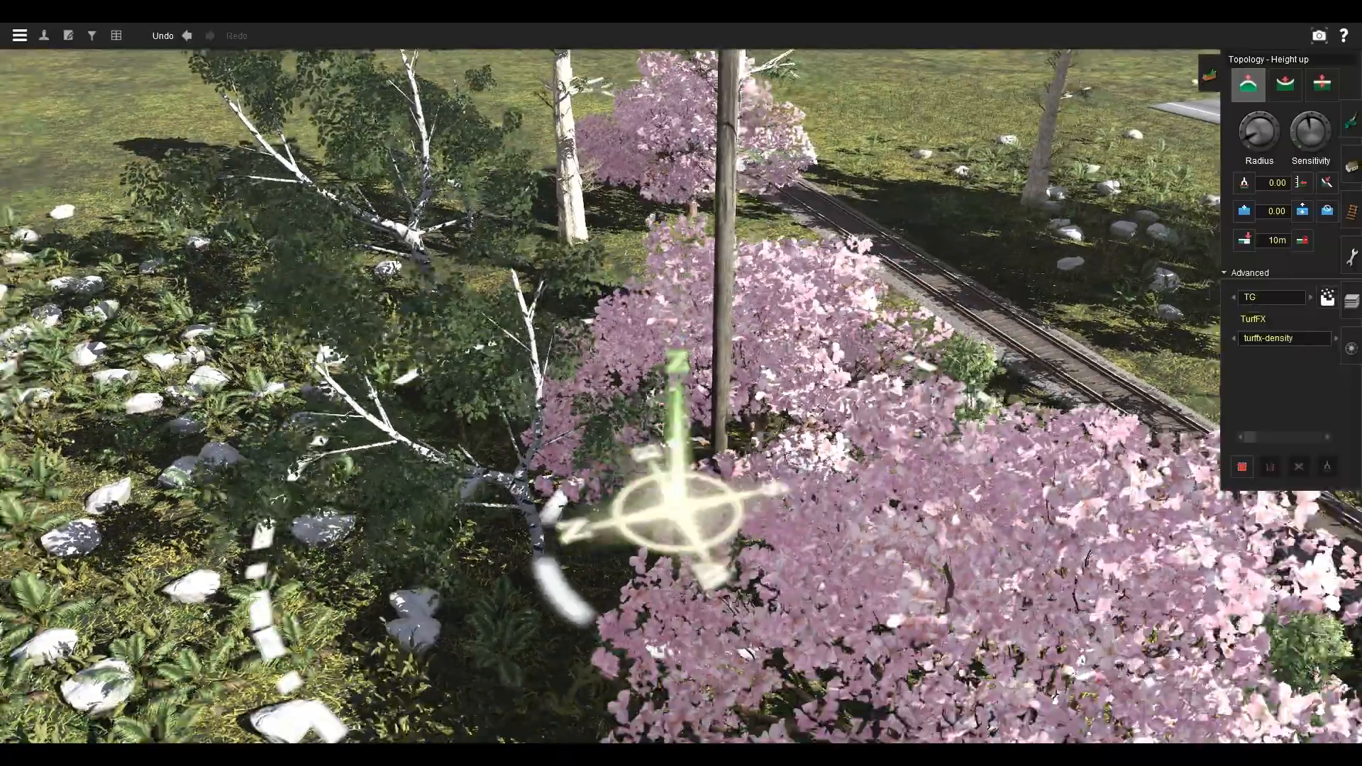
pyautogui.press('Right')
pyautogui.scroll(-5, 681, 383)
pyautogui.click(1241, 466)
pyautogui.scroll(-2, 681, 383)
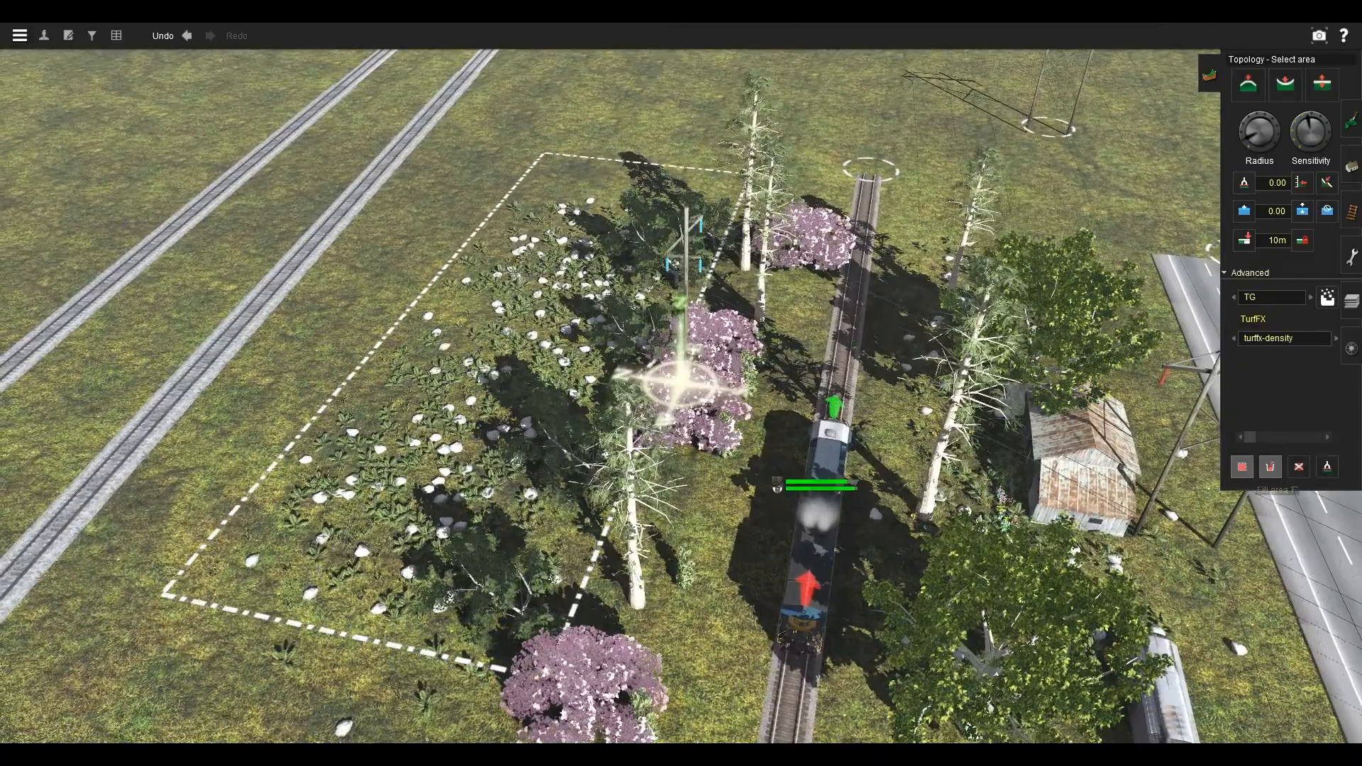
# Extend the selected area past the birches toward the apple trees and fill it with TurfFX grass.
pyautogui.press('Down')
pyautogui.press('Left')
pyautogui.scroll(7, 681, 383)
pyautogui.press('Right')
pyautogui.press('a')
pyautogui.press('w')
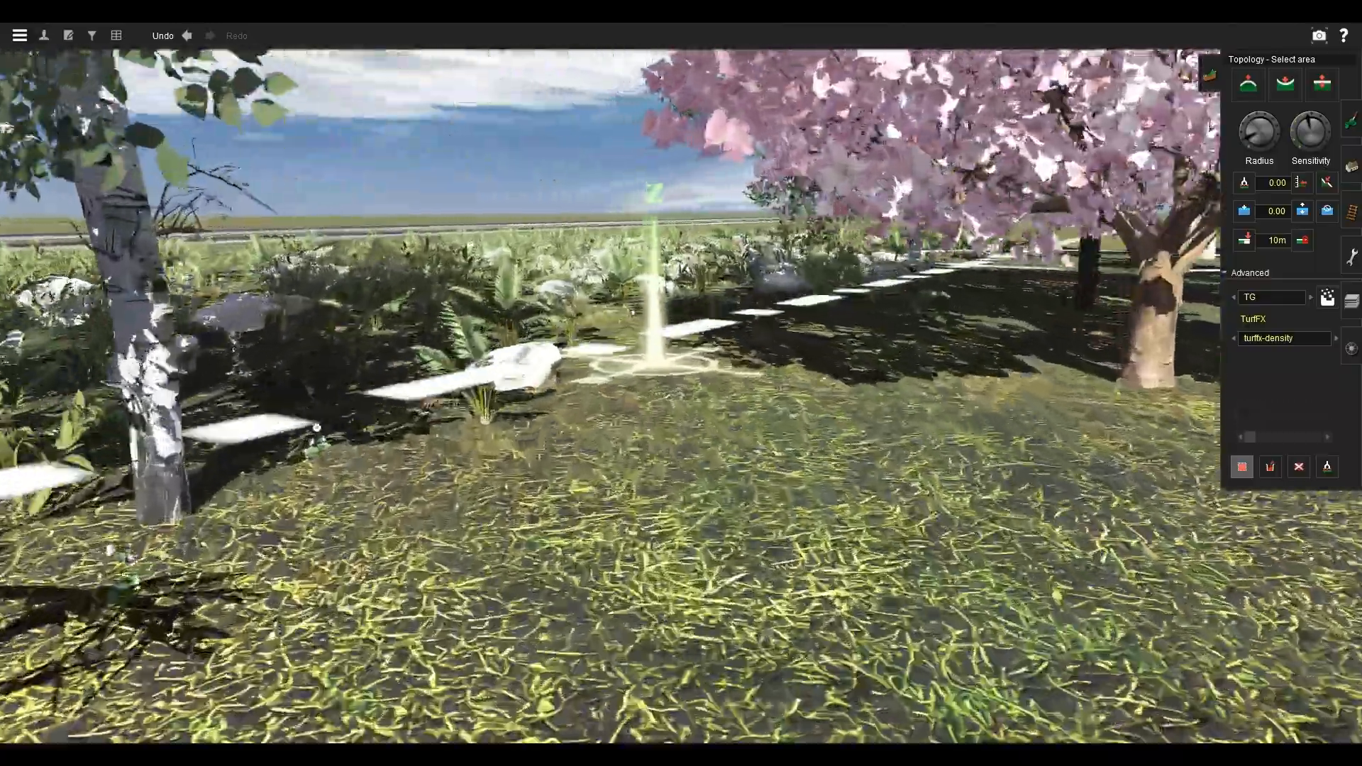
pyautogui.press('Left')
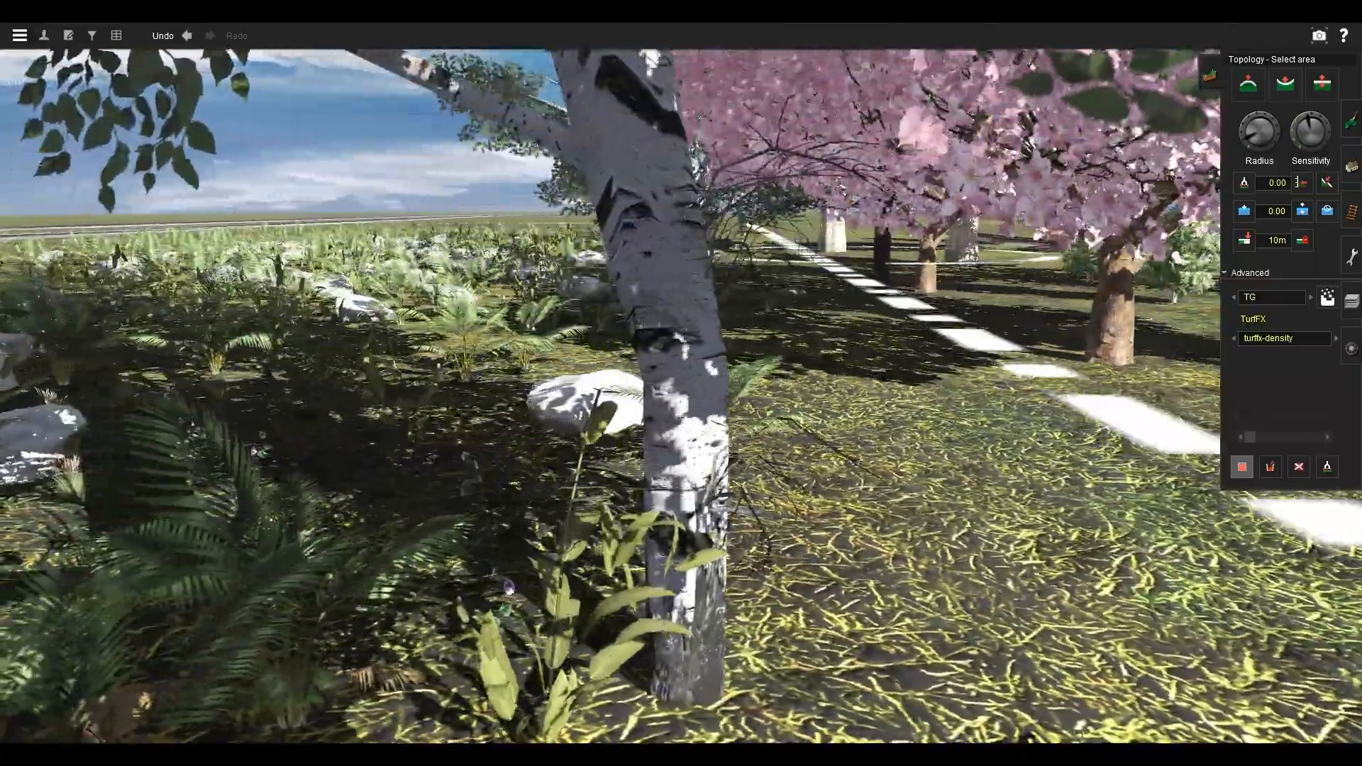
pyautogui.rightClick(348, 488)
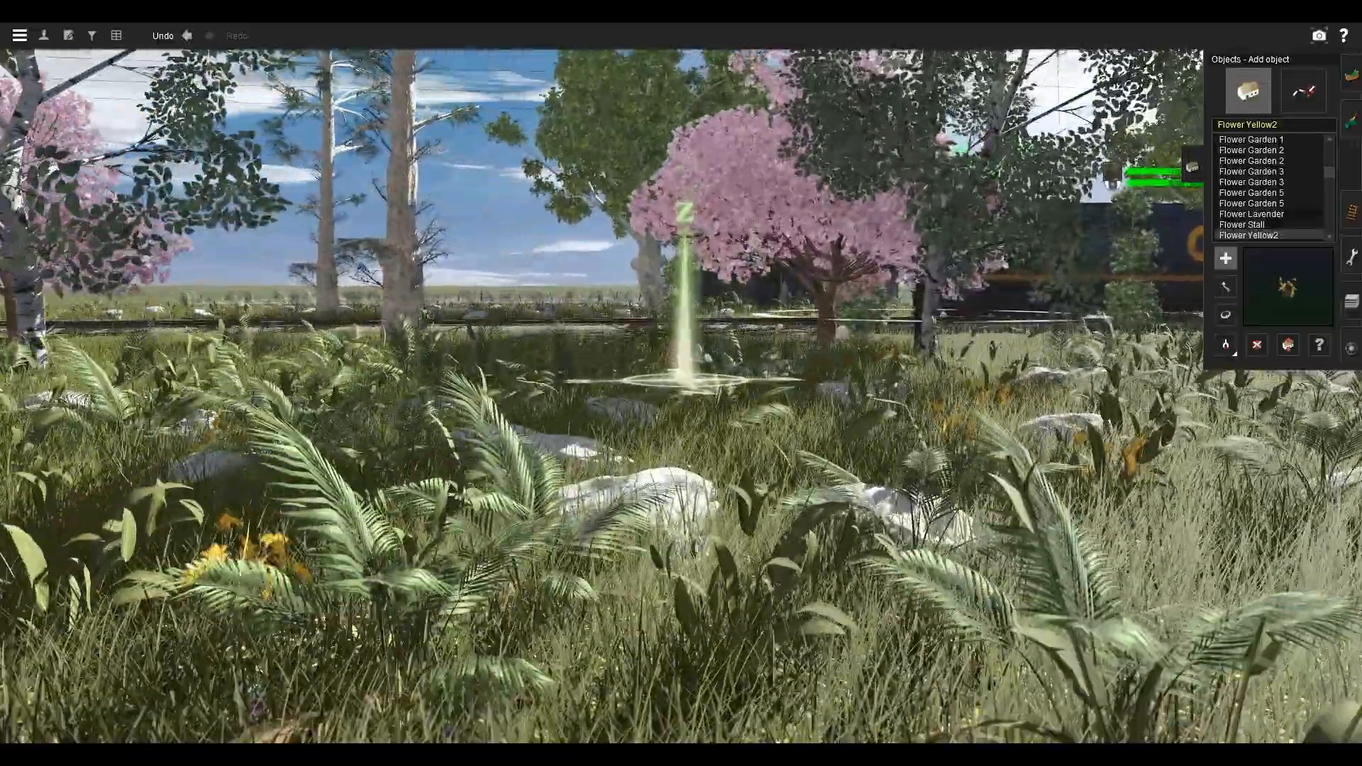
# Add Flower Garden 5 patches among the rocks and ferns across the track.
pyautogui.click(1251, 203)
pyautogui.scroll(-5, 681, 340)
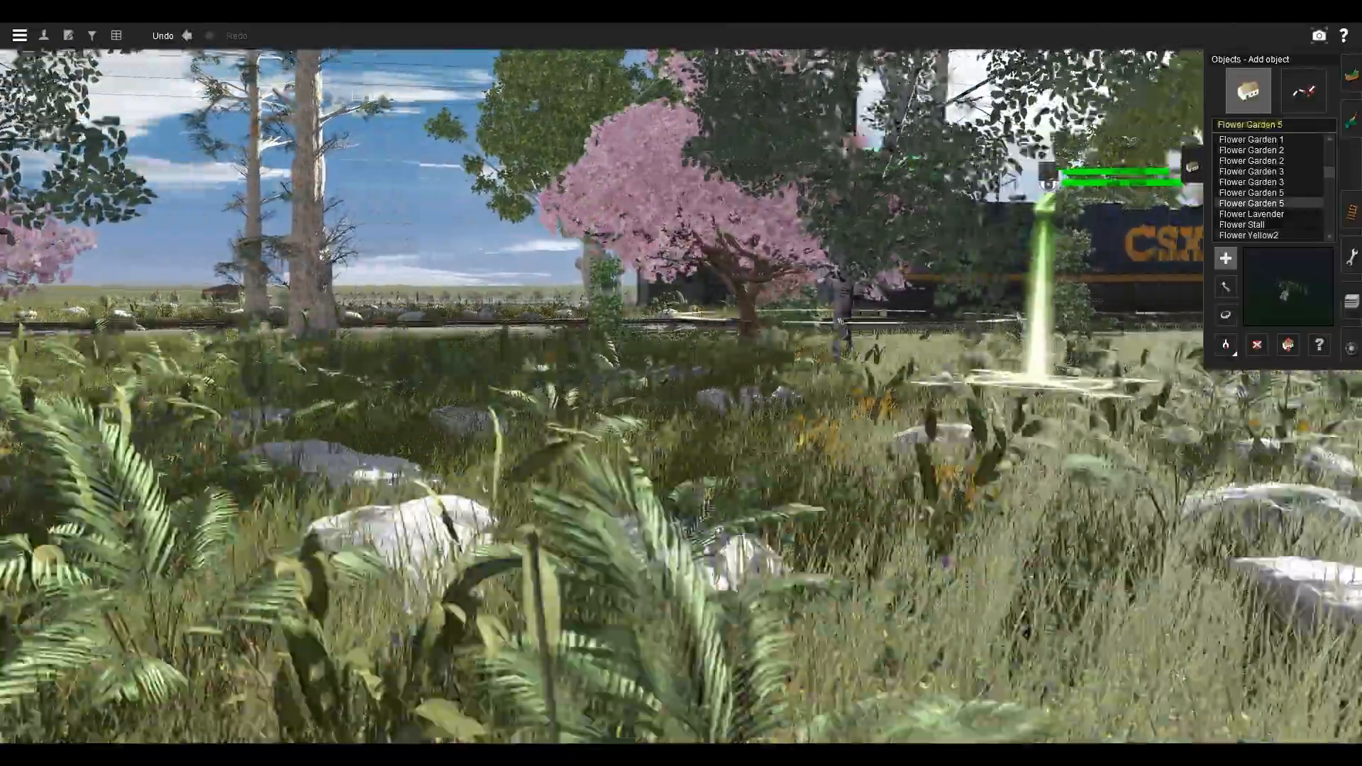
pyautogui.scroll(-5, 681, 340)
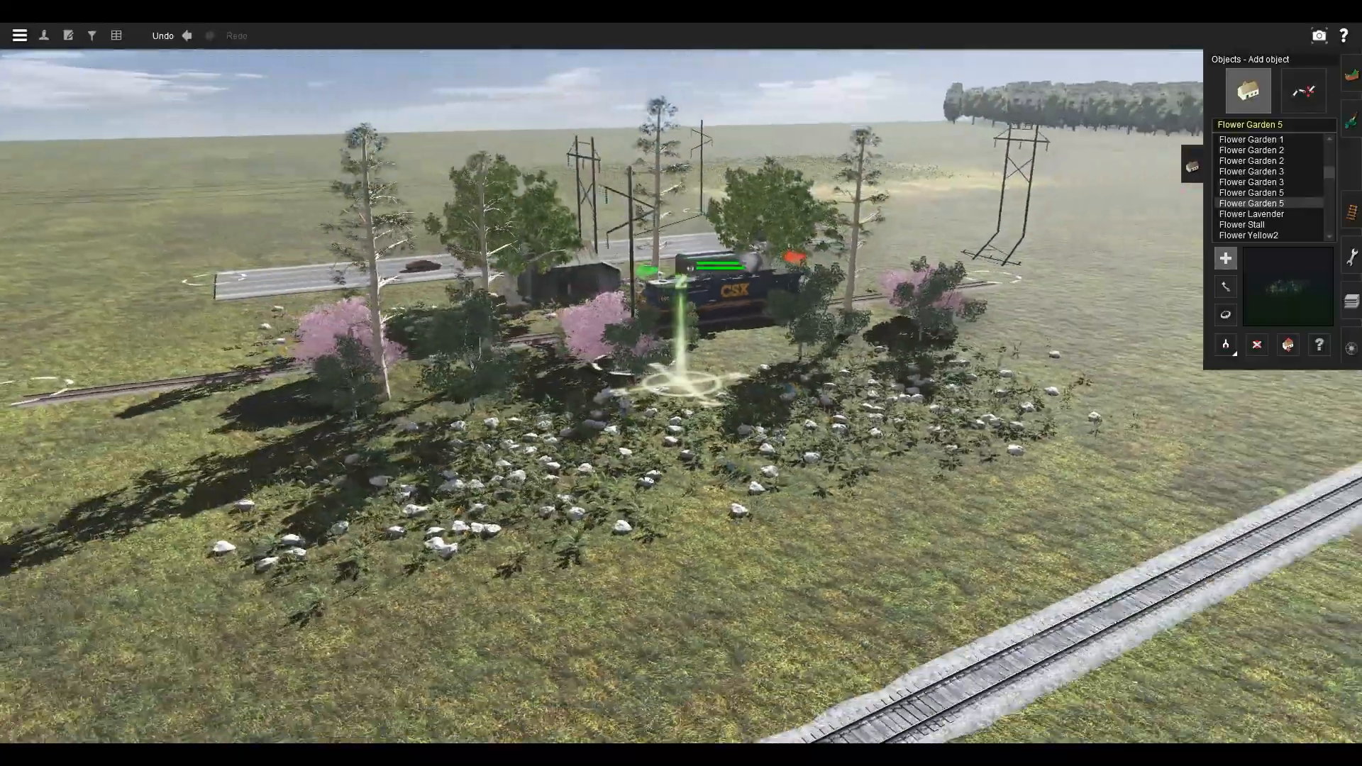
# Scatter Flower Lavender through the ferns and grass, and frame the locomotive behind the blooms from ground level.
pyautogui.click(1251, 213)
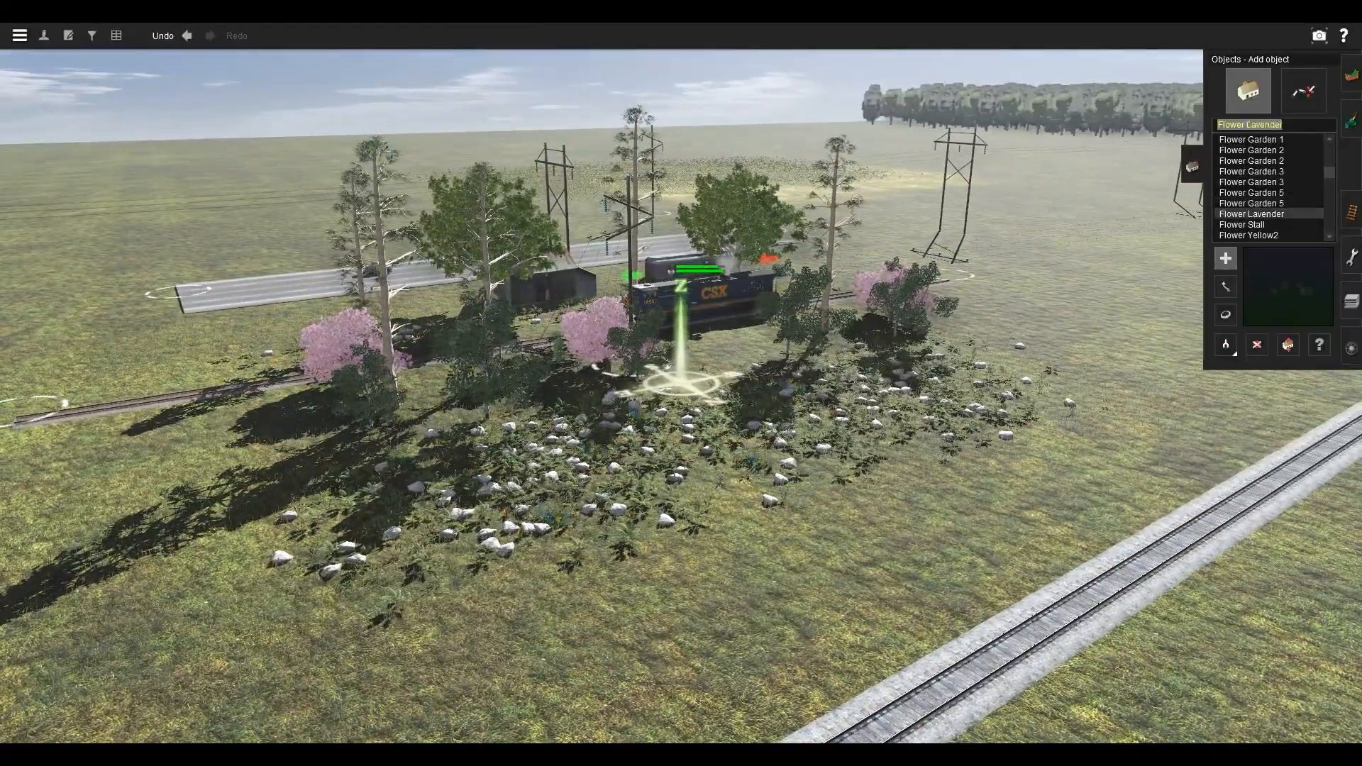
pyautogui.scroll(10, 681, 340)
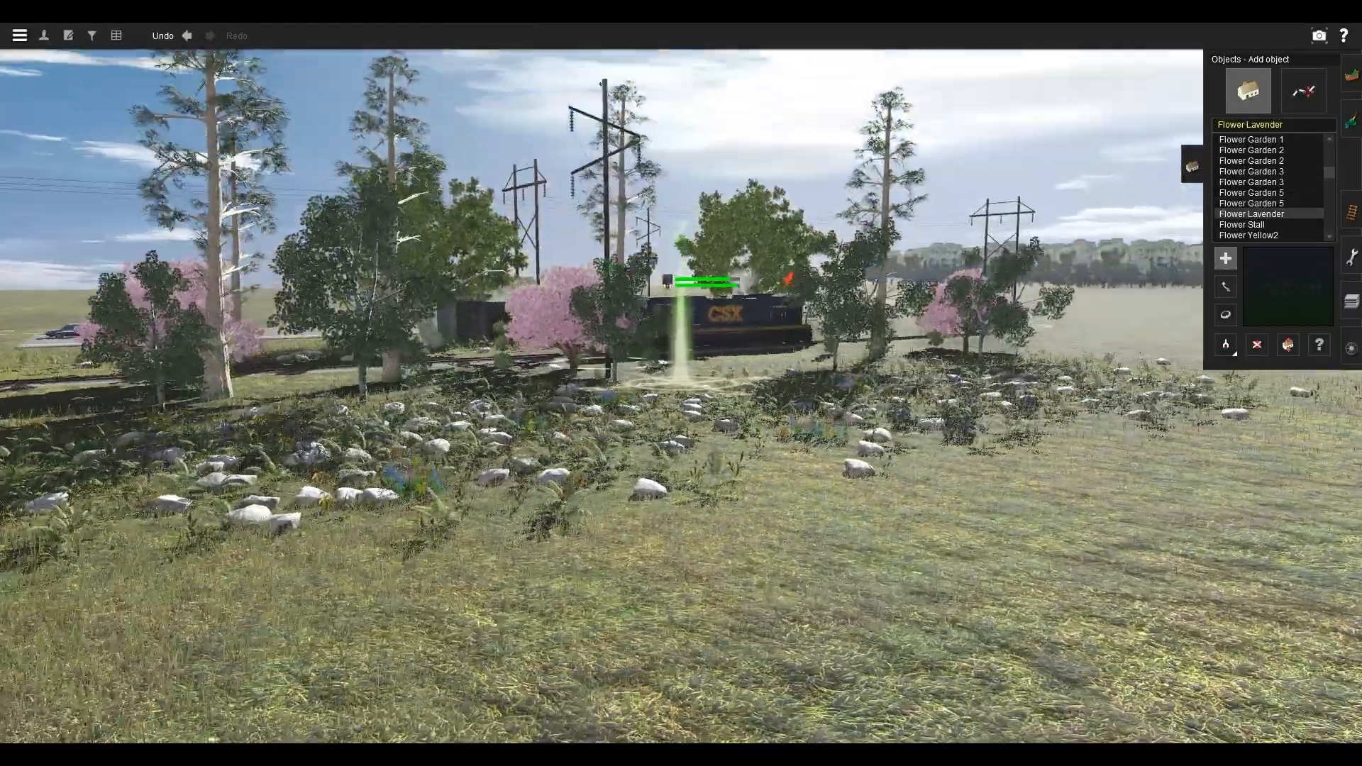
pyautogui.scroll(-8, 681, 341)
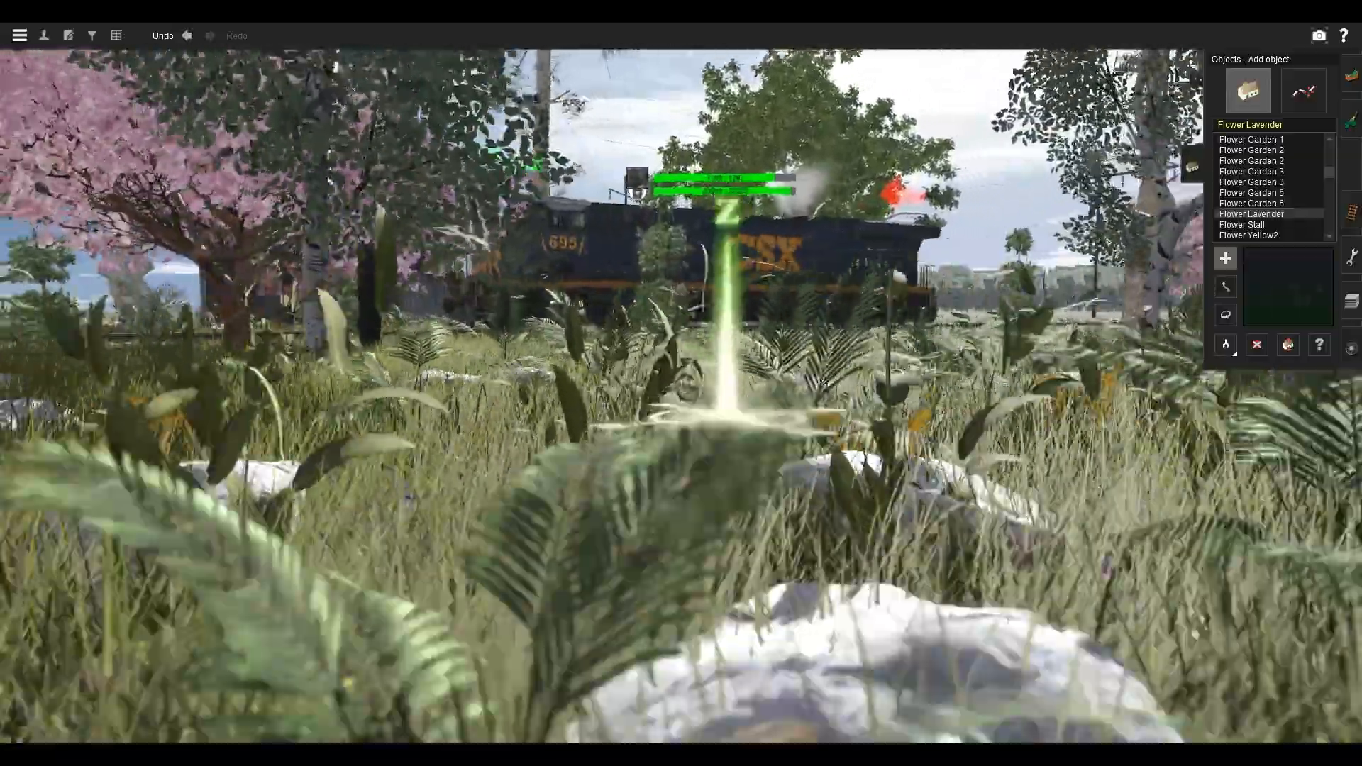
pyautogui.scroll(8, 682, 341)
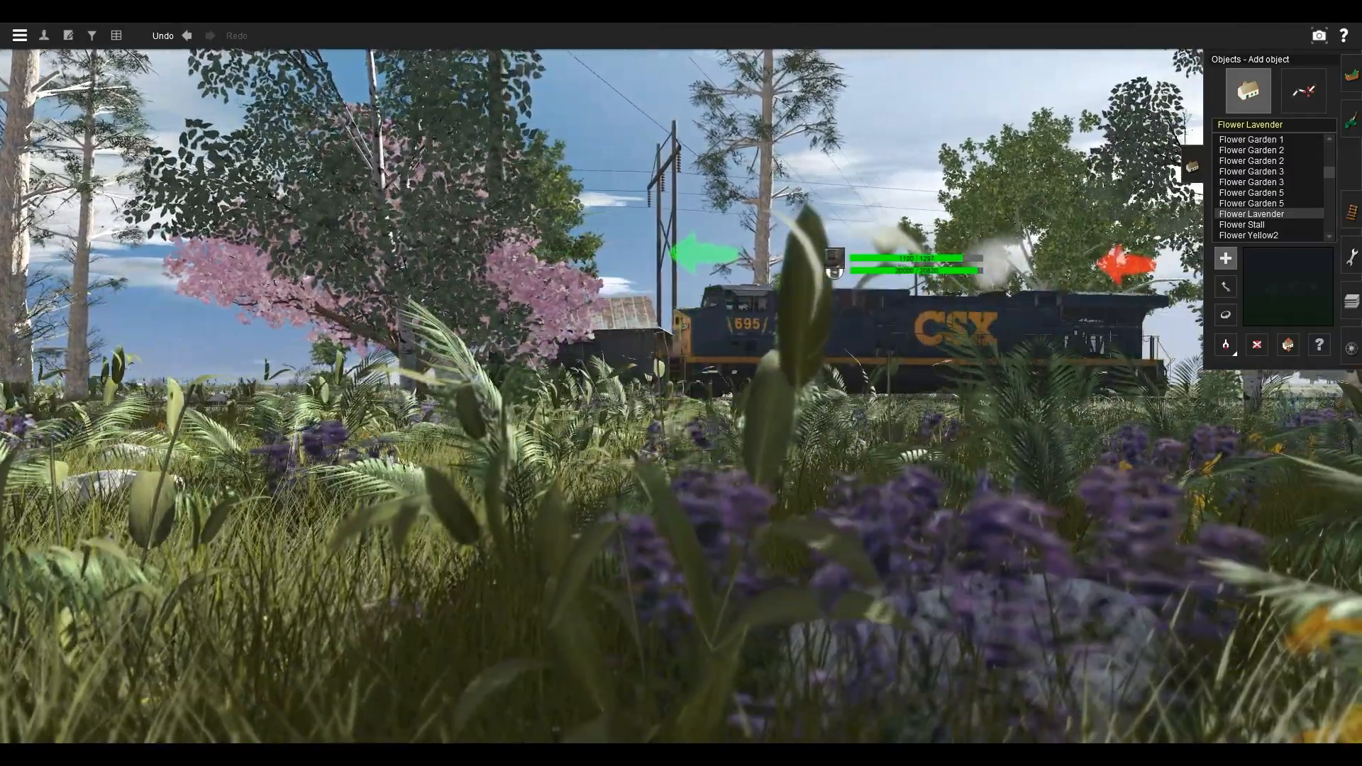
pyautogui.scroll(2, 682, 341)
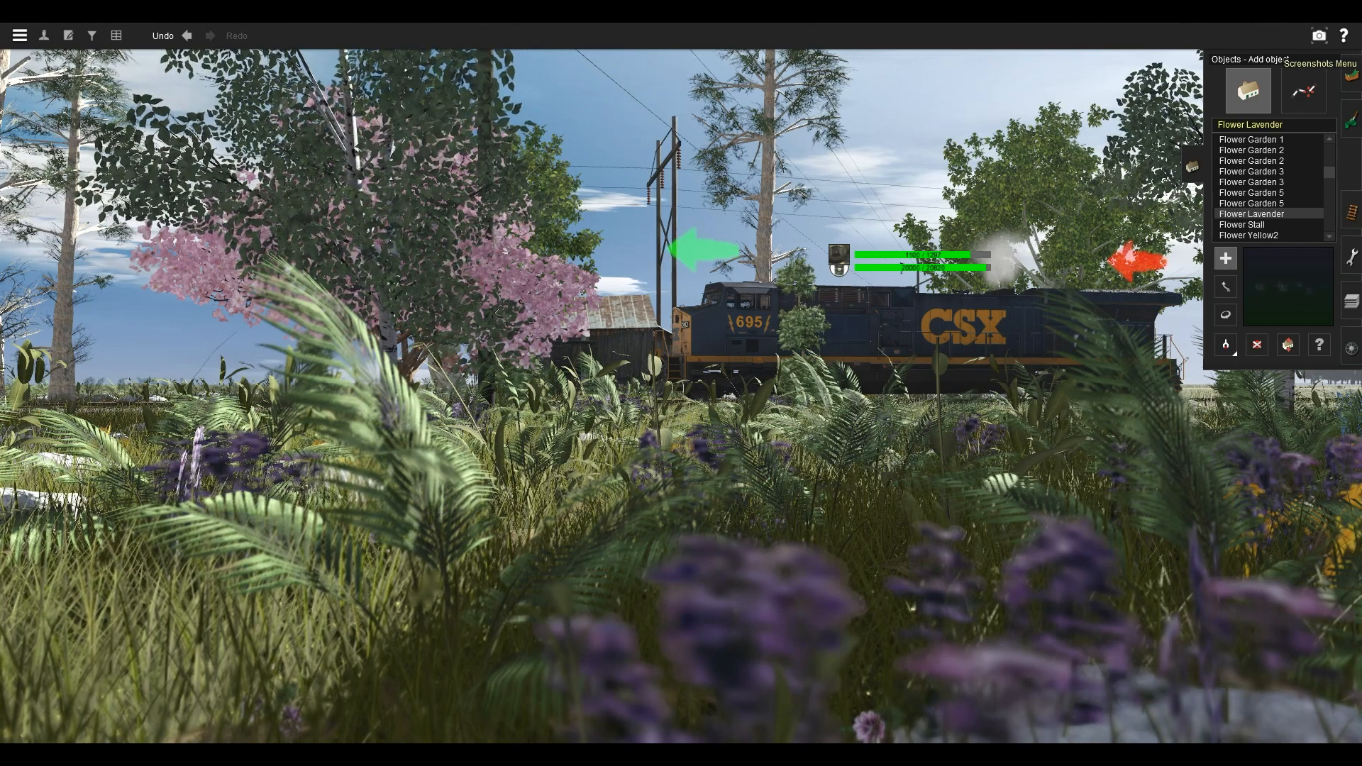
# Hide the tool palette, capture a screenshot of the lavender and locomotive view, and open it for review.
pyautogui.press('F5')
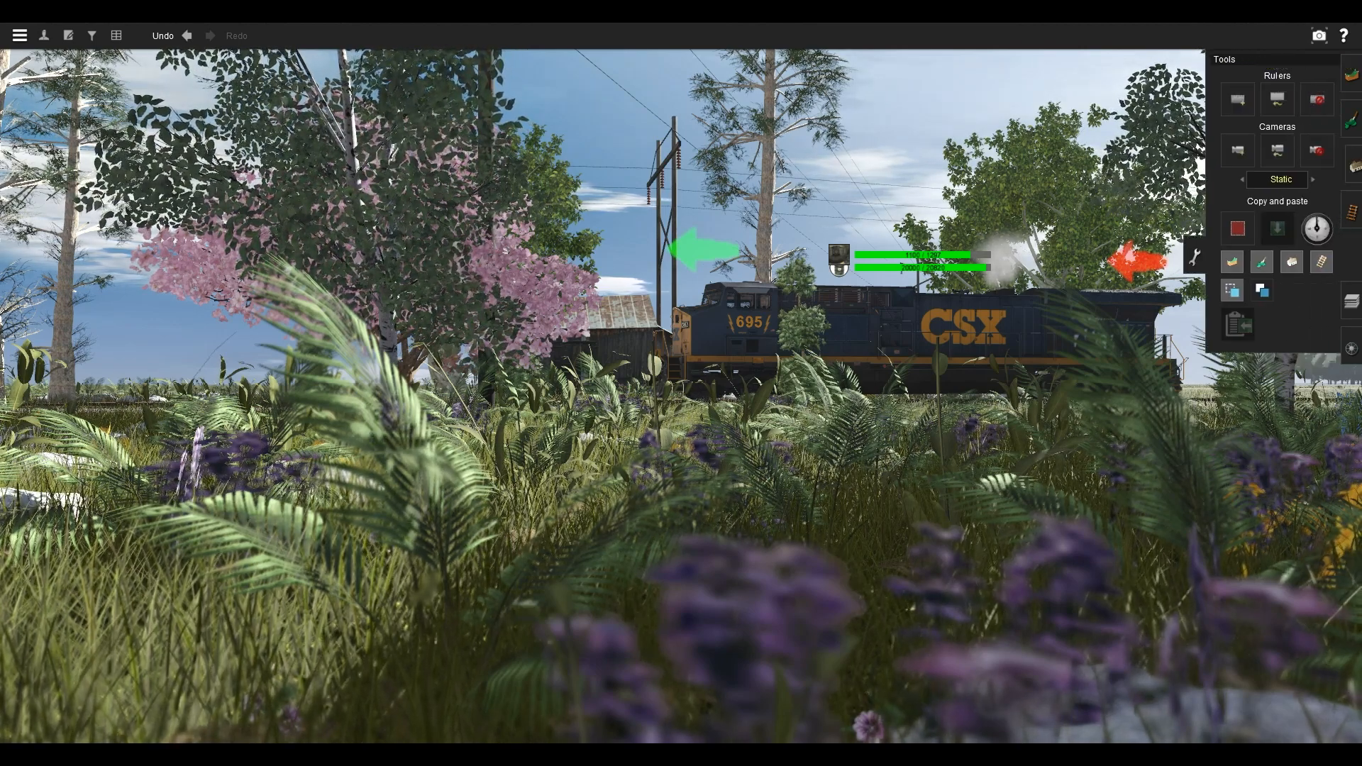
pyautogui.press('F5')
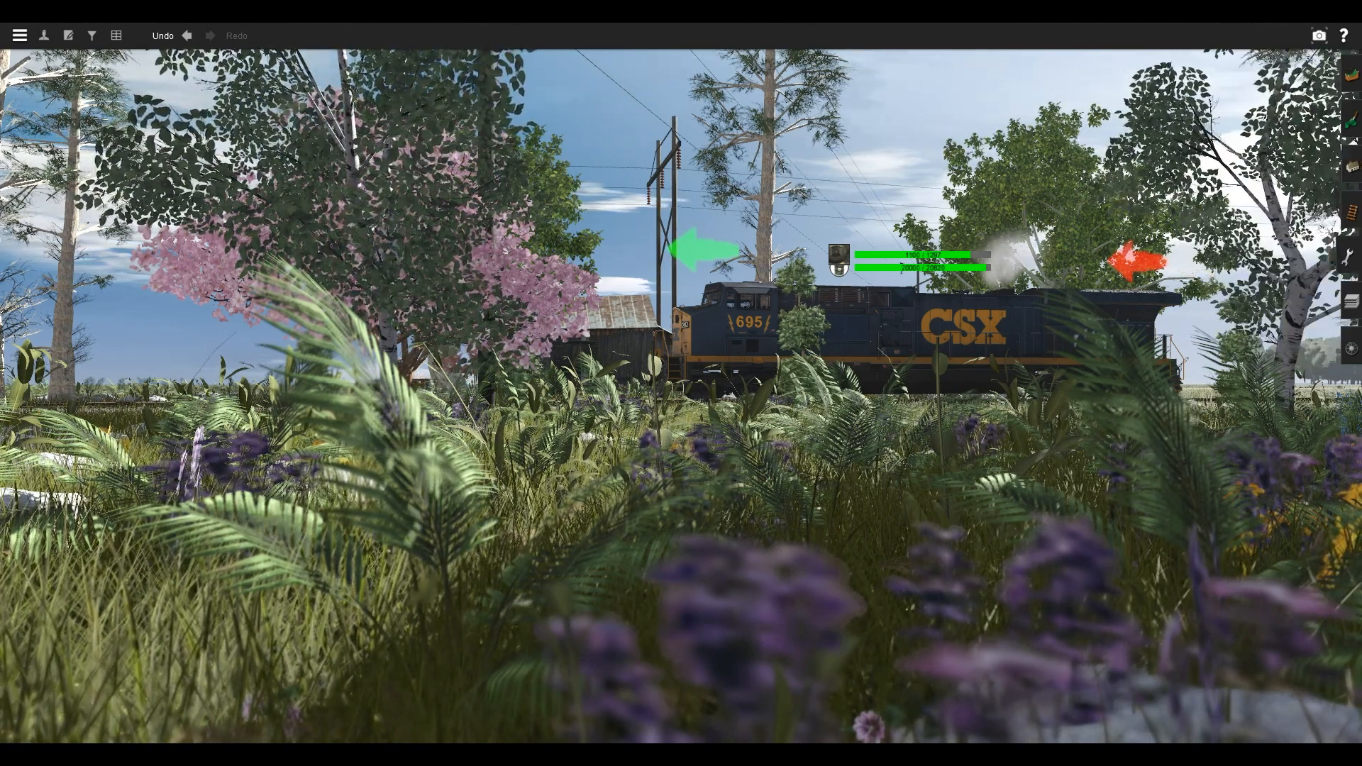
pyautogui.click(1319, 35)
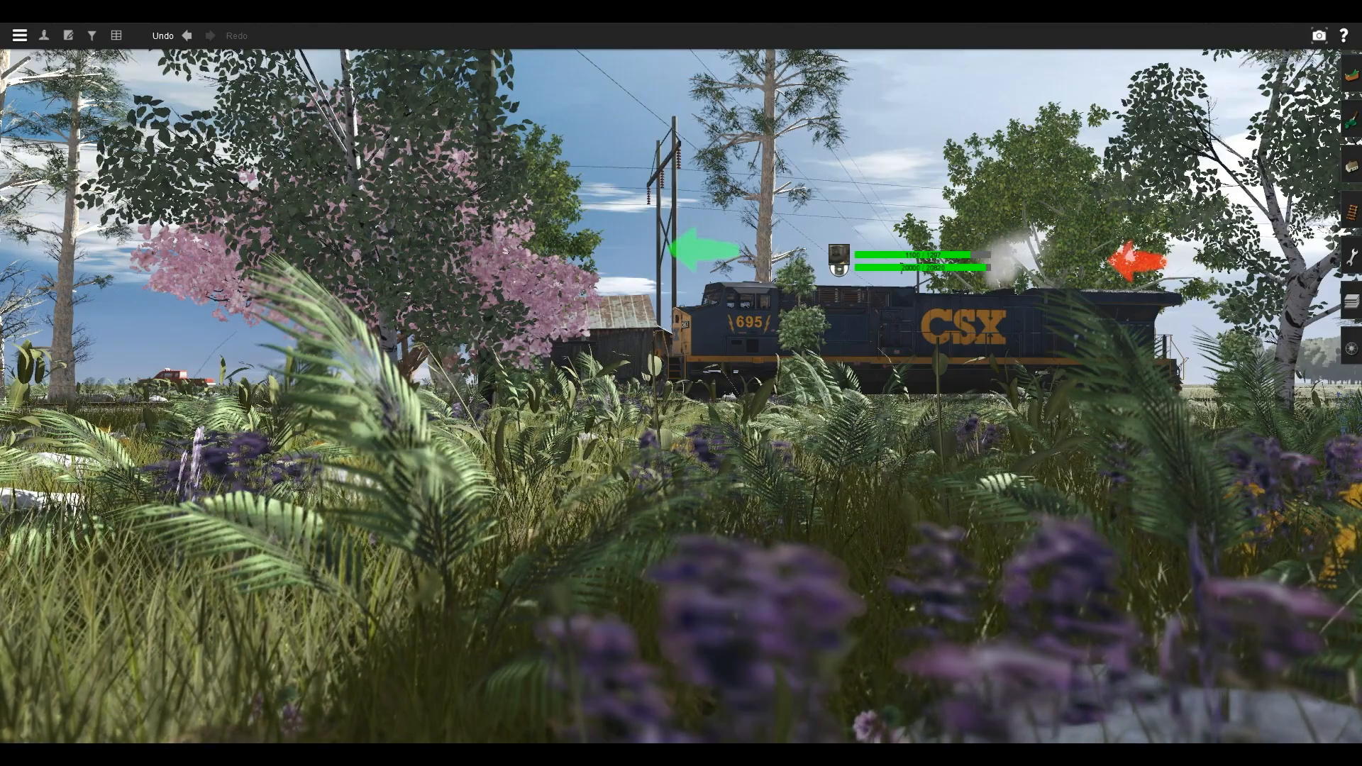
pyautogui.press('Print')
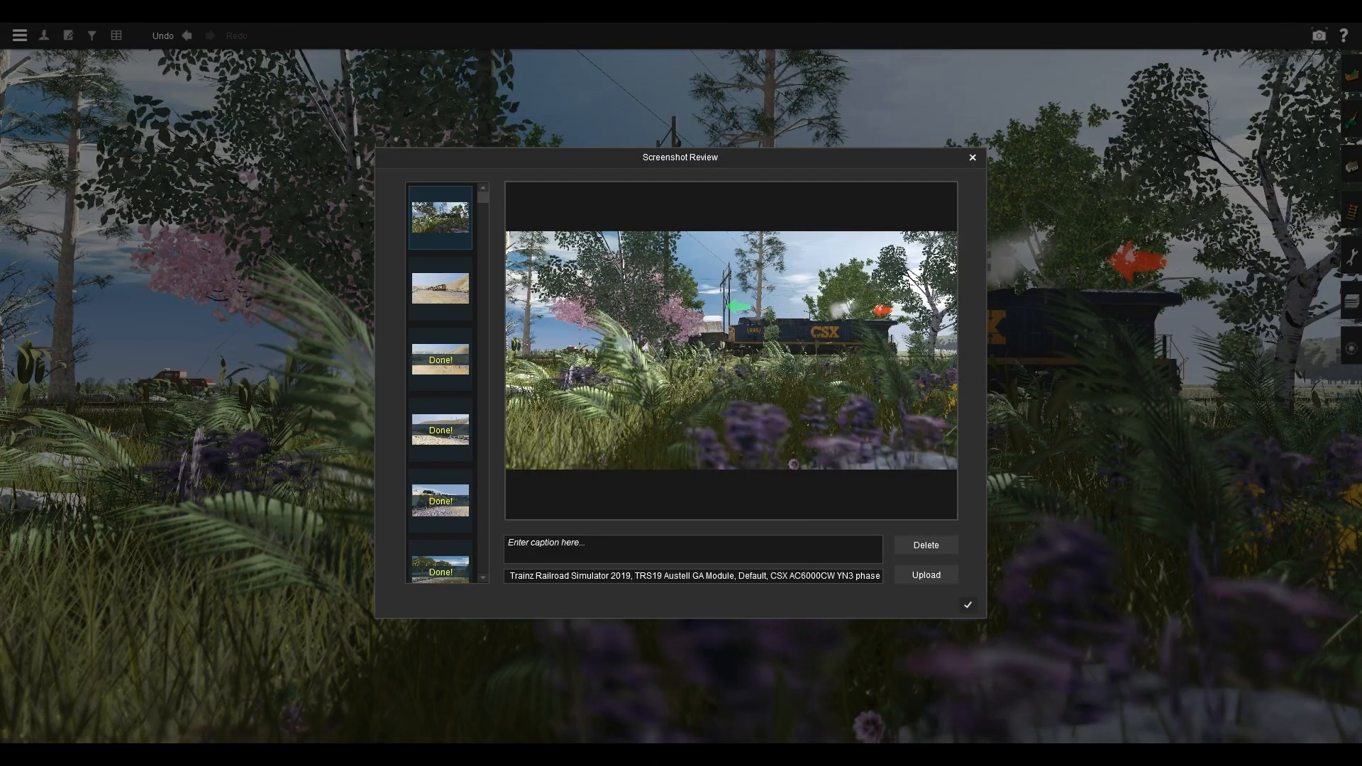